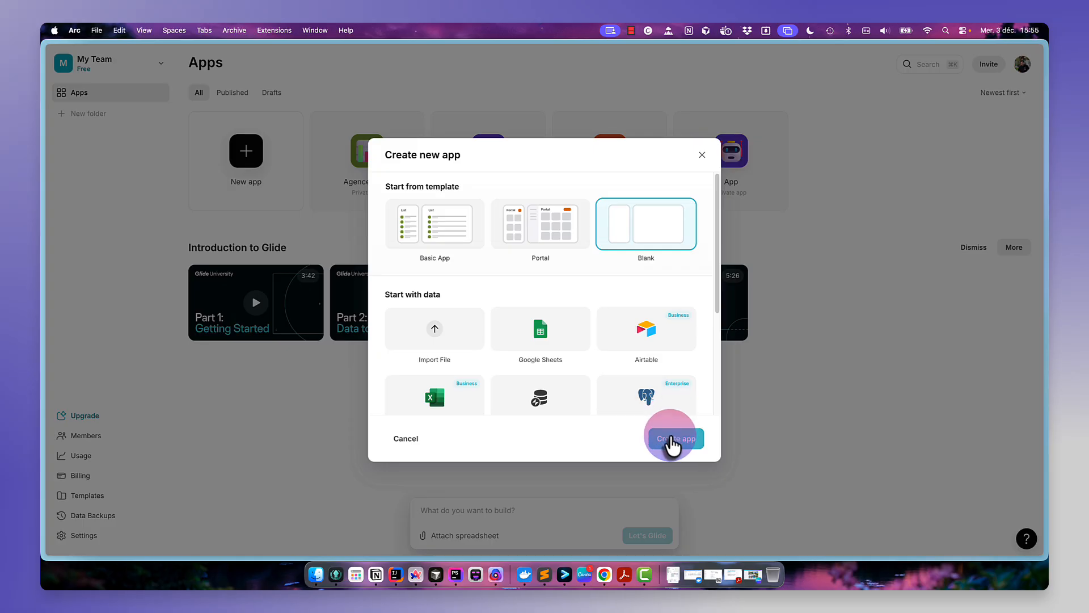
- Create a new blank Glide app, then switch to the diagrams.net tab beside the exercise instructions
click(675, 439)
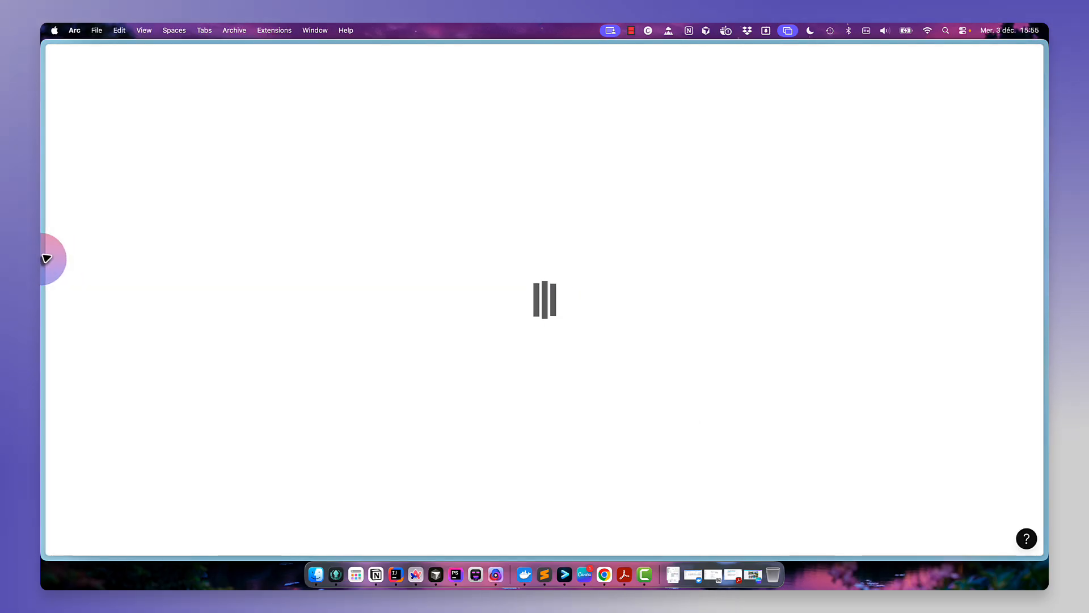
mouse_move(44, 256)
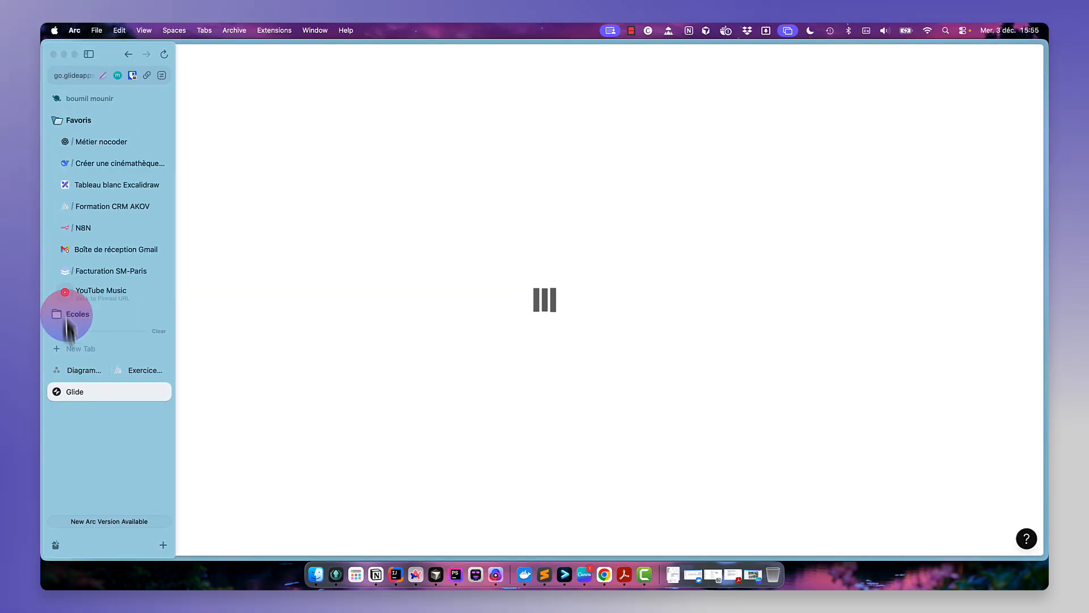
click(73, 369)
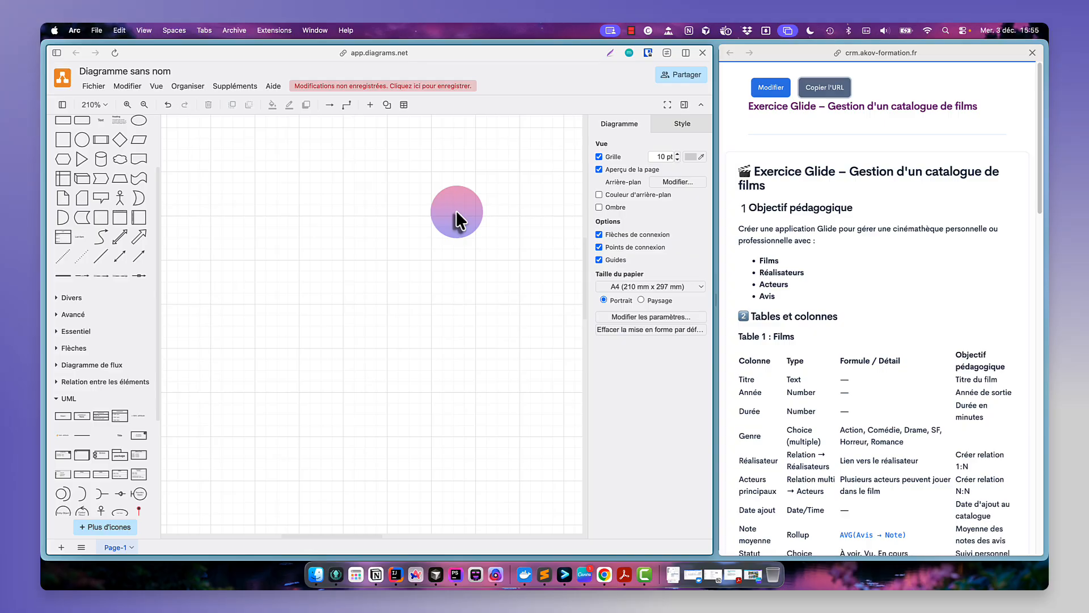
- Insert a UML class shape onto the empty diagram canvas
scroll(800, 290, down, 5)
scroll(799, 294, down, 2)
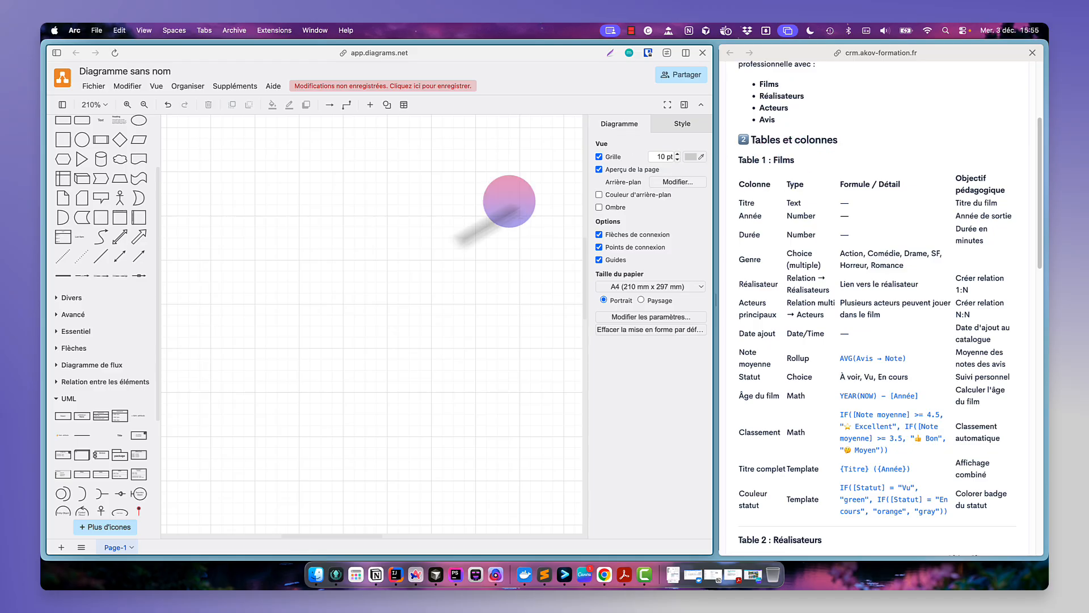
click(121, 423)
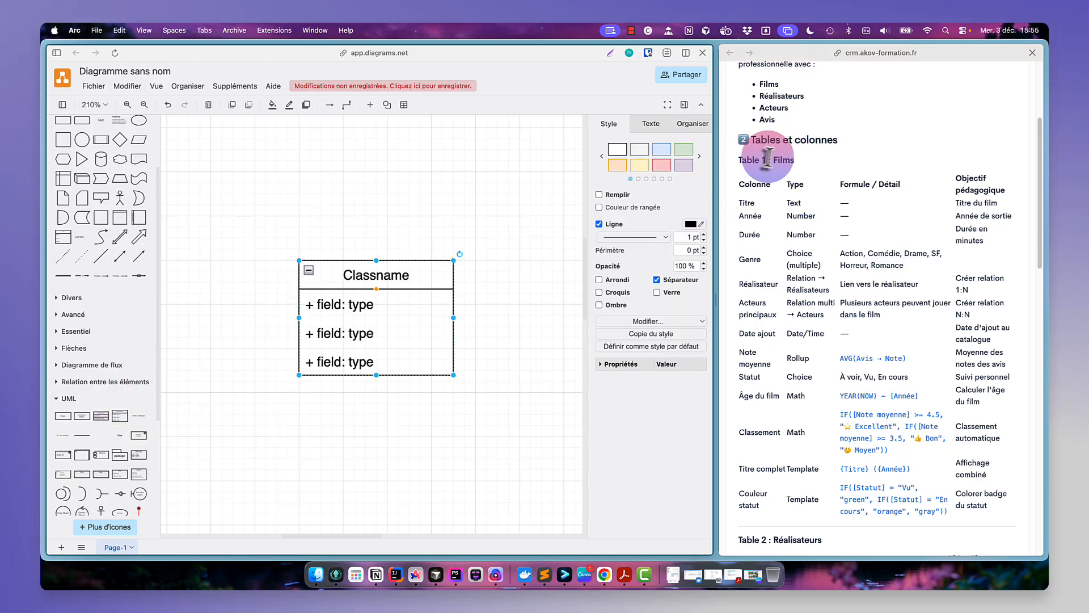
- Rename the class header to Films, copying the table name from the exercise page
double_click(785, 160)
key(cmd+c)
click(382, 271)
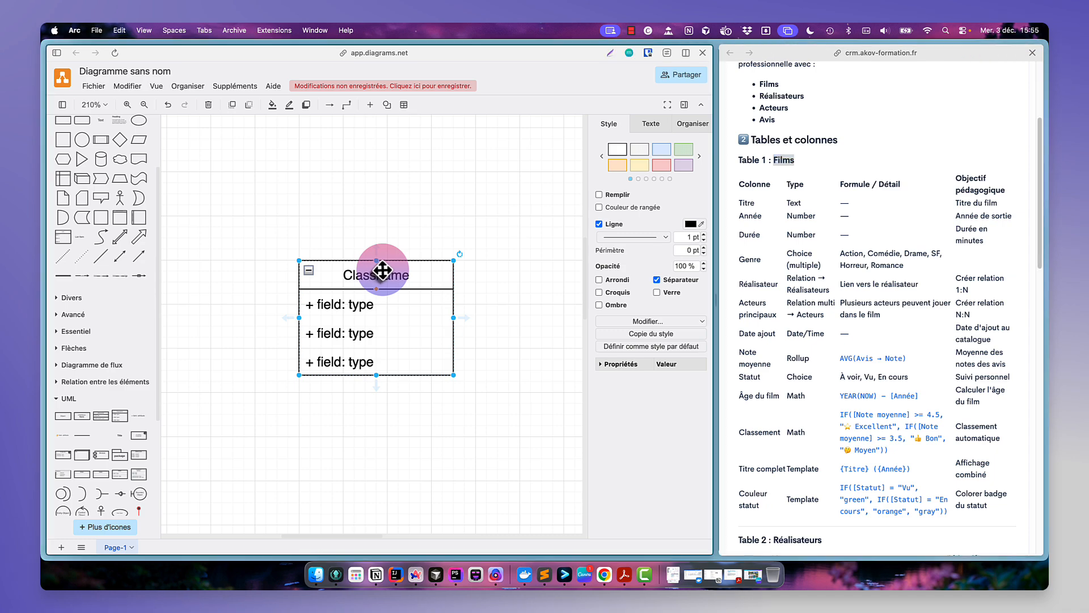
double_click(383, 271)
key(cmd+v)
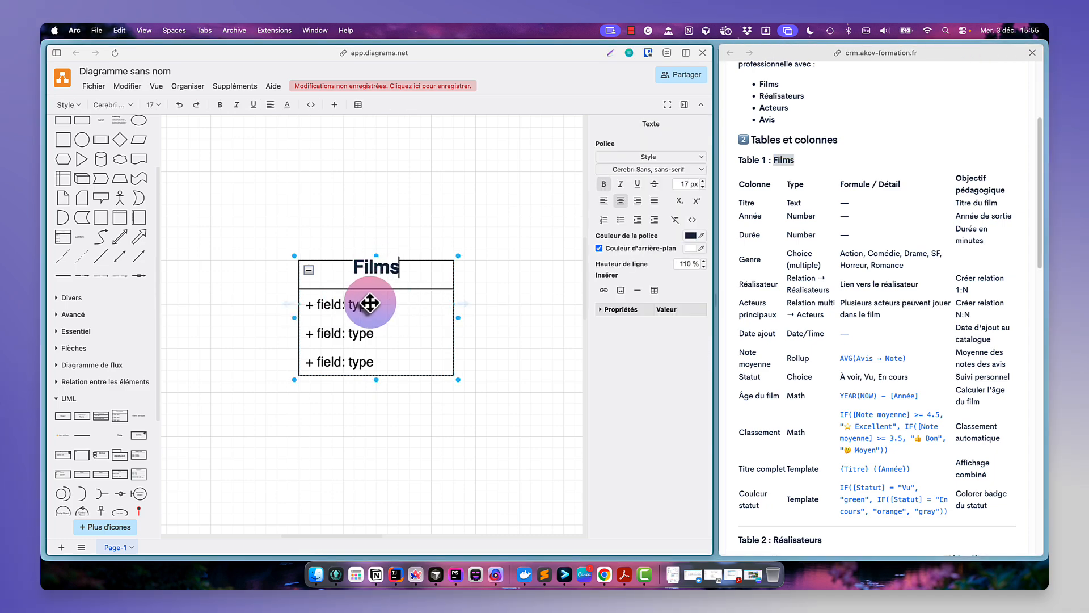
key(cmd+z)
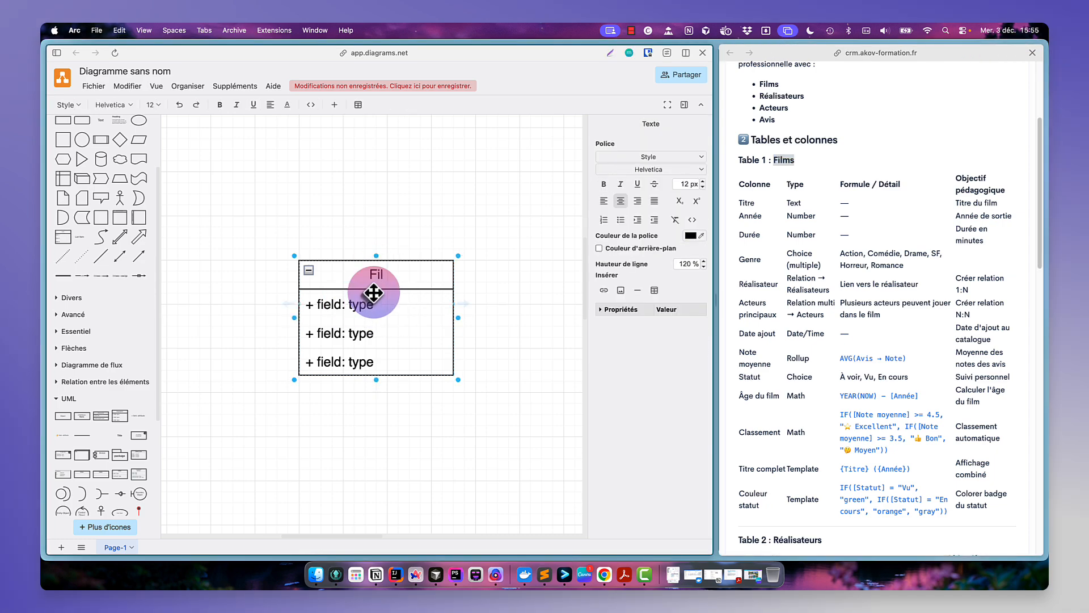
- Rename the Films class's three fields to id, titre and annee
double_click(348, 302)
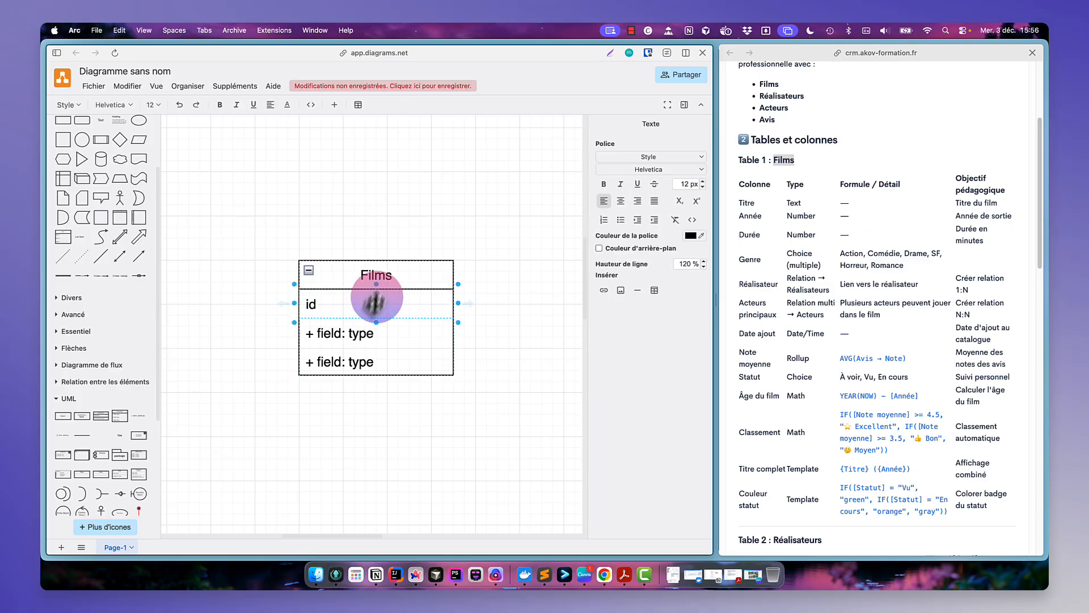
double_click(367, 334)
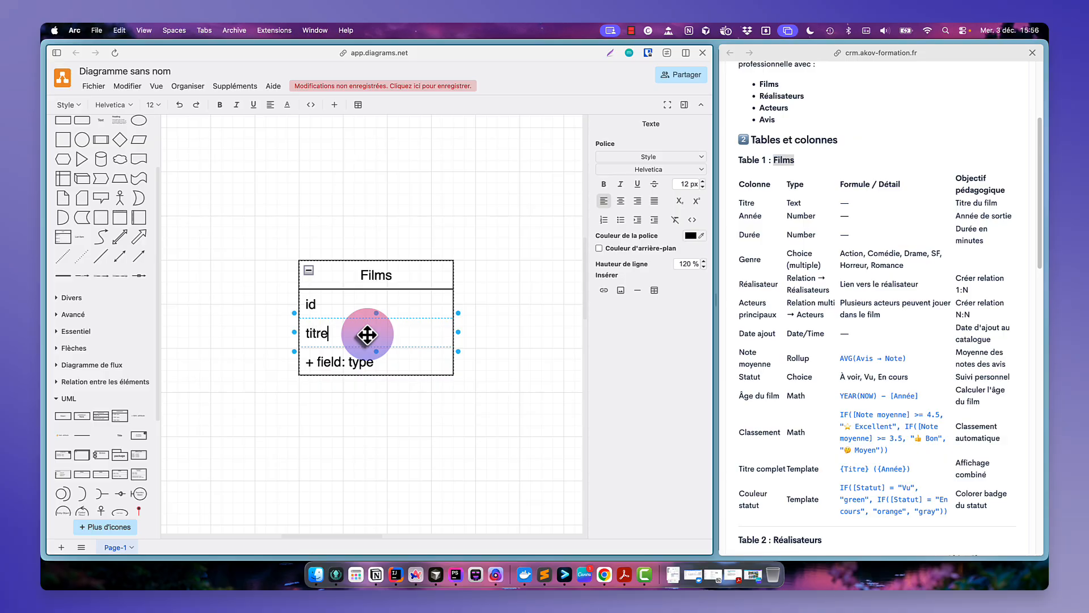
double_click(366, 362)
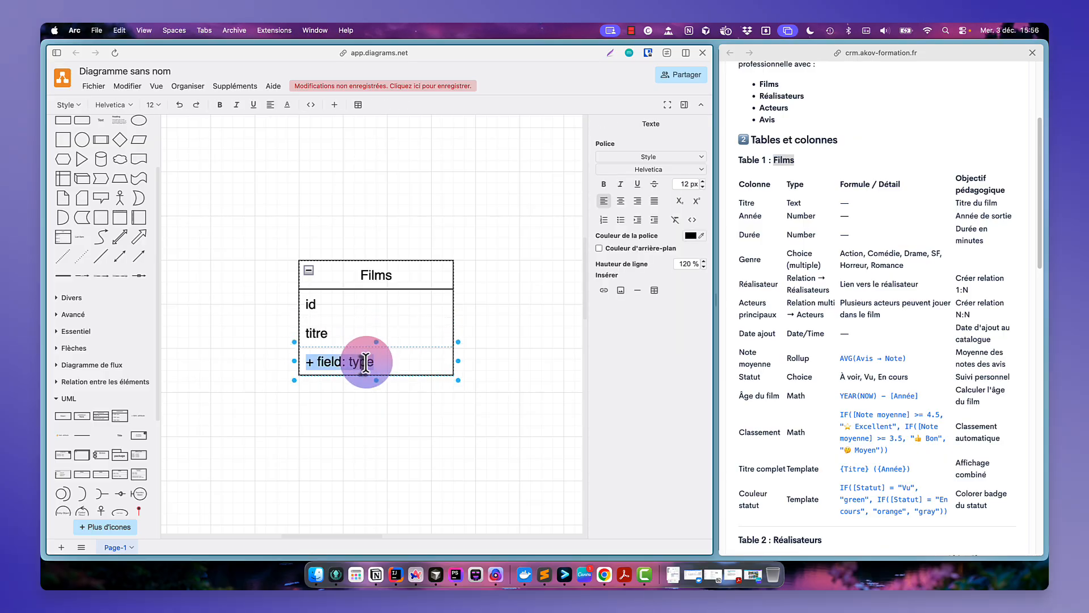
key(Escape)
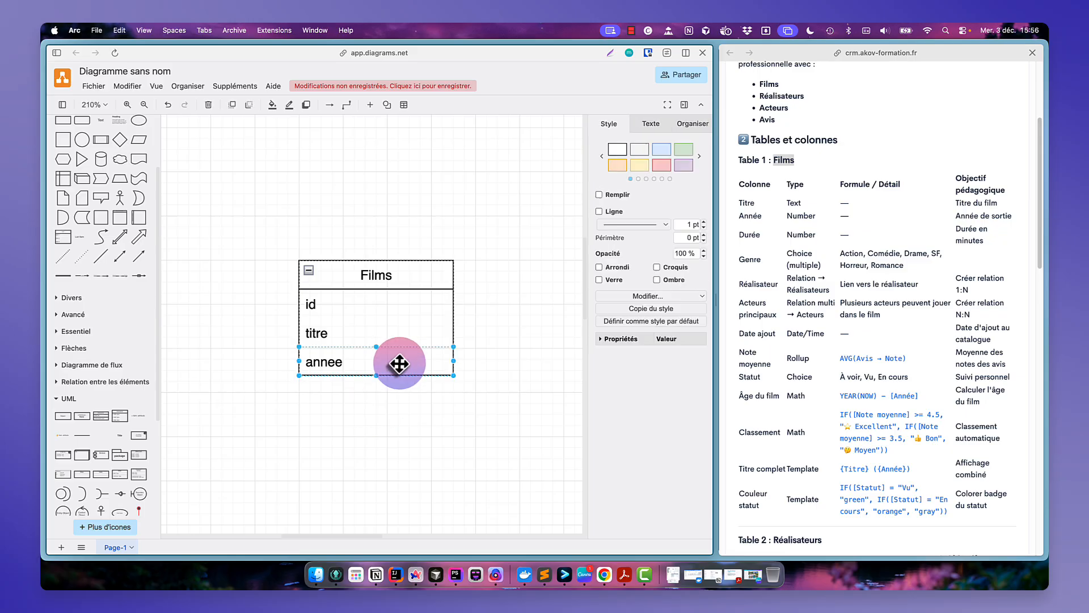
- Duplicate the annee field and rename the new row to duree
key(super+d)
double_click(338, 388)
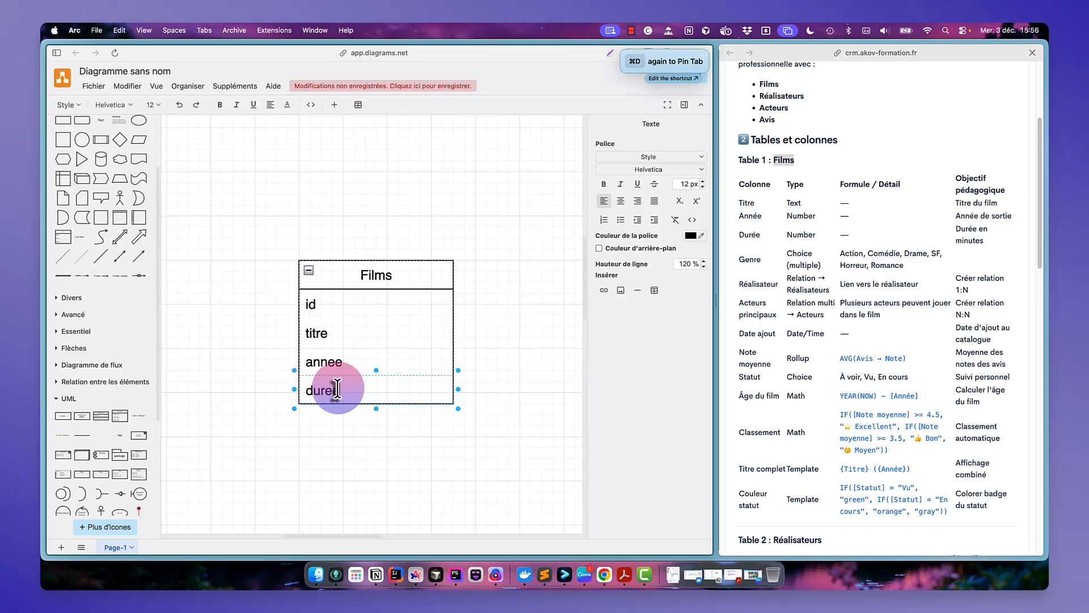
text(duree)
key(Escape)
- Duplicate the duree field twice in the Films class
key(super+d)
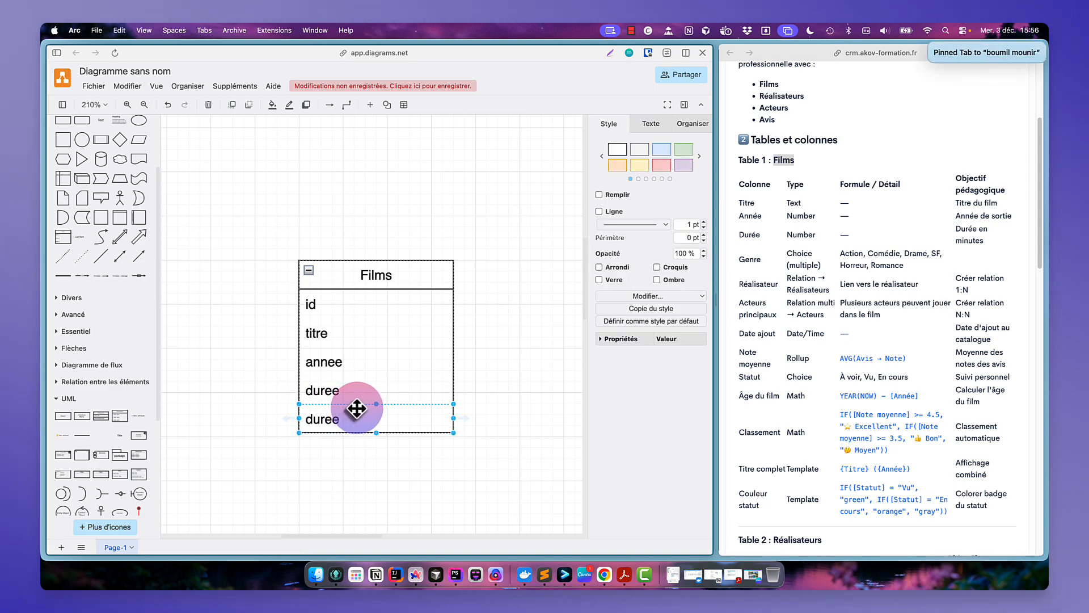
right_click(374, 415)
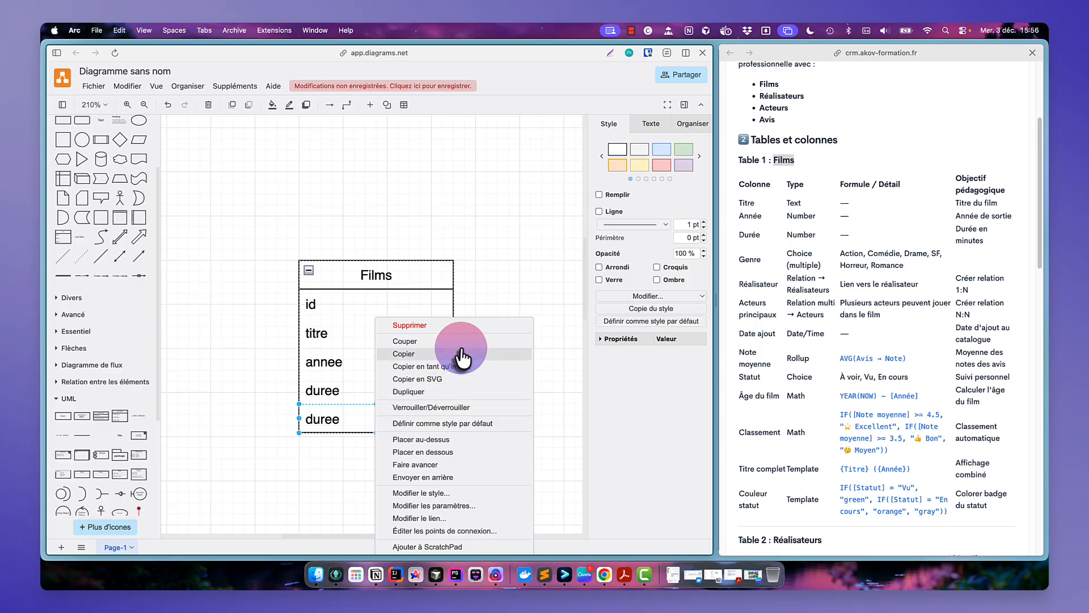
click(466, 392)
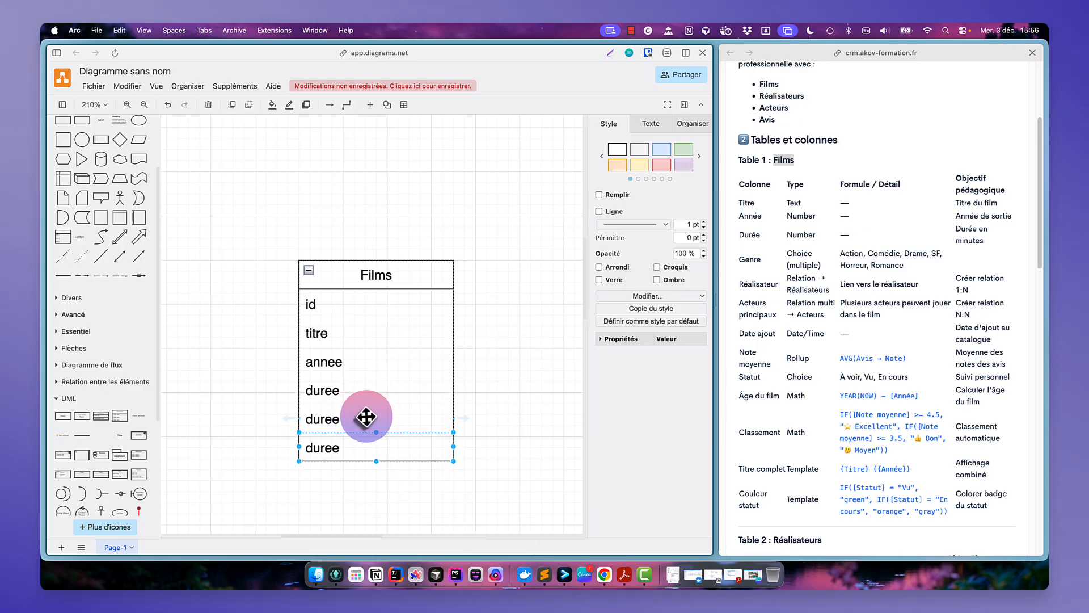
double_click(369, 419)
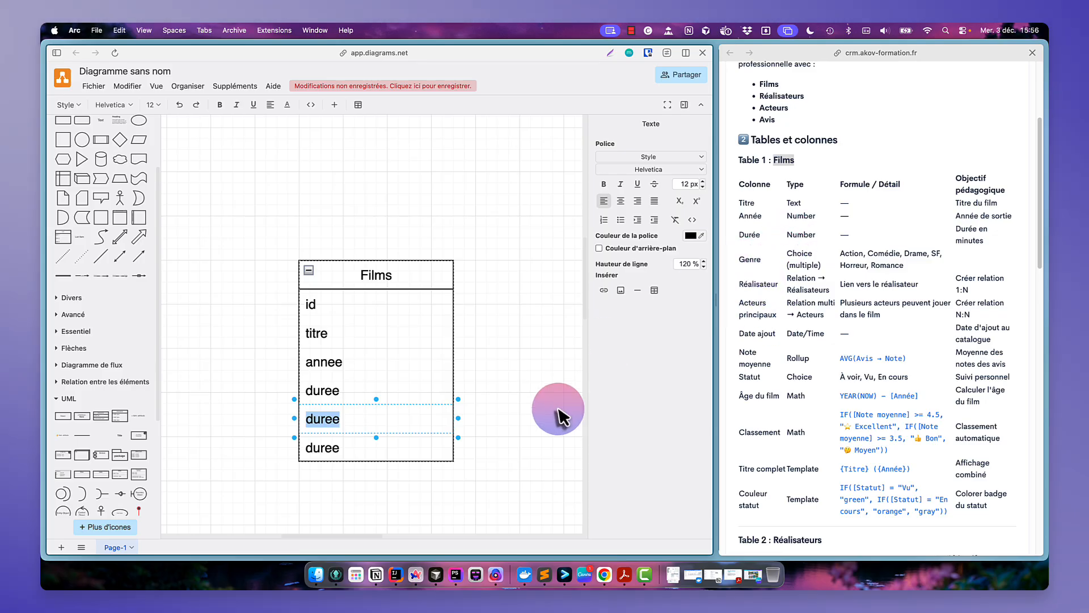
click(511, 439)
- Rename the fifth Films field to id_genre, referring to the Genre row of the exercise table
click(805, 258)
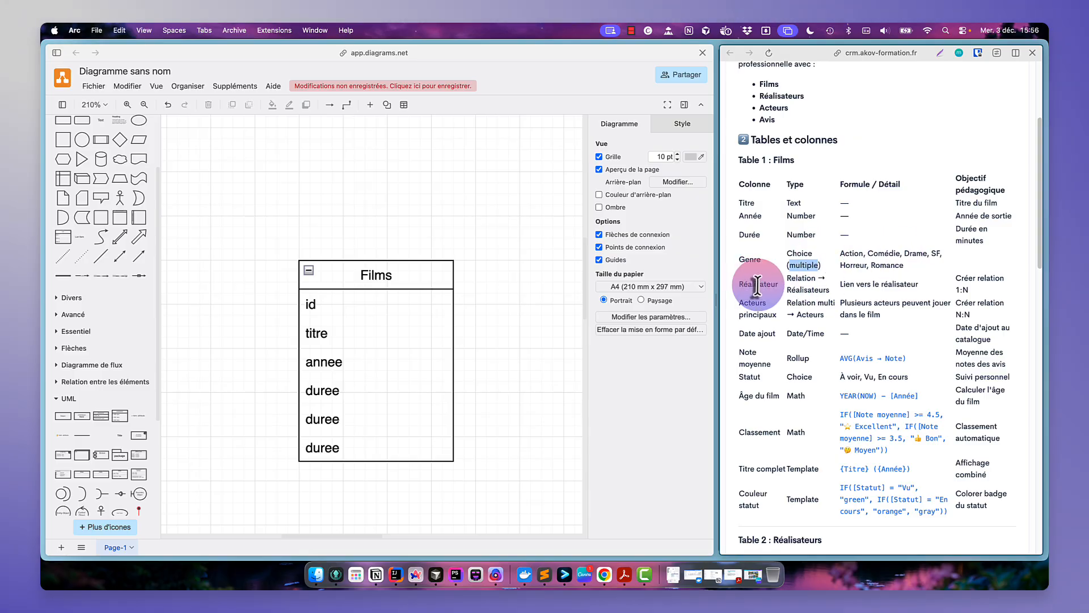
drag(758, 285, 773, 282)
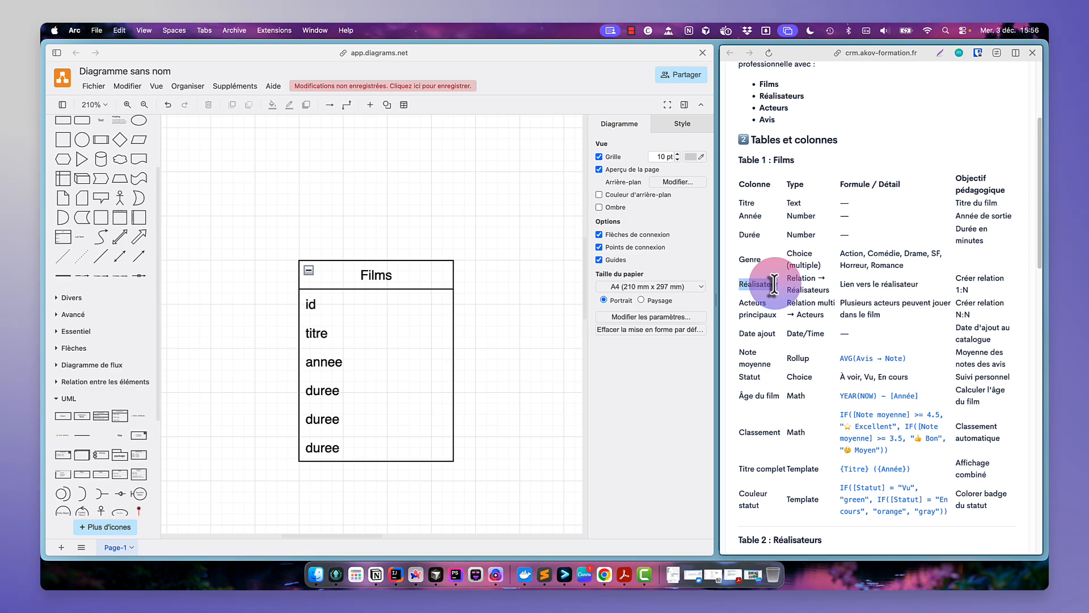
drag(774, 282, 778, 284)
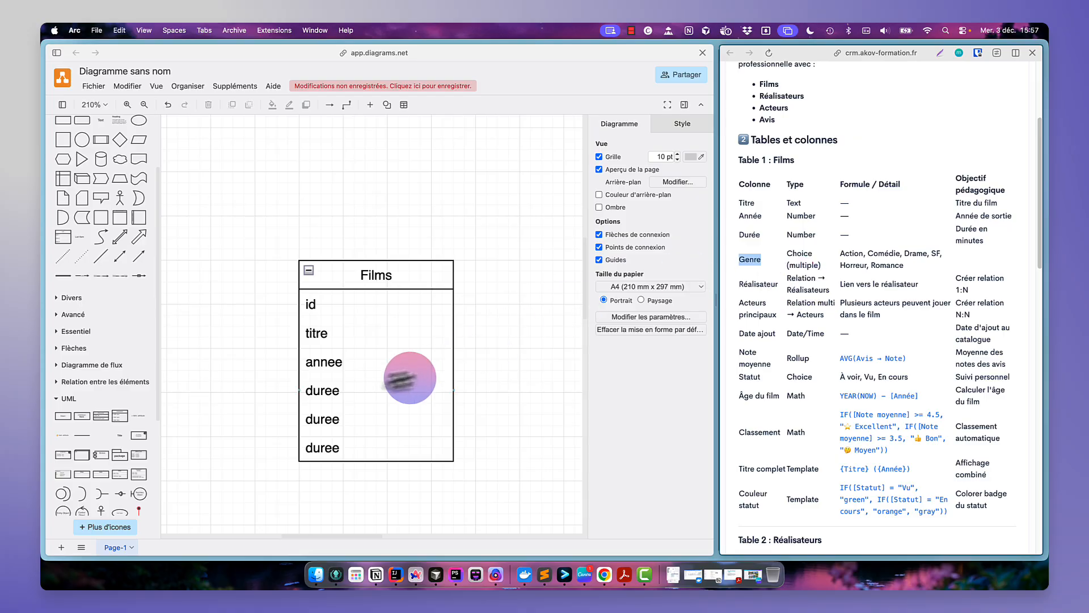
click(330, 393)
click(339, 414)
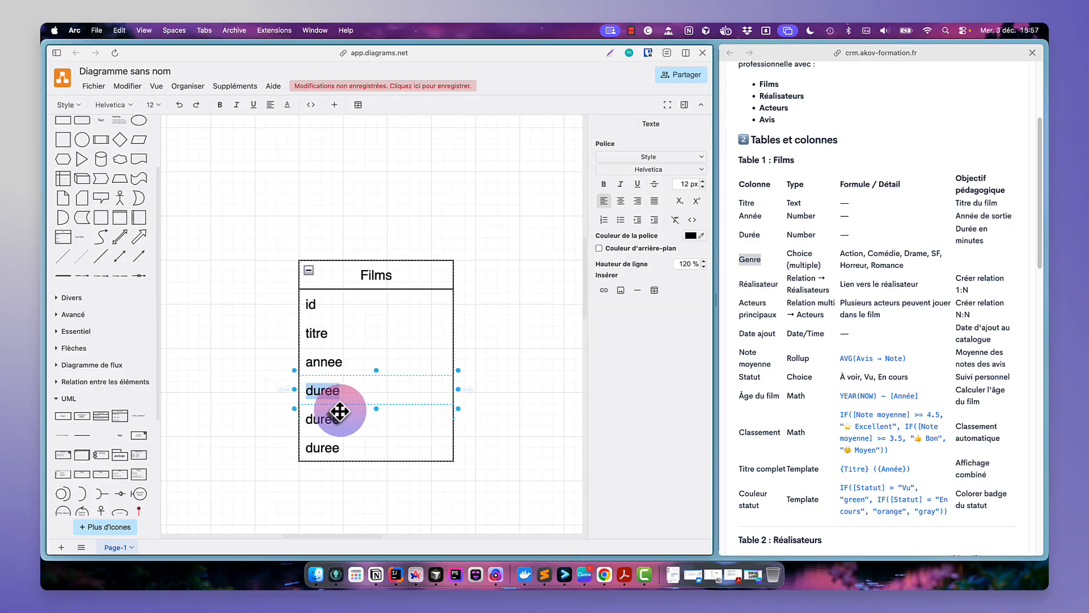
double_click(336, 419)
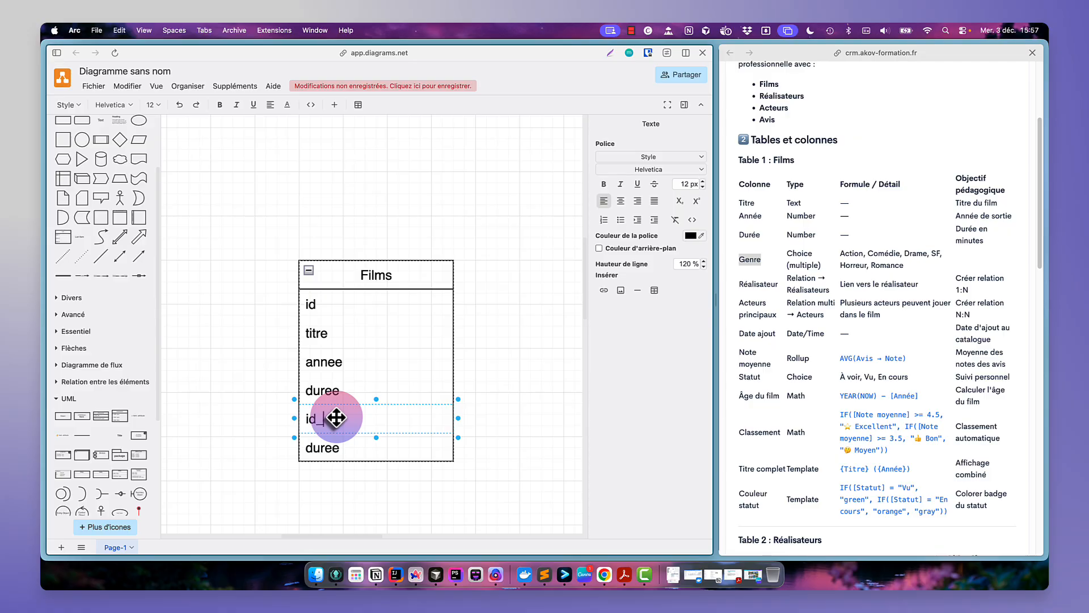
text(id_genre)
click(498, 328)
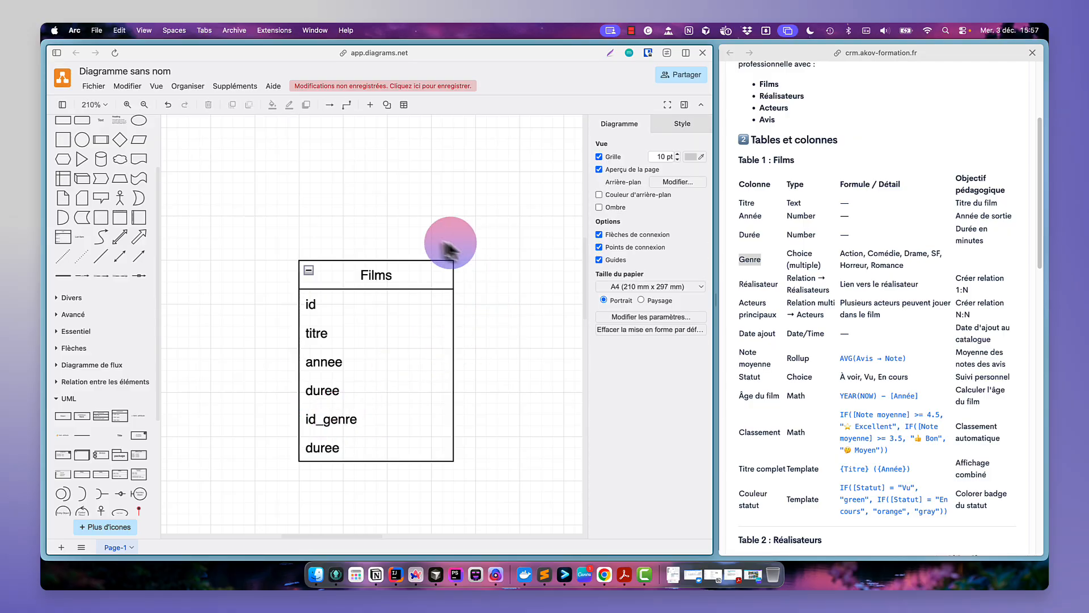
- Move the Films class left and add a second UML class to its right
drag(415, 277, 303, 247)
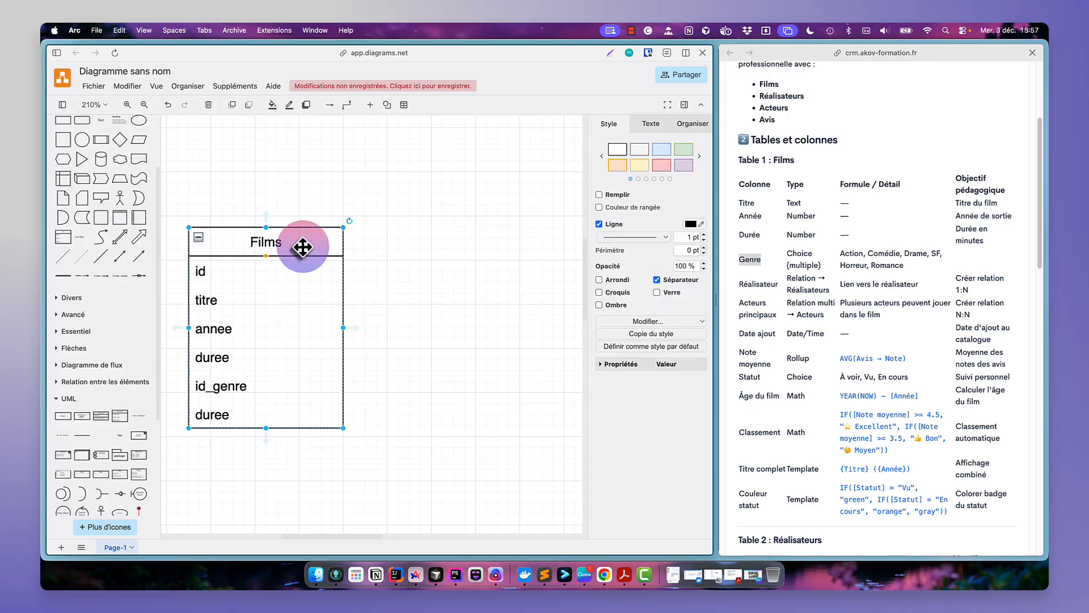
click(119, 417)
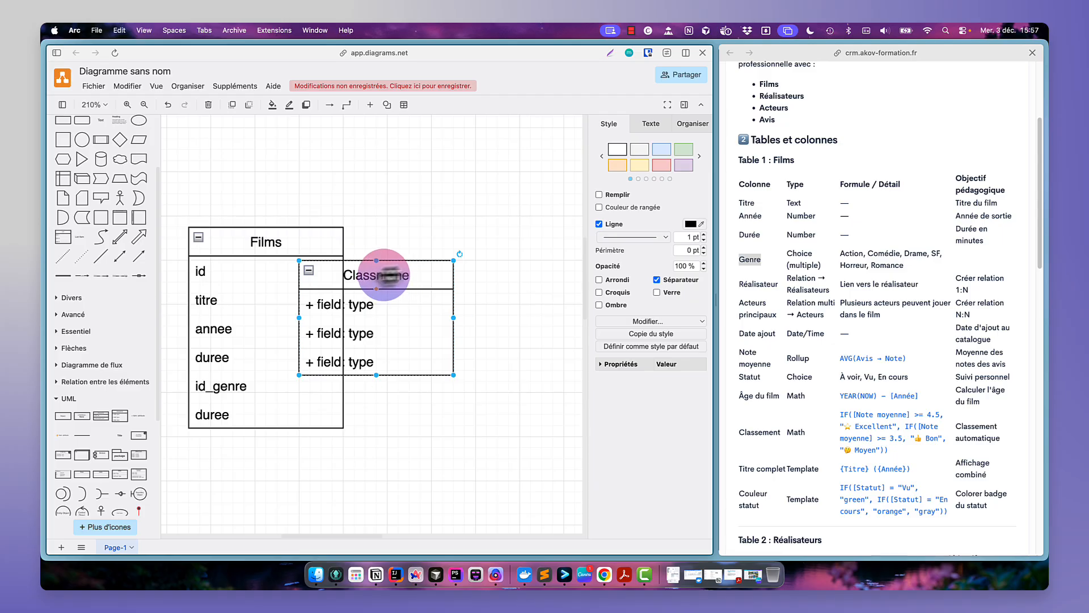
drag(384, 276, 500, 232)
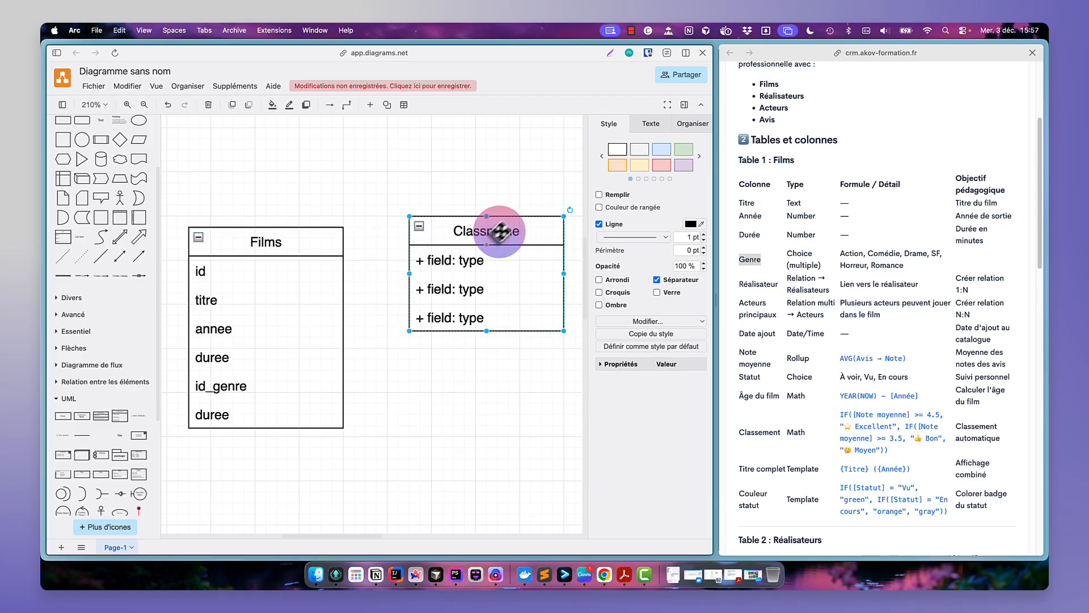
- Name the new class Genre and set its first two fields to id and titre
double_click(505, 231)
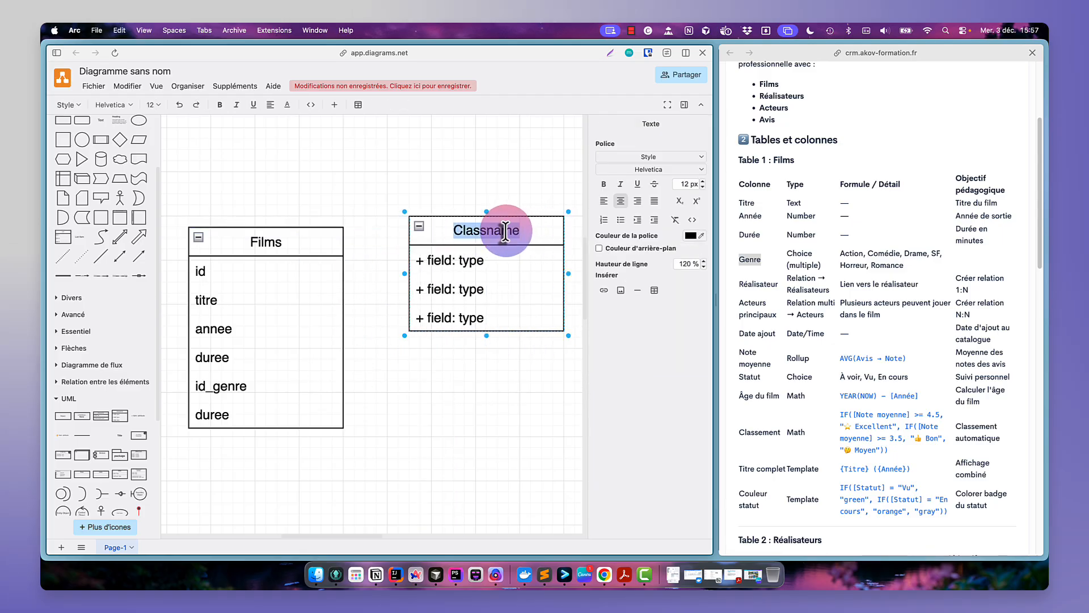
double_click(482, 256)
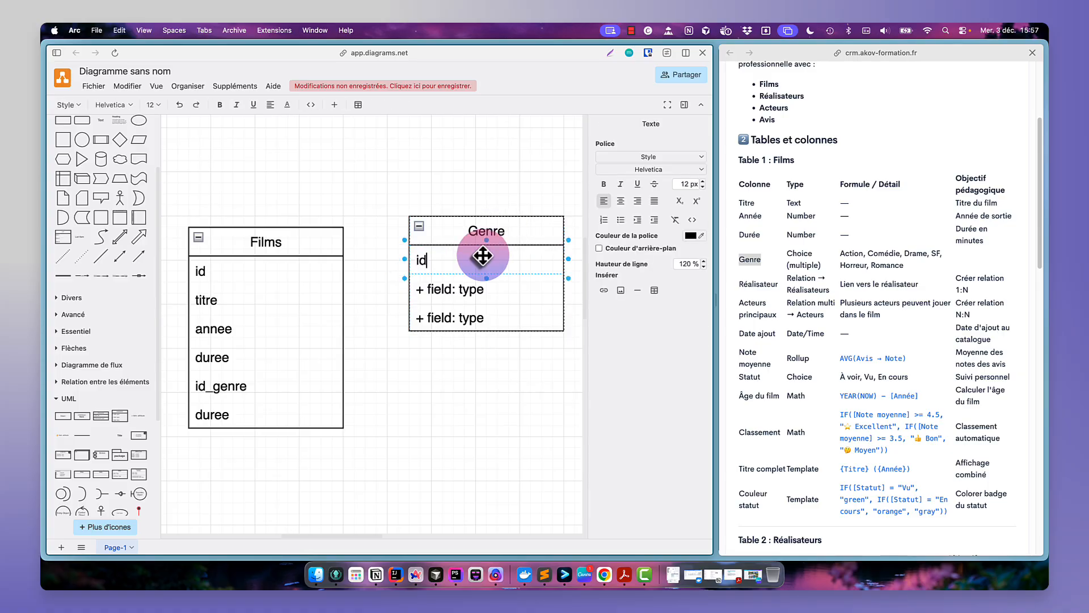
scroll(866, 321, down, 10)
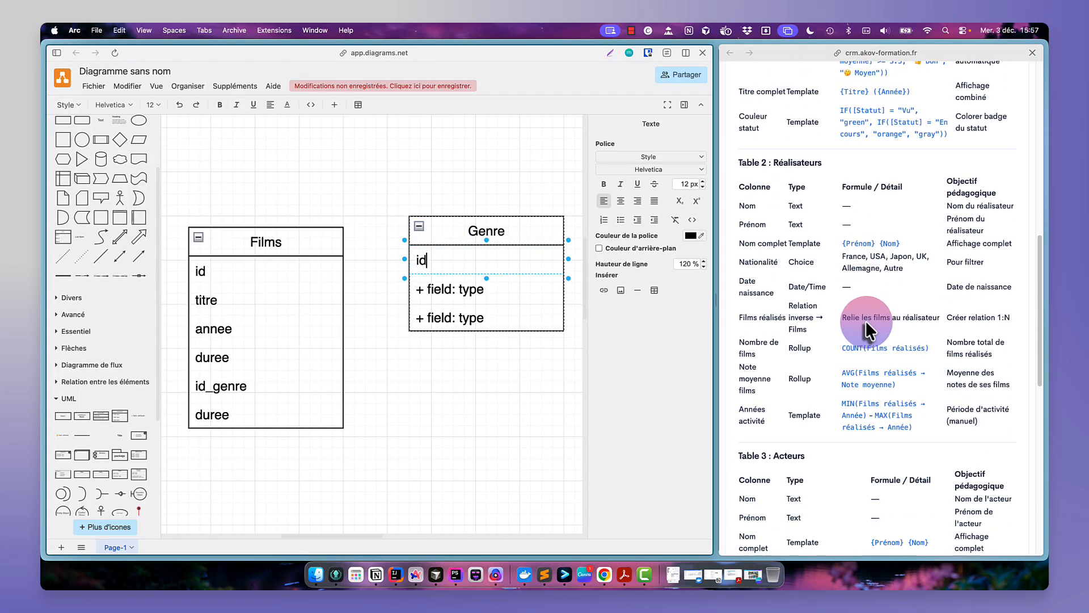
scroll(866, 321, down, 15)
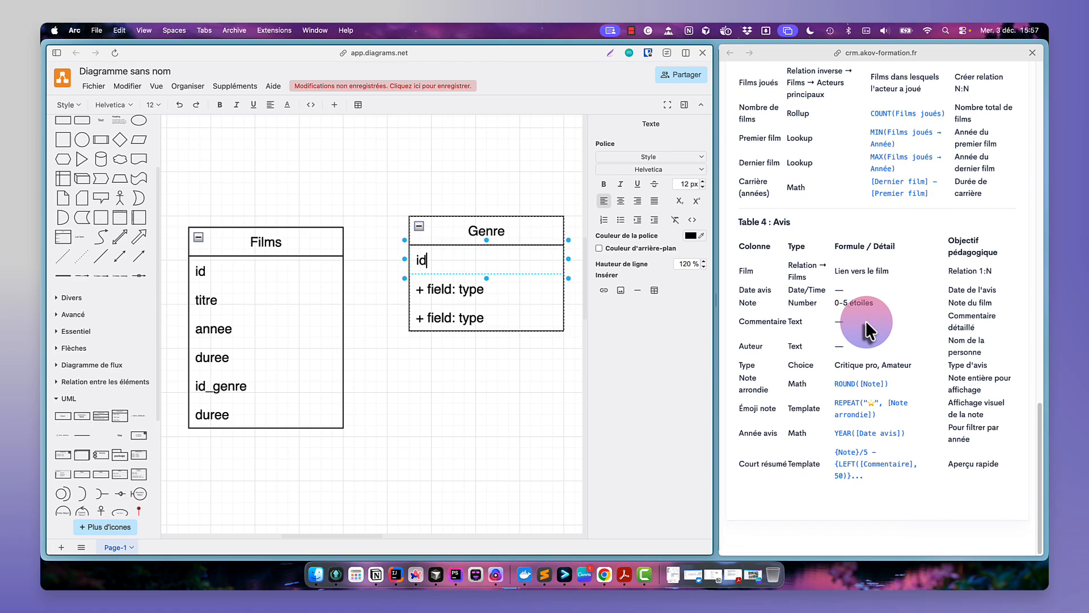
scroll(866, 321, up, 20)
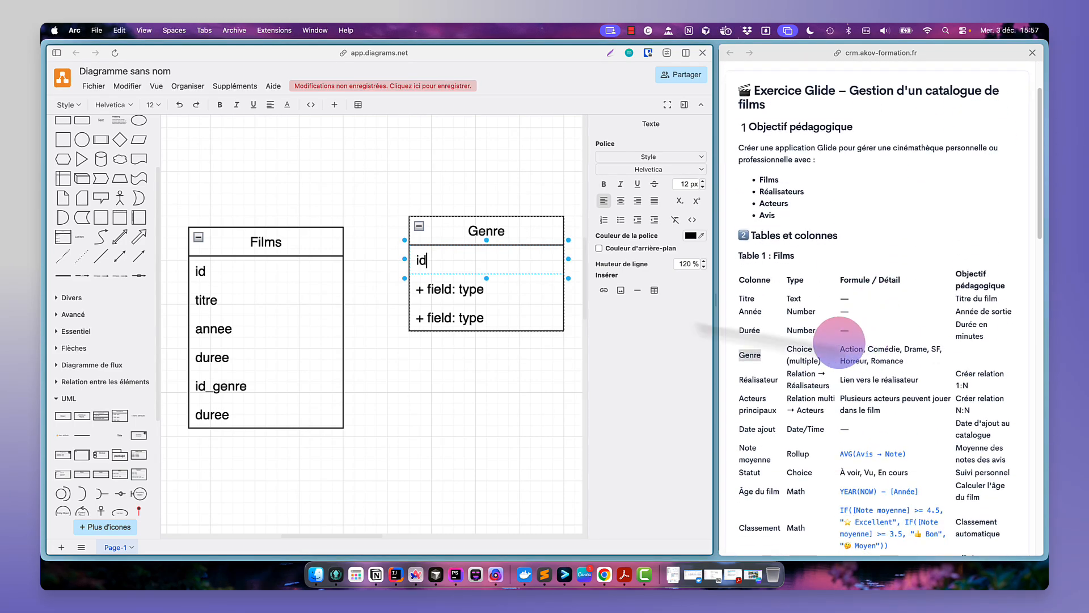
click(462, 292)
click(464, 295)
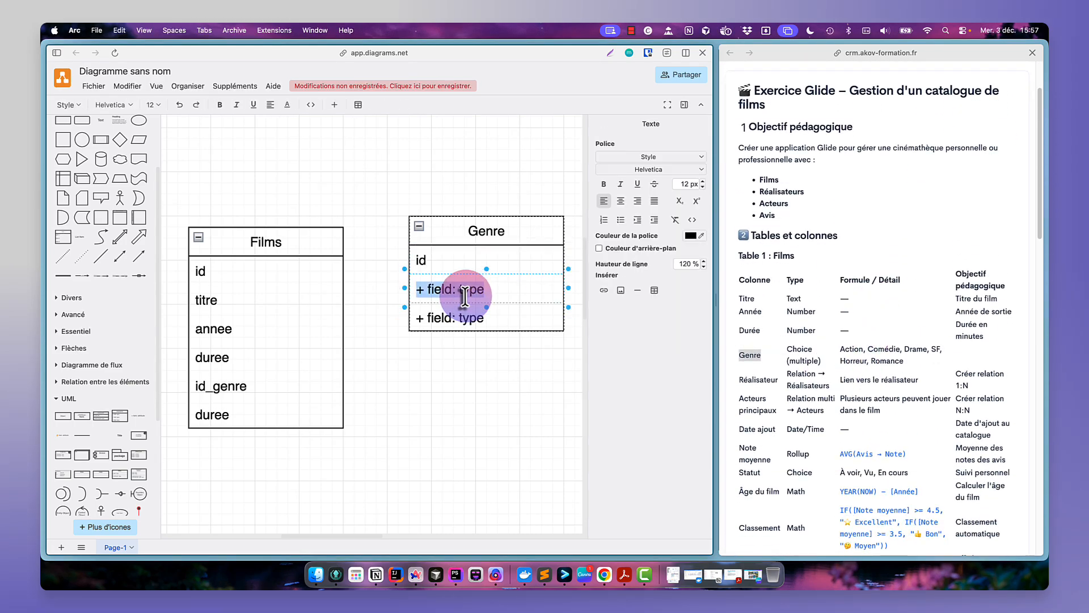
text(titre)
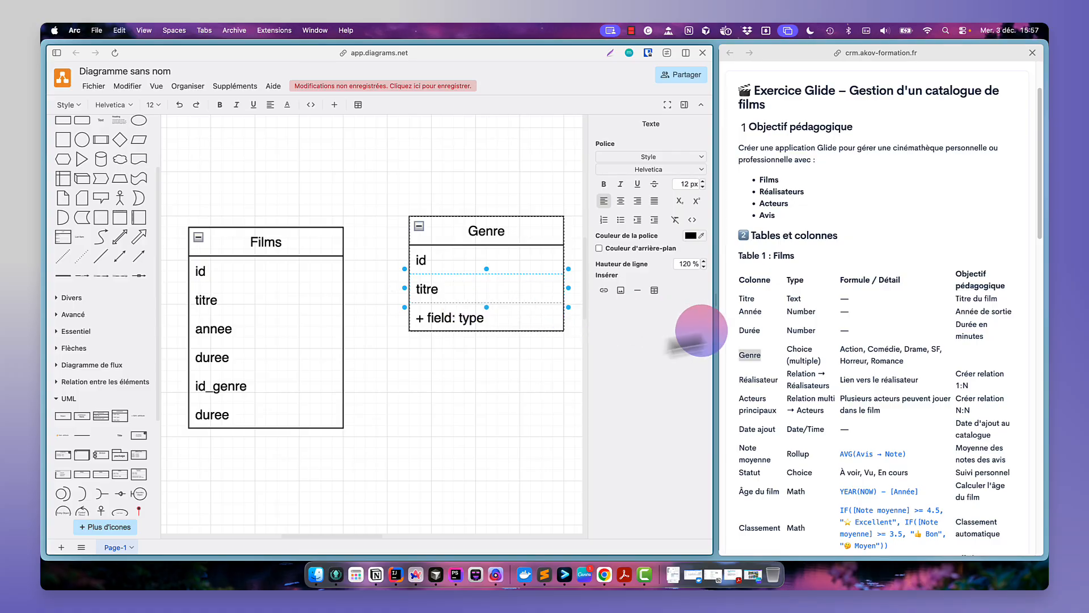
- Delete the leftover third field from the Genre class
click(462, 352)
click(474, 316)
key(BackSpace)
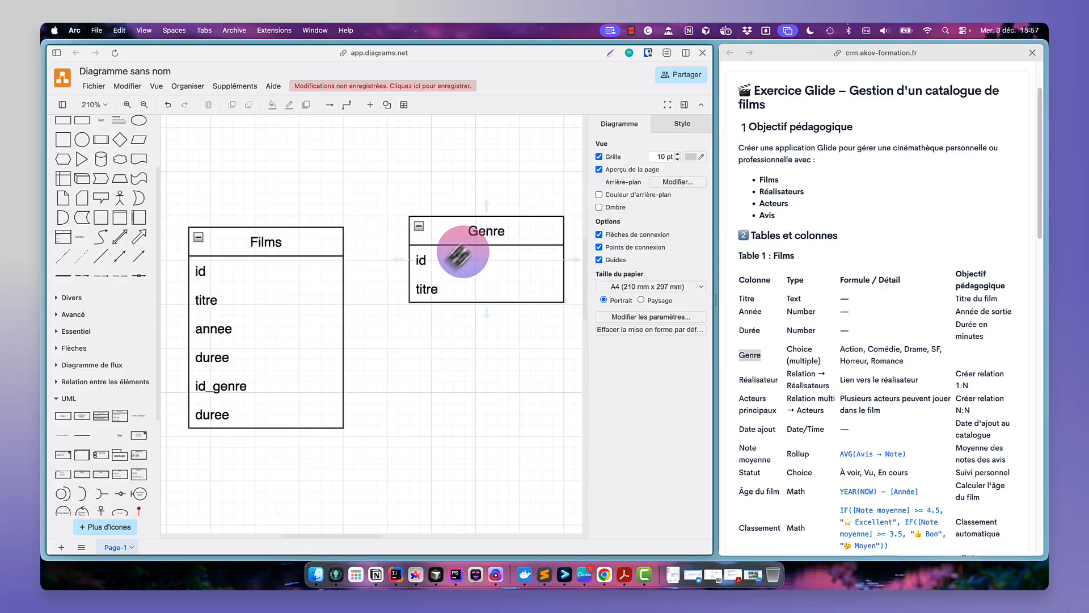
click(436, 263)
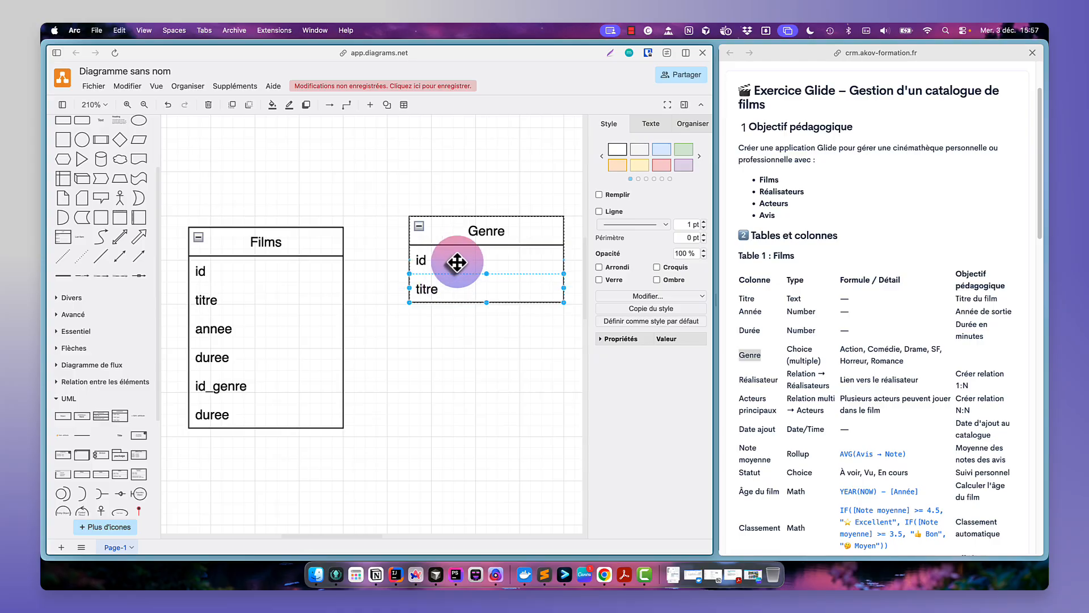
click(878, 349)
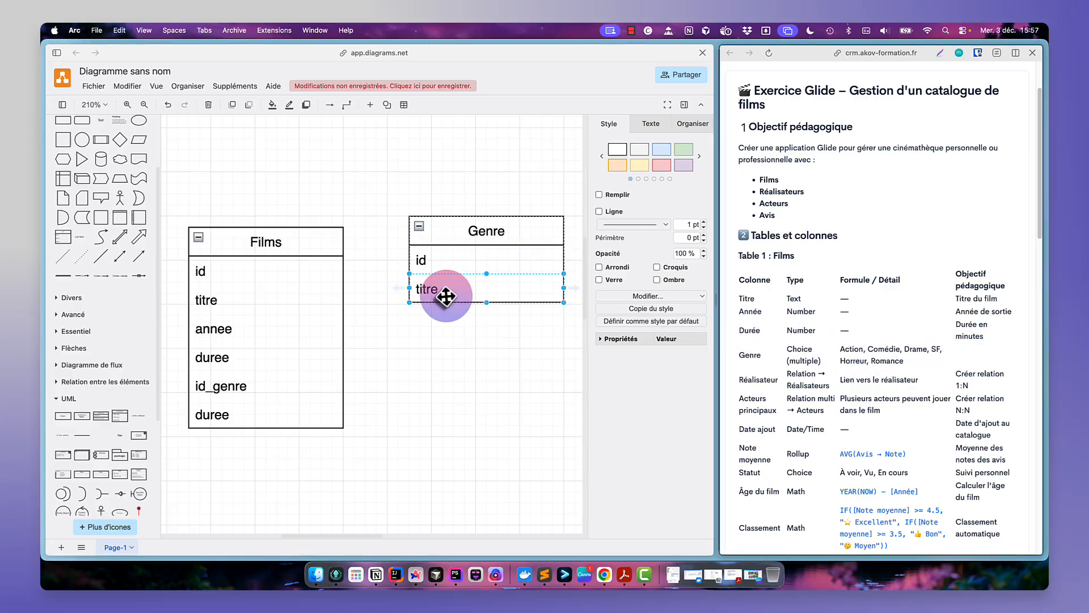
- Shift the Genre class right and draw a connector from Genre's id field to Films' id_genre field
drag(471, 241, 521, 250)
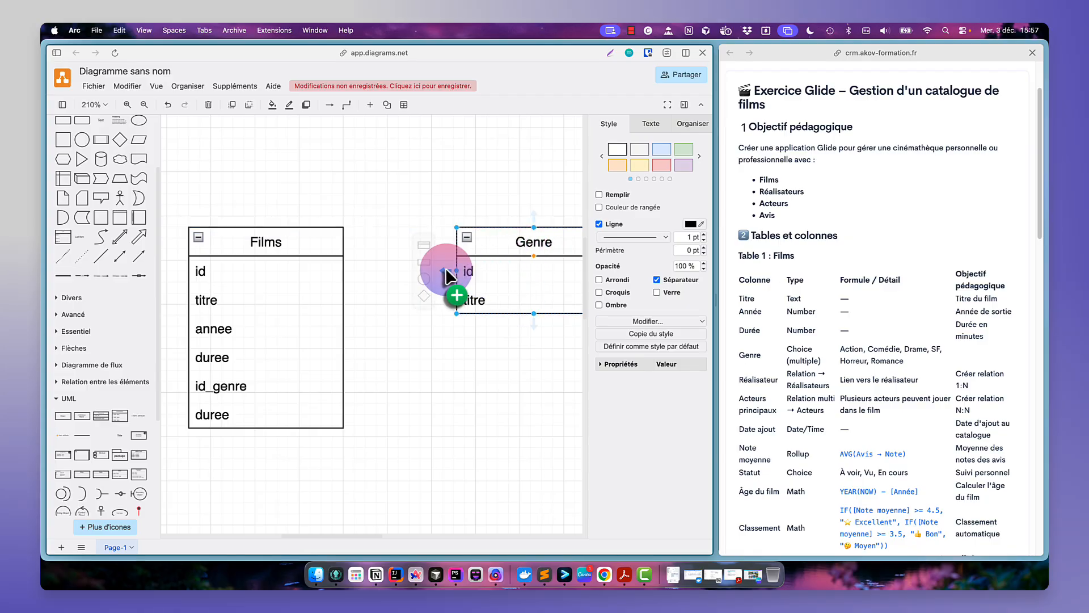
drag(448, 277, 324, 390)
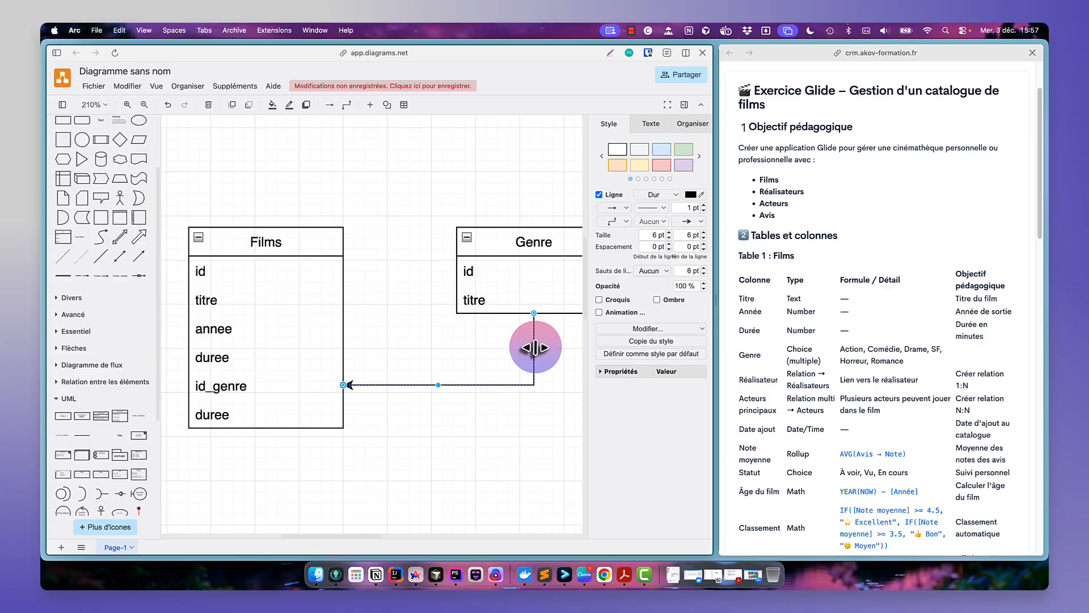
drag(535, 348, 431, 345)
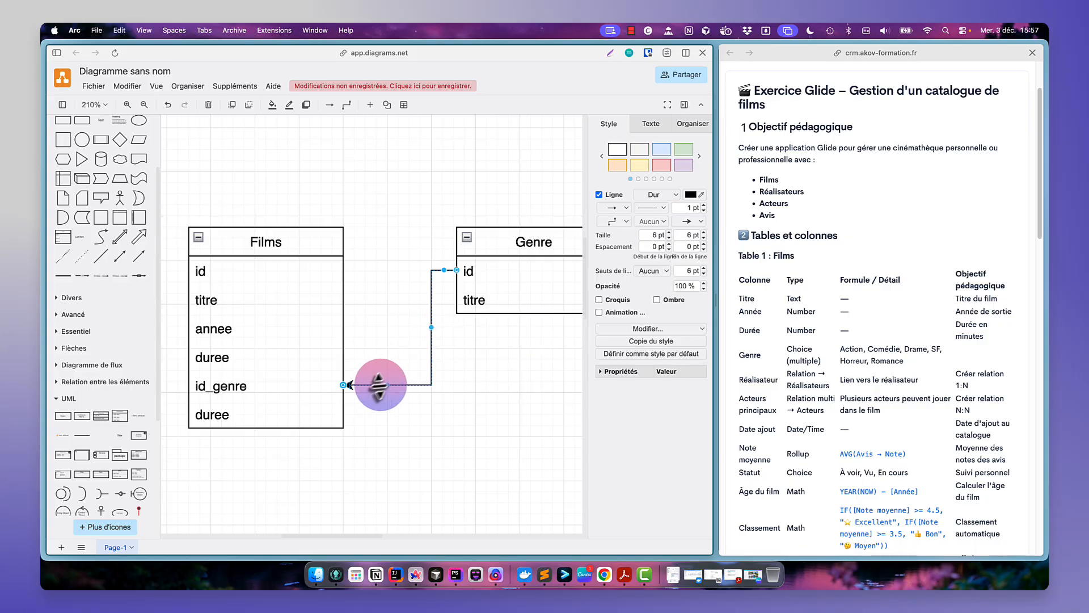
- Set the connector's end at id_genre to a crow's foot (many) marker
click(693, 222)
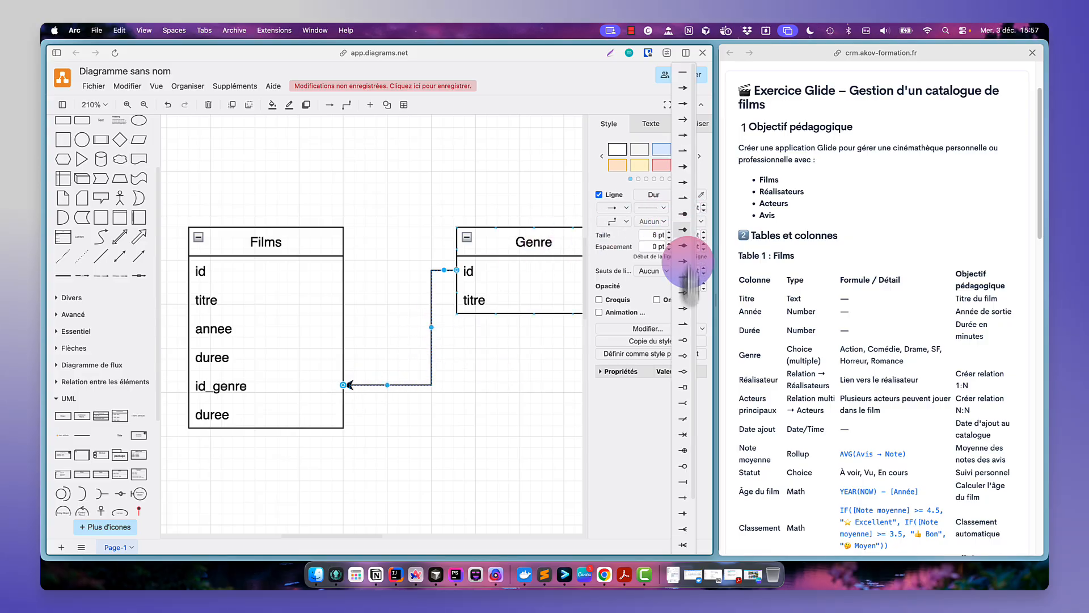
click(684, 529)
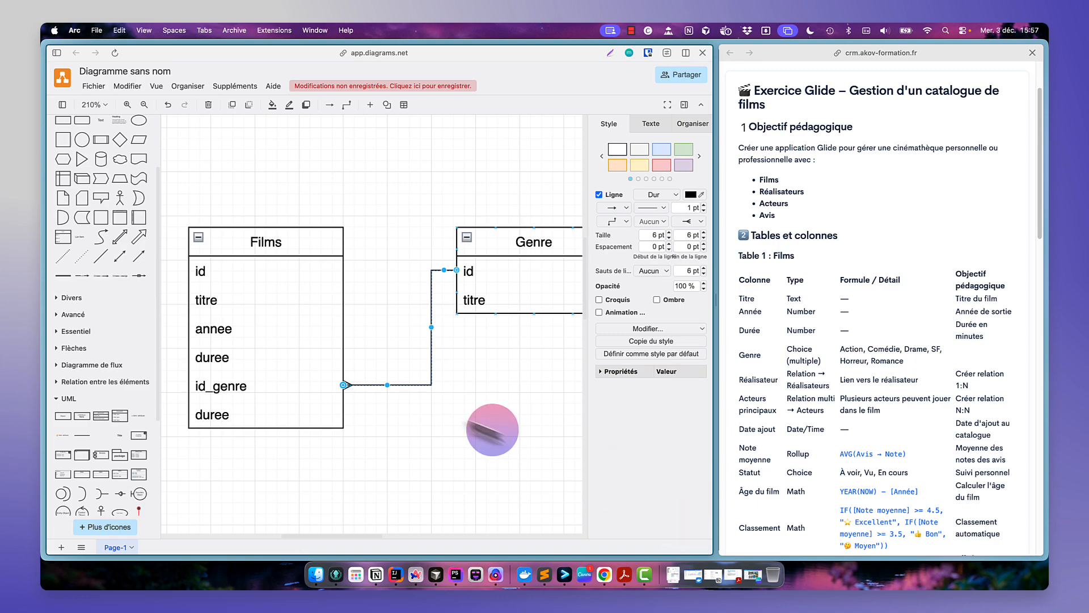
click(435, 415)
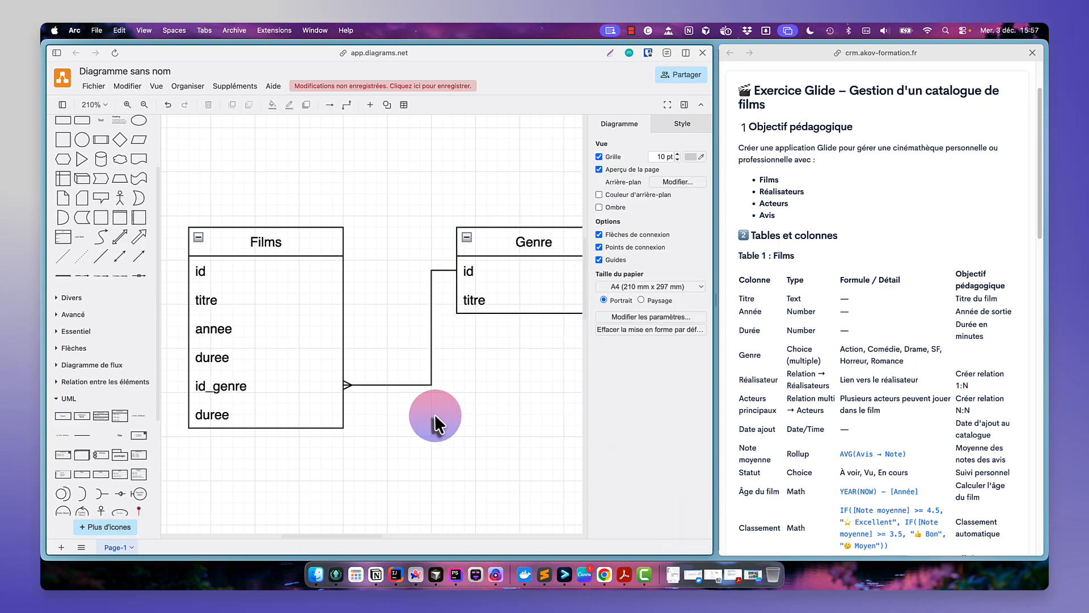
- Add the label 1 .. n at the id_genre end of the connector
click(401, 384)
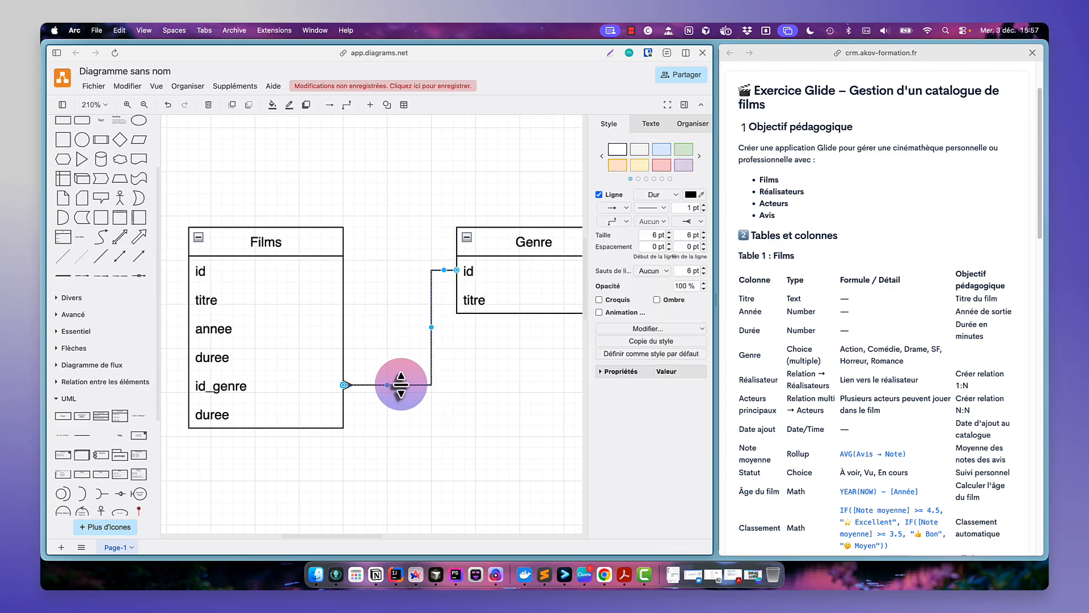
click(360, 398)
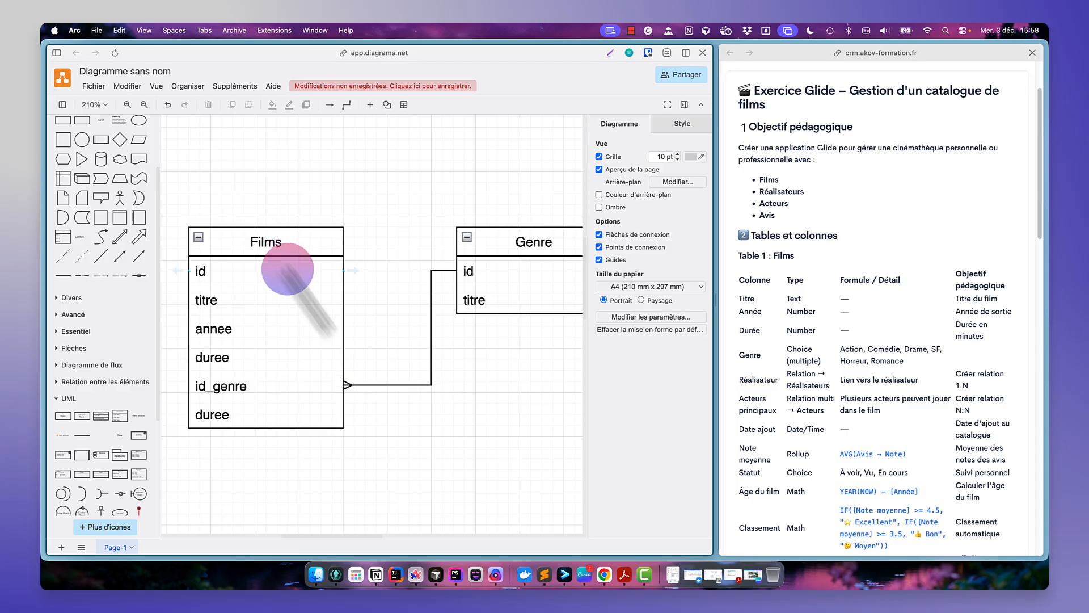
click(536, 239)
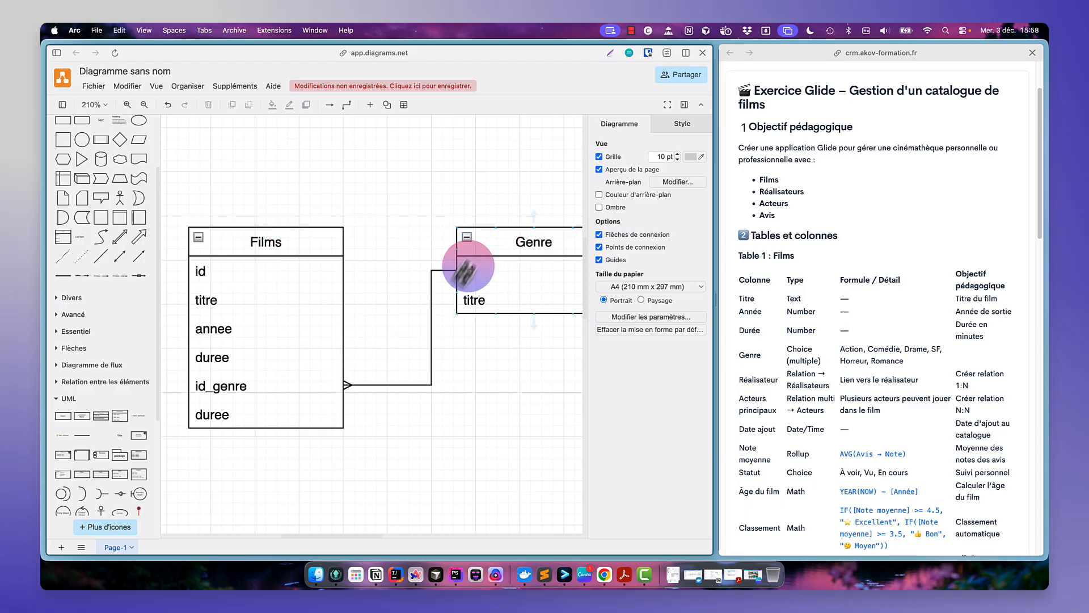
double_click(352, 392)
click(355, 396)
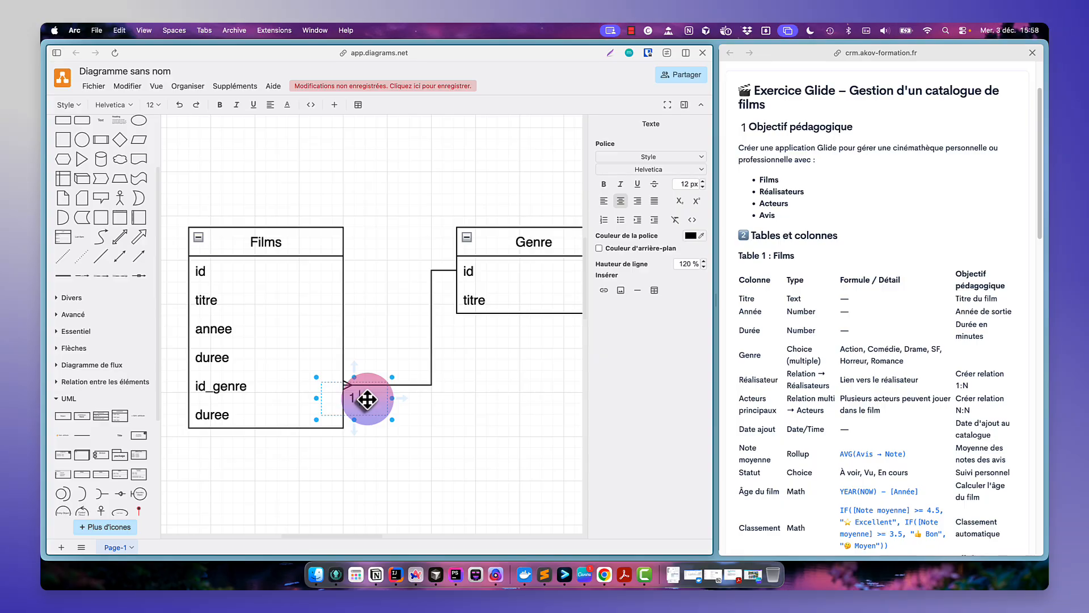
text(.. n)
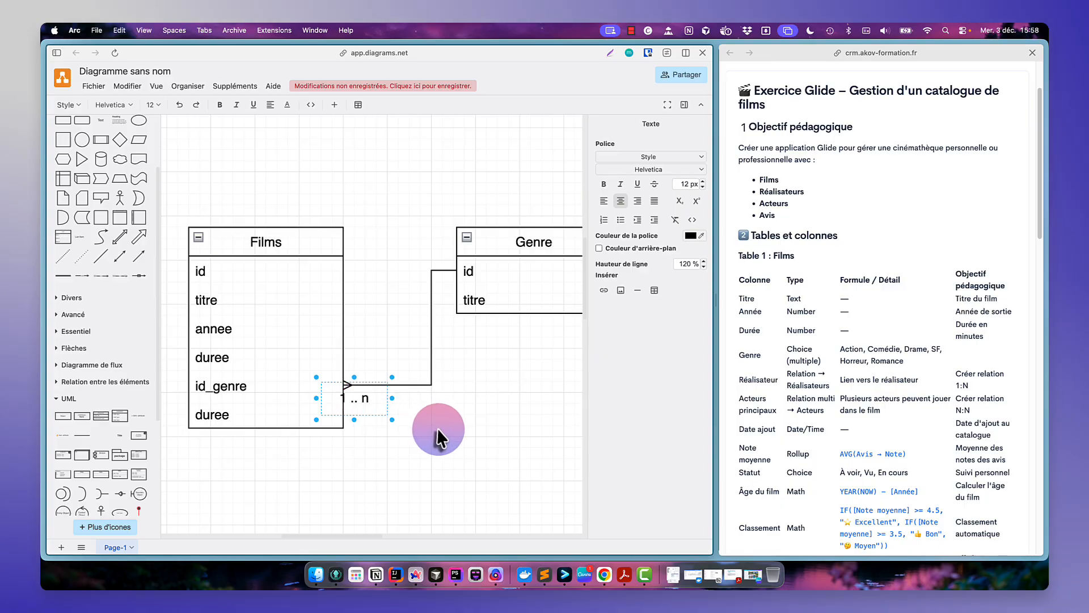
click(437, 428)
- Move the Genre class further right, away from the Films class
click(375, 410)
drag(382, 401, 380, 400)
click(521, 245)
drag(522, 244, 381, 241)
scroll(303, 324, left, 5)
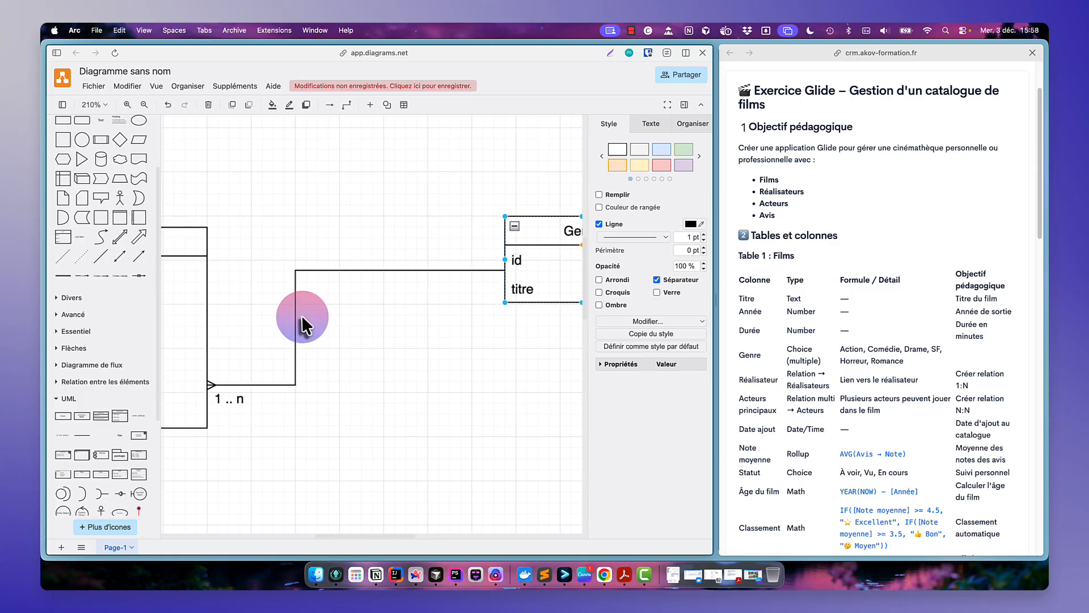
click(309, 329)
drag(316, 324, 512, 317)
click(533, 335)
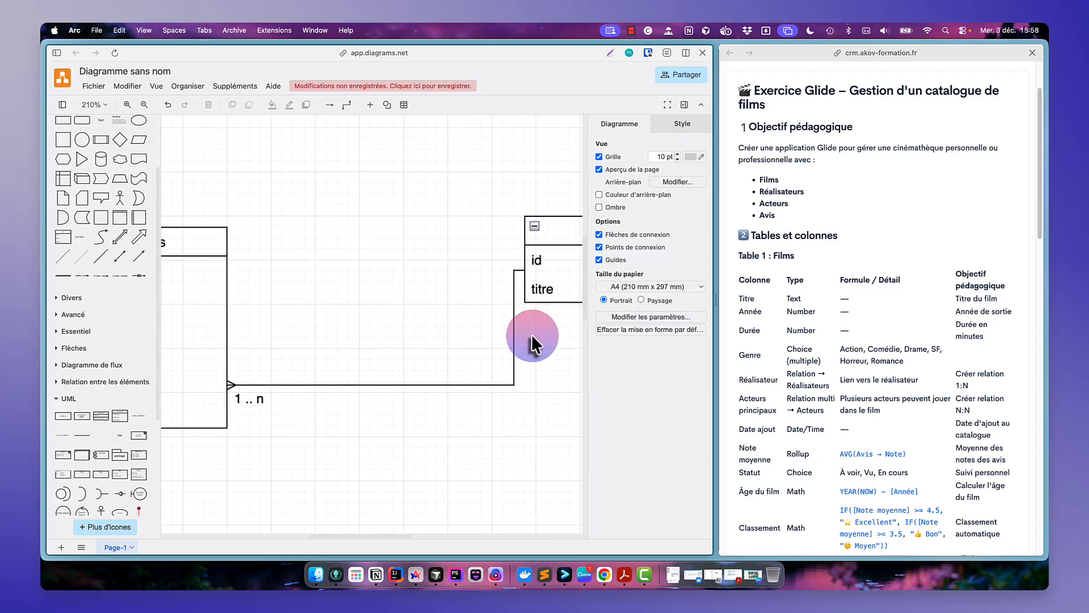
- Select and delete the example Users and Adresse diagram below the tables
double_click(756, 379)
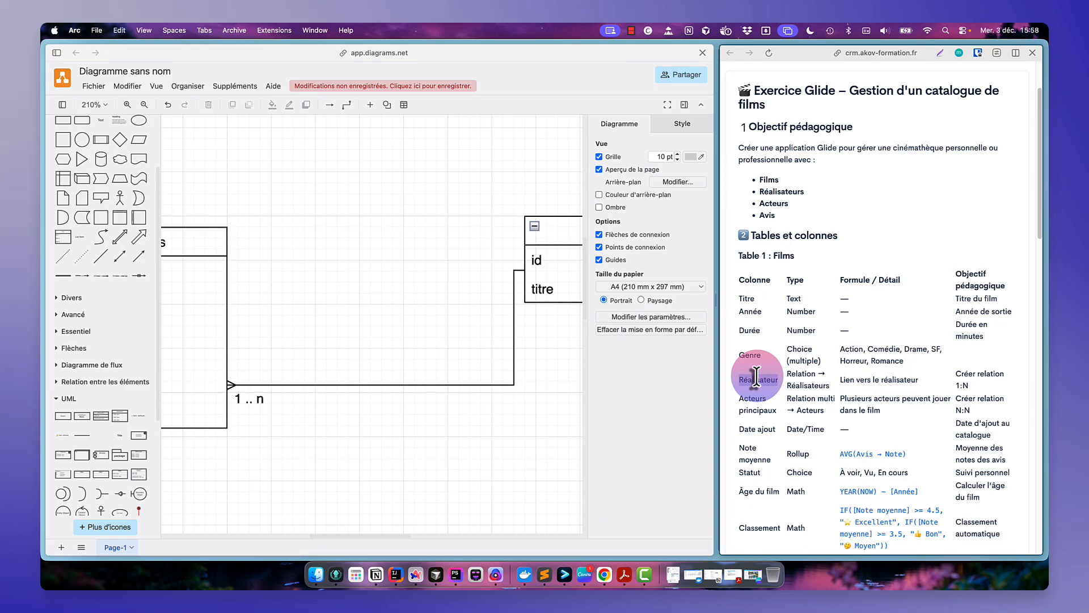
scroll(360, 319, left, 5)
scroll(360, 319, down, 3)
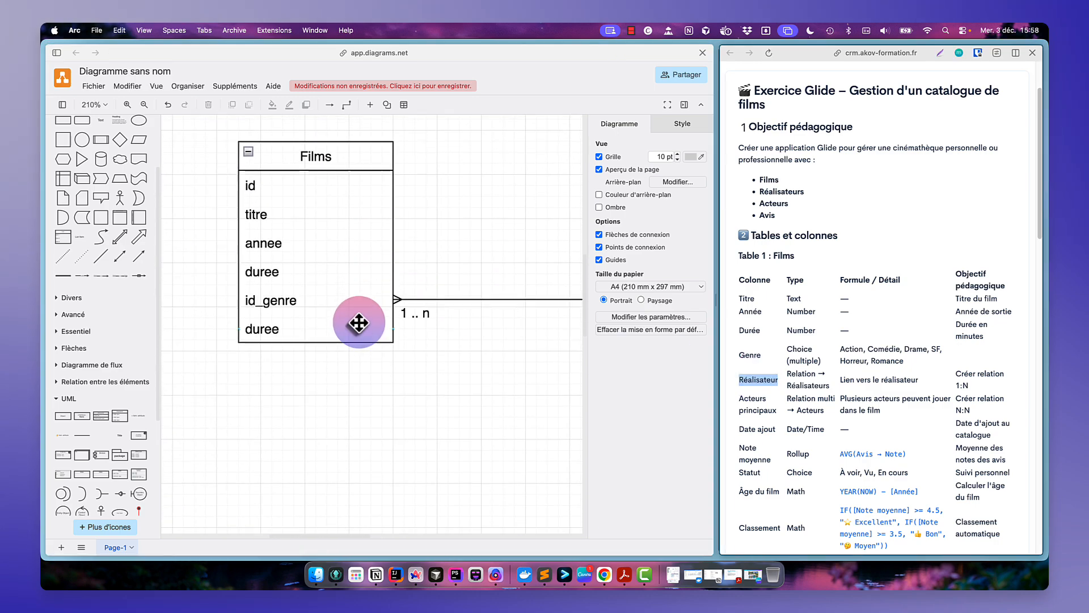
scroll(359, 321, down, 5)
scroll(358, 322, right, 3)
scroll(359, 322, down, 2)
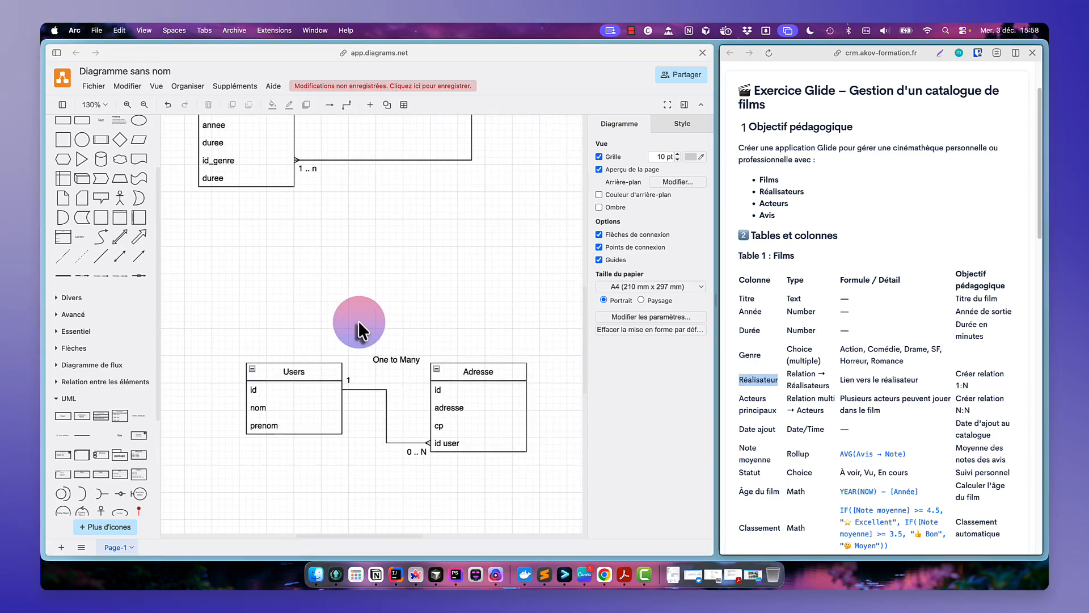
drag(539, 307, 194, 484)
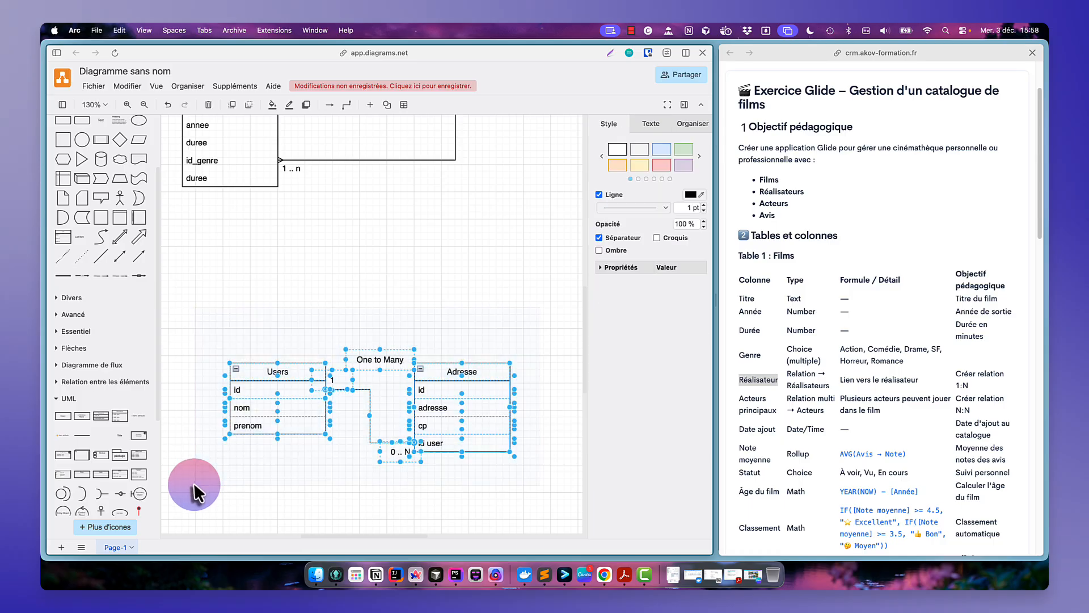
text(-)
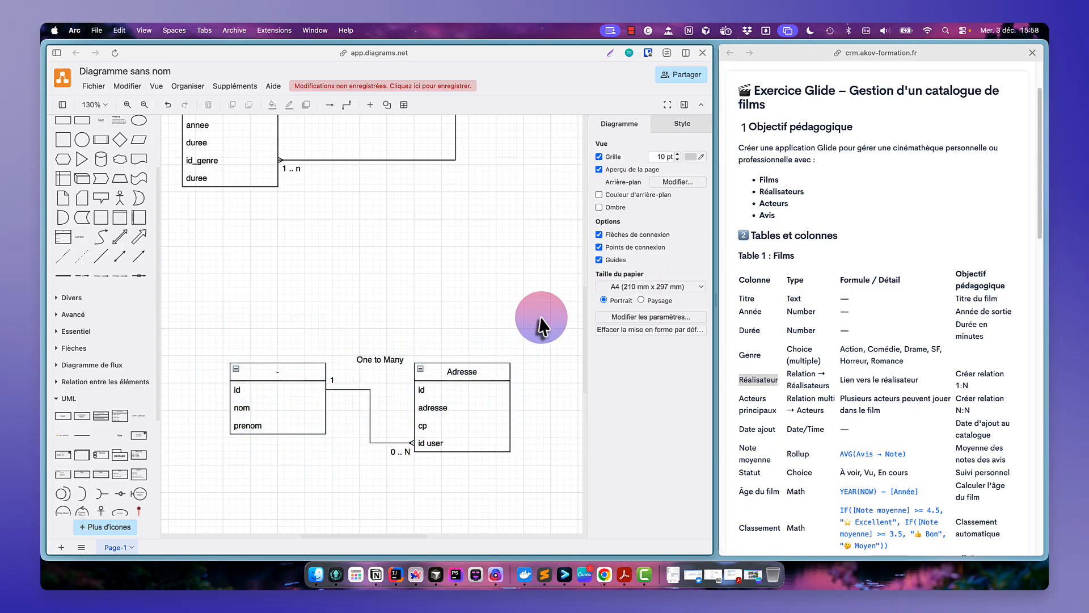
drag(536, 316, 171, 507)
key(BackSpace)
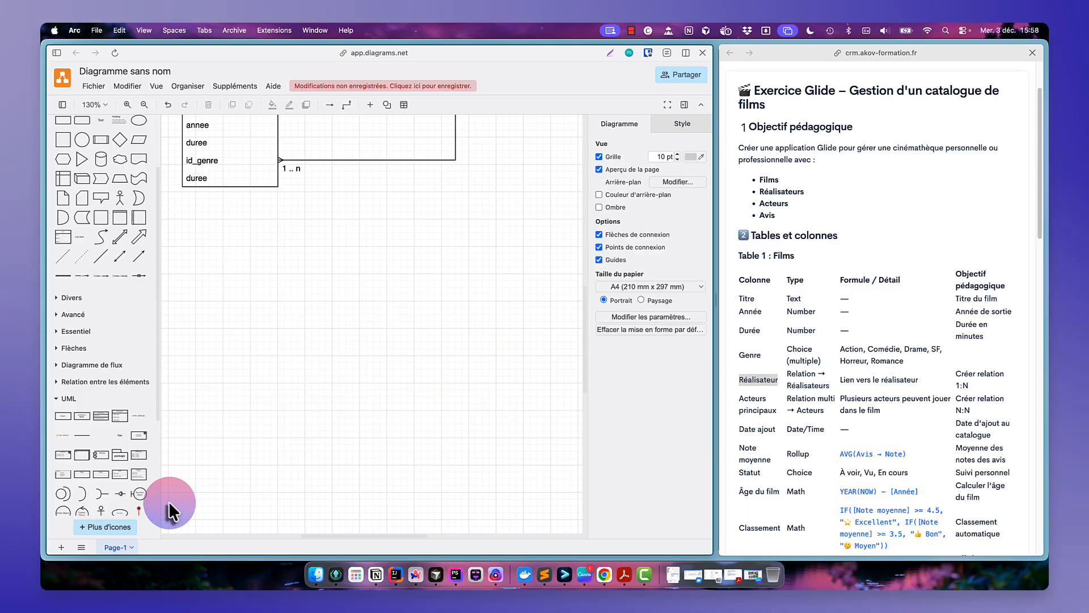
- Add a new UML class below Films and name it Realisateur
scroll(416, 314, up, 5)
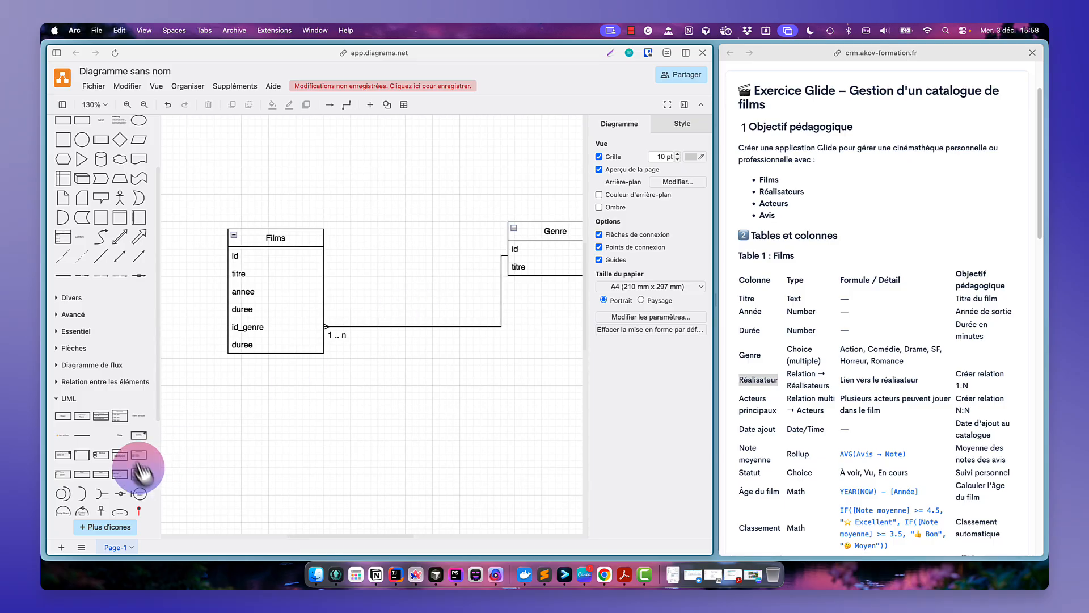
drag(120, 415, 387, 421)
double_click(388, 421)
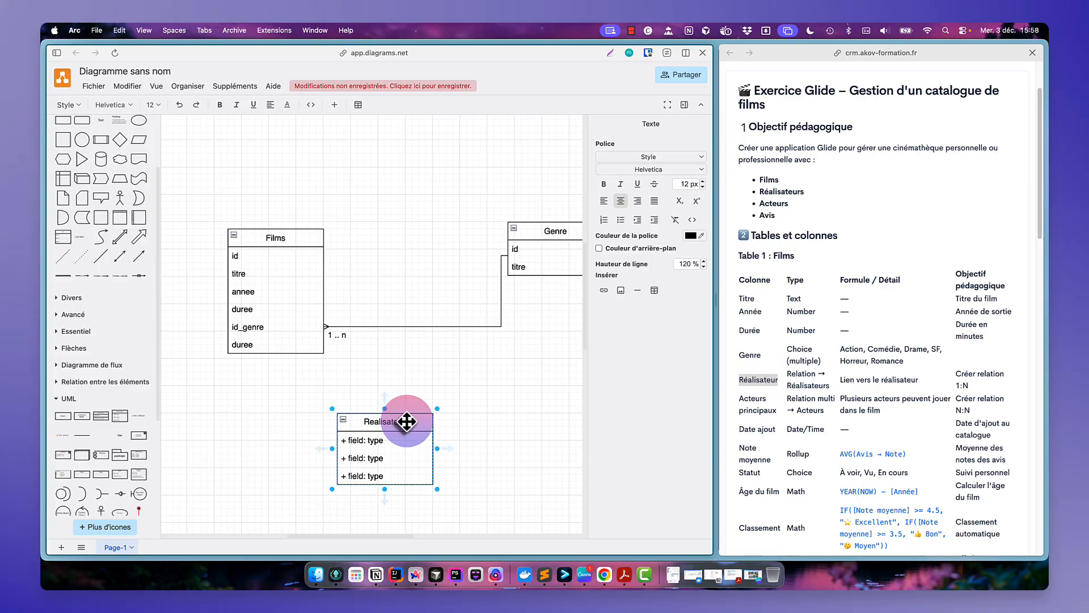
click(499, 407)
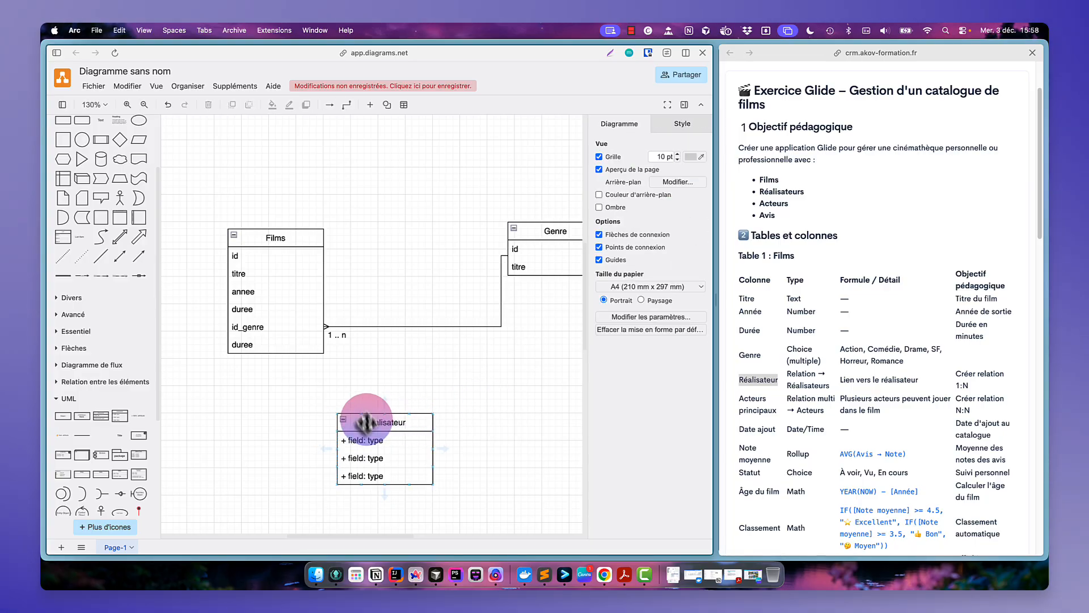
- Set the Realisateur fields to id, nom and prenom, following the Réalisateurs table of the exercise
double_click(368, 440)
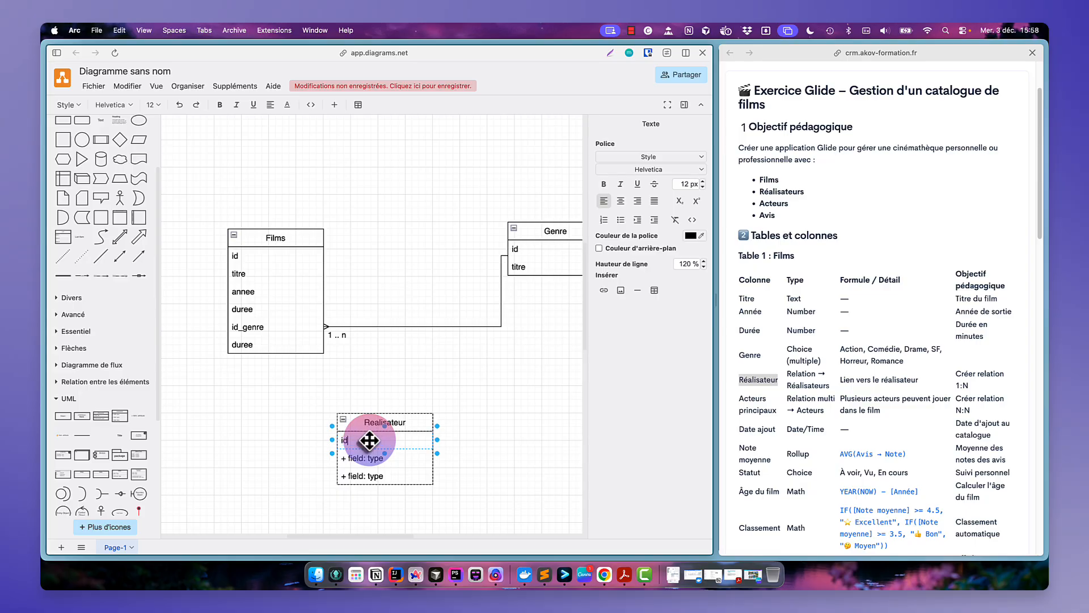
double_click(361, 458)
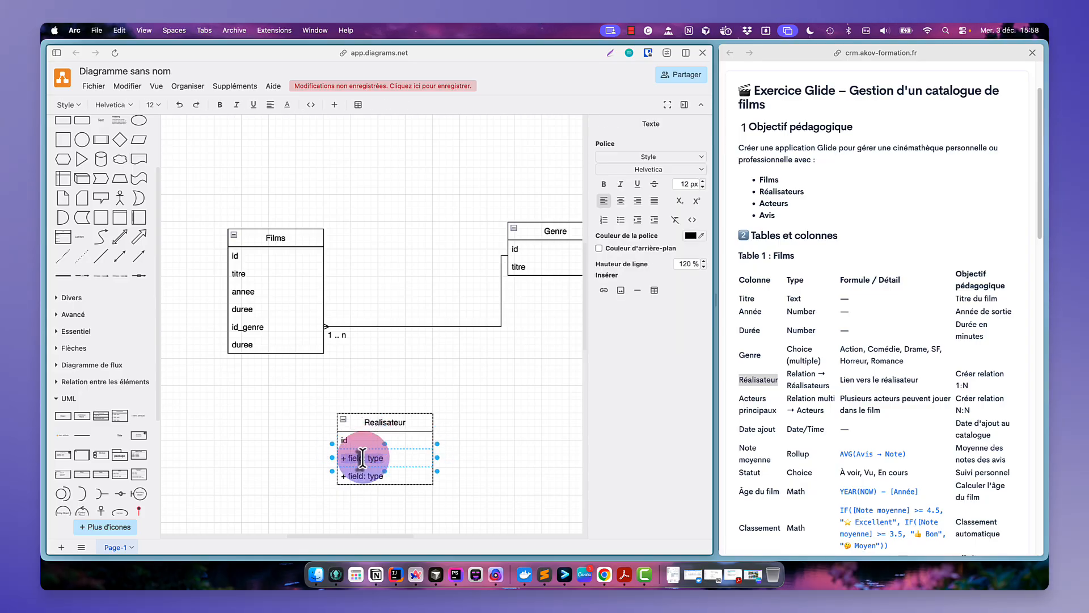
scroll(791, 373, down, 10)
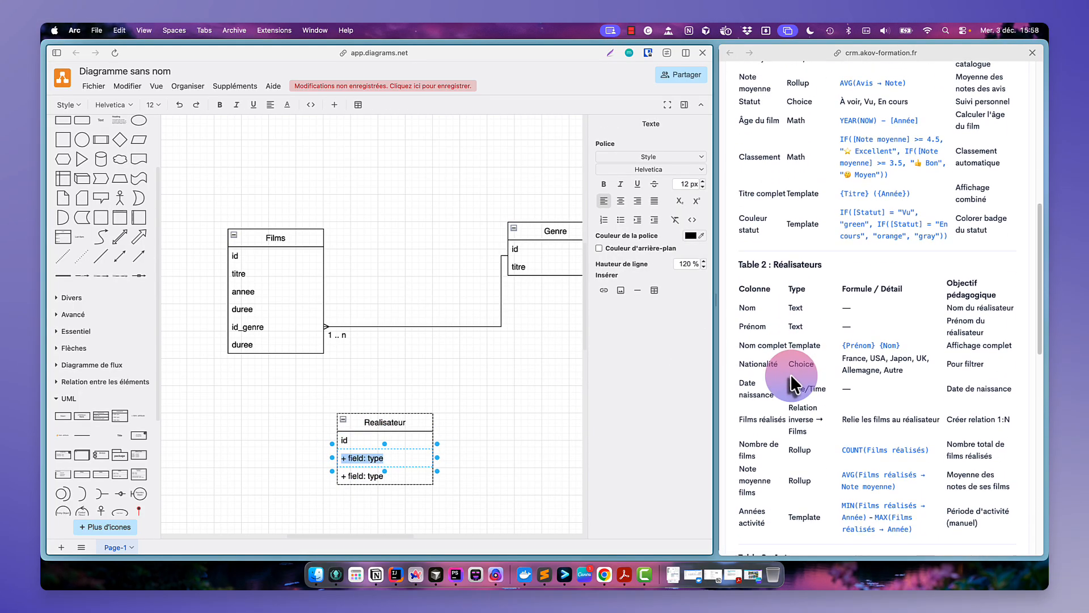
scroll(791, 374, down, 2)
text(no)
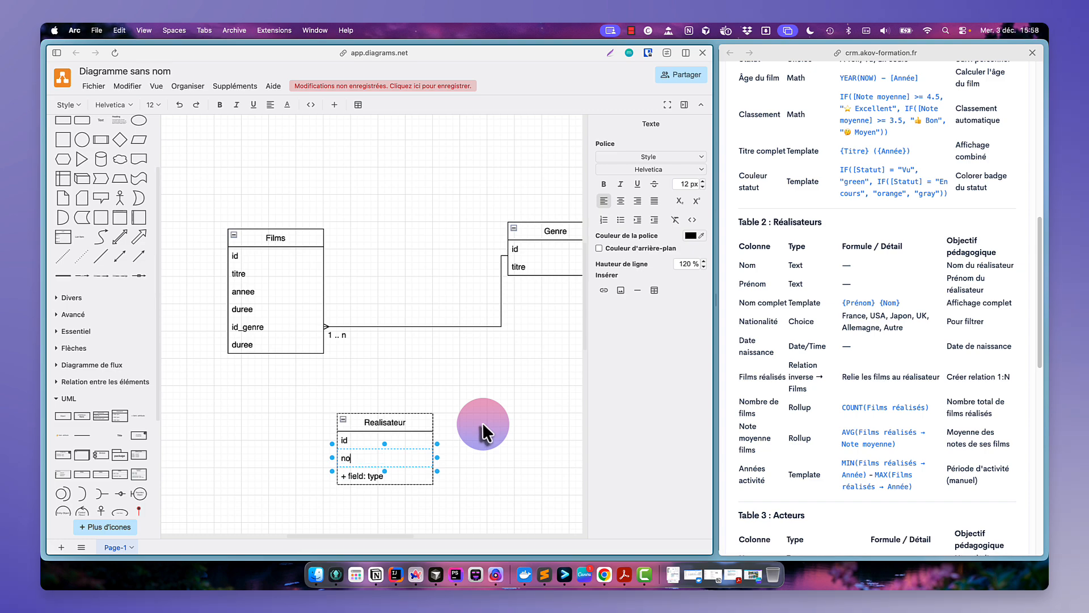
text(m)
double_click(372, 476)
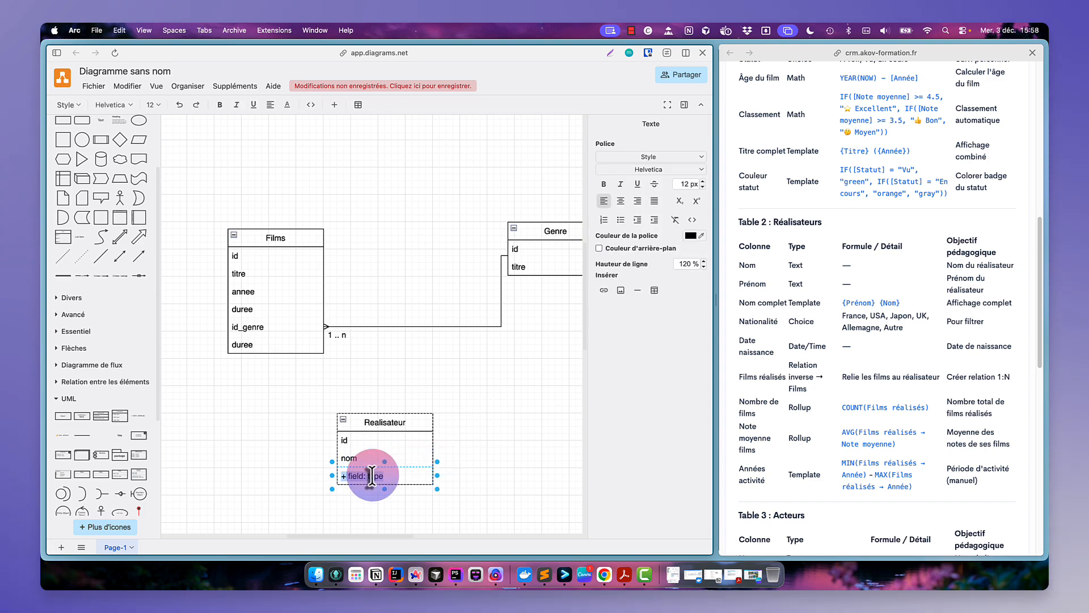
text(prenom)
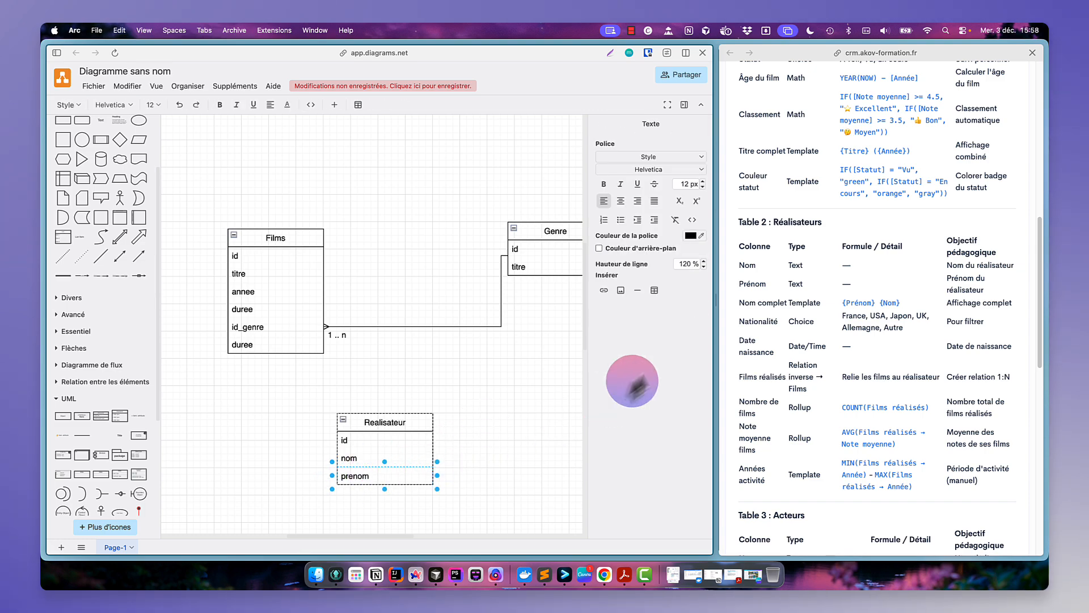
double_click(760, 322)
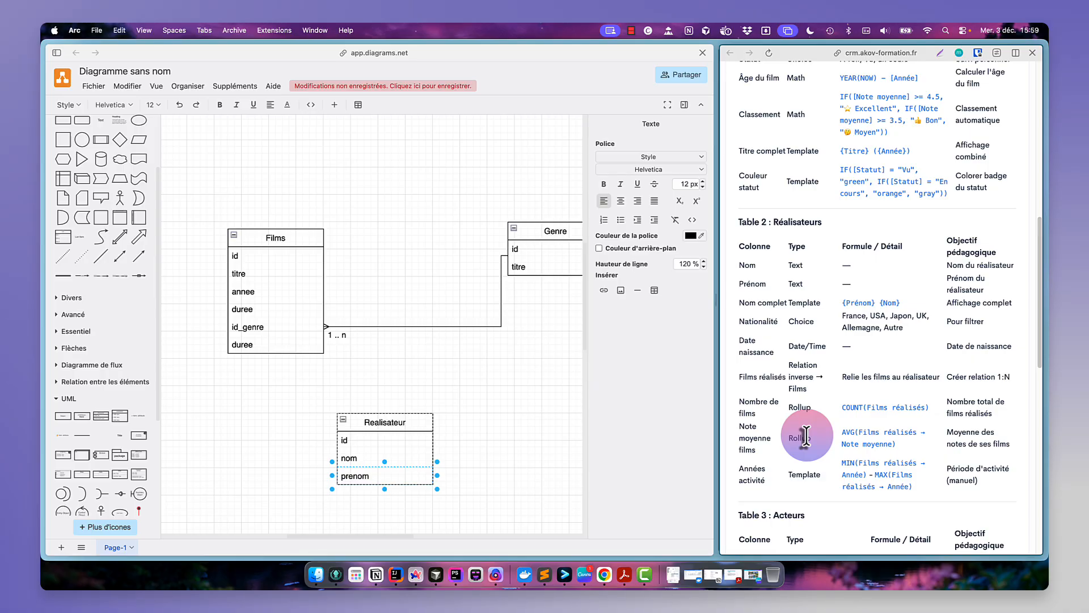
click(474, 429)
- Duplicate the Realisateur class, place the copy to its right, and rename it Nationalite
click(387, 423)
key(super+d)
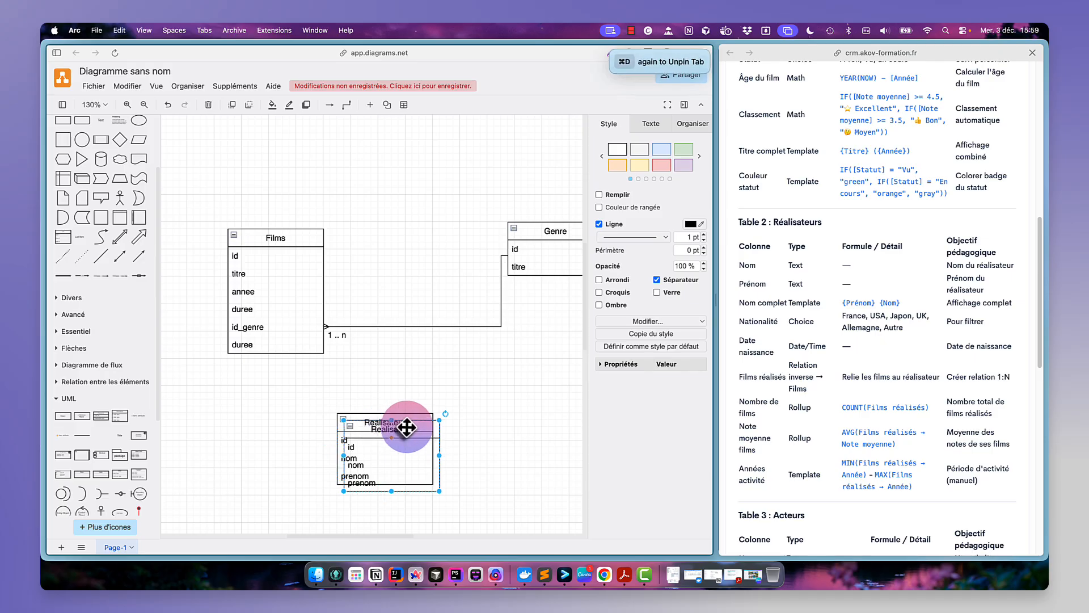
drag(399, 428, 540, 387)
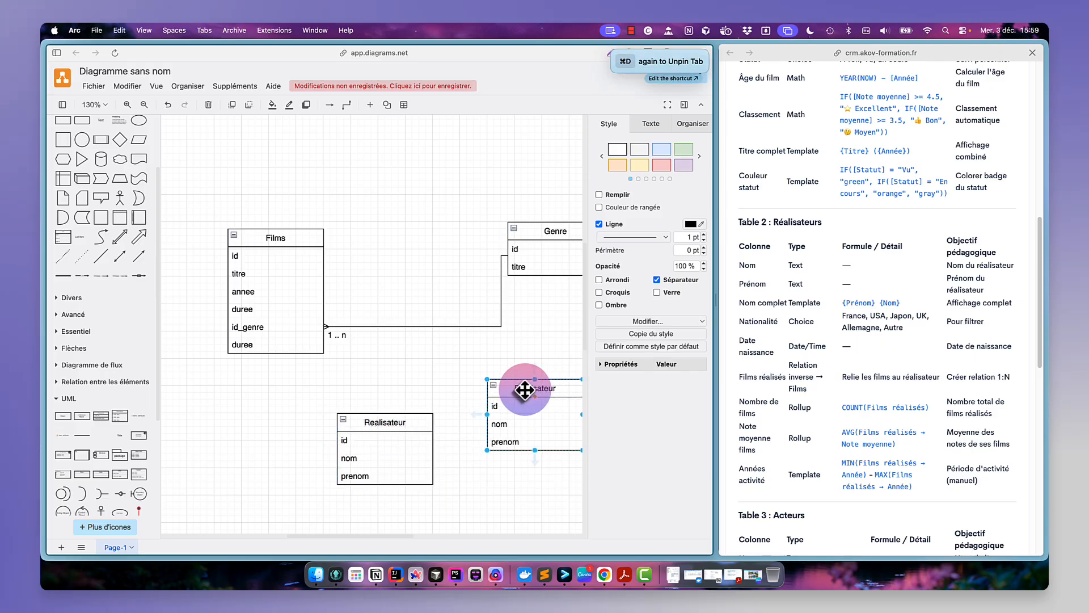
double_click(552, 389)
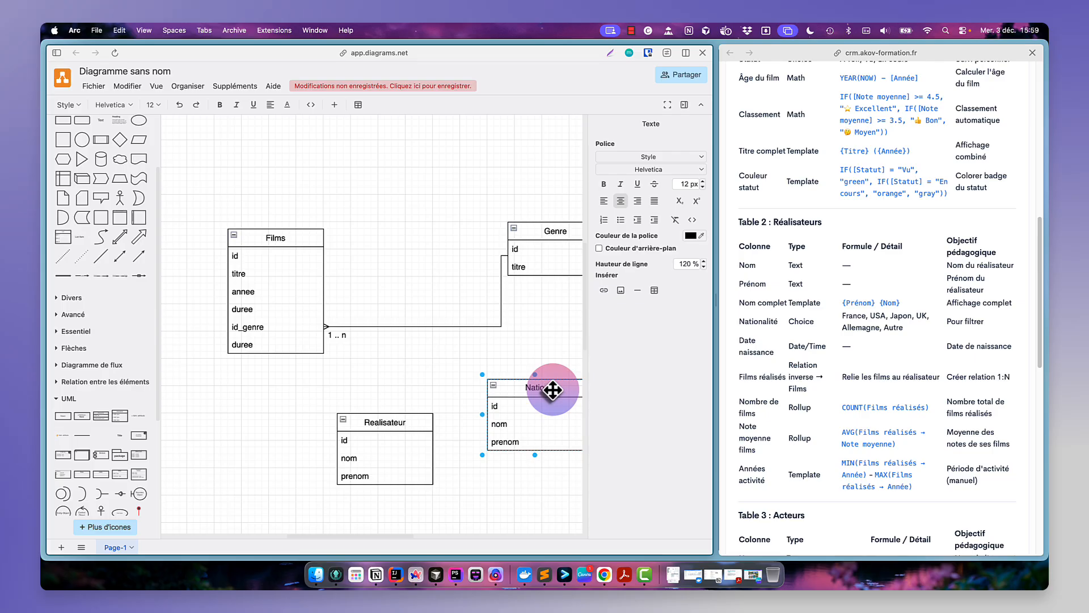
text(Nationalite)
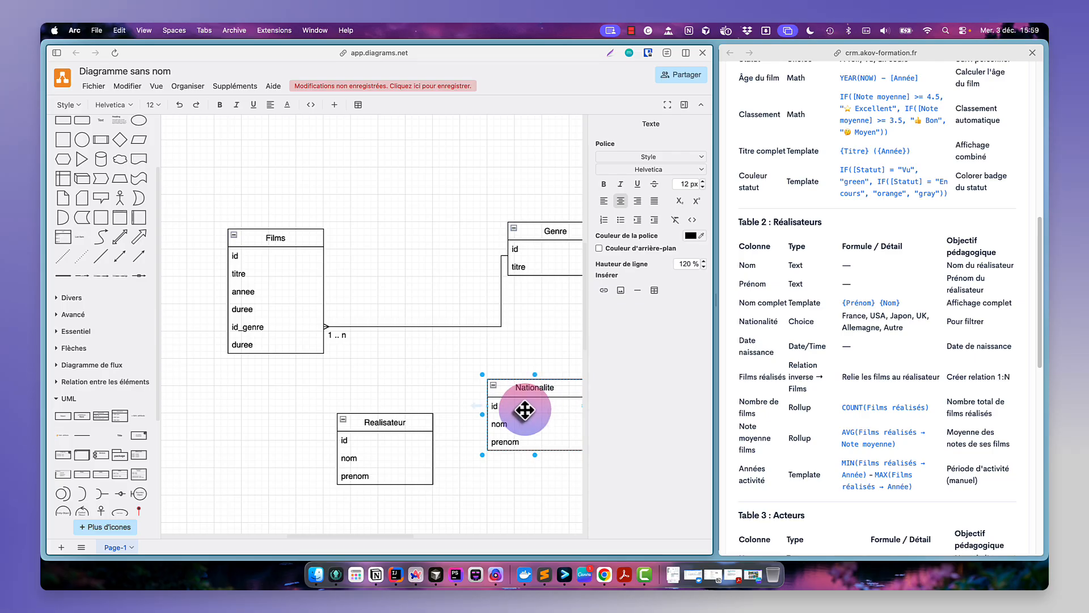
- Change the Nationalite class fields to id and titre
click(517, 445)
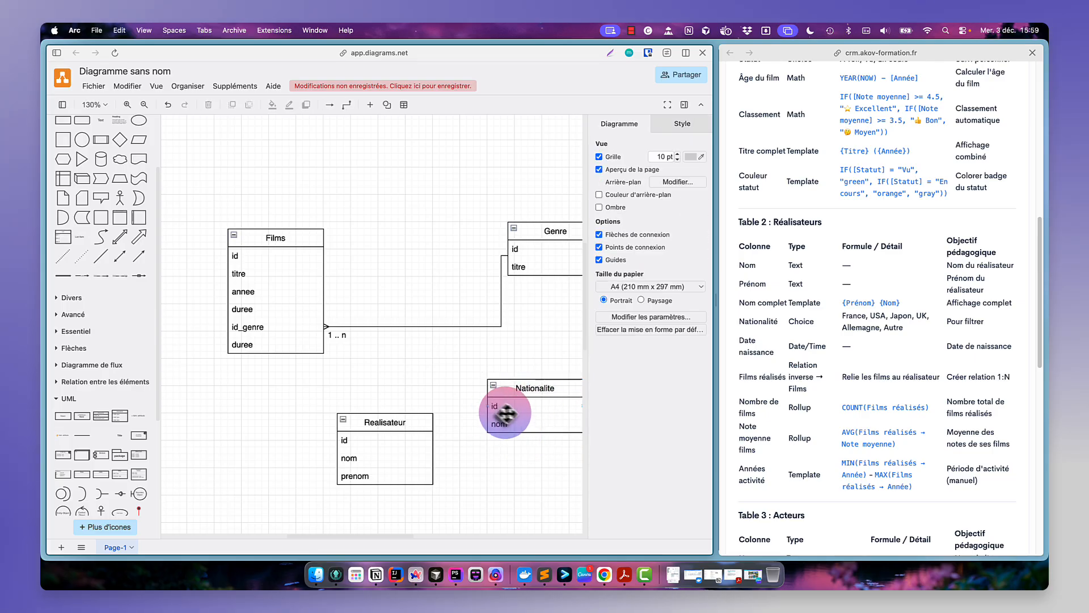
double_click(504, 423)
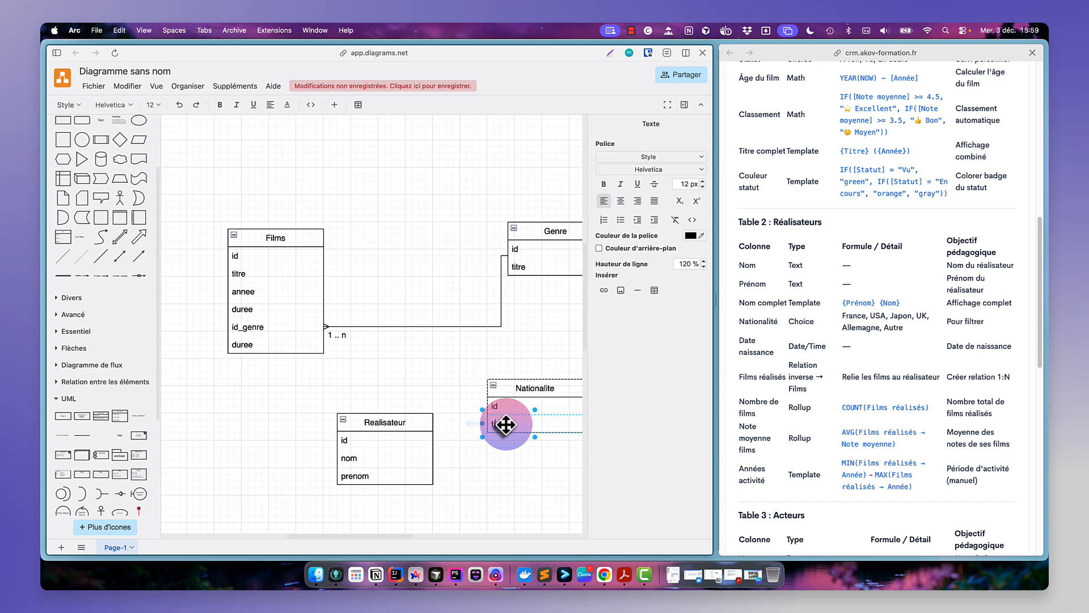
- Add an id_nationalite field below prenom in the Realisateur class
click(413, 476)
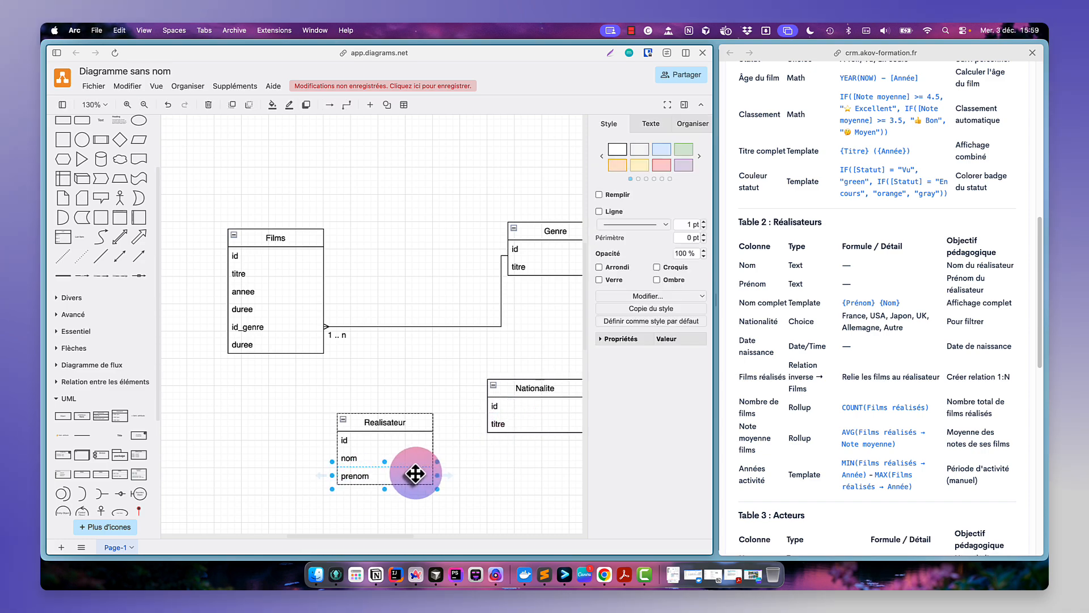
key(super+d)
double_click(437, 494)
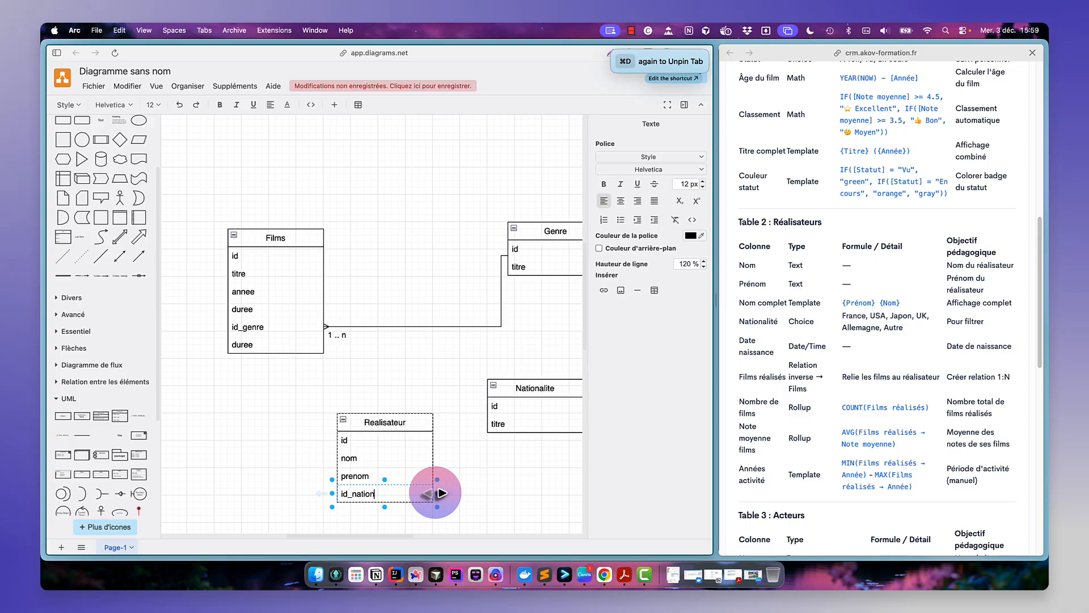
text(id_nationalite)
click(516, 499)
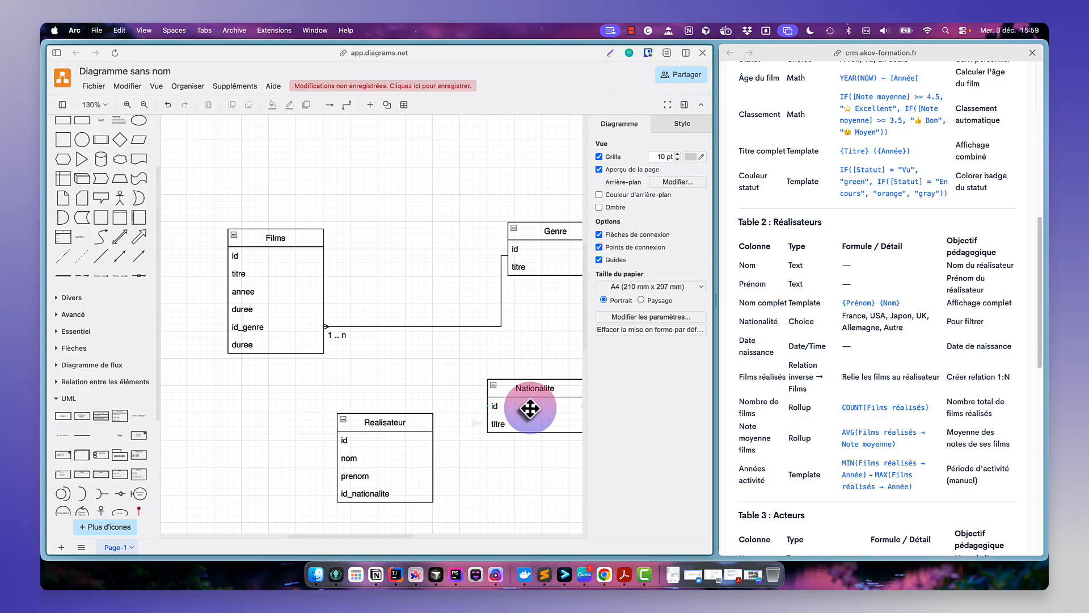
click(491, 408)
drag(464, 424, 463, 462)
key(super+z)
click(504, 461)
- Connect Nationalite's id to Realisateur's id_nationalite with a connector ending in a many (crow's foot) arrowhead
click(506, 411)
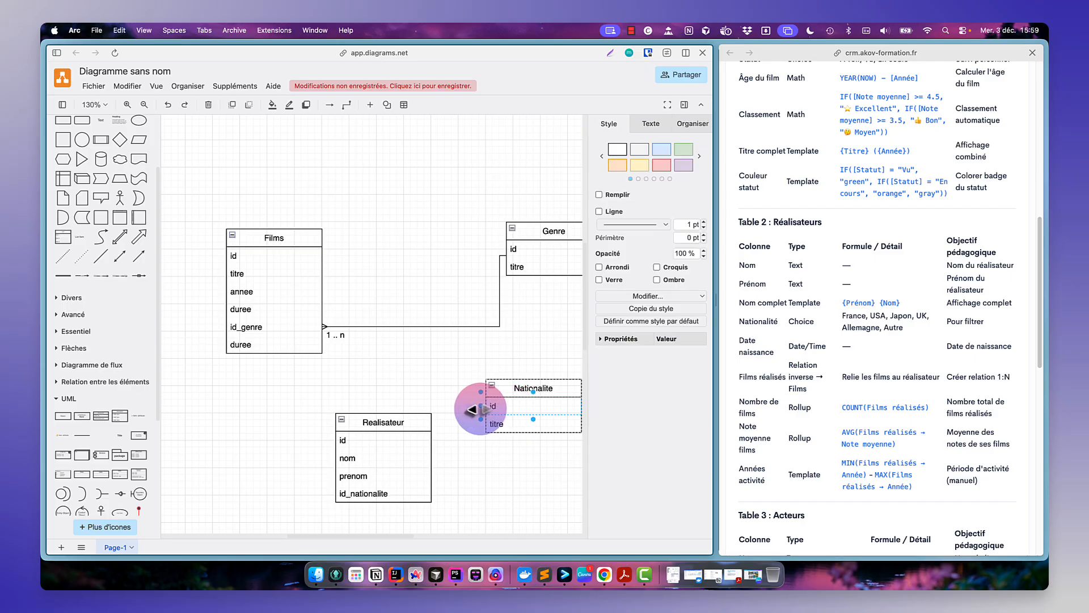
drag(479, 410, 433, 494)
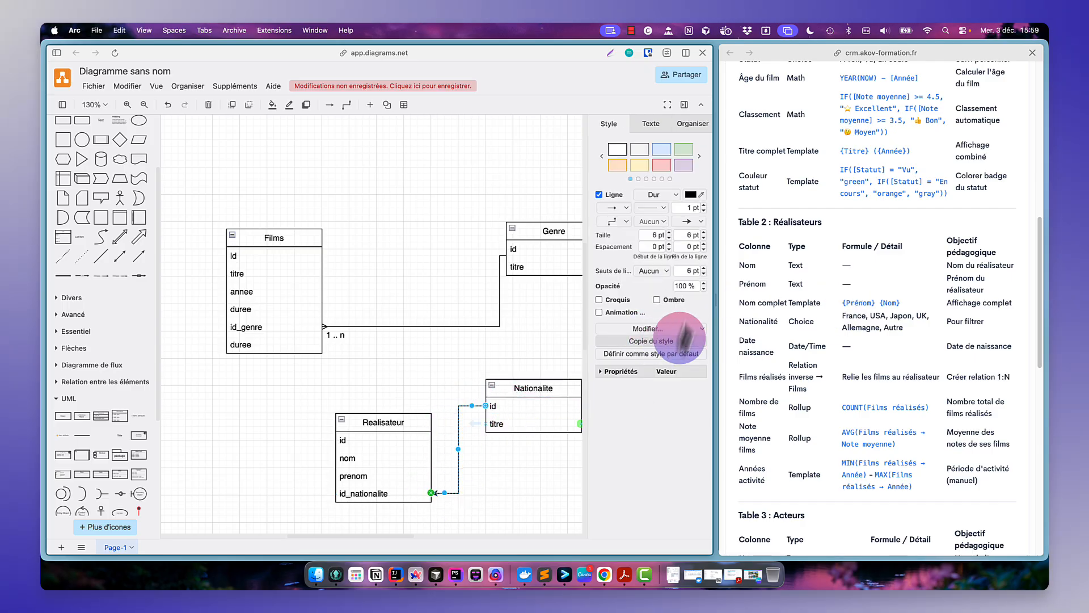
click(696, 221)
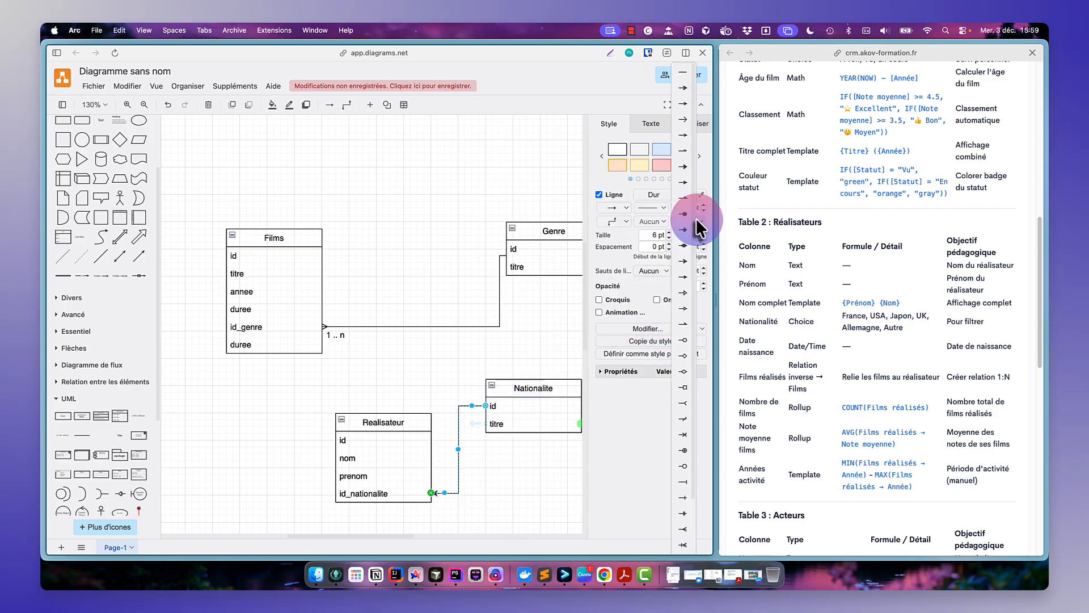
click(683, 529)
click(499, 485)
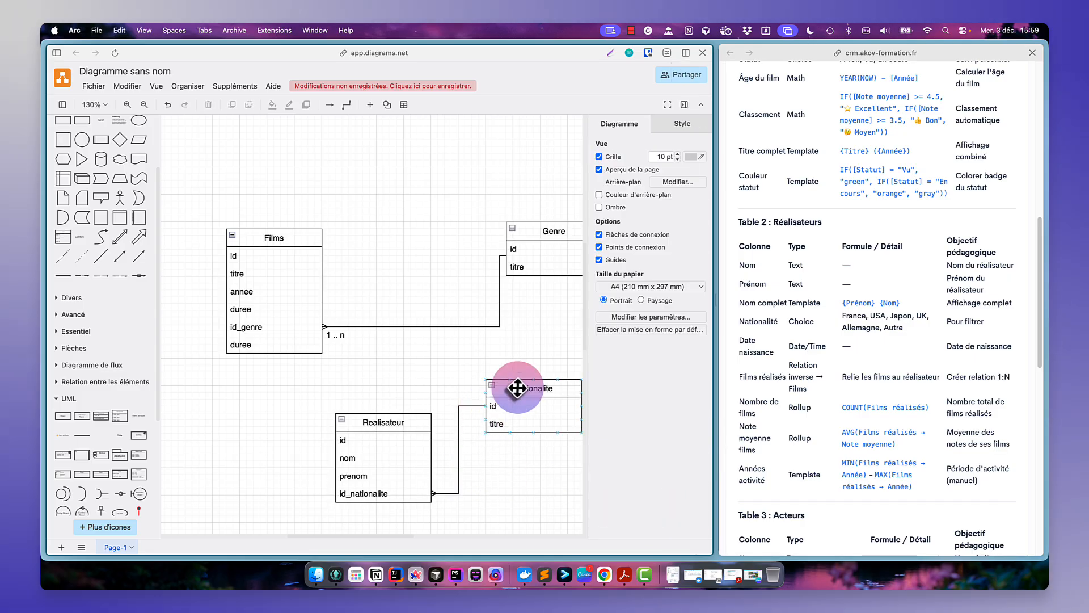
- Rearrange the tables: Realisateur beside Films at the top, Nationalite below on the left
drag(523, 388, 545, 425)
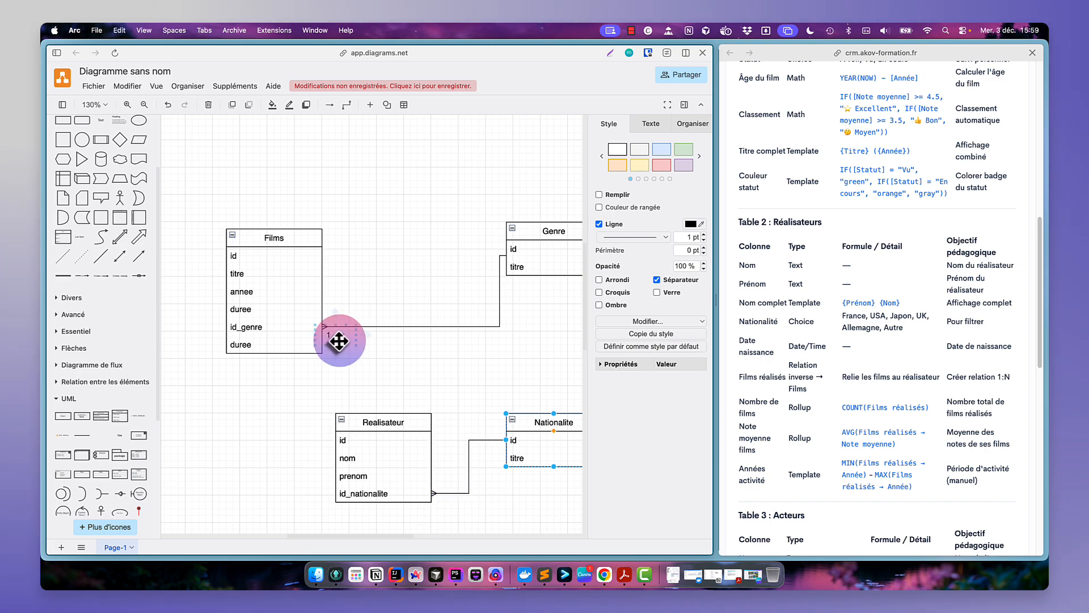
click(487, 496)
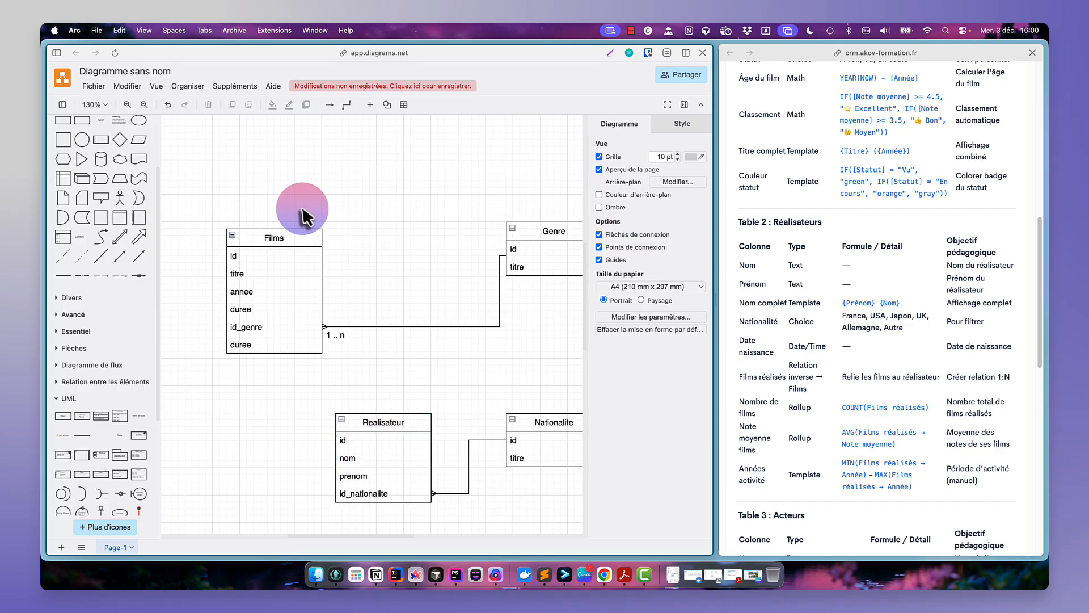
drag(282, 241, 406, 245)
drag(382, 422, 247, 235)
drag(557, 428, 200, 391)
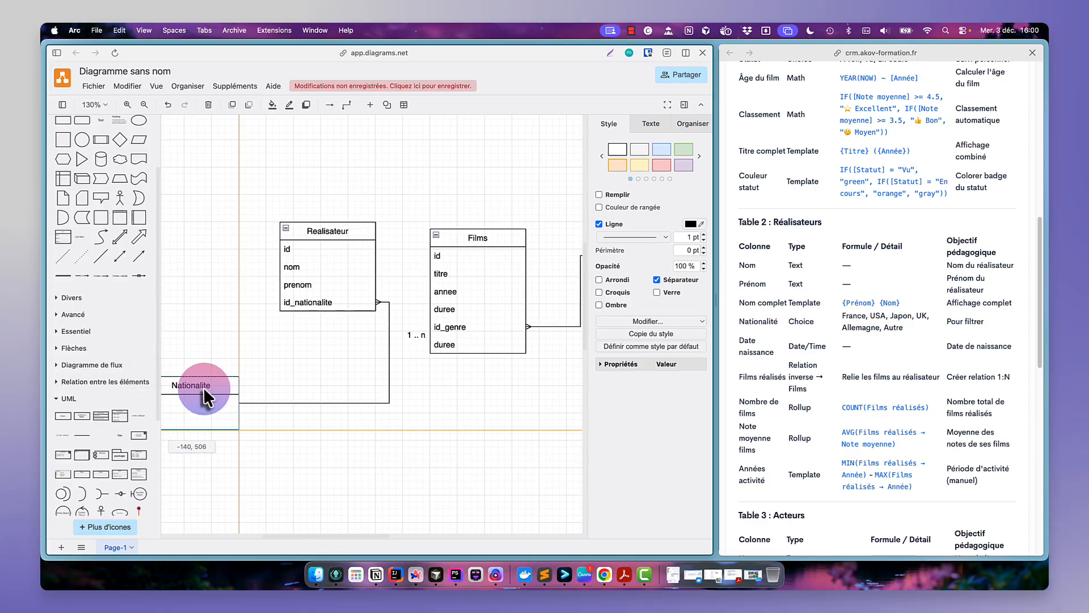
click(389, 349)
drag(390, 349, 267, 347)
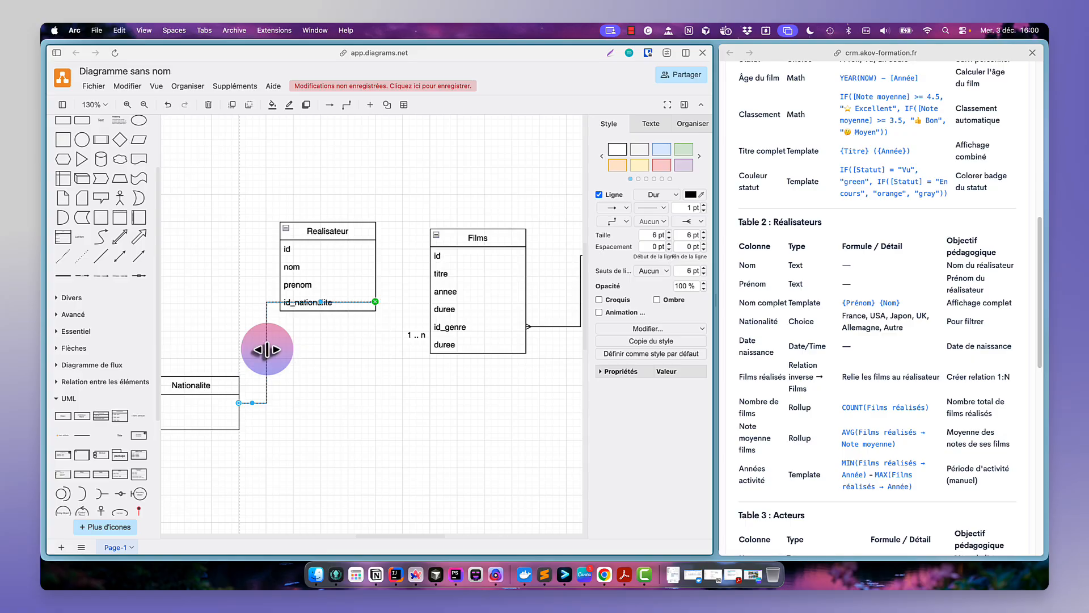
key(super+z)
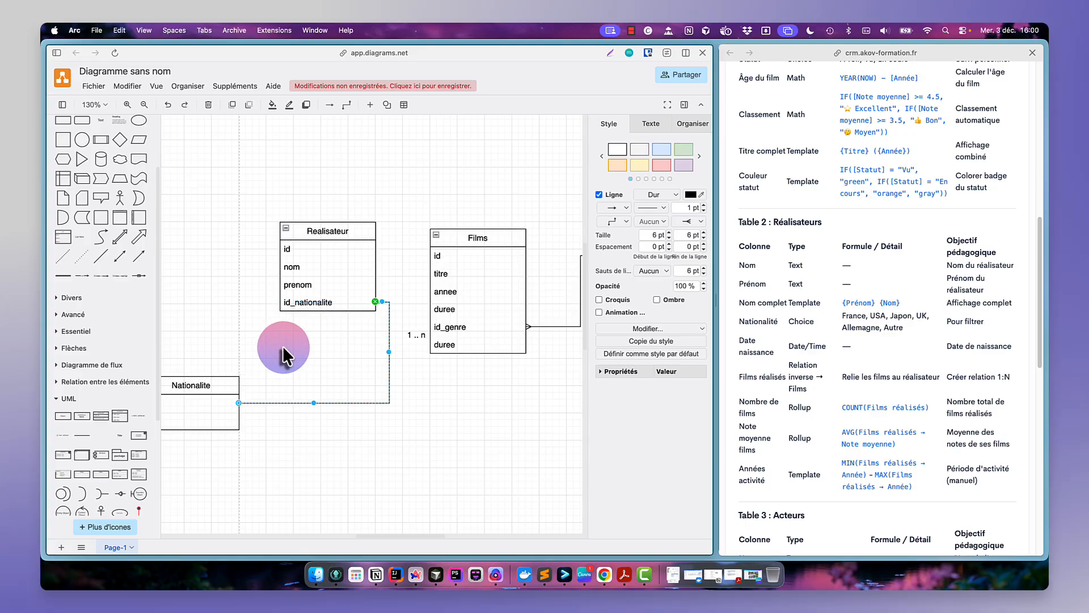
- Reattach the connector's end to the left side of Realisateur's id_nationalite field
click(370, 308)
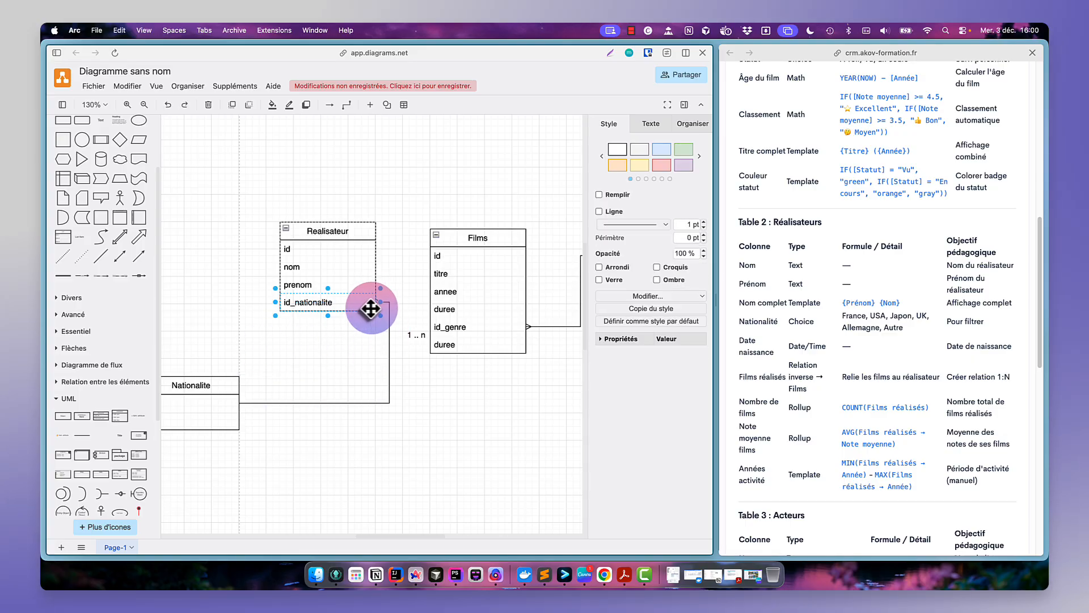
click(389, 344)
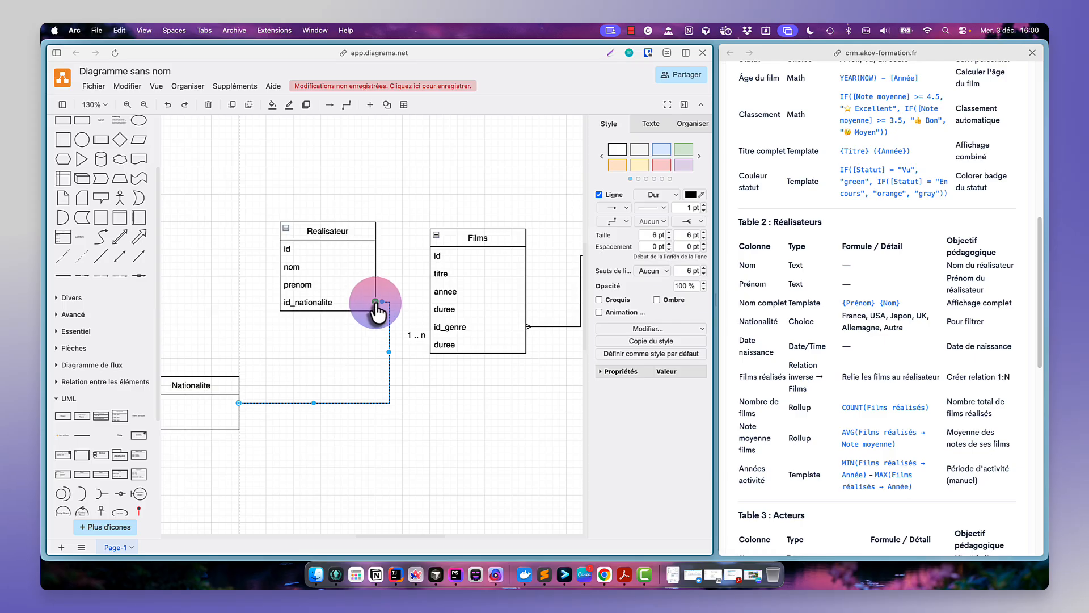
drag(375, 301, 282, 302)
click(319, 341)
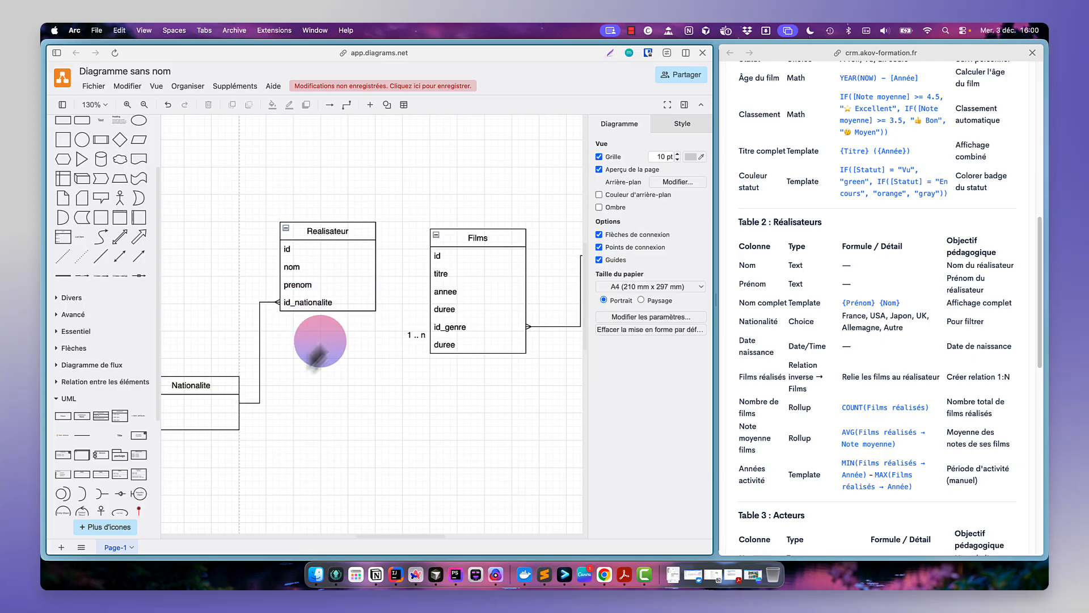
- Change the 1 .. n relationship label near Films to -
scroll(309, 379, left, 1)
scroll(310, 379, right, 2)
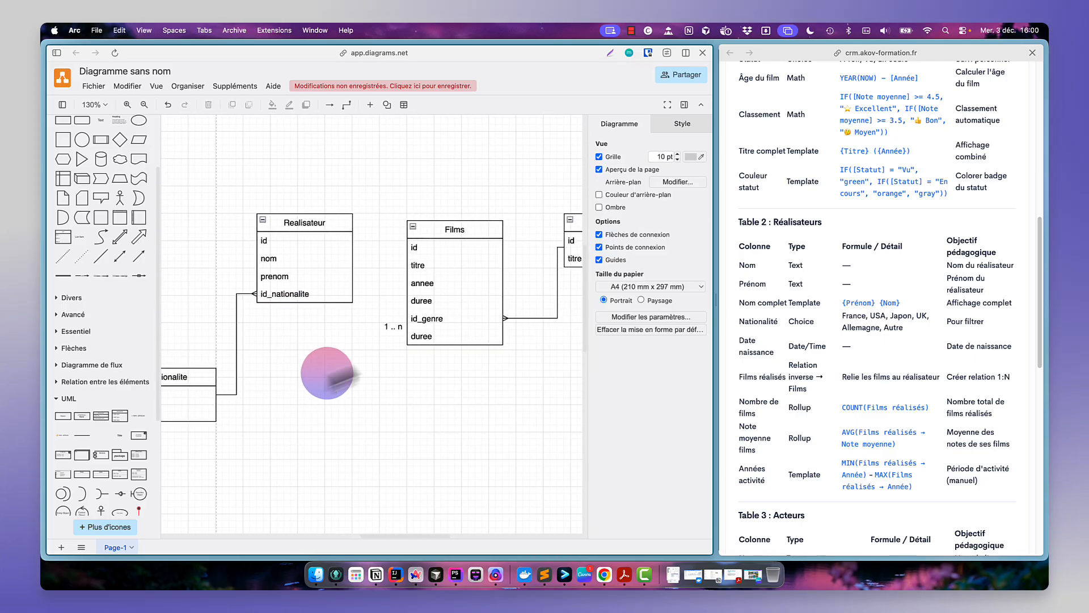
click(394, 329)
text(-)
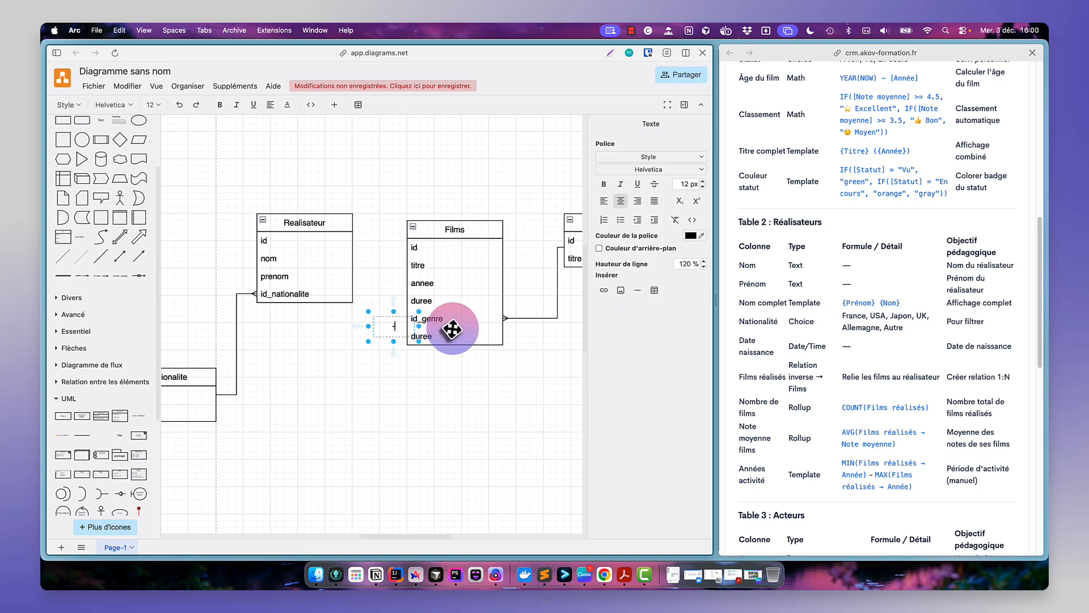
- Remove the duplicate duree field at the bottom of the Films table, checking the exercise's Réalisateur relation
click(446, 336)
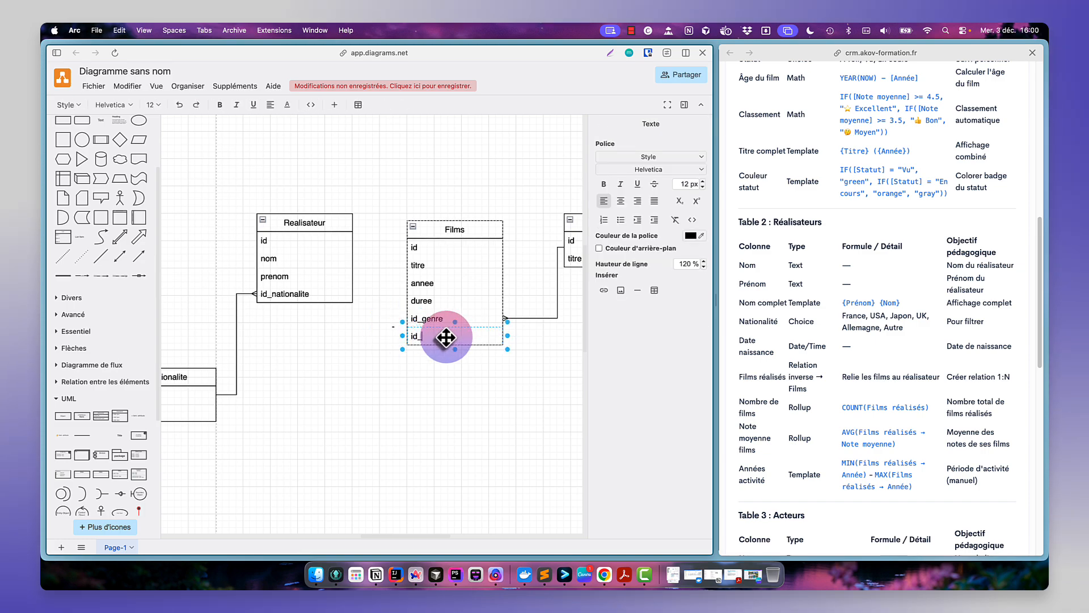
scroll(833, 300, up, 3)
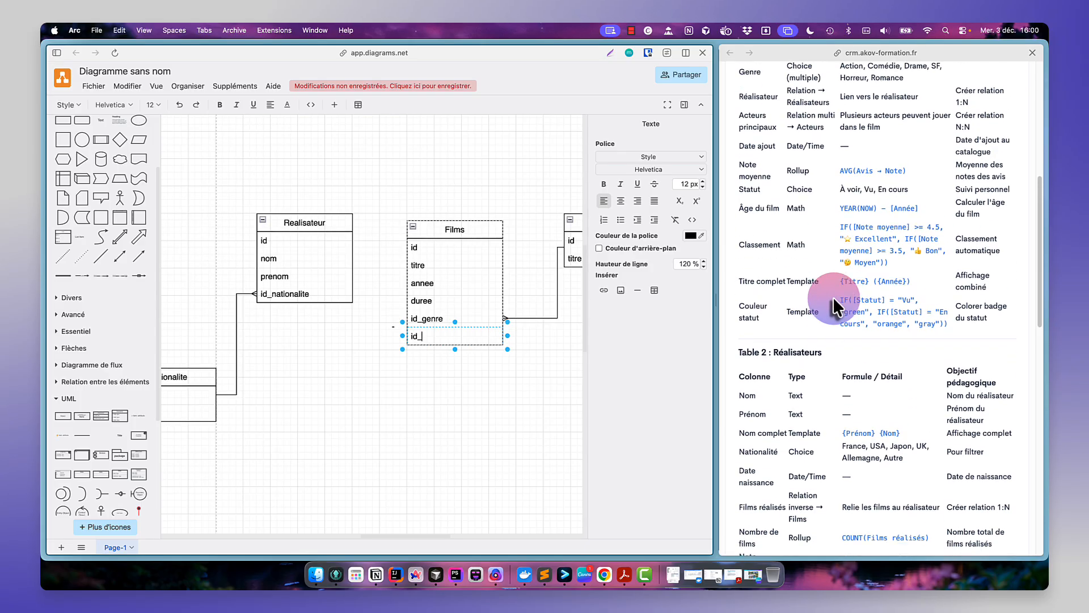
scroll(833, 301, up, 2)
click(792, 148)
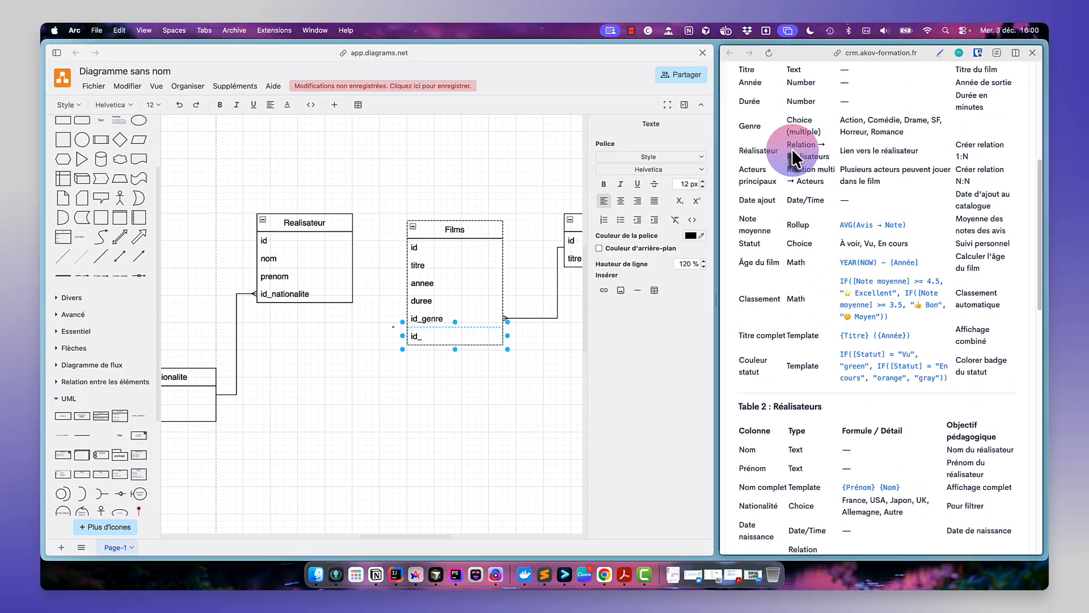
double_click(957, 155)
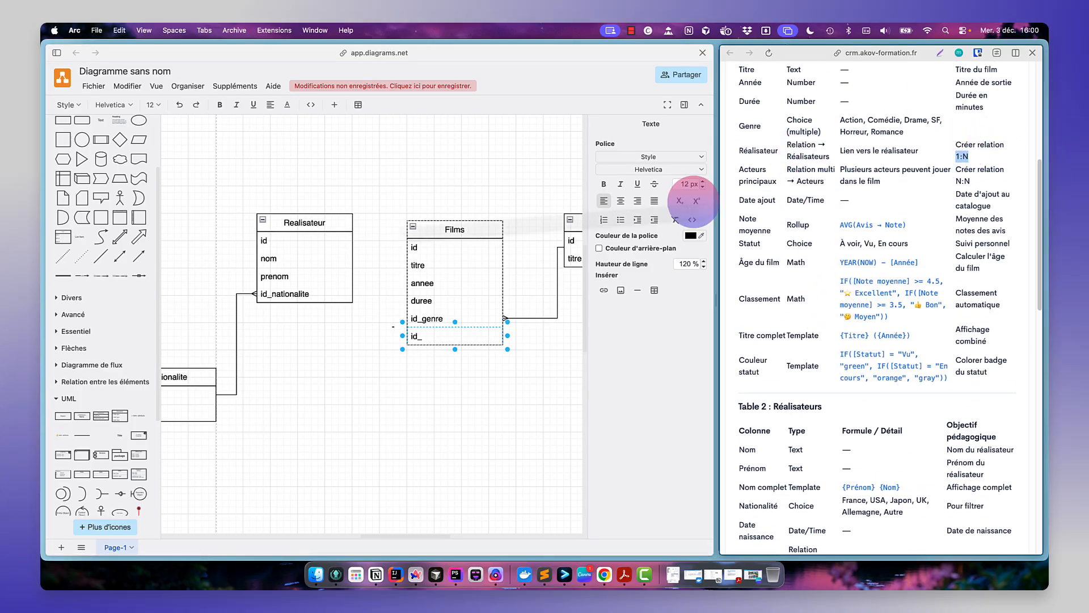
click(424, 341)
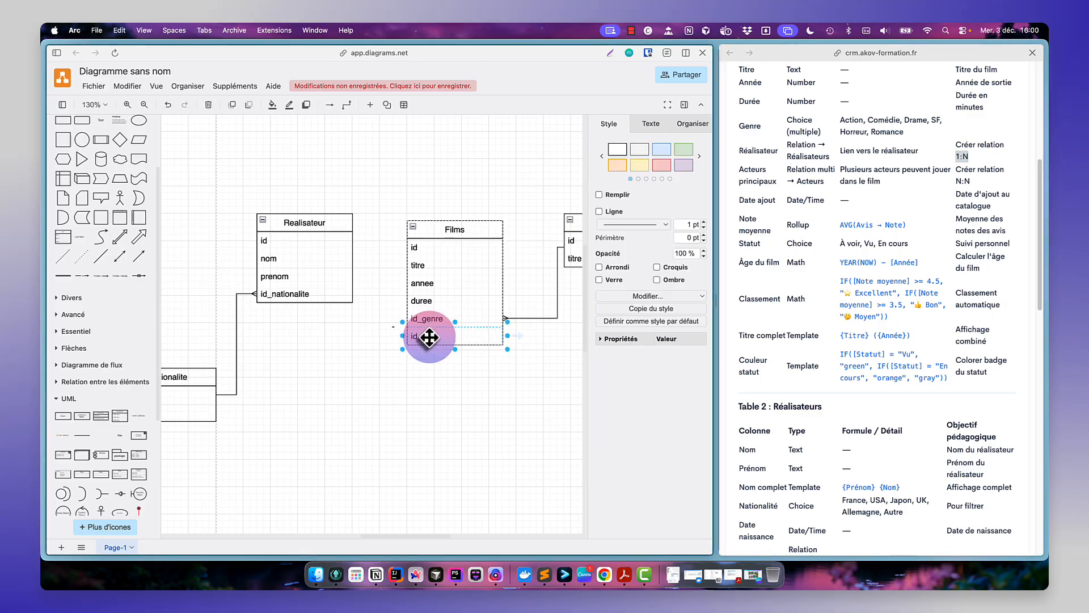
key(Delete)
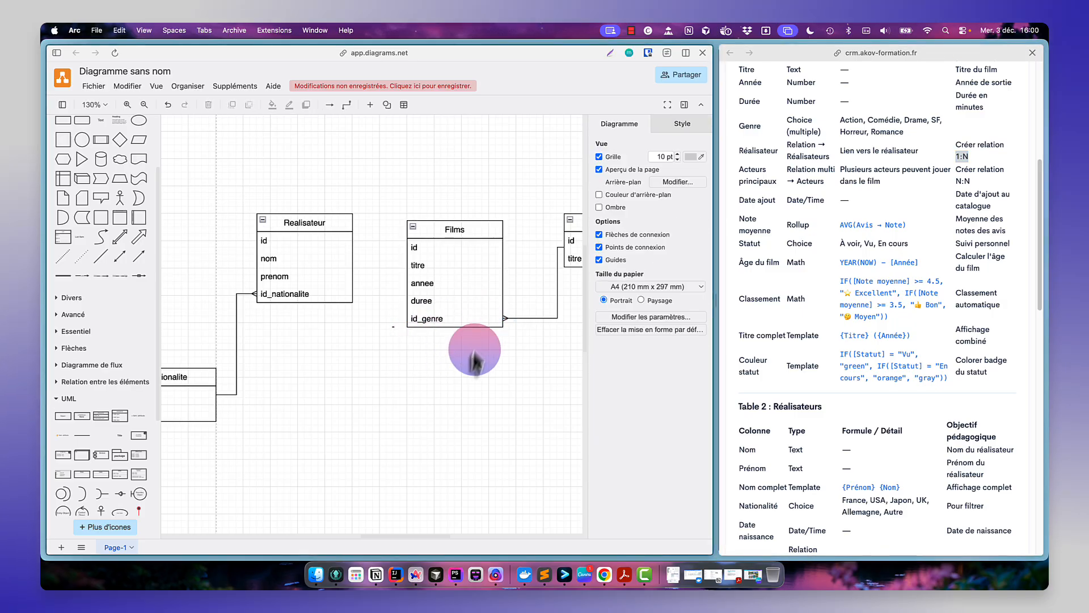
- Widen the diagram window and shift the Realisateur and Nationalite tables to the left
scroll(376, 314, right, 1)
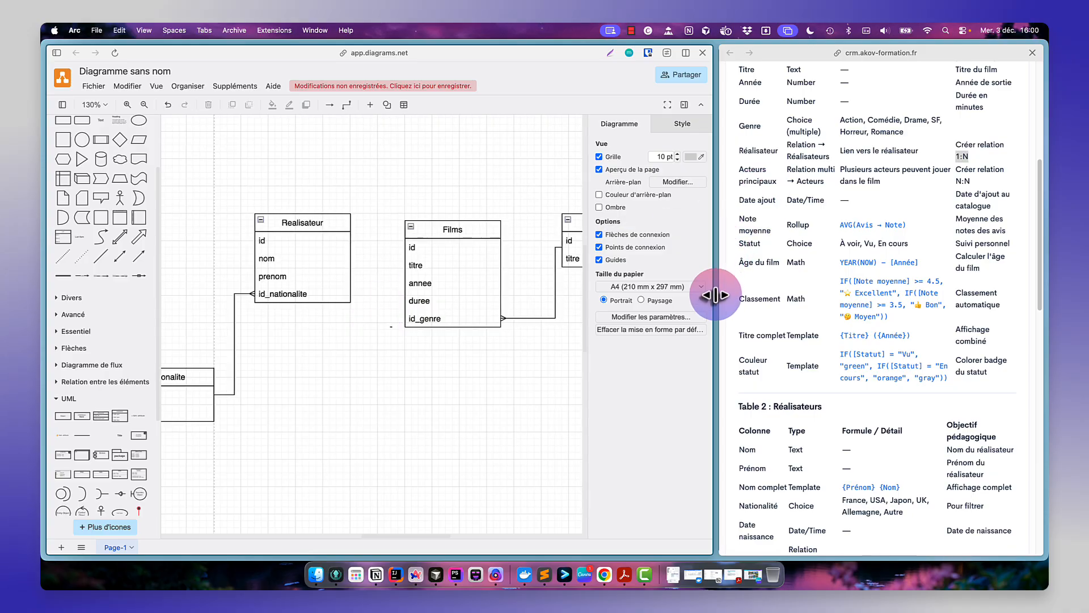
drag(716, 295, 858, 293)
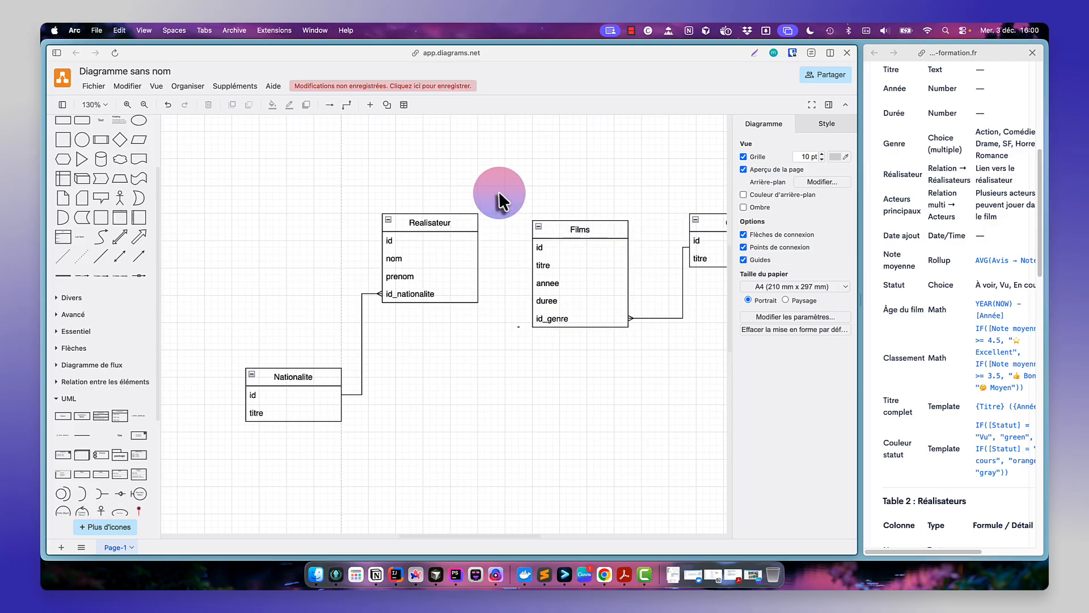
drag(448, 215, 390, 223)
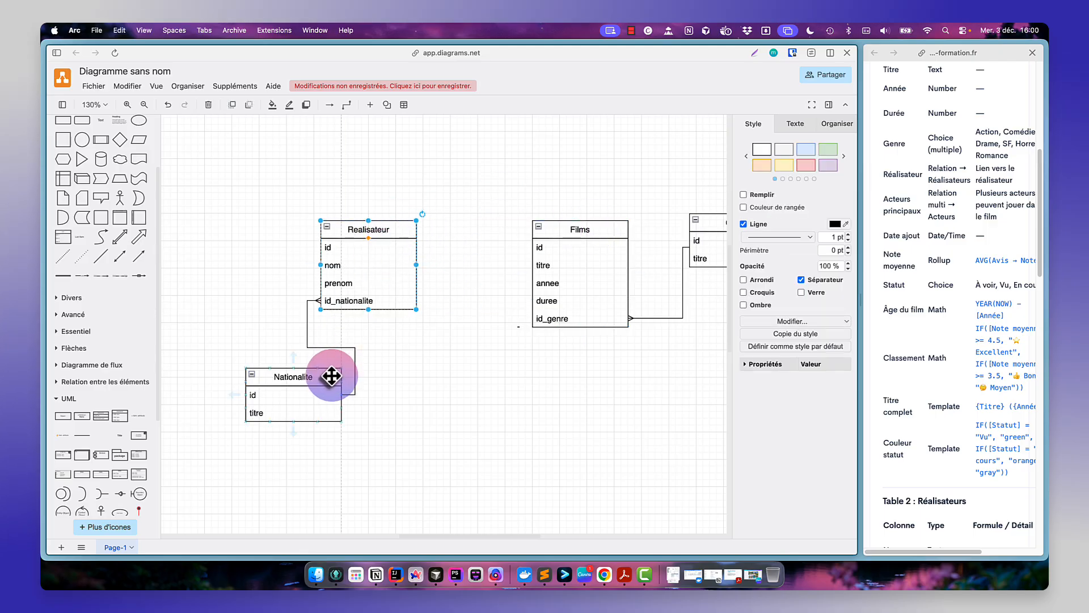
drag(331, 375, 282, 382)
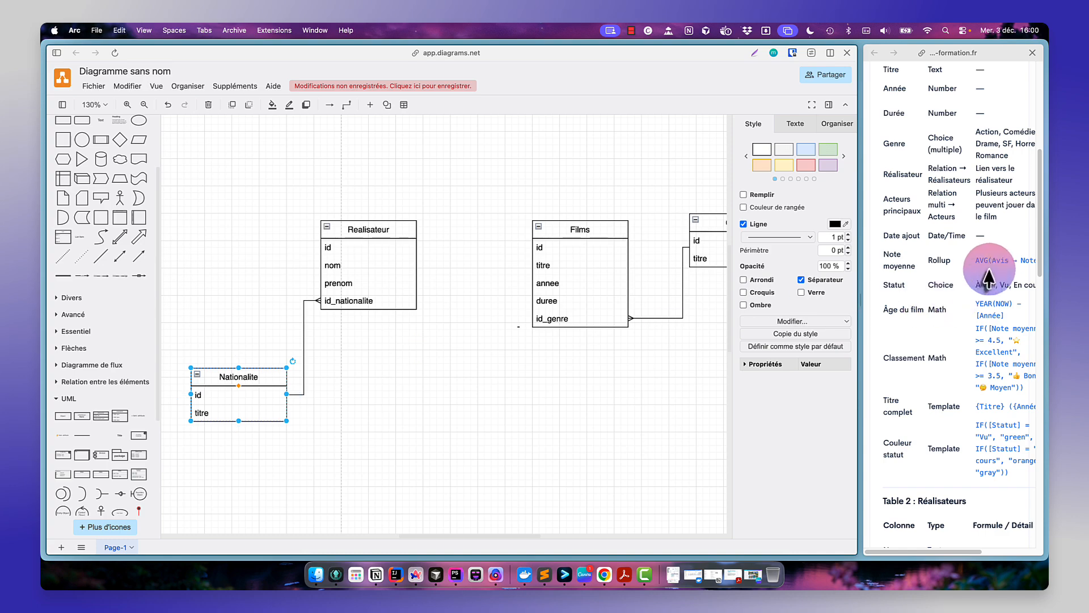
- Add an id_realisateur field below id_genre in the Films table
scroll(984, 262, right, 2)
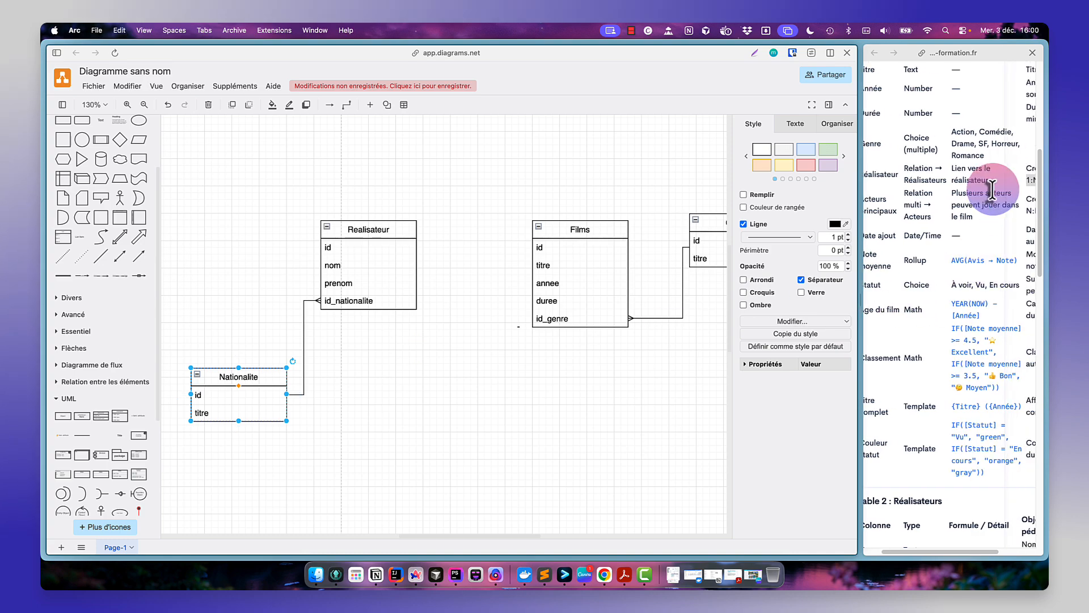
scroll(990, 190, left, 2)
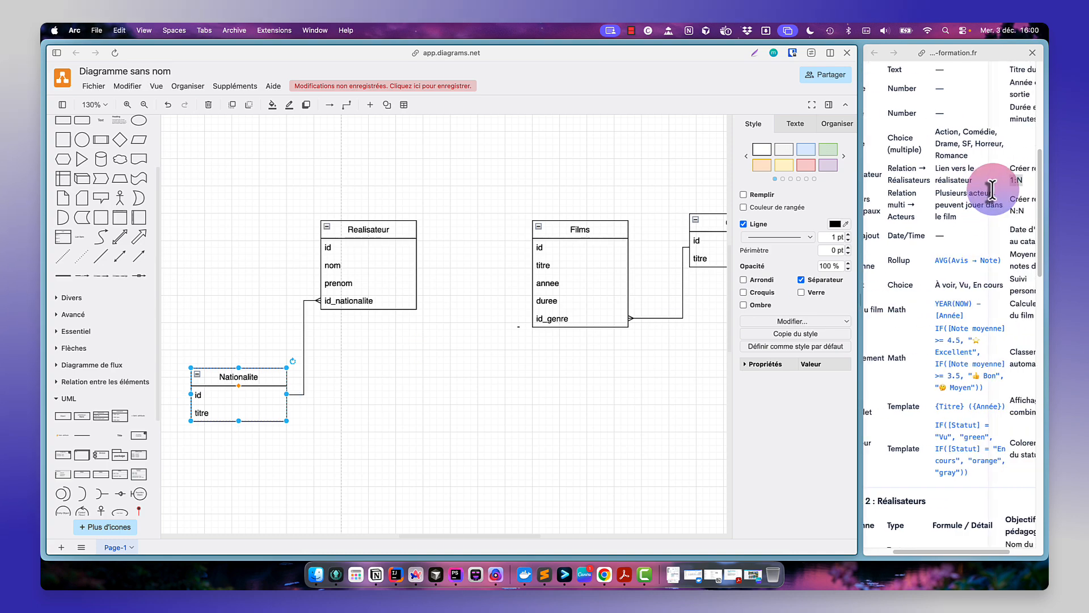
click(593, 320)
key(super+d)
double_click(592, 338)
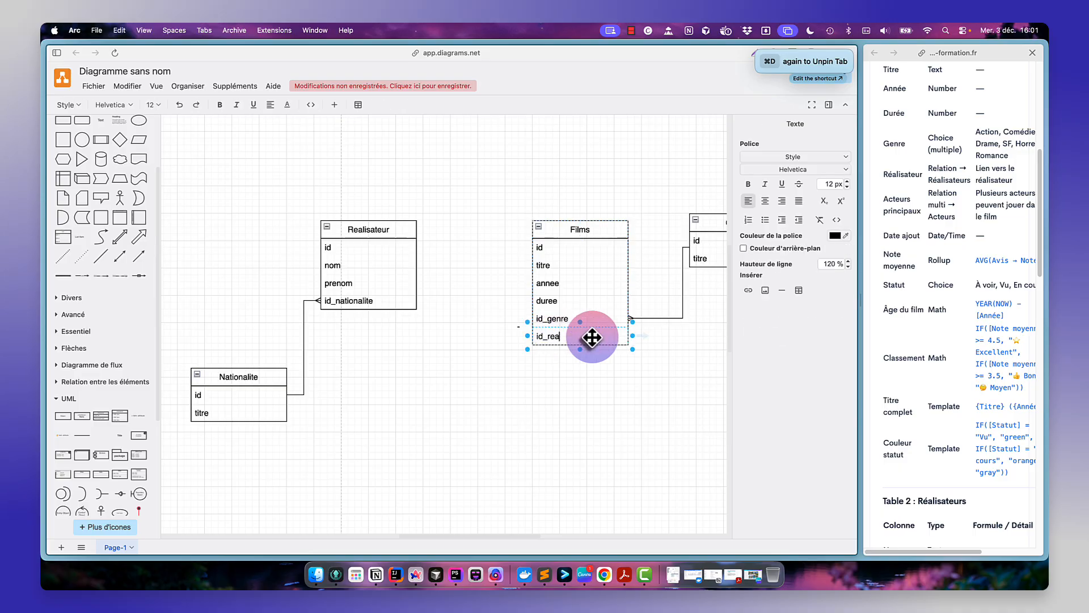
click(586, 403)
- Connect Realisateur's id to Films' id_realisateur with a connector ending in a many arrowhead
click(417, 247)
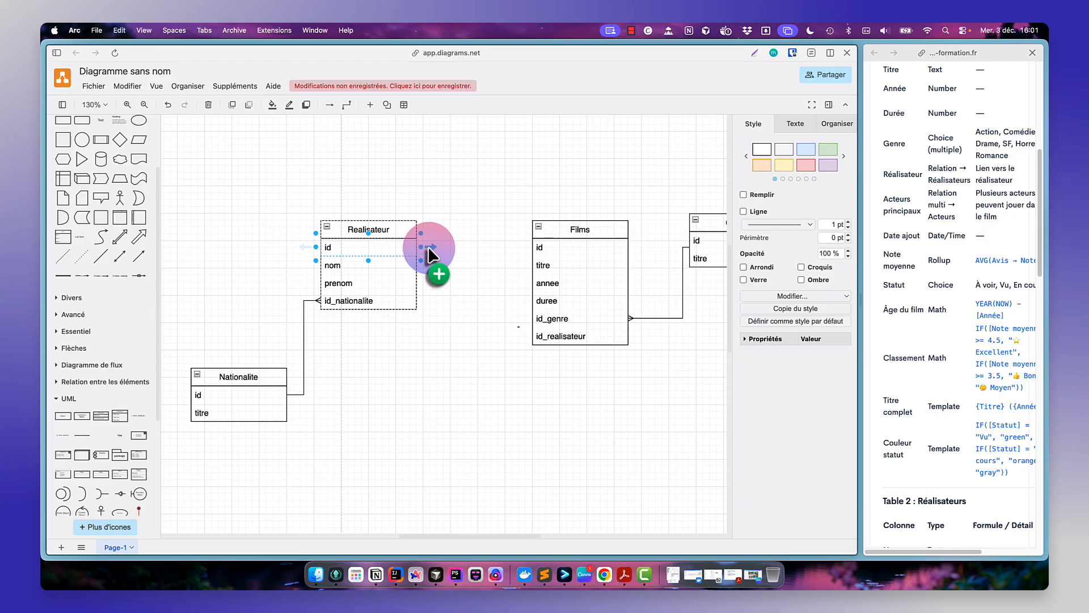
drag(428, 246, 532, 336)
click(841, 227)
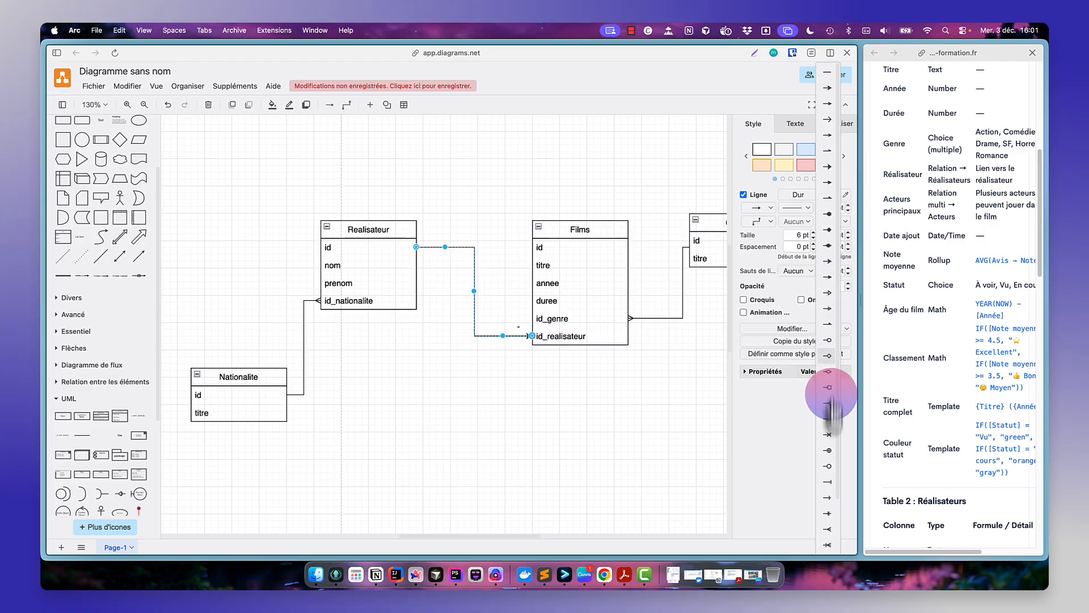
click(827, 533)
click(510, 393)
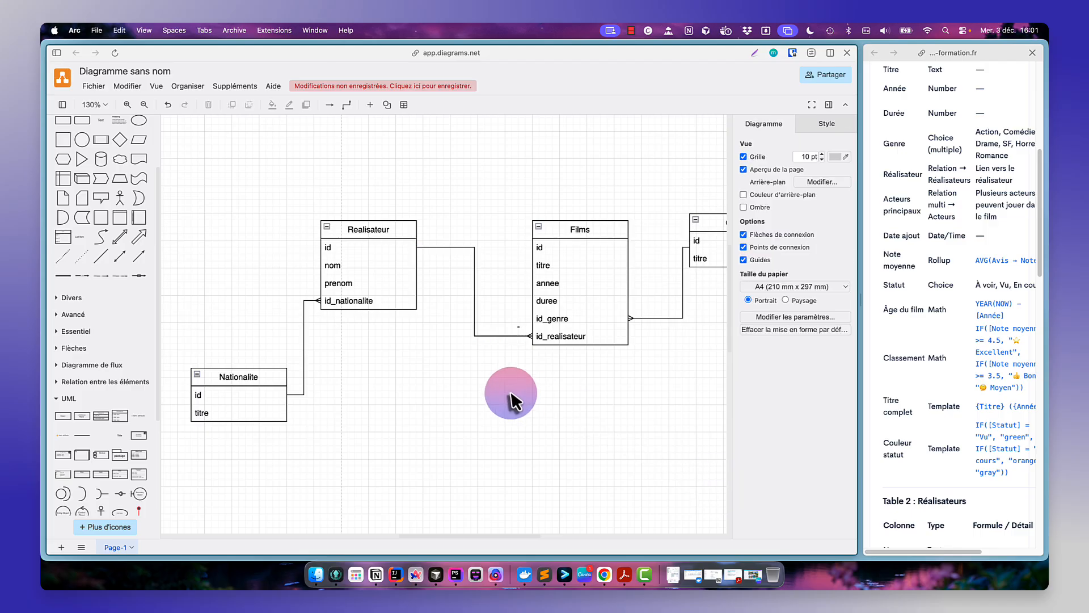
- Add a date_naissance field below id_nationalite in the Realisateur table
scroll(659, 377, right, 4)
scroll(658, 377, left, 1)
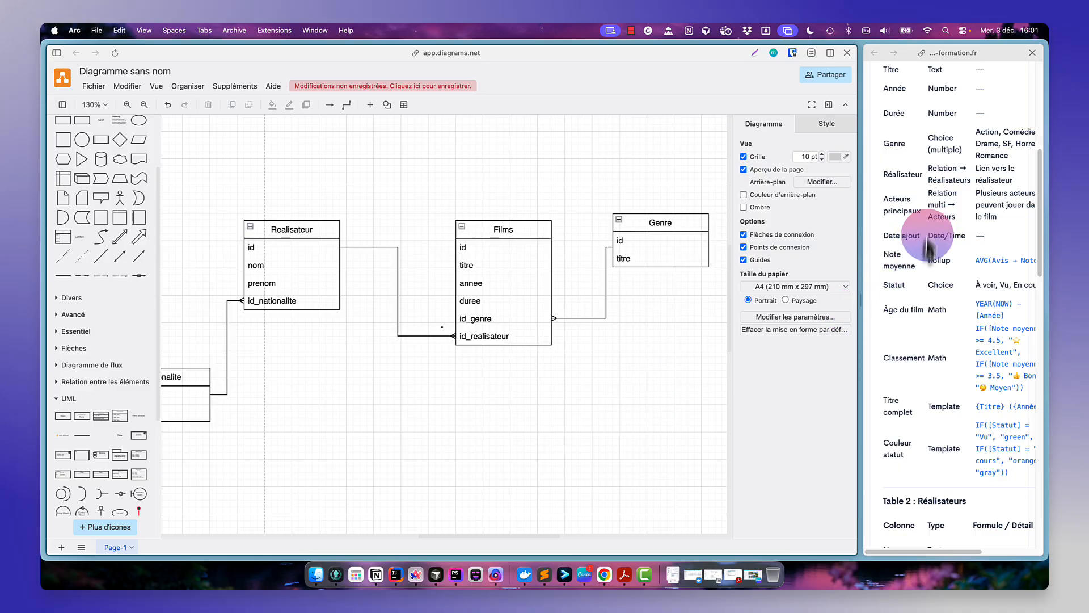
scroll(915, 340, down, 10)
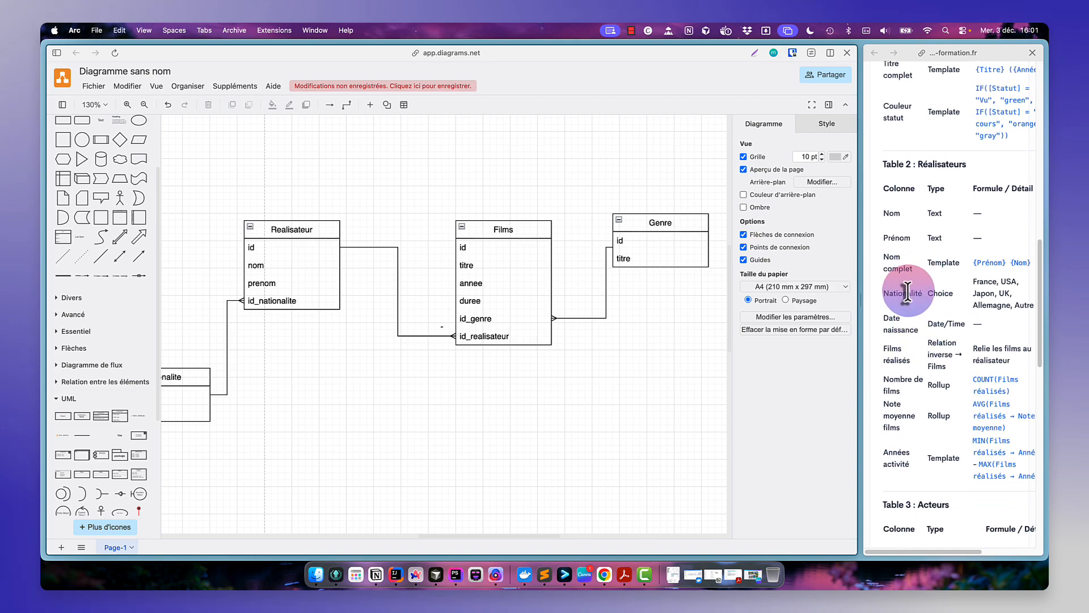
click(282, 300)
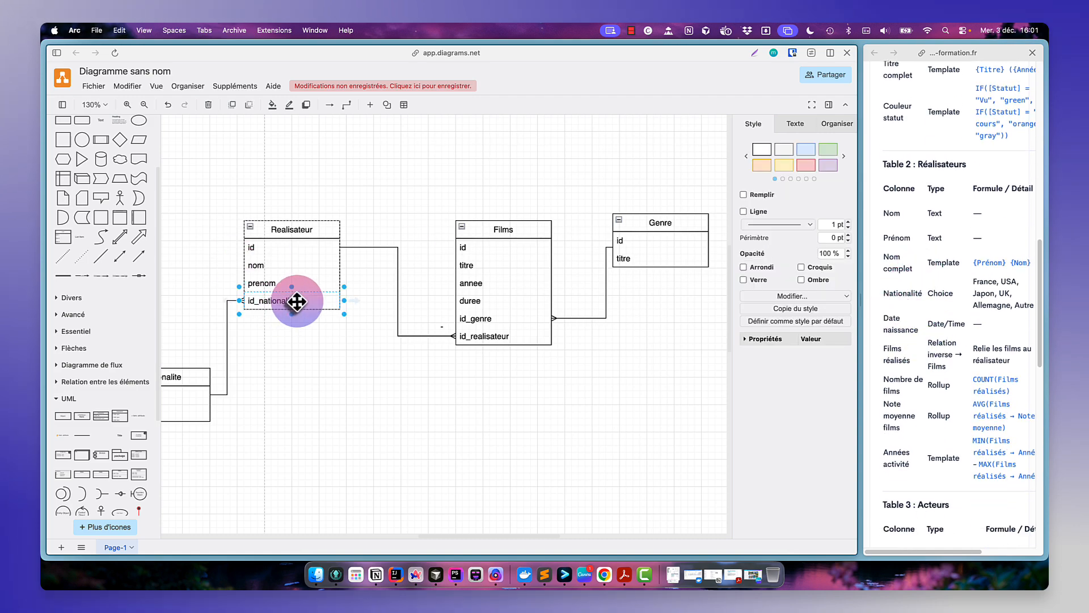
key(super+d)
double_click(272, 319)
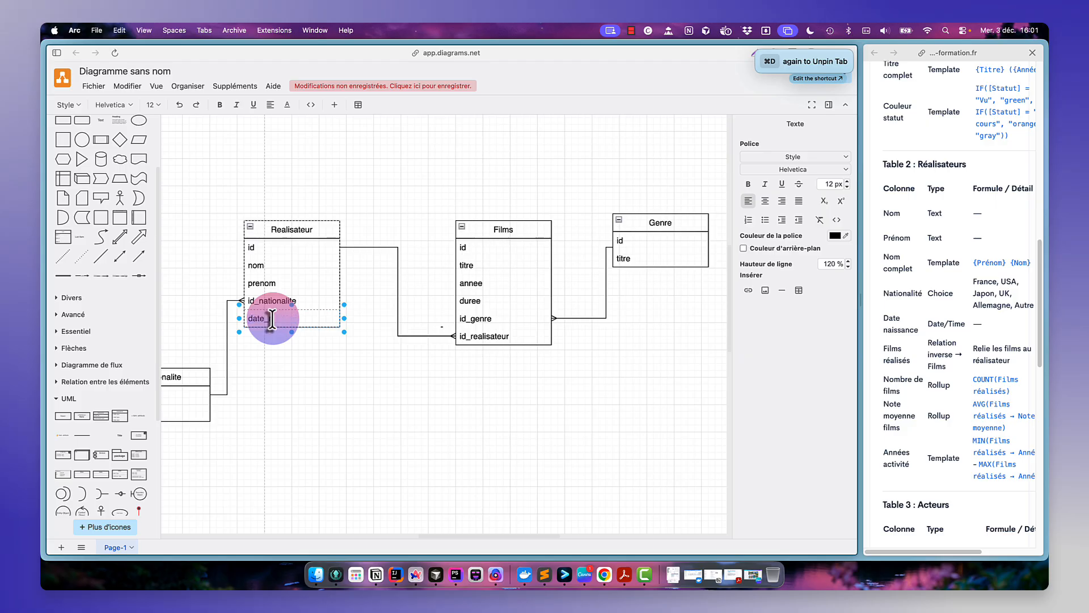
text(date_naissance)
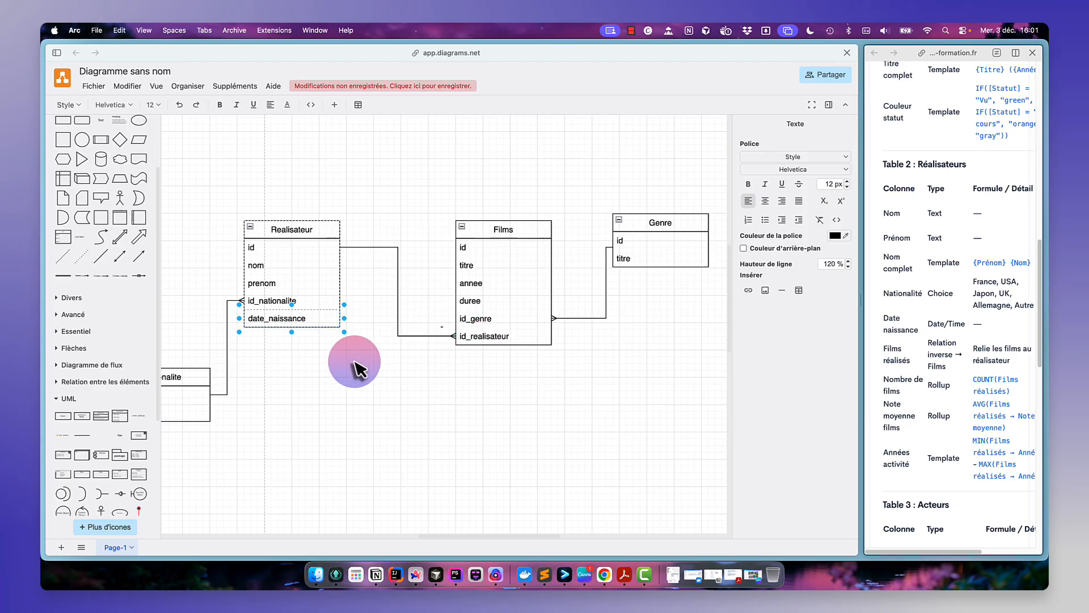
click(352, 307)
- Add an nbr_films field below date_naissance in the Realisateur table
key(super+d)
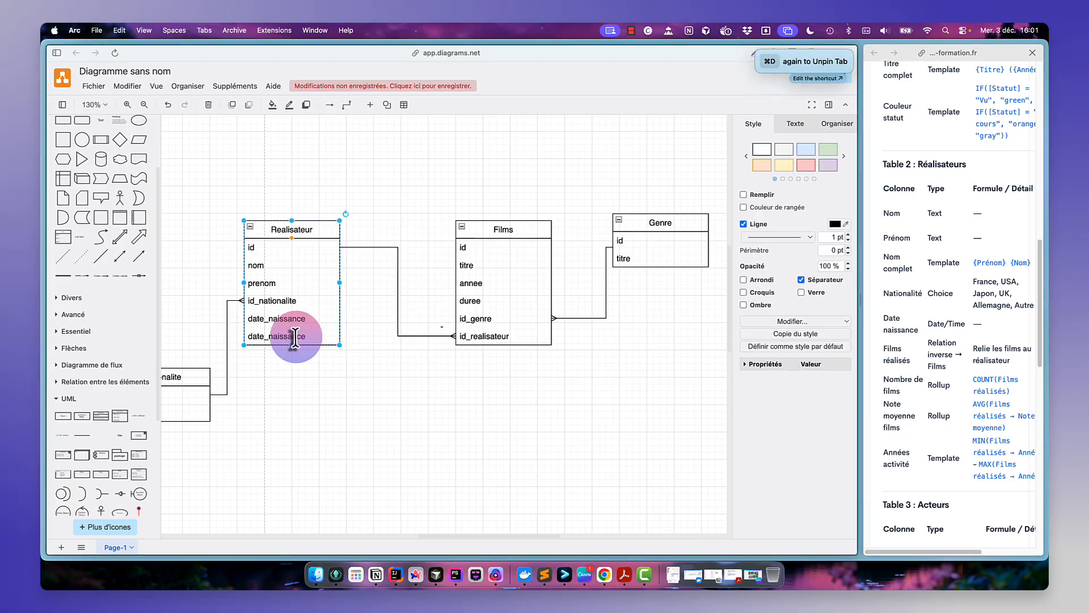
double_click(294, 335)
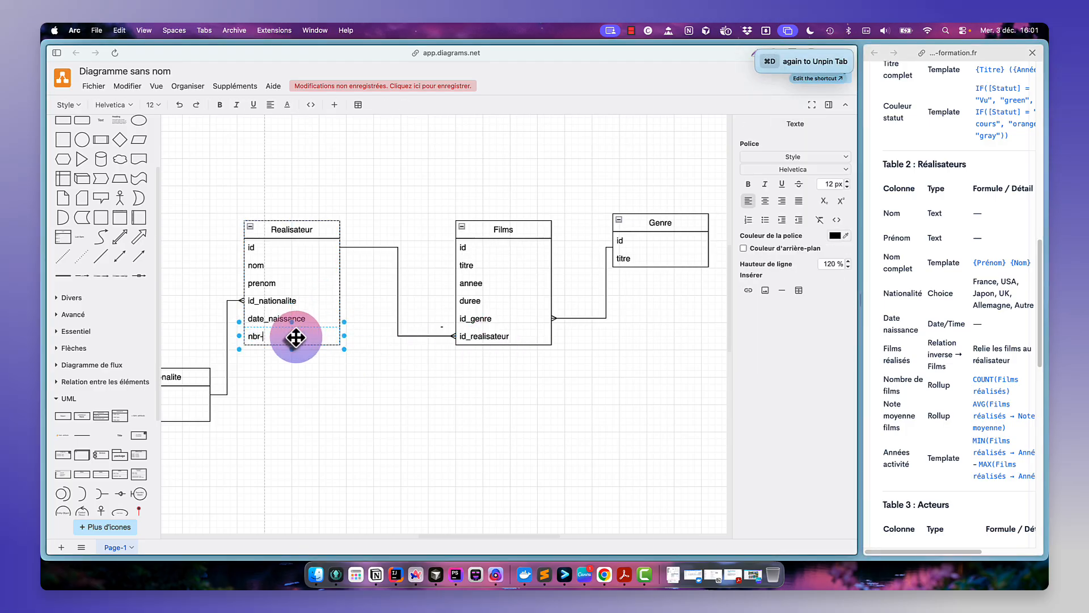
text(nbr_fils_)
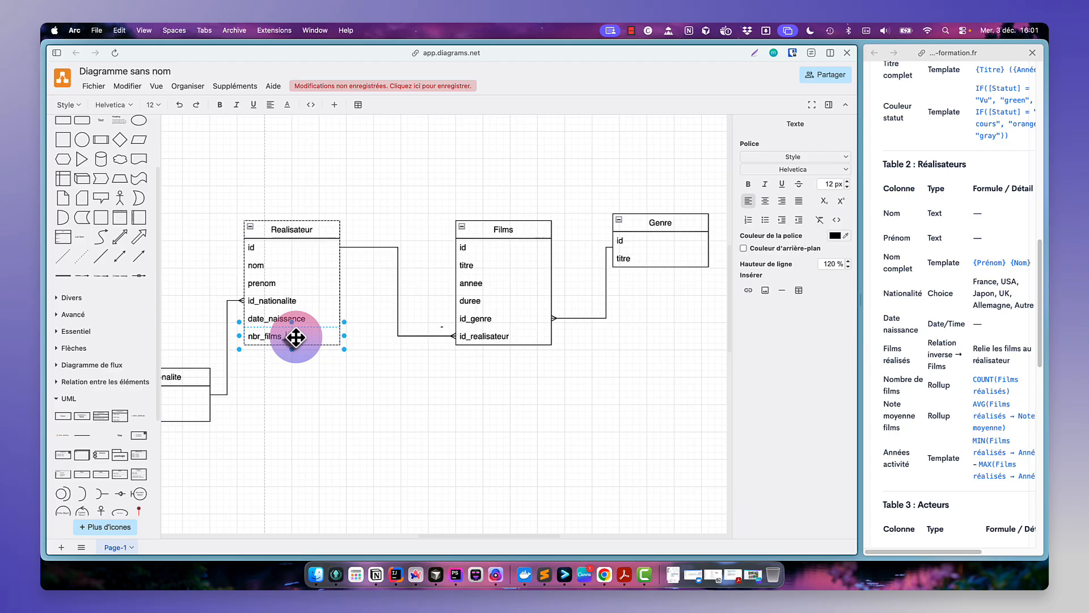
click(280, 396)
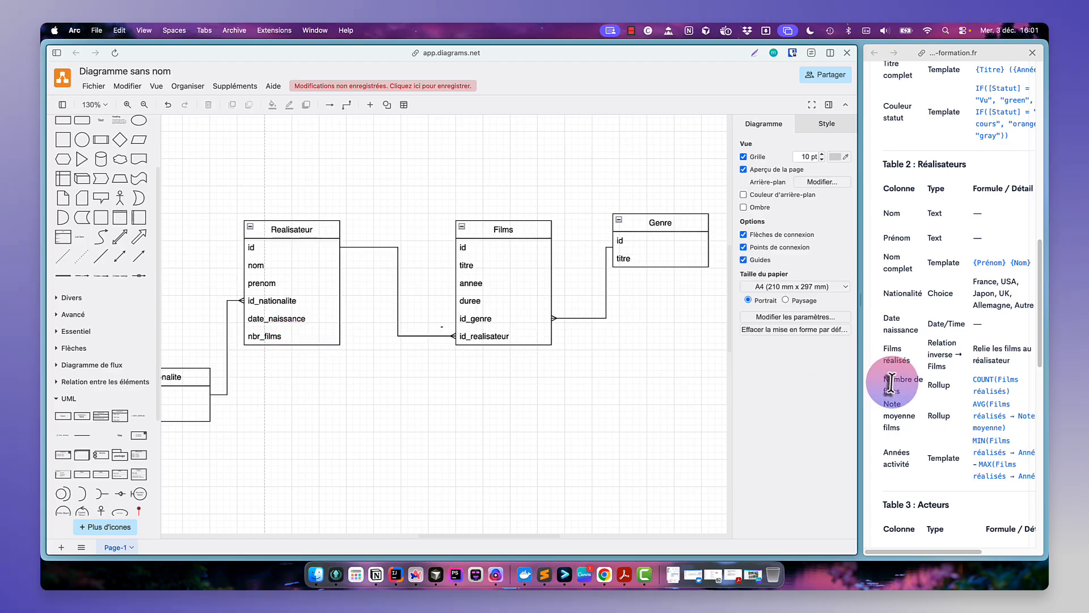
- Remove the nbr_films field from the Realisateur table, checking the exercise's Nombre de films line
drag(903, 397, 884, 380)
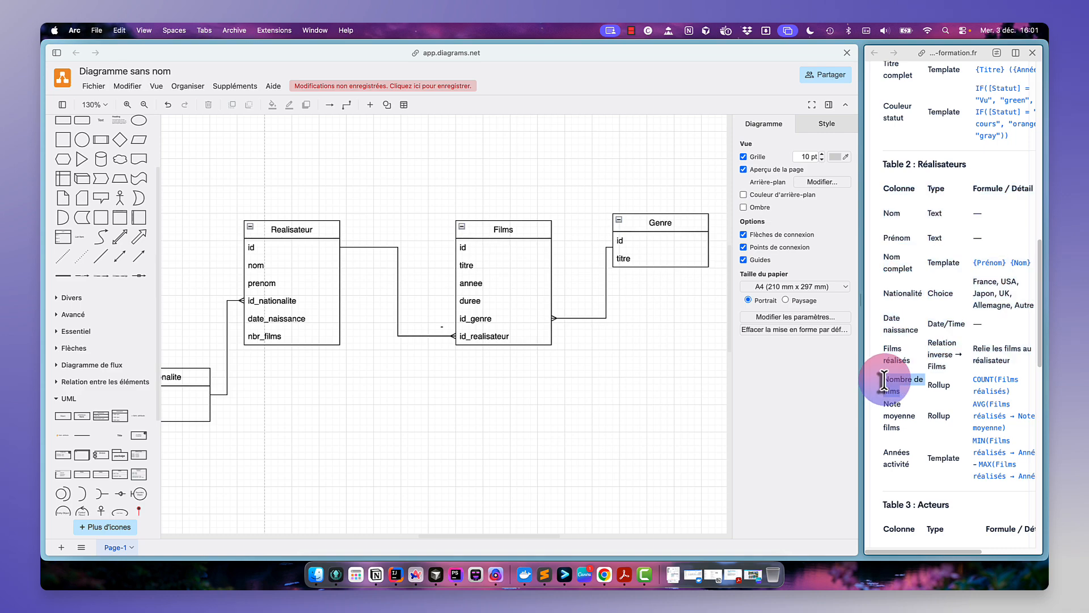
click(274, 337)
key(Delete)
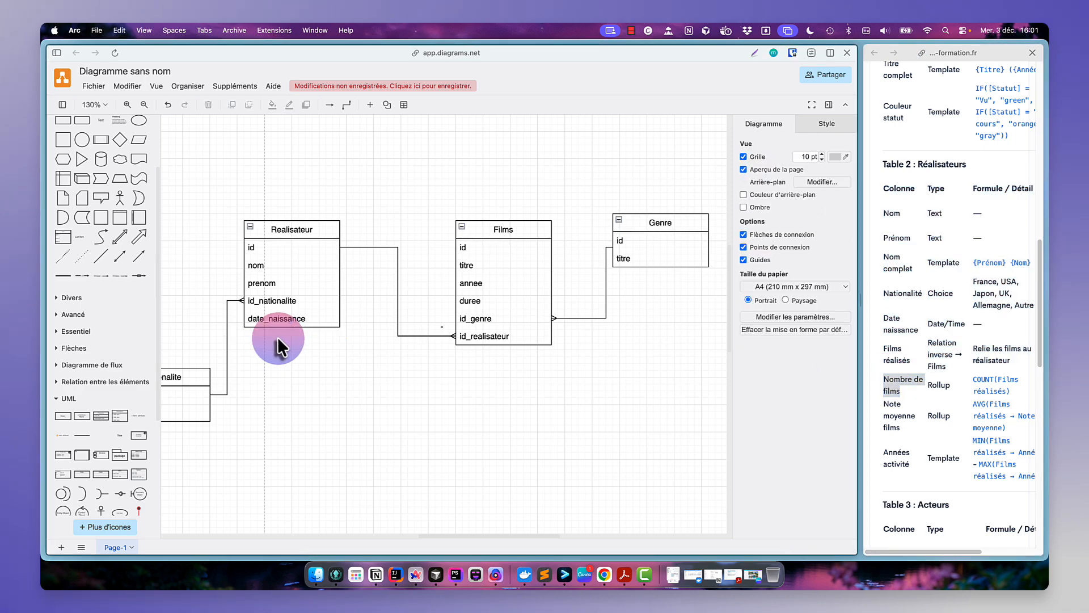
- Duplicate the date_naissance row in the Realisateur table and name the new row film
click(910, 436)
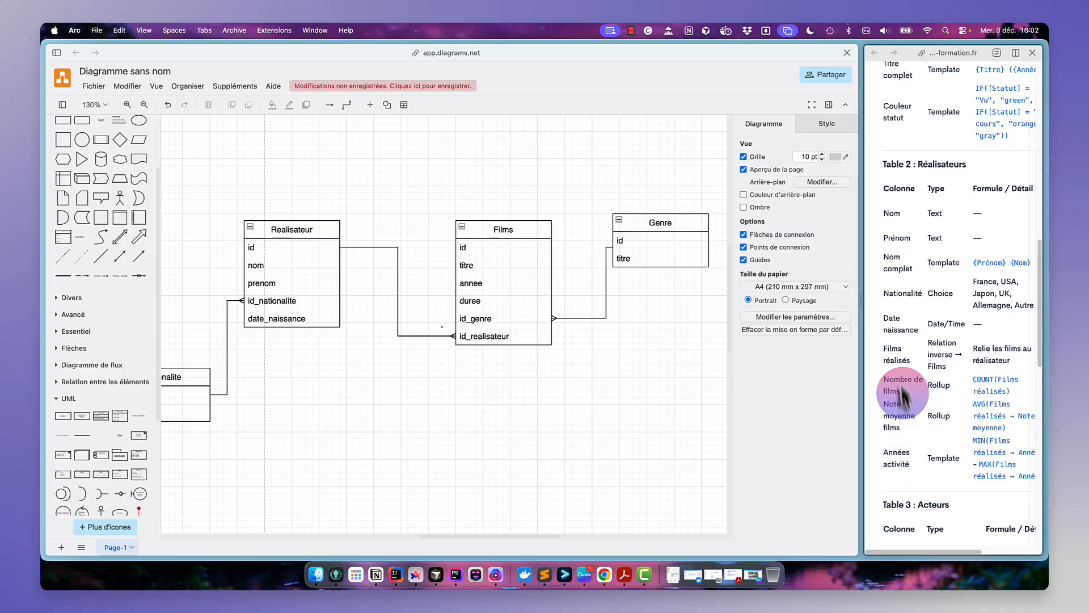
drag(906, 399, 883, 381)
click(888, 362)
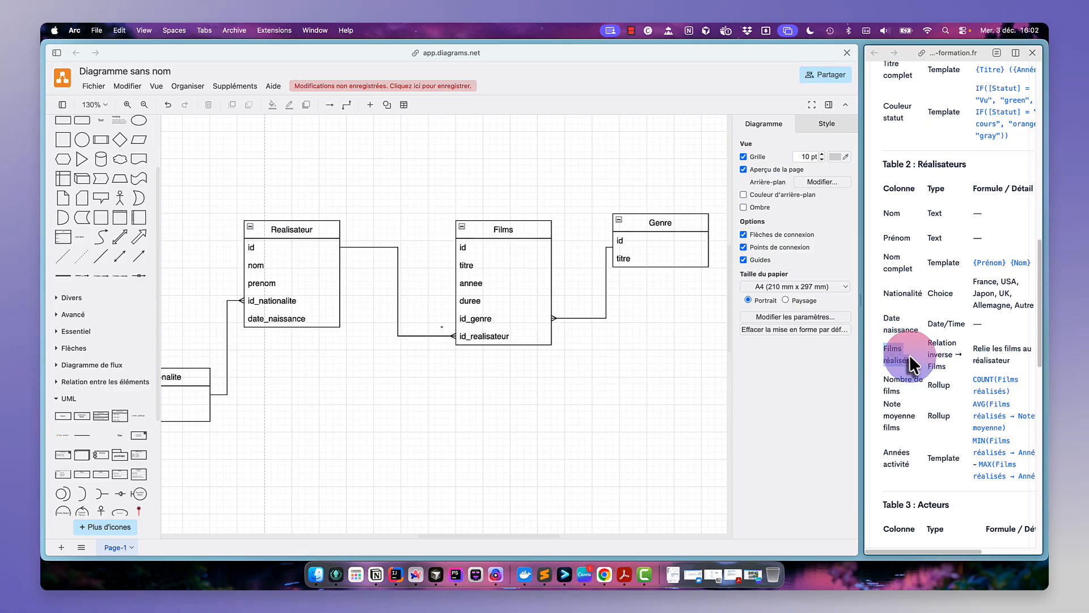
click(292, 321)
key(super+d)
double_click(281, 334)
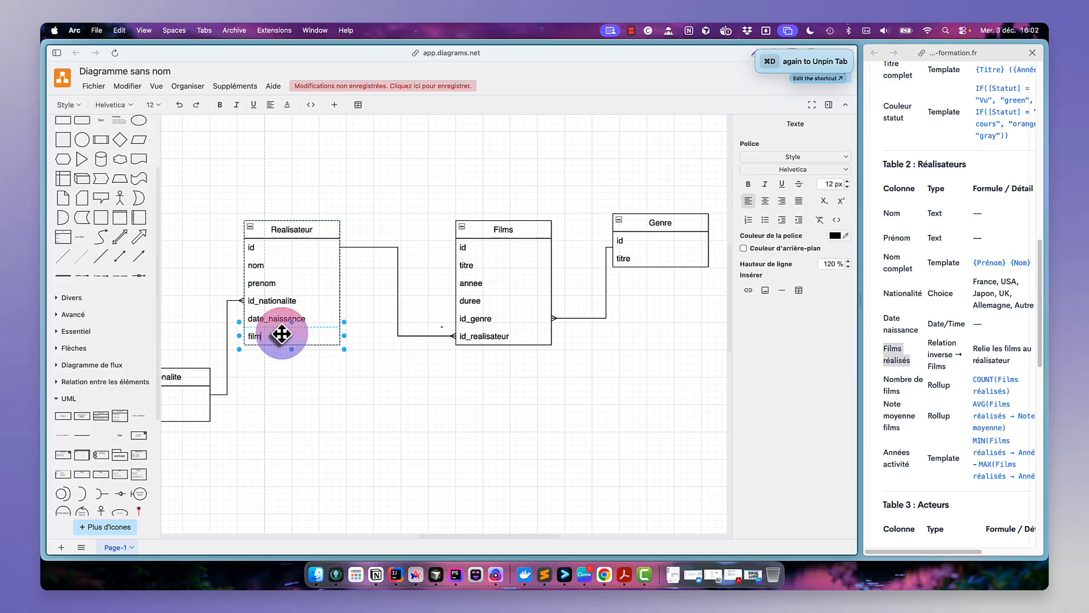
click(297, 359)
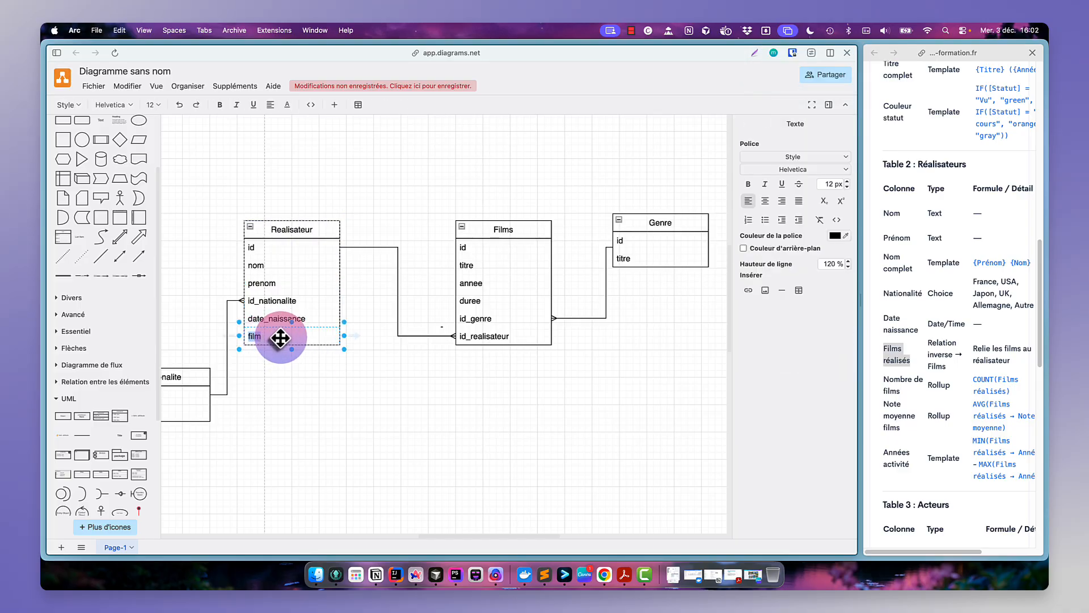
click(278, 361)
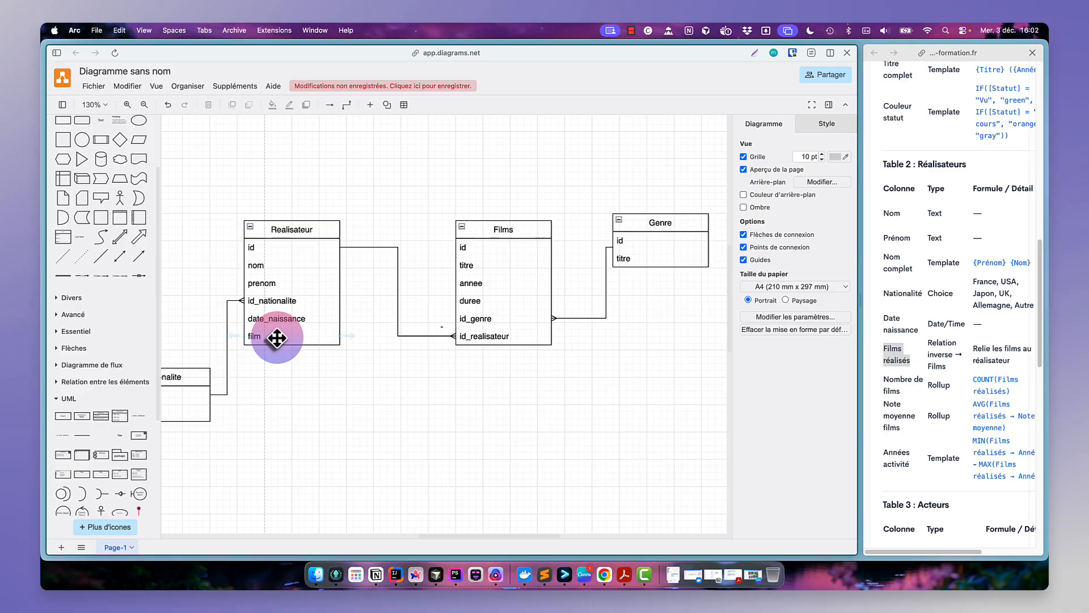
click(277, 338)
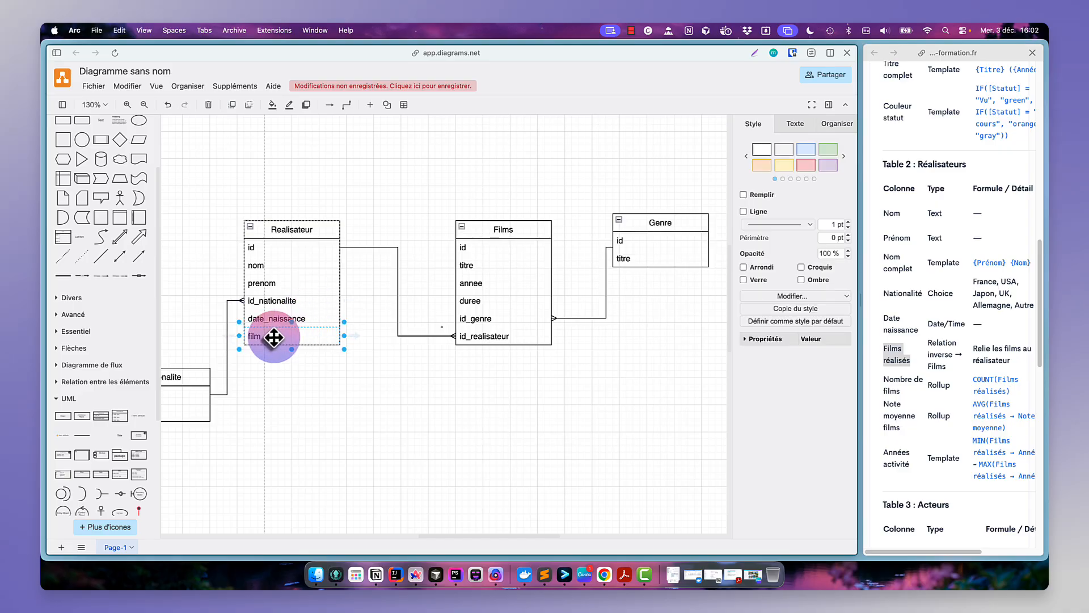
- Review the Réalisateurs table's relation and rollup columns in the exercise page
scroll(914, 367, right, 2)
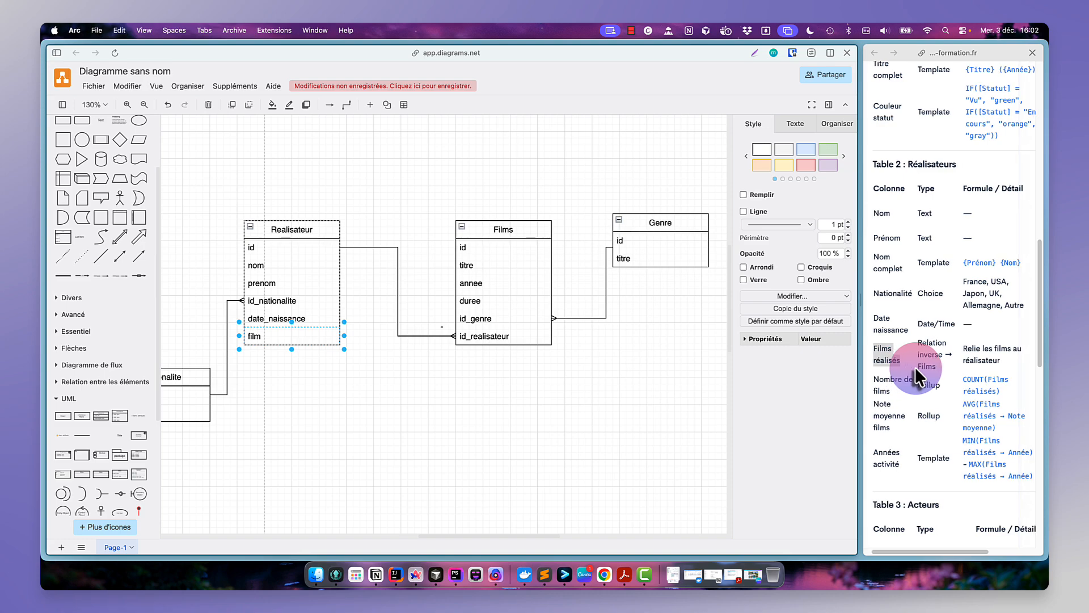
scroll(915, 367, right, 5)
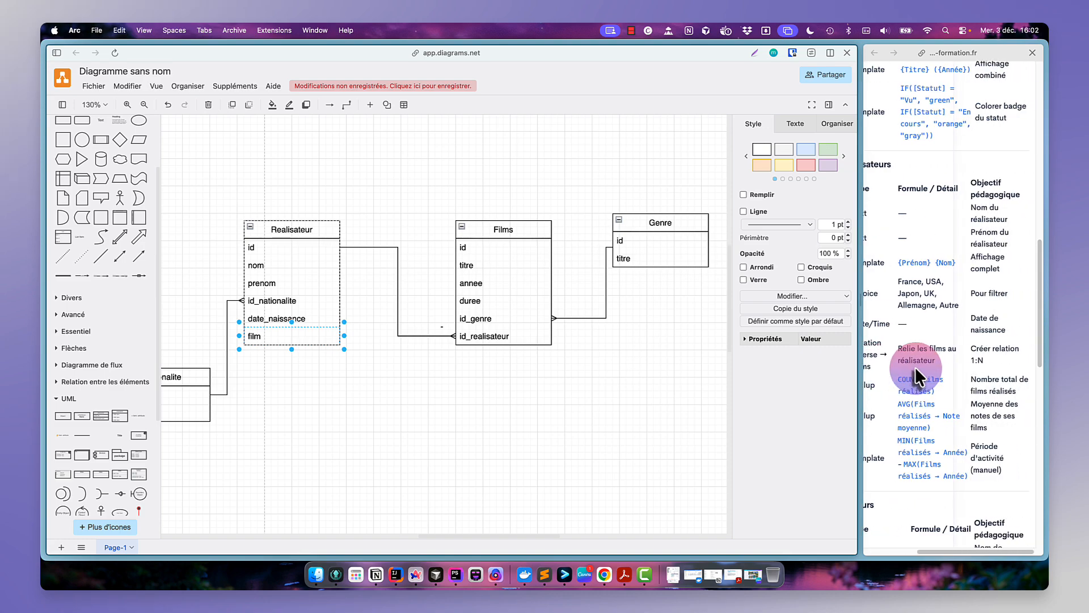
scroll(914, 367, left, 6)
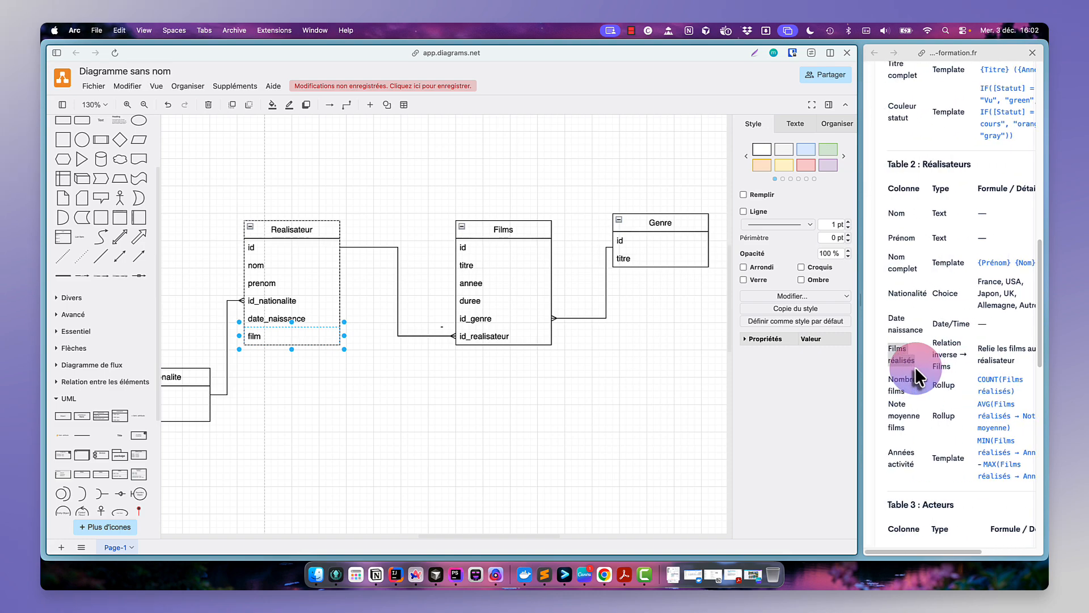
click(313, 231)
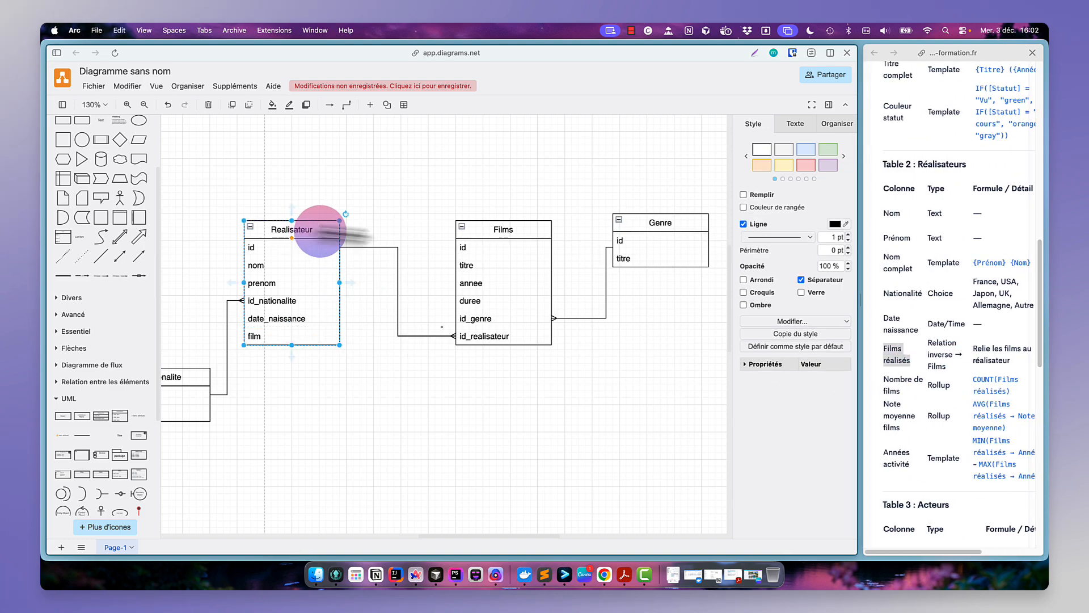
click(305, 339)
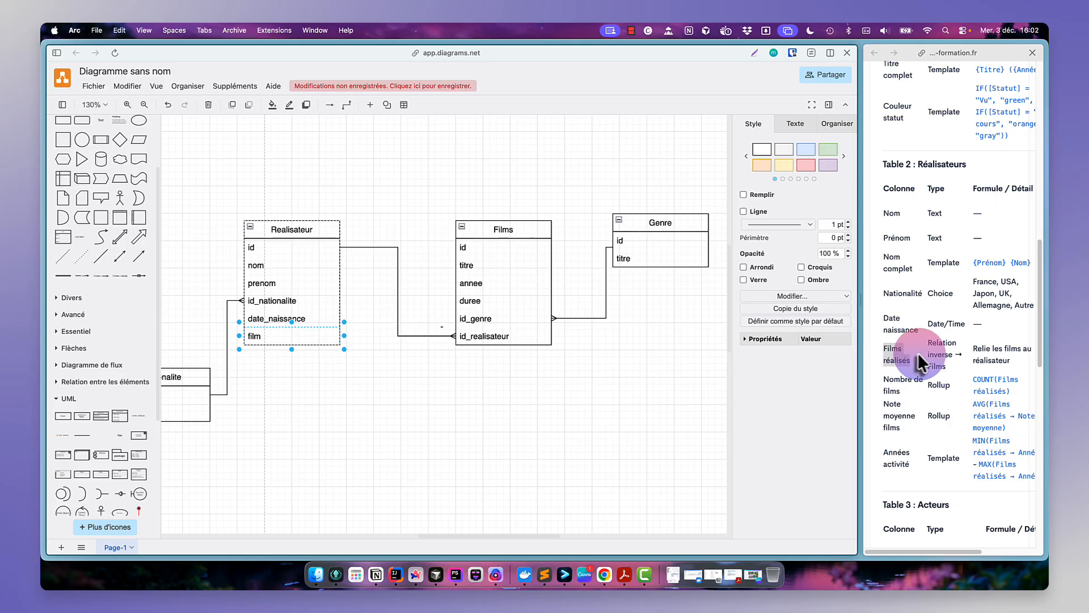
scroll(908, 358, down, 2)
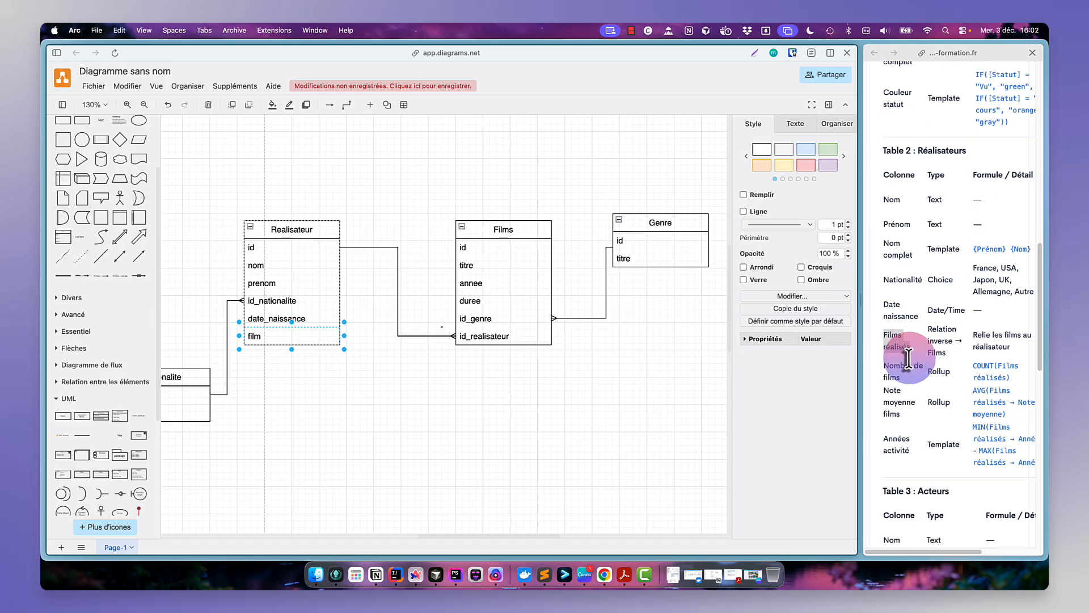
scroll(907, 363, down, 1)
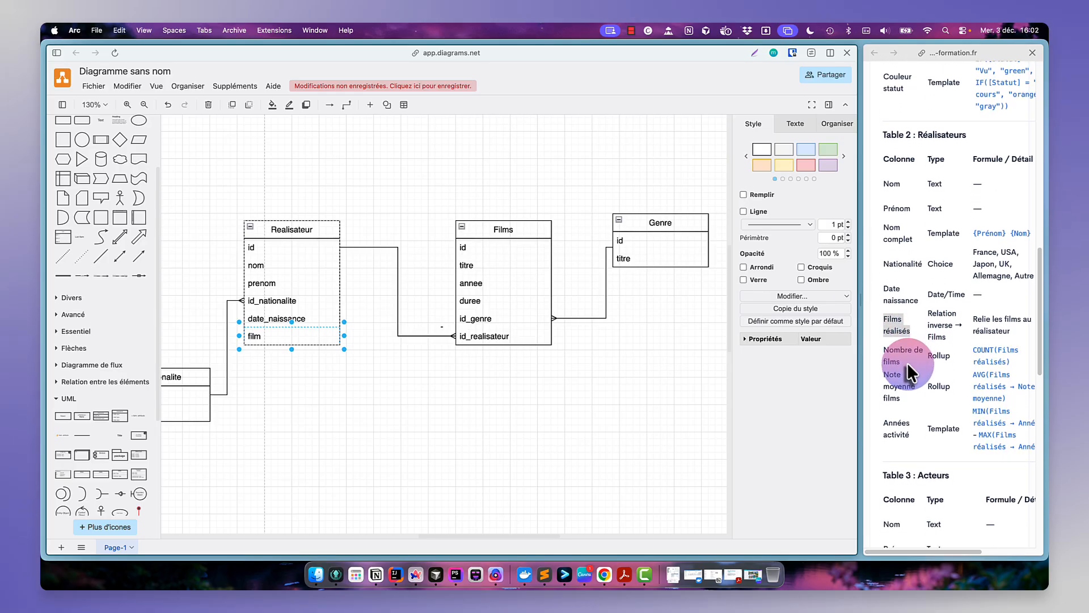
click(904, 359)
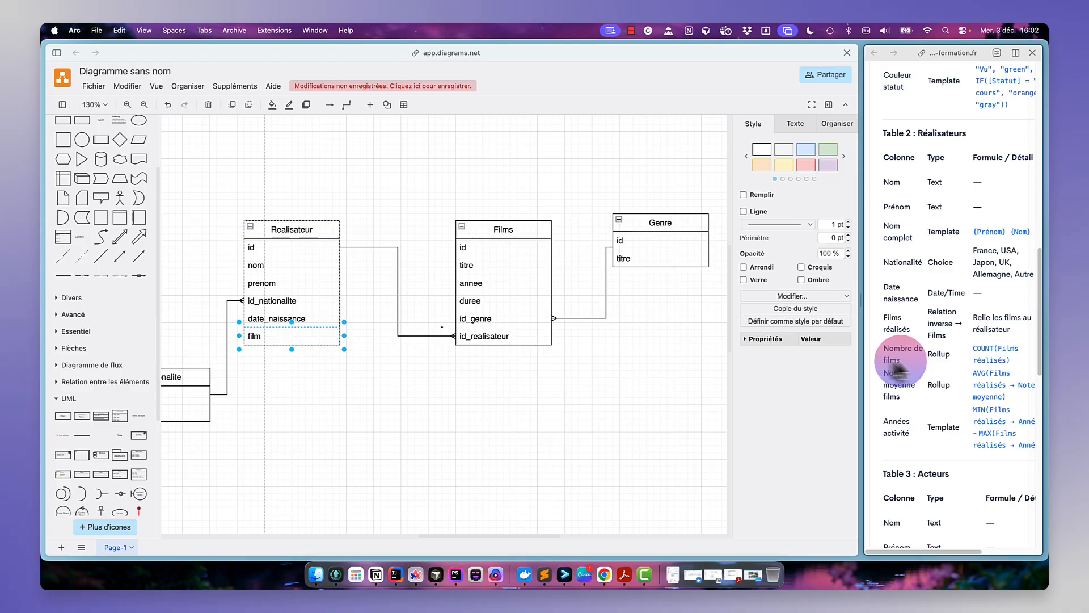
- Rename the film row to nombre films and make its text bold
click(277, 338)
double_click(277, 338)
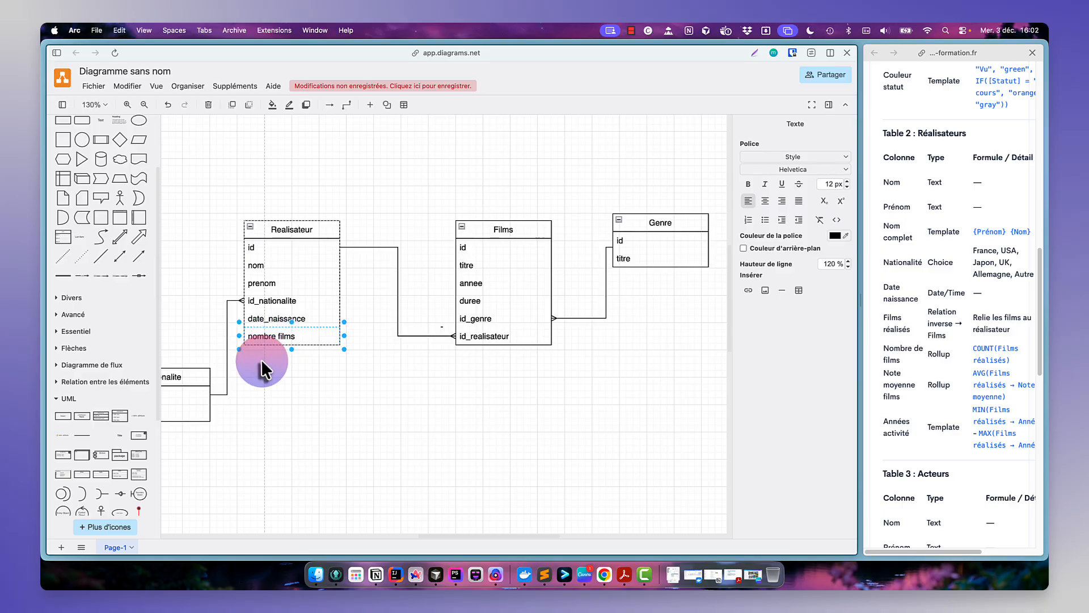
click(274, 340)
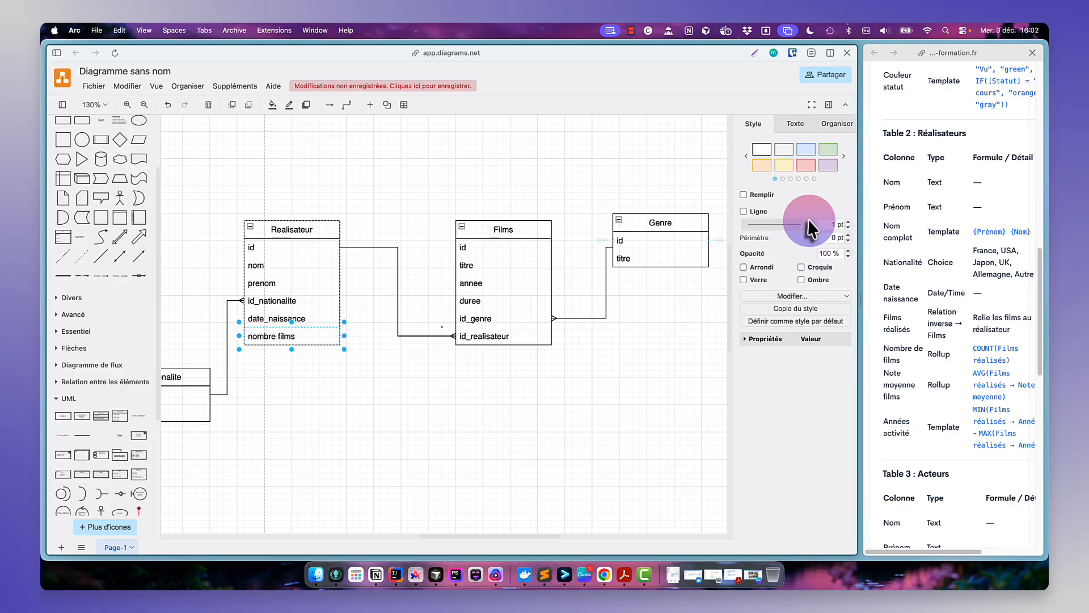
click(795, 123)
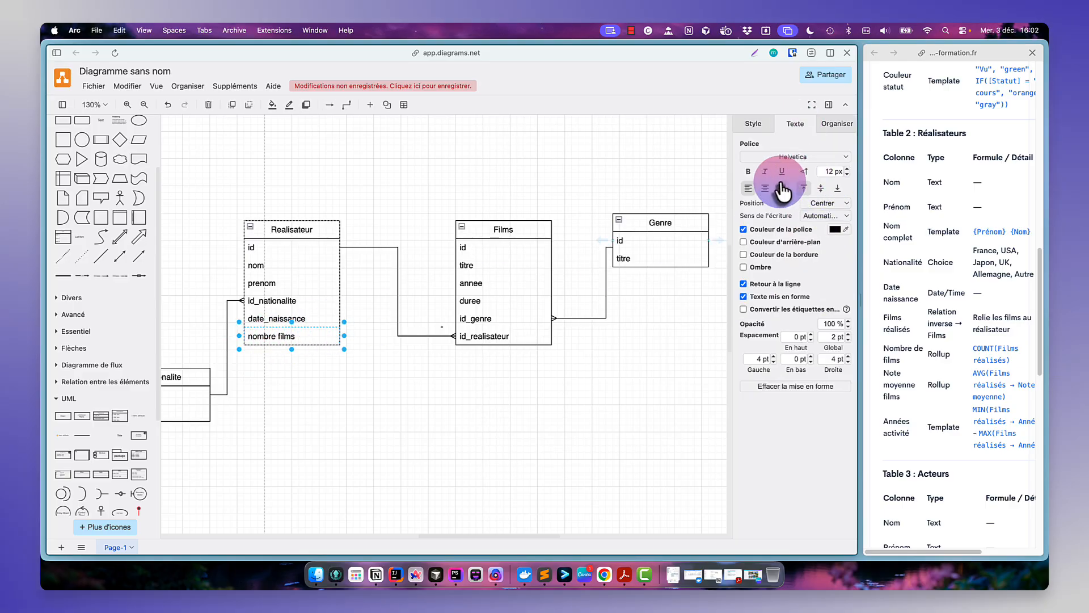
click(452, 376)
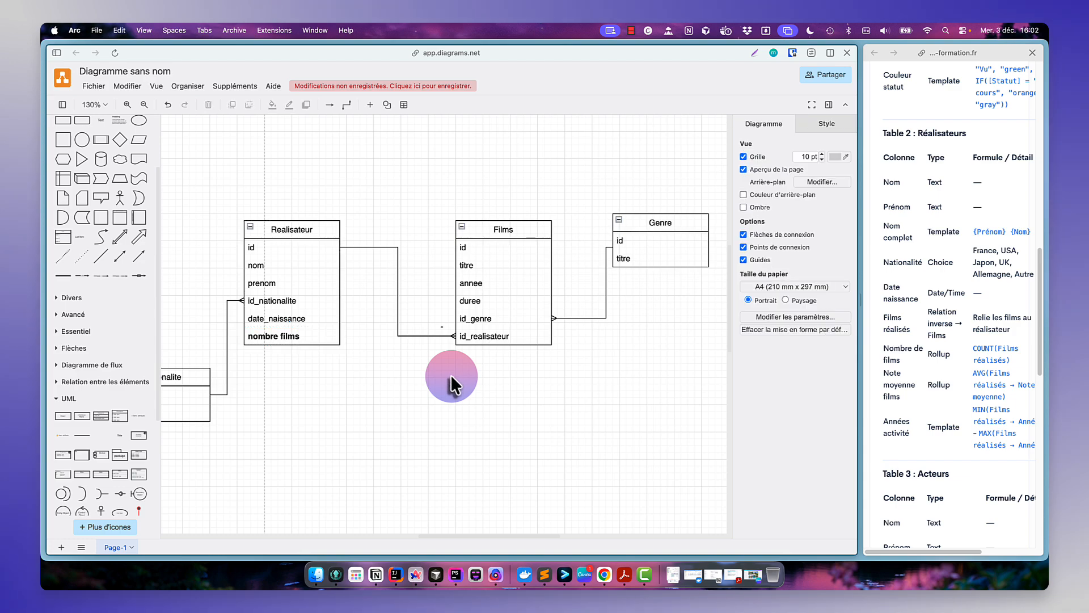
- Add a bold moyenne films field below nombre films in the Realisateur table
click(295, 335)
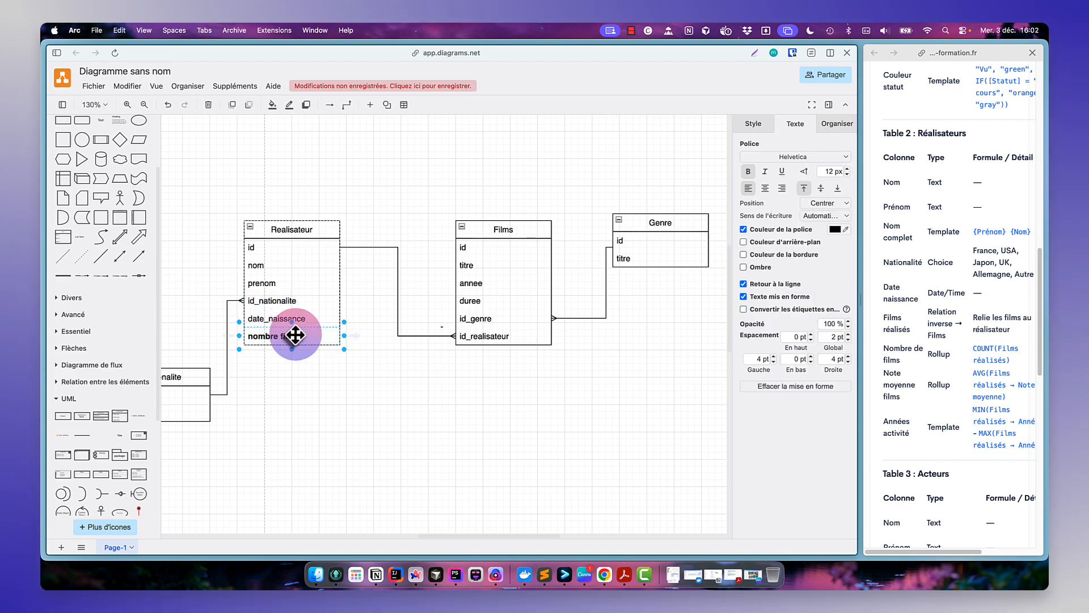
key(super+d)
double_click(291, 353)
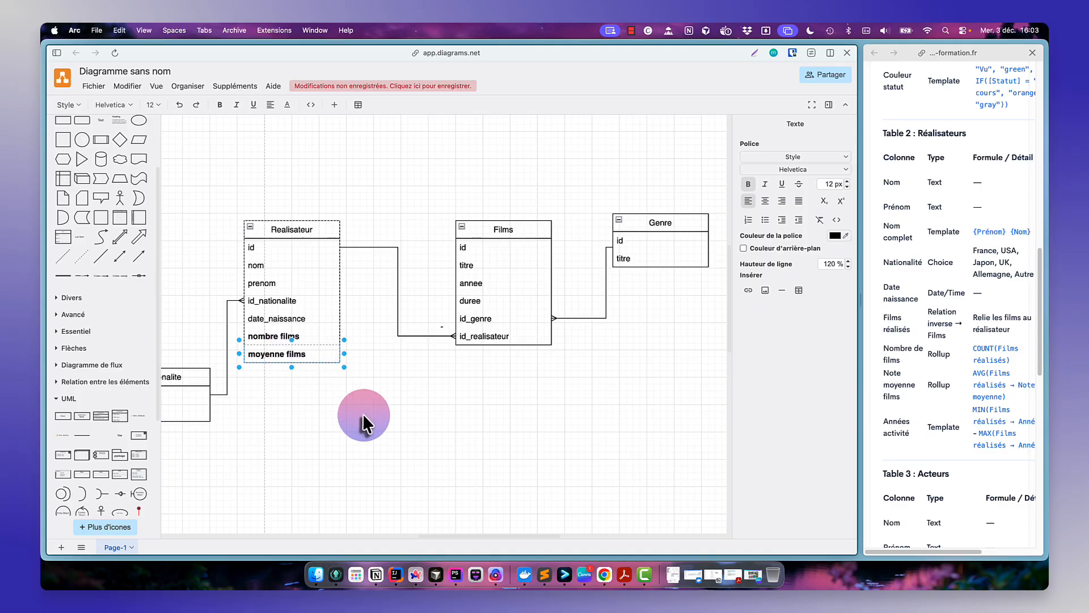
click(359, 421)
- Add a bold annees activite field below moyenne films in the Realisateur table
click(287, 360)
key(super+d)
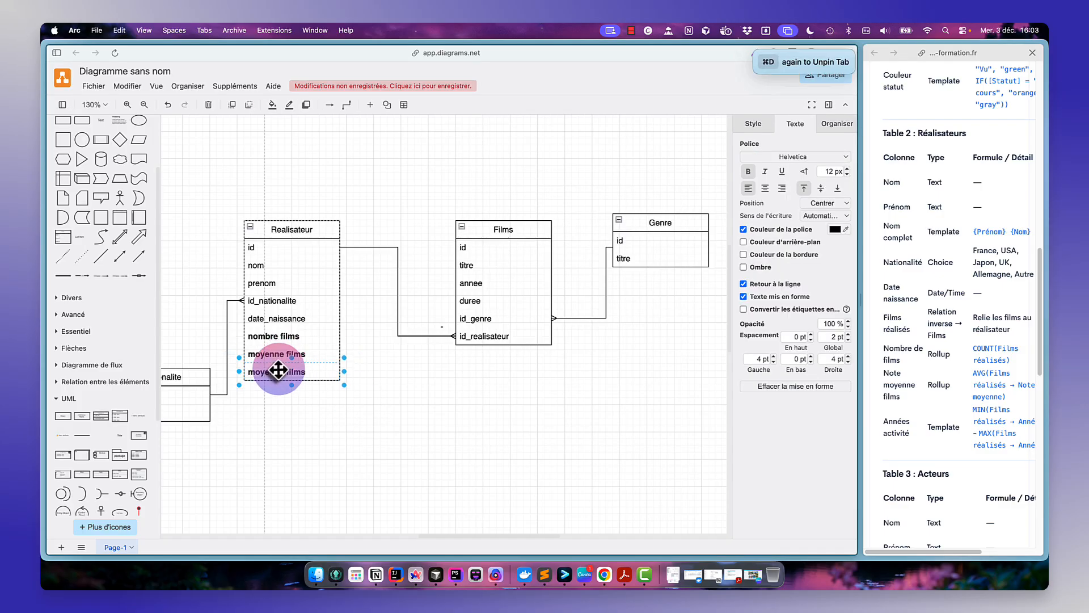
double_click(277, 372)
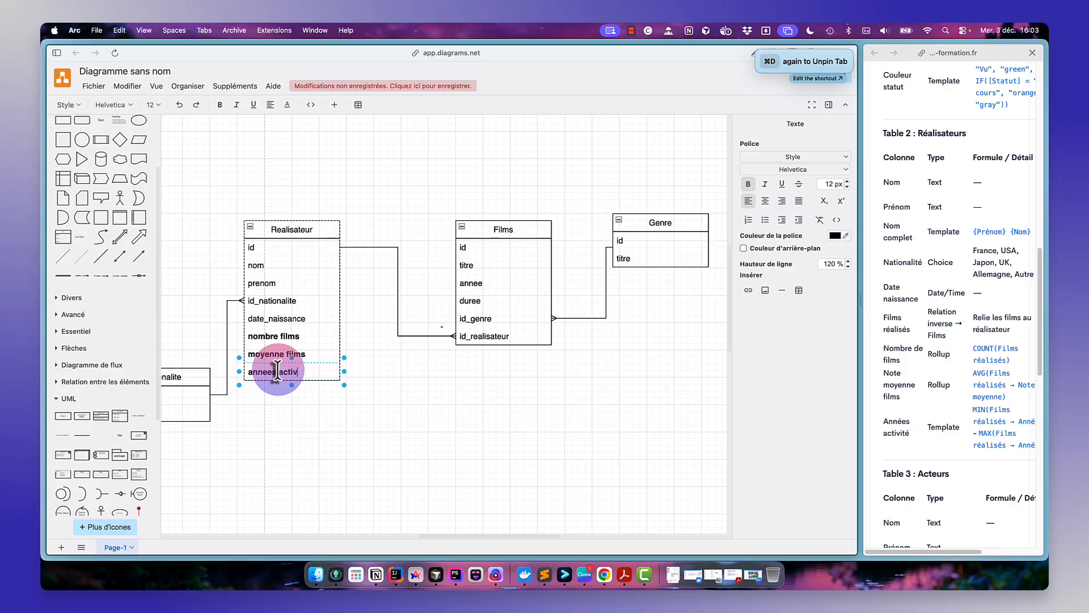
text(annees activite)
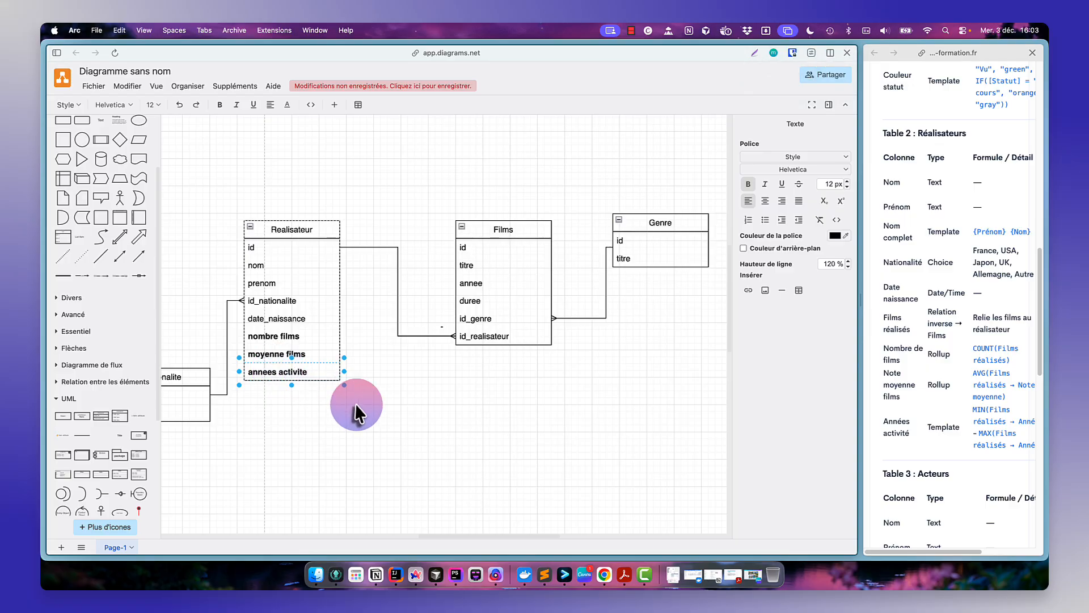
click(357, 411)
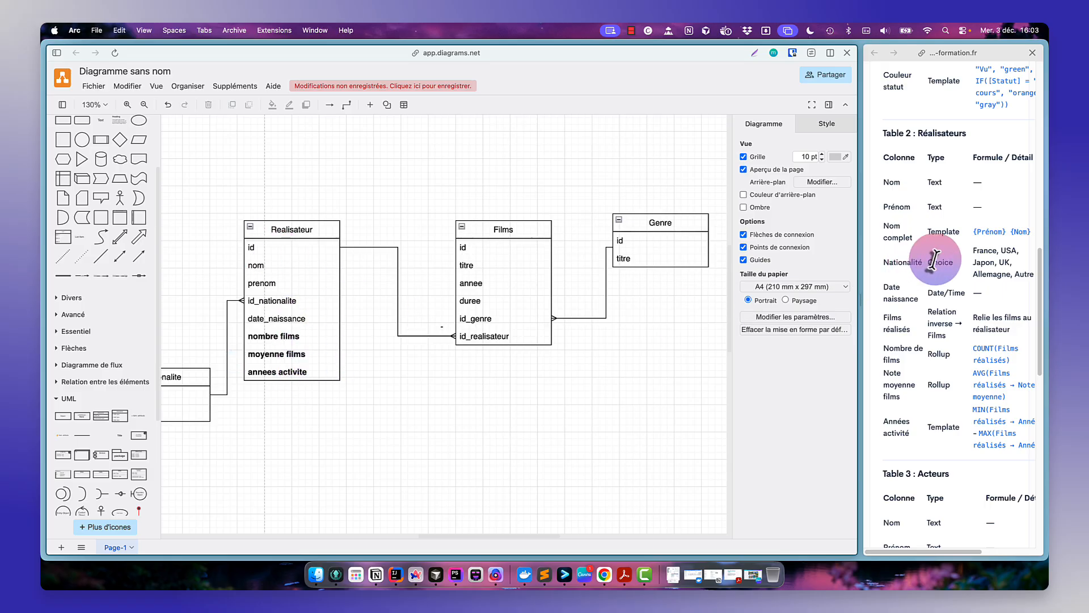
- Review the Films and Acteurs table definitions in the exercise page
scroll(933, 261, up, 1)
scroll(934, 260, up, 10)
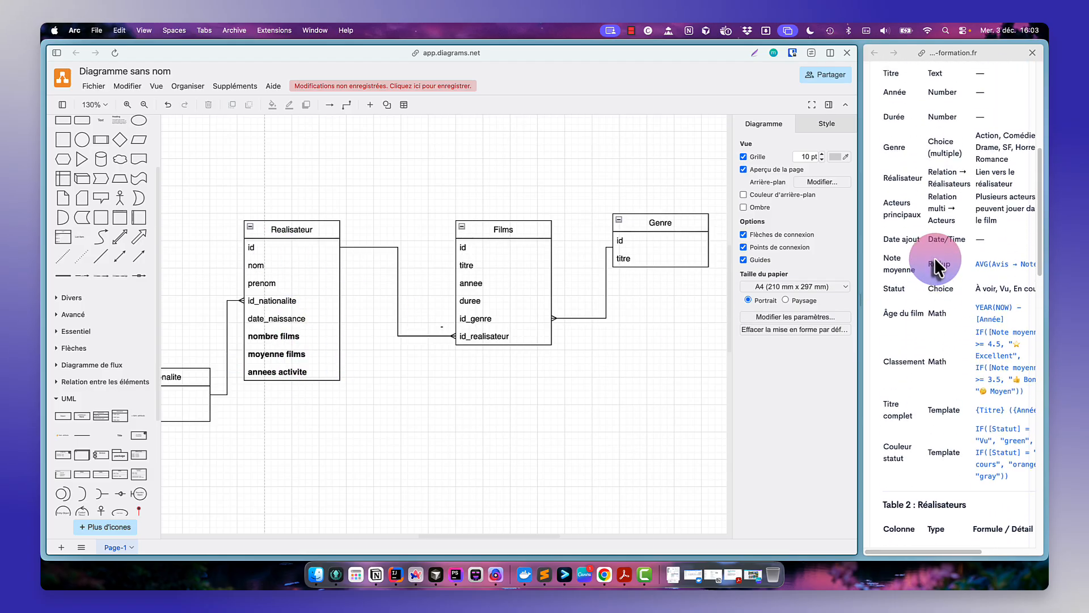
scroll(934, 258, up, 2)
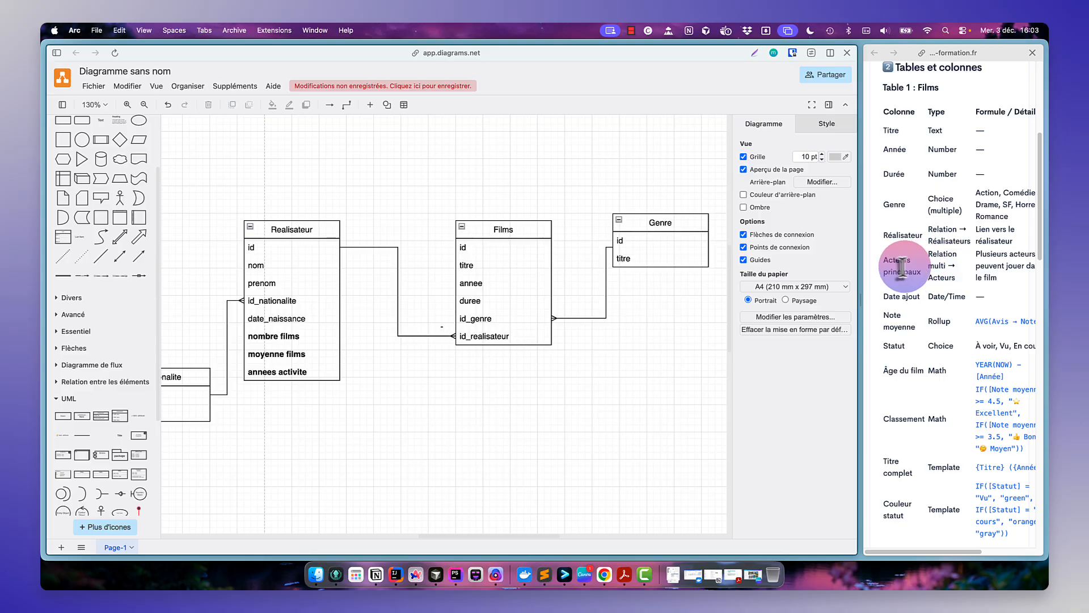
double_click(893, 235)
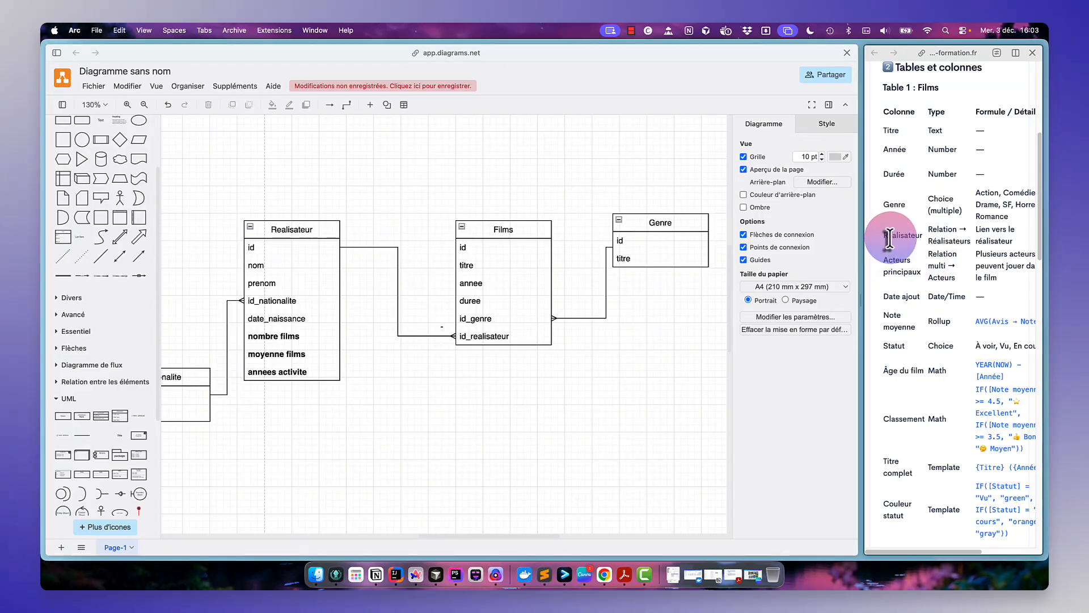
click(892, 267)
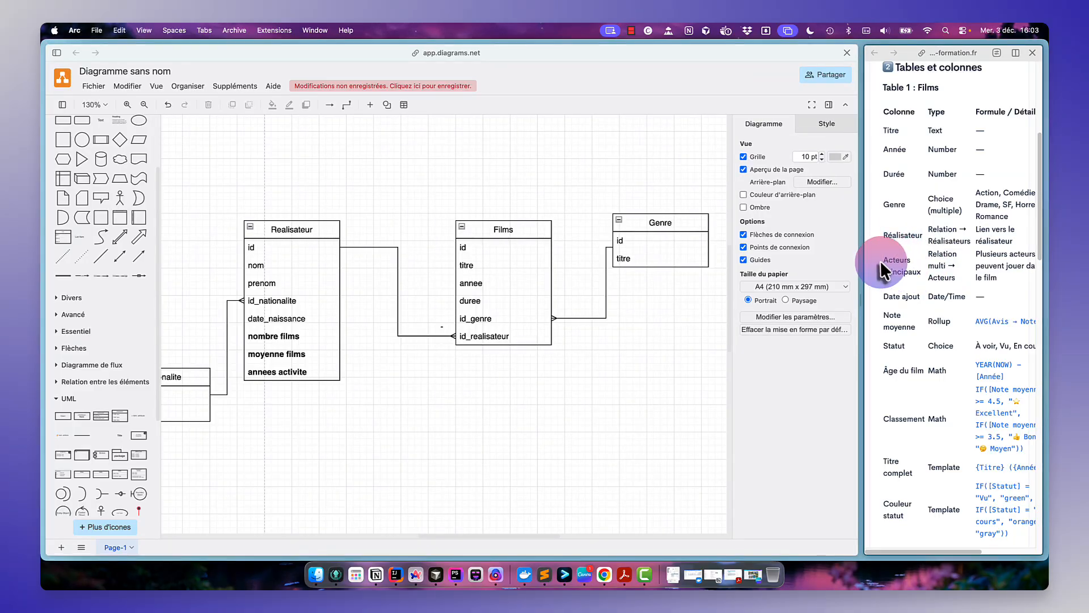
scroll(918, 293, down, 15)
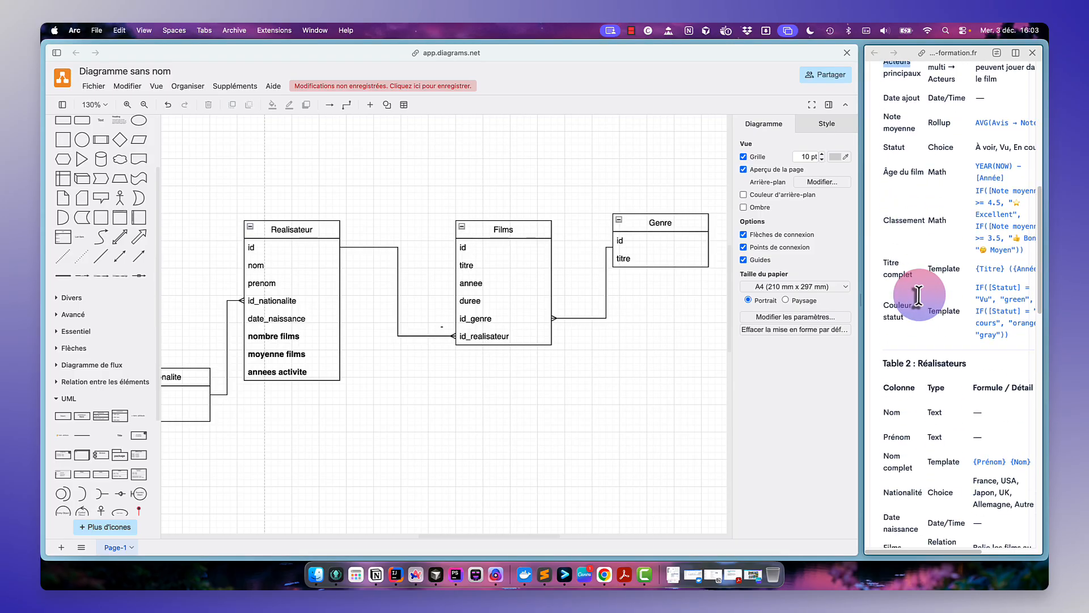
scroll(918, 293, down, 3)
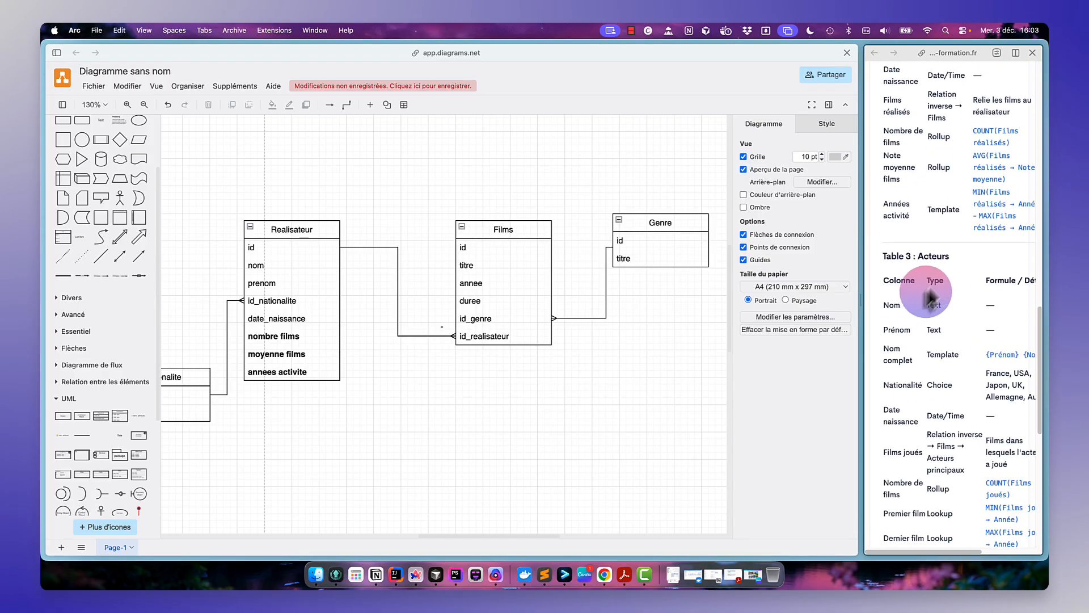
- Insert a UML class table below the Films table and title it Acteurs
click(552, 364)
click(114, 420)
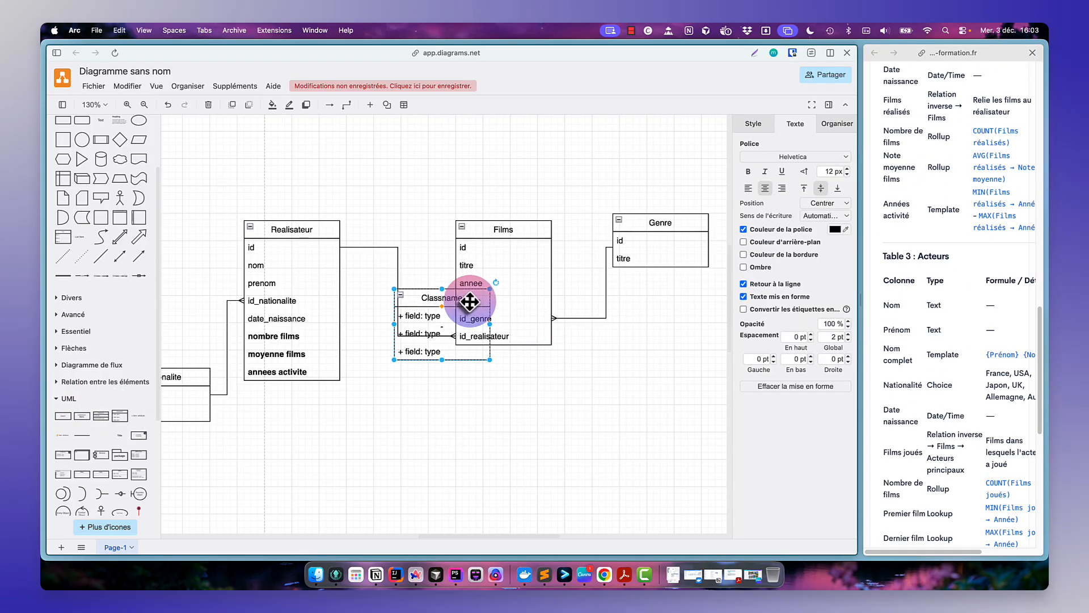
drag(457, 296, 506, 380)
drag(525, 426, 591, 454)
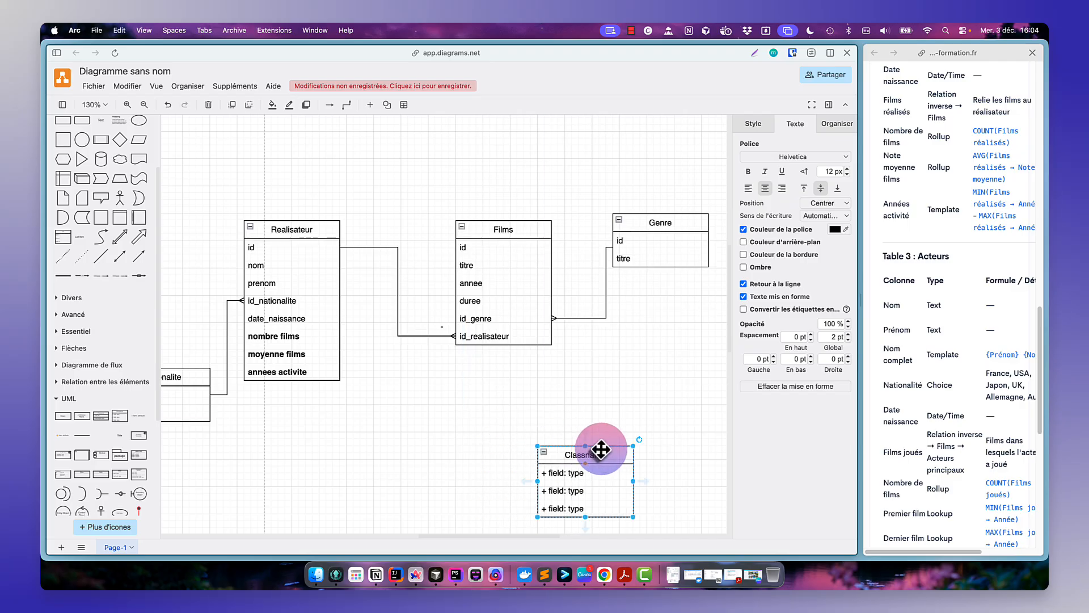
double_click(584, 454)
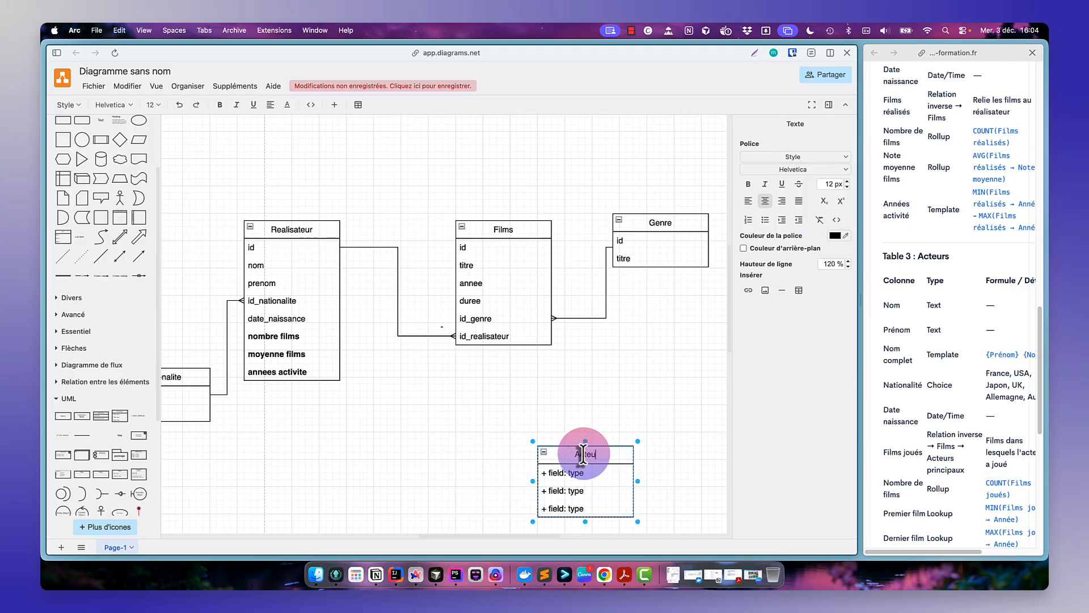
text(s)
- Rename the Acteurs table's three fields to id, nom and prenom
double_click(589, 474)
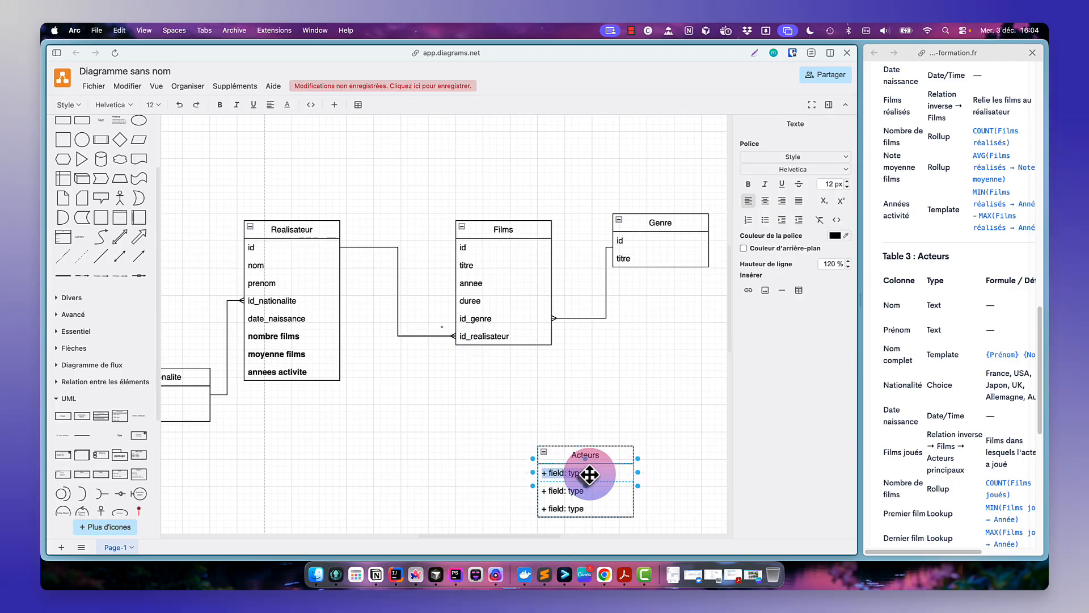
text(id)
click(587, 490)
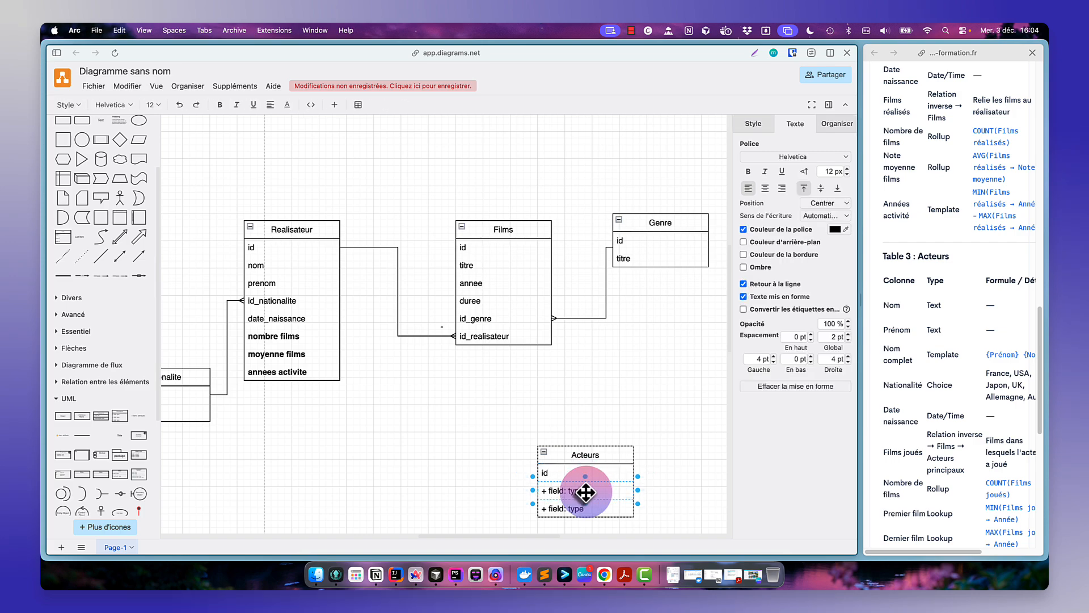
double_click(586, 491)
text(nom)
click(589, 507)
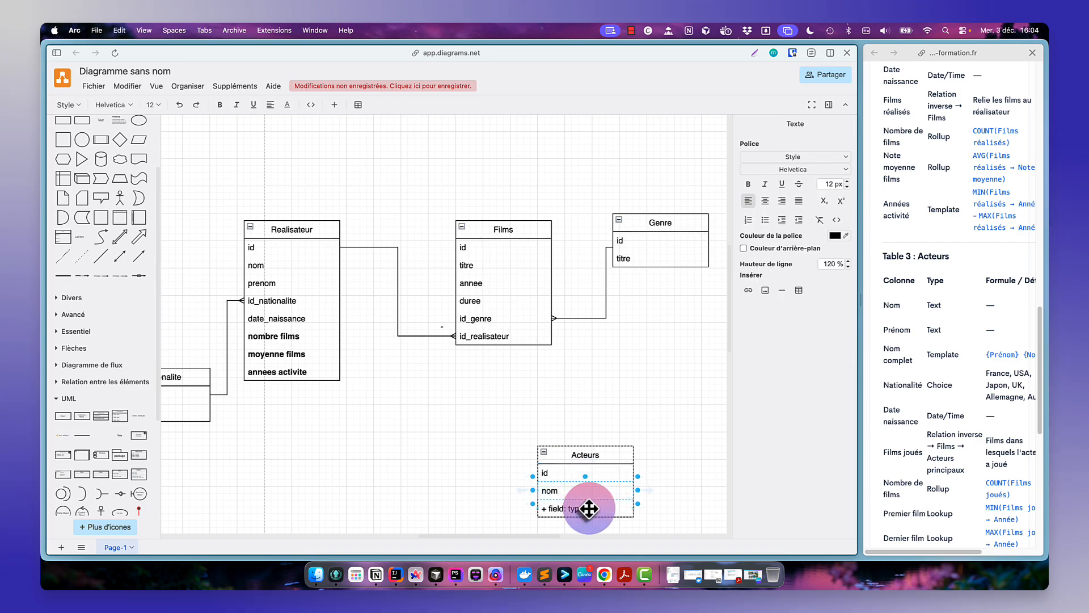
double_click(579, 508)
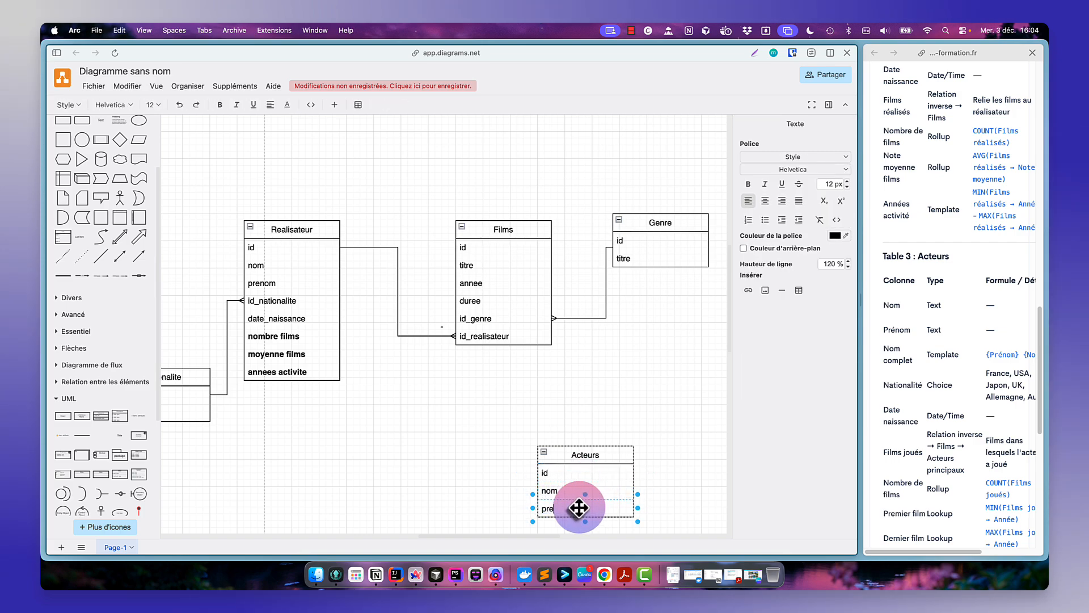
text(prenom)
- Duplicate the prenom row and rename the copy nom complet
click(676, 501)
click(618, 503)
key(super+d)
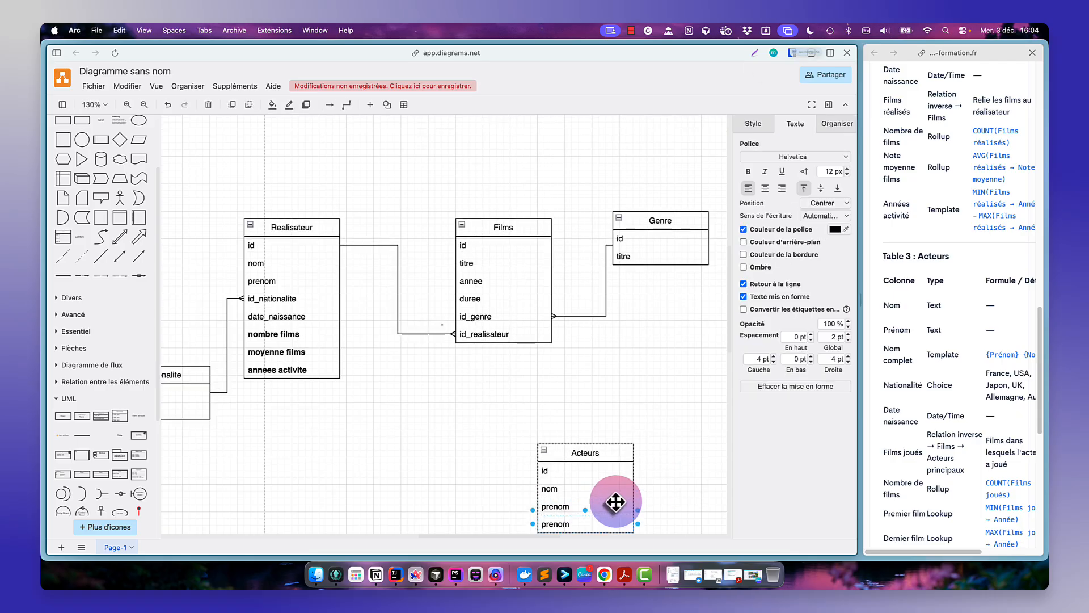
double_click(585, 524)
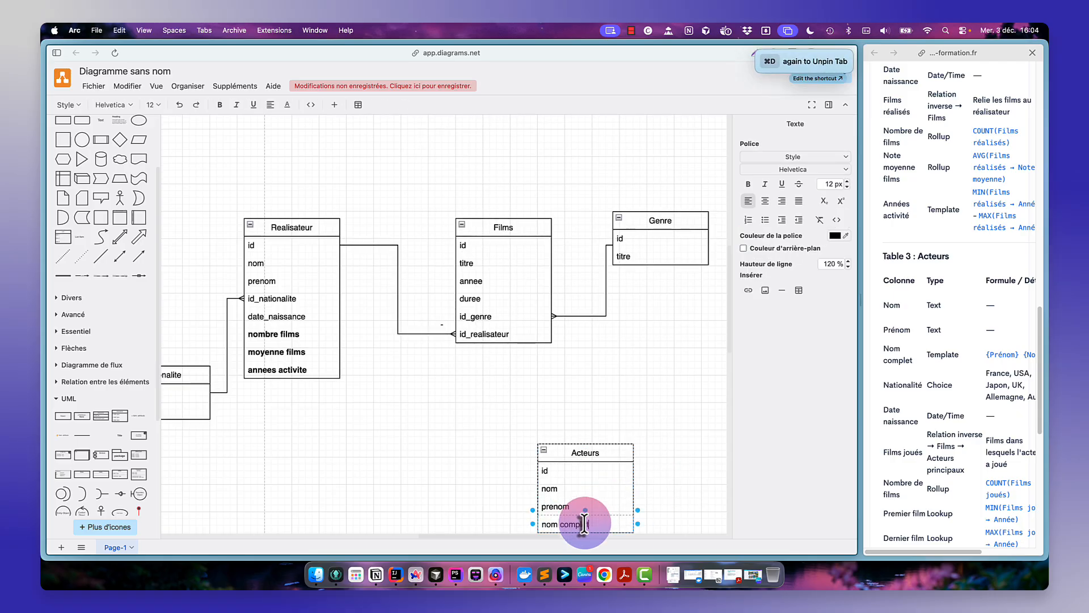
text(nom complet)
click(649, 519)
- Add an id_nationalite field below nom complet in the Acteurs table
scroll(608, 522, down, 5)
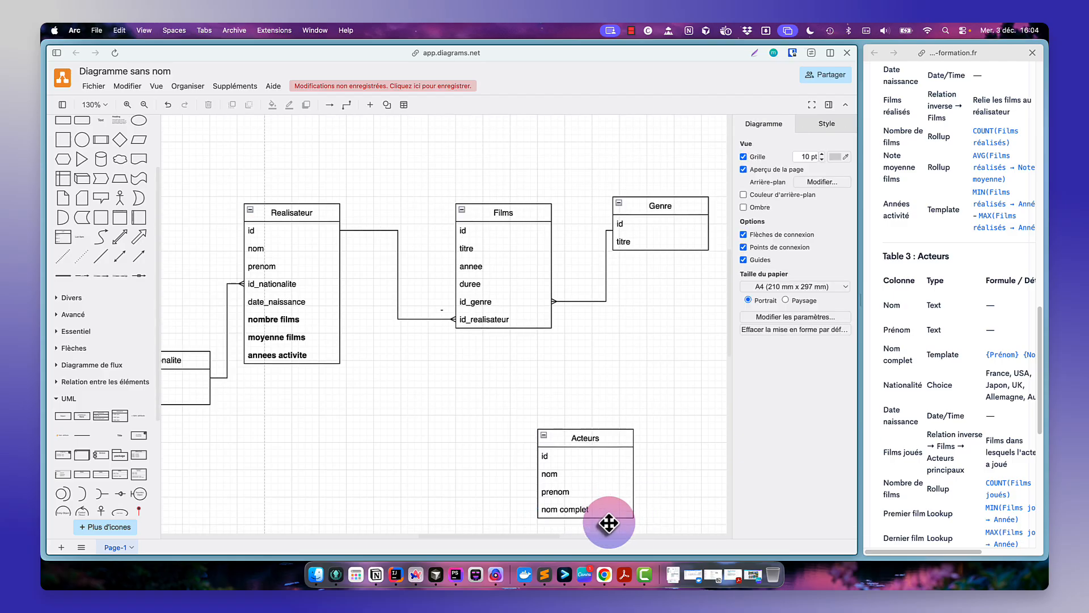
click(588, 382)
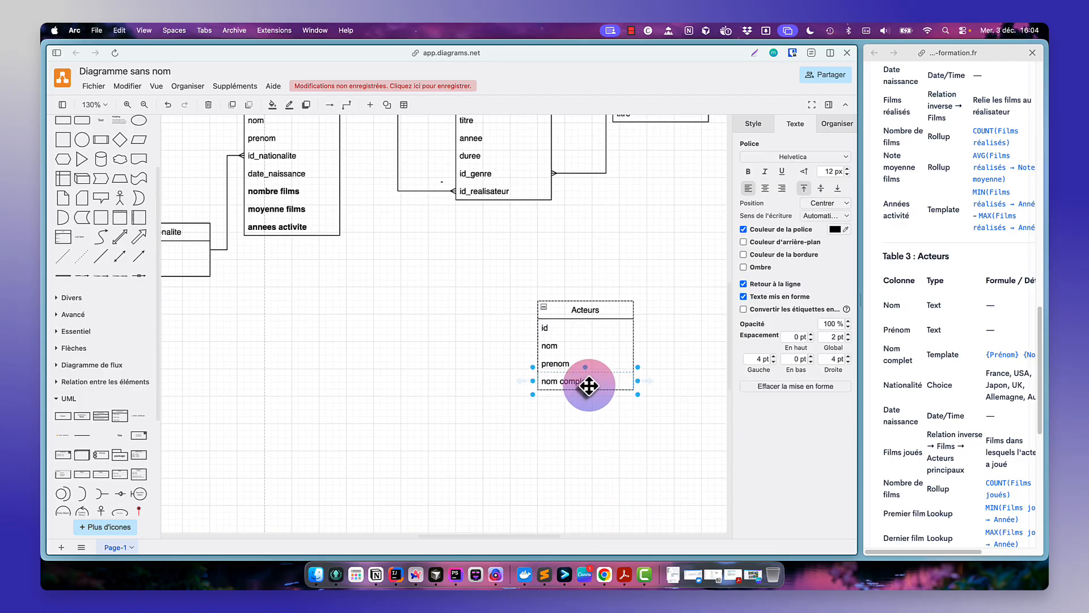
key(super+d)
double_click(566, 398)
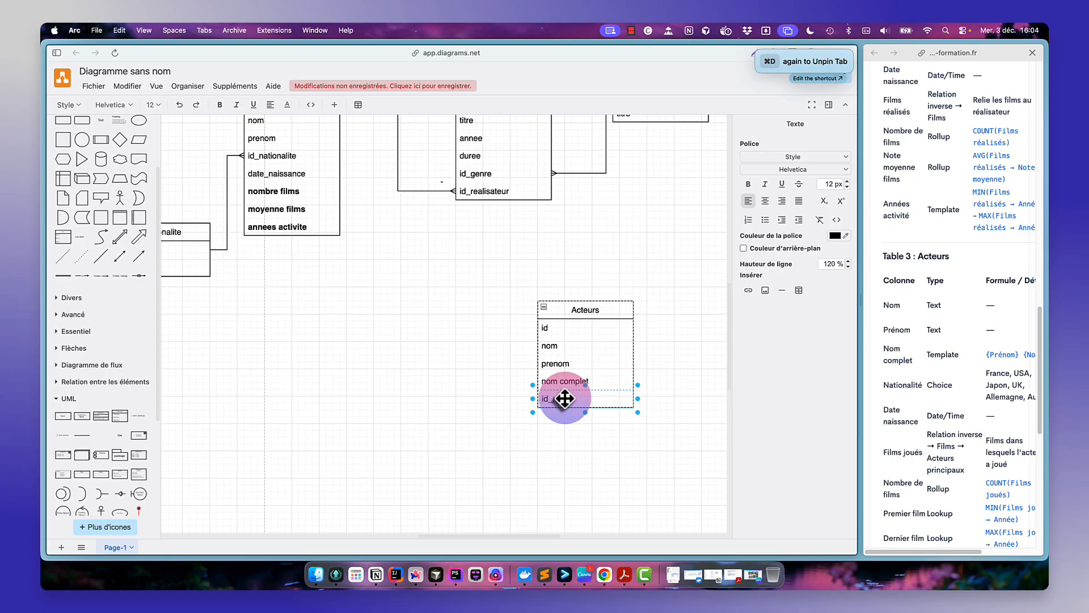
text(id_nationalite)
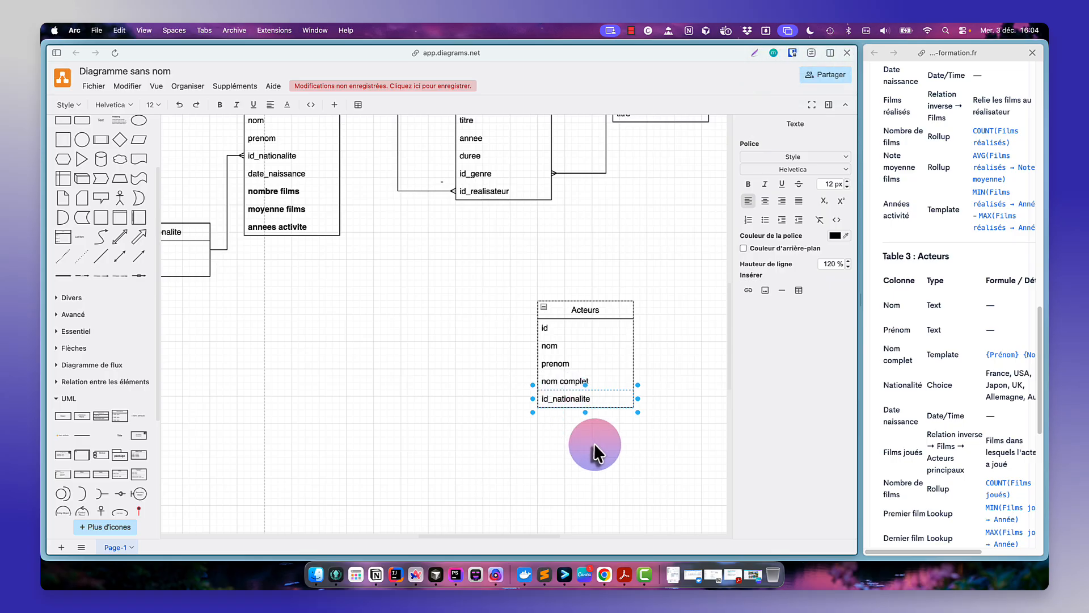
click(596, 444)
- Connect the Nationalite table to Acteurs' id_nationalite with a crow's foot line end
drag(203, 232, 545, 399)
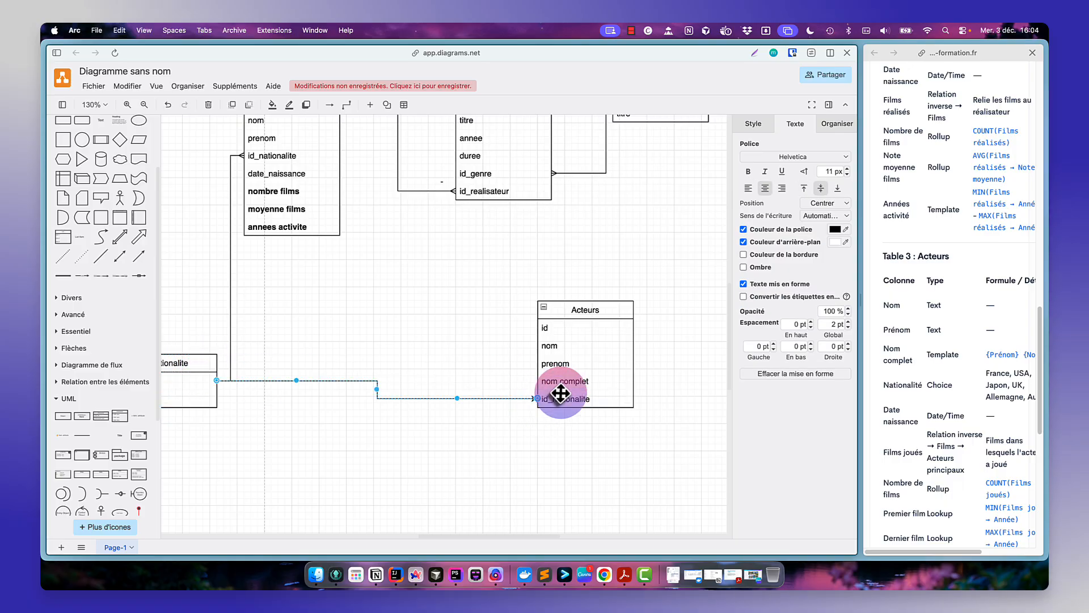
click(753, 124)
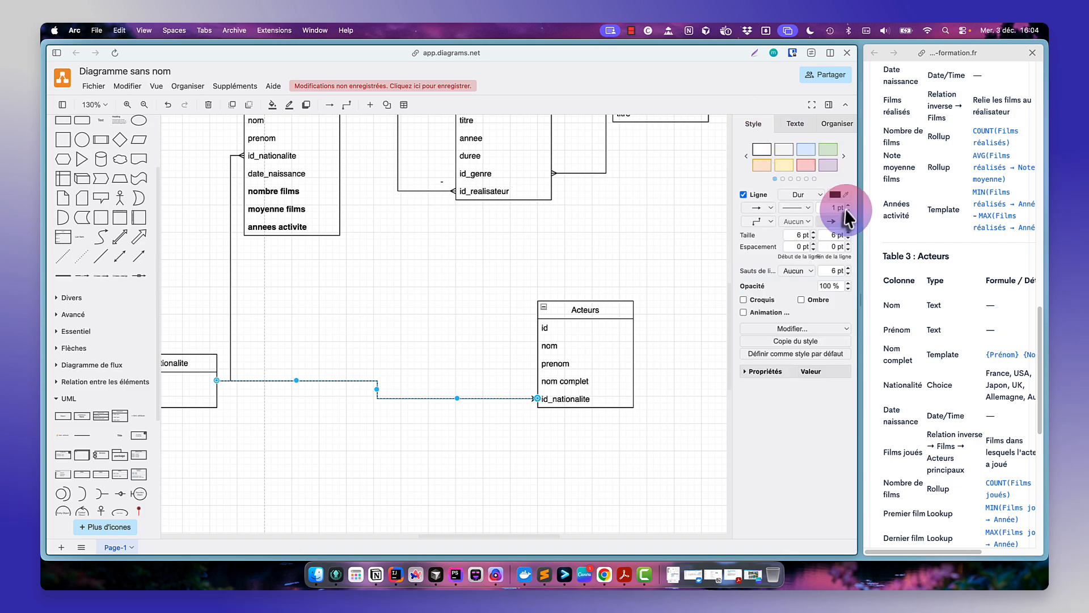
click(844, 222)
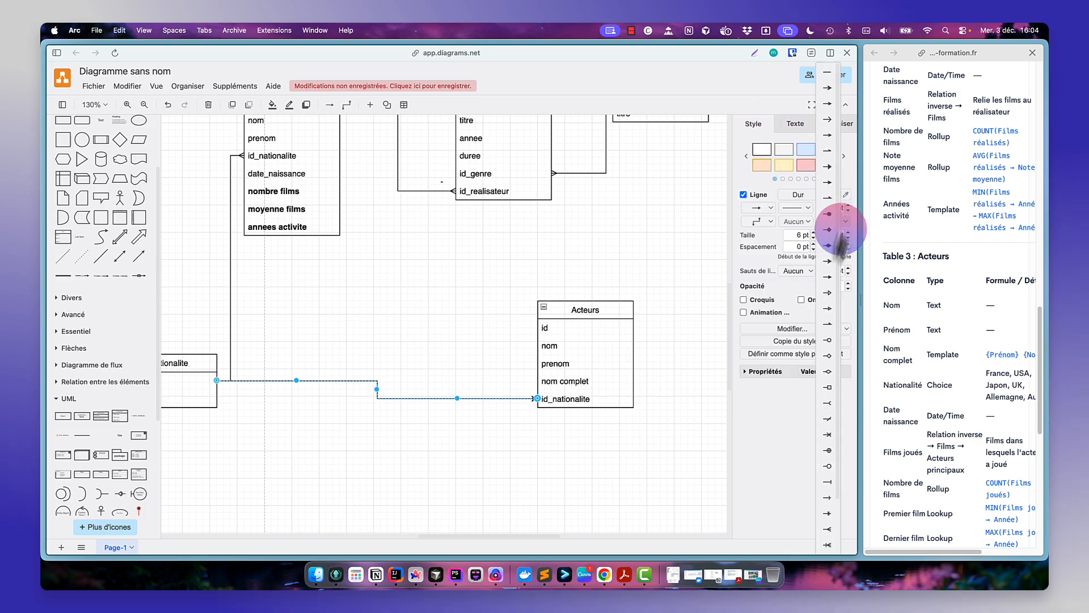
click(826, 526)
click(645, 402)
- Make the nom complet field in the Acteurs table bold
click(613, 388)
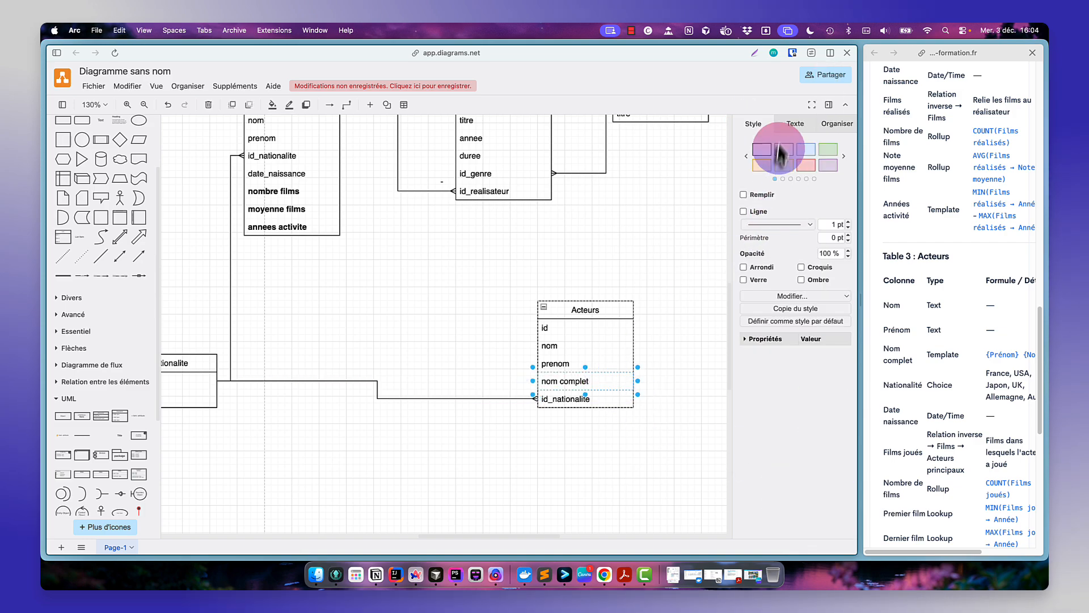
click(793, 125)
click(748, 171)
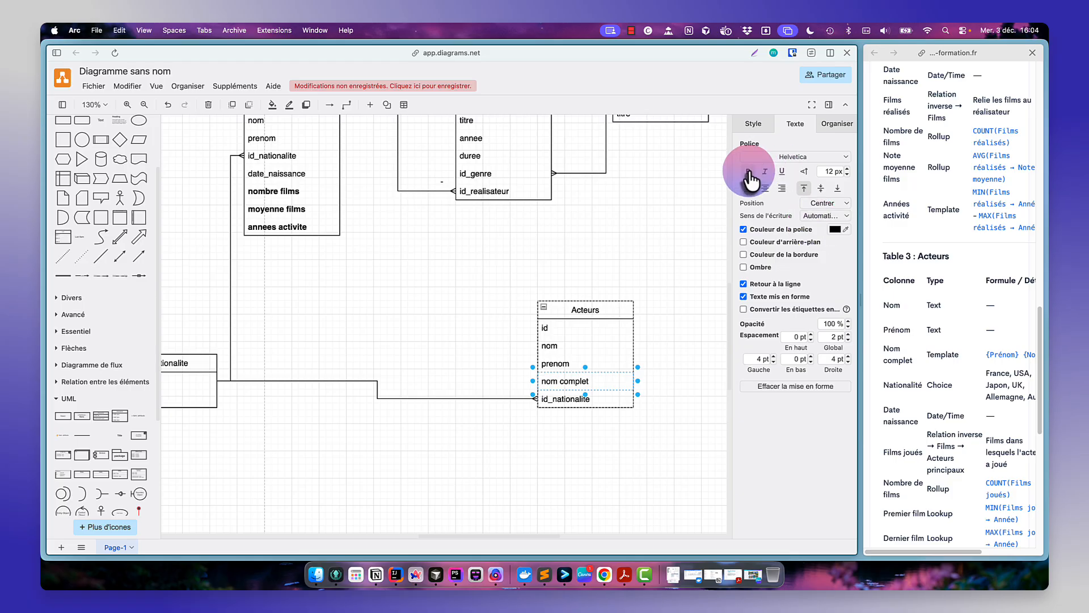
click(666, 357)
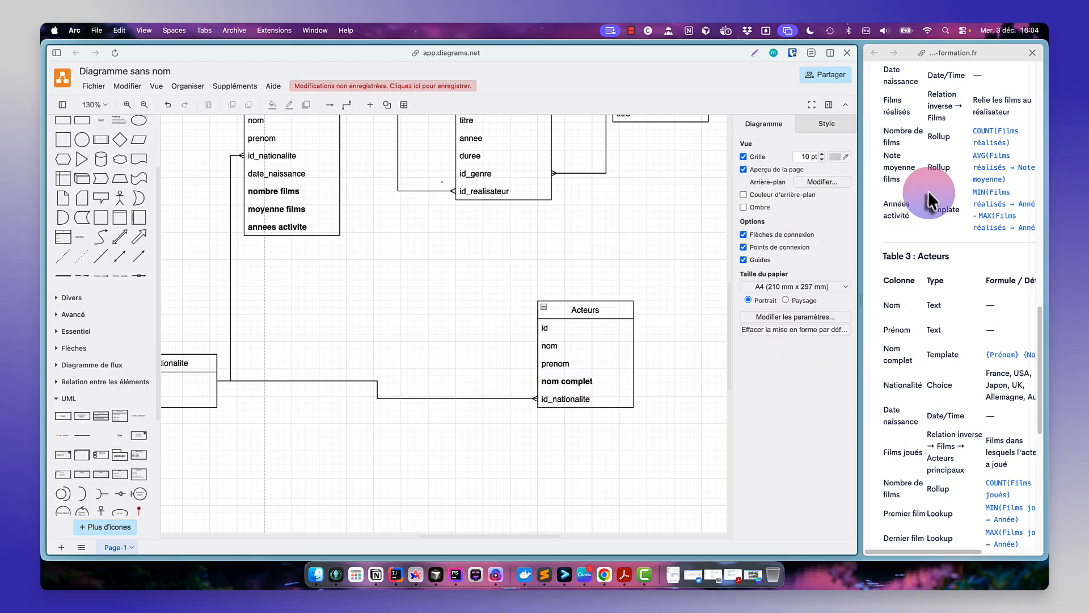
- Add a date_naissance field below id_nationalite in the Acteurs table
scroll(903, 138, up, 2)
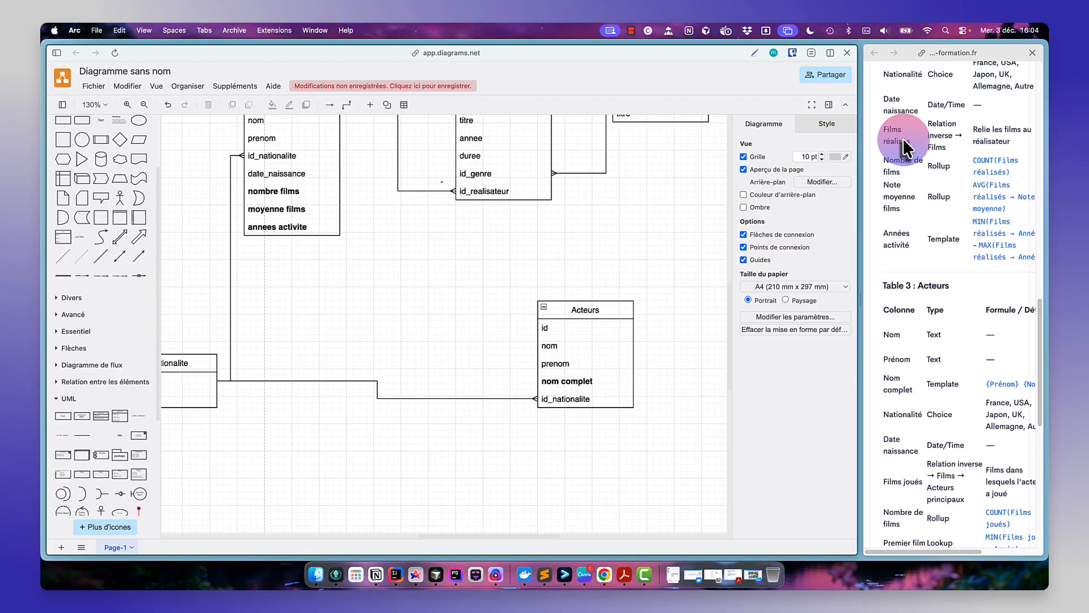
click(899, 160)
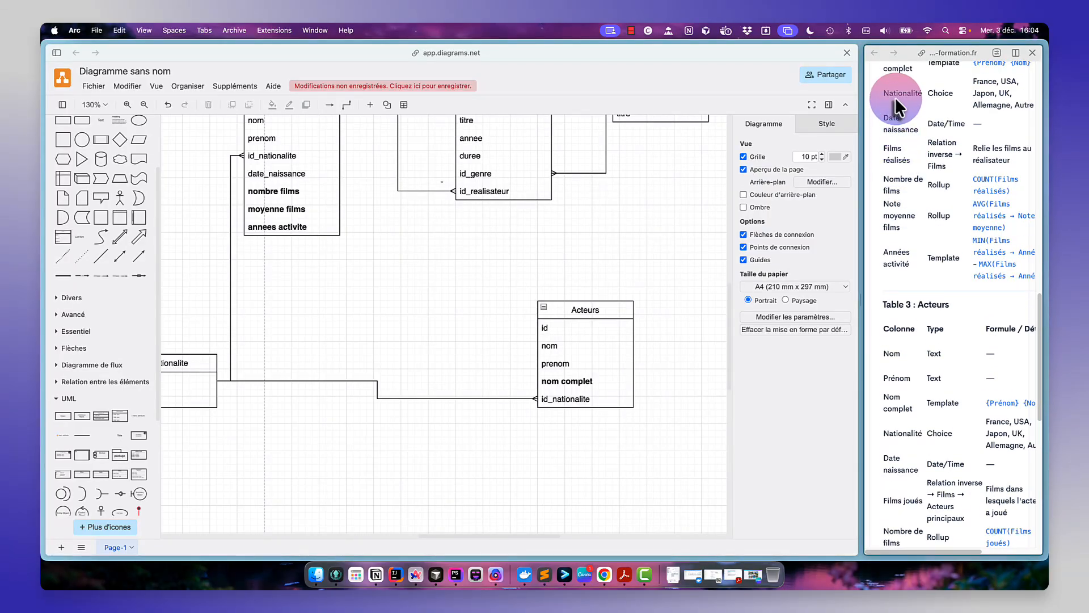
scroll(888, 119, up, 4)
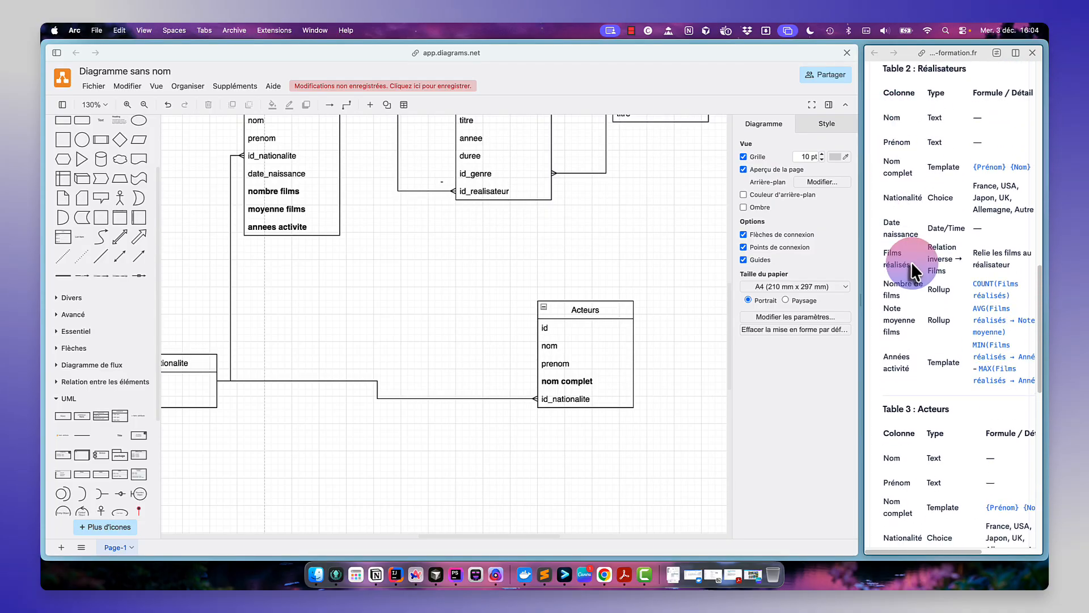
scroll(908, 261, down, 8)
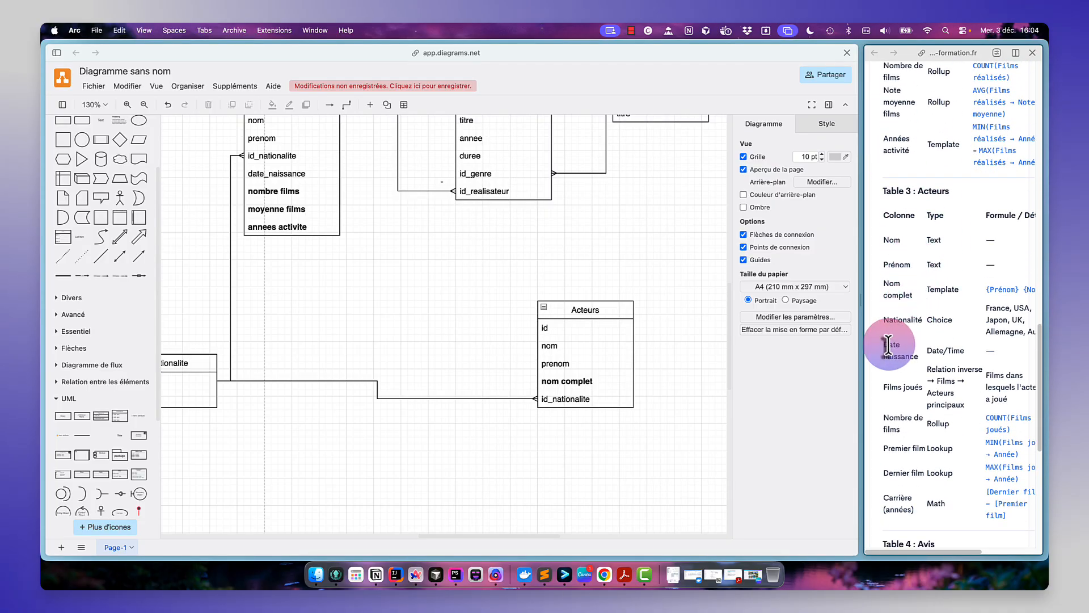
click(573, 398)
key(super+d)
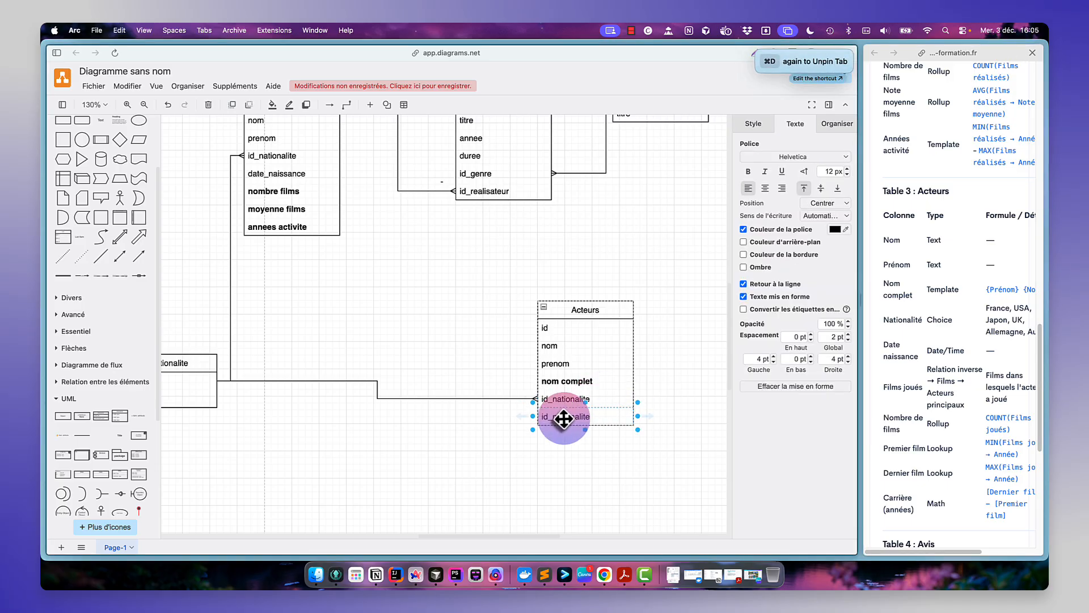
double_click(563, 419)
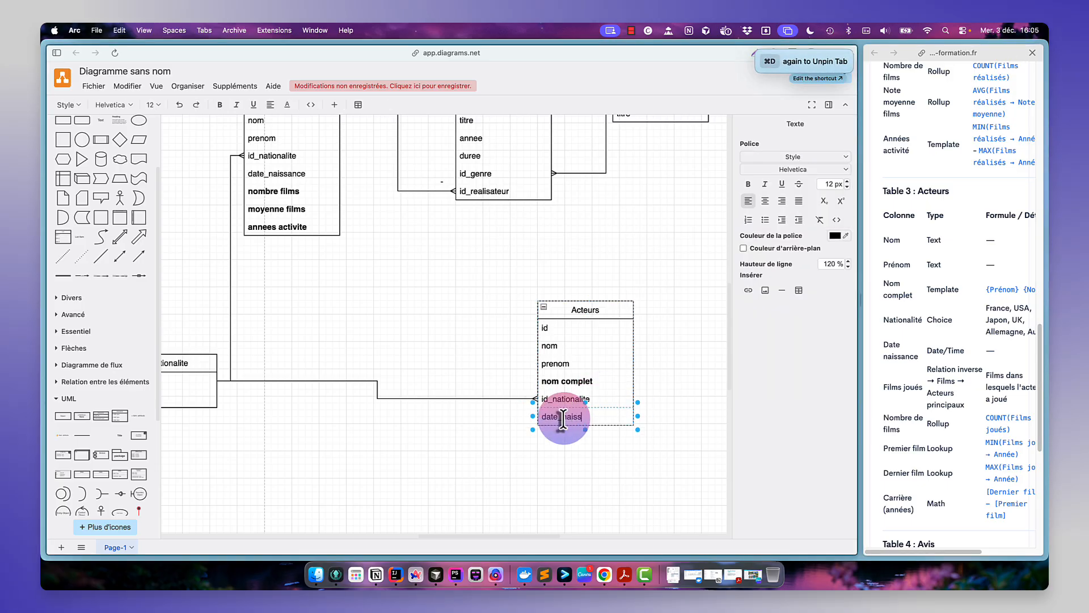
text(date_naissance)
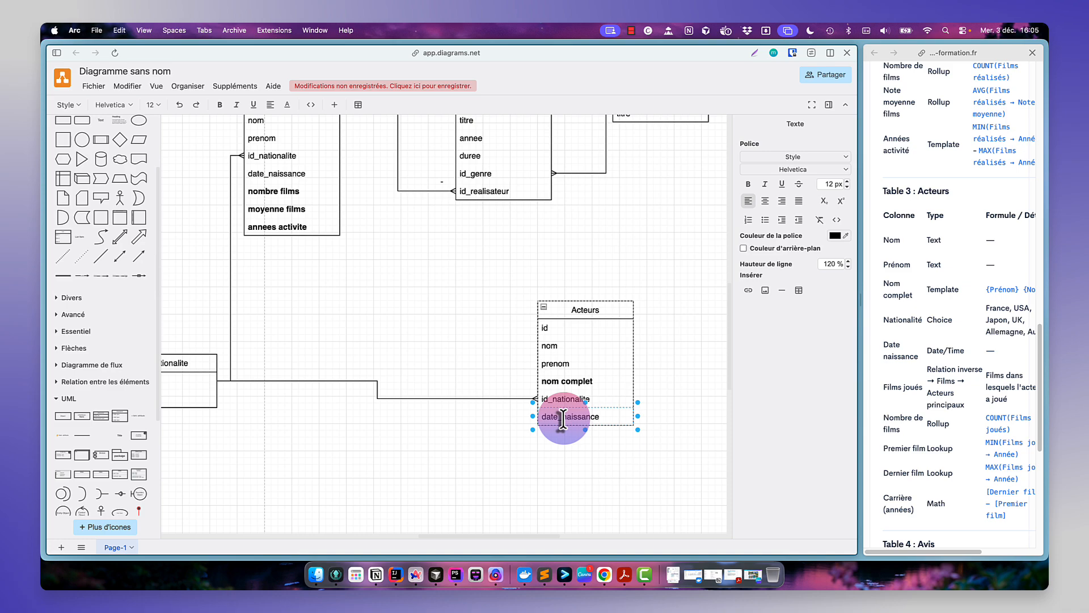
click(603, 456)
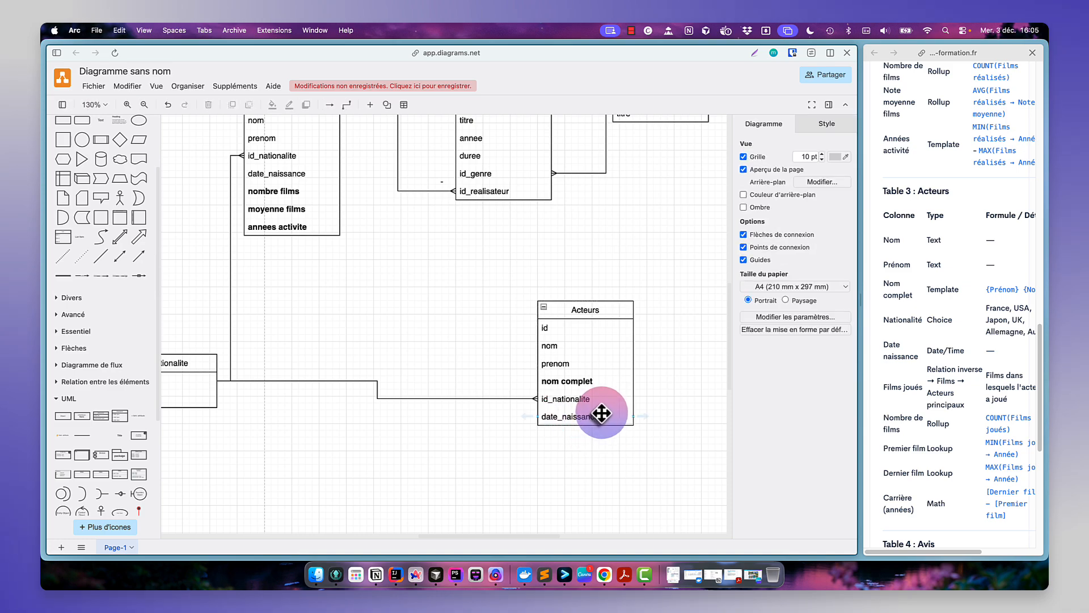
- Move the Acteurs table left, below the Realisateur and Films tables
click(602, 412)
scroll(558, 257, up, 5)
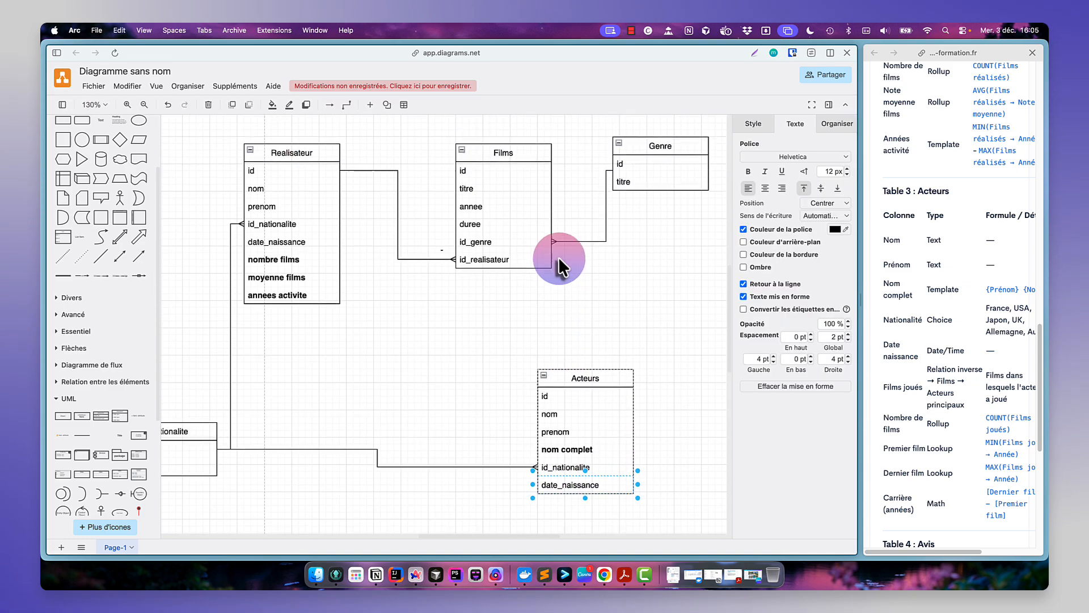
drag(587, 395, 487, 415)
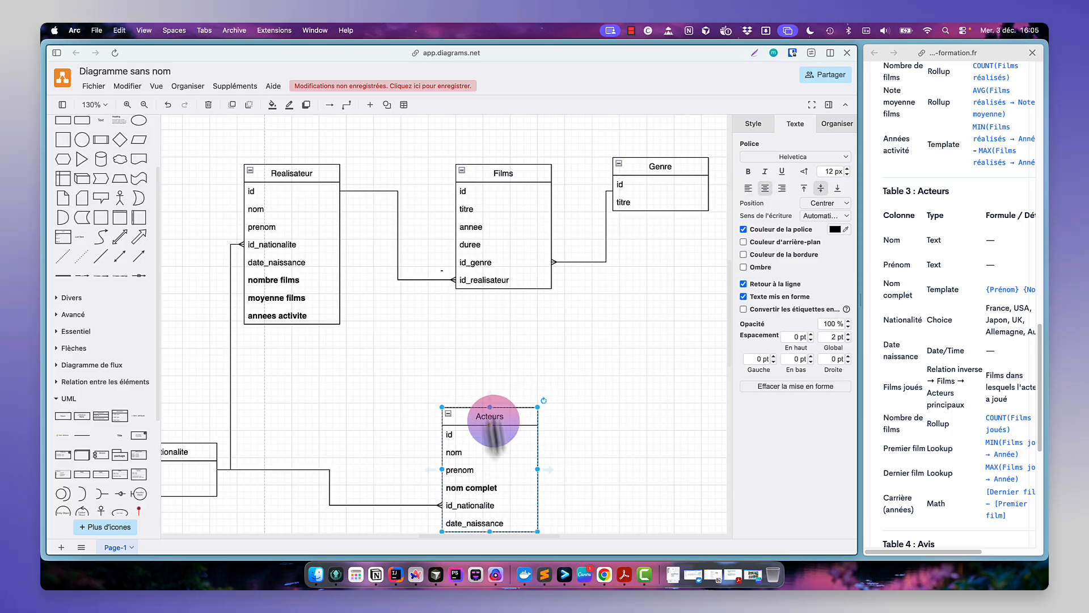
- Connect the Acteurs table to the bottom of the Films table and set both ends of the new connector
drag(549, 466, 619, 307)
key(BackSpace)
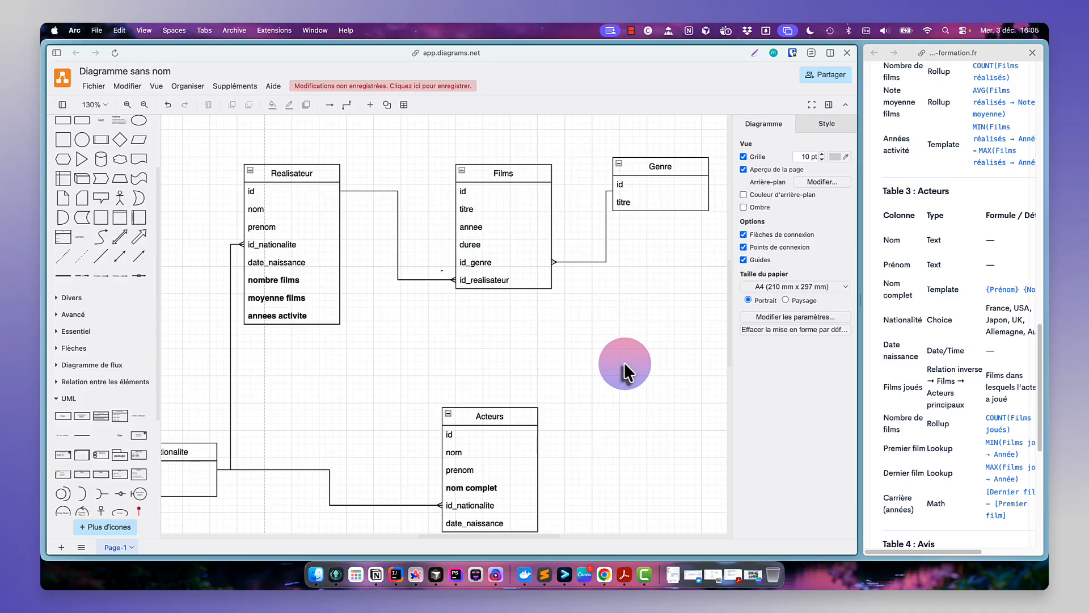
click(521, 412)
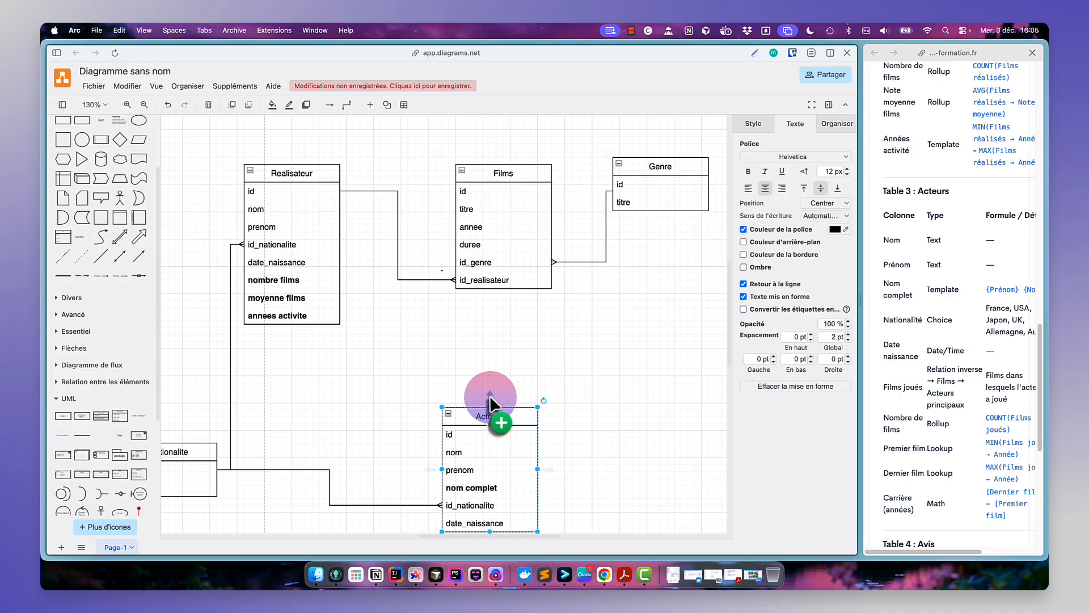
drag(492, 407, 497, 293)
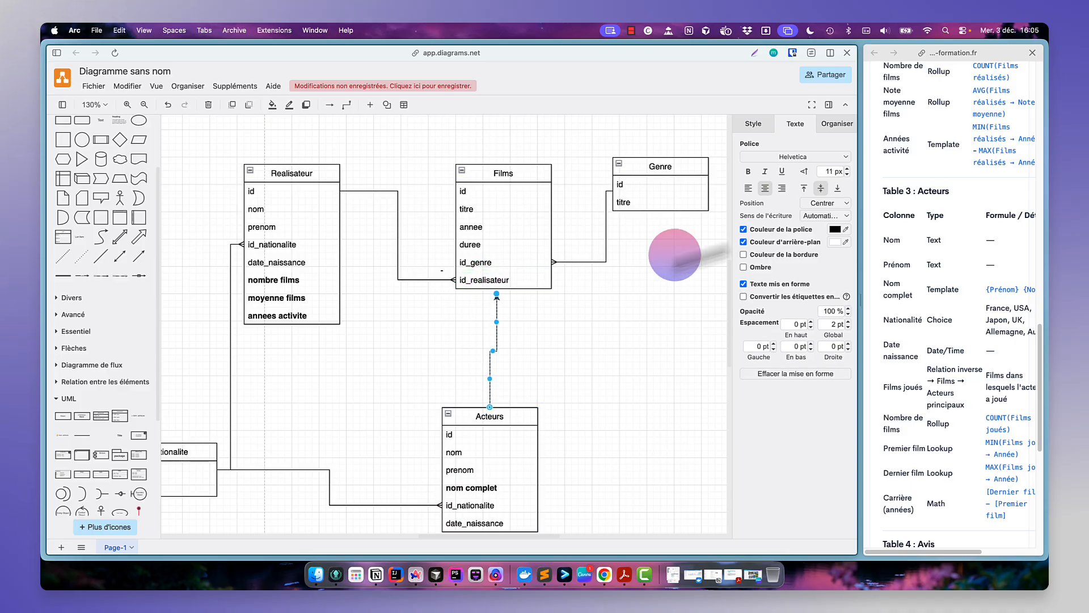
click(759, 127)
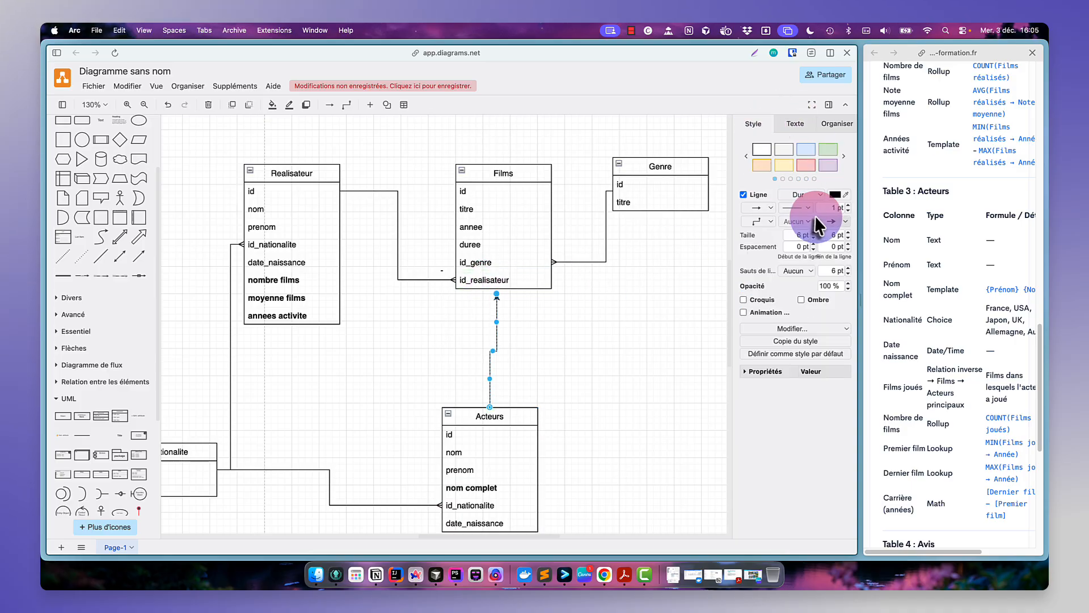
click(811, 221)
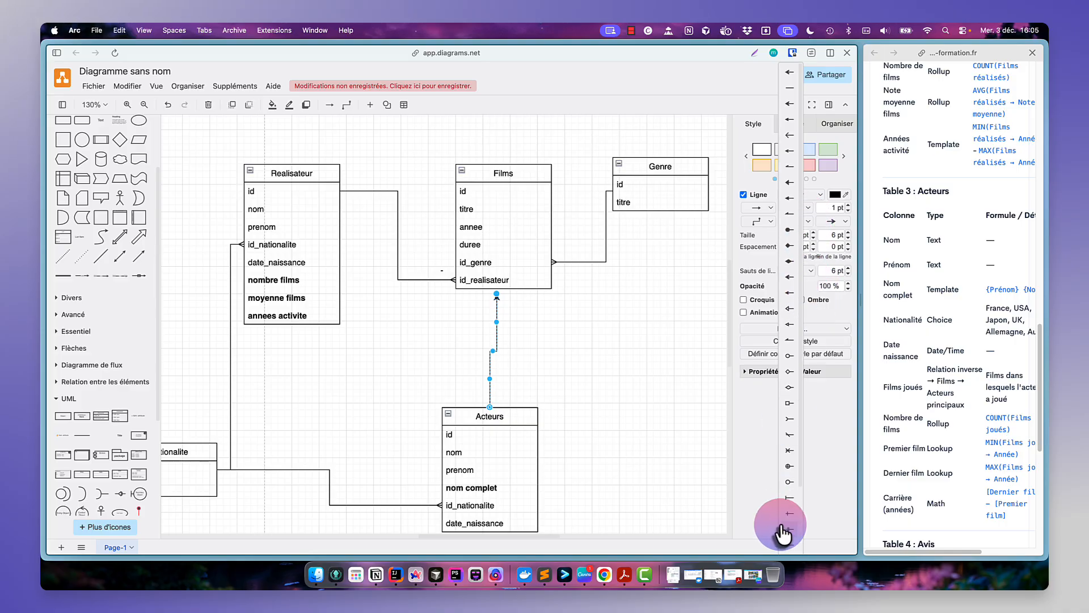
click(788, 544)
click(842, 224)
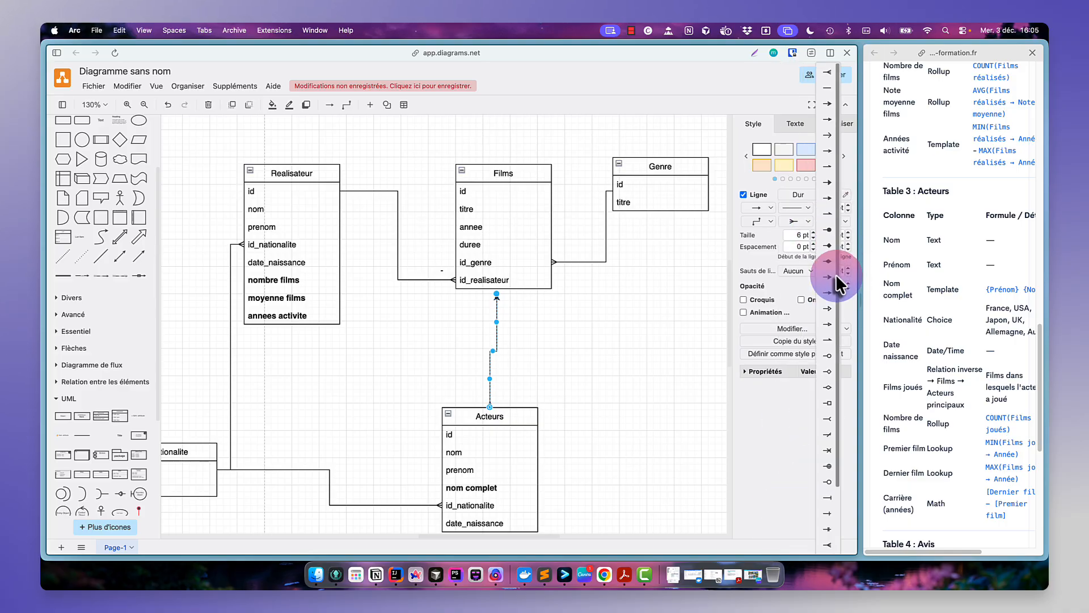
click(827, 546)
click(632, 390)
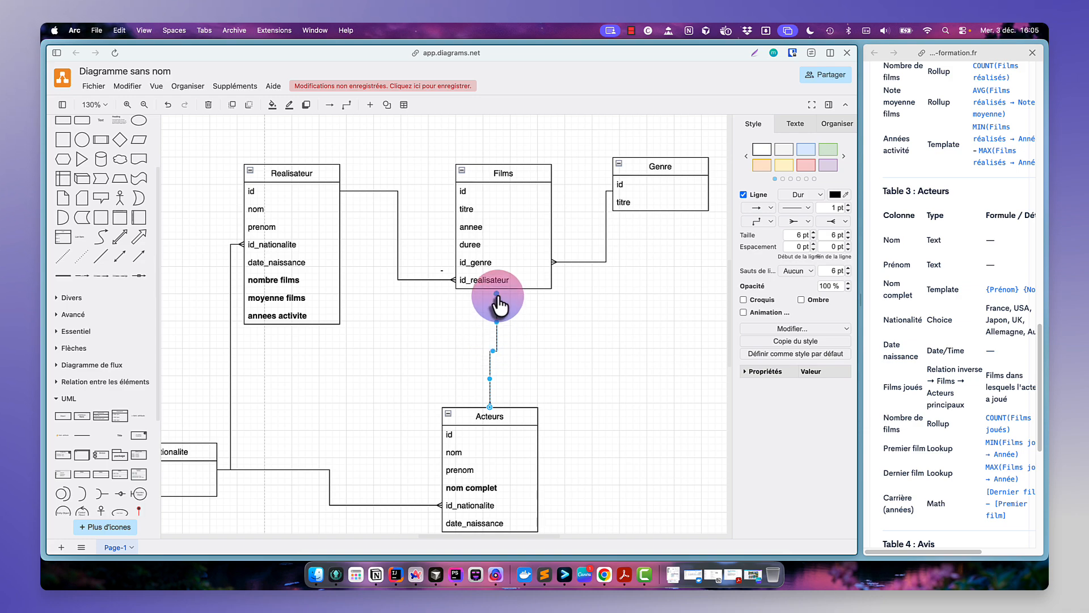
drag(495, 298, 497, 288)
click(527, 309)
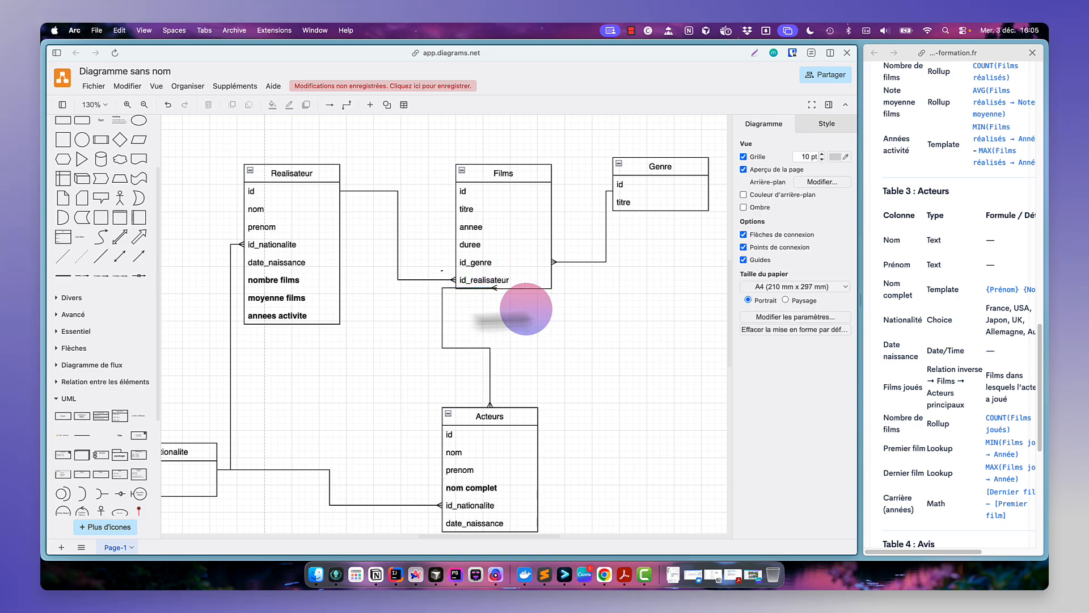
click(442, 321)
drag(443, 317, 490, 315)
click(543, 322)
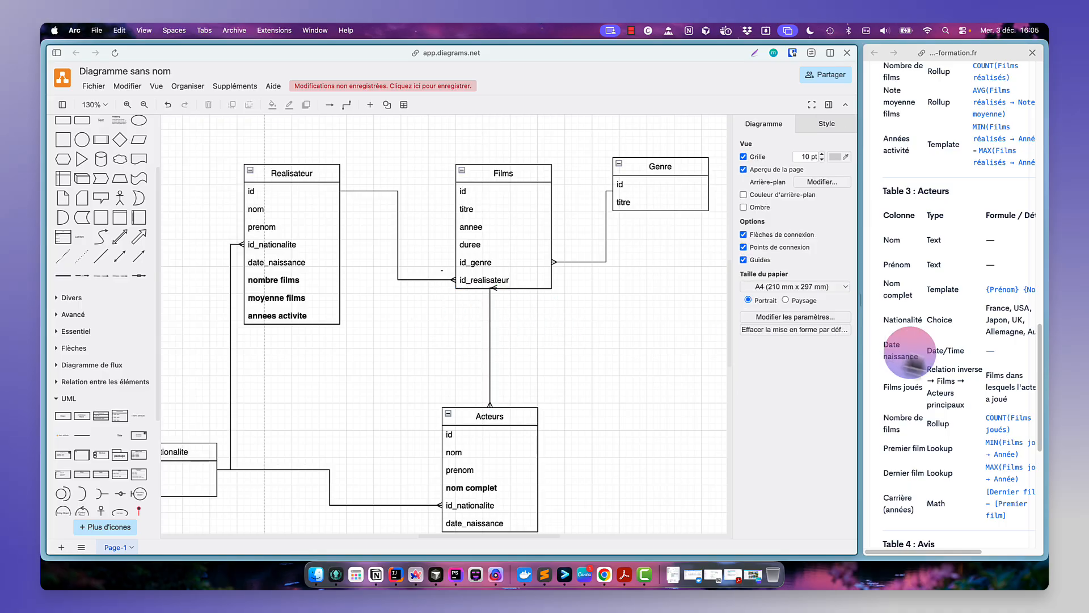
- Read the Films joués row of the exercise's Acteurs table description
scroll(983, 367, right, 3)
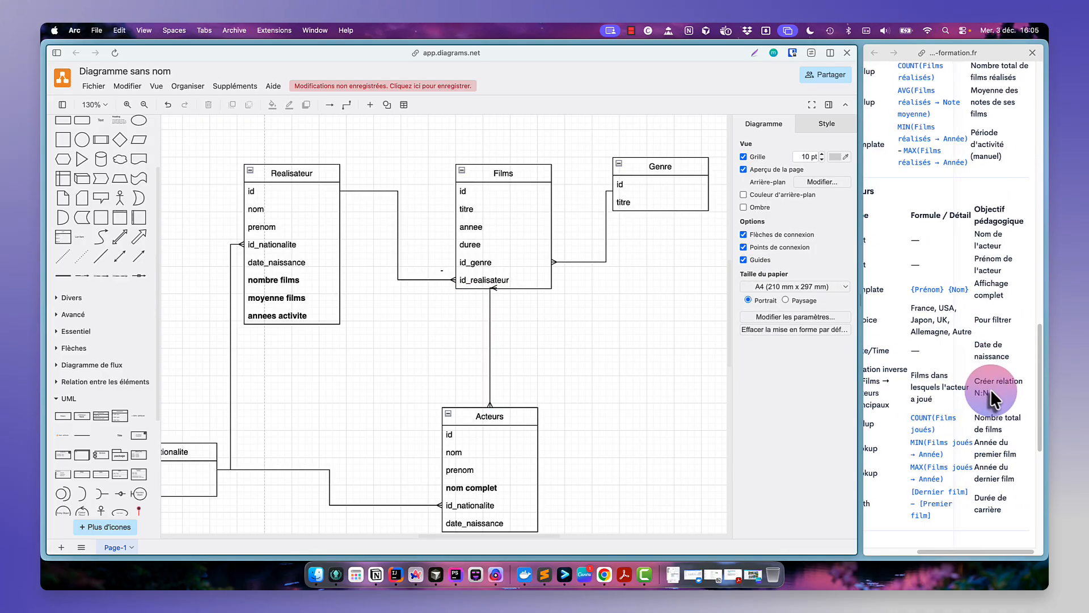
click(960, 400)
drag(959, 393, 971, 393)
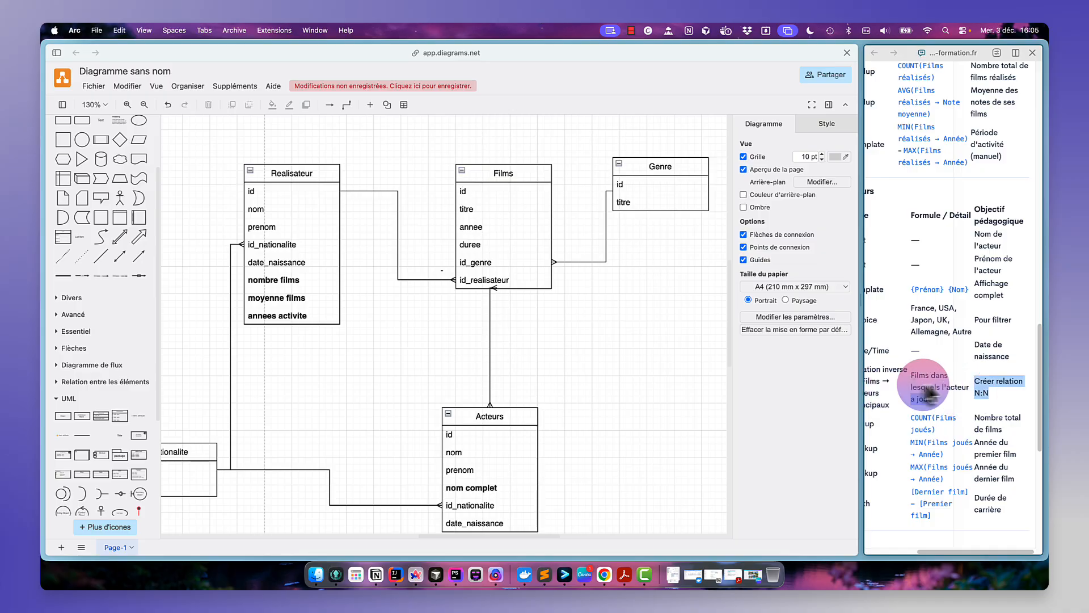
scroll(934, 385, left, 3)
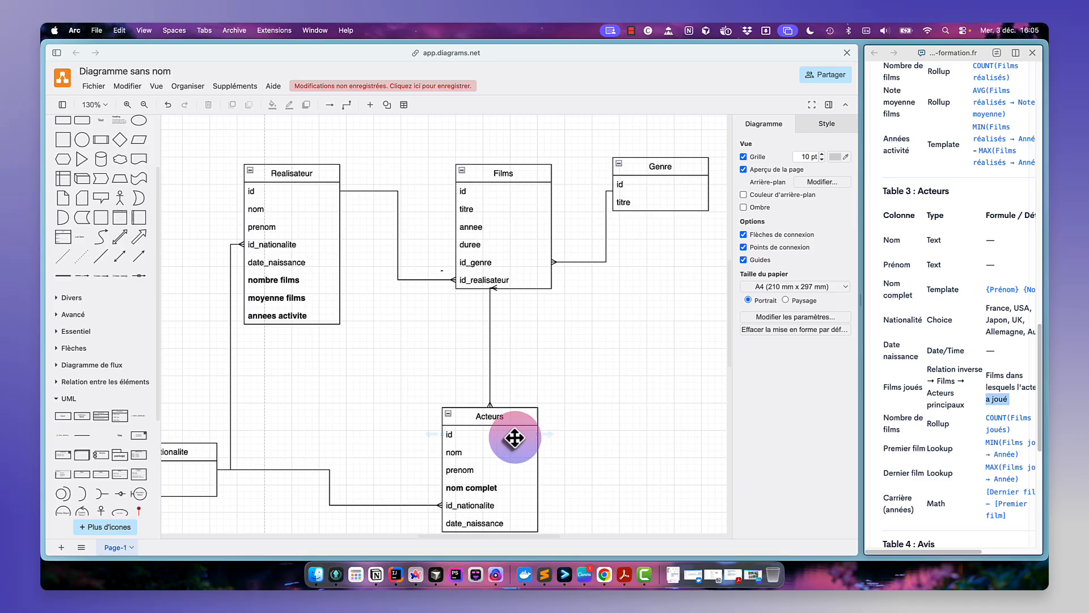
- Straighten the connector between Films and Acteurs into a single vertical line
click(490, 315)
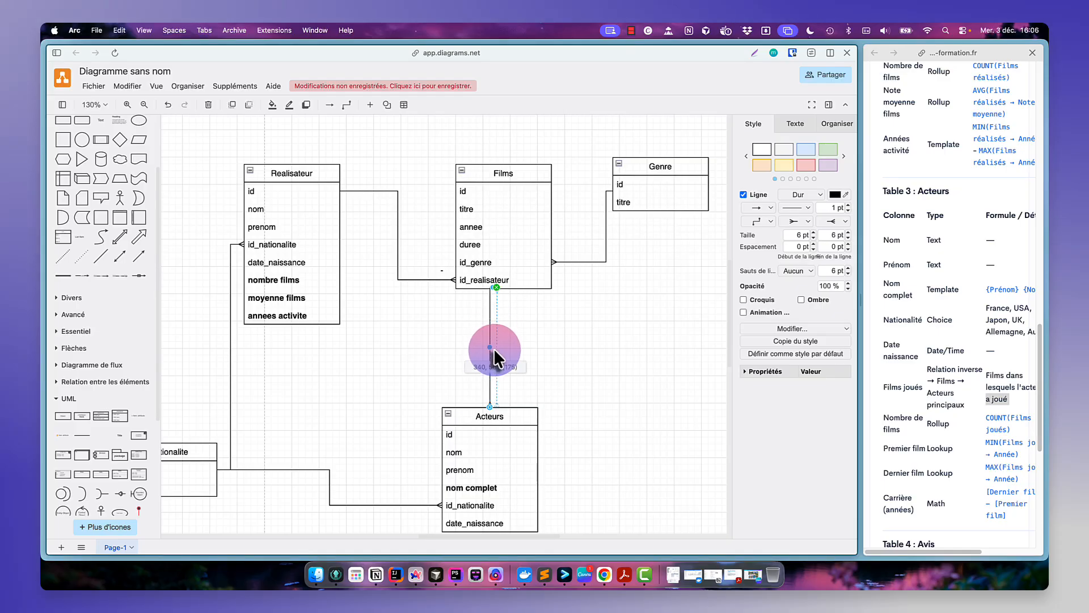
drag(493, 349, 495, 348)
click(539, 345)
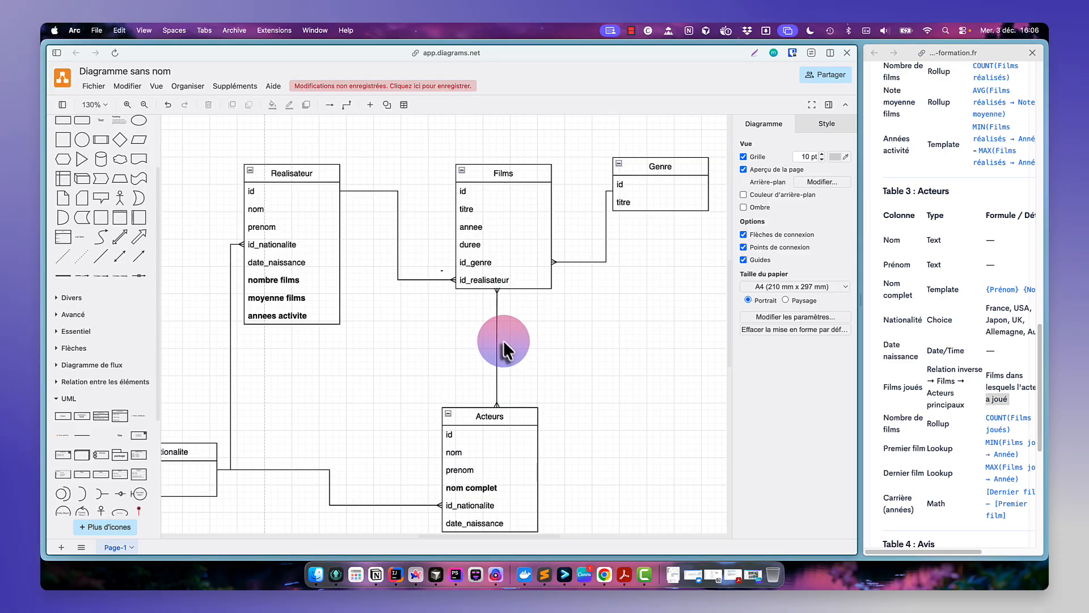
- Insert a UML class table and place it between the Films and Acteurs tables
drag(518, 416, 520, 412)
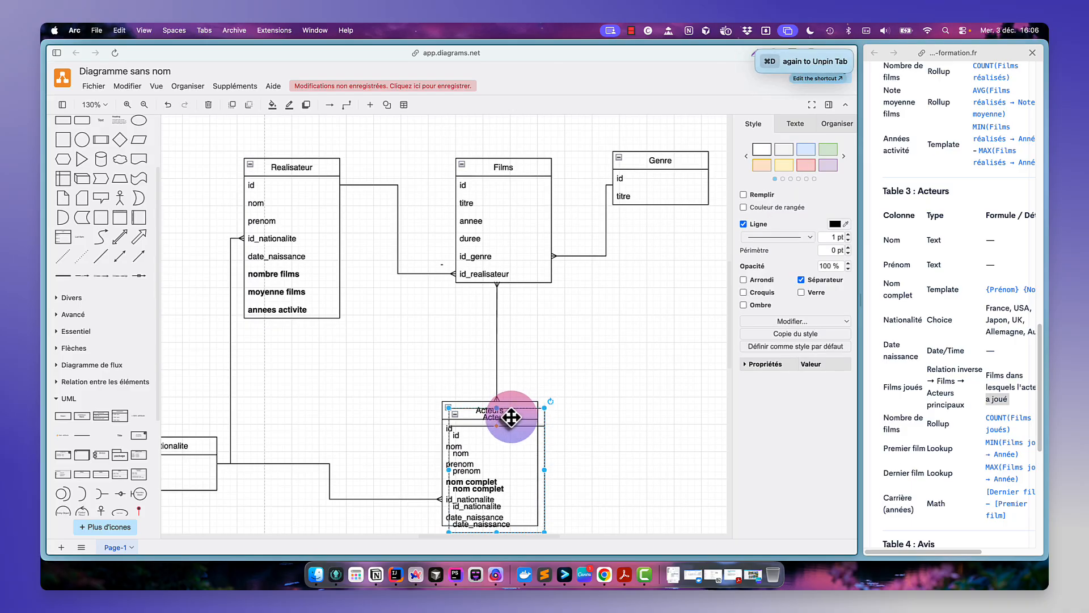
key(Delete)
click(110, 416)
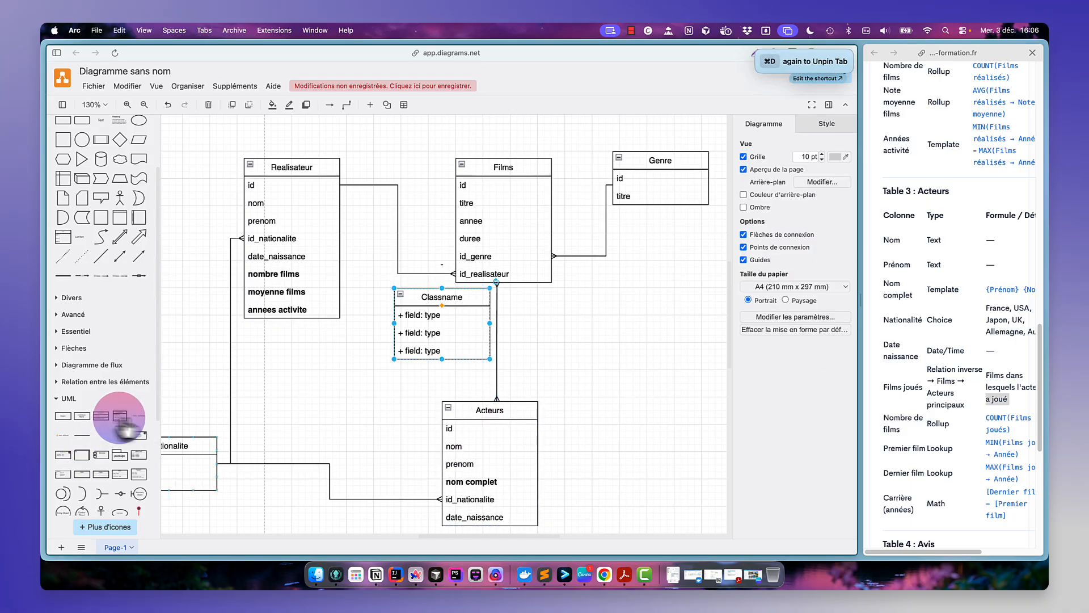
drag(463, 304, 608, 312)
- Name the new table Films_Acteurs and set its fields to id, id_film and id_acteur
double_click(601, 310)
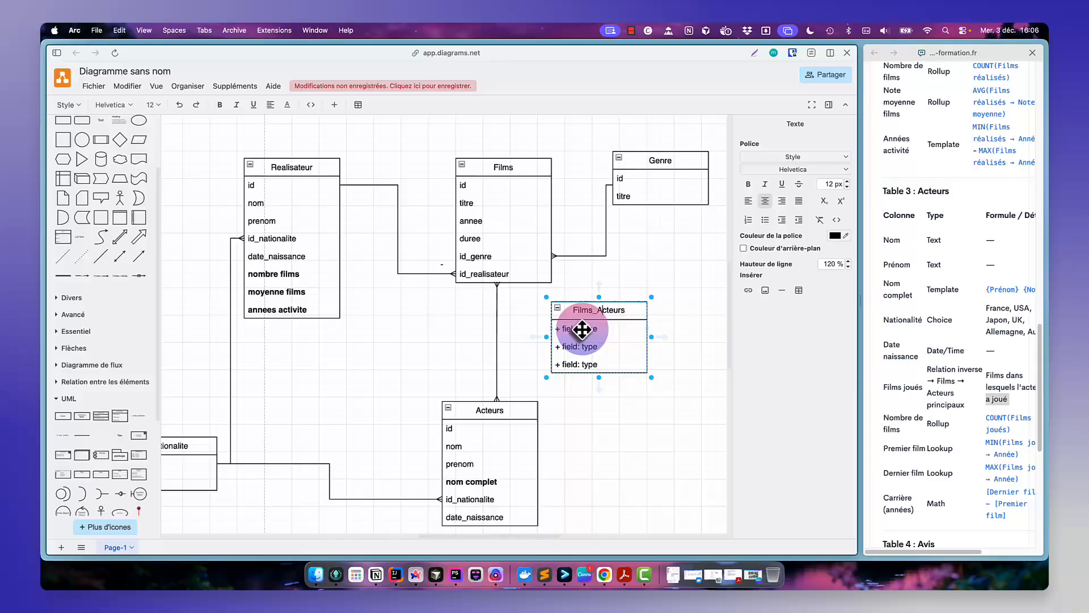
click(581, 329)
text(id)
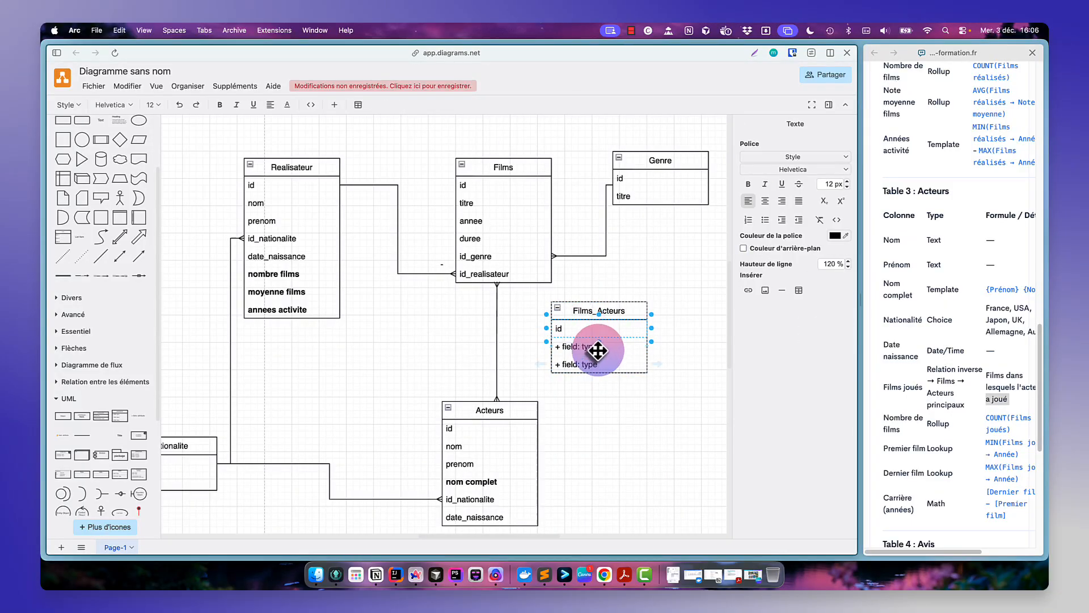
double_click(598, 351)
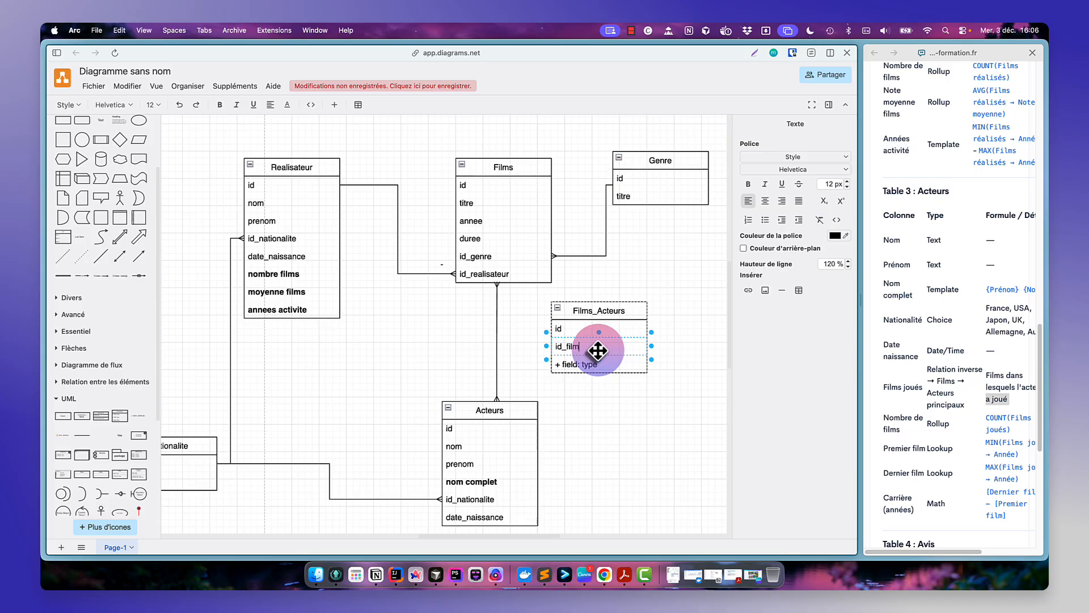
text(id_film)
double_click(584, 365)
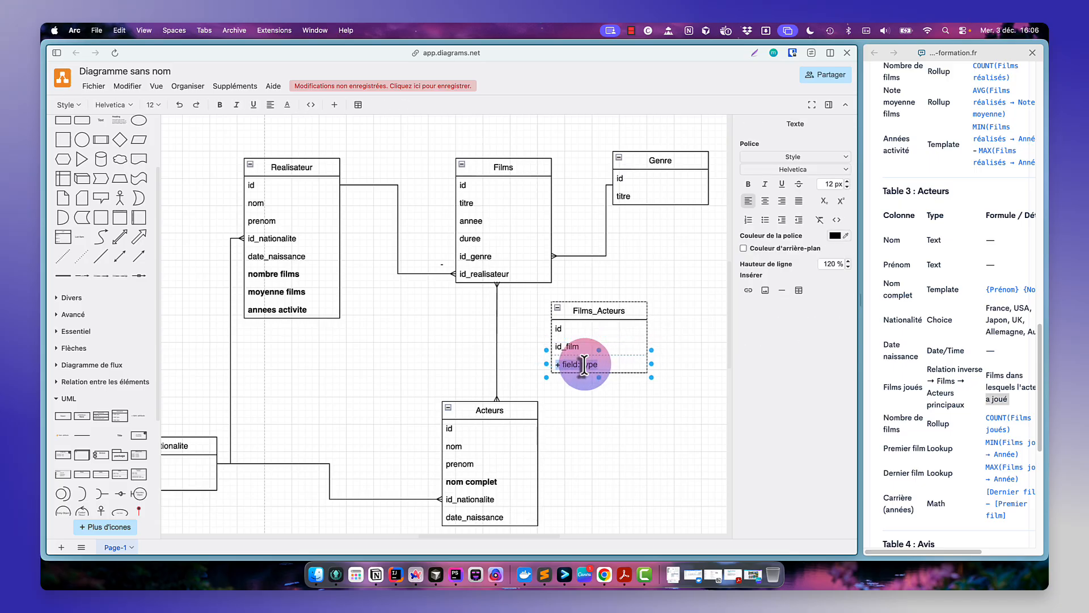
text(id_acteur)
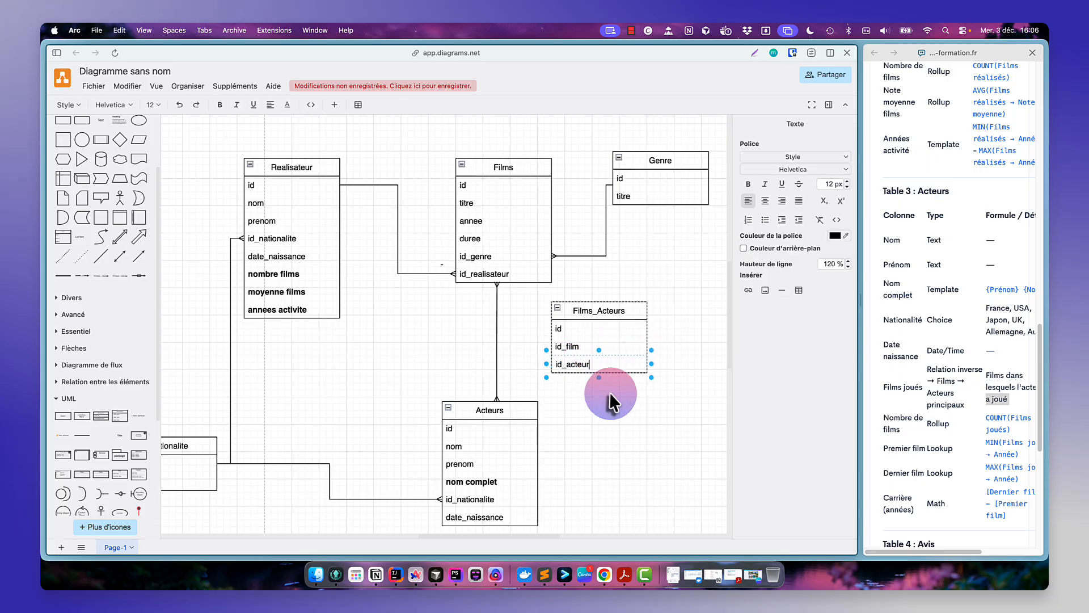
click(607, 400)
- Connect Films' id to Films_Acteurs' id_film and Acteurs' id to Films_Acteurs' id_acteur
drag(598, 311, 639, 304)
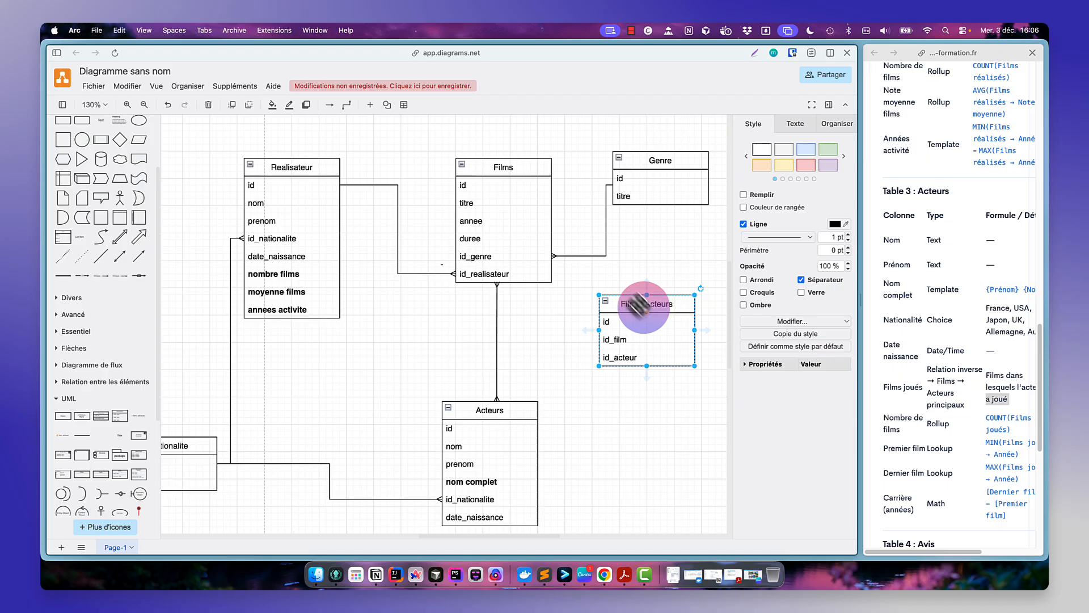
click(530, 188)
drag(566, 182, 617, 342)
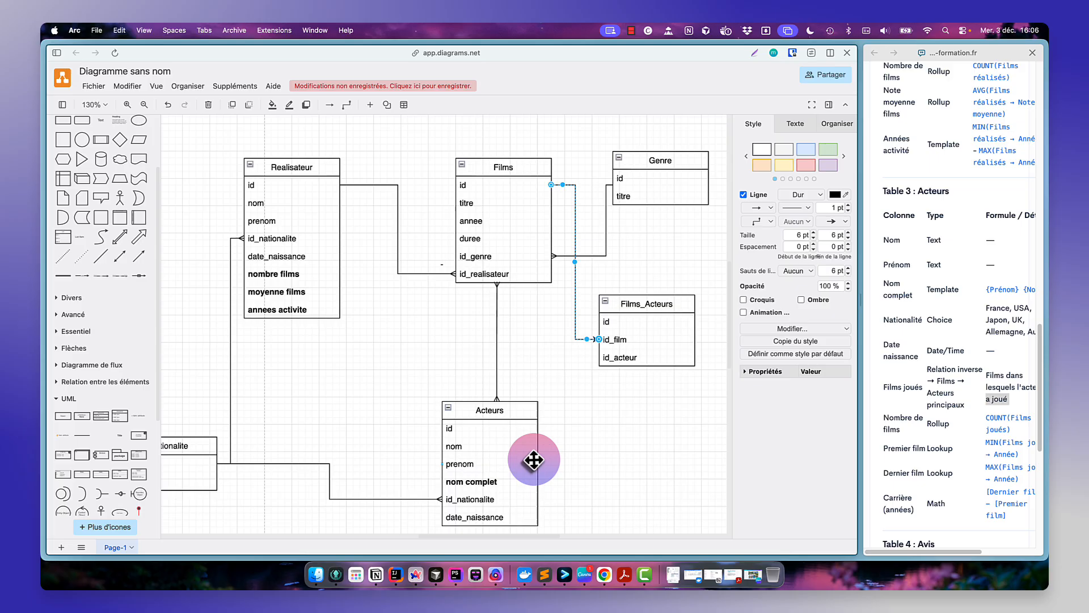
click(533, 429)
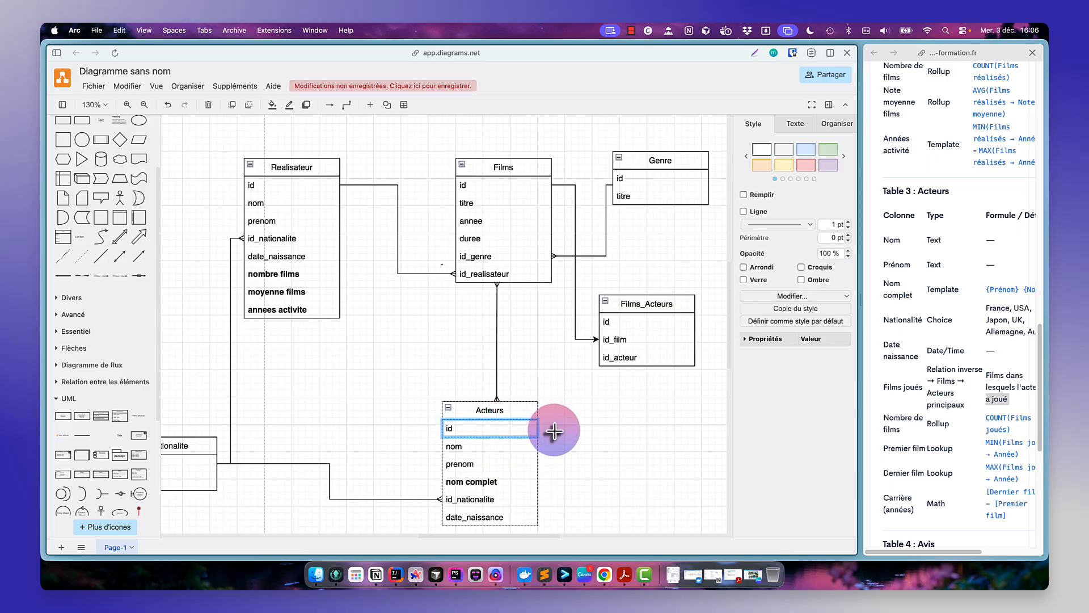
drag(546, 429, 611, 353)
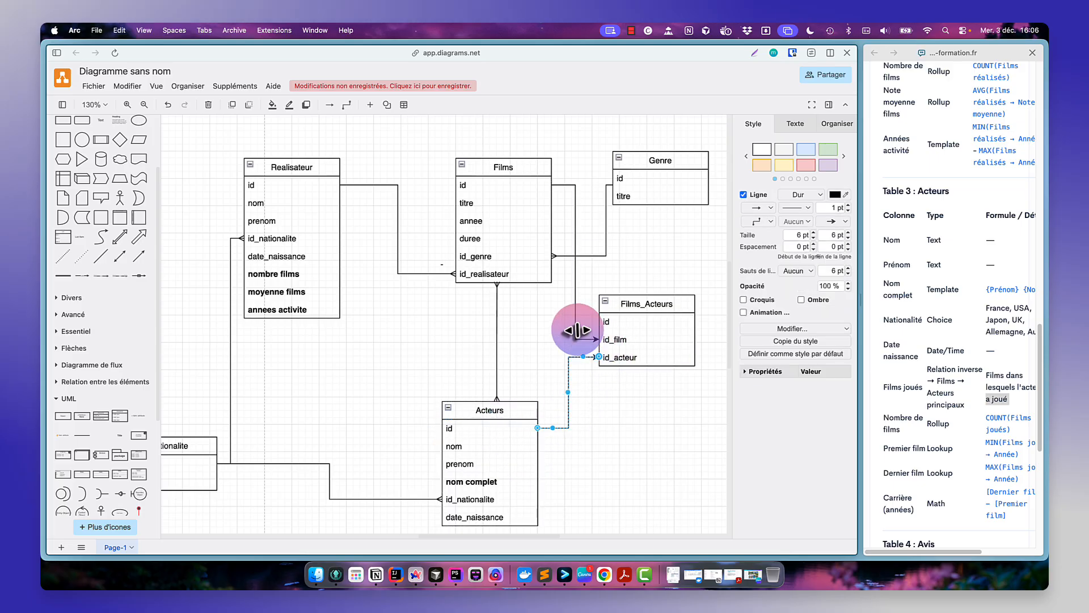
- Give both connectors a crow's foot end where they meet the Films_Acteurs table
click(833, 218)
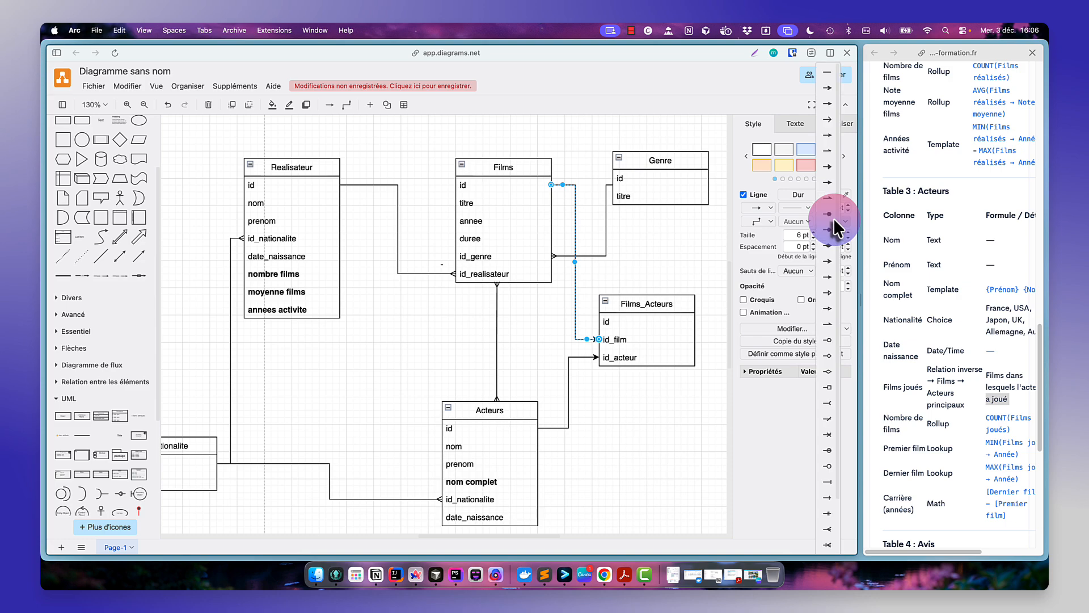
click(828, 529)
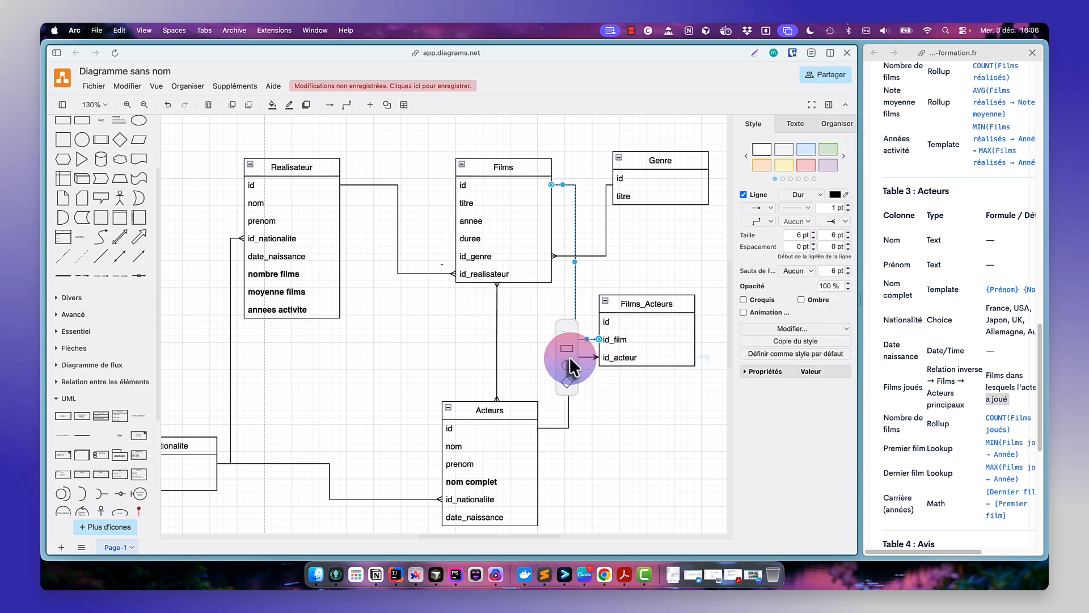
click(571, 359)
key(super+z)
click(569, 390)
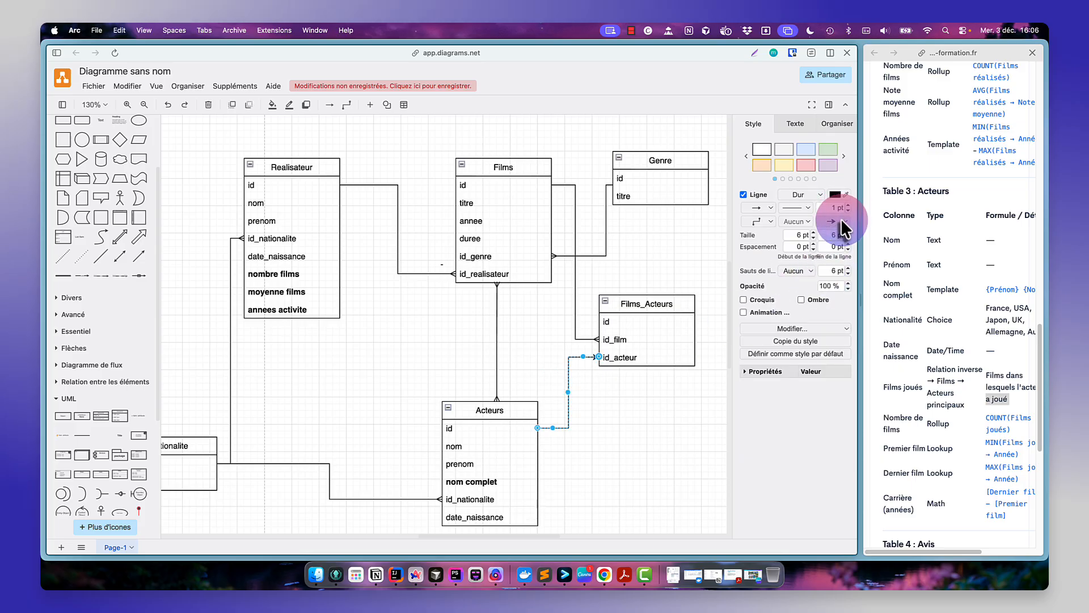
click(841, 219)
click(827, 517)
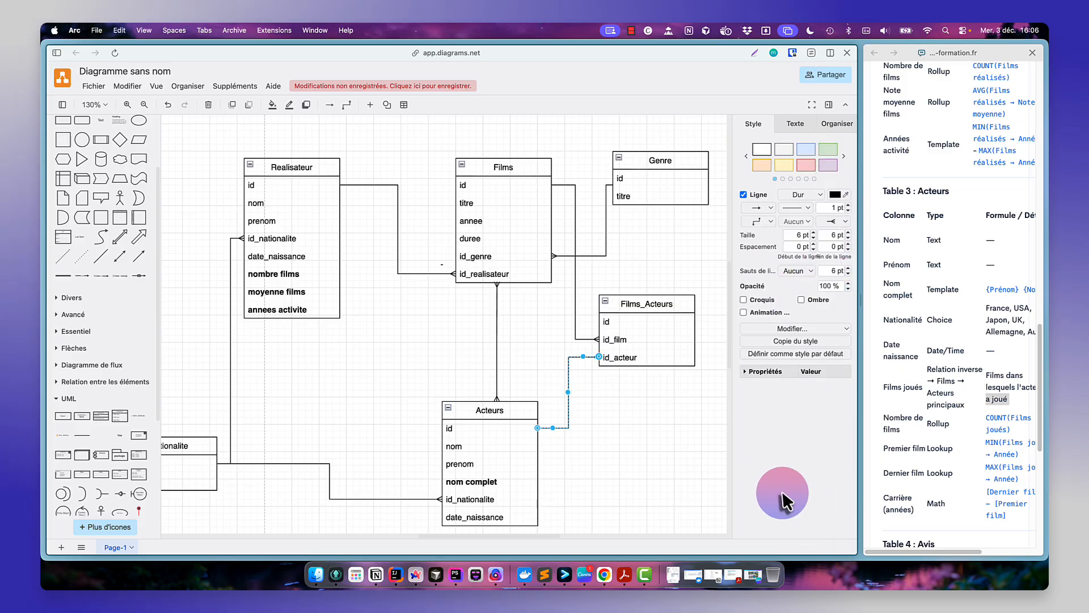
click(640, 416)
- Make the connector between Films and Acteurs dashed
click(498, 319)
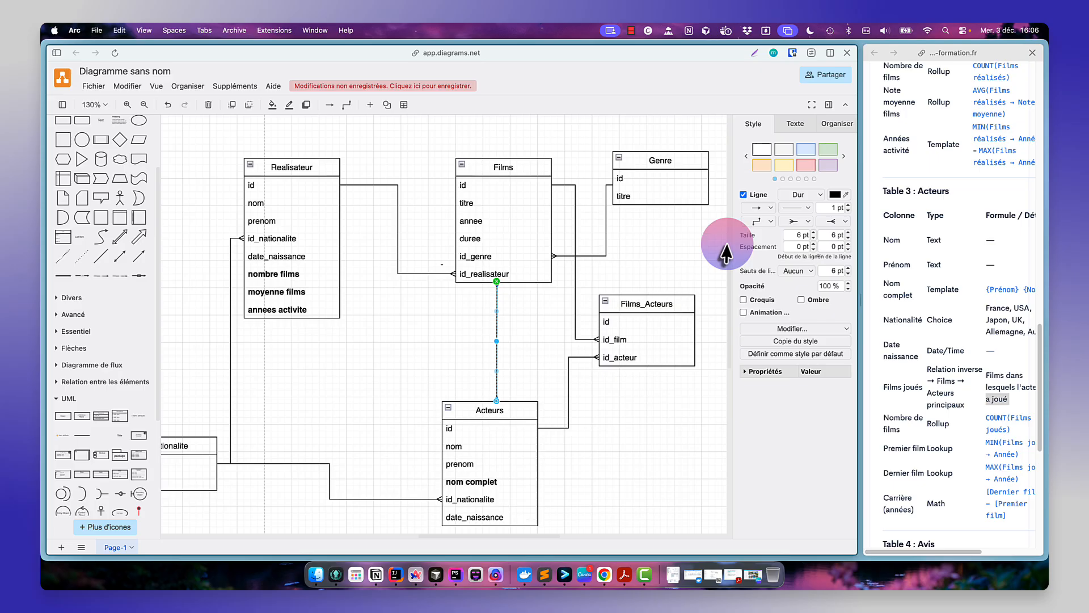
click(797, 208)
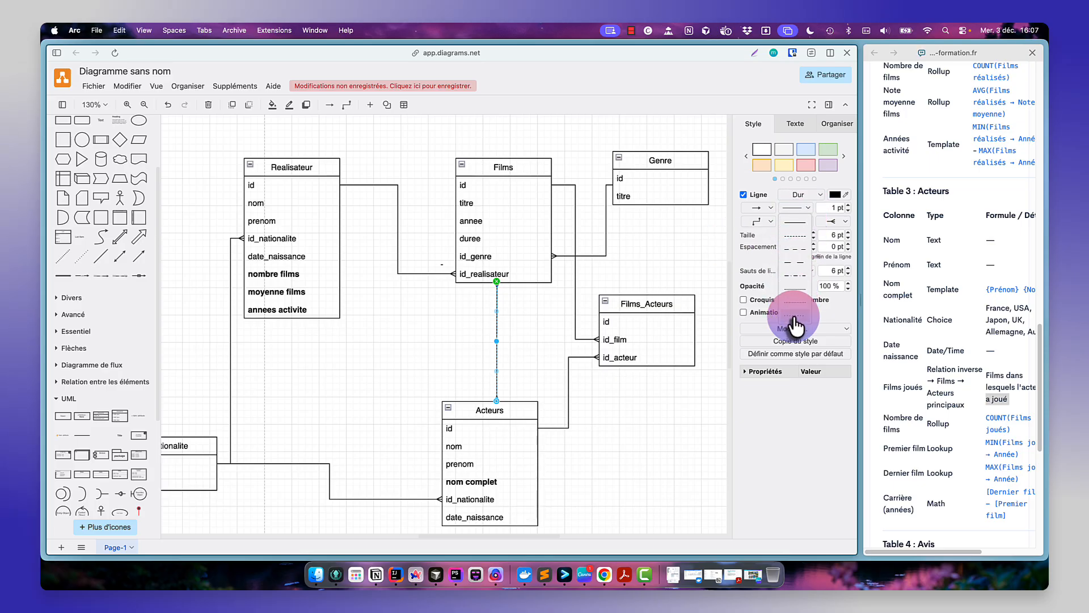
click(799, 249)
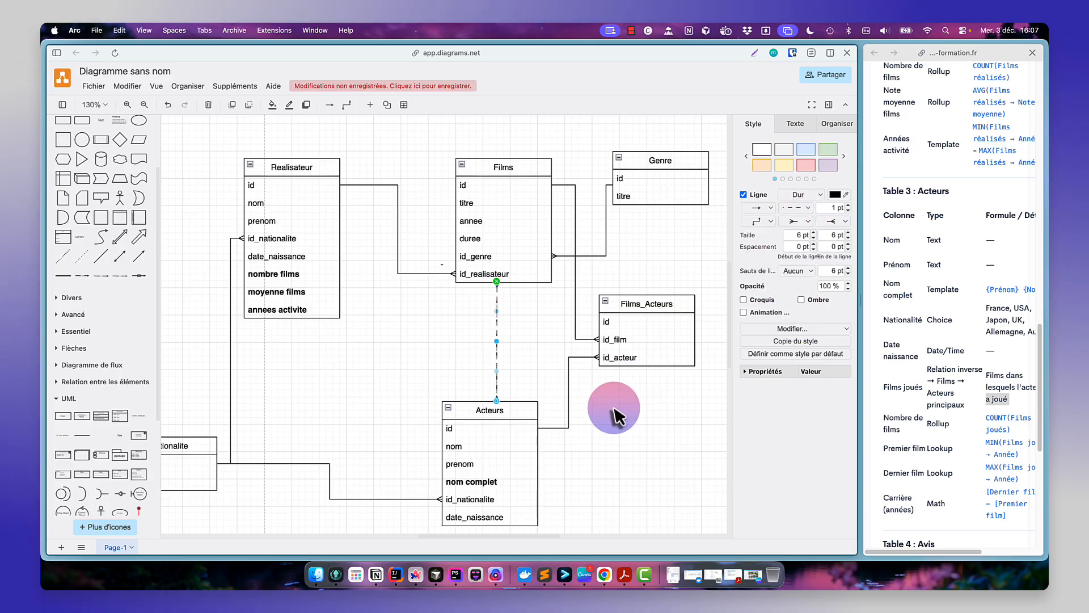
click(614, 408)
- Move the Films_Acteurs table slightly left
scroll(613, 407, down, 2)
scroll(612, 407, down, 1)
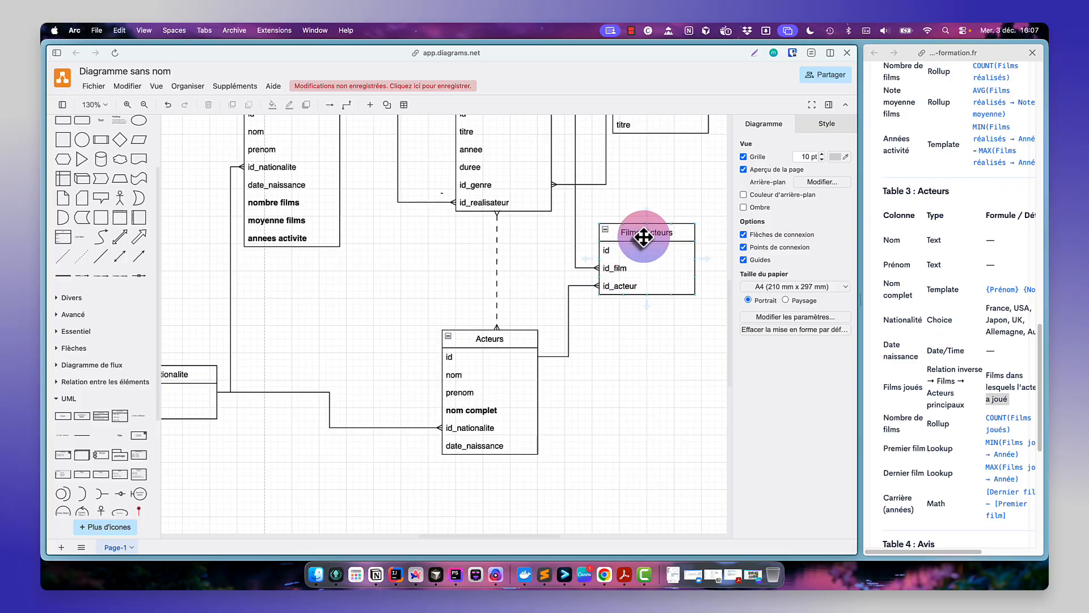
drag(643, 237, 628, 235)
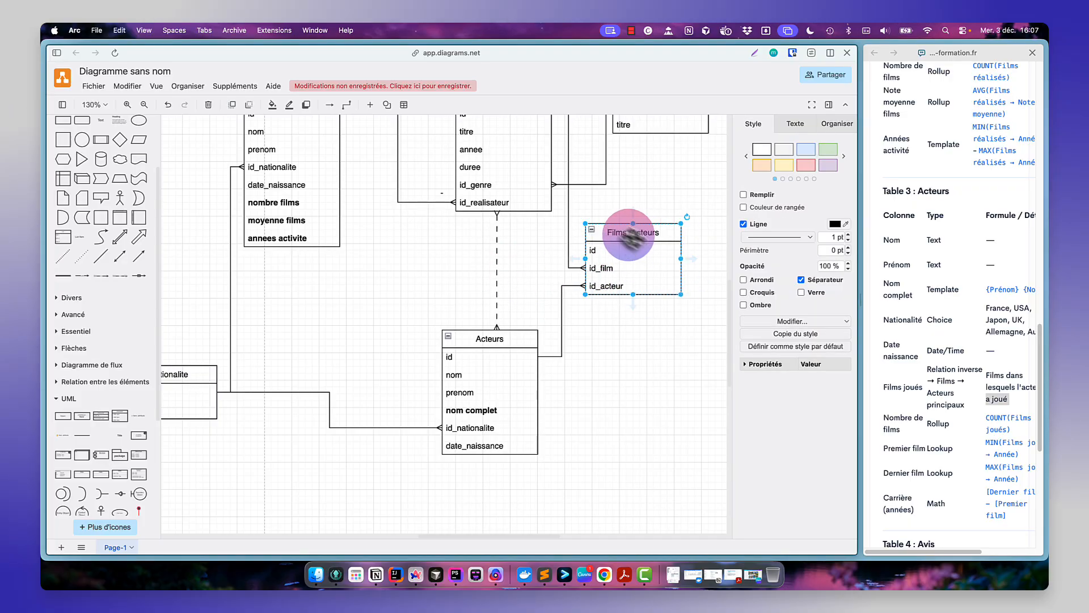
click(649, 369)
scroll(652, 325, up, 3)
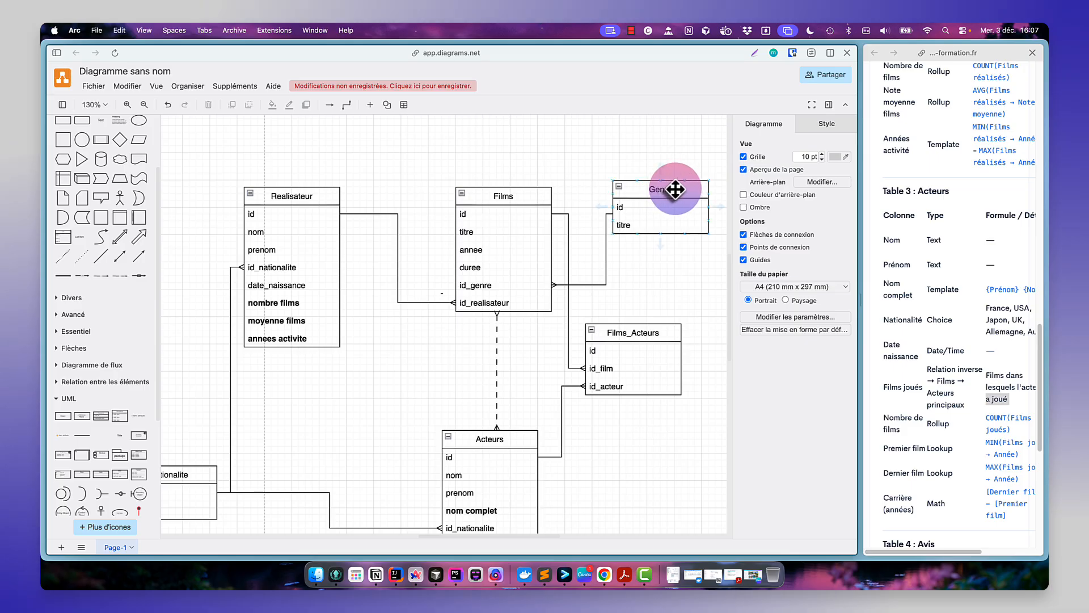
- Move the Genre table up-left above Realisateur and move the Realisateur table to the right of Films
scroll(673, 257, down, 2)
scroll(674, 256, up, 1)
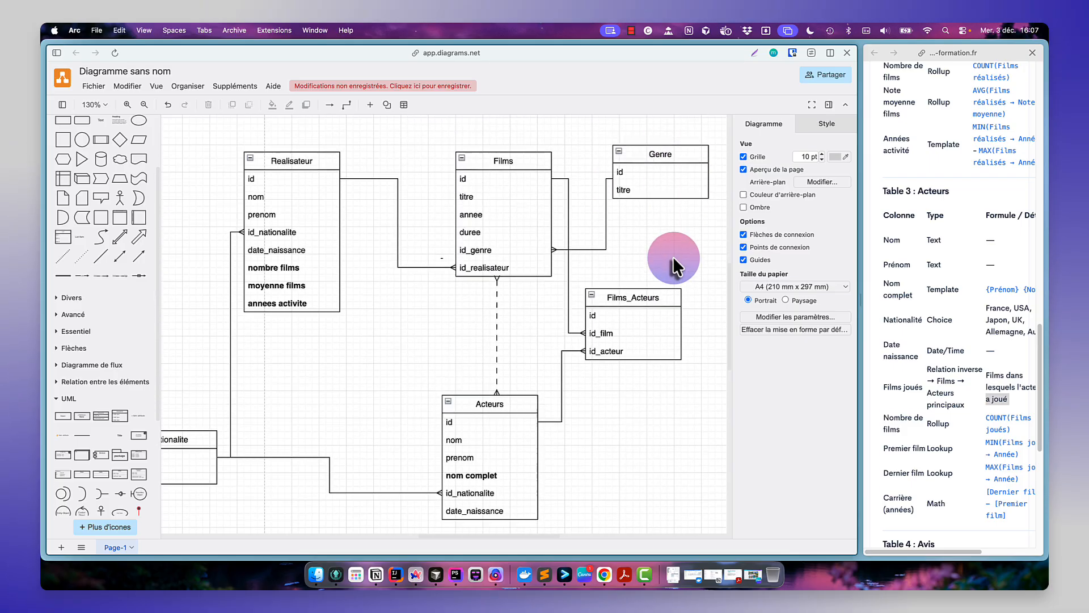
scroll(673, 257, up, 1)
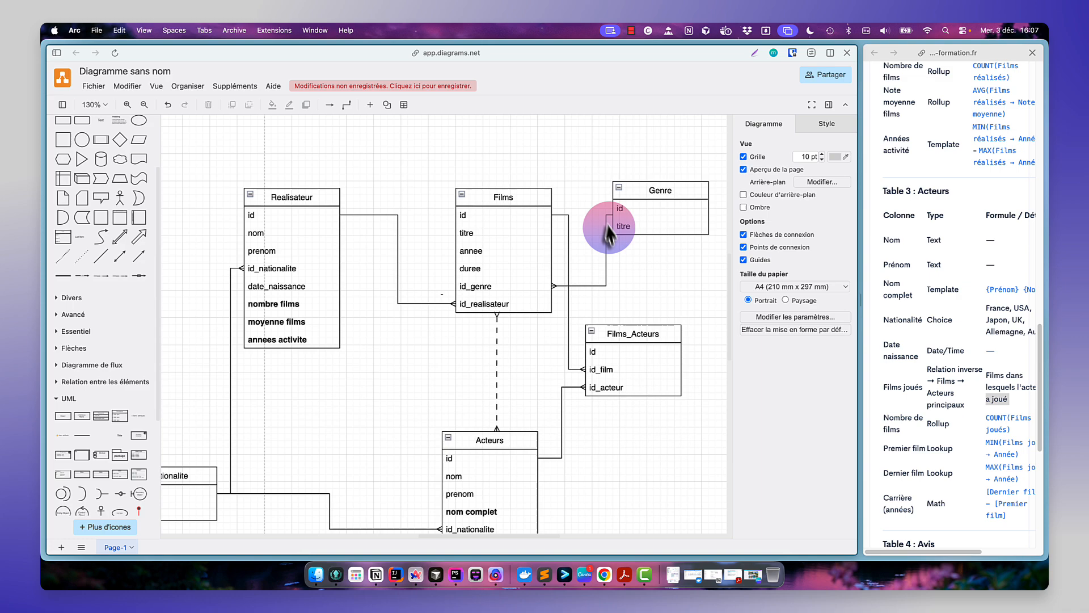
drag(656, 190, 431, 149)
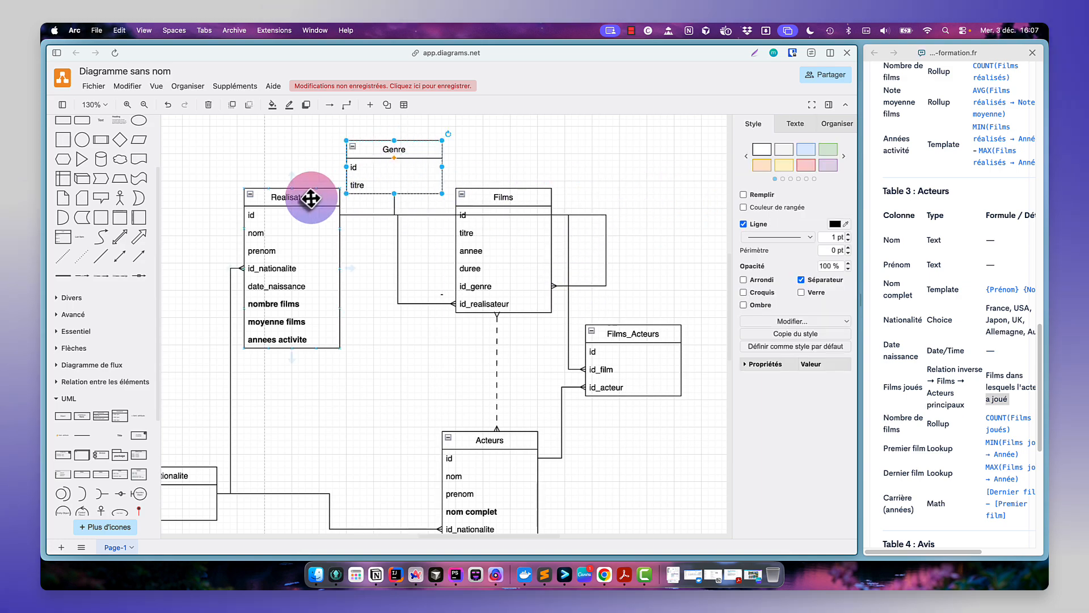
drag(311, 198, 696, 203)
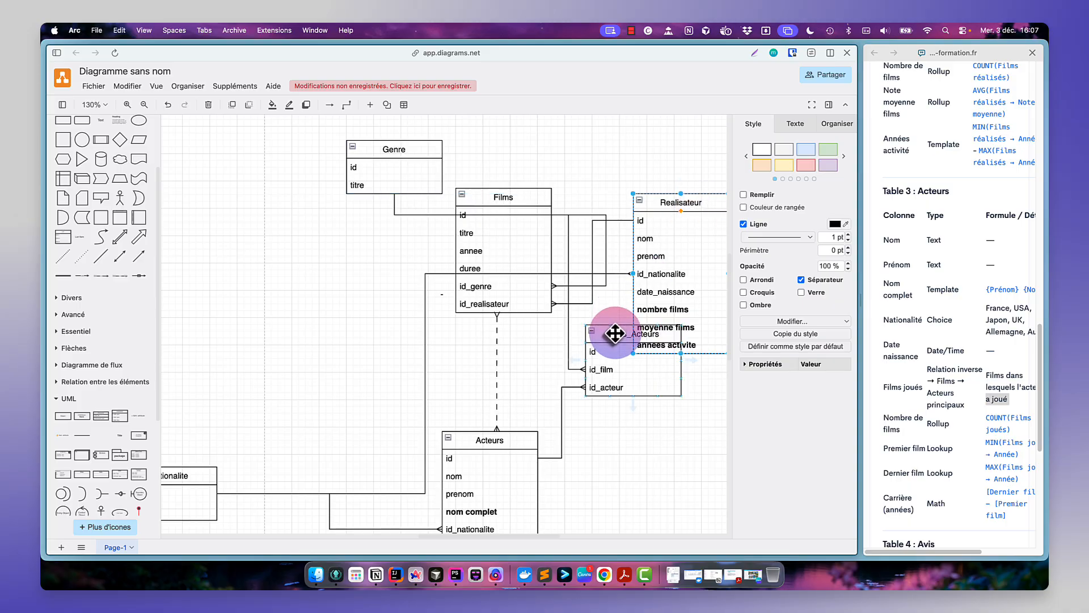
- Move the Acteurs and Nationalite tables to the right and reposition the Realisateur table beside Films
scroll(374, 431, down, 2)
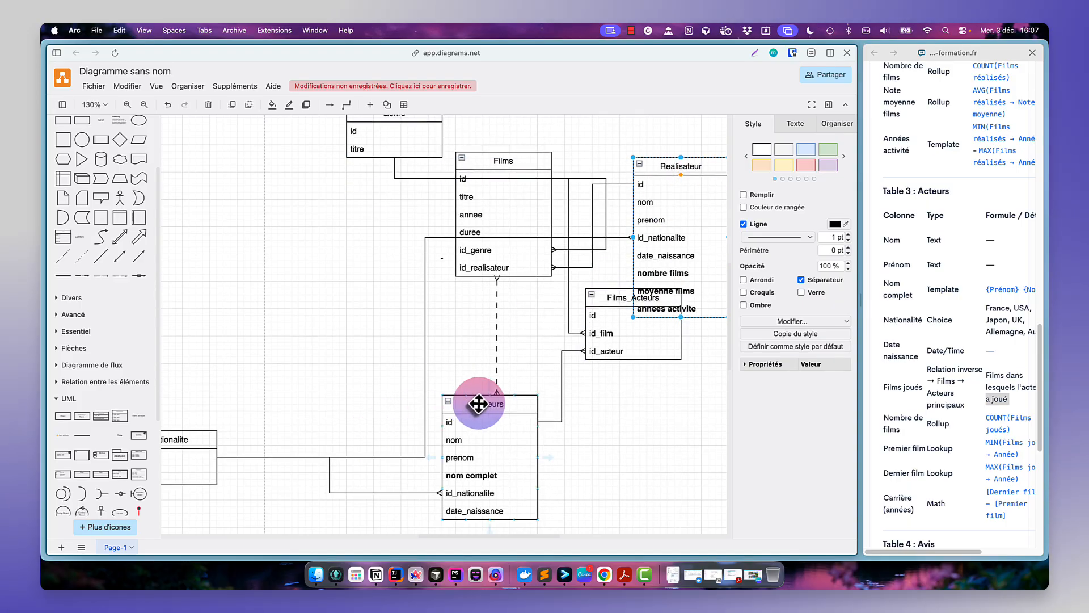
drag(479, 403, 676, 413)
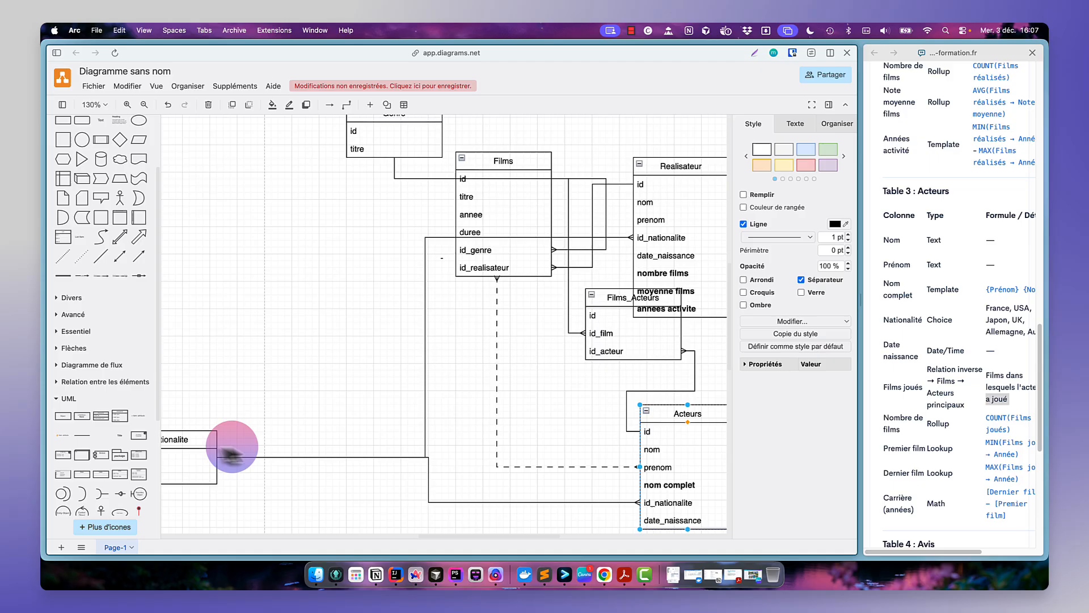
drag(231, 447, 662, 313)
drag(427, 165, 494, 165)
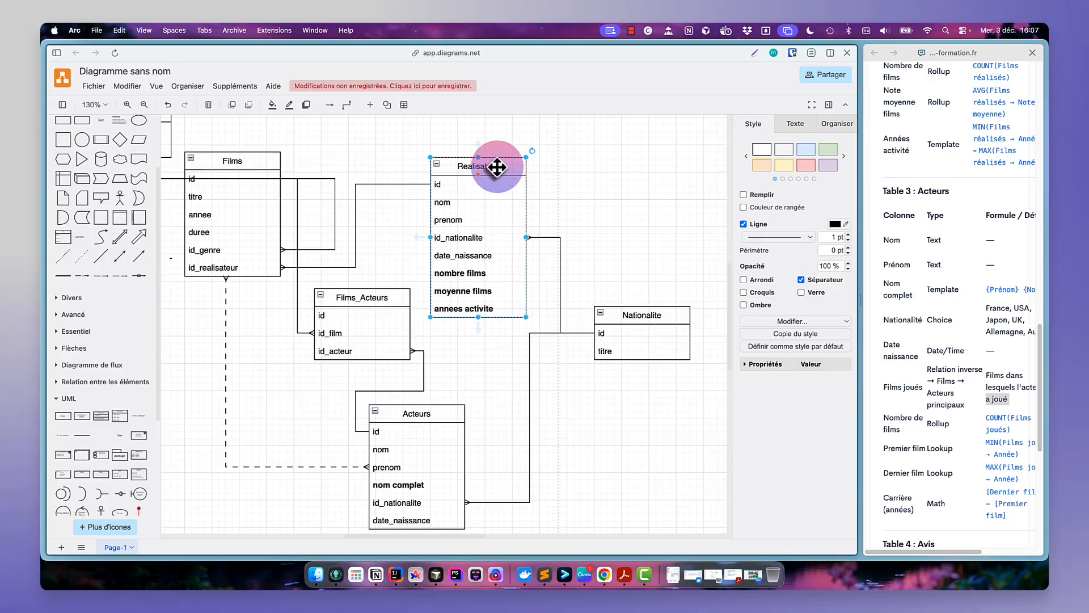
- Shift the Acteurs table slightly right and nudge the Films_Acteurs table down
drag(430, 415, 492, 408)
click(518, 357)
drag(355, 297, 352, 306)
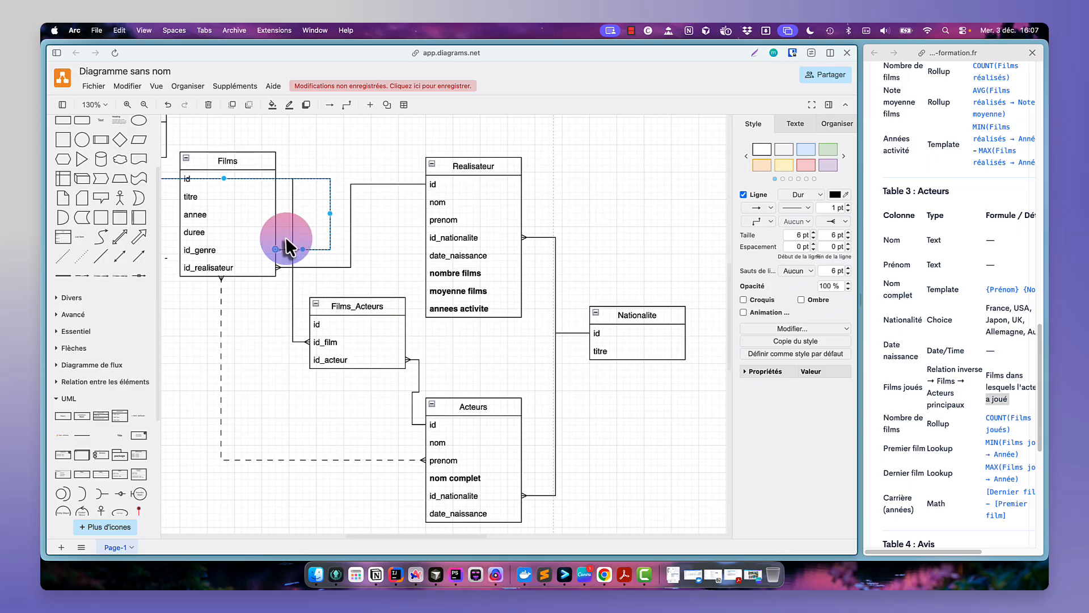
- Move the Genre table left of Films and reroute its connector to Films' id_genre row
scroll(285, 237, left, 5)
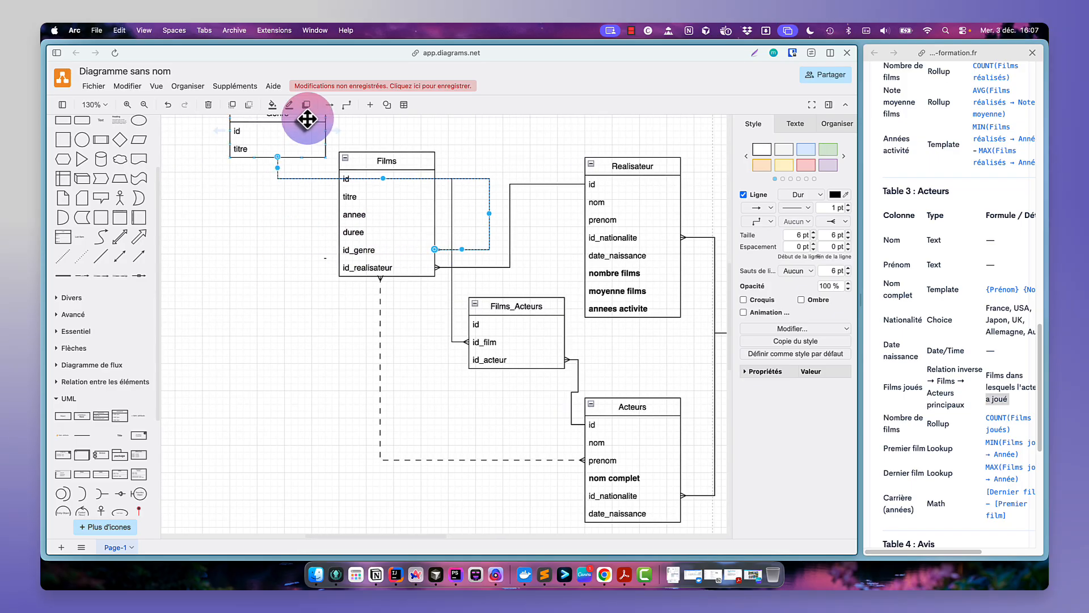
drag(309, 123, 241, 187)
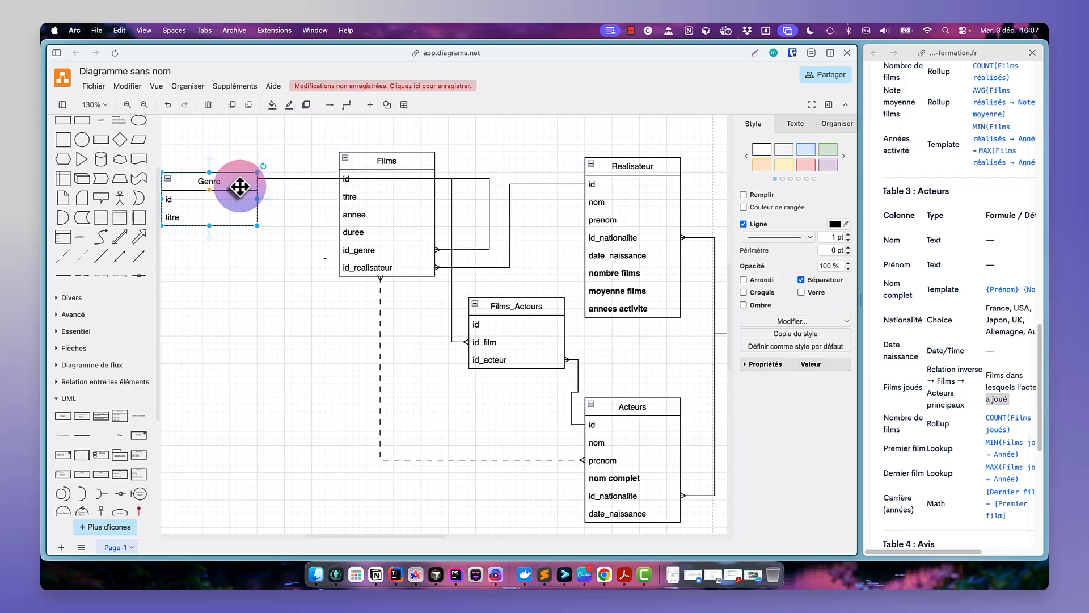
click(488, 225)
drag(488, 225, 276, 200)
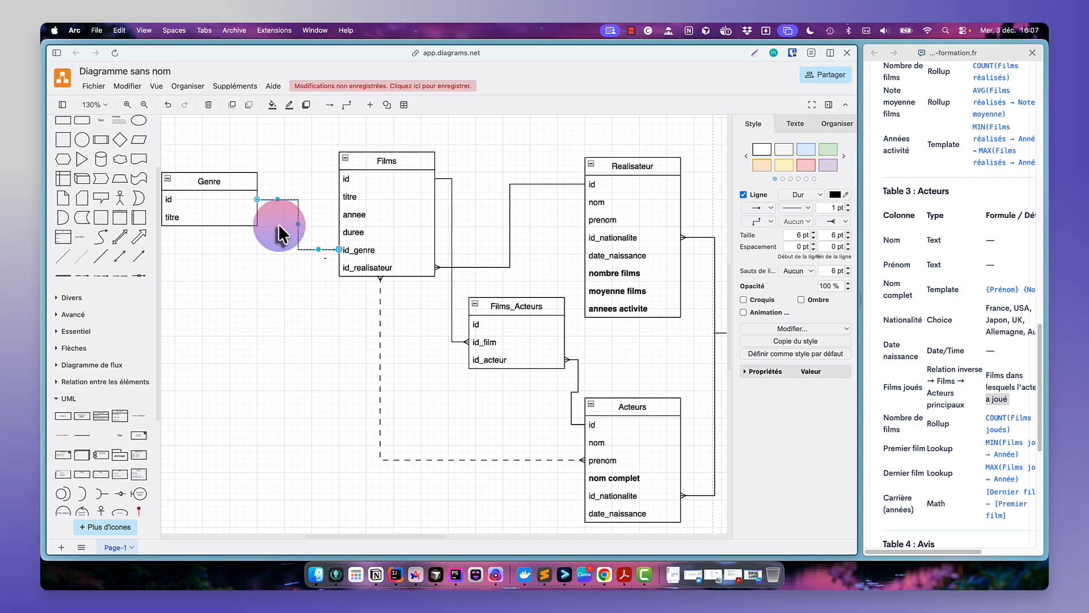
click(284, 248)
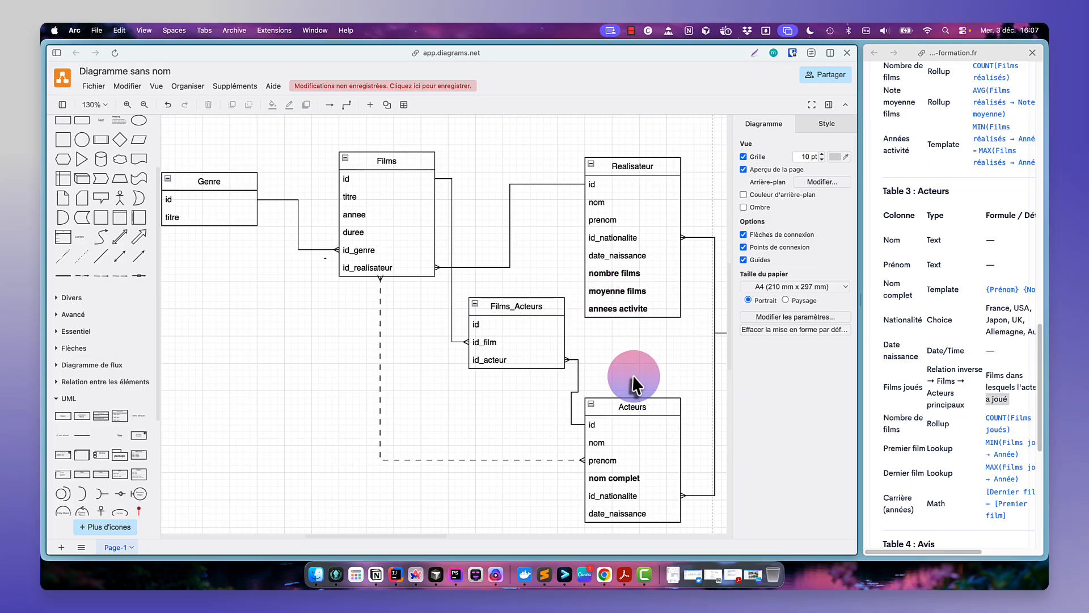
- Line up Films_Acteurs and Acteurs in a row to the right of Films, moving Realisateur out of the way
scroll(633, 381, down, 3)
scroll(633, 375, up, 3)
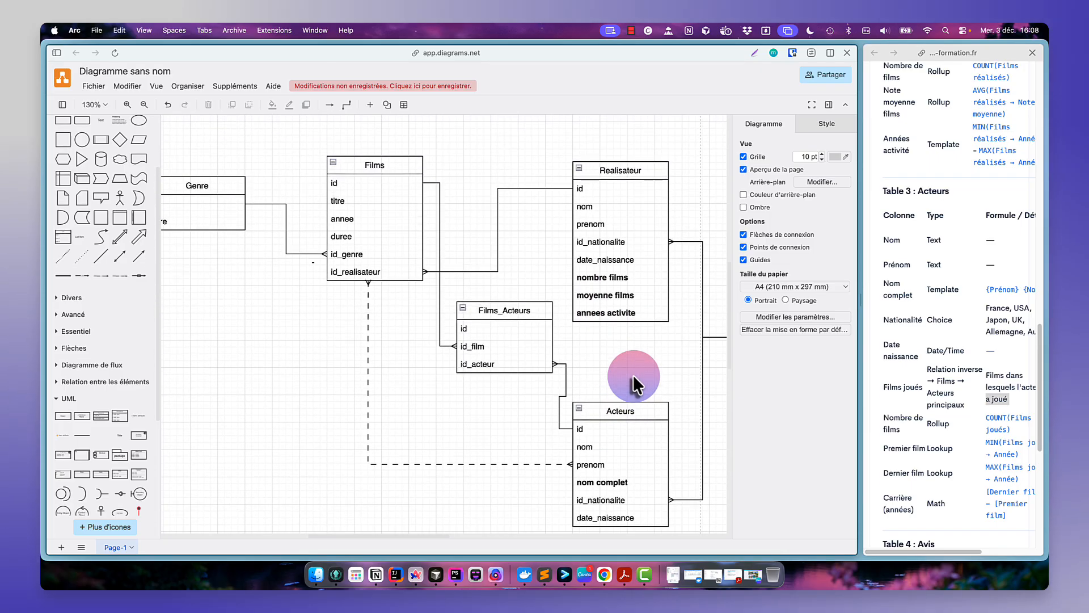
click(632, 169)
drag(632, 168, 630, 497)
drag(529, 306, 547, 184)
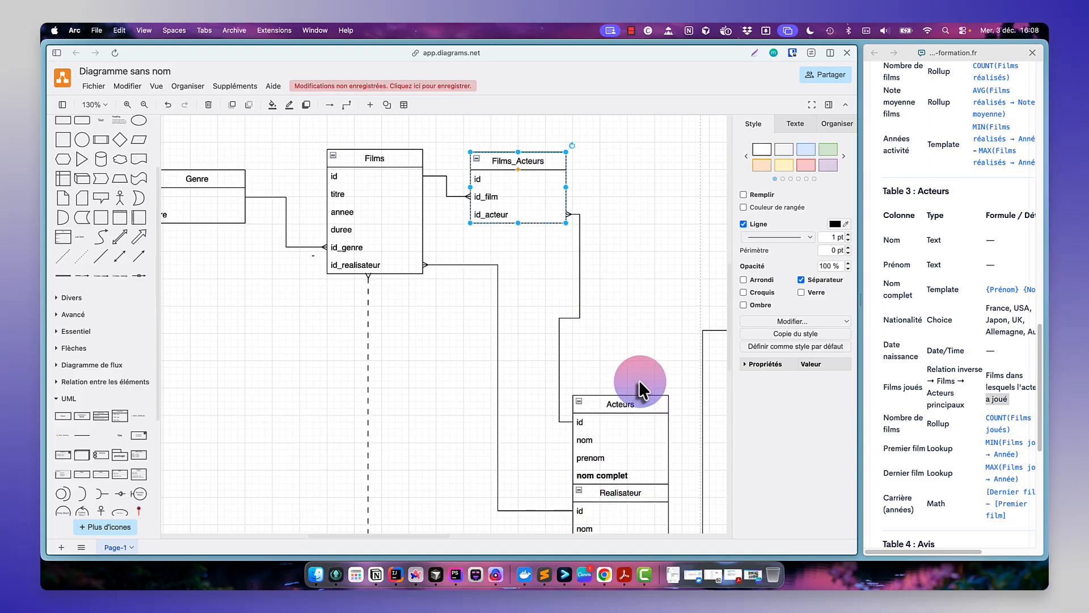
drag(639, 389, 643, 160)
- Move the Realisateur table below Films
click(531, 397)
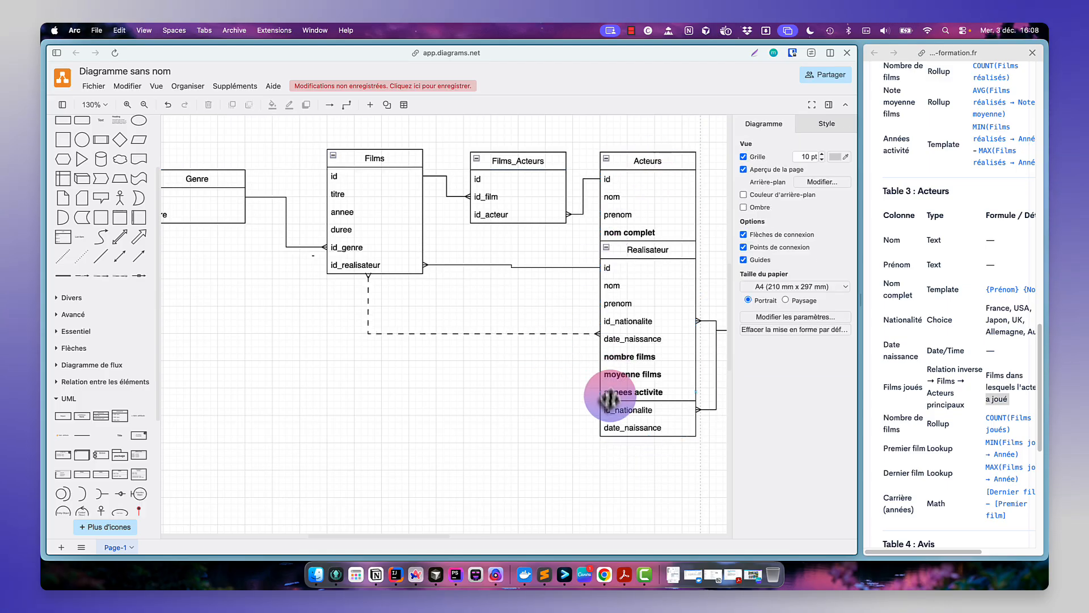
click(624, 343)
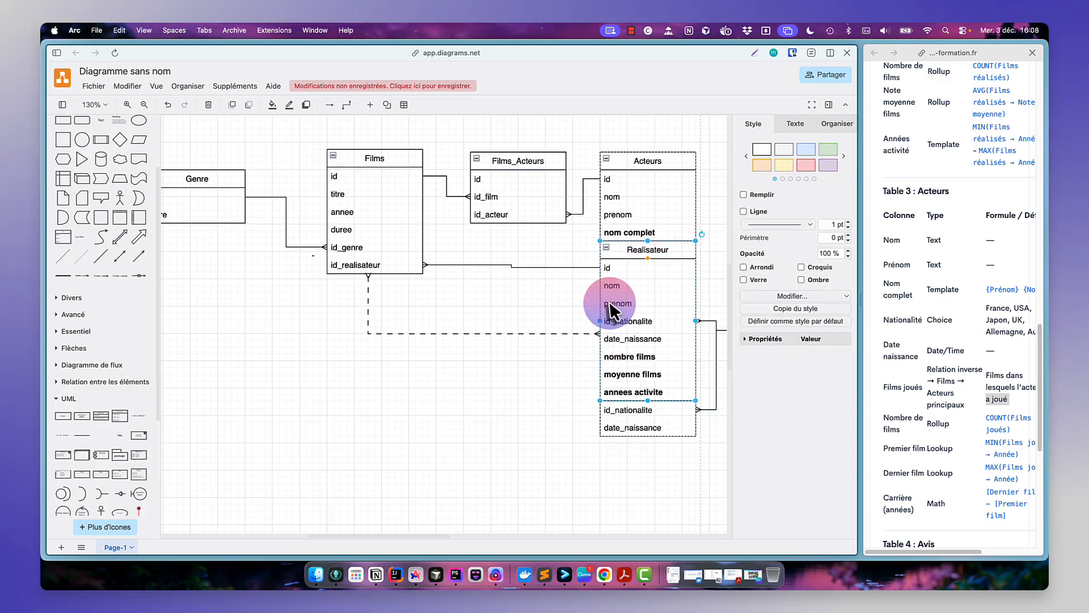
drag(611, 311, 494, 377)
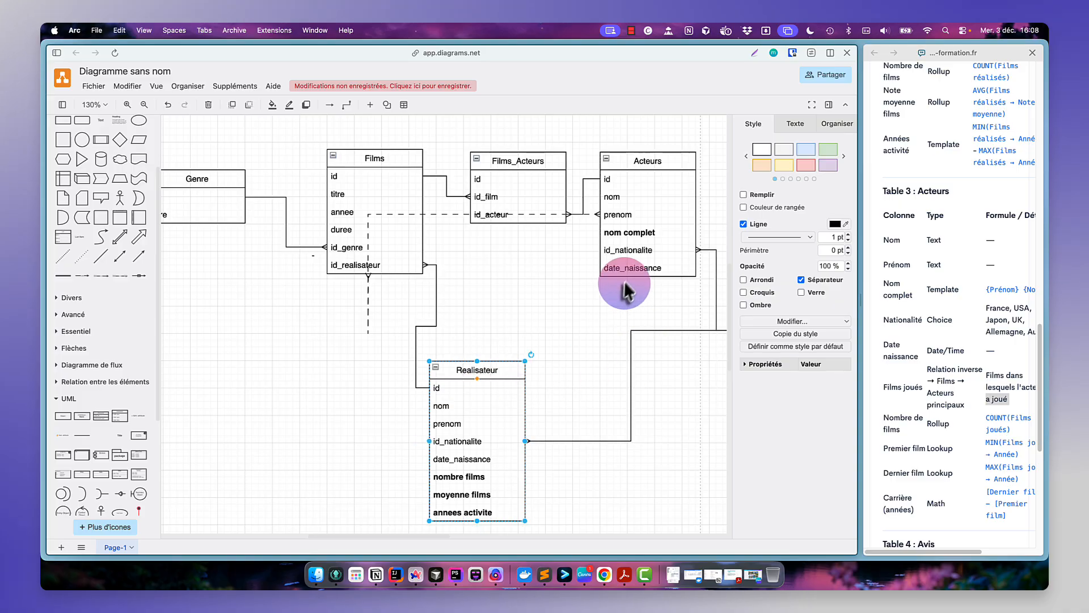
- Delete the dashed connector between Films and Acteurs
click(591, 316)
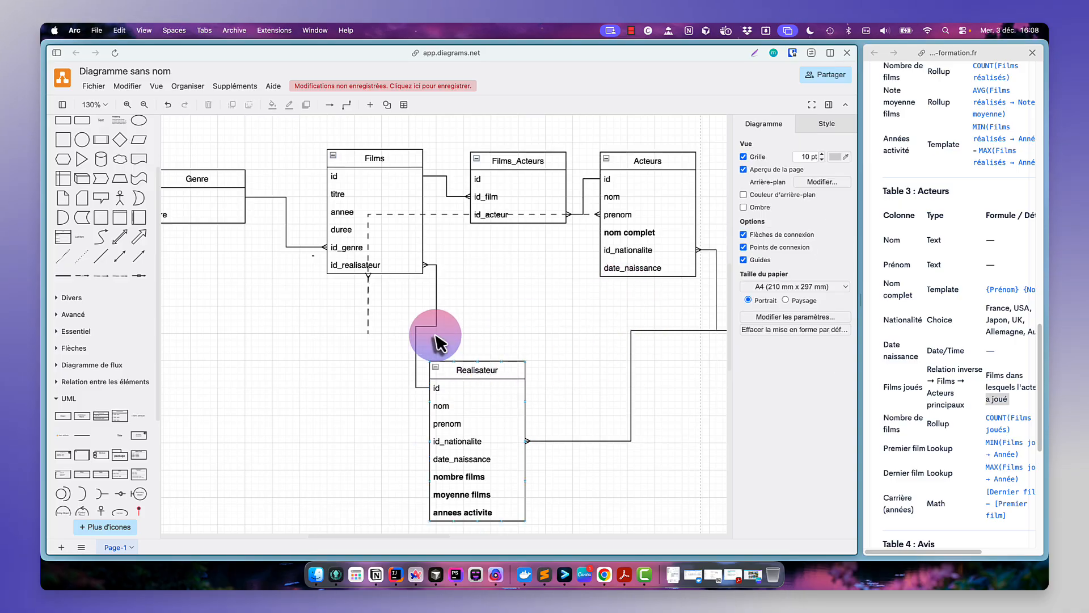
click(368, 303)
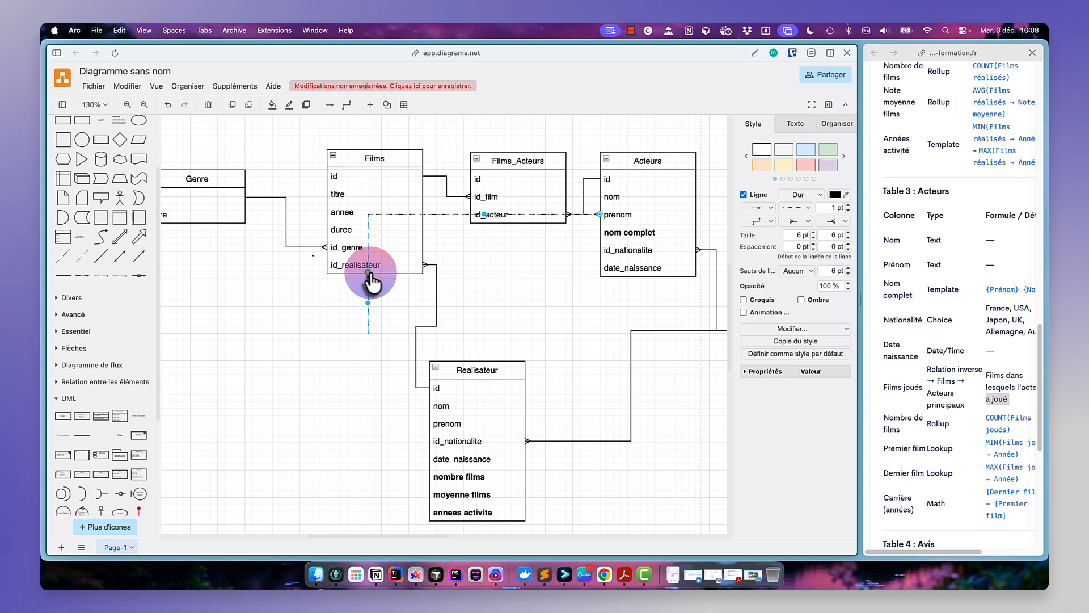
drag(370, 277, 481, 276)
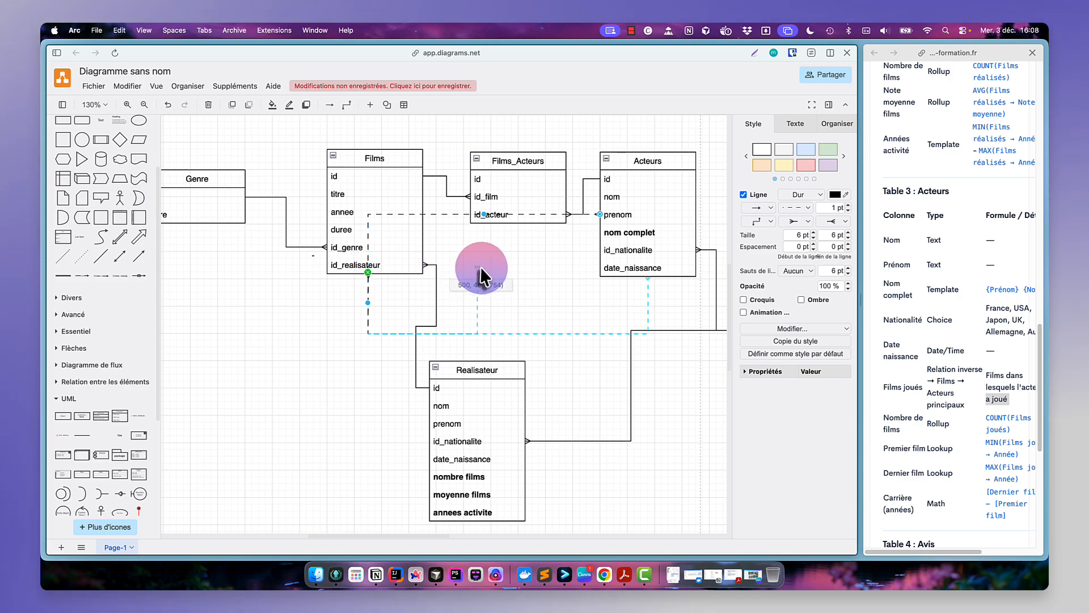
key(Delete)
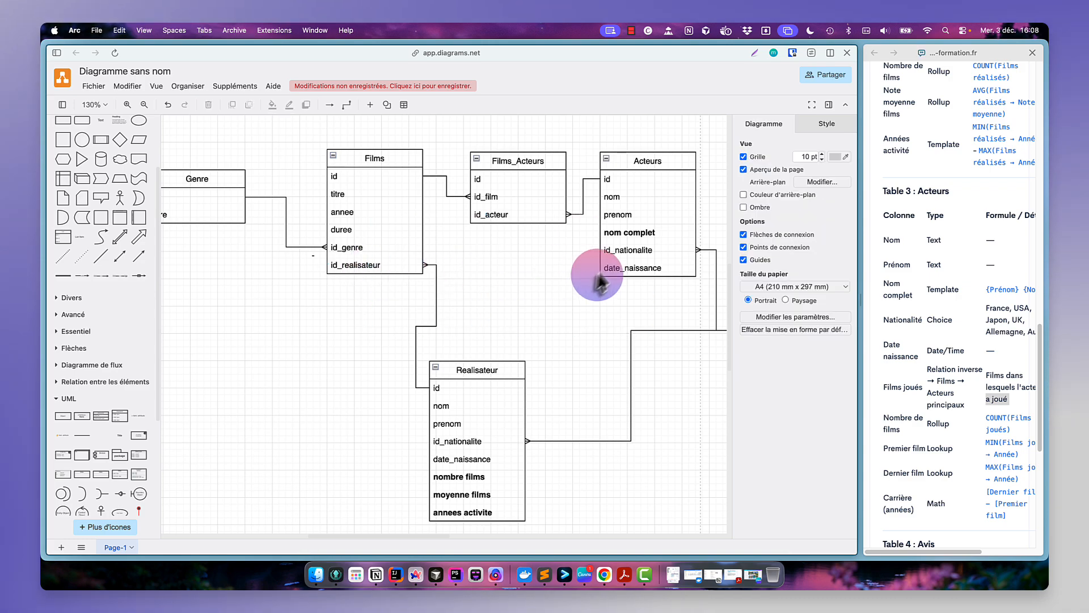
- Move Realisateur up next to Films and raise the Films_Acteurs table slightly
drag(483, 372, 527, 314)
click(684, 410)
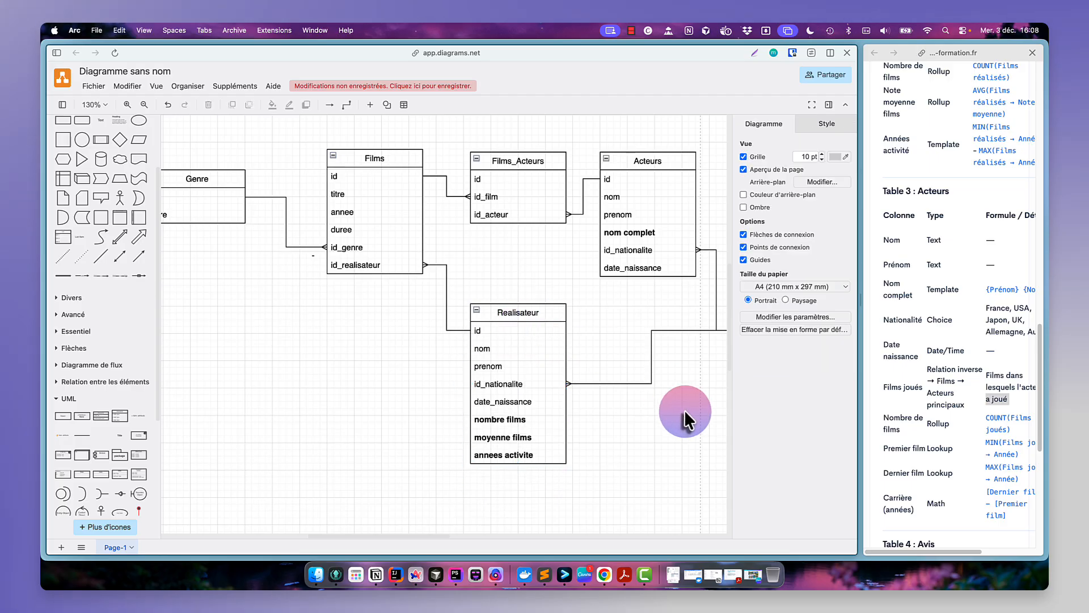
scroll(683, 411, down, 3)
scroll(683, 411, down, 1)
scroll(683, 411, right, 3)
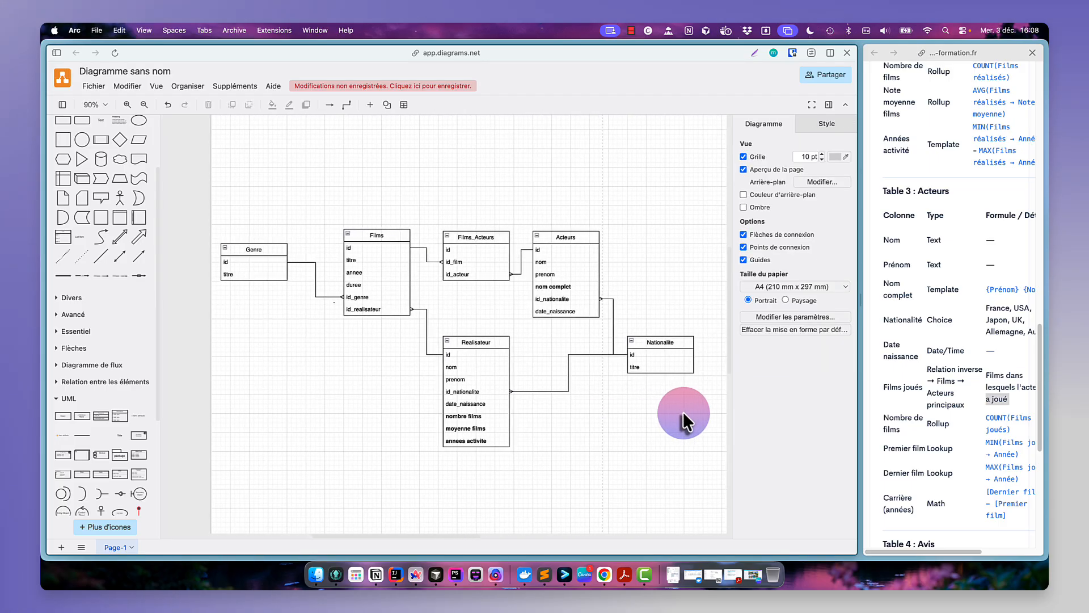
click(481, 241)
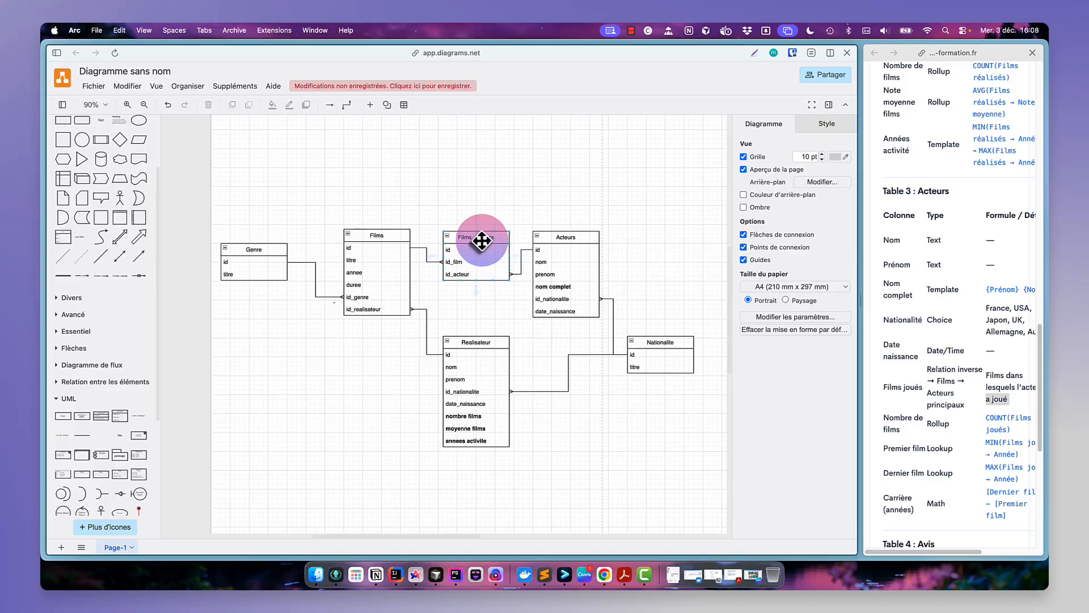
drag(481, 241, 481, 228)
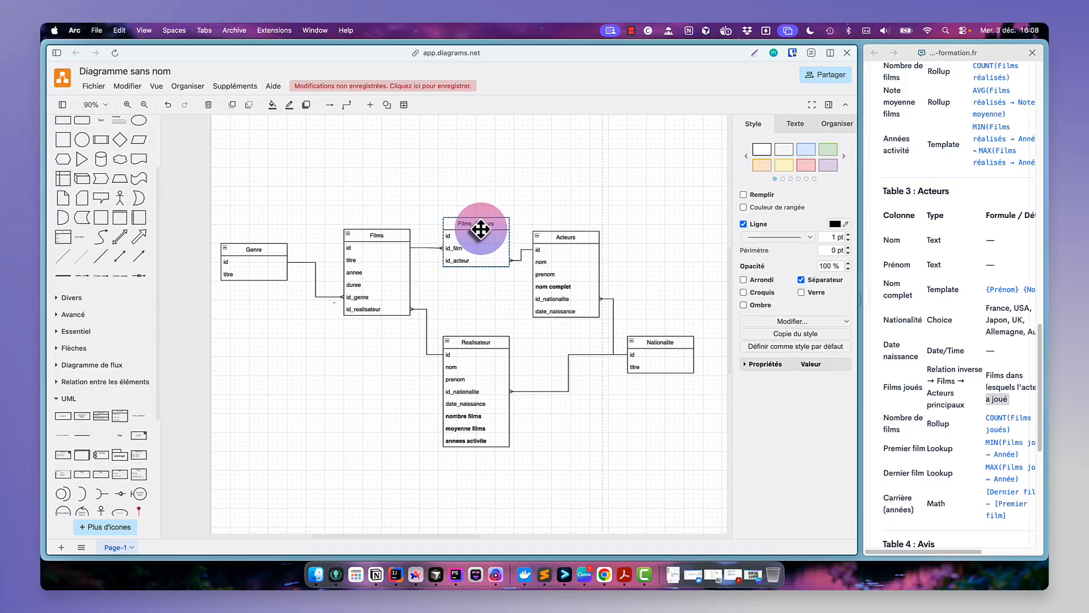
click(512, 301)
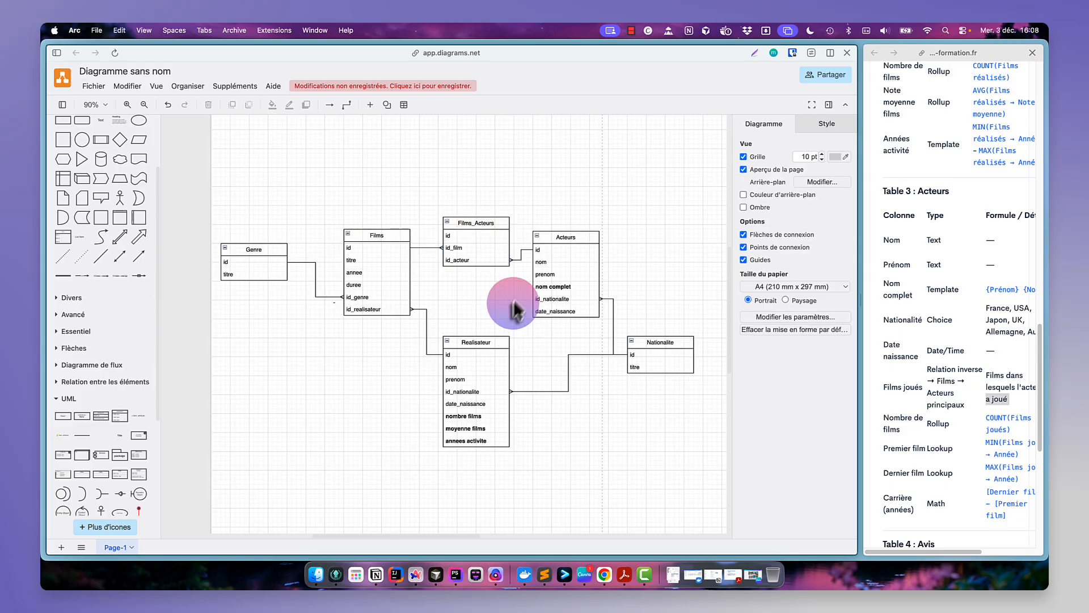
- Draw a straight connector between the Acteurs table and the Films table
click(561, 238)
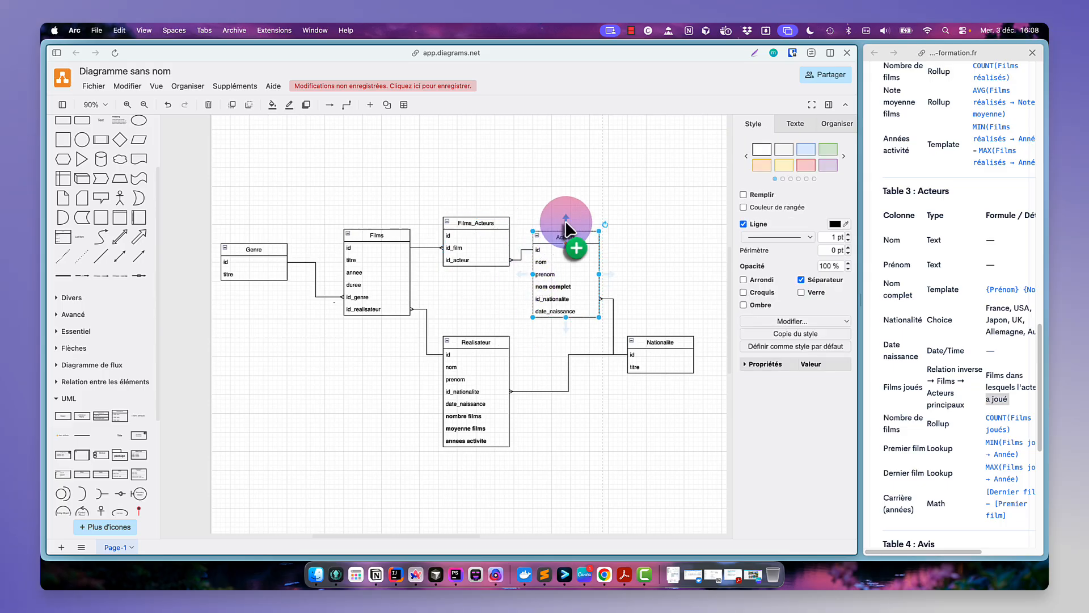
drag(530, 282, 410, 273)
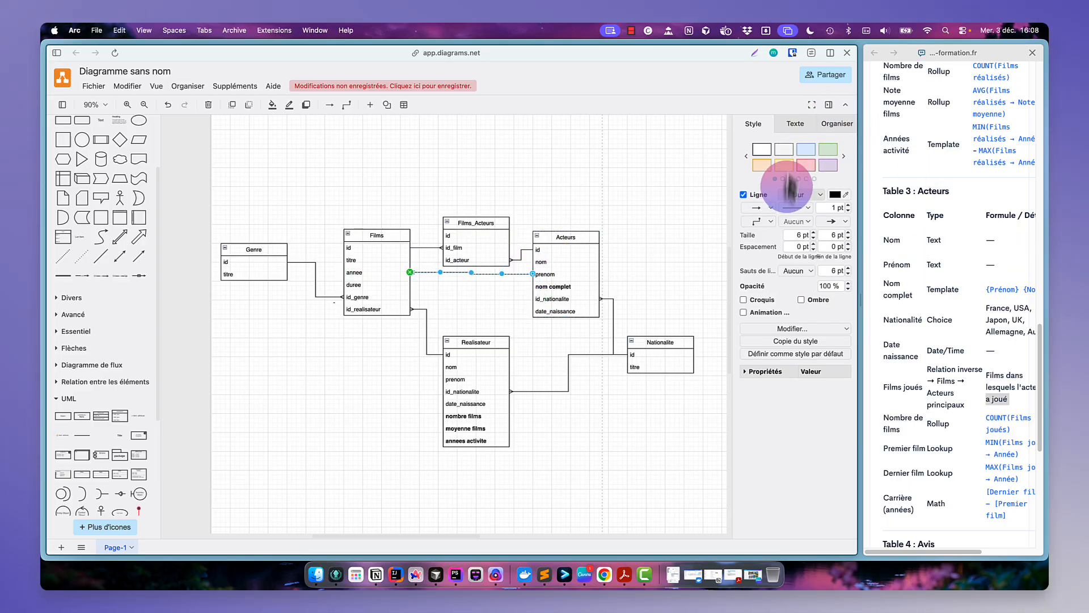
click(771, 220)
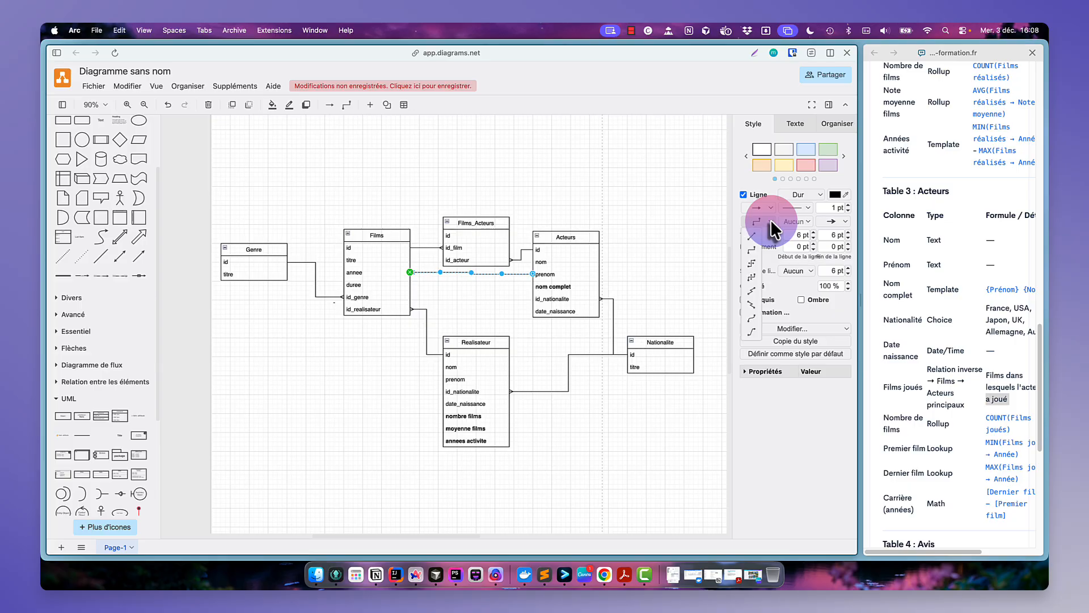
click(746, 239)
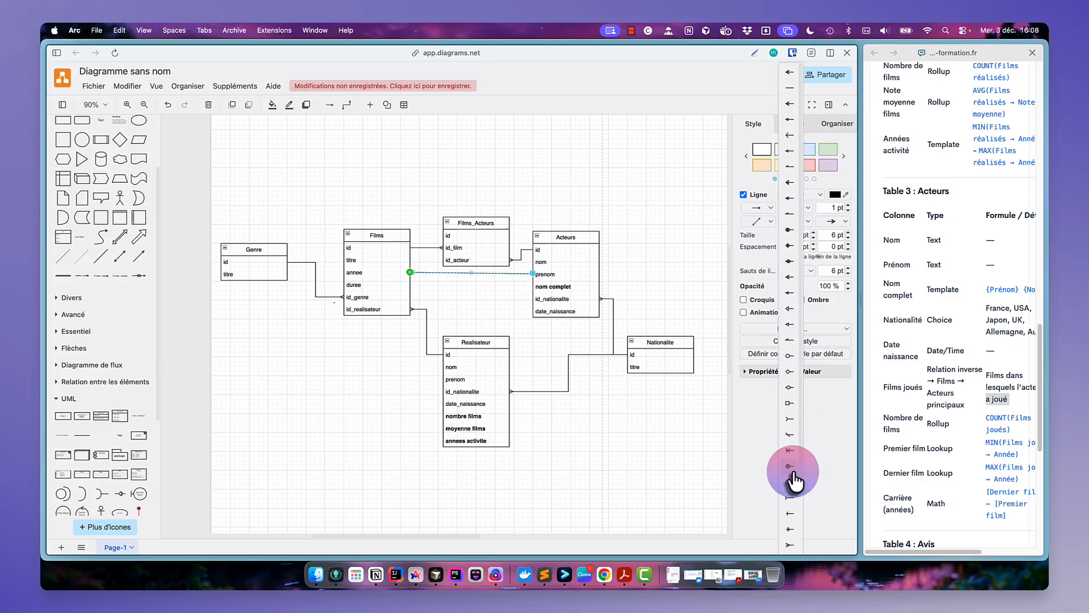
- Make the new Films–Acteurs connector dashed
click(831, 221)
click(827, 546)
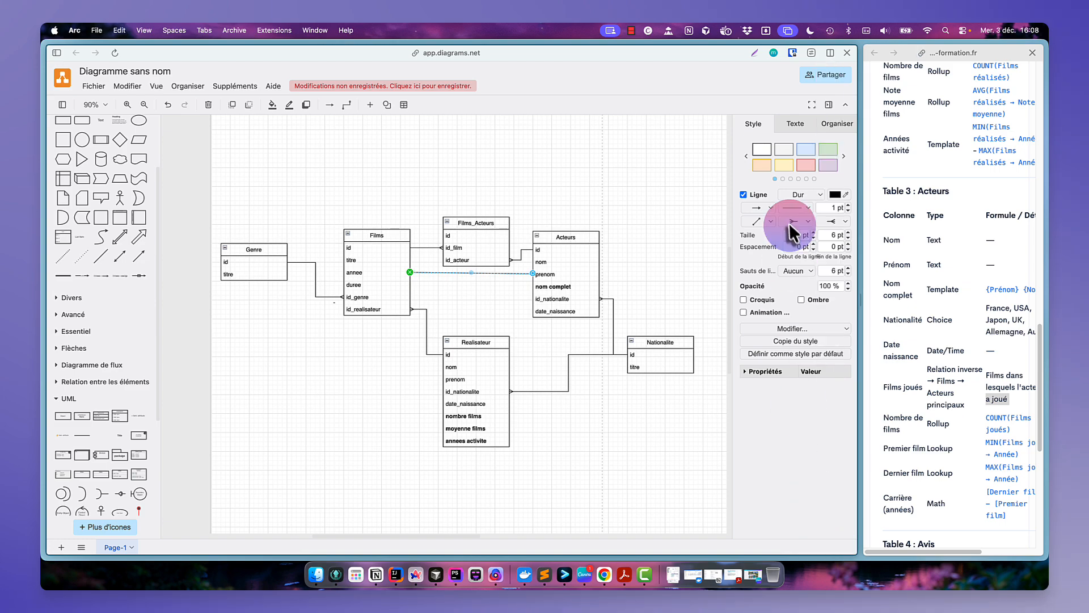
click(796, 207)
click(798, 237)
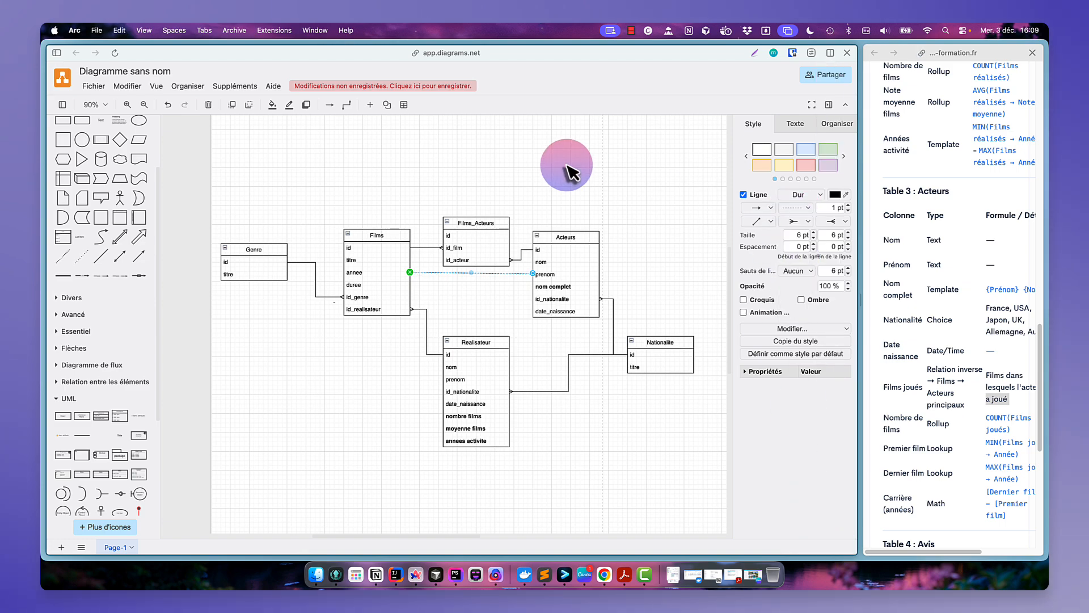
click(564, 168)
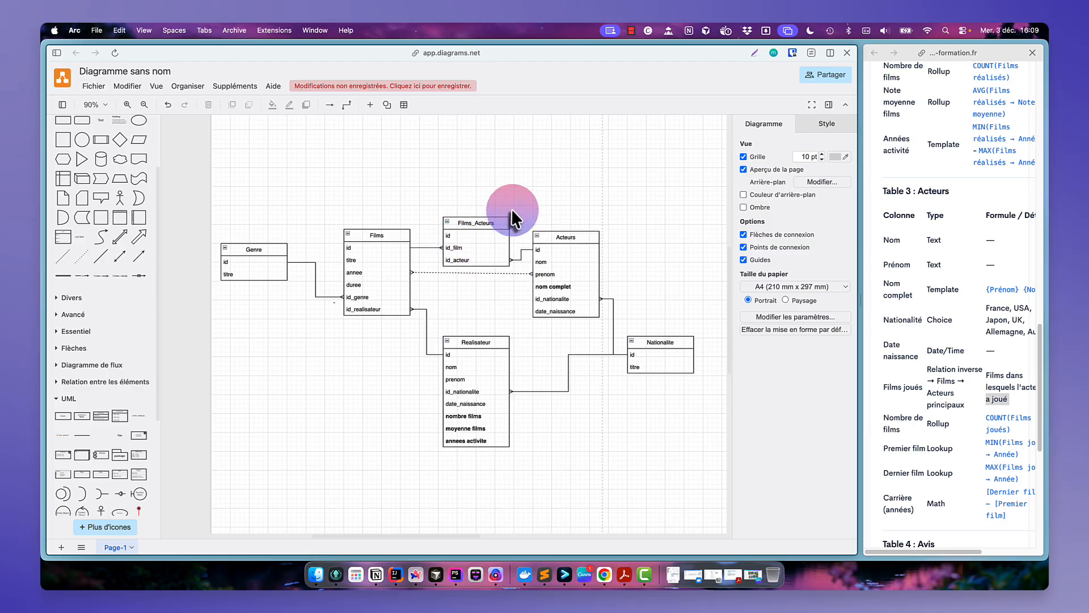
click(656, 342)
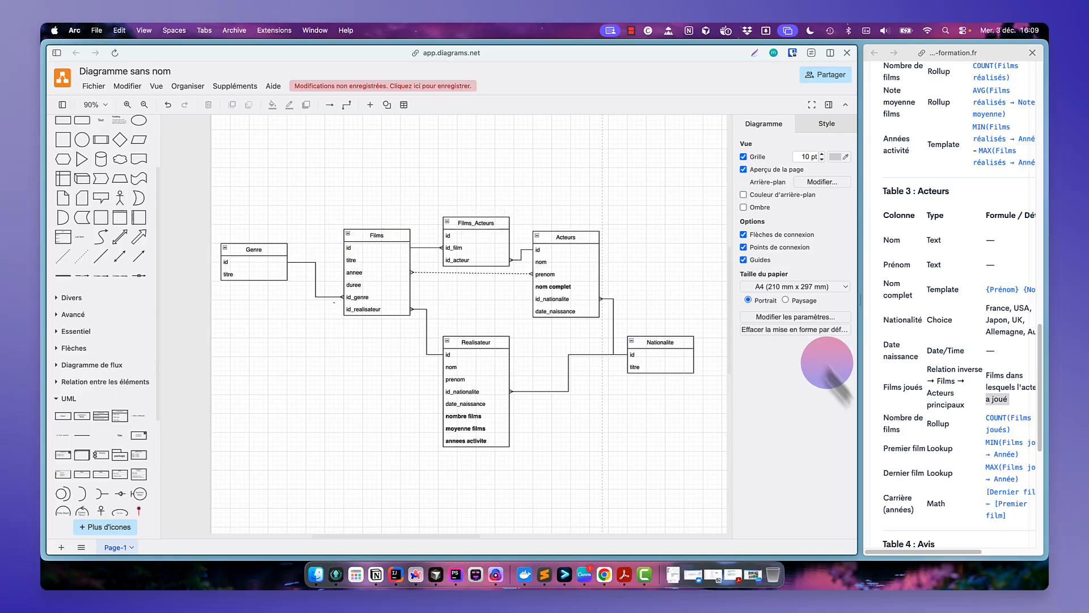
click(911, 406)
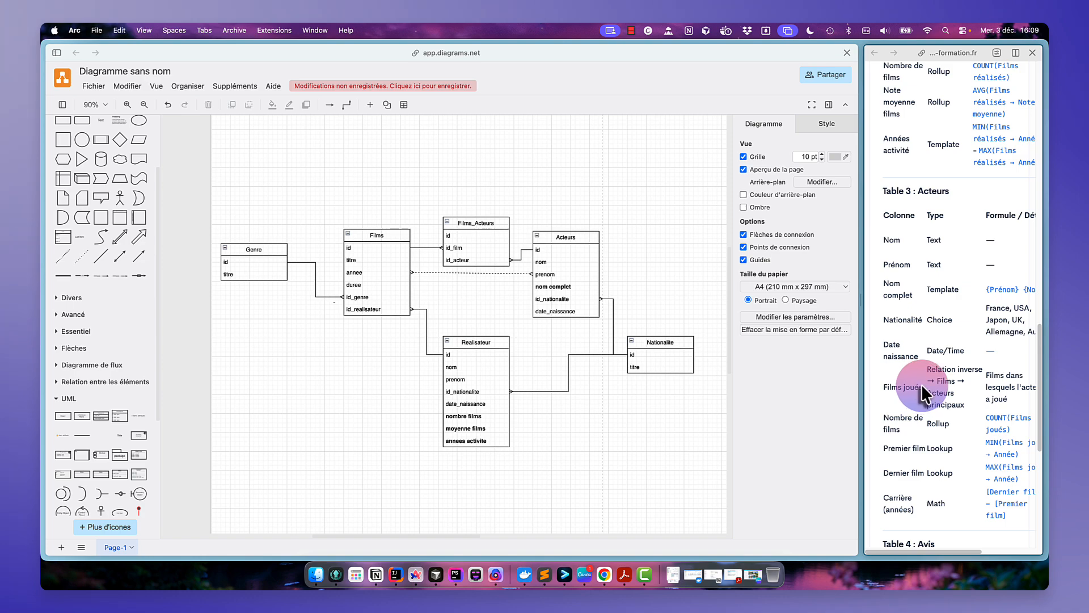
- Add a "film joues" row below date_naissance in the Acteurs table
drag(921, 383, 885, 388)
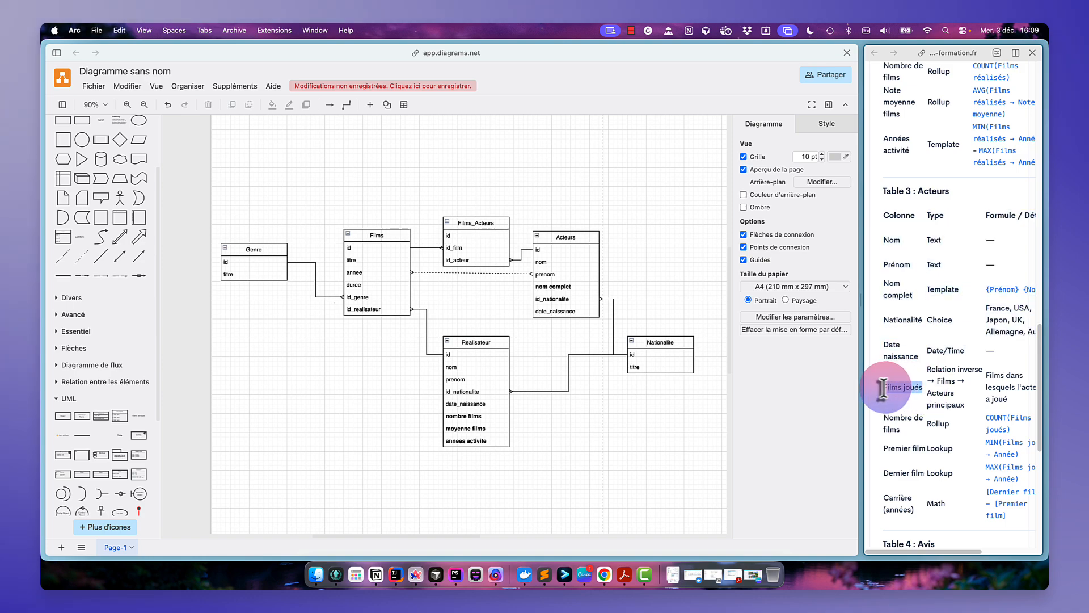
click(576, 309)
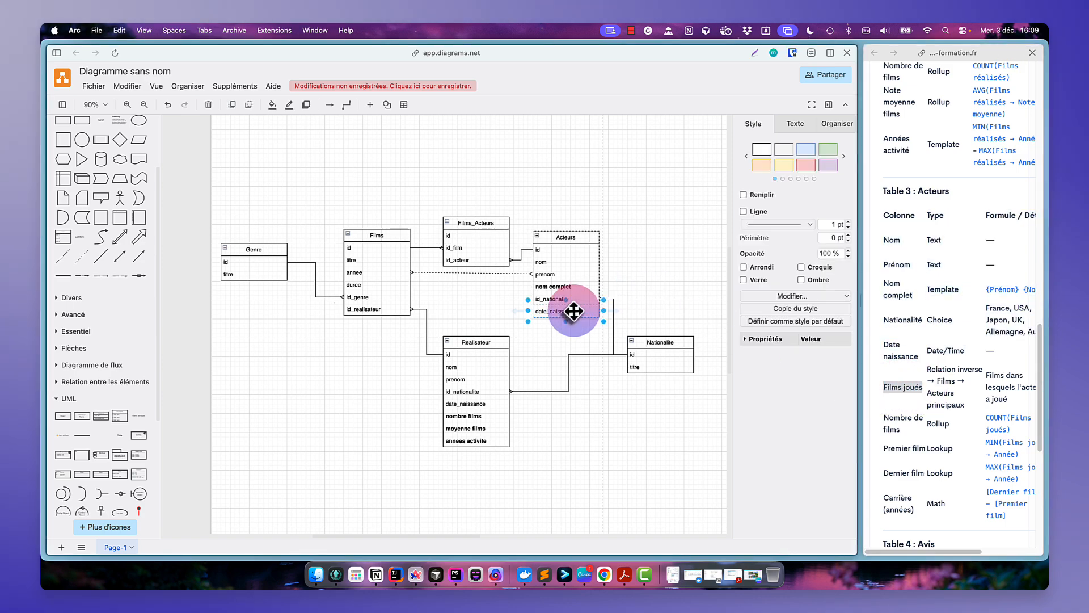
key(super+d)
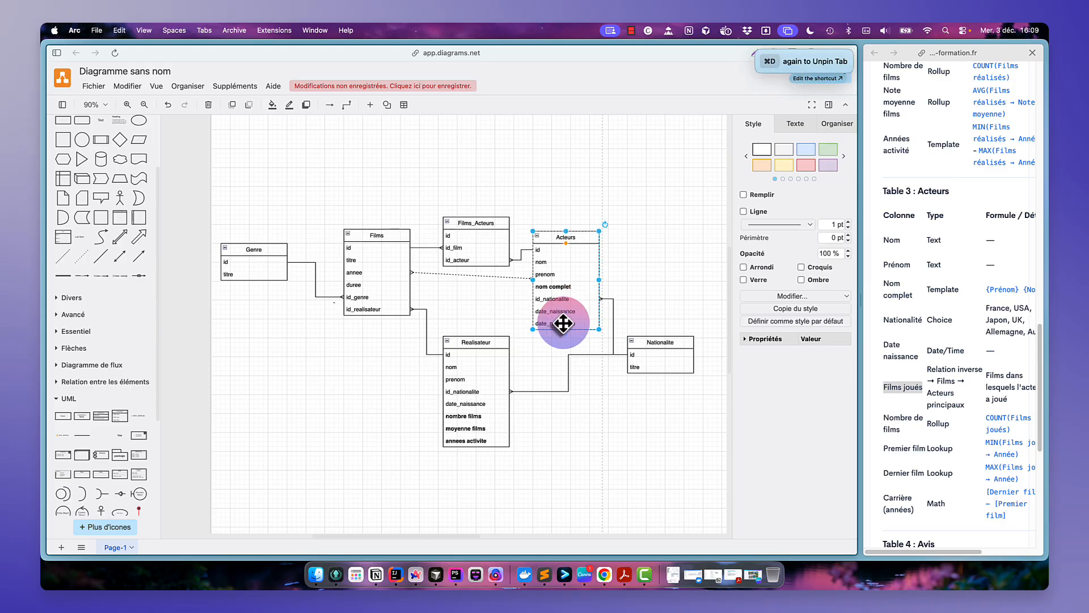
double_click(563, 324)
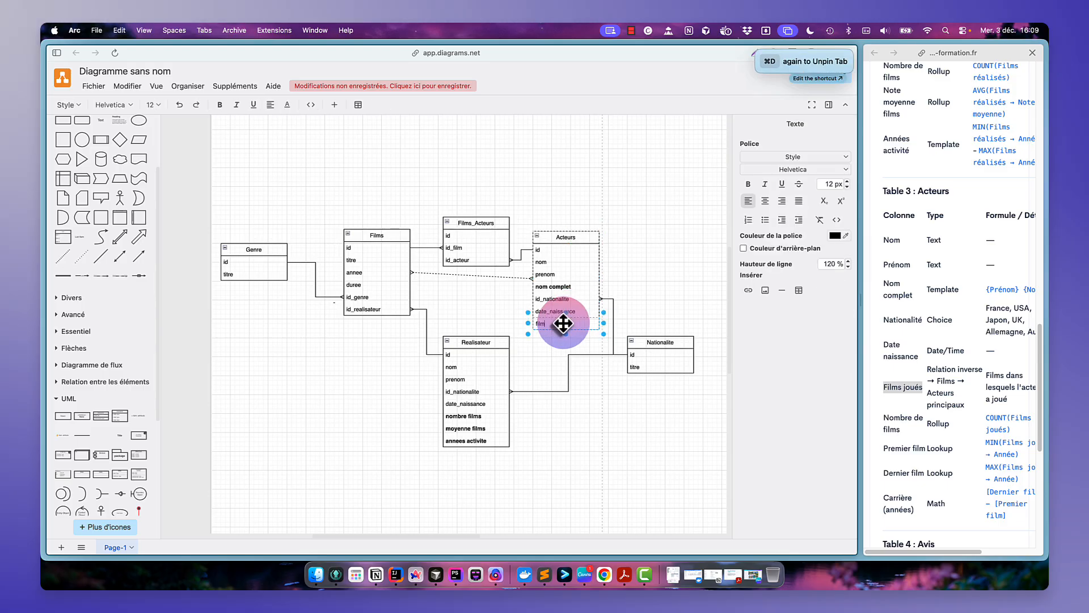
text(film joues)
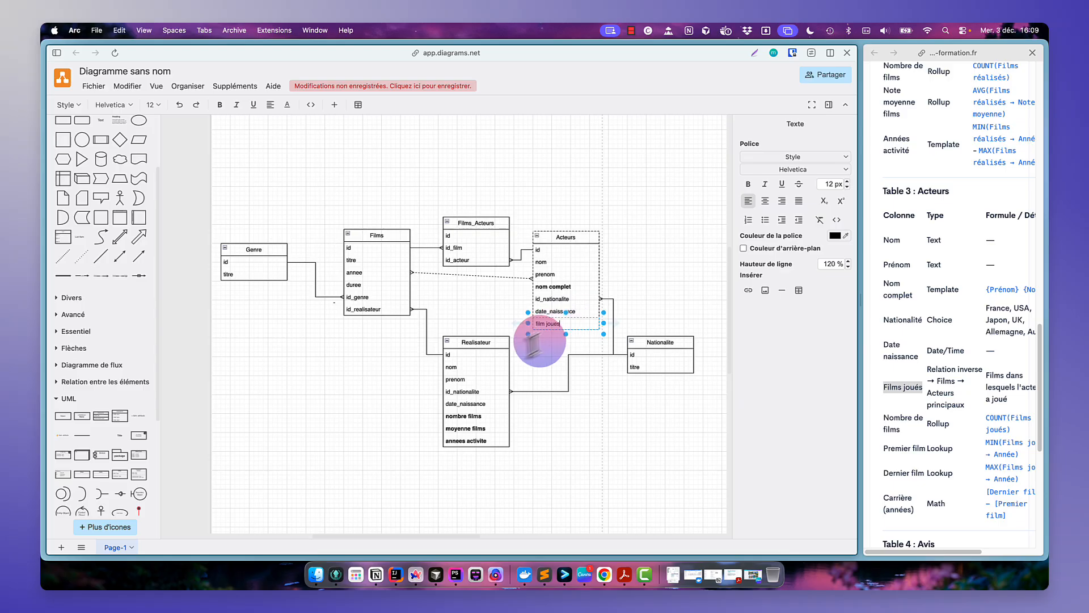
click(540, 349)
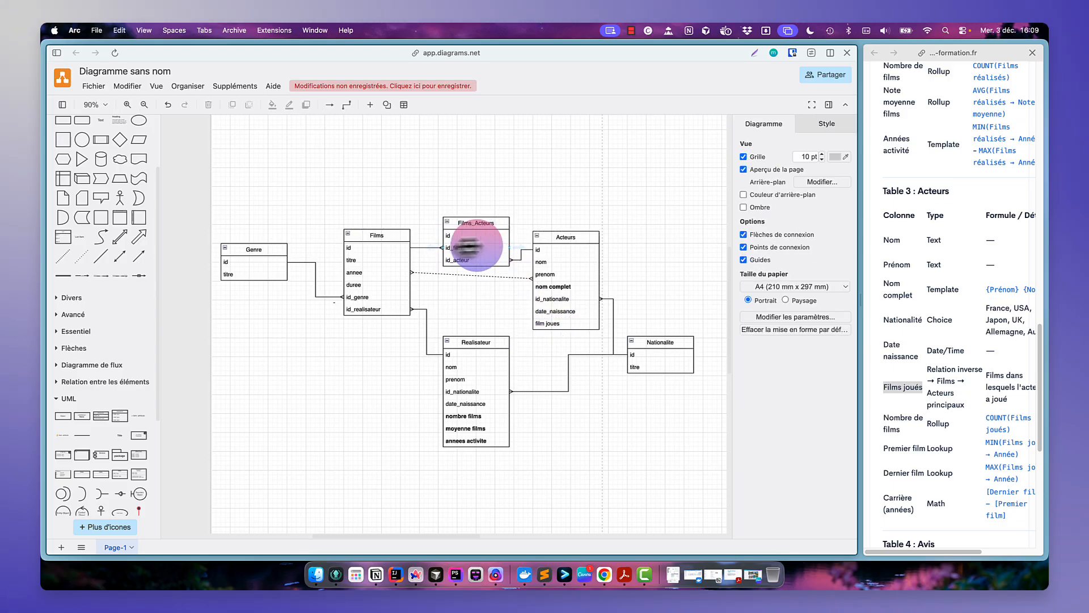
- Add a "nombre de films" row beneath "film joues" in Acteurs and make it bold
scroll(885, 471, down, 1)
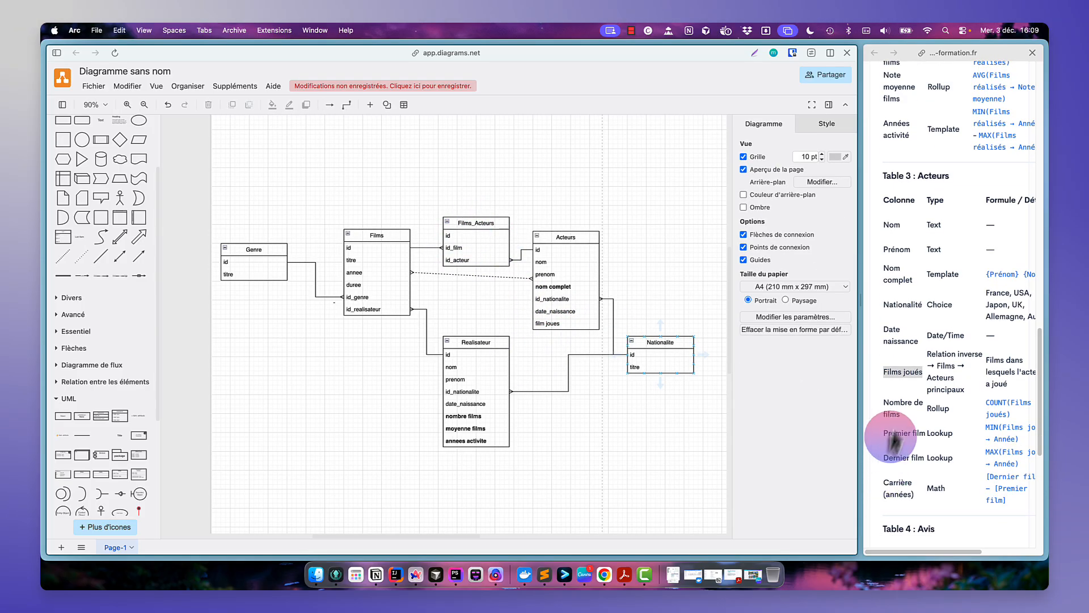
click(568, 323)
key(super+d)
click(549, 324)
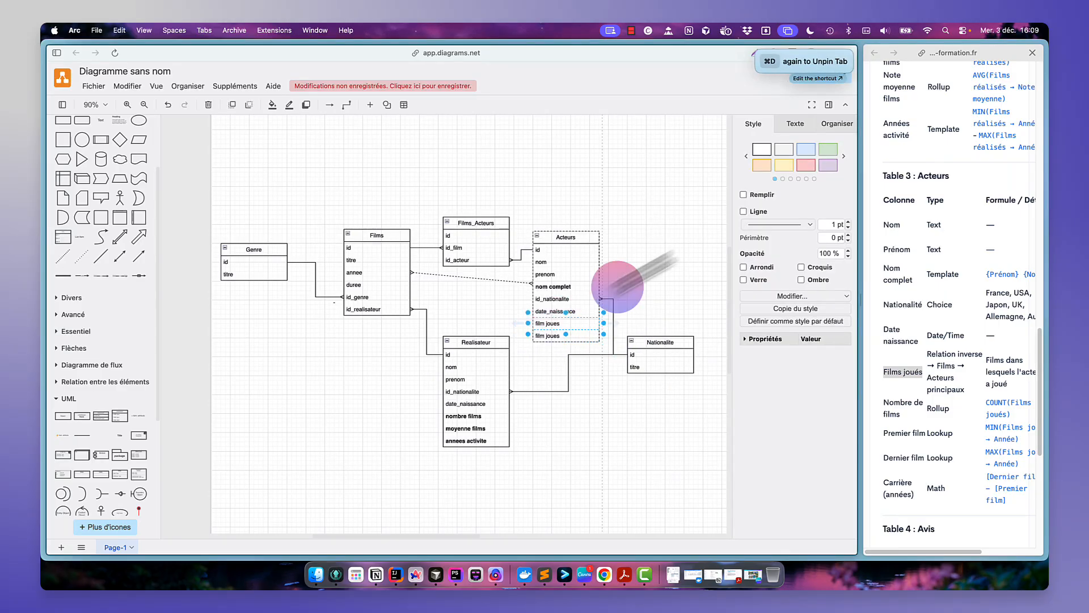
click(802, 127)
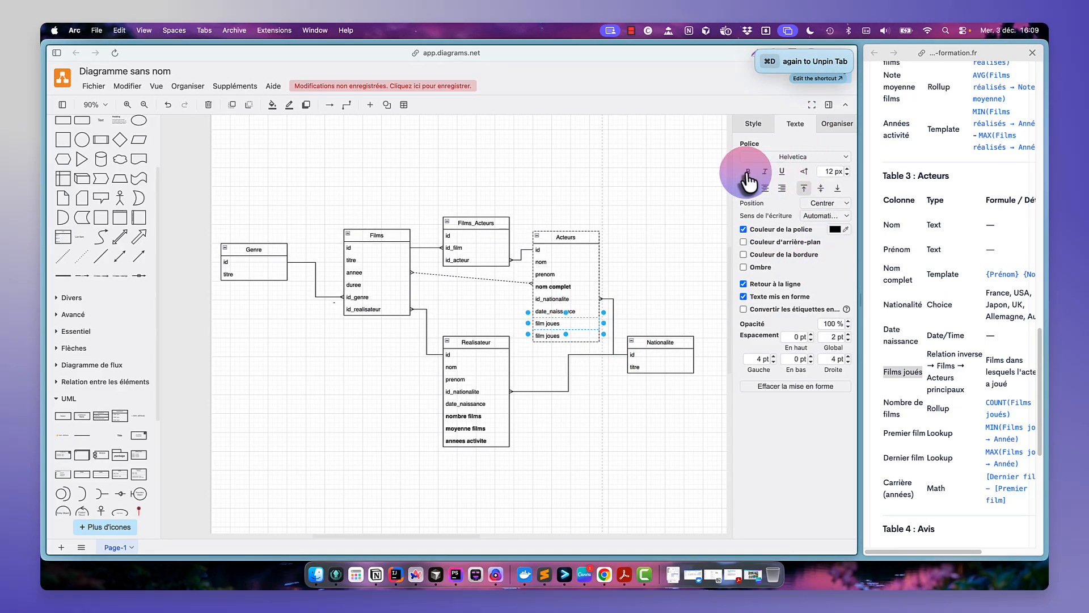
double_click(541, 337)
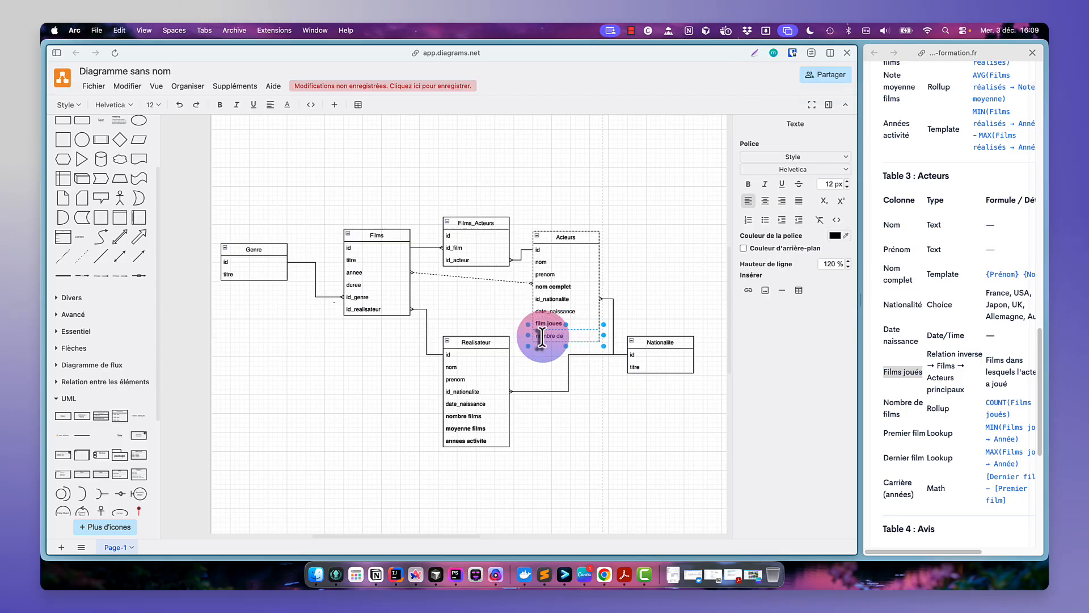
text(nombre de films)
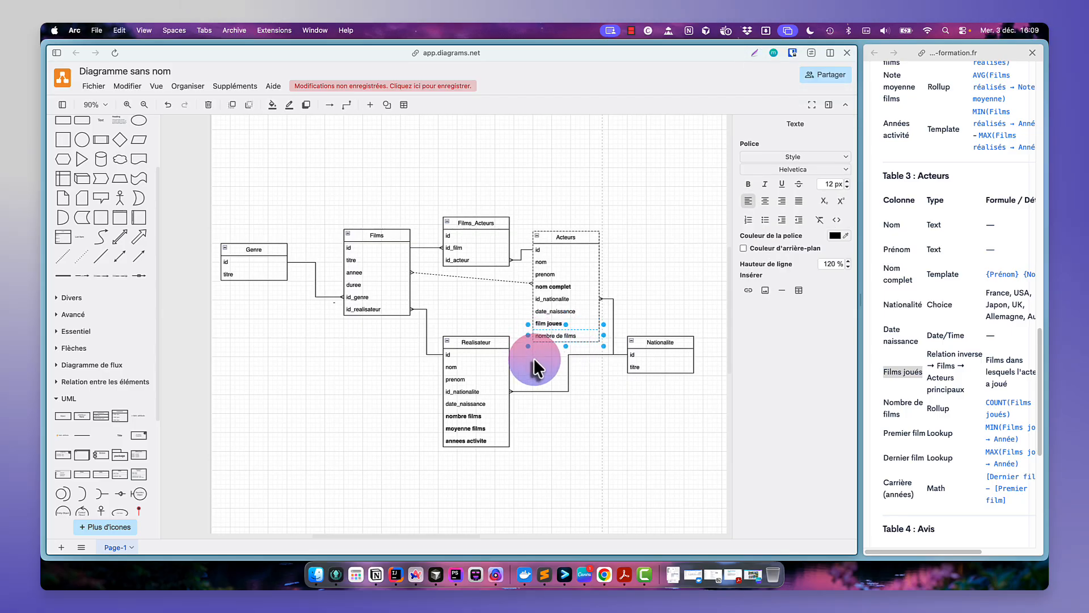
click(534, 359)
click(566, 339)
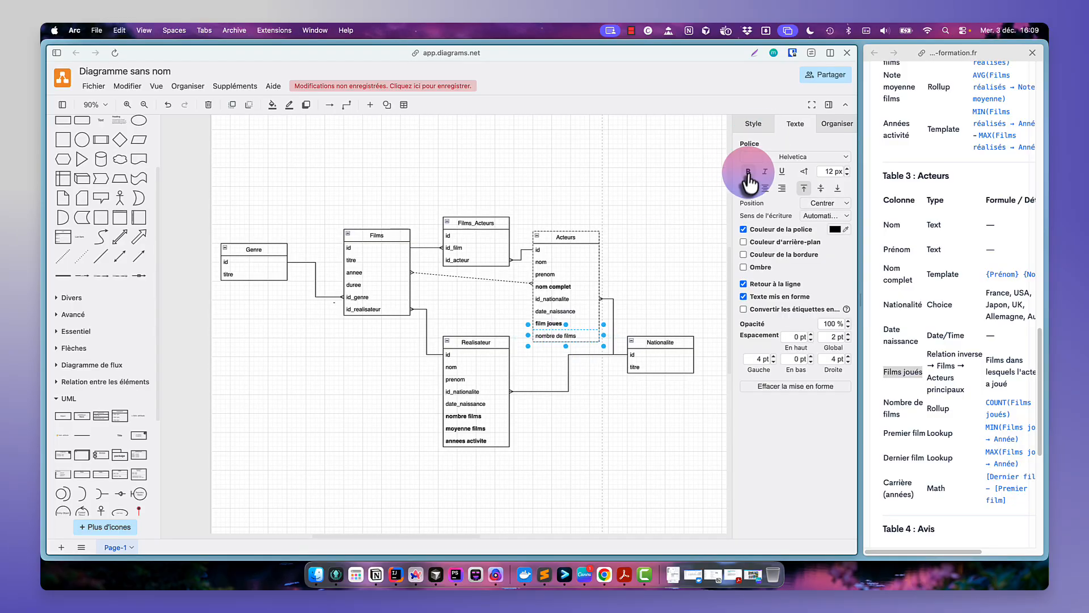
click(748, 172)
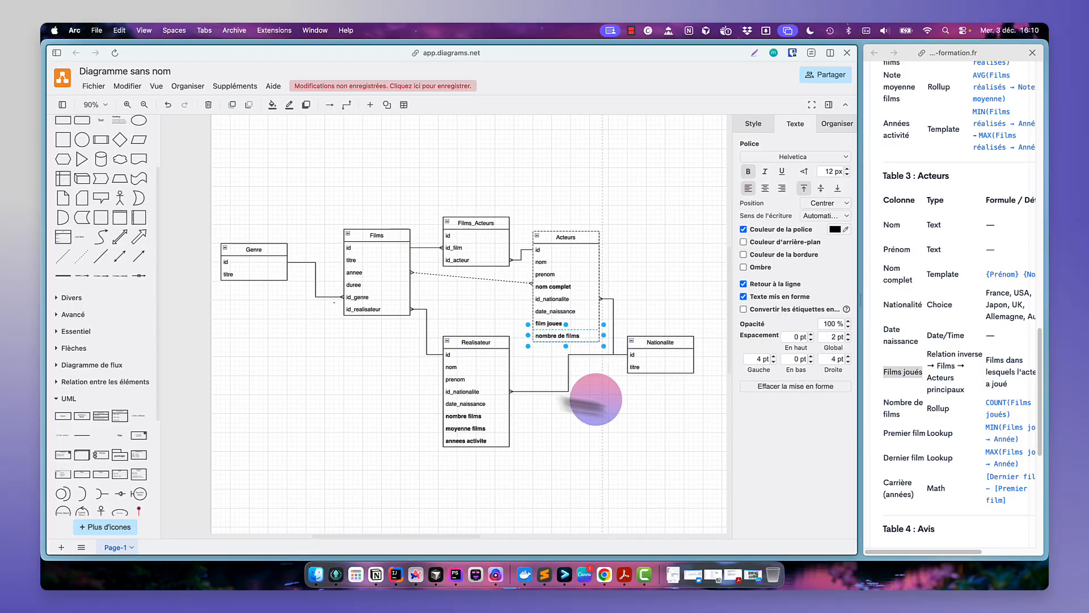
- Add a "premier film" row to Acteurs and move the Acteurs table up slightly
click(540, 364)
click(550, 335)
key(super+d)
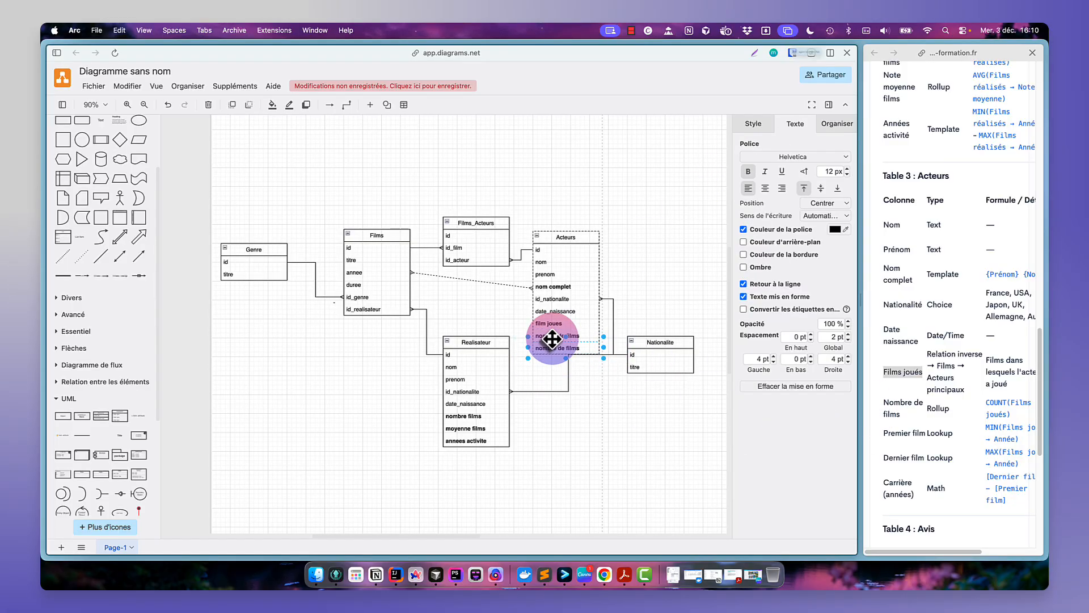
double_click(552, 349)
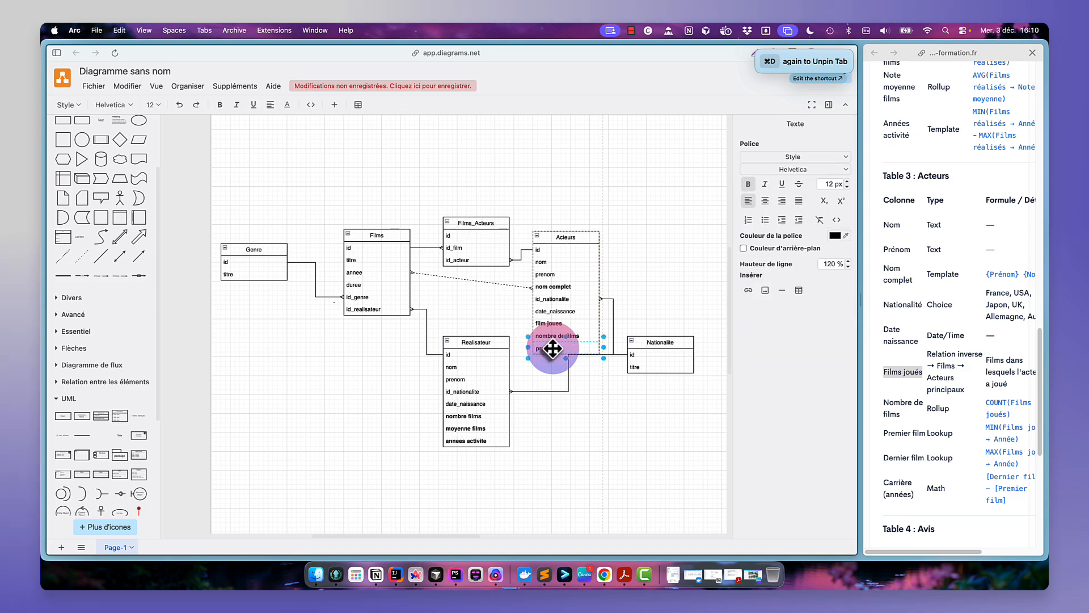
text(premier film)
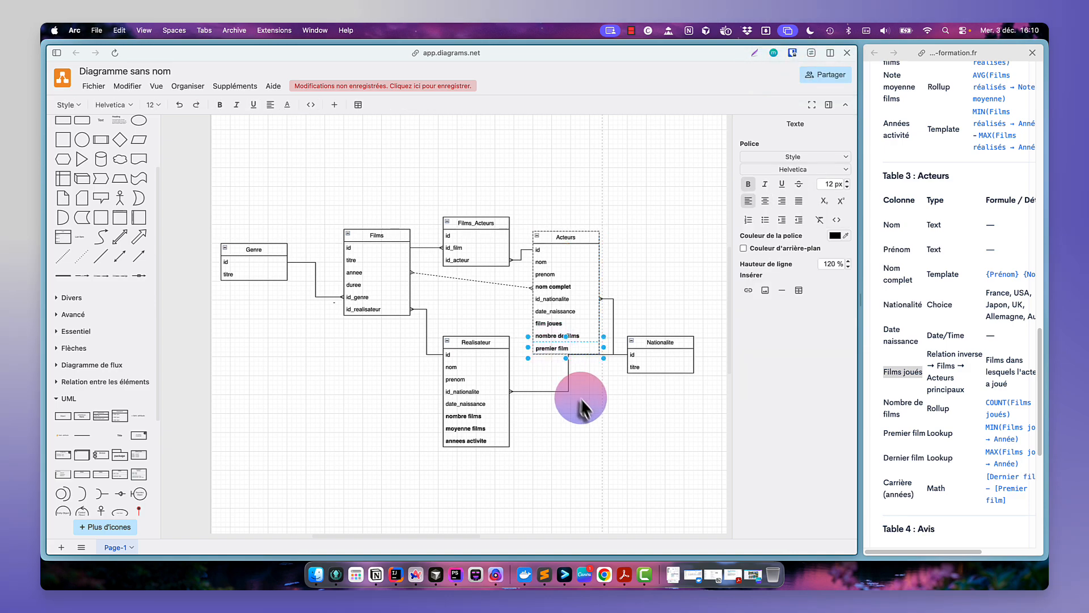
click(583, 402)
drag(576, 236, 575, 213)
click(601, 371)
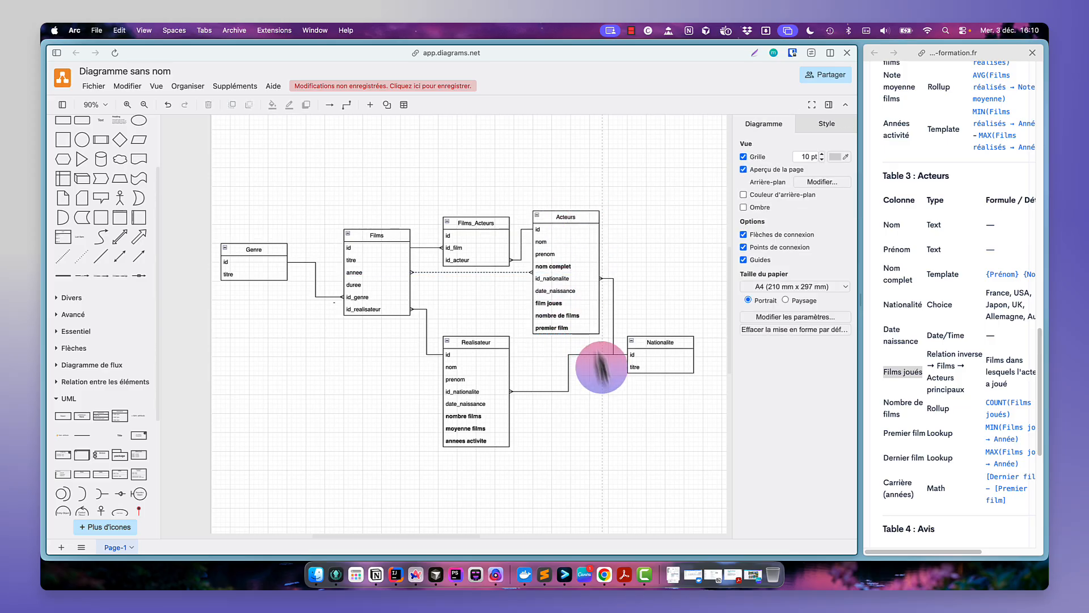
- Add a "dernier film" row below "premier film" in the Acteurs table
click(585, 326)
key(super+d)
drag(585, 326, 560, 340)
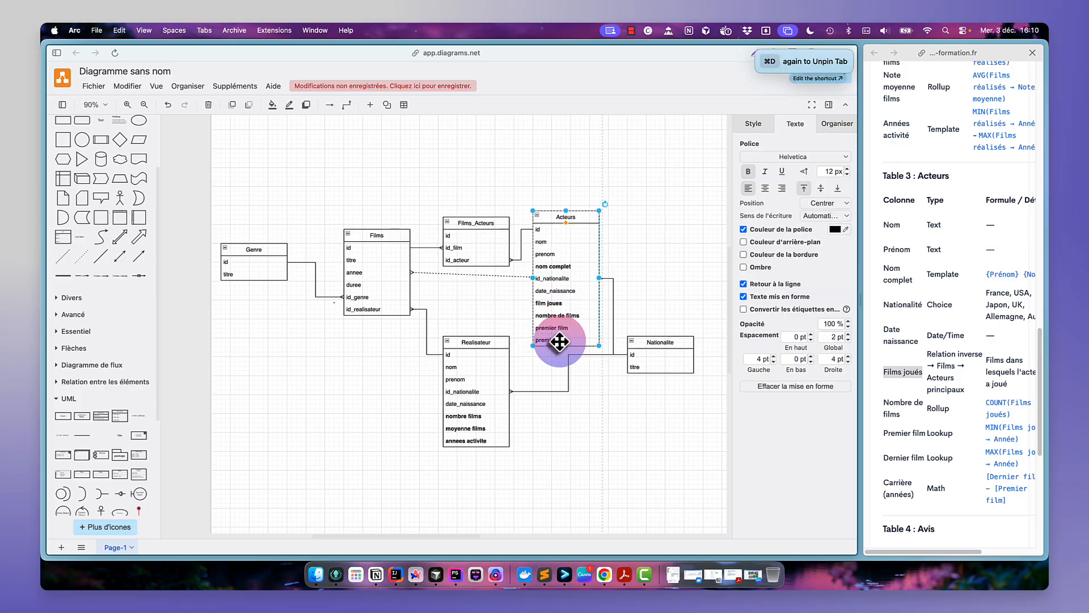
double_click(559, 340)
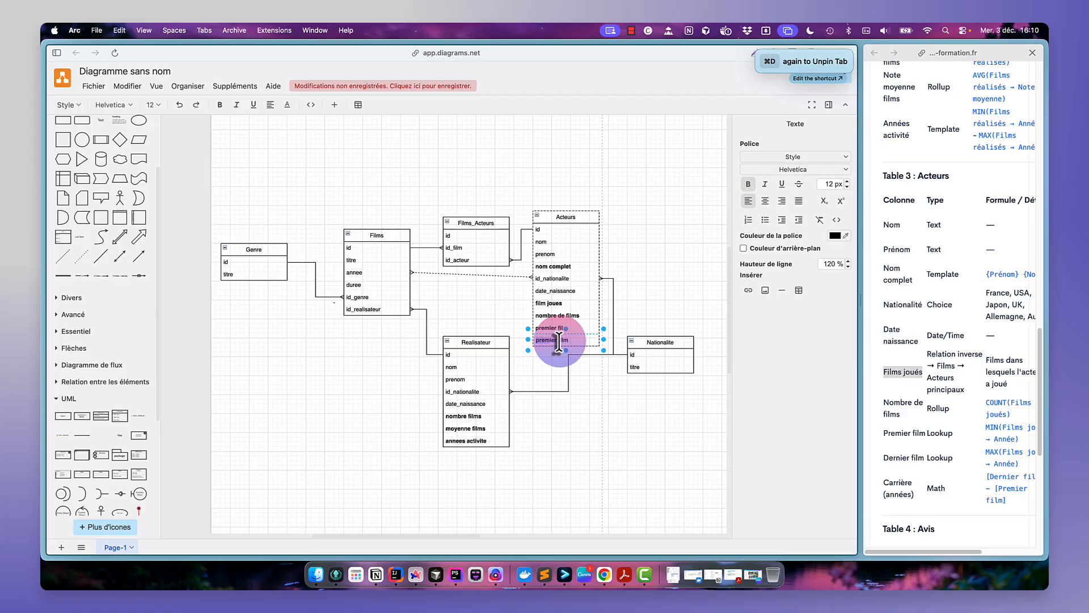
text(dernier film)
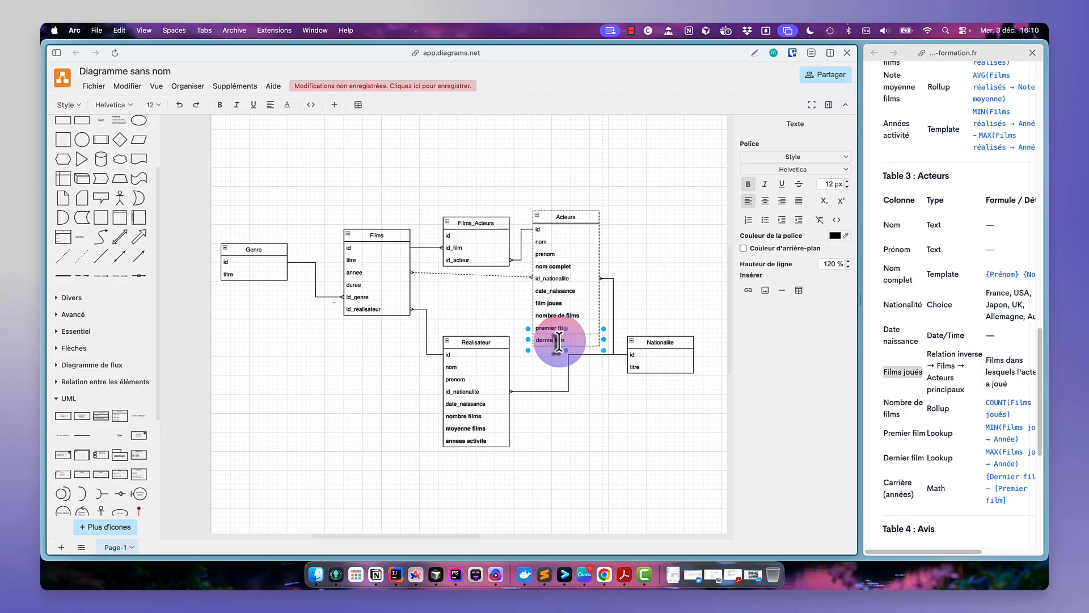
click(612, 400)
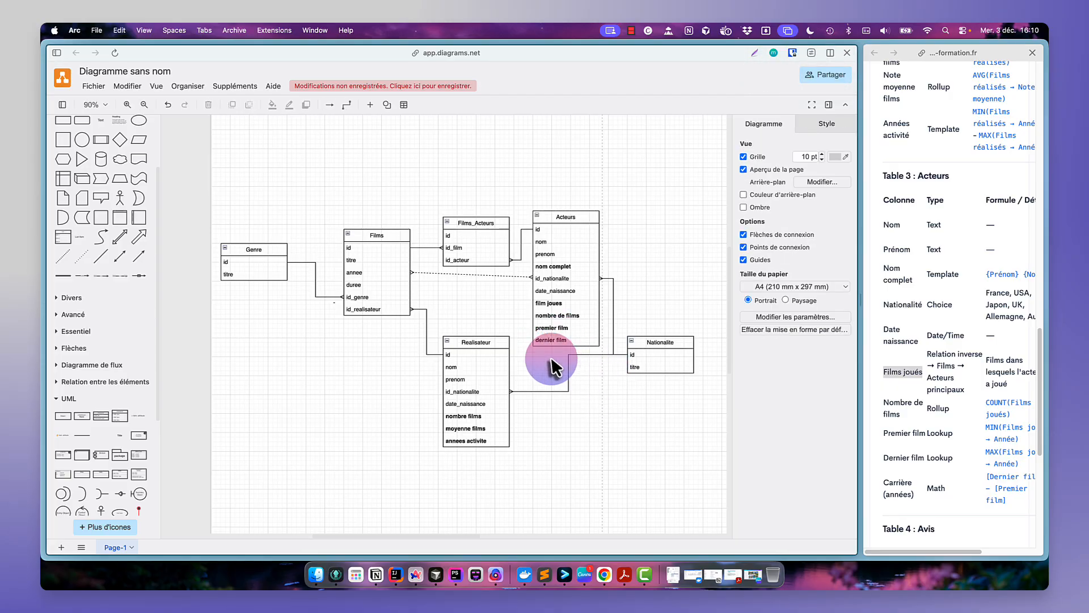
- Add a "carrière" row at the bottom of the Acteurs table
click(551, 340)
key(super+d)
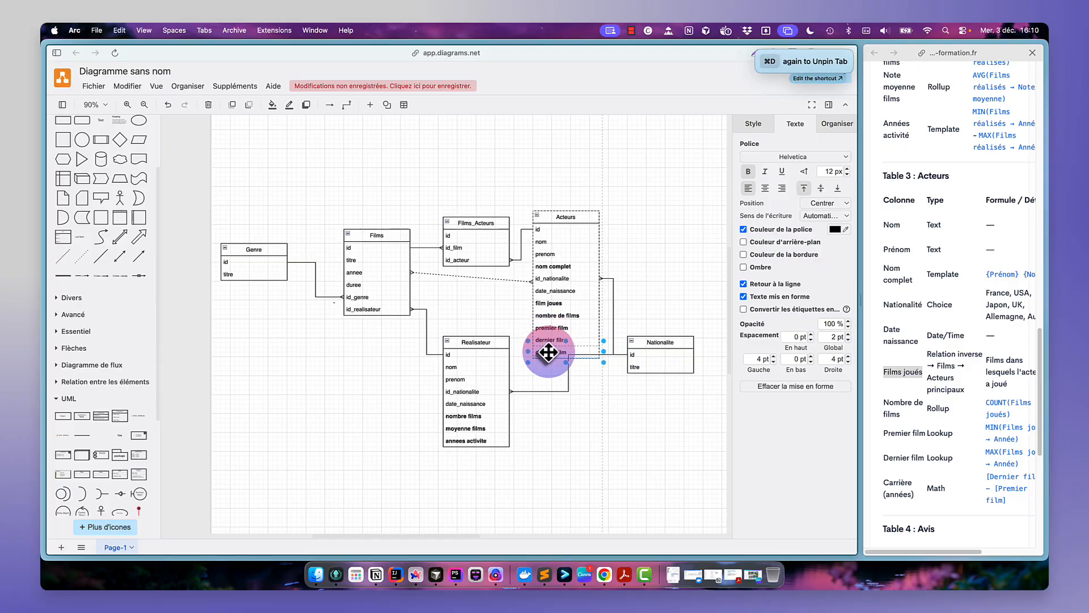
double_click(547, 353)
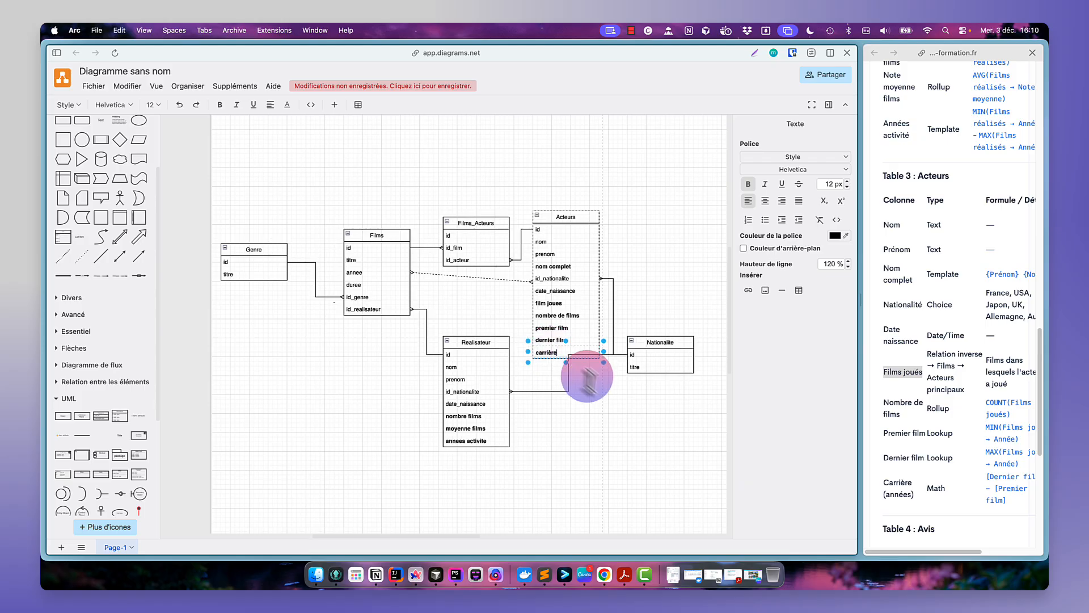
click(637, 410)
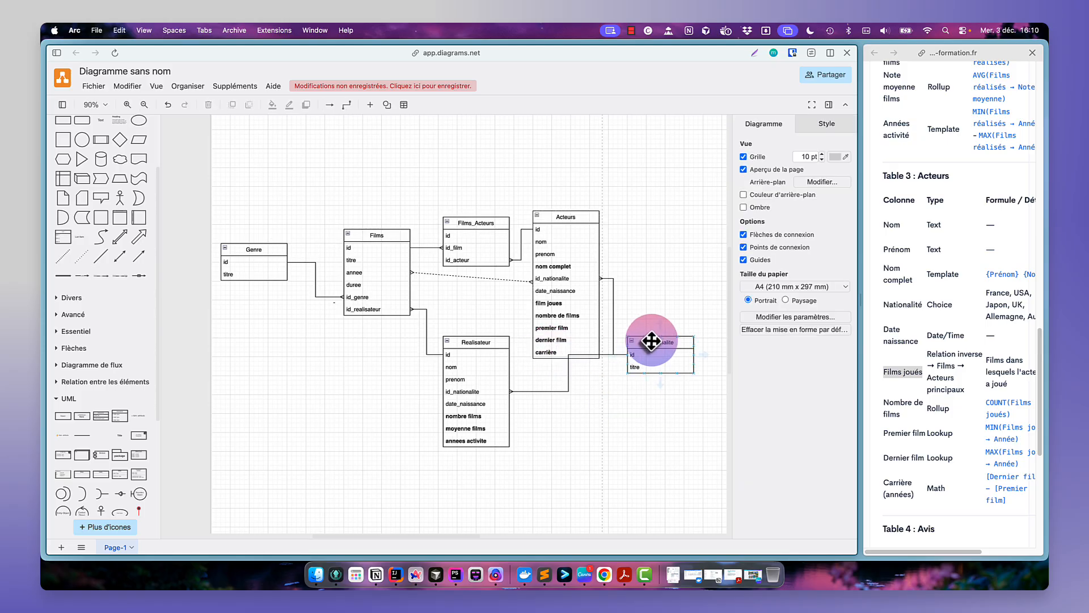
- Move the Nationalite table down so it sits level with Realisateur's id_nationalite row
drag(651, 341, 665, 378)
click(665, 284)
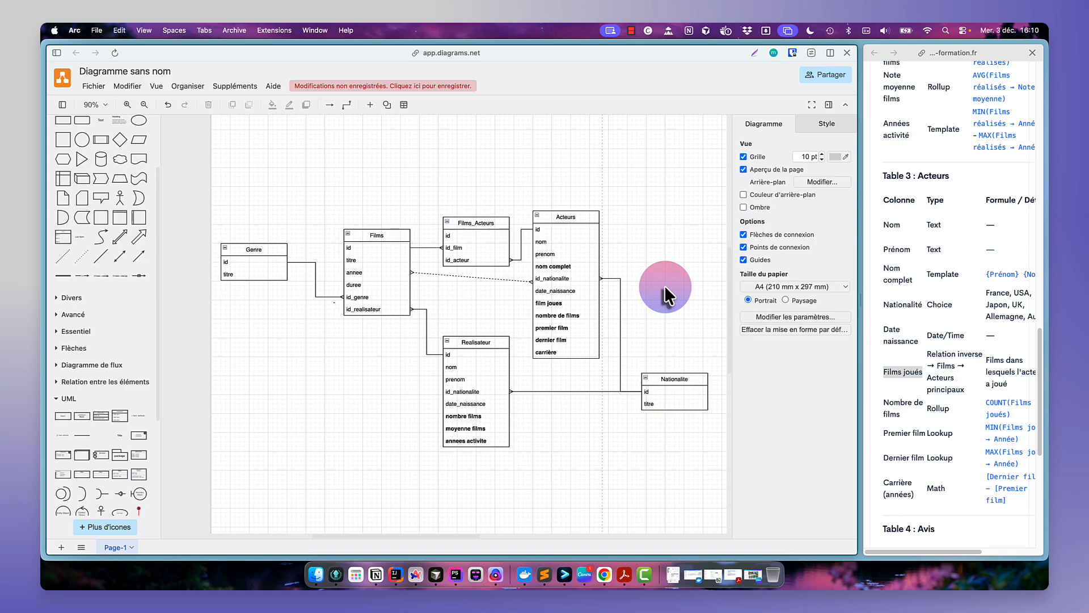
- Scroll through the reference document to review the Avis and Réalisateurs table specifications
scroll(921, 401, down, 2)
scroll(921, 402, down, 6)
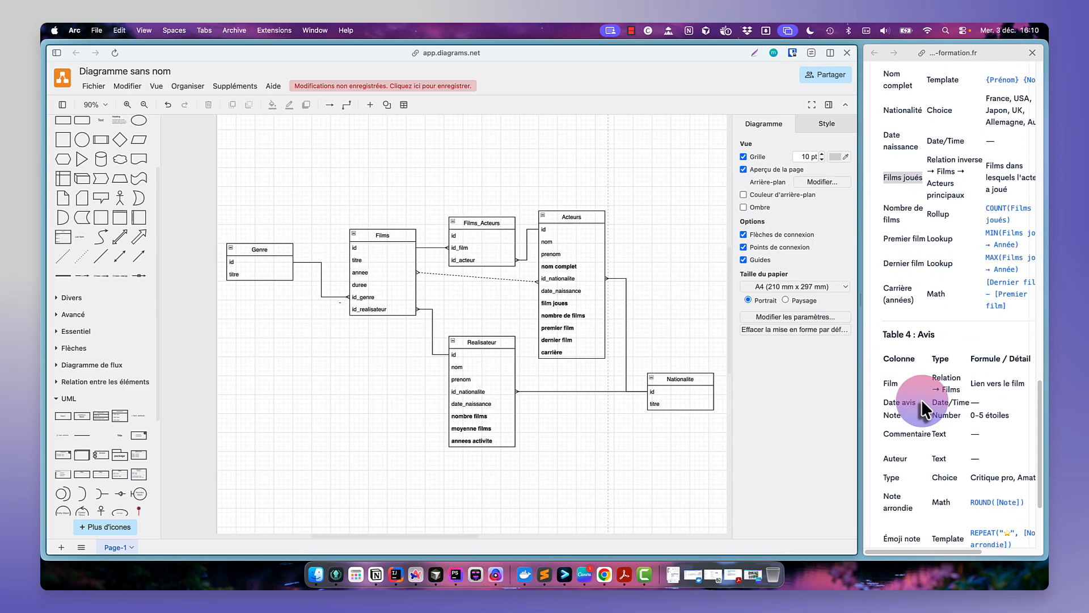
double_click(923, 334)
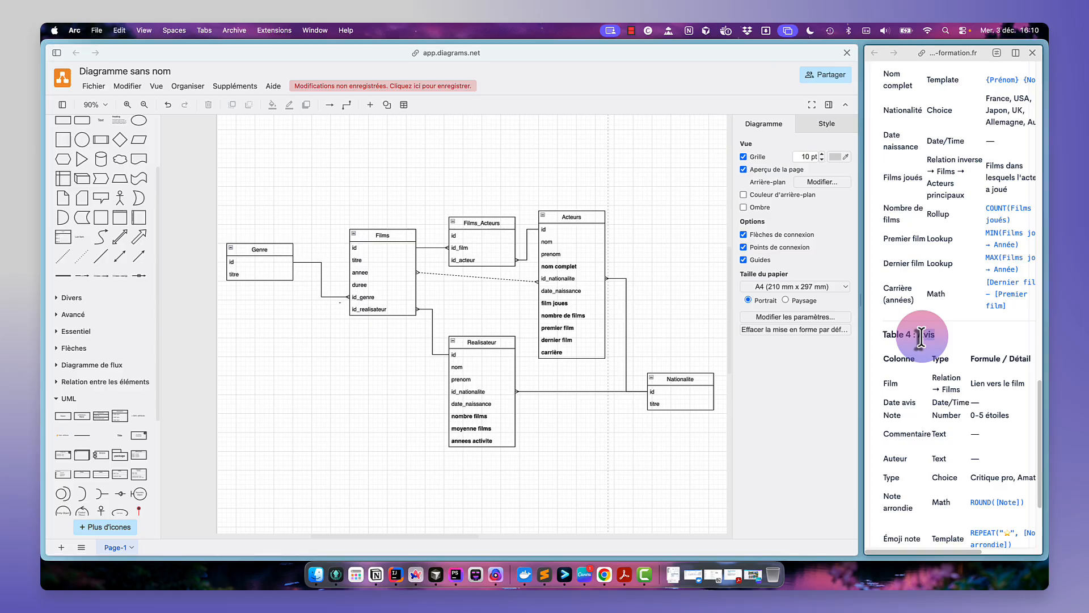
click(657, 243)
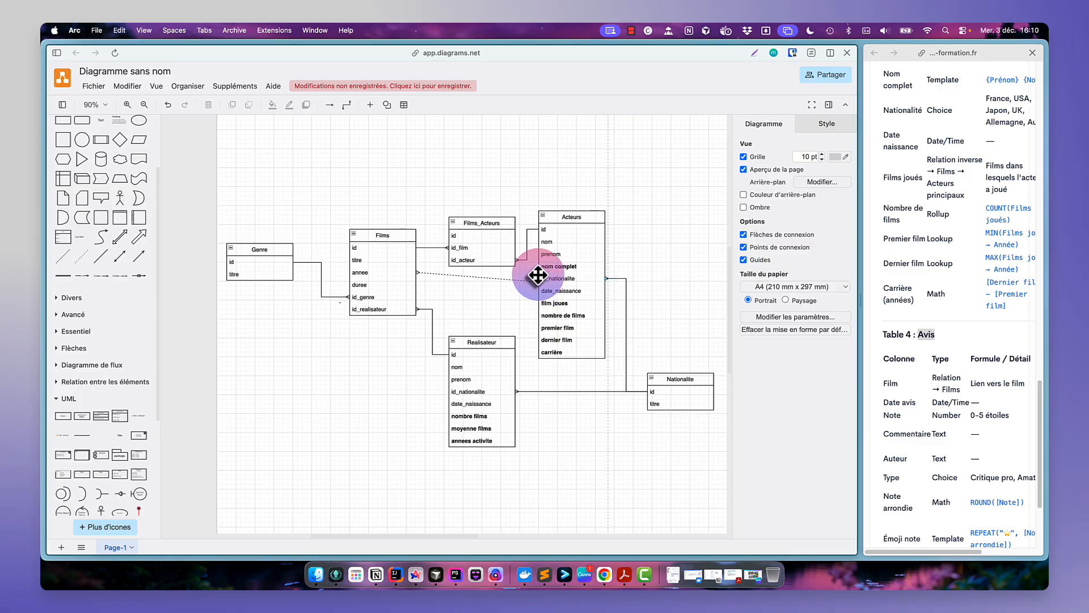
scroll(939, 181, up, 10)
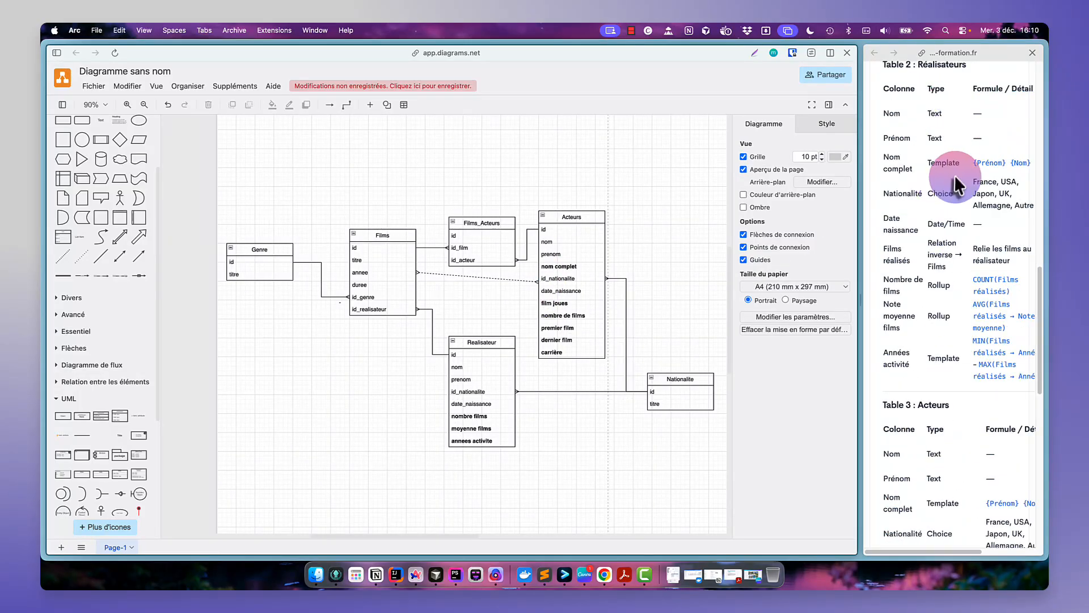
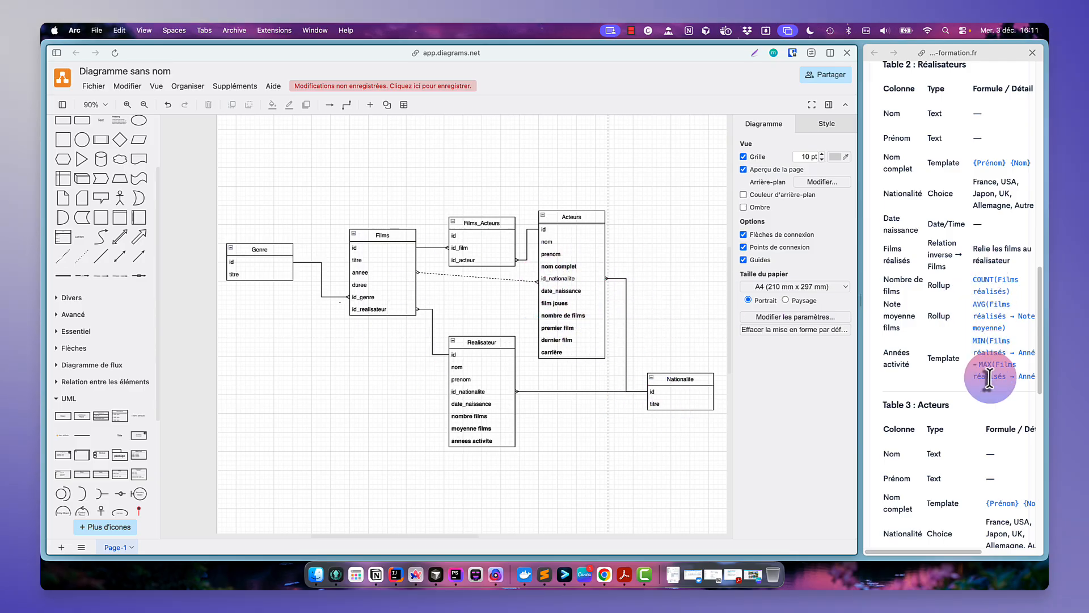
- Add a new UML class table titled Avis above the Films table
scroll(981, 300, down, 1)
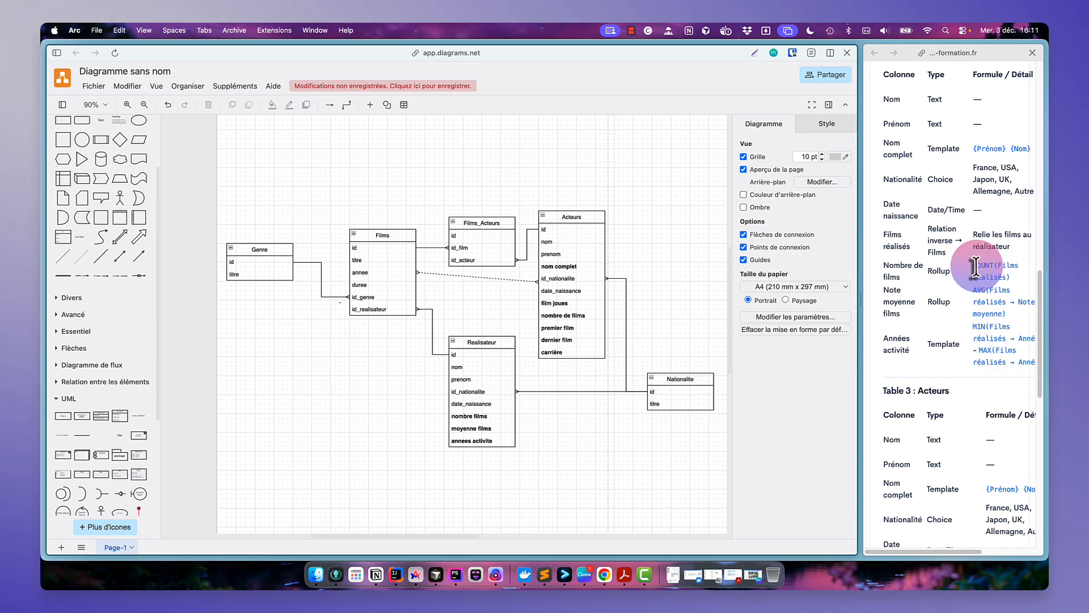
drag(973, 265, 1021, 276)
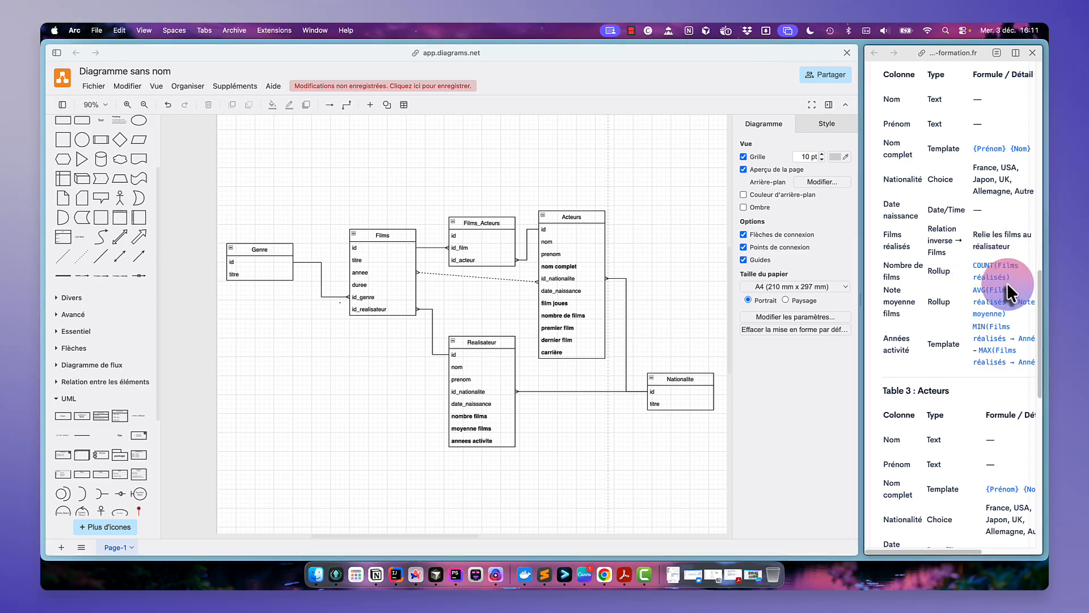
click(1001, 306)
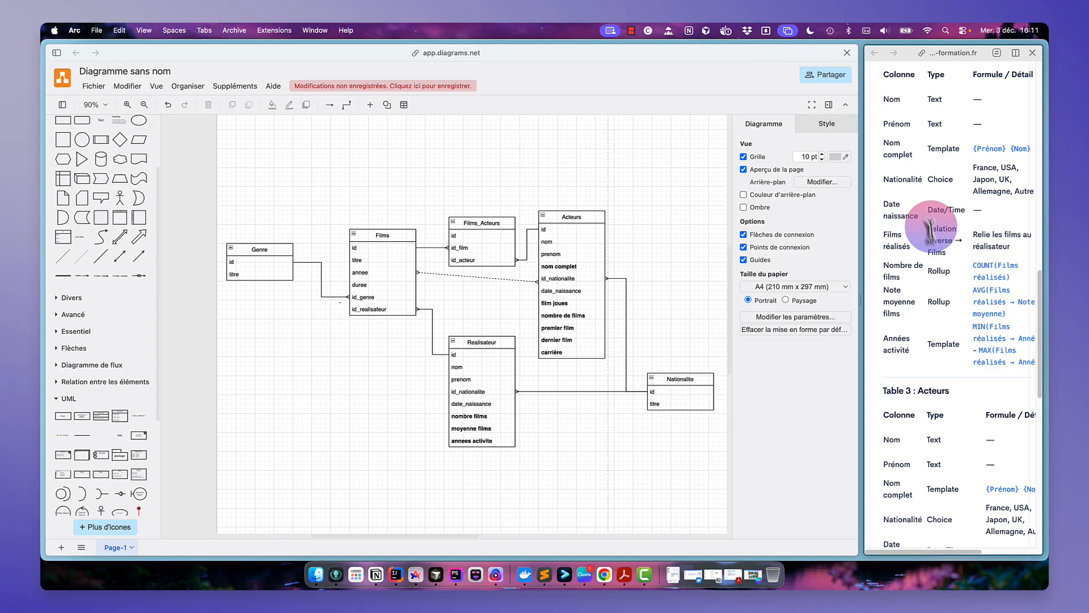
scroll(957, 310, down, 5)
scroll(957, 309, down, 15)
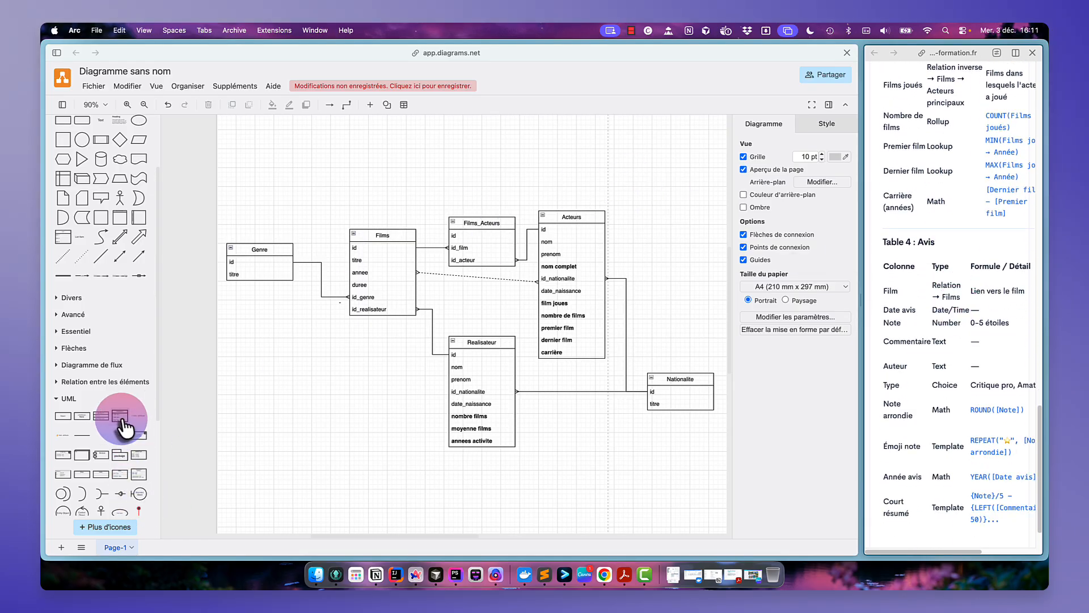
drag(122, 417, 393, 156)
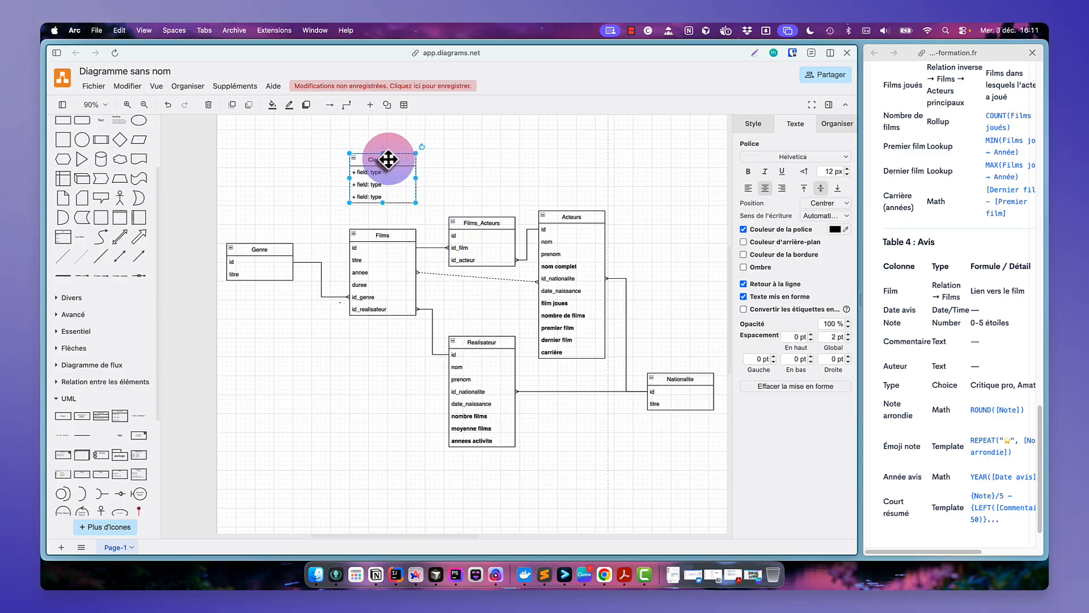
double_click(393, 156)
text(Avis)
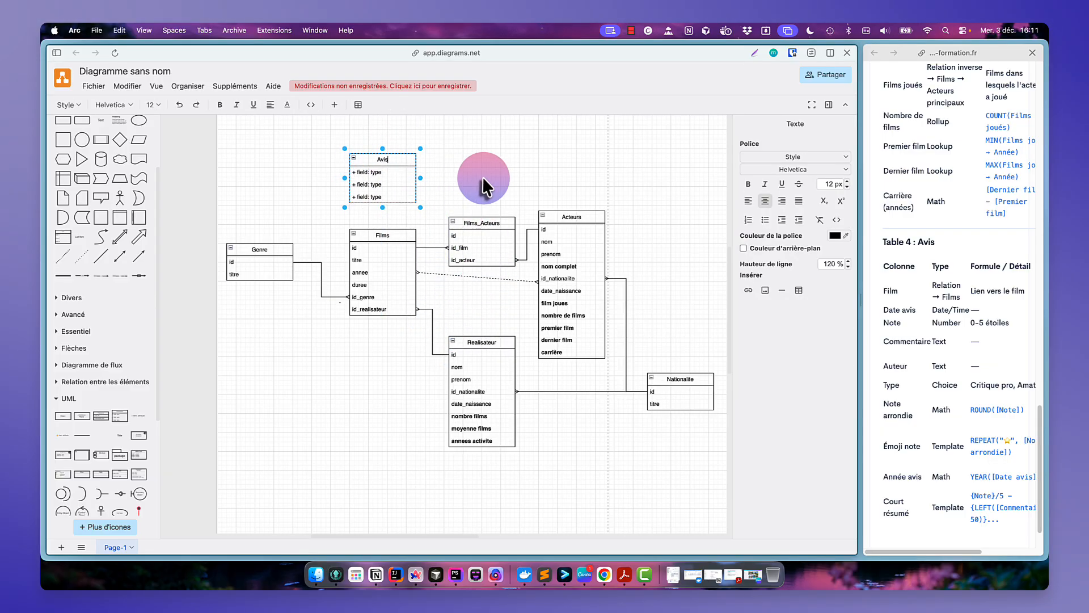
- Rename the Avis table's first field to id
click(511, 175)
double_click(393, 174)
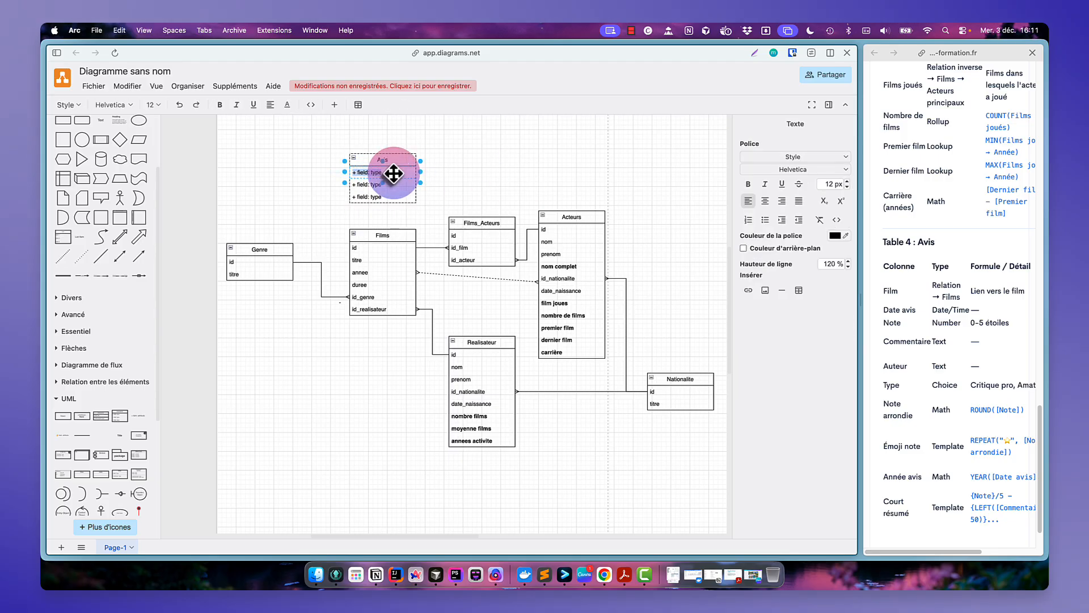
text(id)
key(Escape)
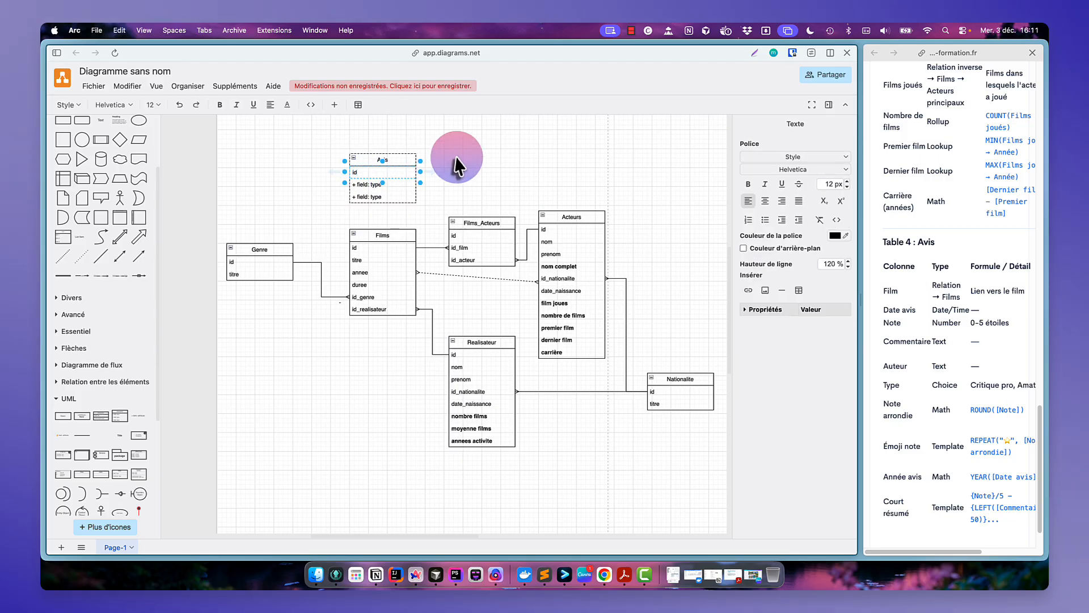
- Duplicate the Avis table, place the copy to its right and rename it Users
click(427, 152)
click(401, 160)
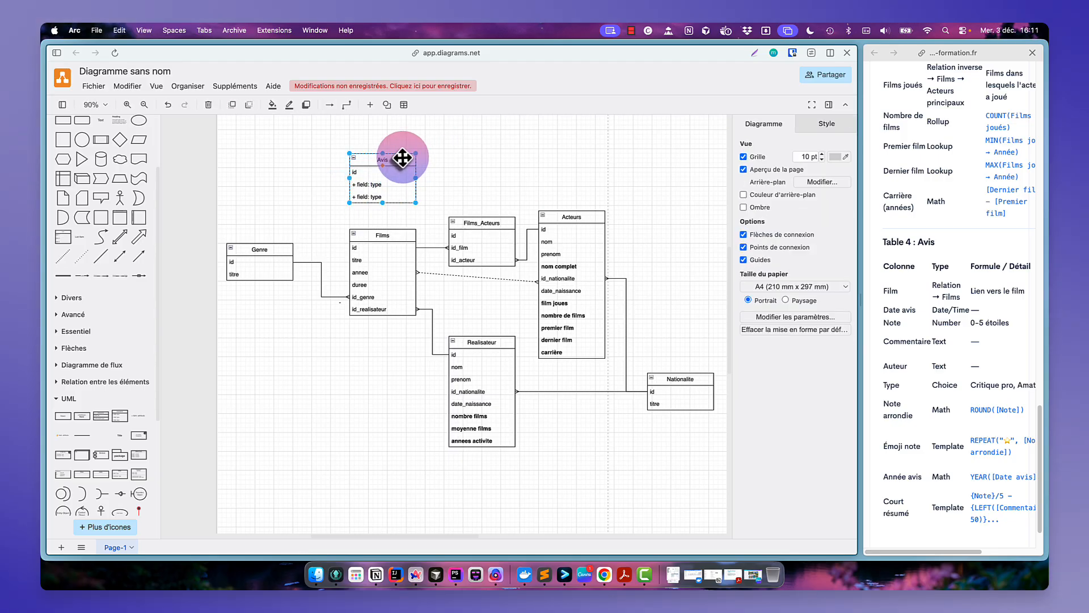
key(super+d)
drag(382, 164, 487, 143)
double_click(488, 144)
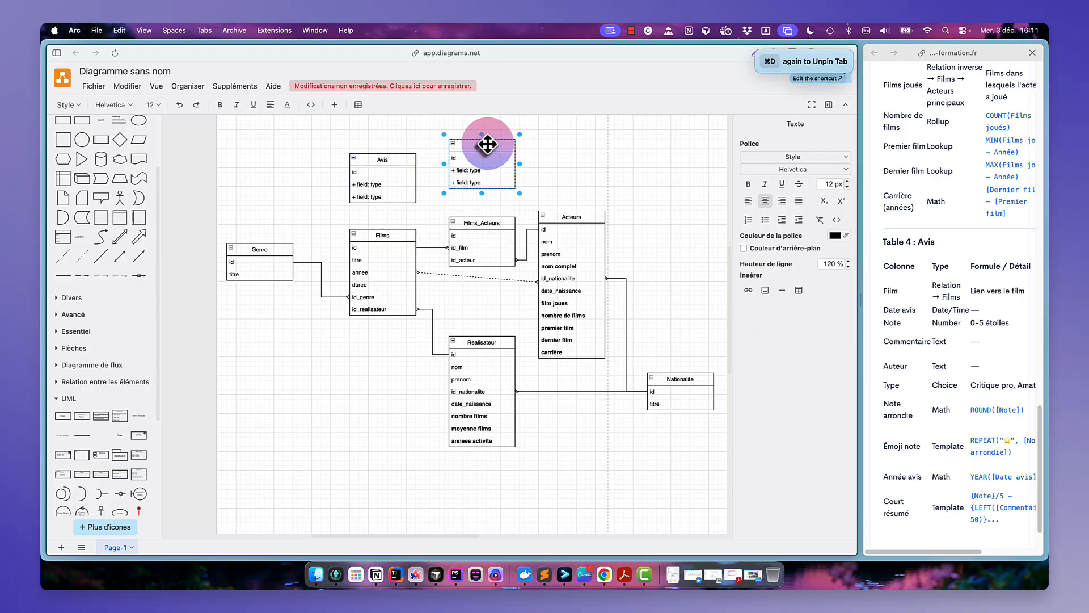
- Name the Users table's fields nom, prenom and email, adding a row, and shift the table up slightly
double_click(476, 169)
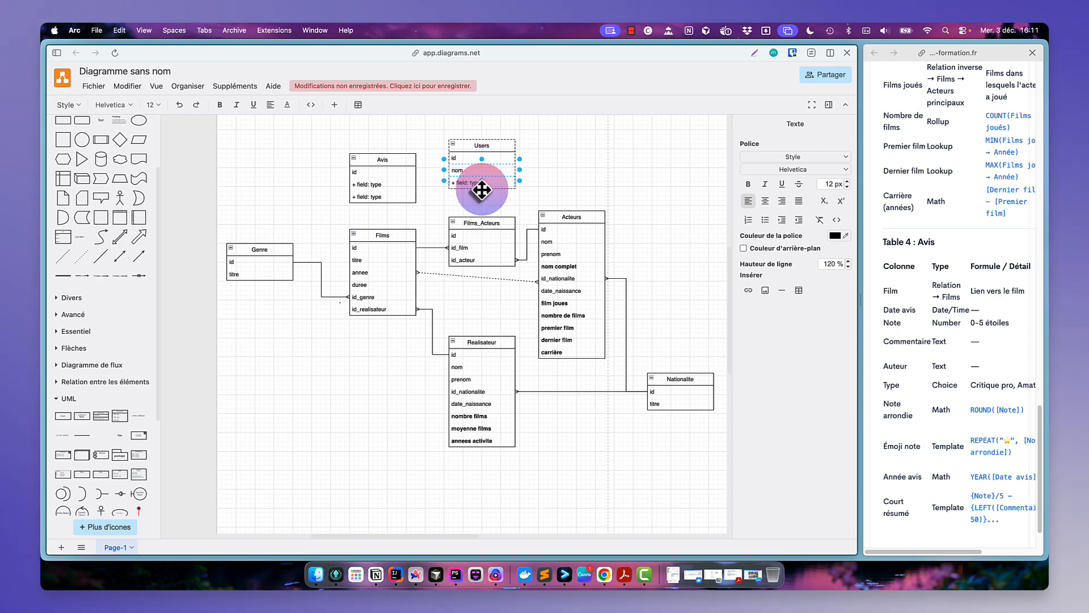
double_click(470, 183)
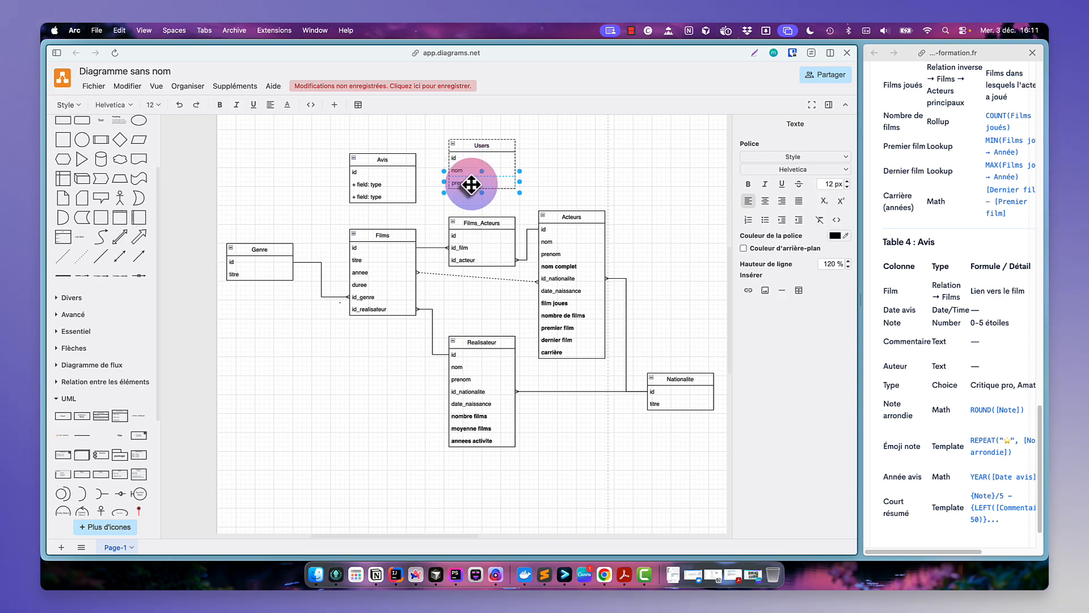
click(549, 175)
click(484, 182)
key(super+d)
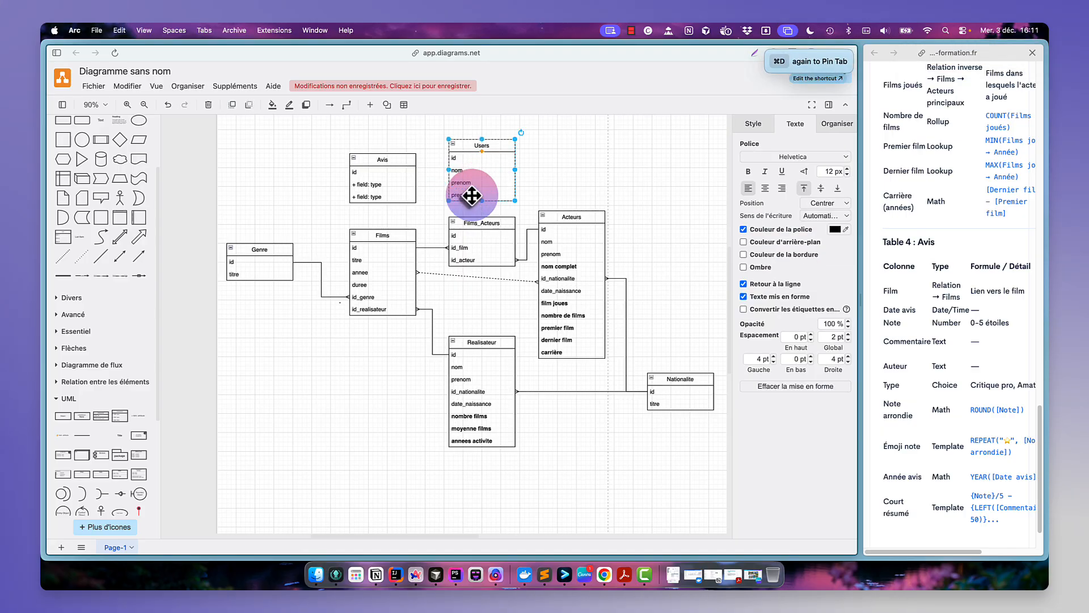
double_click(468, 195)
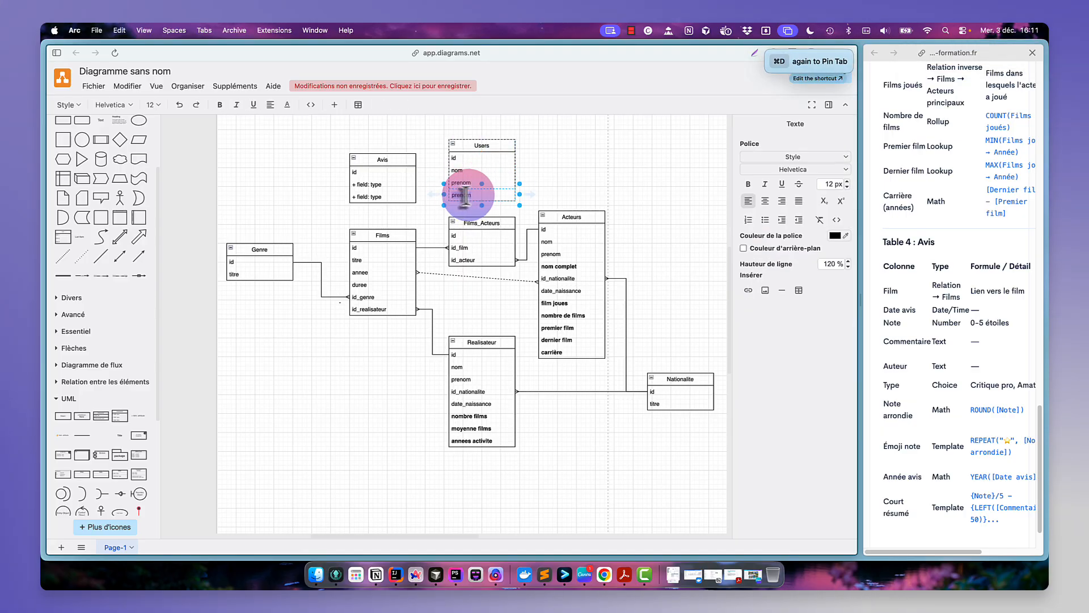
click(539, 165)
drag(476, 142, 488, 133)
- Name the remaining Avis fields date avis and commentaire
click(384, 185)
double_click(384, 184)
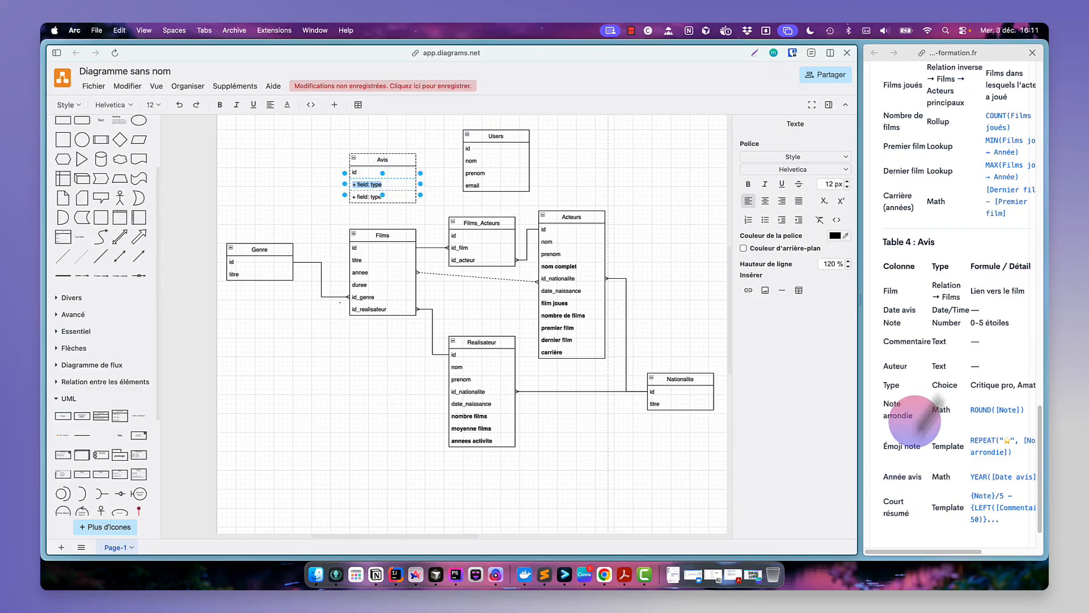
scroll(946, 373, down, 1)
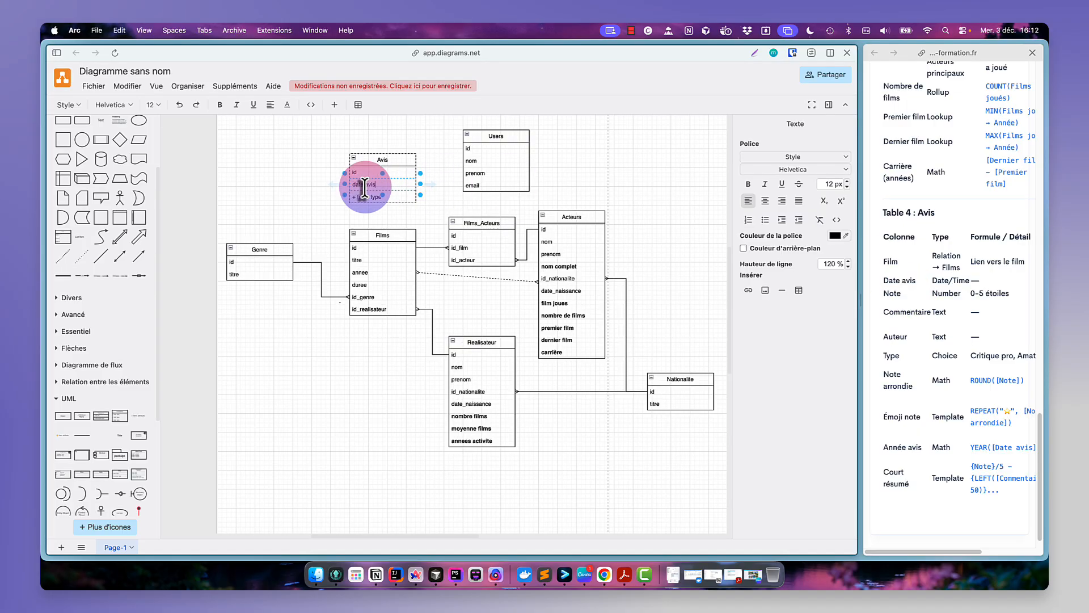
double_click(366, 197)
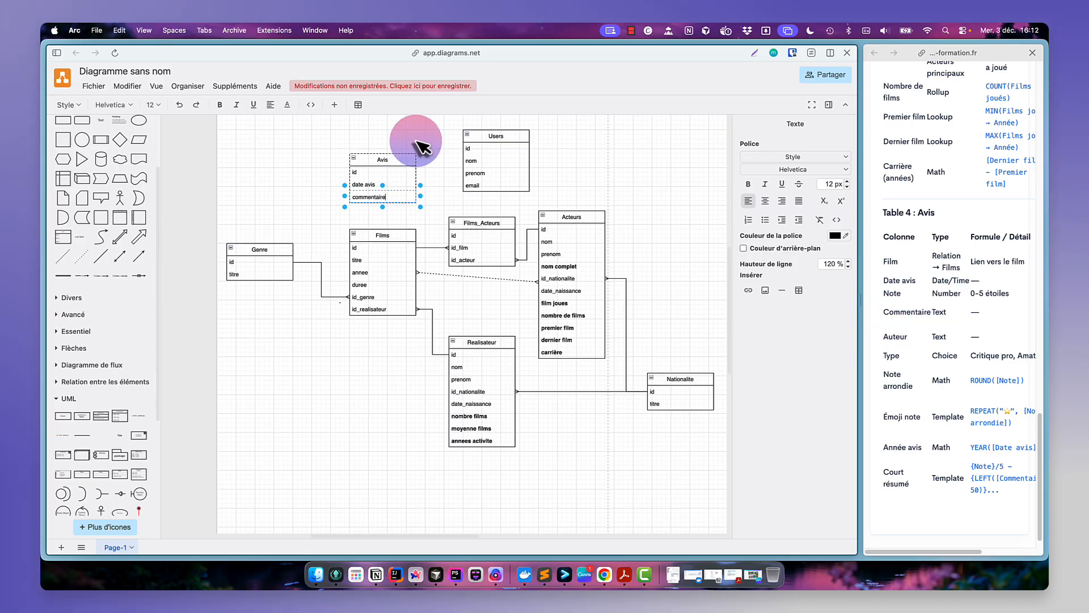
- Move the Avis table up and add an id_users row below commentaire
drag(387, 161, 384, 134)
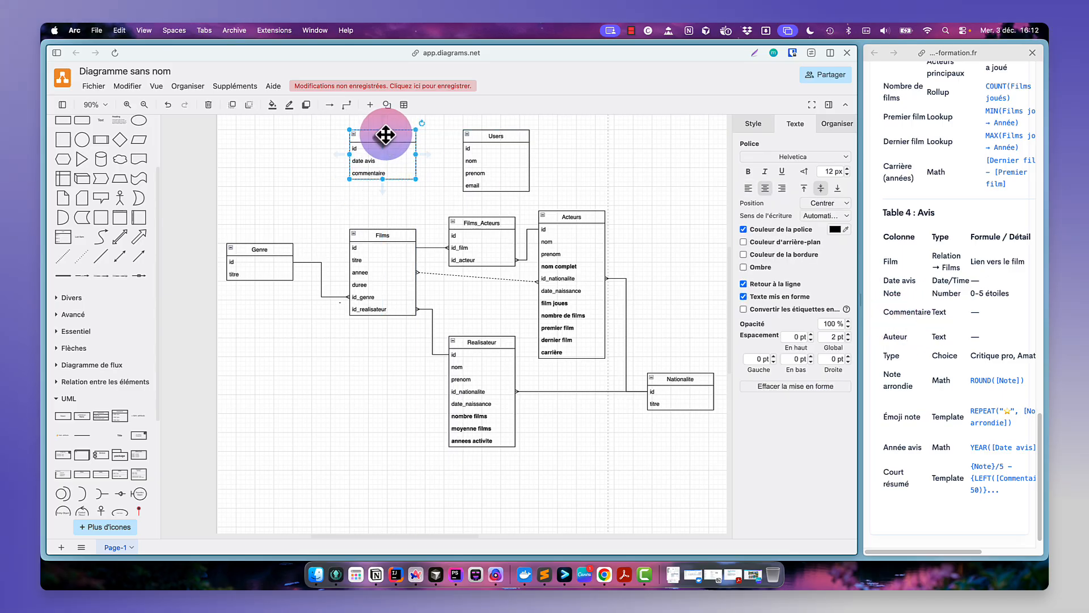
click(395, 173)
key(super+d)
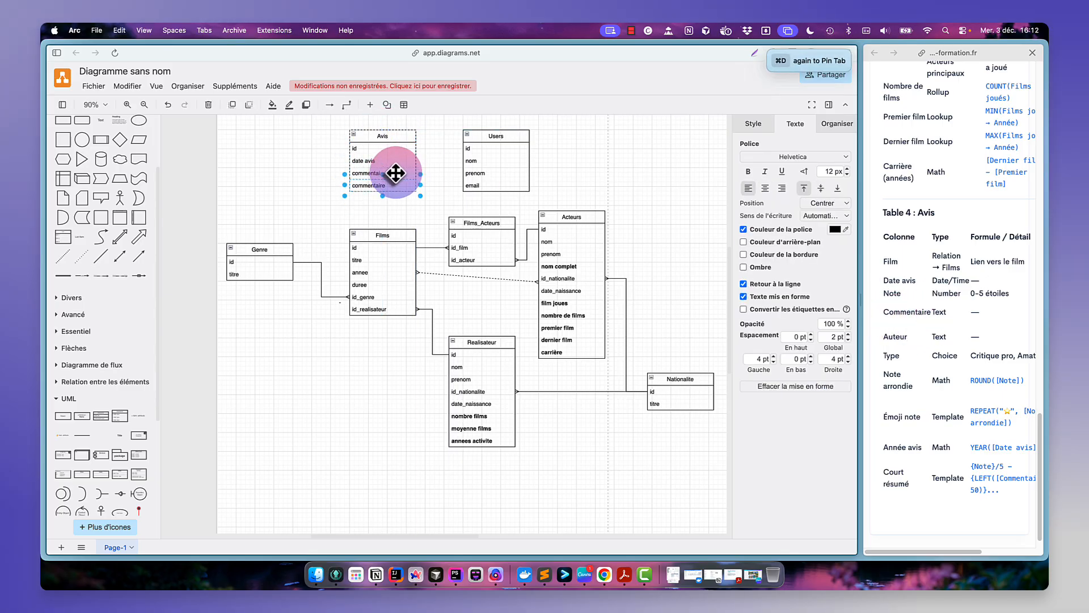
double_click(379, 185)
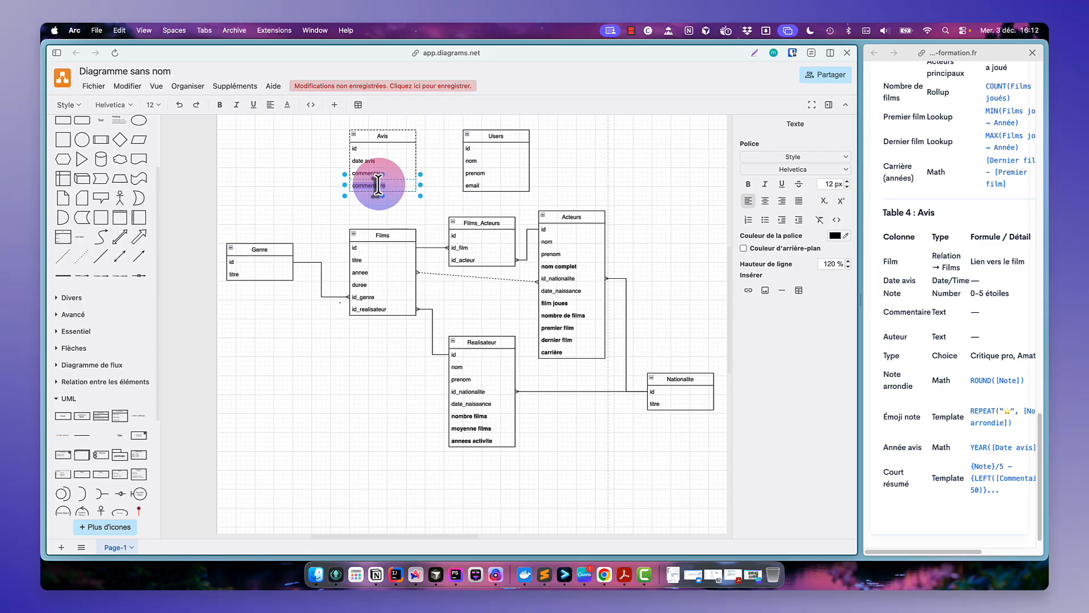
text(id_users)
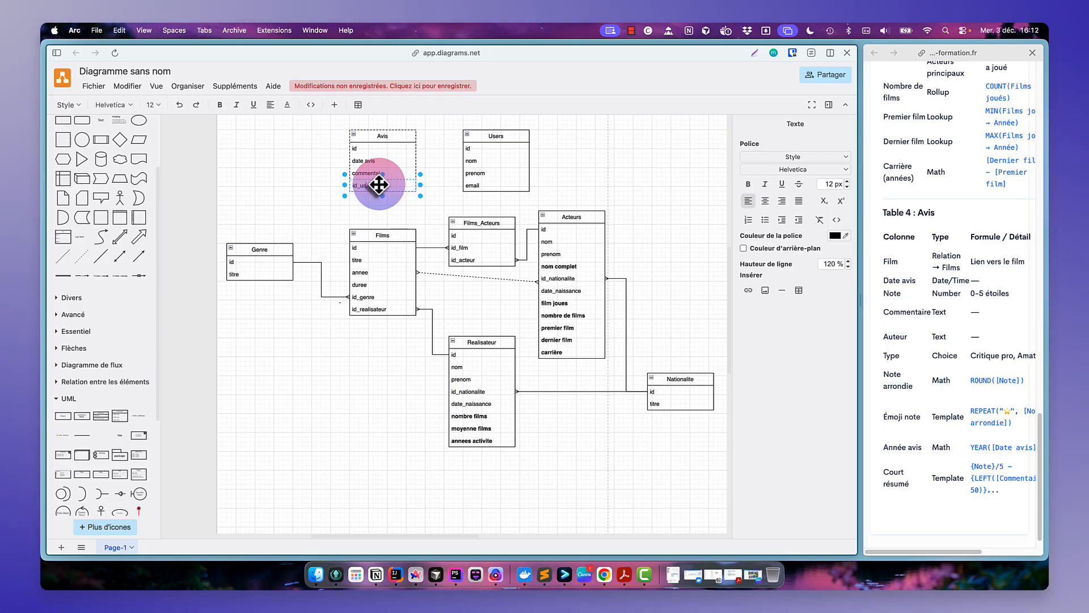
- Connect the Users table's id row to the Avis id_users row and change the connector's end marker
click(449, 165)
drag(449, 146, 410, 186)
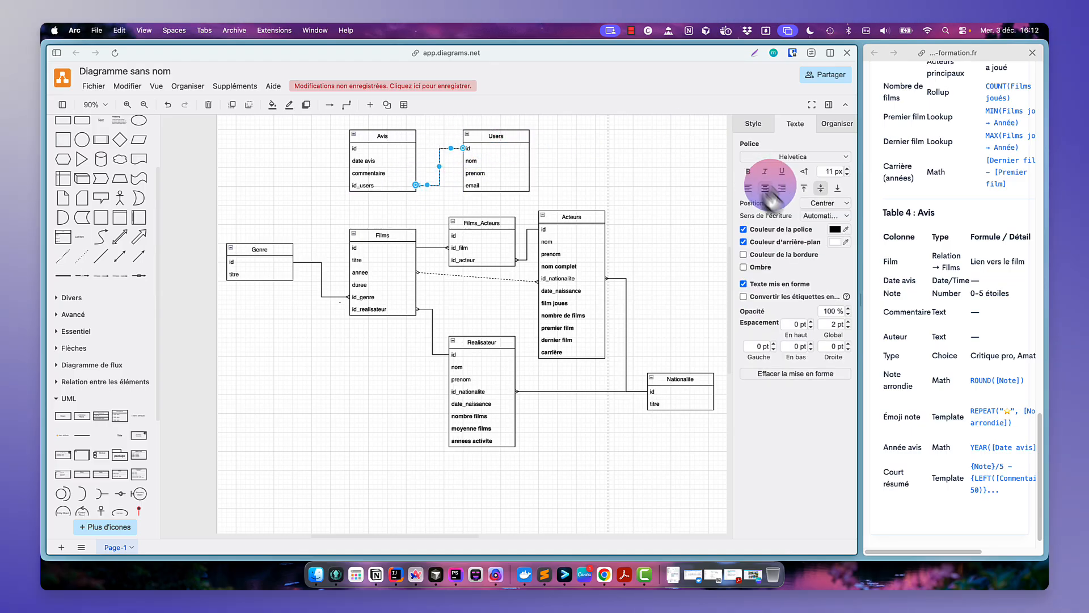
click(758, 124)
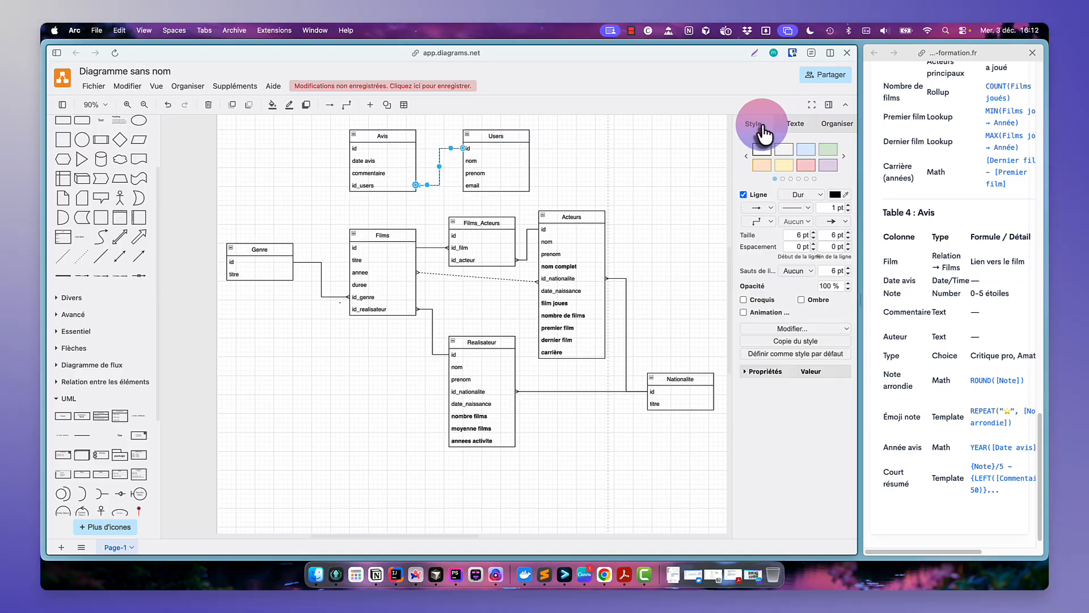
click(845, 220)
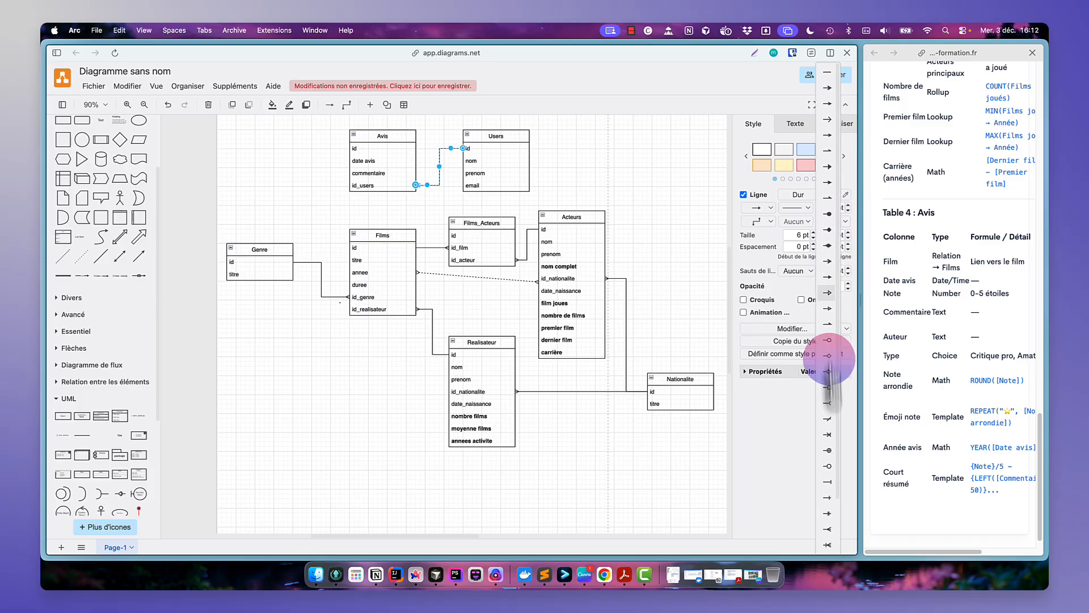
click(827, 523)
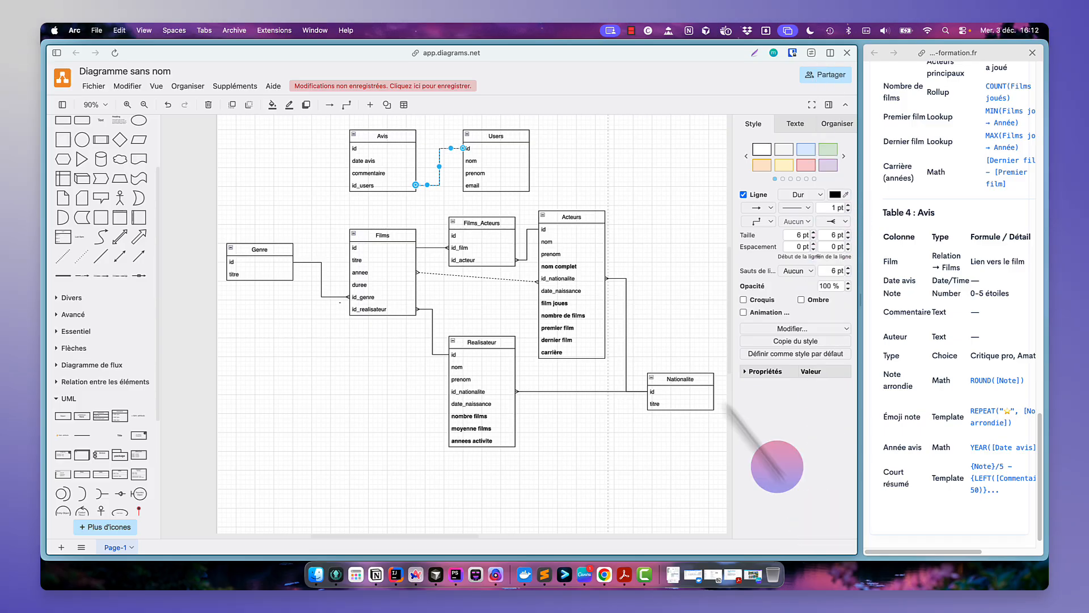
- Duplicate the id_users row at the bottom of the Avis table
click(387, 185)
key(super+d)
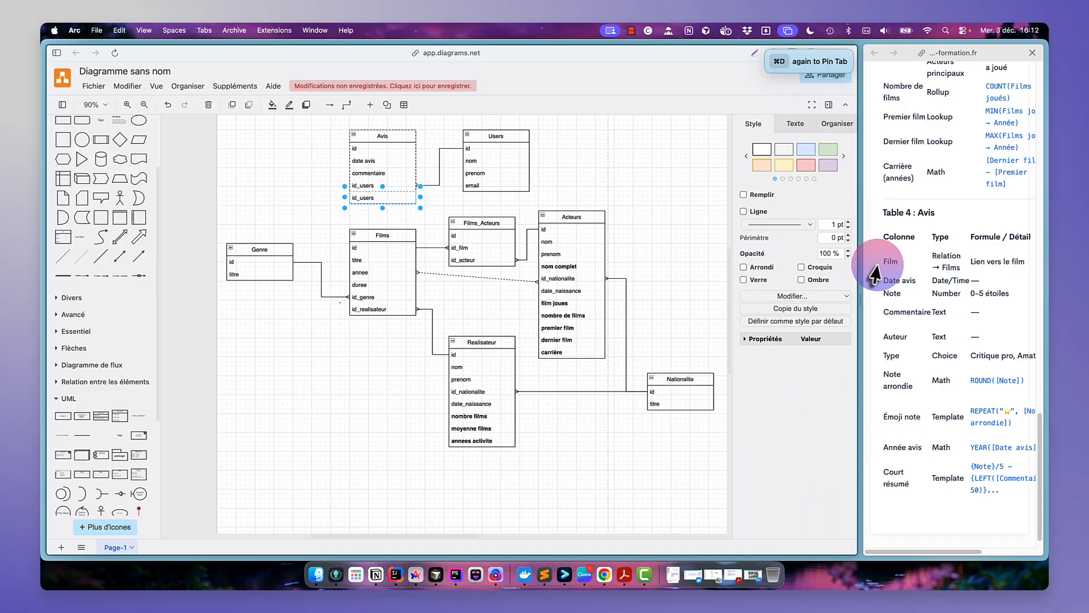
click(902, 358)
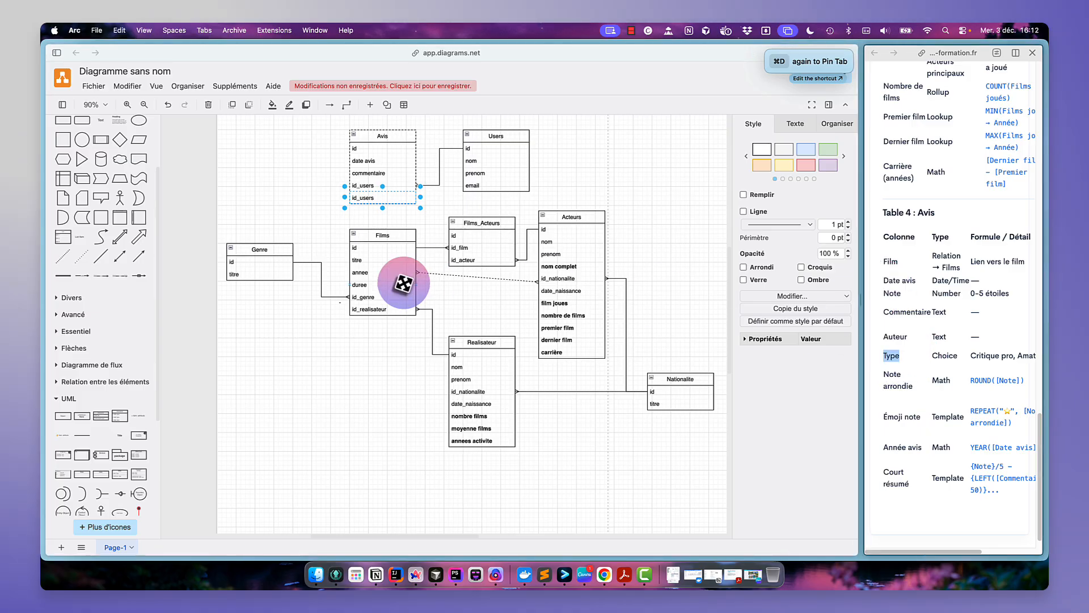
click(295, 195)
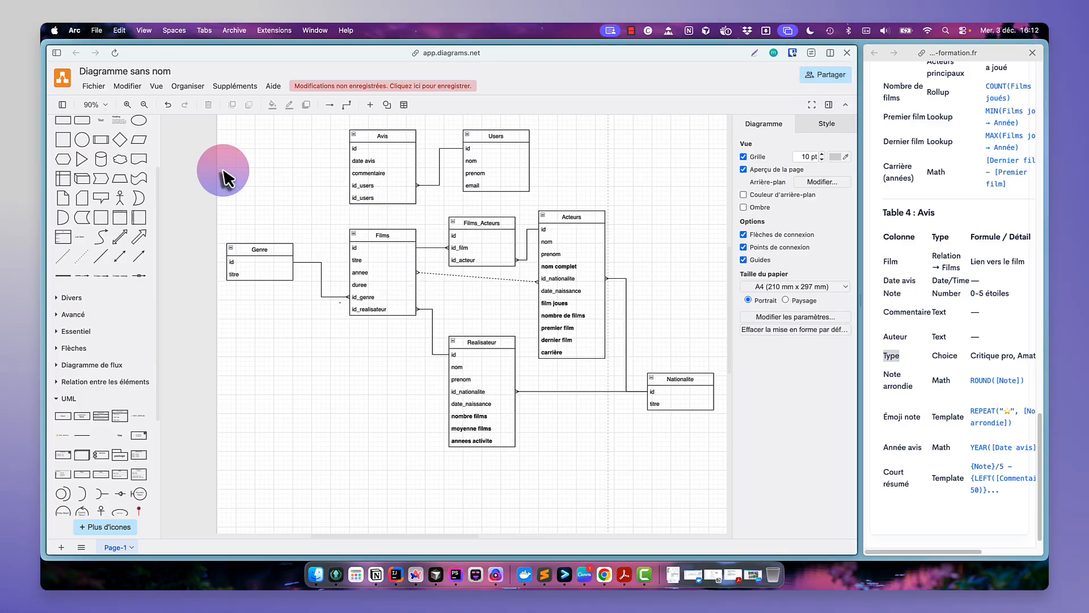
- Add a new UML class table titled Type at the top left of the diagram
click(119, 418)
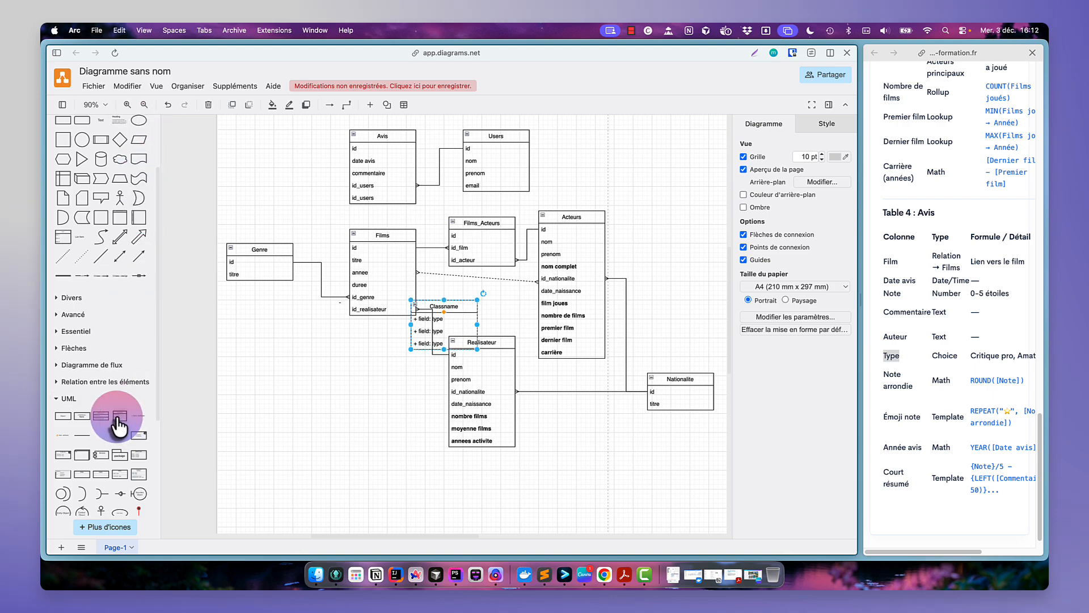
drag(449, 303, 279, 133)
double_click(280, 135)
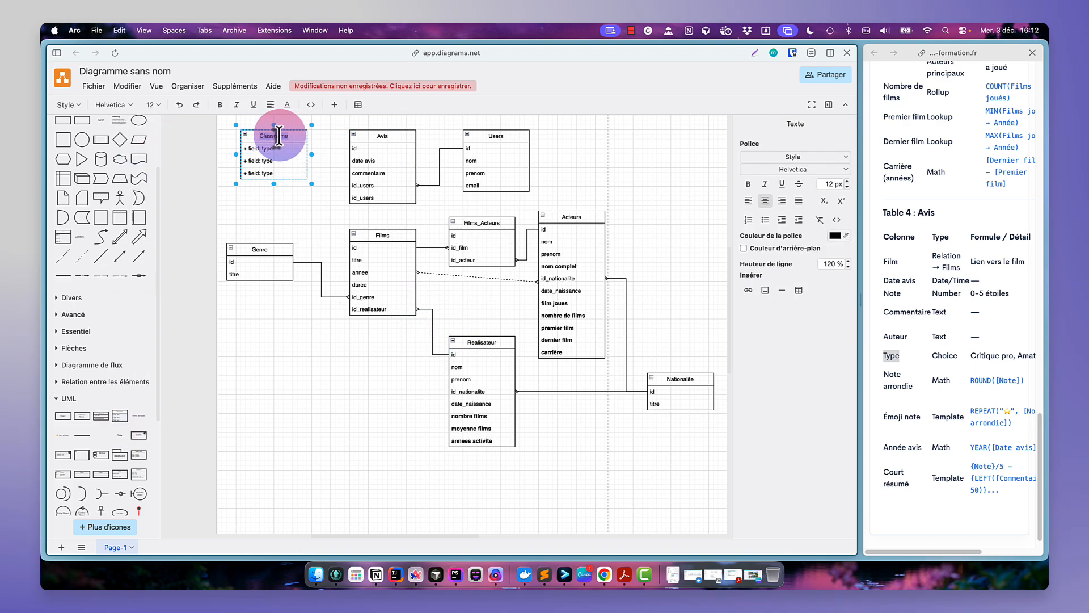
text(Type)
- Name the Type table's fields id and titre and delete its extra third row
double_click(265, 150)
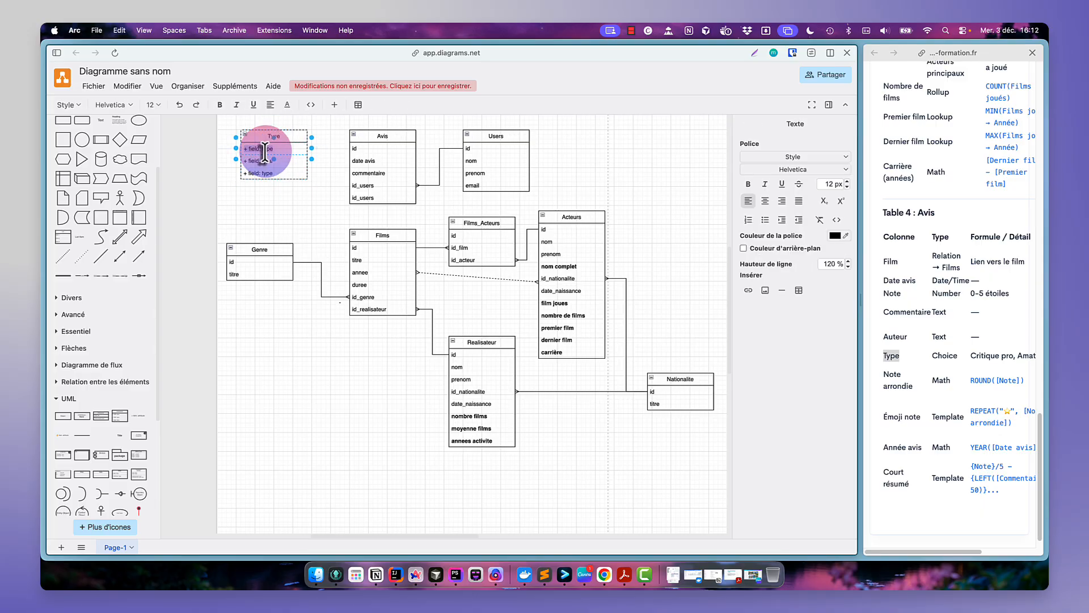
text(id)
double_click(260, 161)
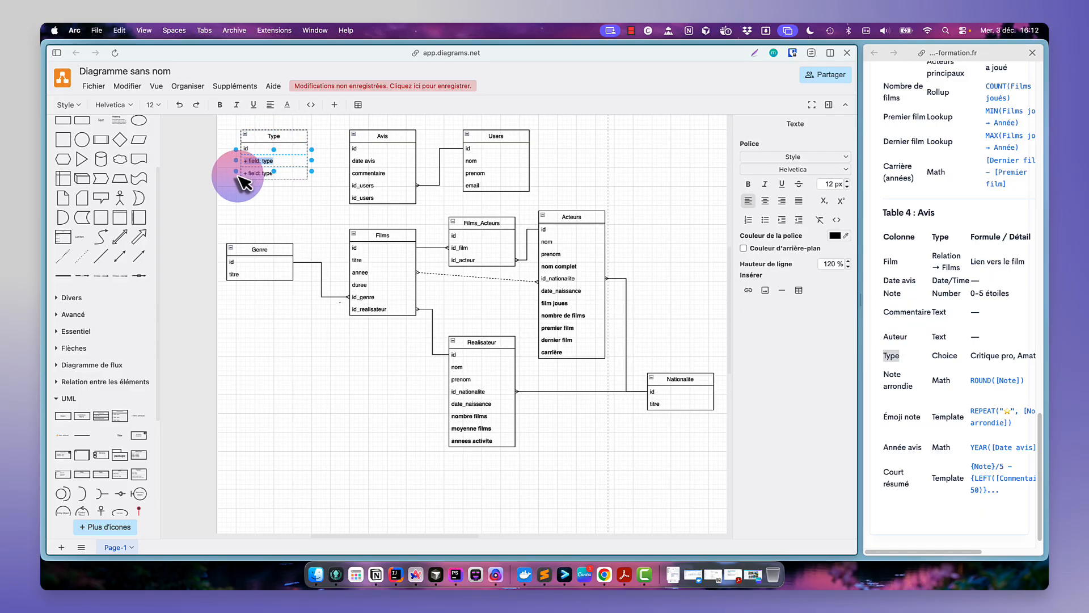
text(titre)
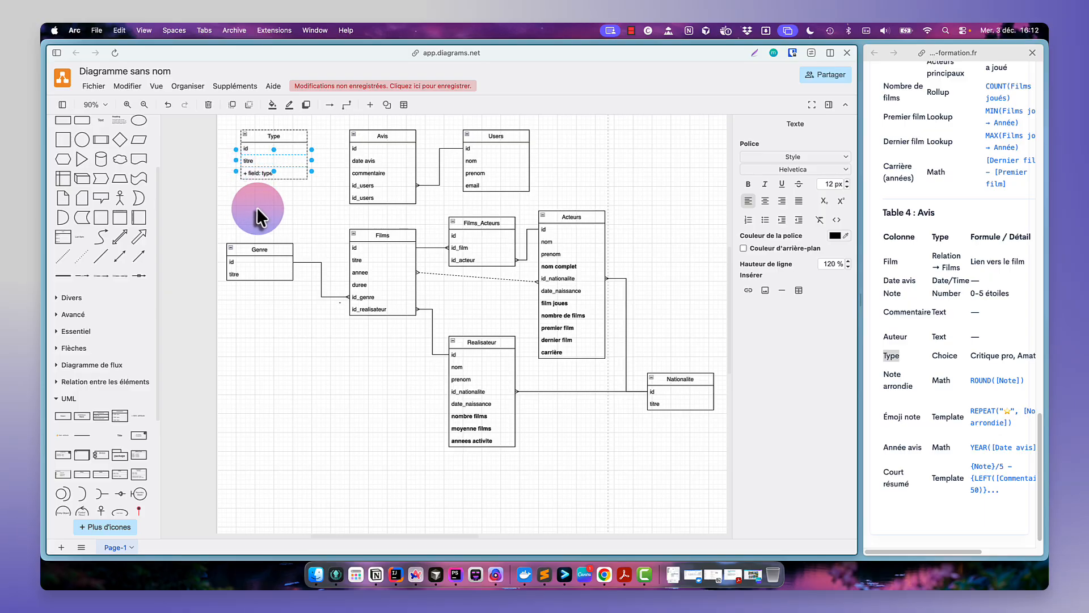
click(282, 172)
key(Delete)
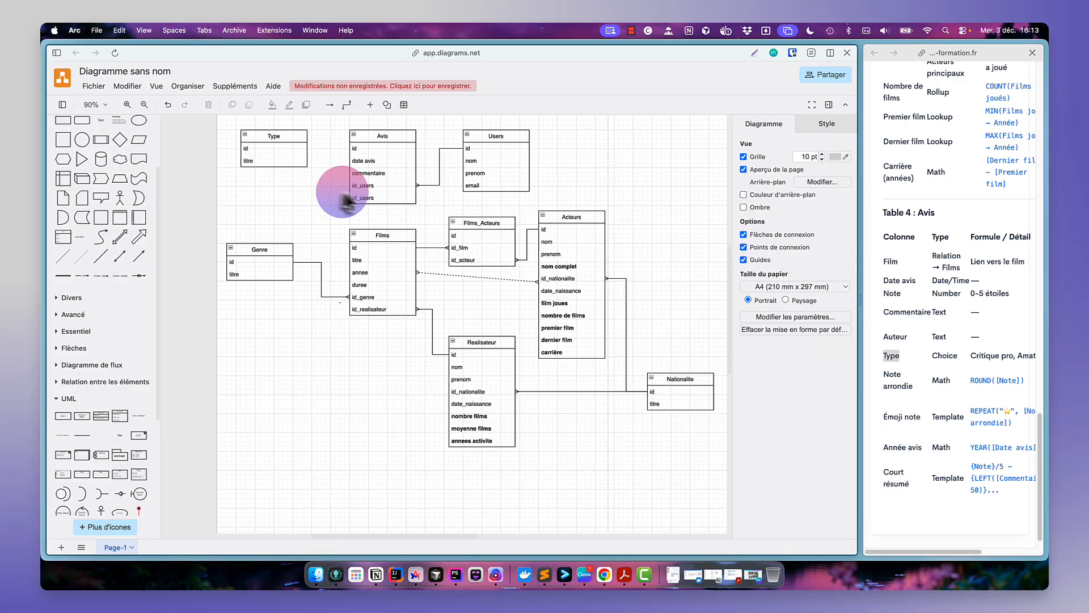
- Rename the new bottom Avis row as id_type and connect the Type table's id row to it, changing the connector's end marker
double_click(365, 198)
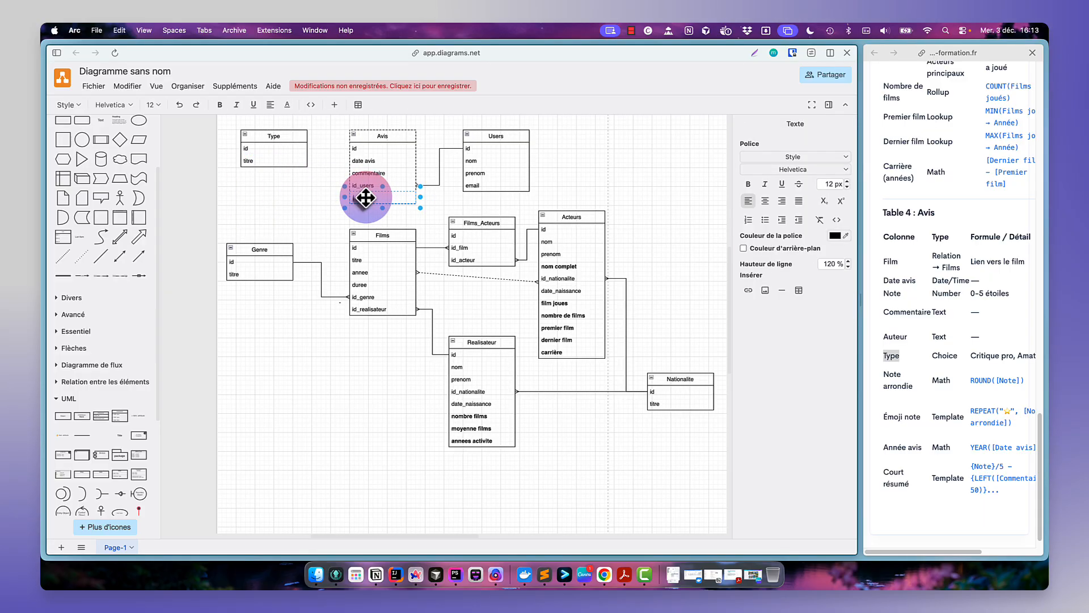
click(303, 187)
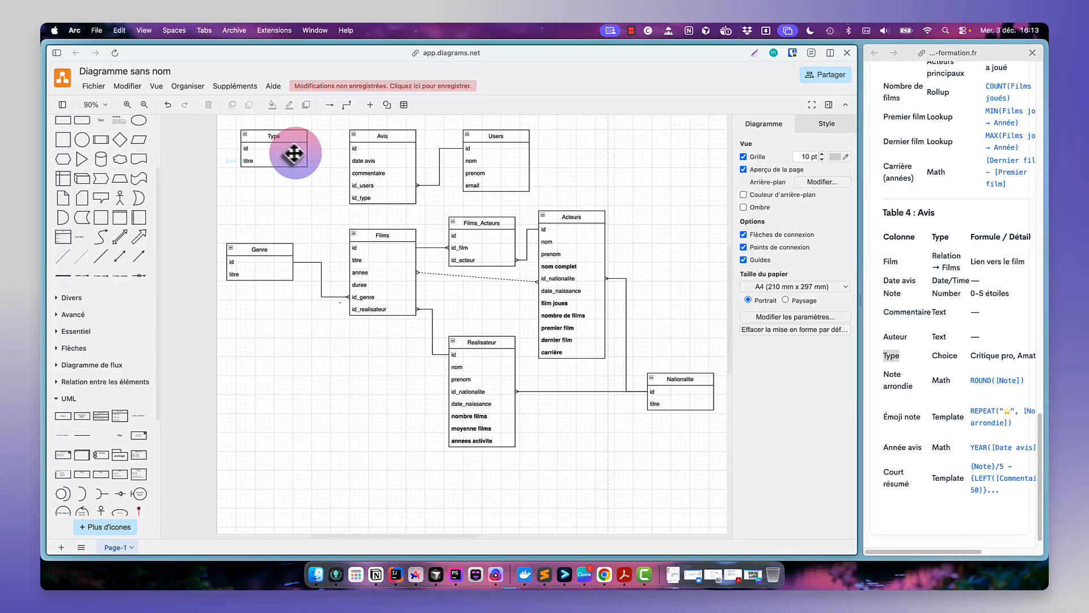
click(292, 152)
drag(311, 150, 355, 199)
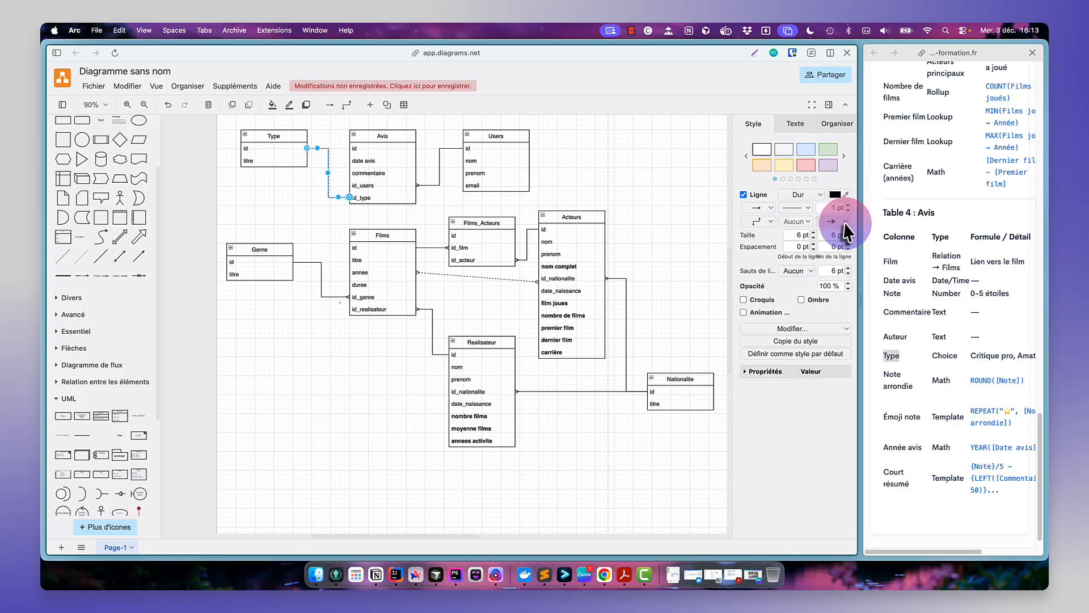
click(845, 224)
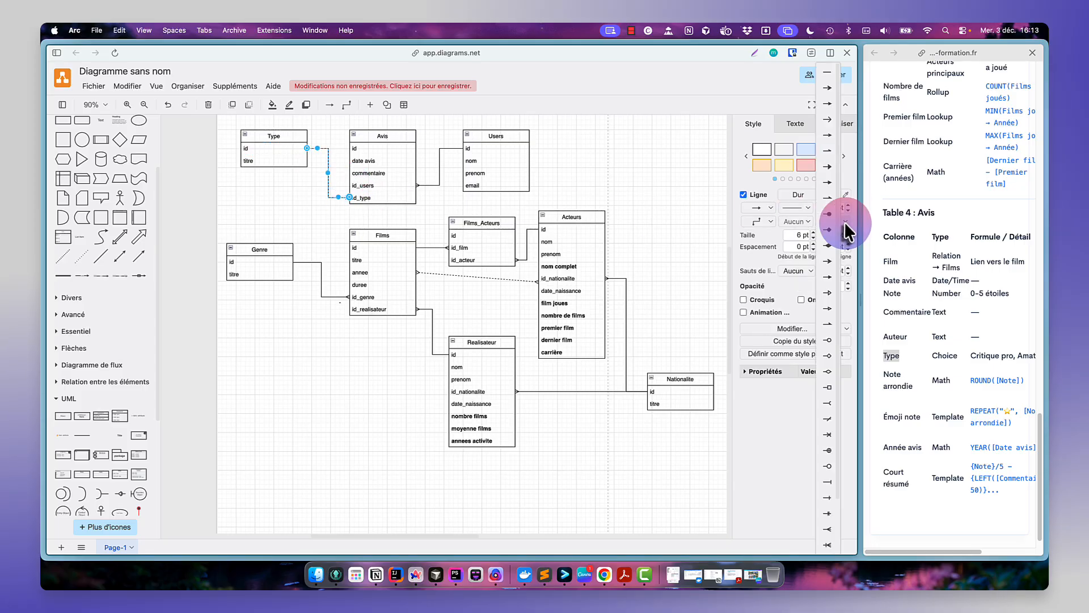
click(828, 529)
click(621, 143)
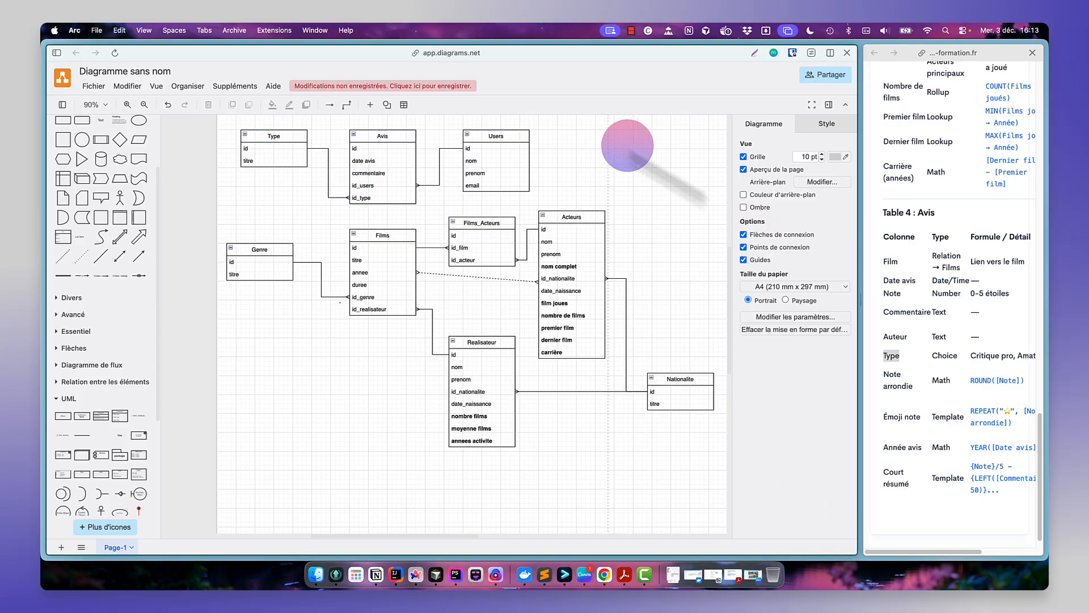
- Duplicate the id_type row in the Avis table and rename the copy as note
click(916, 384)
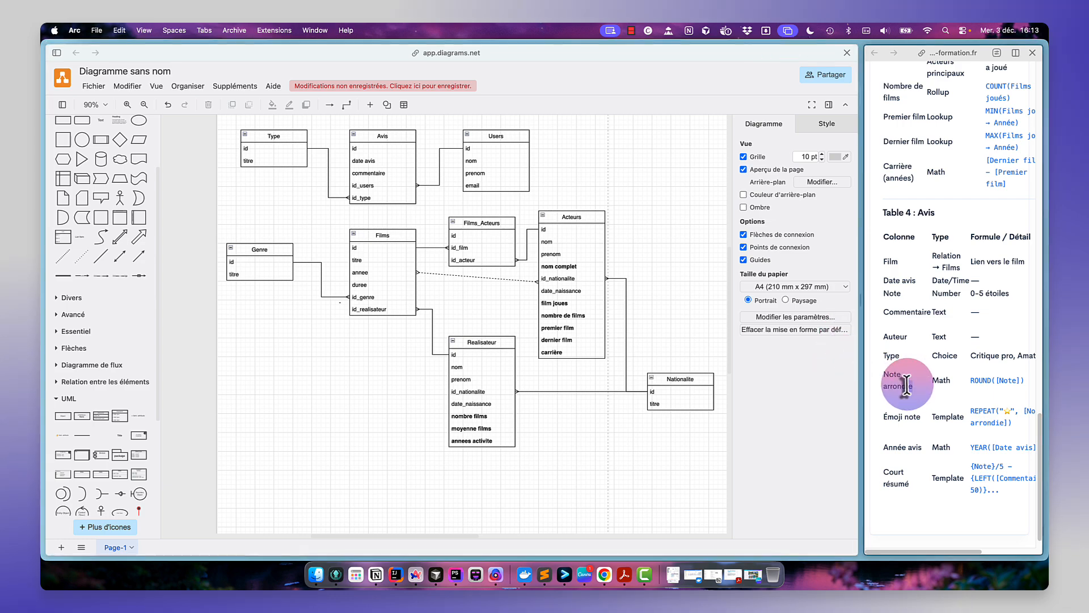
click(384, 200)
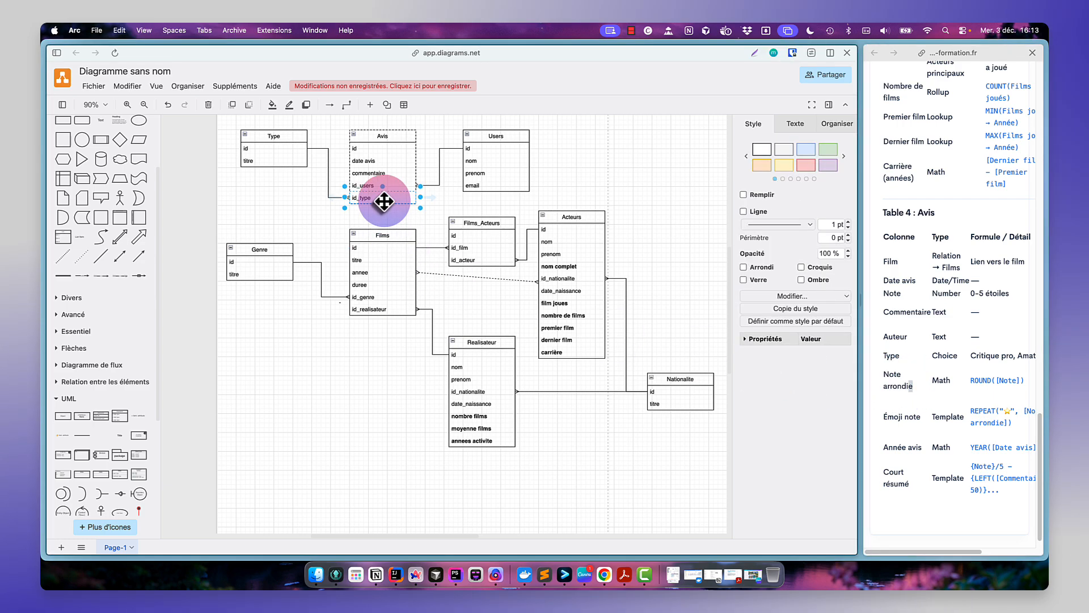
double_click(901, 294)
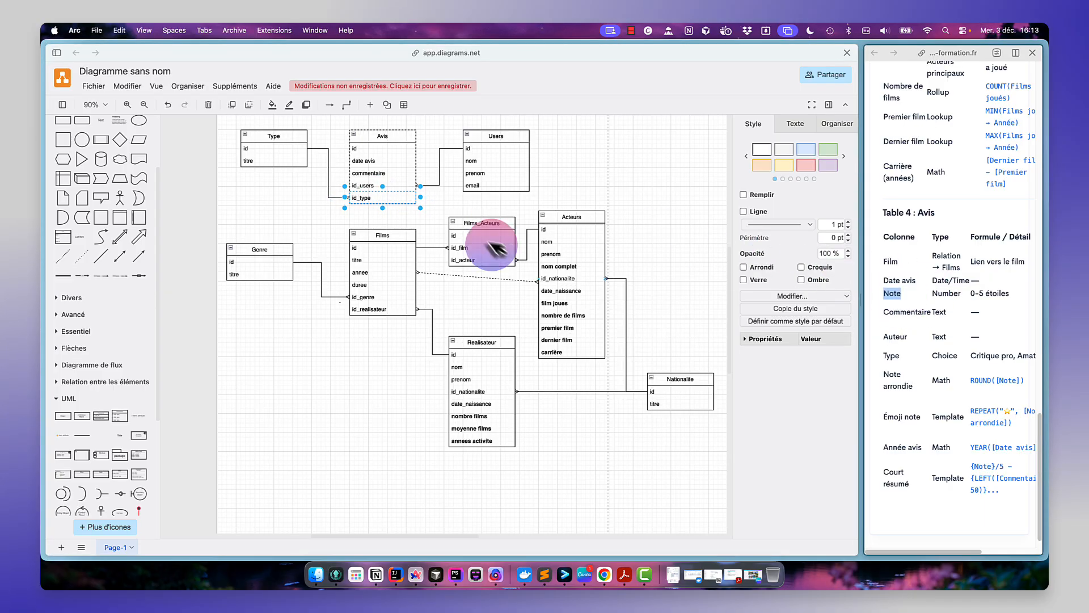
click(392, 198)
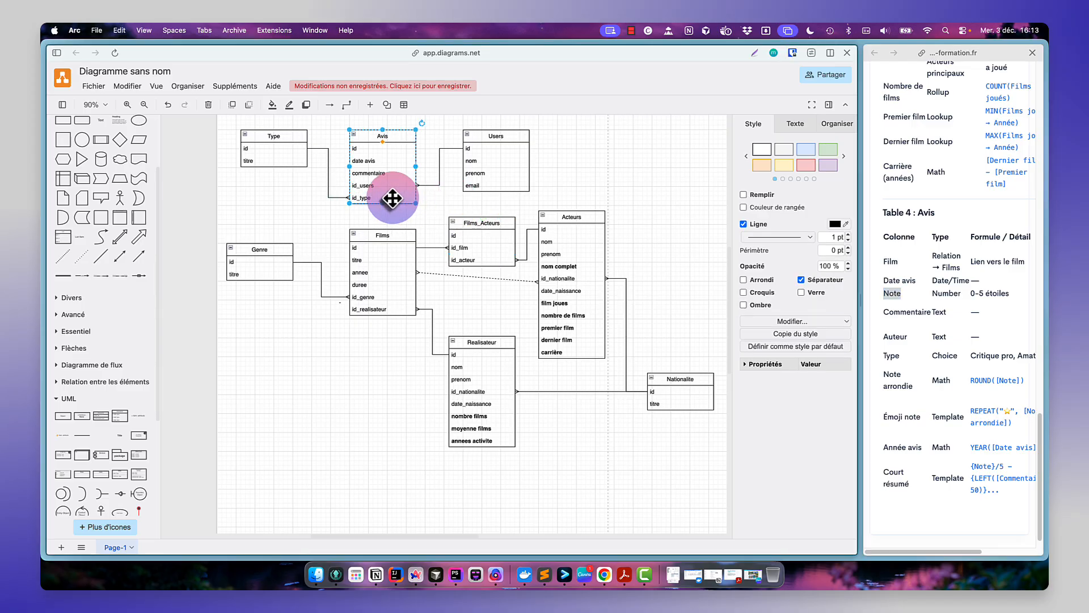
key(super+d)
key(super+z)
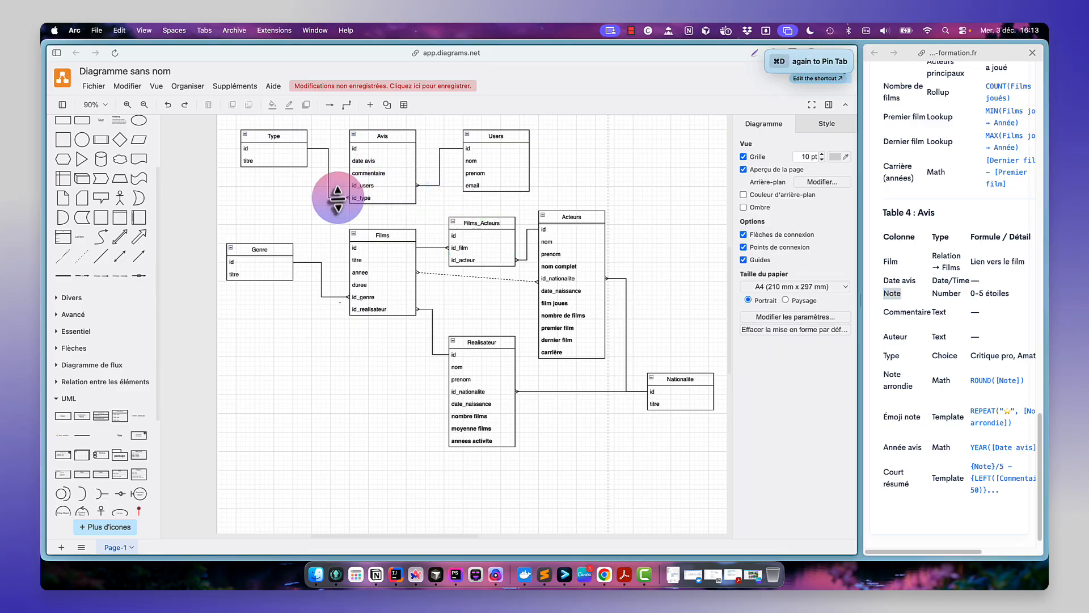
click(365, 199)
key(super+d)
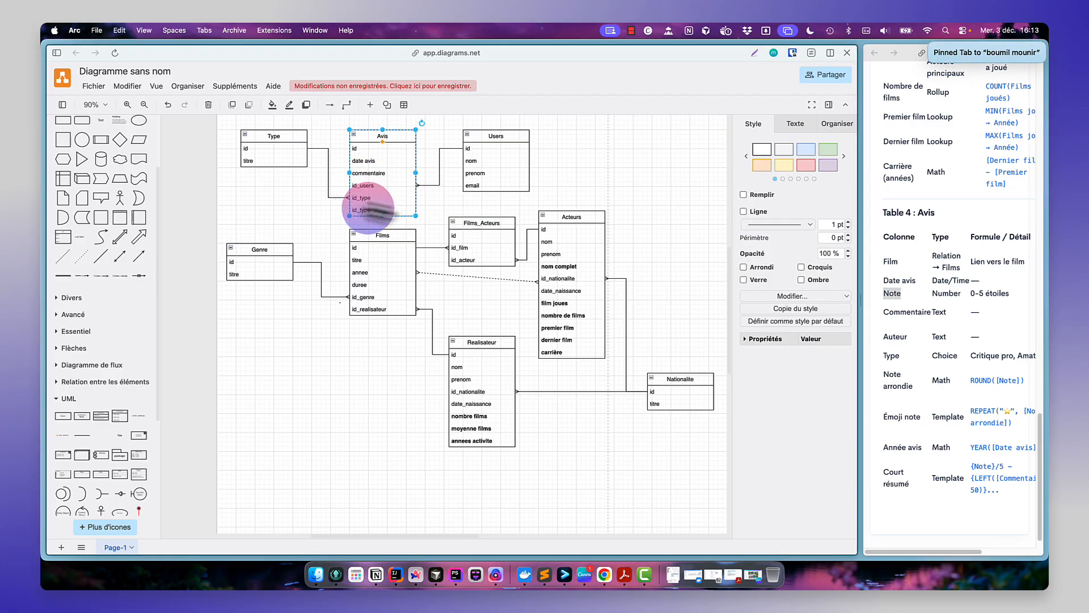
double_click(368, 210)
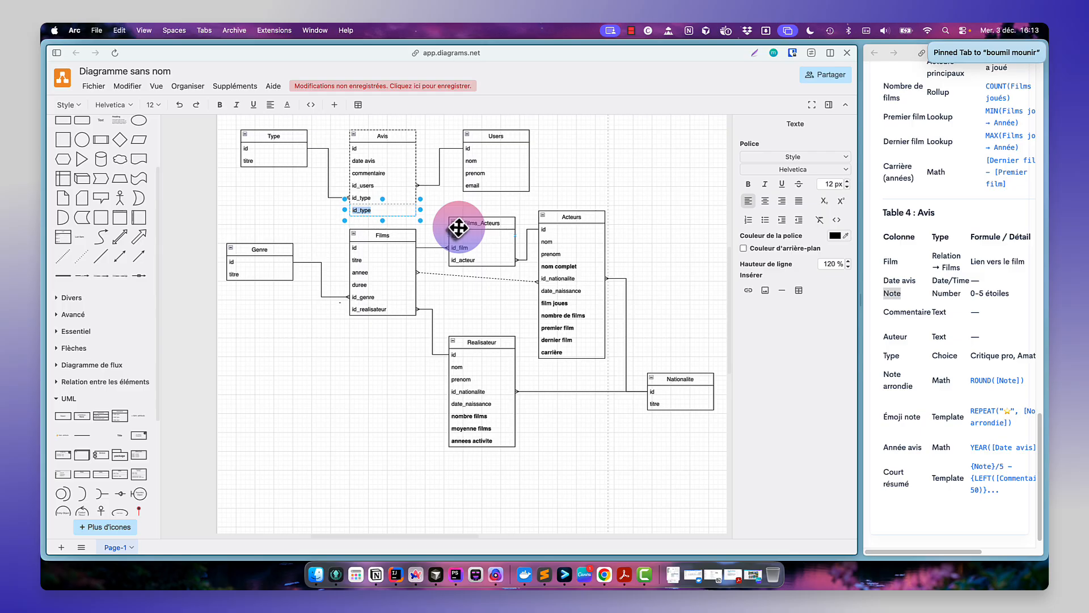
click(641, 178)
- Move the Avis, Users and Type tables upward, away from the Films table
scroll(639, 176, up, 3)
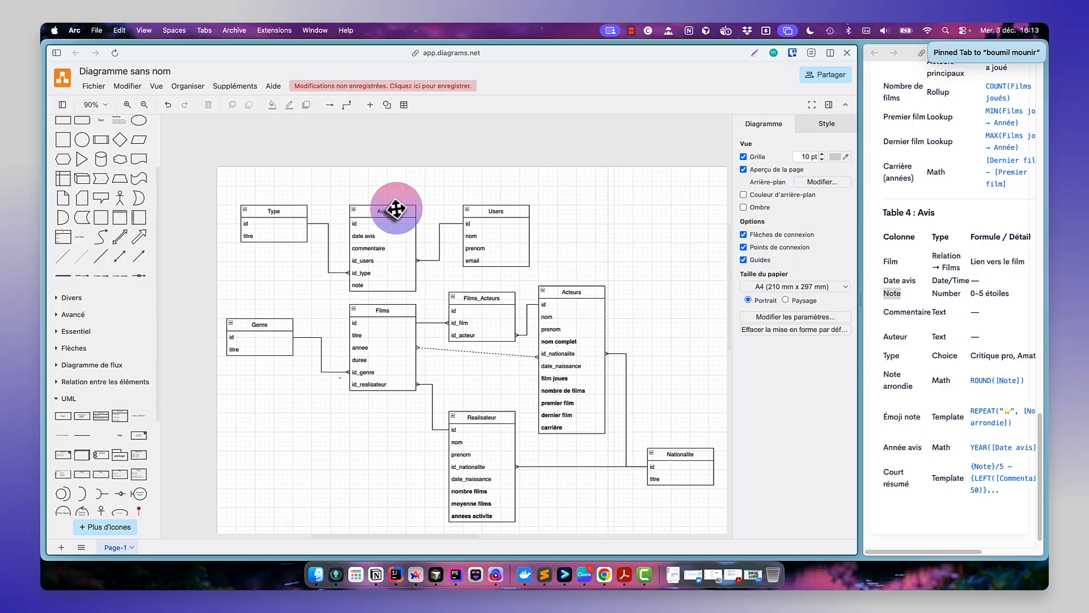
drag(392, 208, 399, 137)
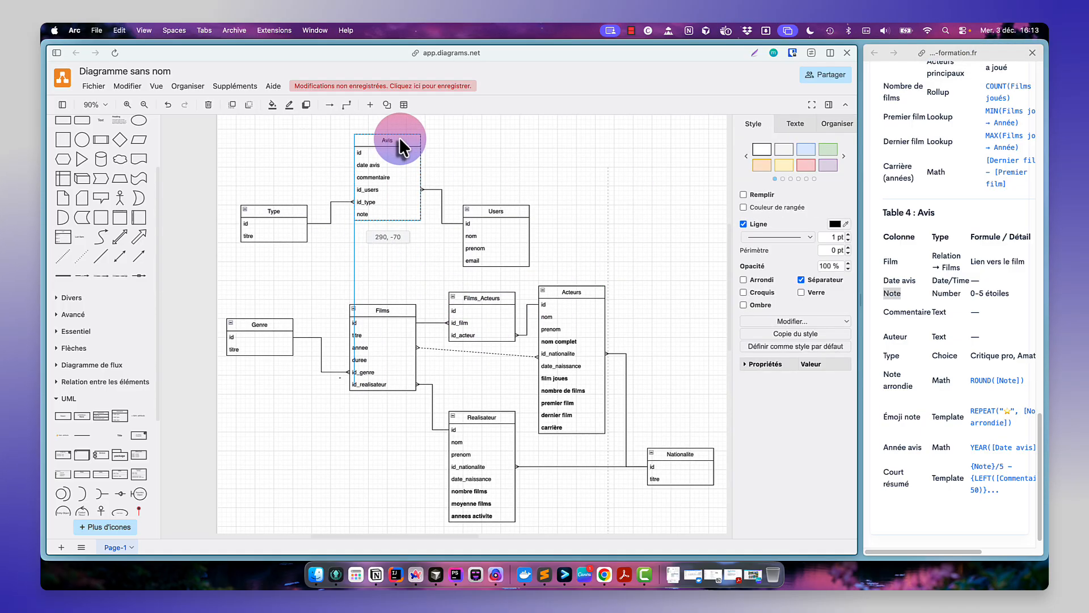
drag(496, 210, 504, 179)
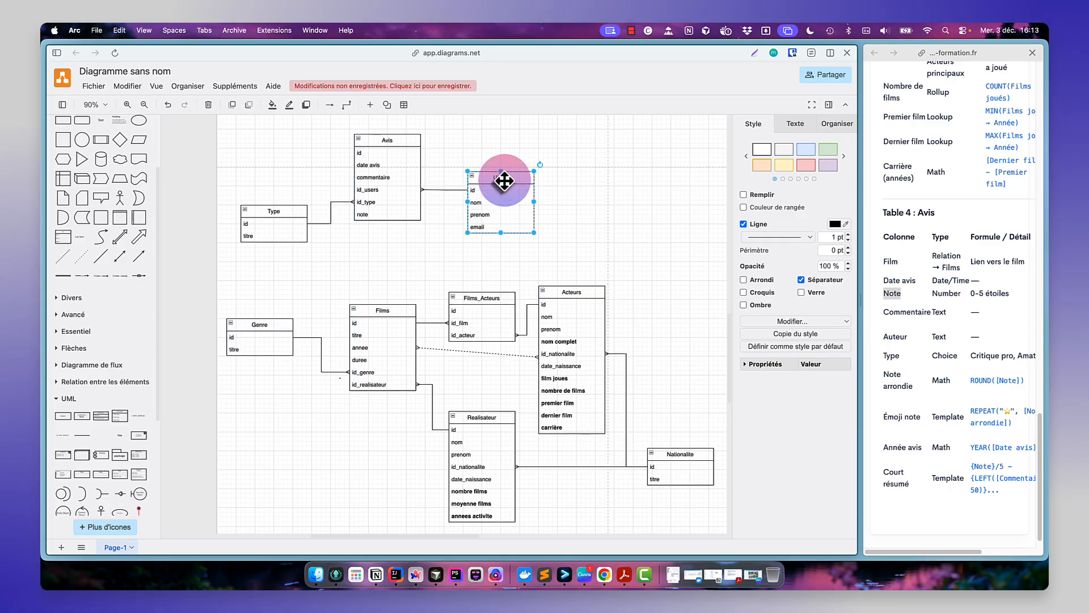
click(287, 211)
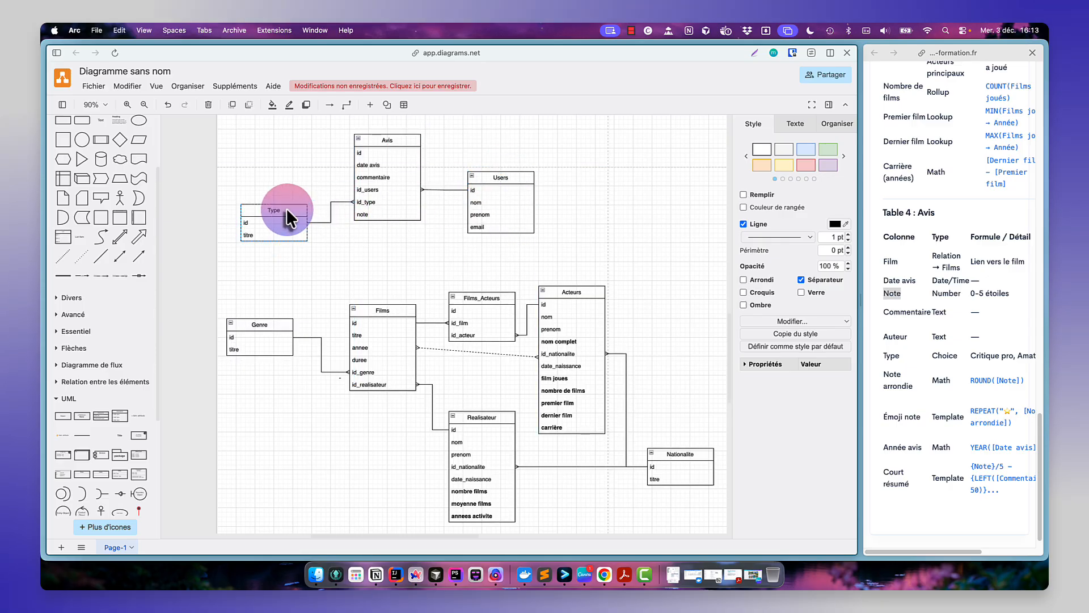
drag(287, 211, 285, 211)
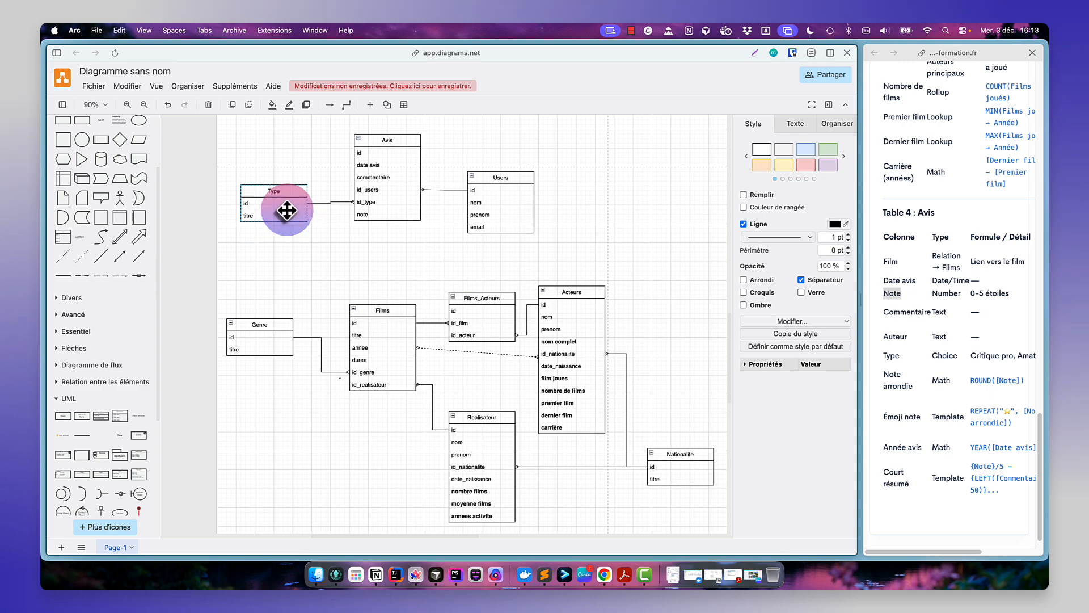
- Duplicate the note row in the Avis table and rename the copy as note arrondie
click(378, 215)
key(super+d)
double_click(368, 227)
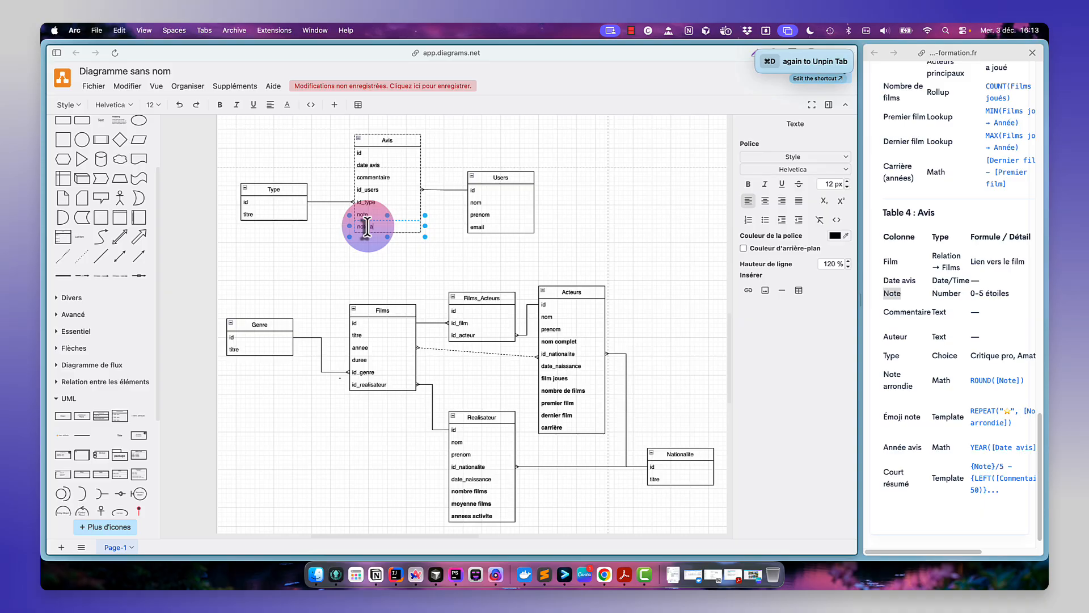
text(note arrondie)
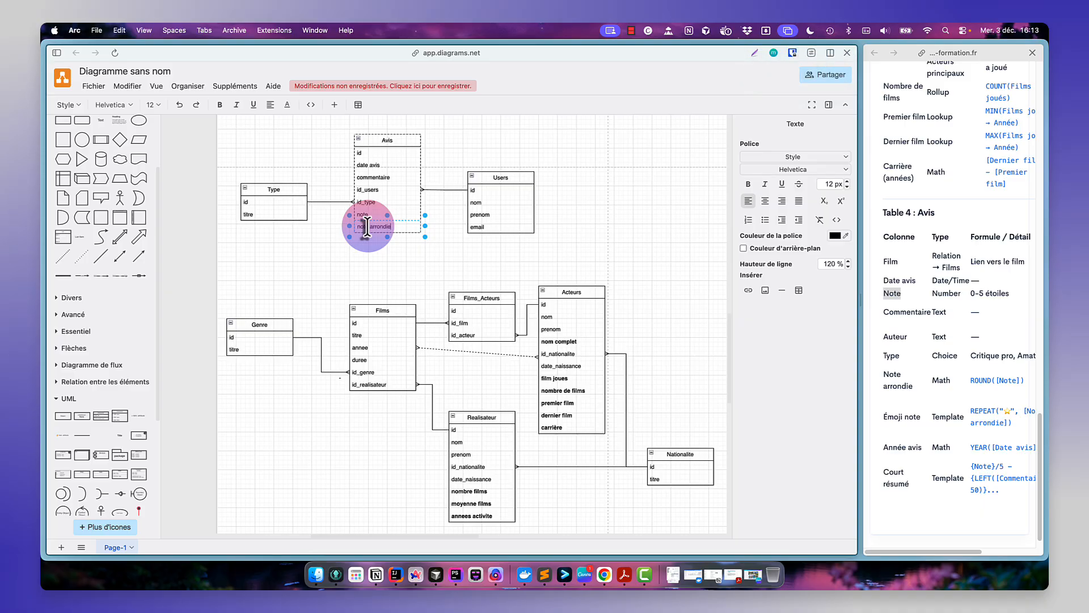
click(395, 234)
click(395, 234)
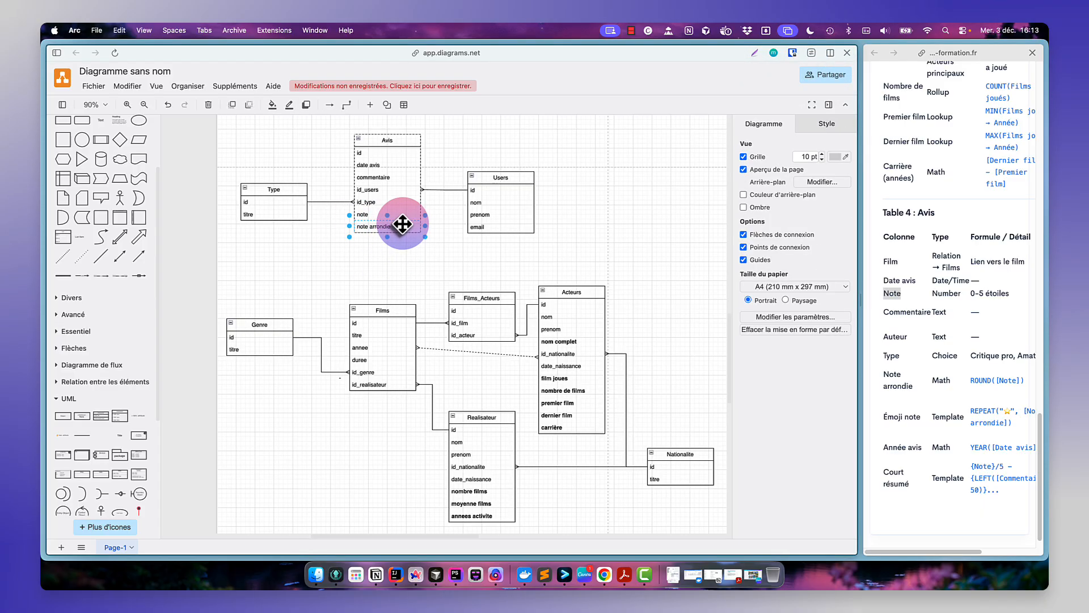
- Duplicate the note arrondie row and rename the copy as emoji
key(super+d)
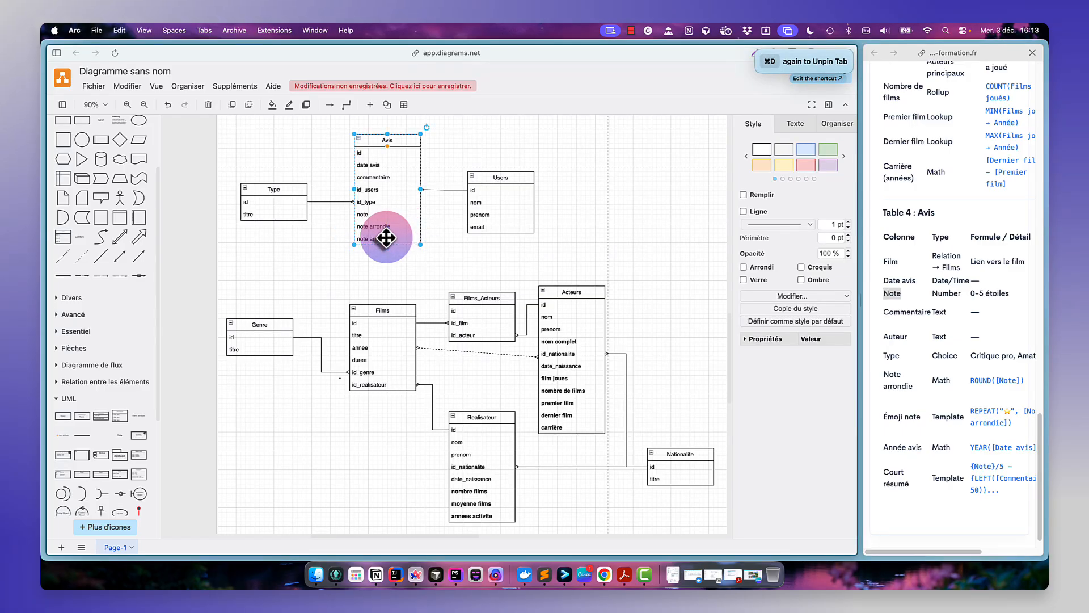
double_click(386, 238)
text(e)
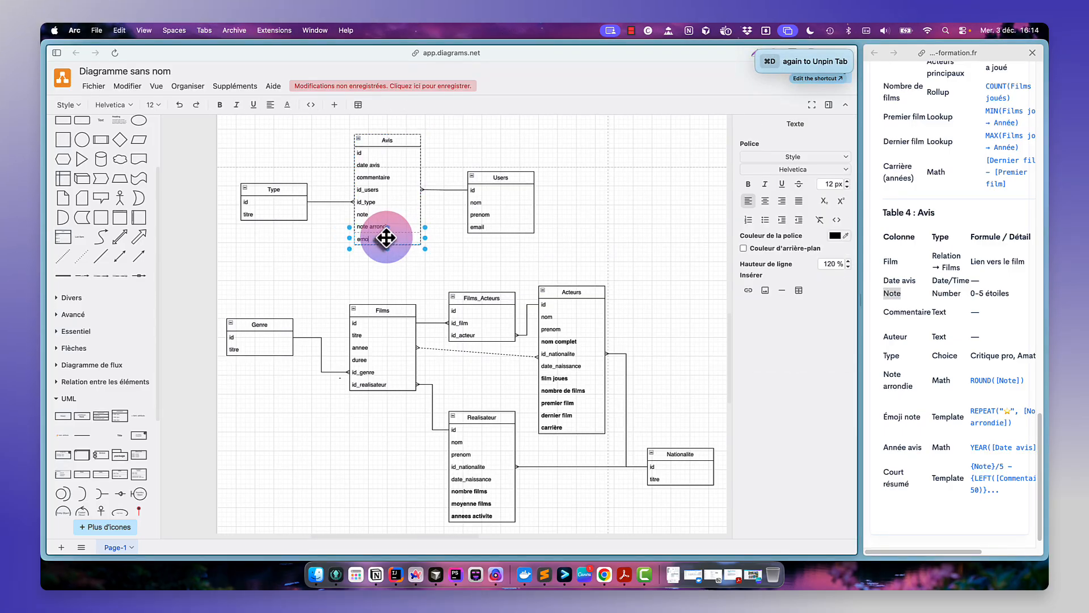
text(moji)
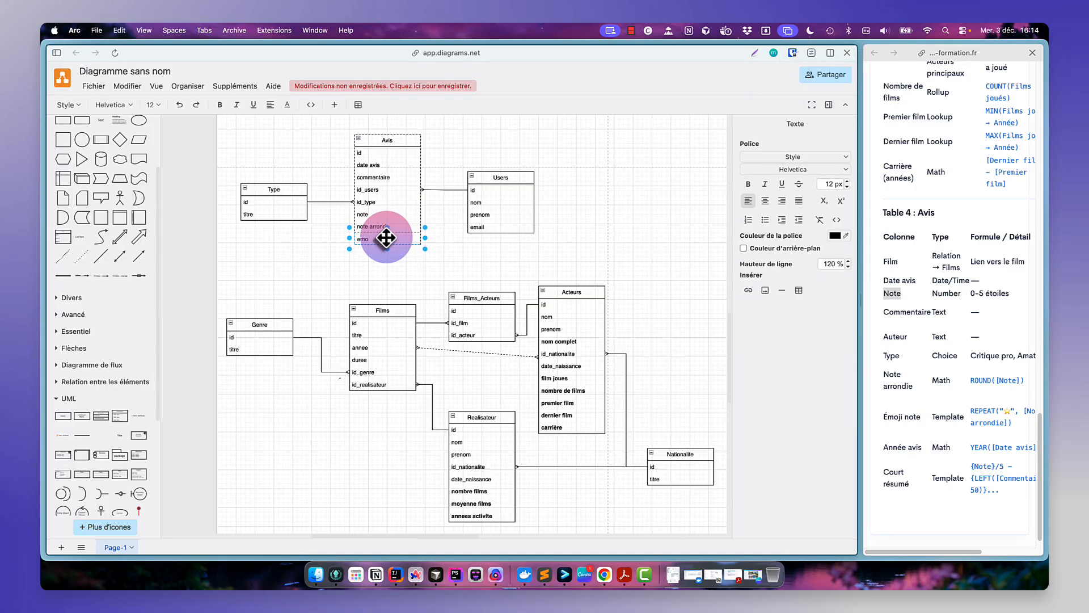
- Make the note arrondie and emoji rows of the Avis table bold
click(397, 227)
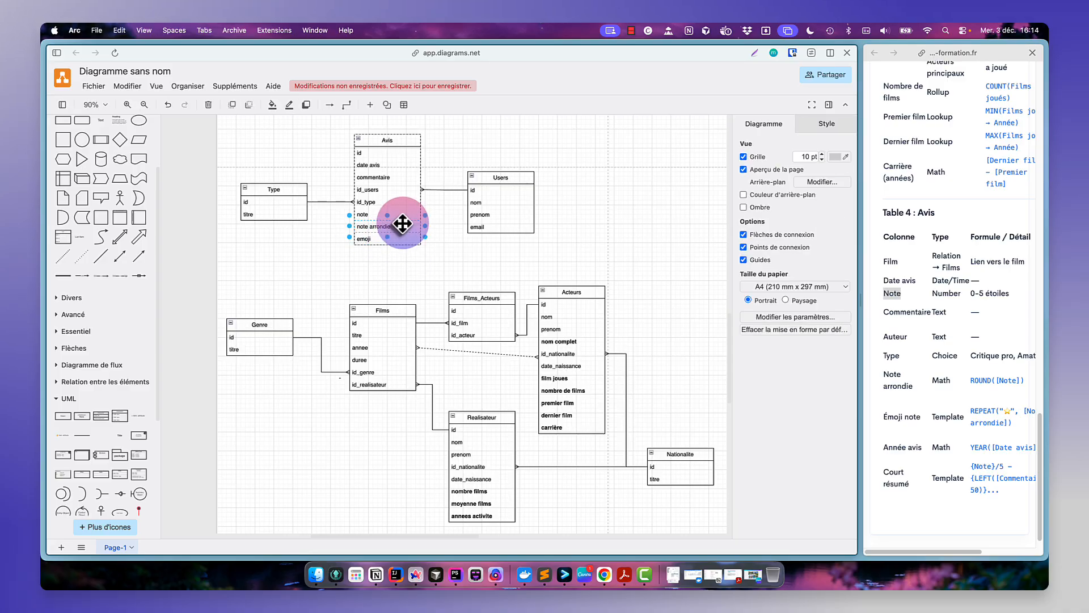
shift+click(397, 239)
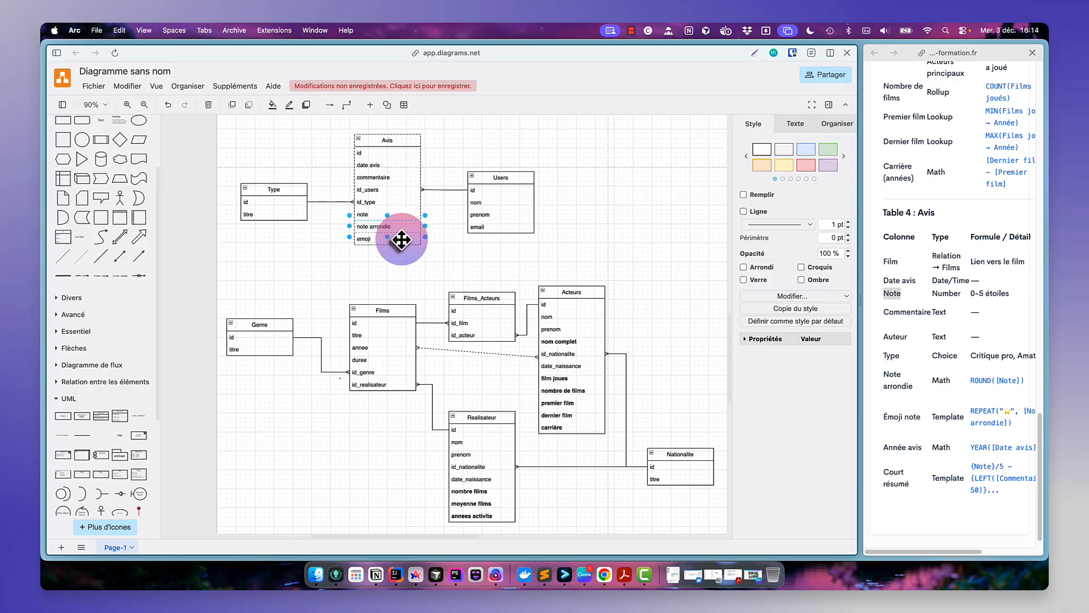
click(794, 123)
click(749, 172)
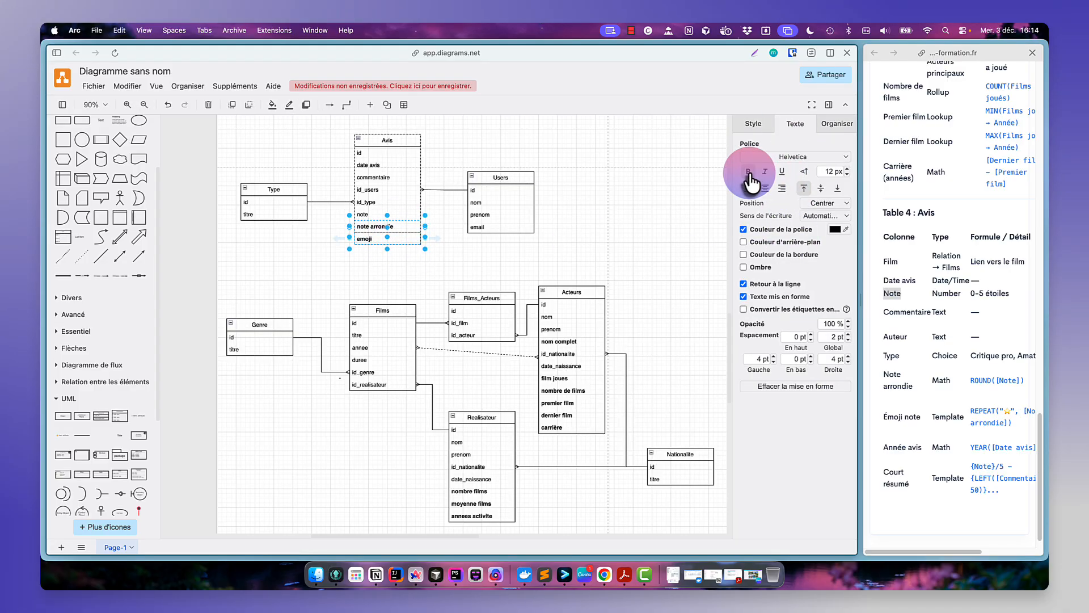
click(426, 256)
- Duplicate the emoji row and rename the copy as annee avis
click(405, 238)
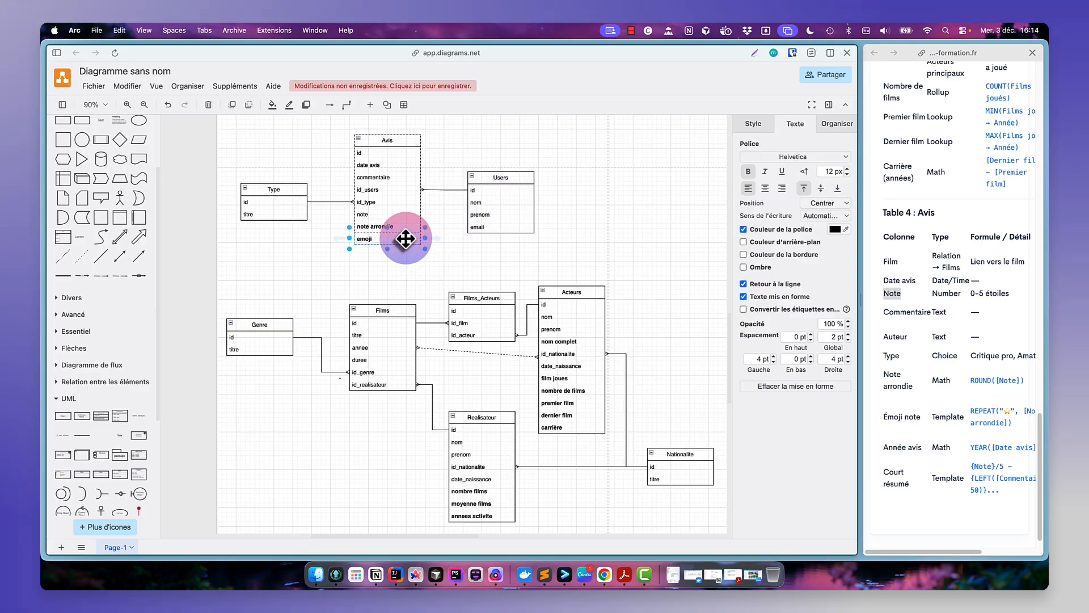
key(super+d)
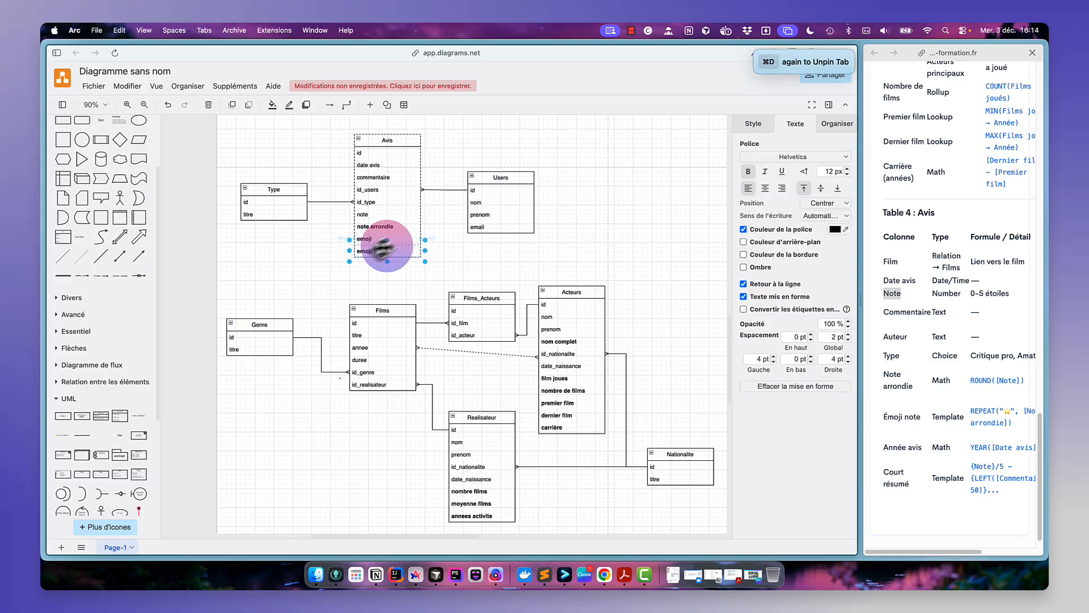
double_click(370, 252)
text(annee)
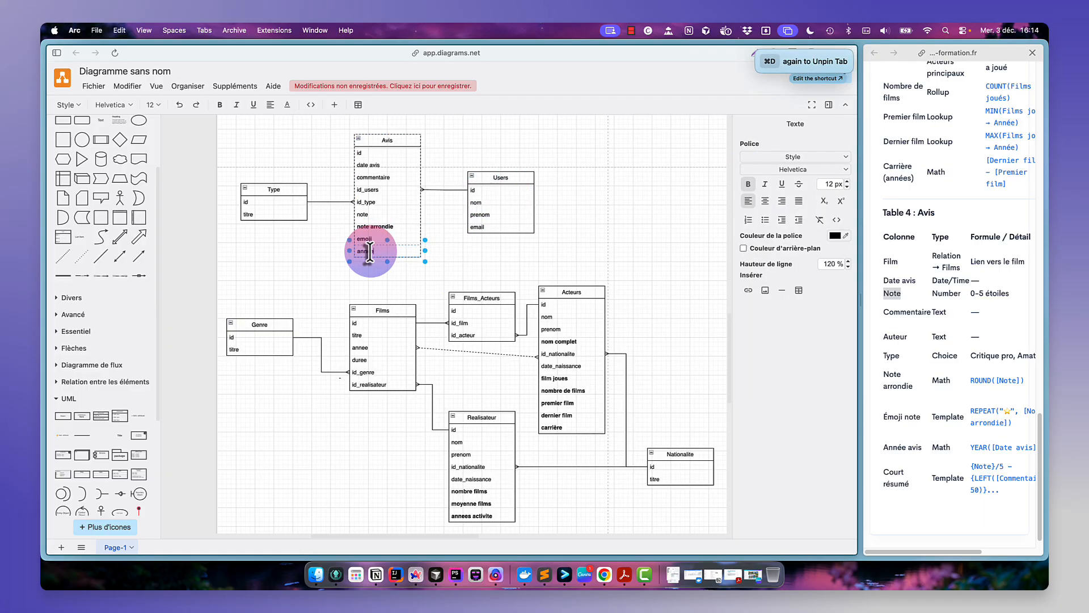
text( avis)
click(454, 238)
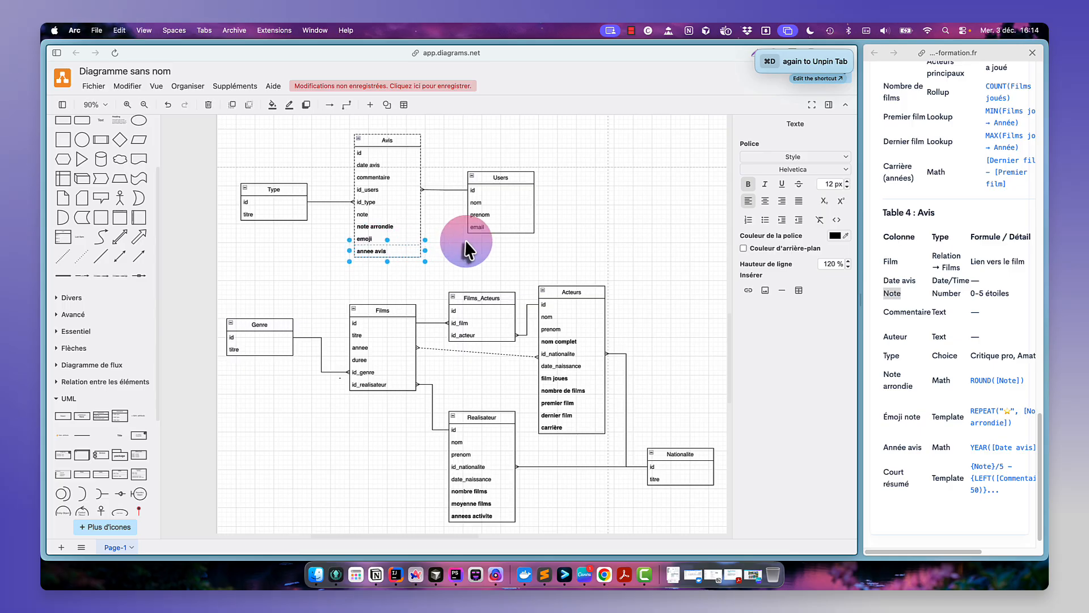
- Duplicate the annee avis row and rename the copy as court résumé
click(381, 251)
key(super+d)
double_click(414, 264)
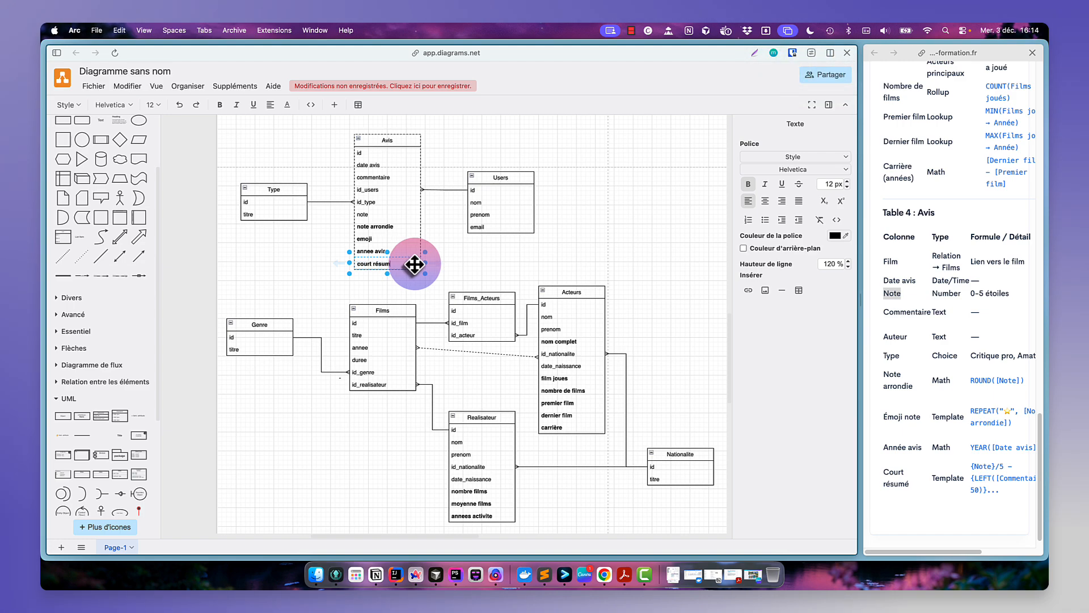
click(425, 260)
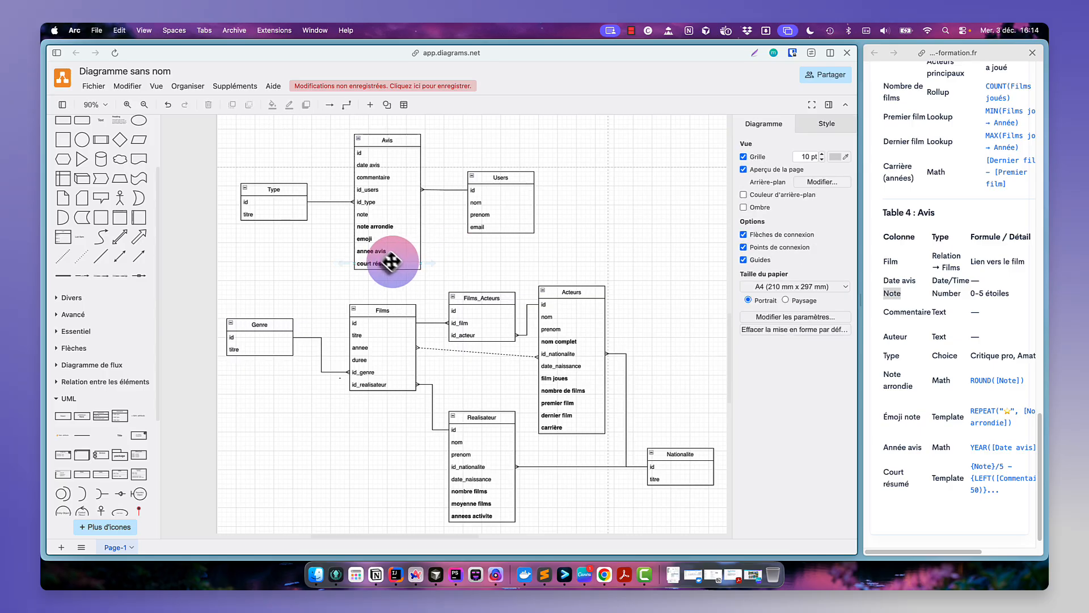
- Move the Avis table slightly higher on the page
click(390, 309)
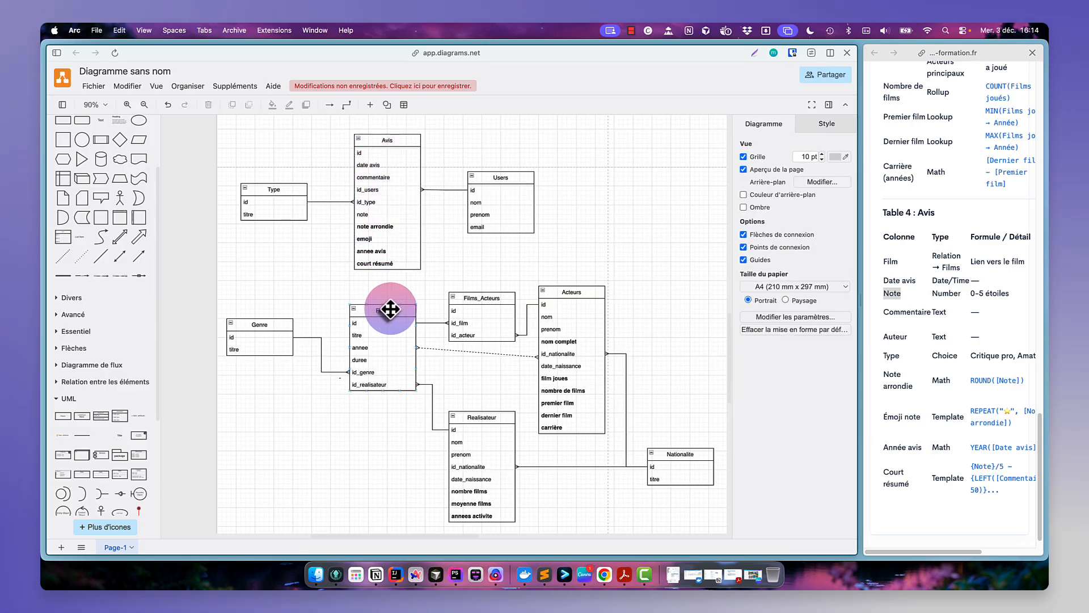
click(400, 139)
drag(401, 139, 400, 121)
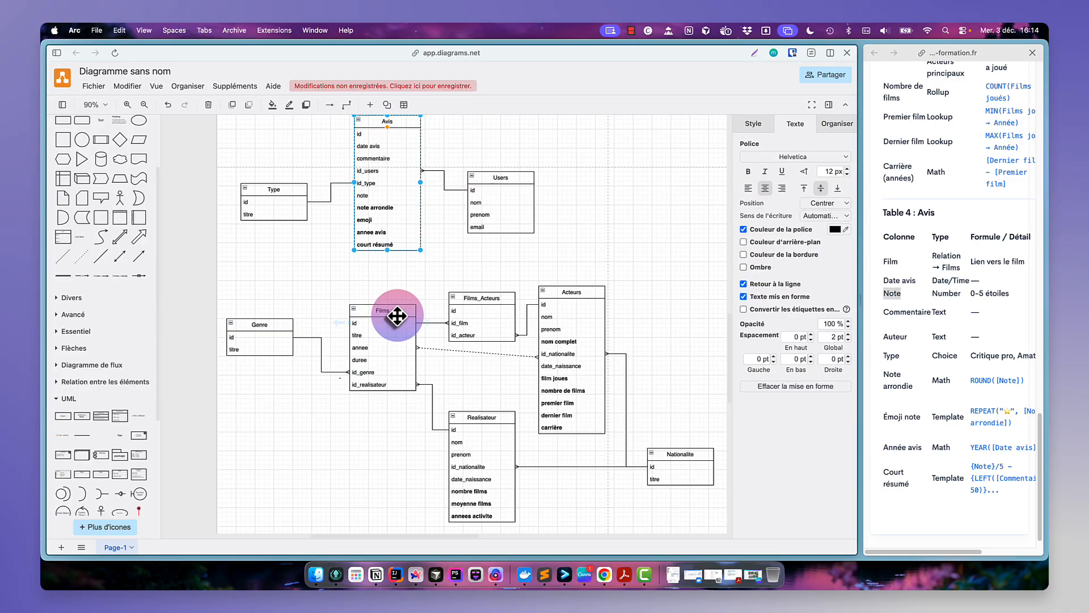
click(388, 196)
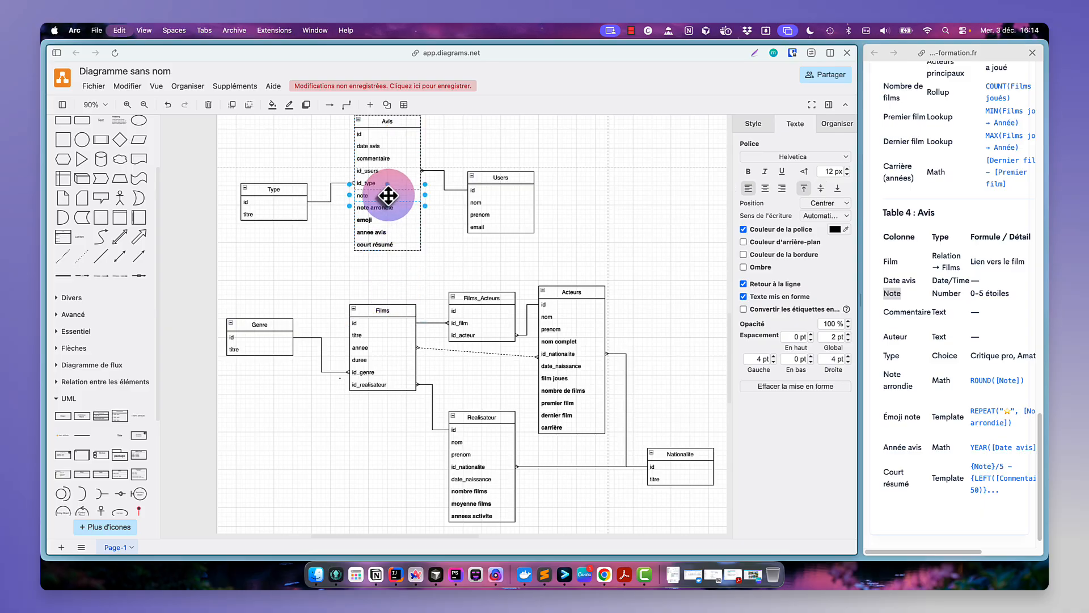
- Duplicate the note row of the Avis table, move the copy to the bottom and rename it id_films
key(super+d)
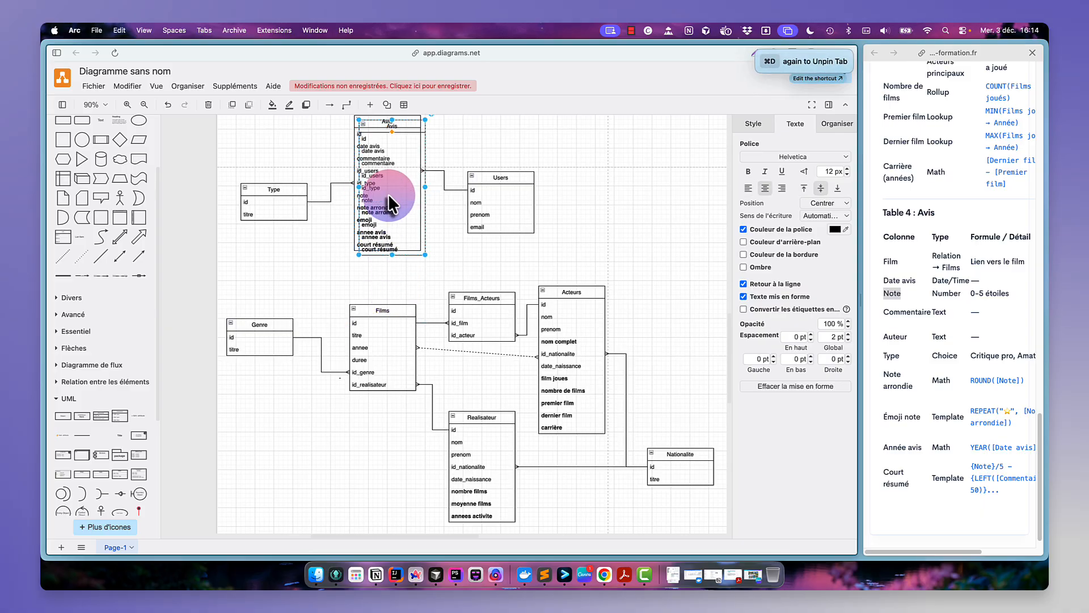
key(super+z)
key(super+d)
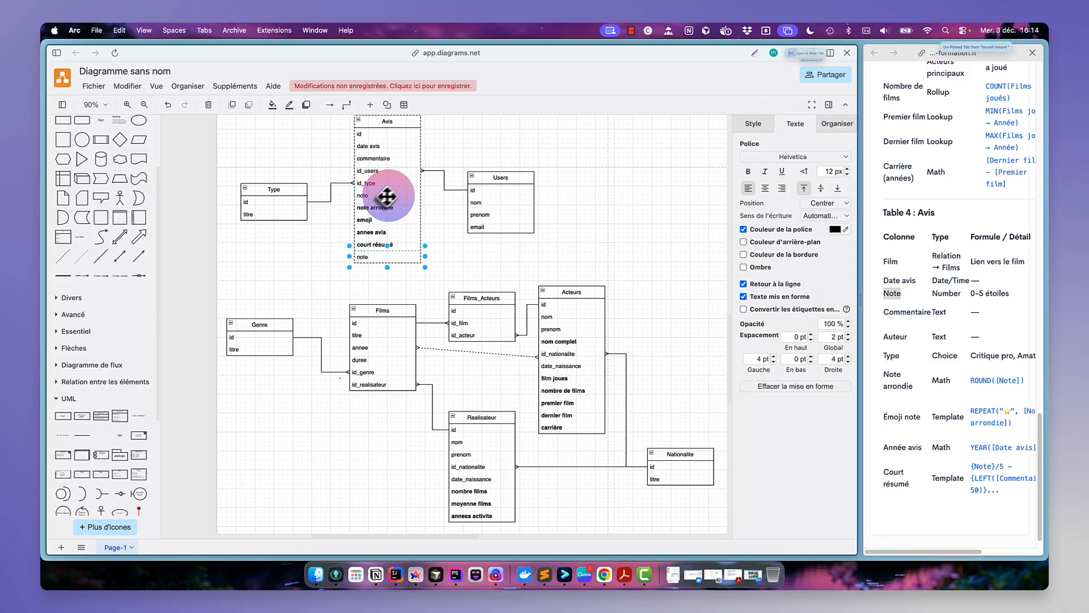
drag(388, 196, 374, 258)
double_click(373, 258)
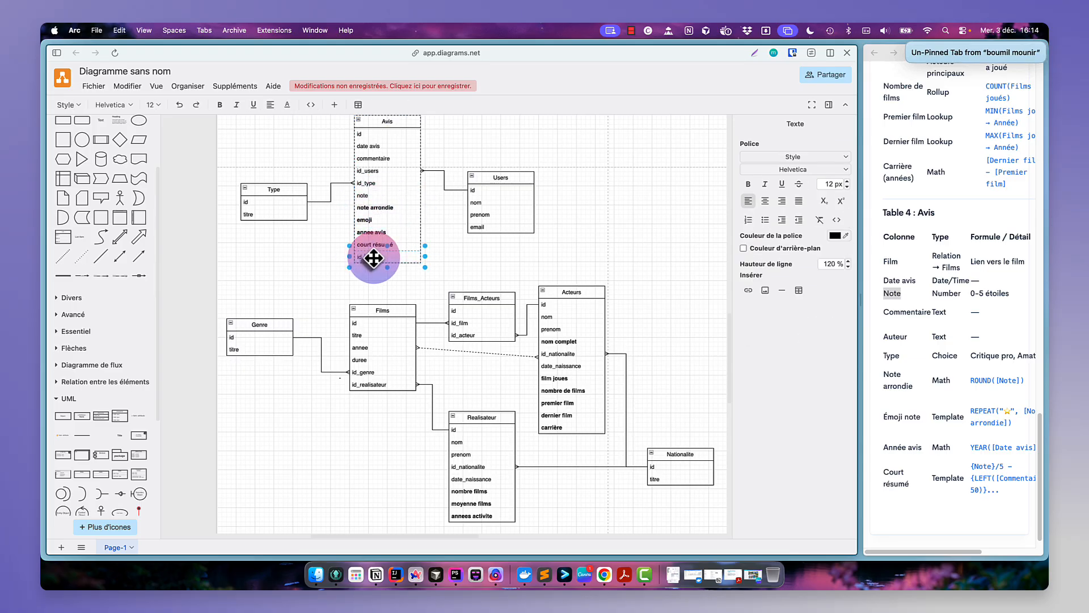
text(id_films)
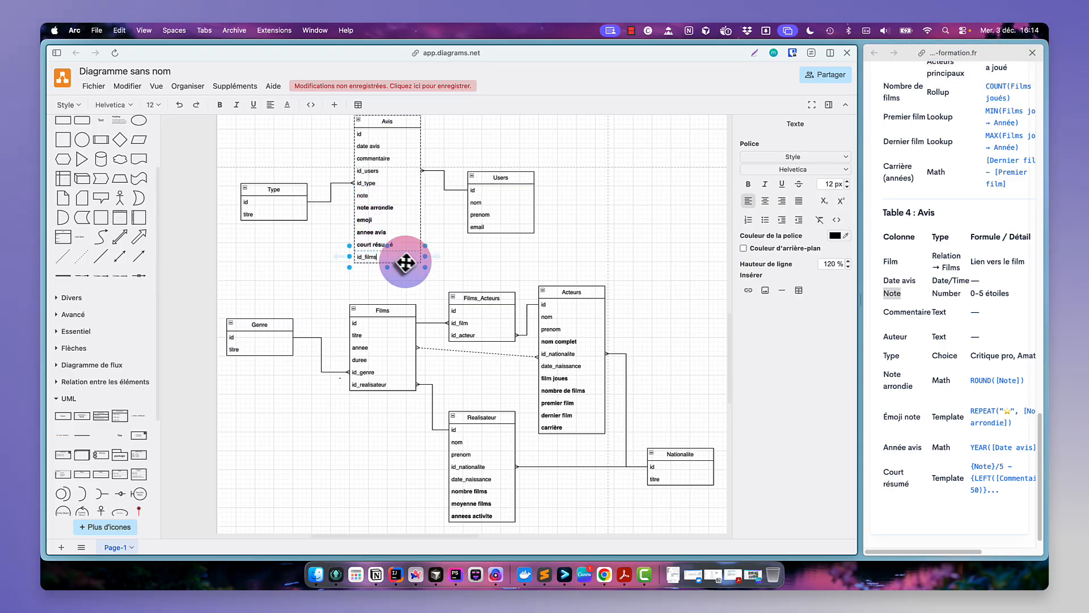
- Connect the Films id row to the Avis id_films row and give the connector an arrow end style
click(416, 278)
click(382, 324)
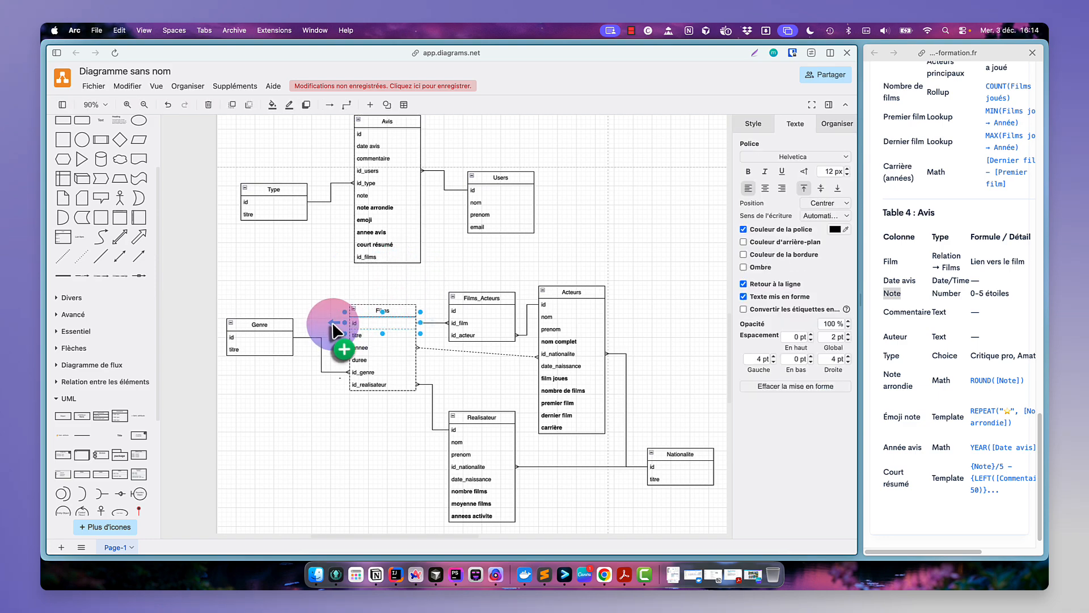
drag(333, 322, 368, 255)
drag(418, 307, 332, 279)
click(754, 126)
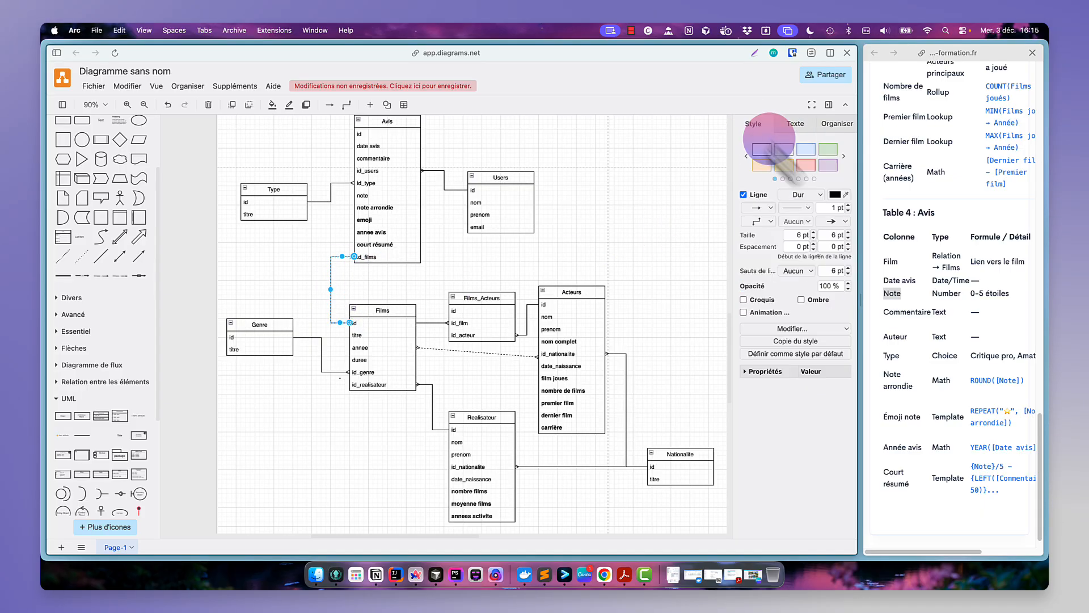
click(844, 221)
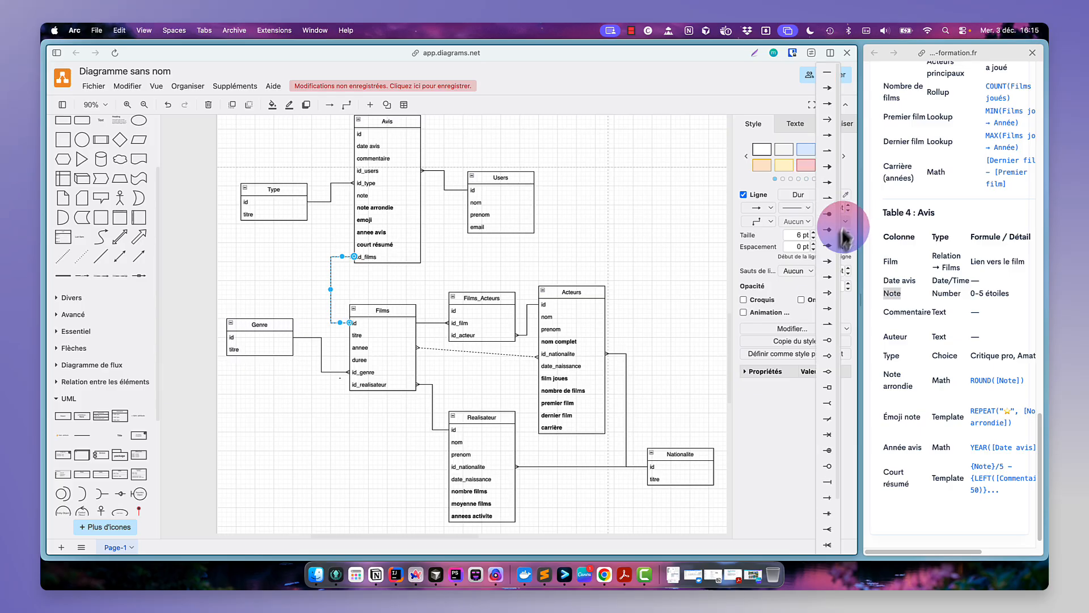
click(828, 528)
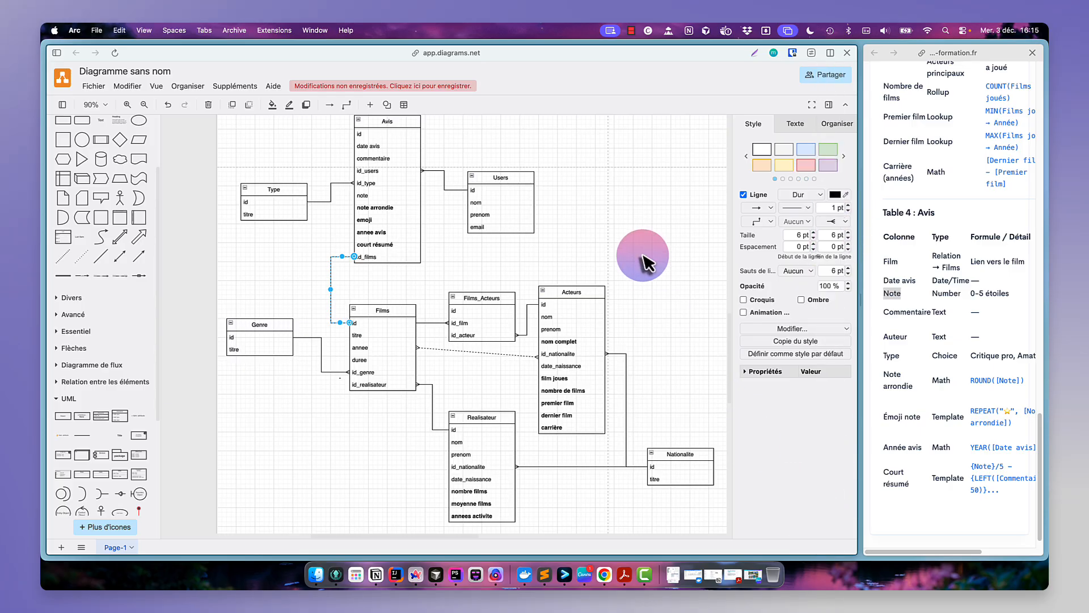
click(642, 243)
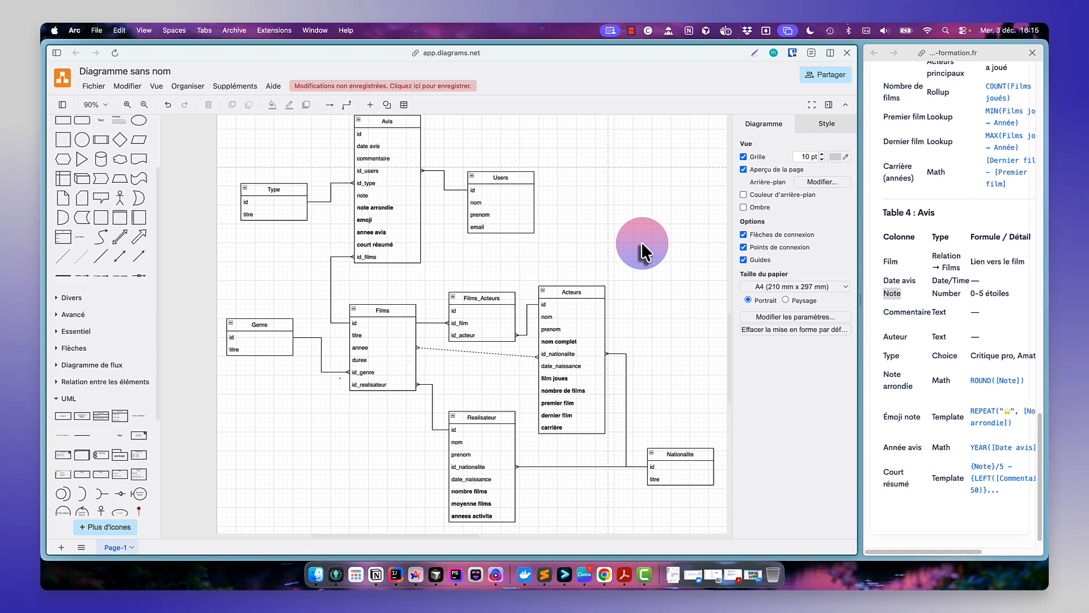
- Review the tables and connectors across the diagram one by one
click(473, 353)
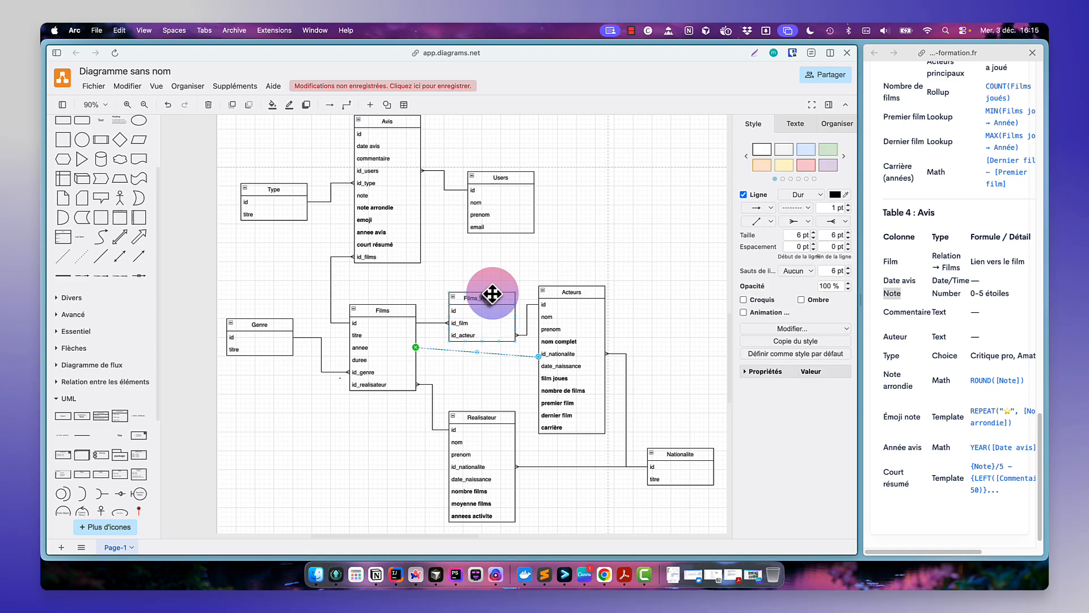
click(498, 304)
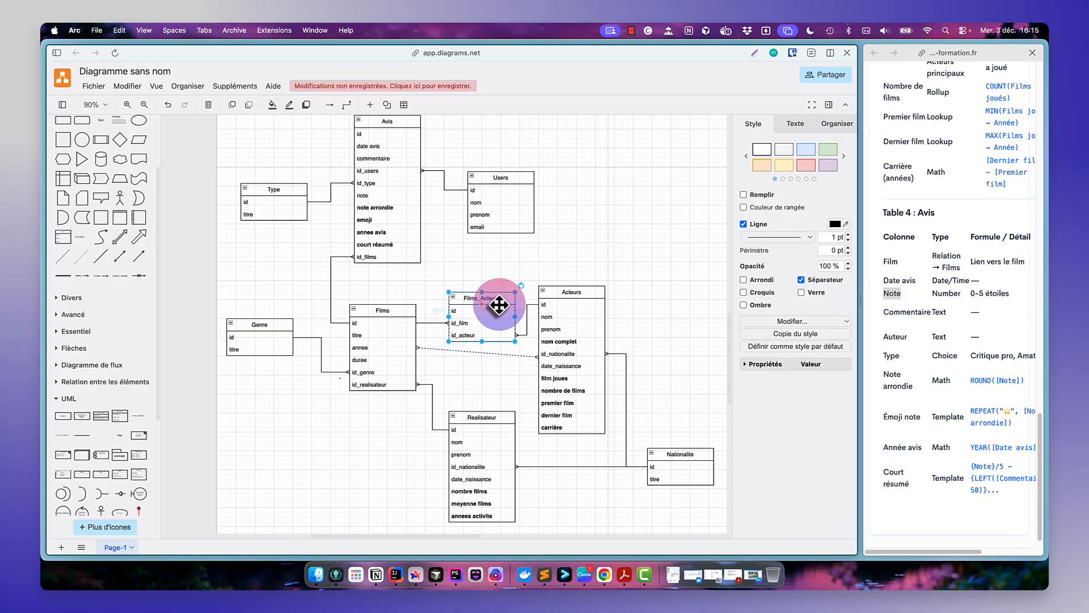
click(564, 250)
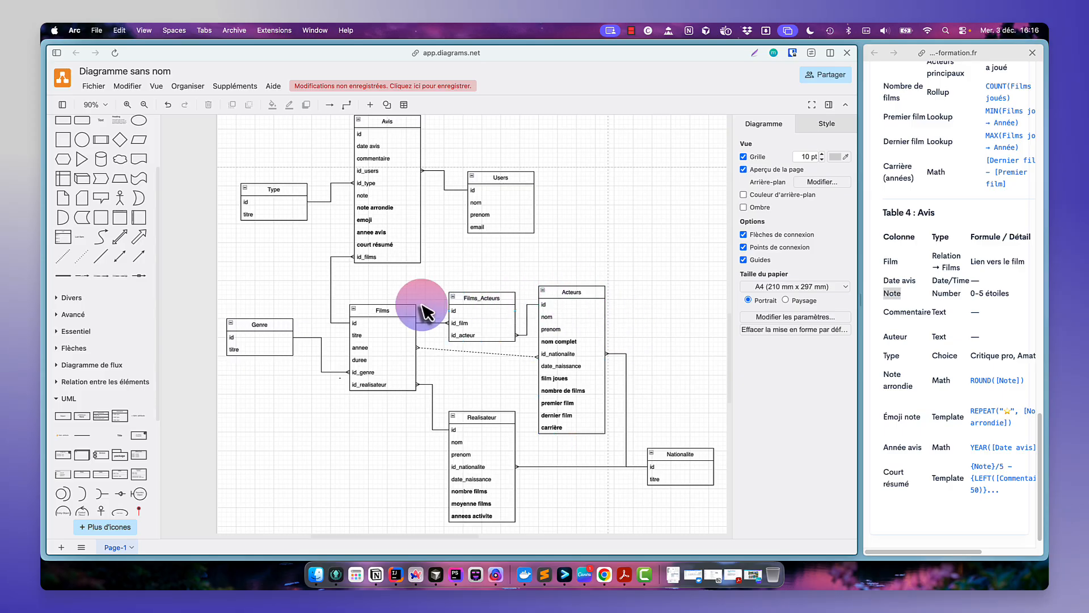
click(396, 313)
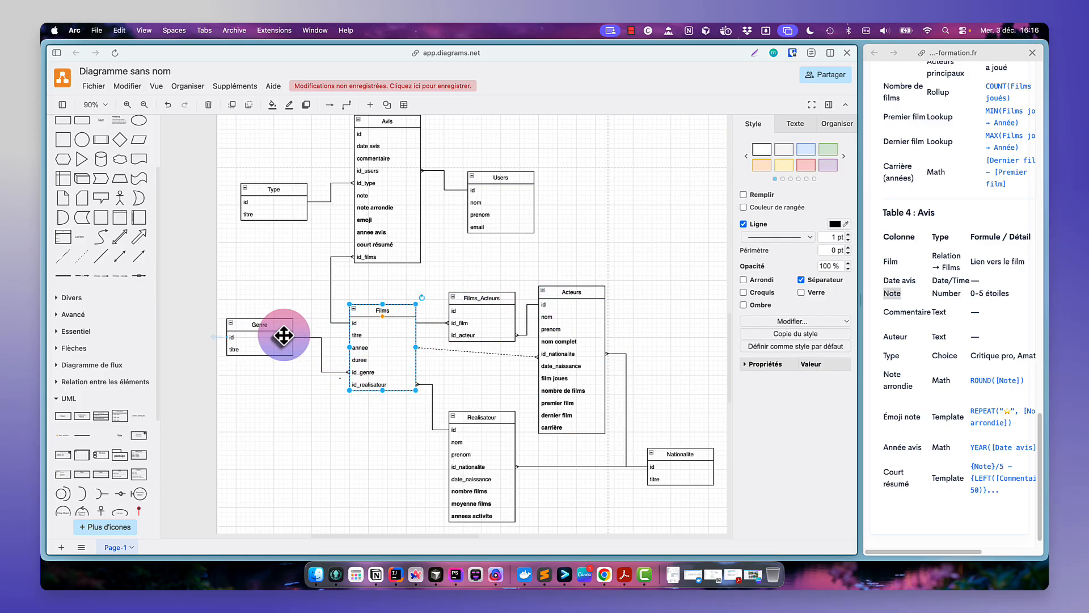
click(313, 400)
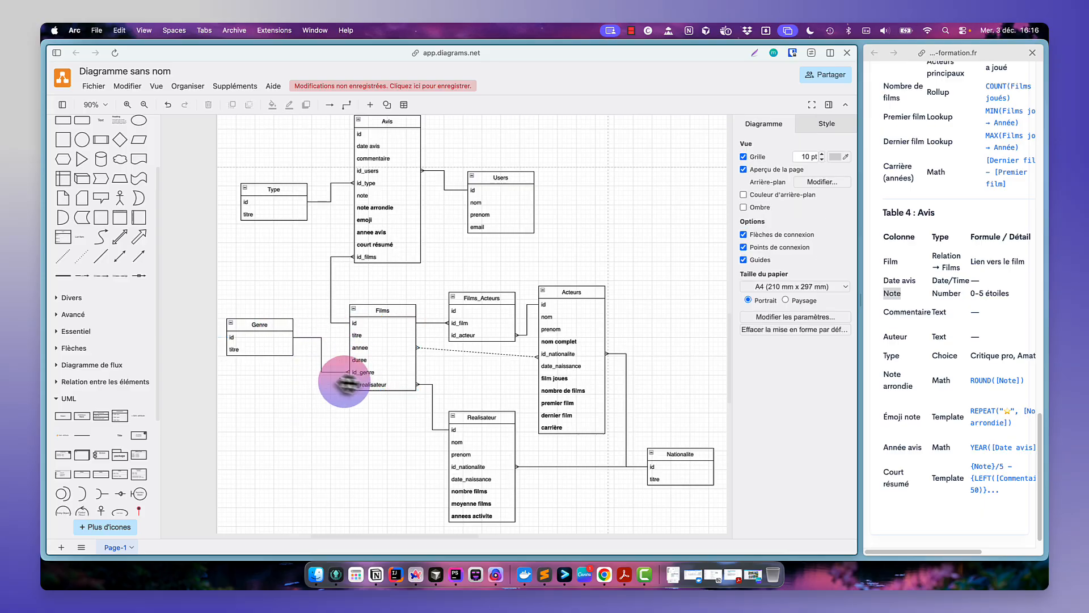
click(366, 311)
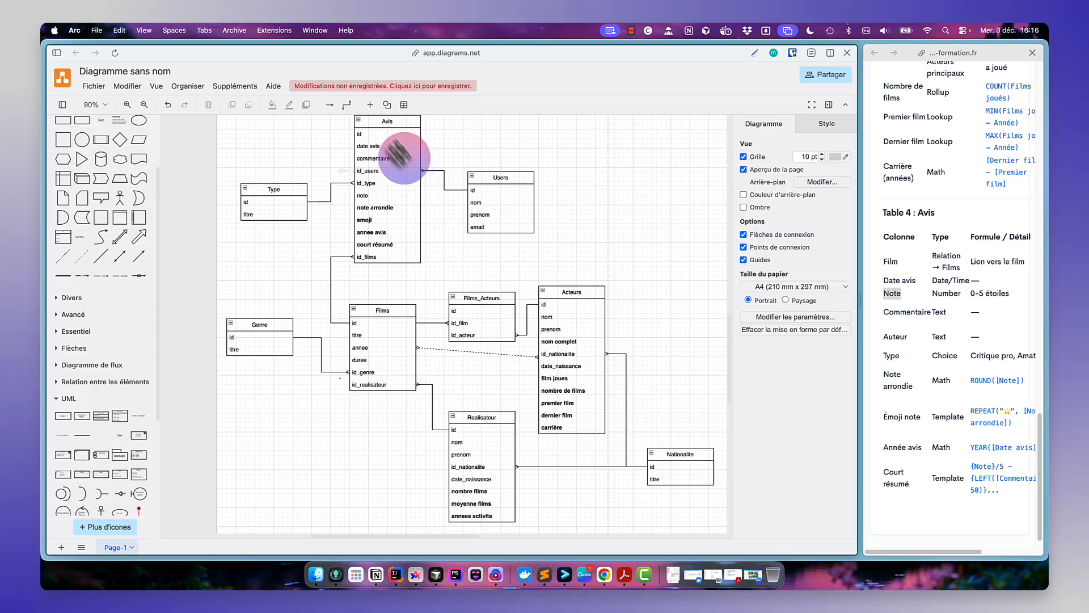
click(301, 192)
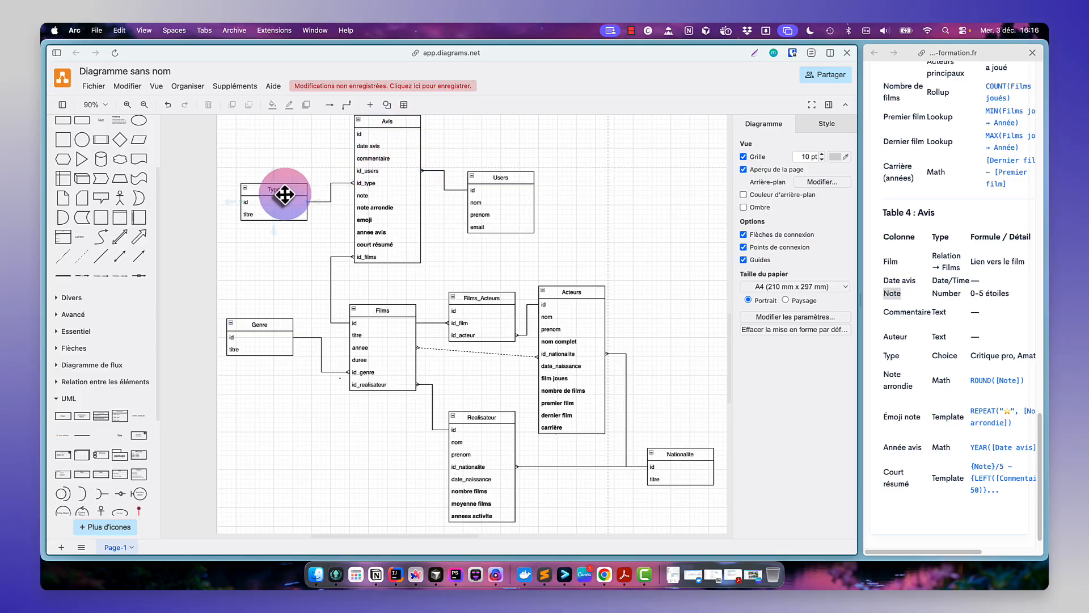
click(458, 278)
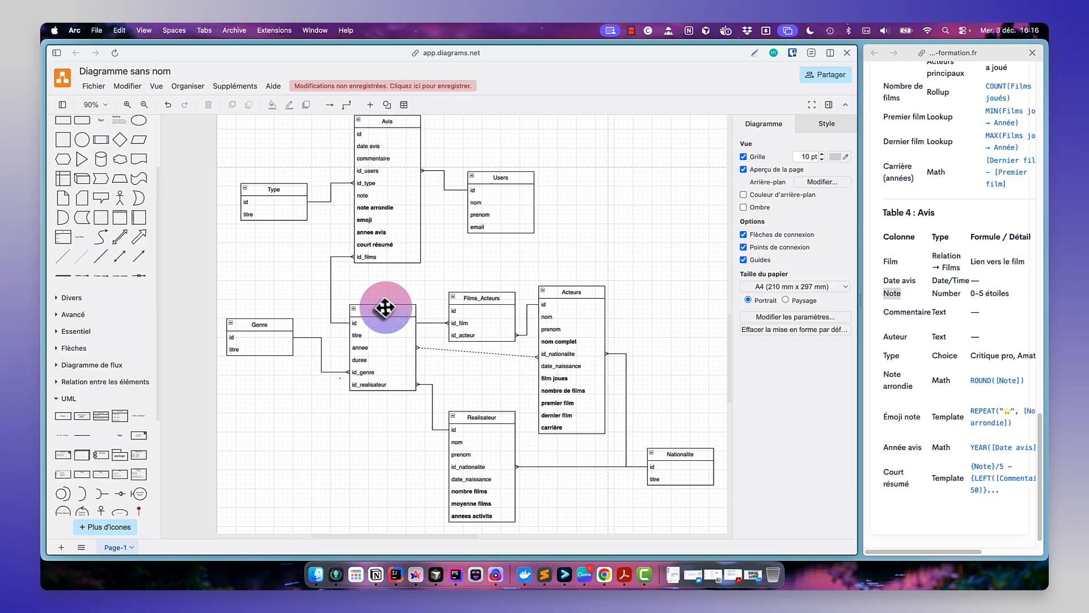
click(383, 313)
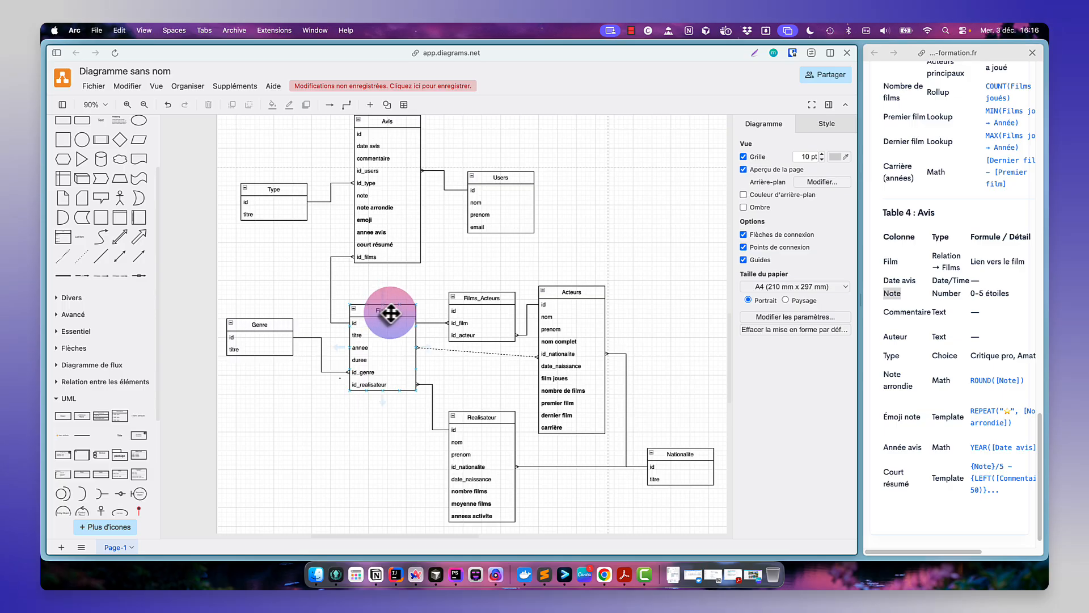
click(492, 299)
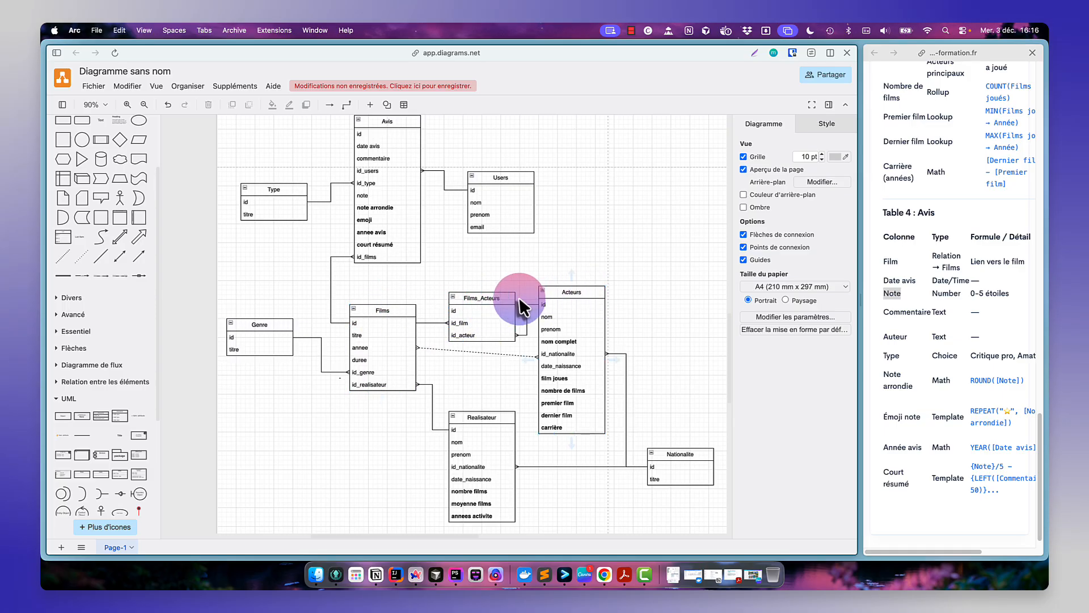
click(404, 313)
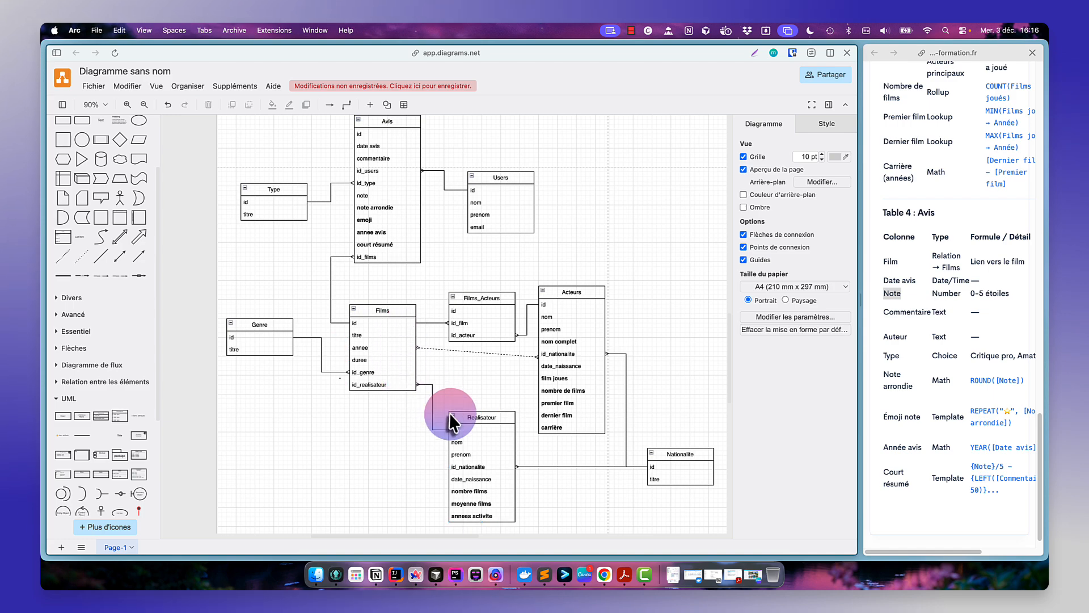
click(477, 423)
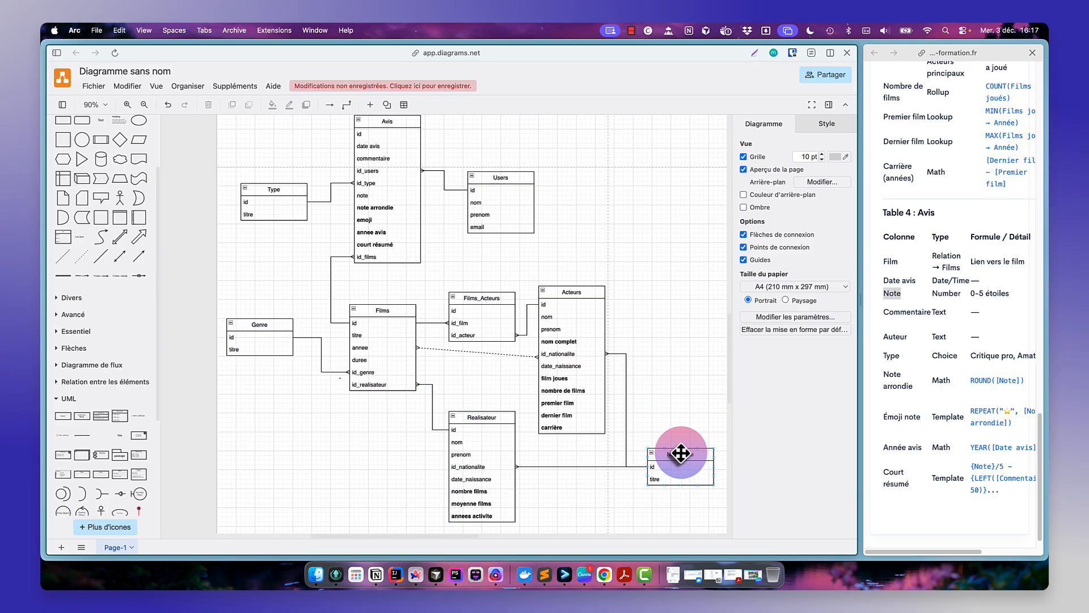
click(680, 454)
click(609, 380)
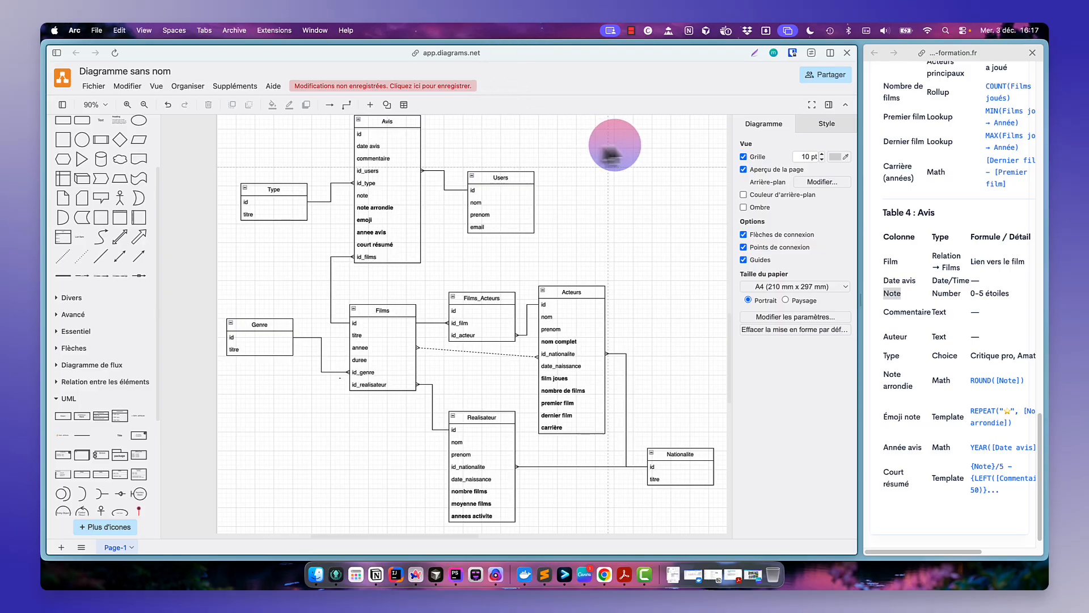
- Save the diagram as an editable PNG bitmap, downloaded to the Téléchargements folder
click(93, 85)
mouse_move(114, 86)
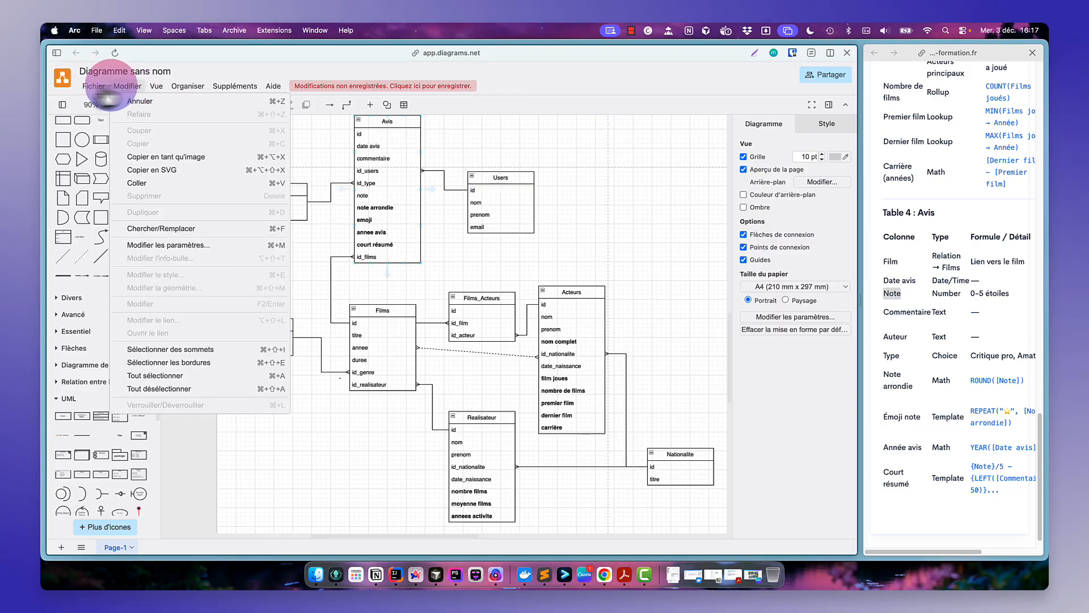
mouse_move(180, 216)
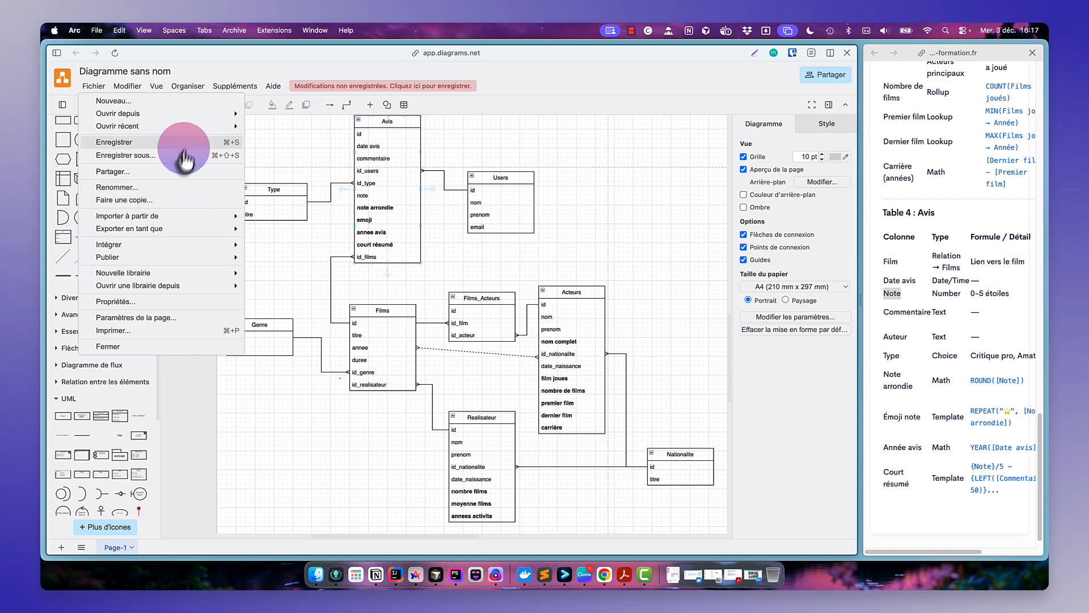
click(189, 150)
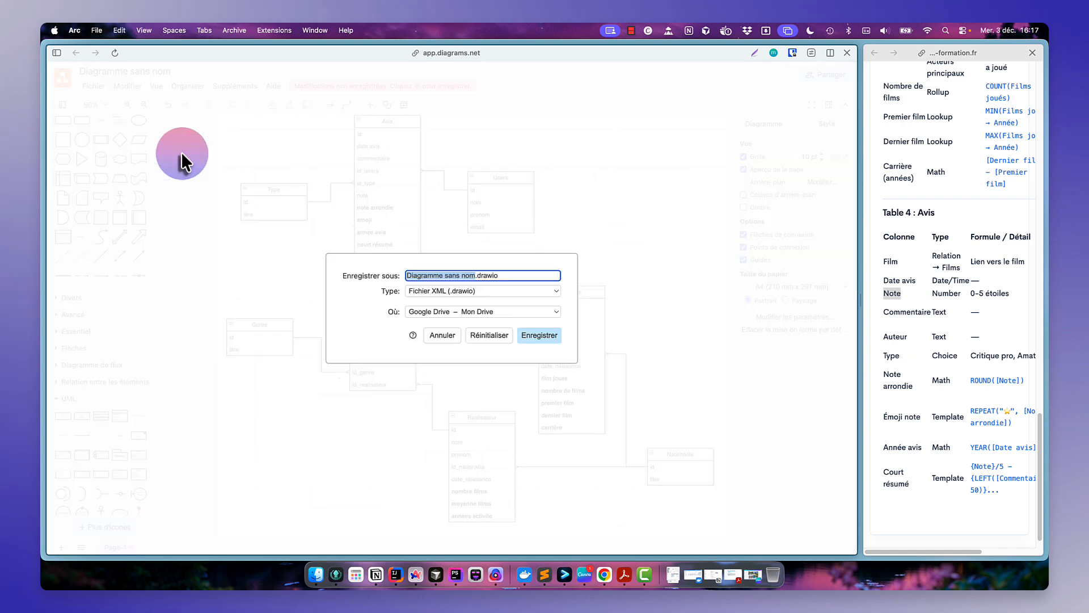
click(509, 312)
click(366, 340)
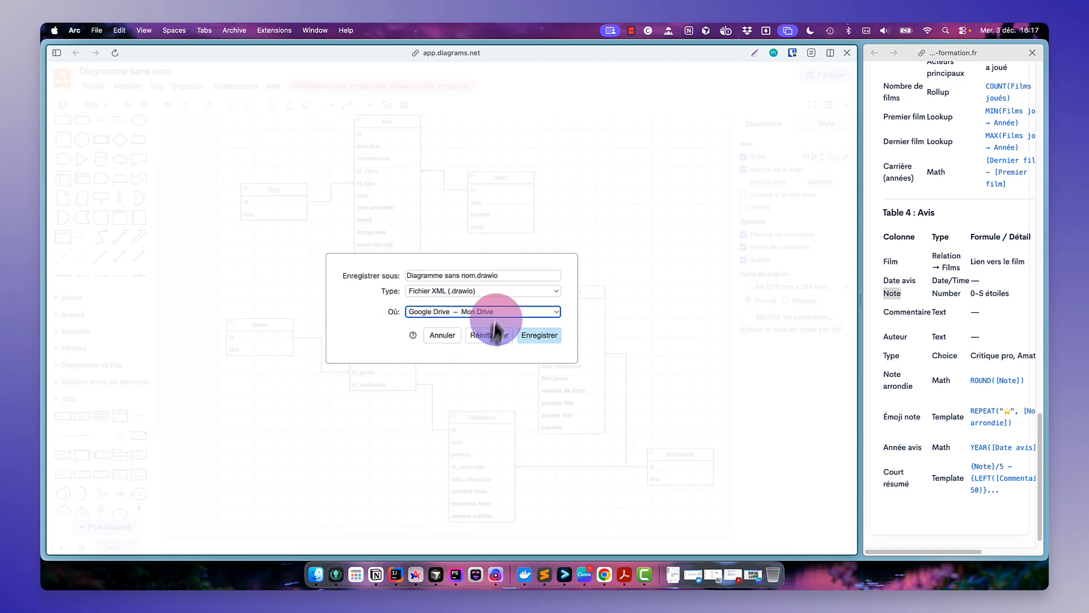
click(478, 292)
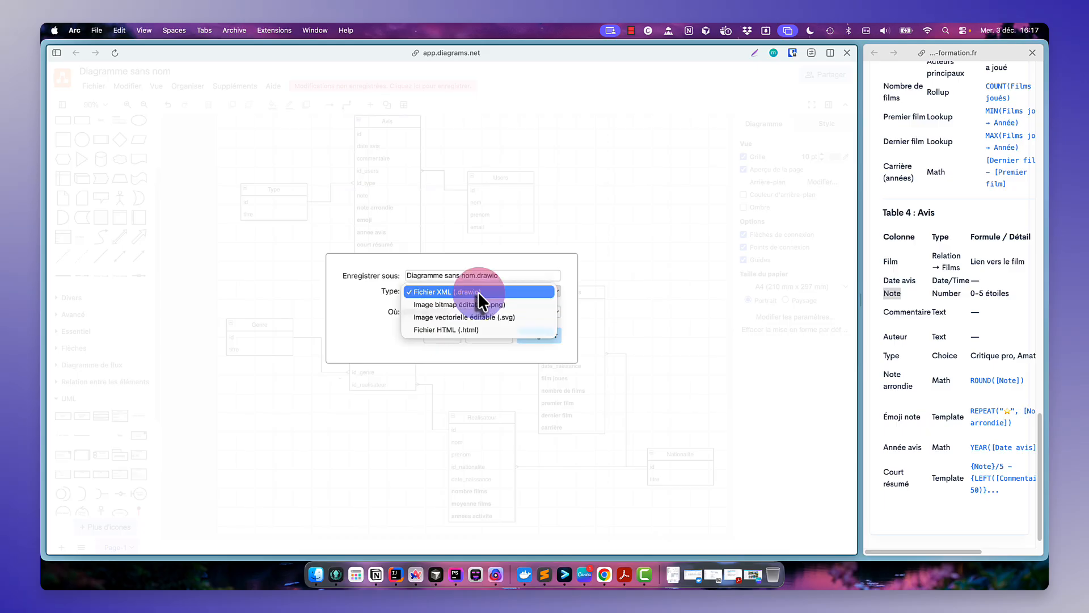
click(475, 304)
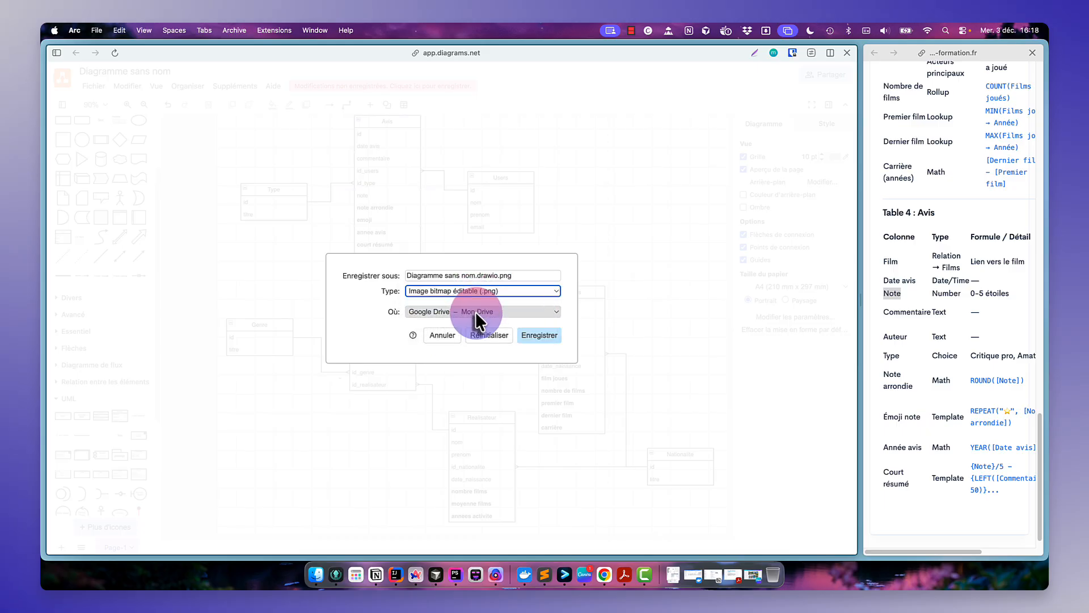
click(475, 312)
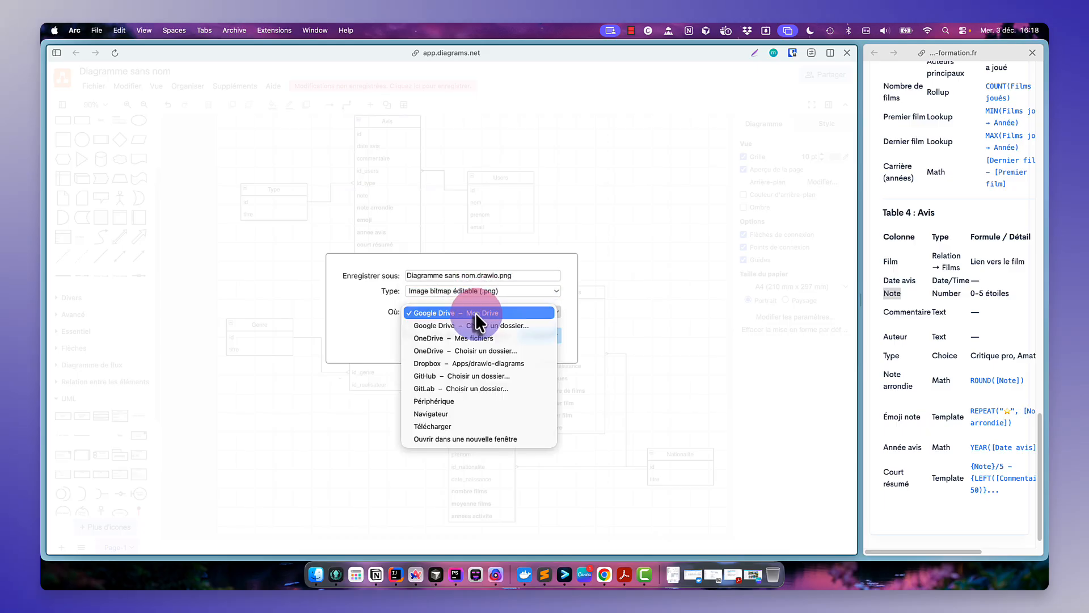
click(475, 427)
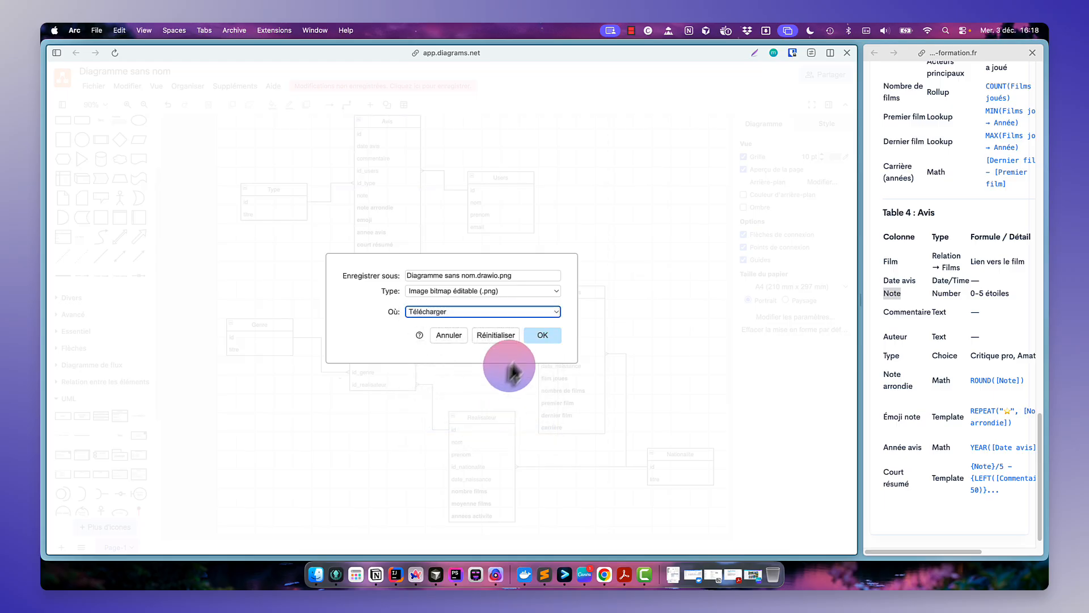
click(546, 337)
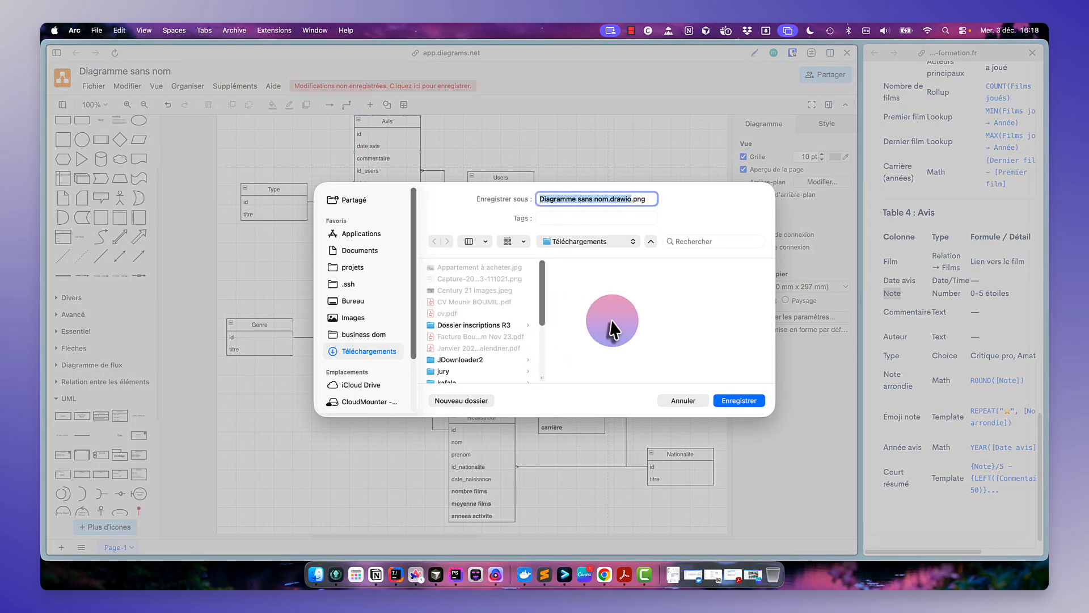
click(742, 400)
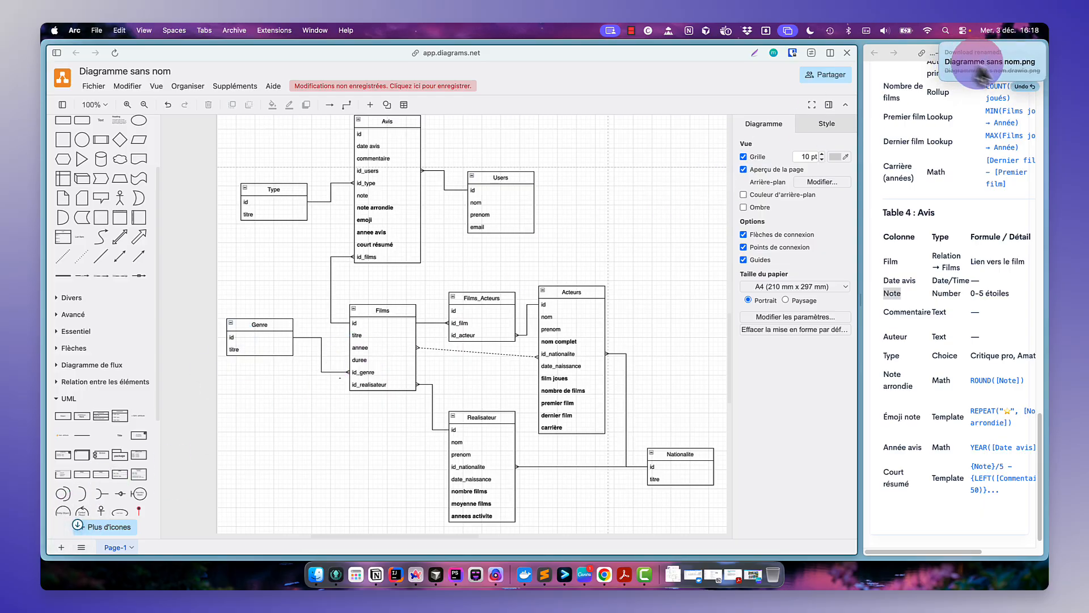
- Open the downloaded PNG image to check the exported diagram, then put it aside
click(991, 68)
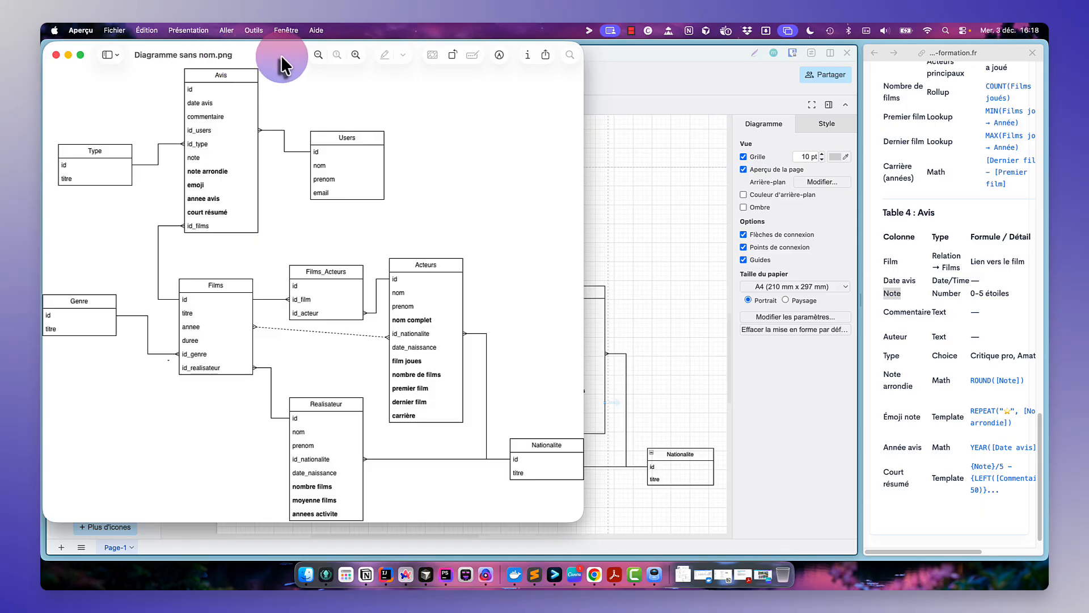
drag(281, 55, 1048, 76)
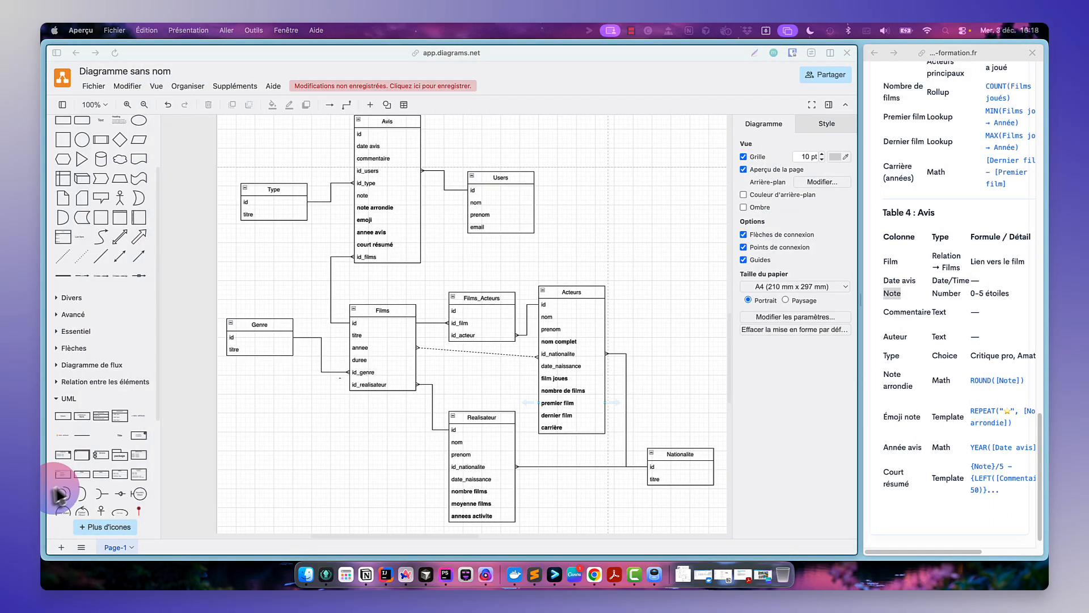
- Switch to the Glide app tab in the browser and open its Data section
click(171, 454)
mouse_move(43, 454)
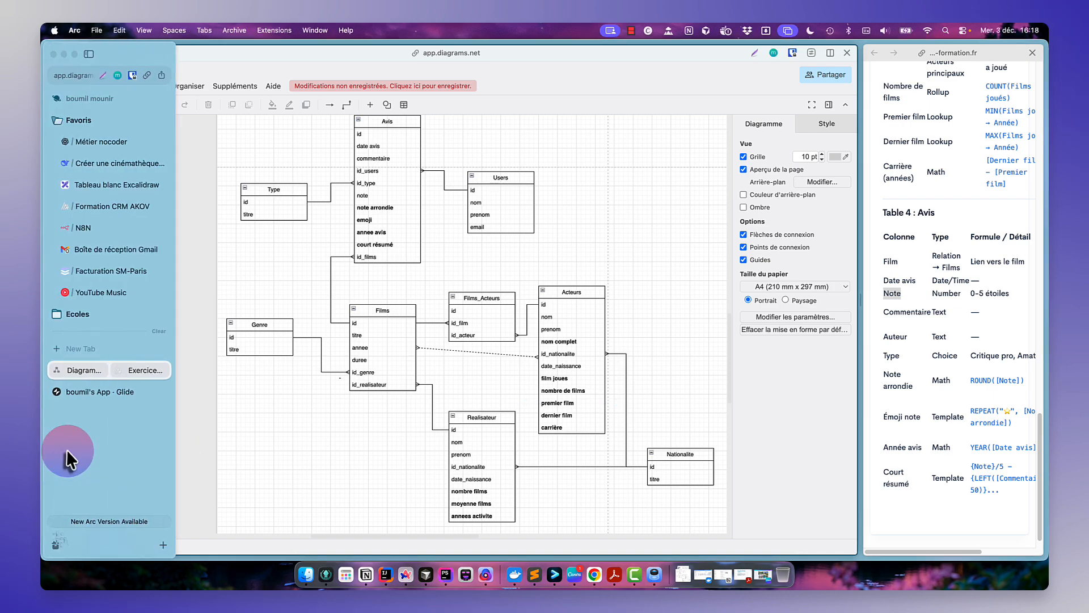
click(88, 390)
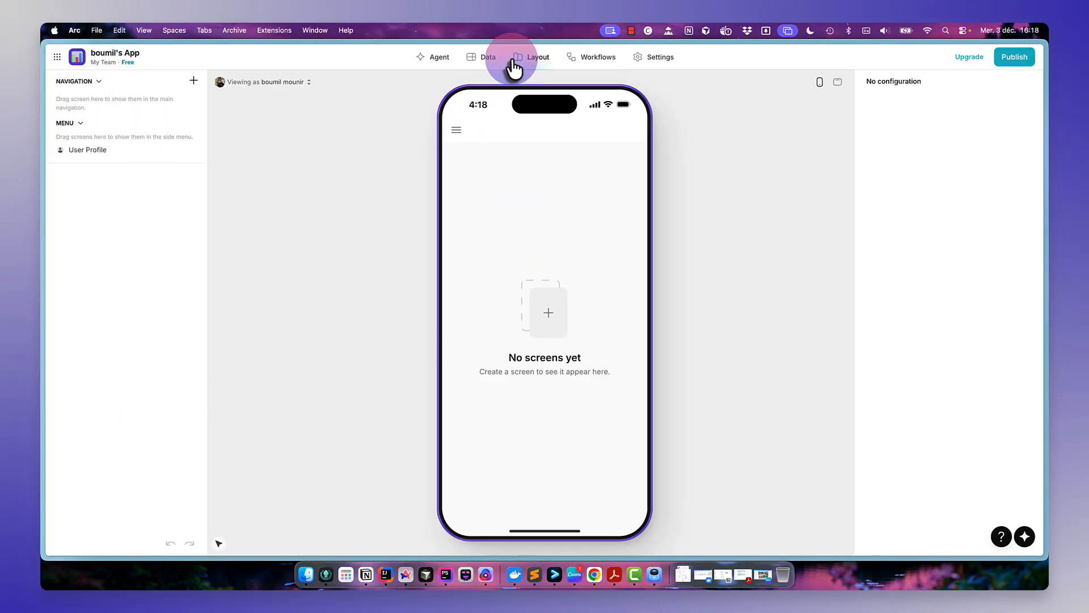
click(492, 62)
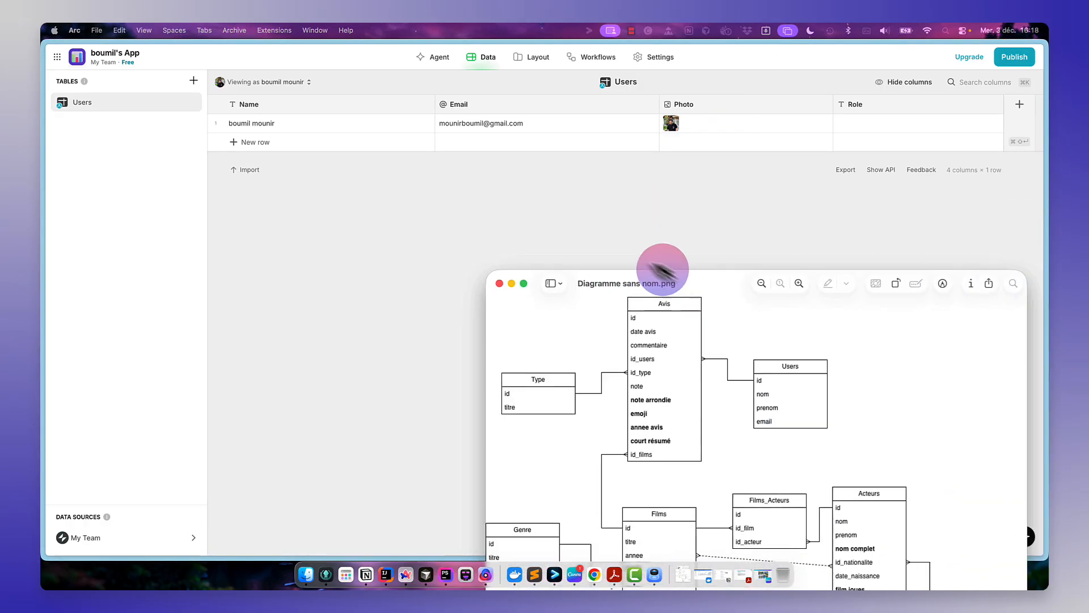
- Bring the exported diagram image over the Glide data view to compare, then move it aside
drag(661, 267, 437, 83)
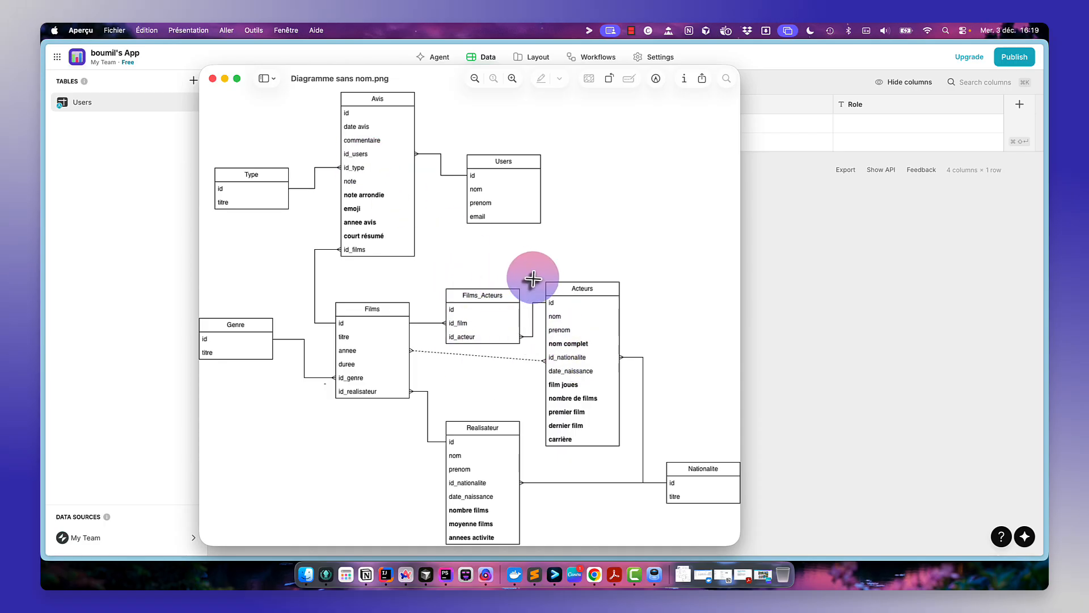
drag(501, 321, 438, 363)
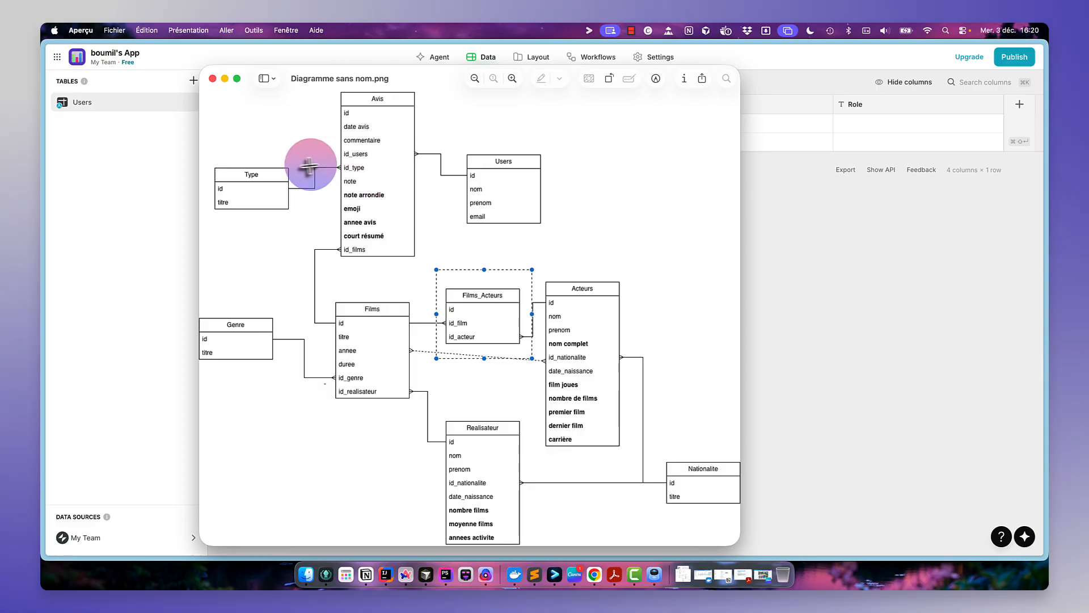
click(564, 165)
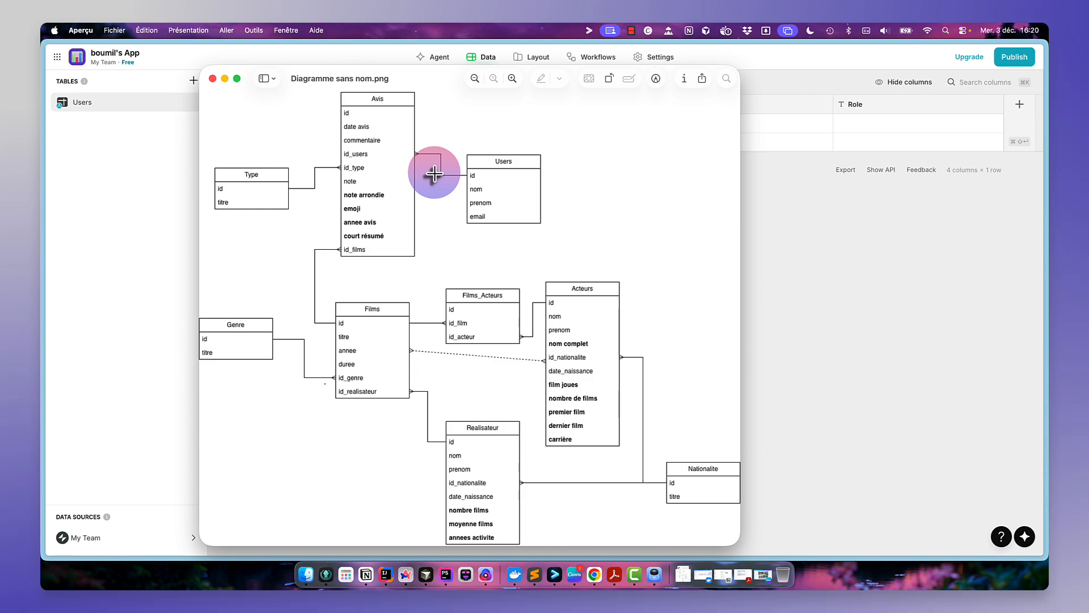
drag(343, 75, 1048, 75)
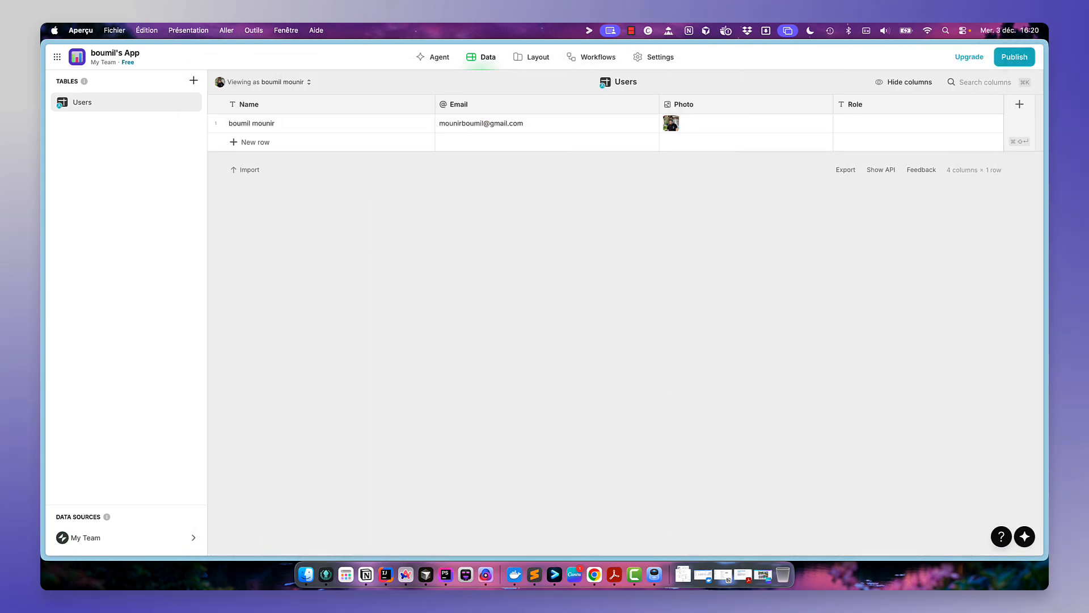
- Create a new Glide table named Type
click(518, 345)
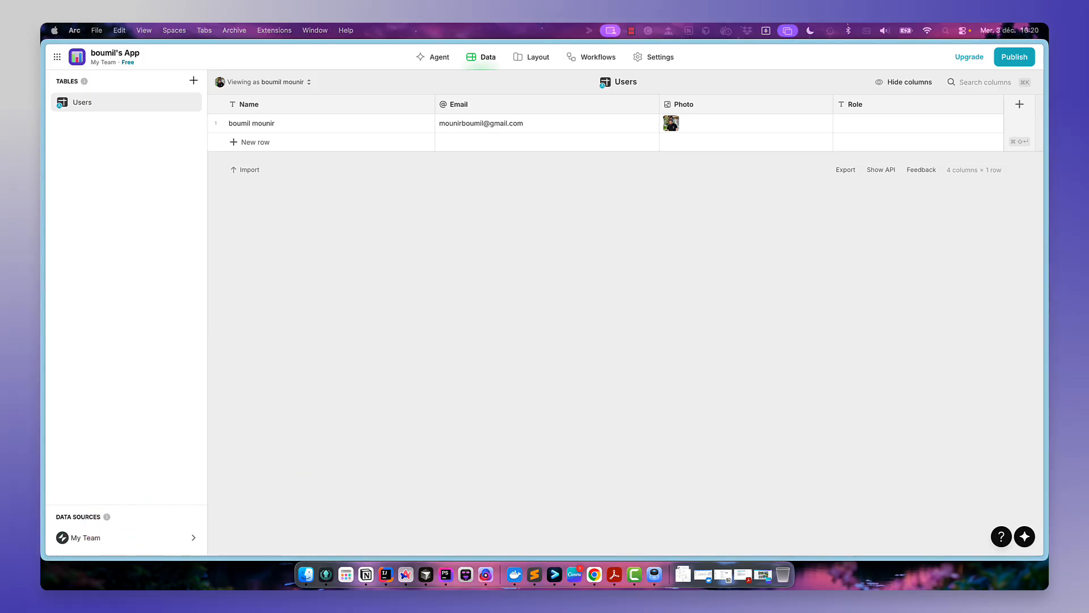
click(194, 80)
click(202, 110)
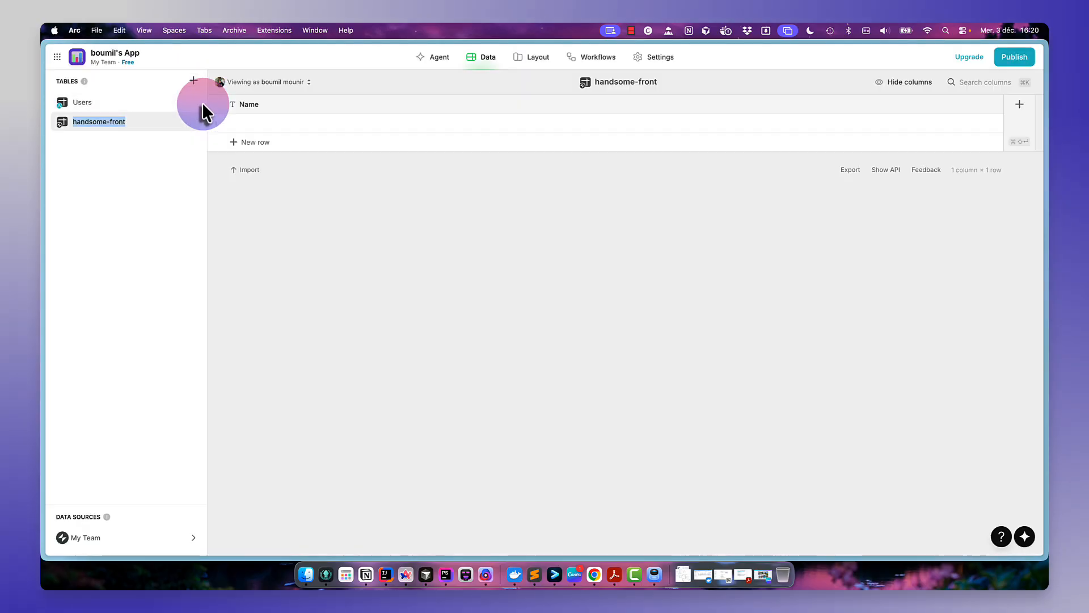
text(Type)
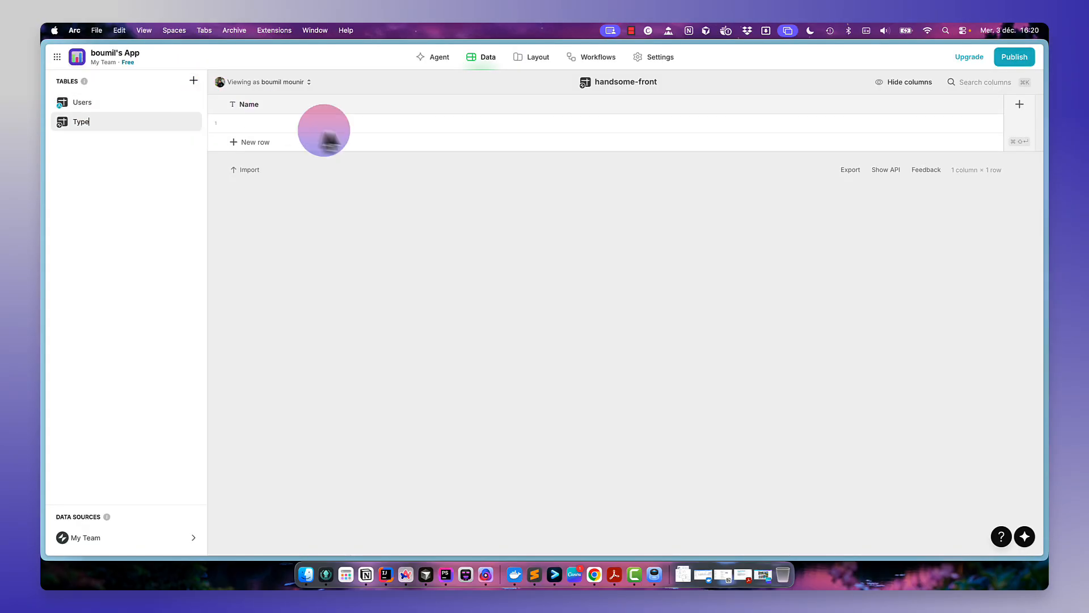
key(Return)
- Add a Row ID column to the Type table
click(1020, 105)
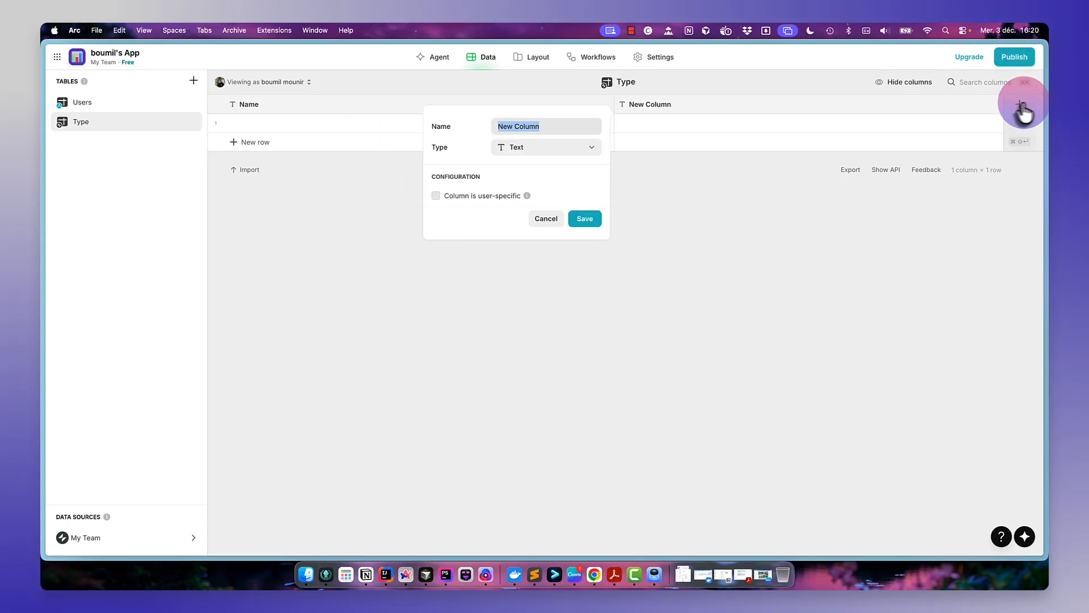
click(570, 149)
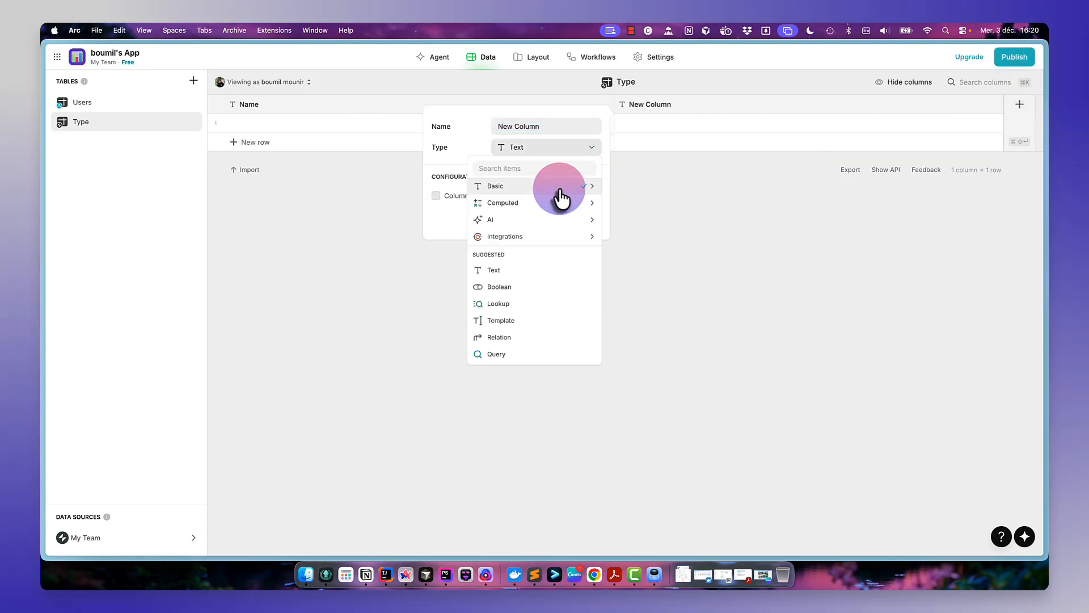
mouse_move(562, 197)
click(675, 291)
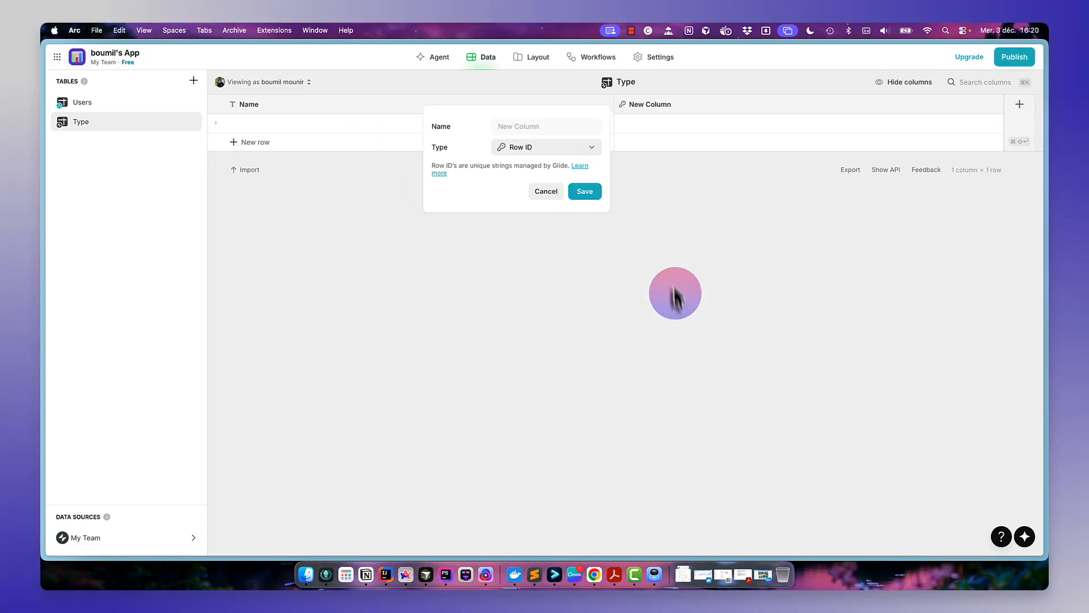
click(591, 199)
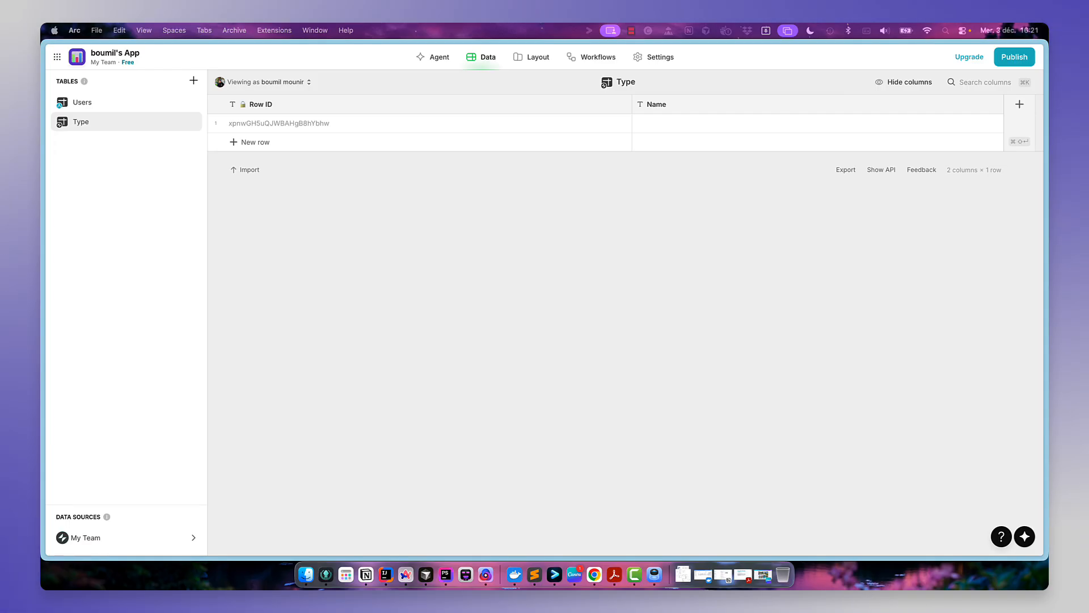
- Fill the Type table's Name column with the rows Critique pro and Amateur
double_click(709, 125)
text(Critique pro)
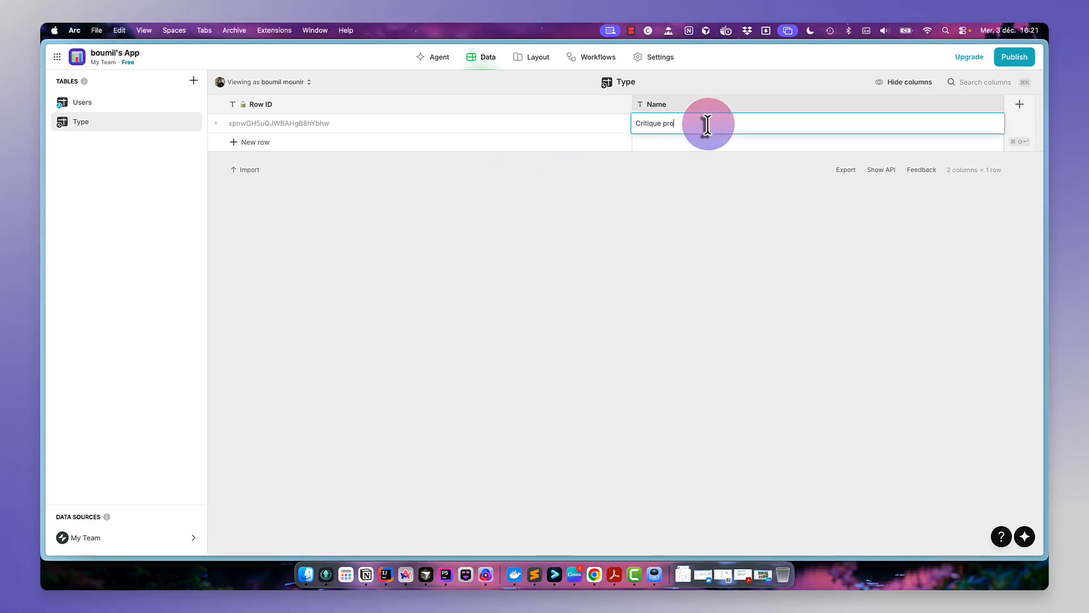
key(Return)
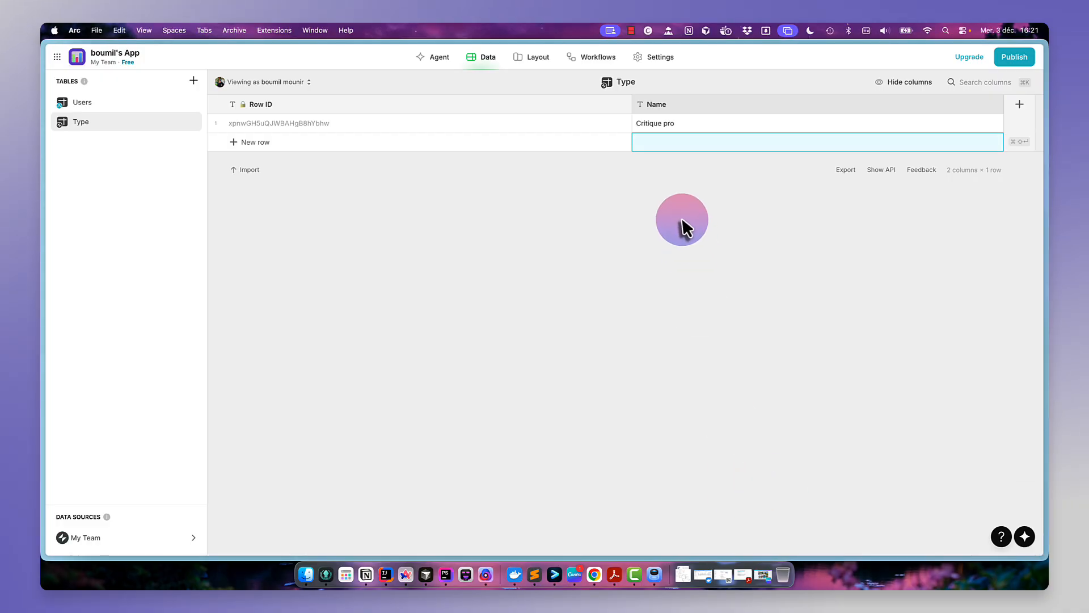
double_click(655, 143)
text(Amateur)
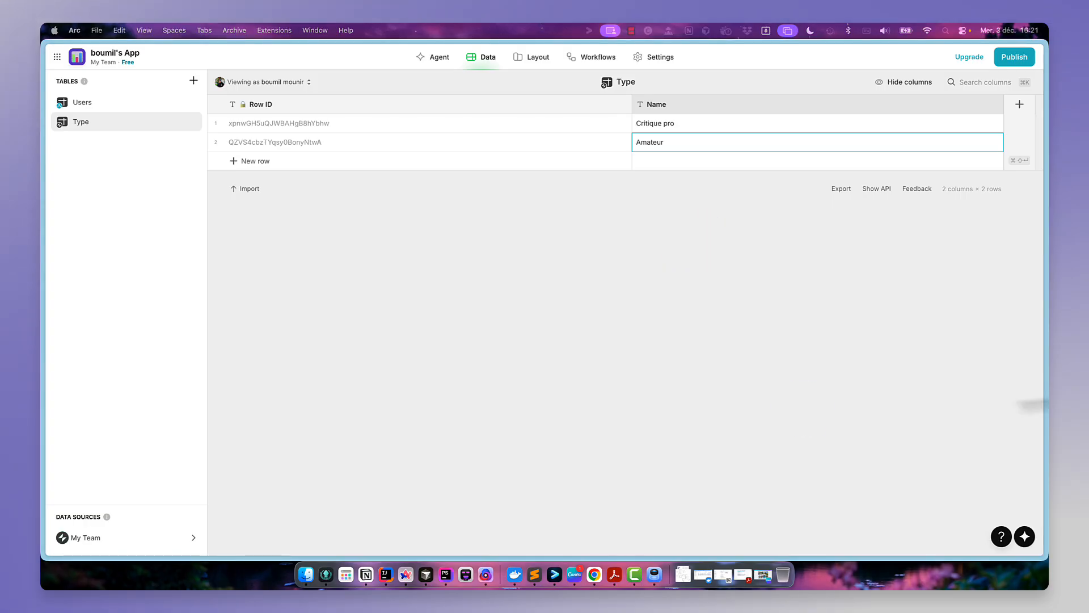
- Create a new table named Genre
click(194, 81)
click(208, 99)
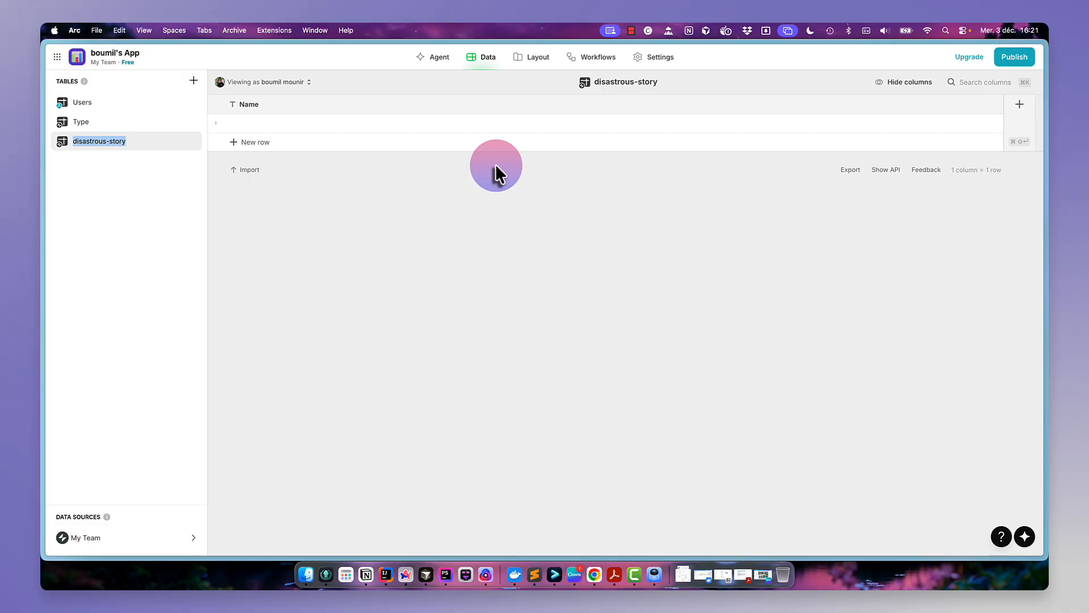
text(Genre)
key(Return)
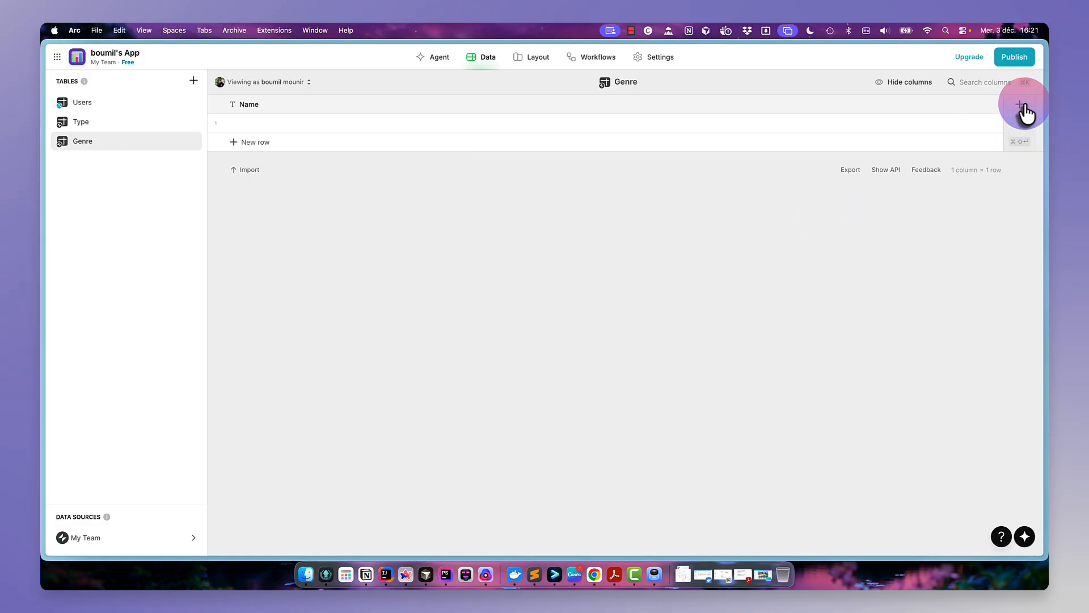
- Add a Row ID column to the Genre table
click(1022, 108)
click(583, 150)
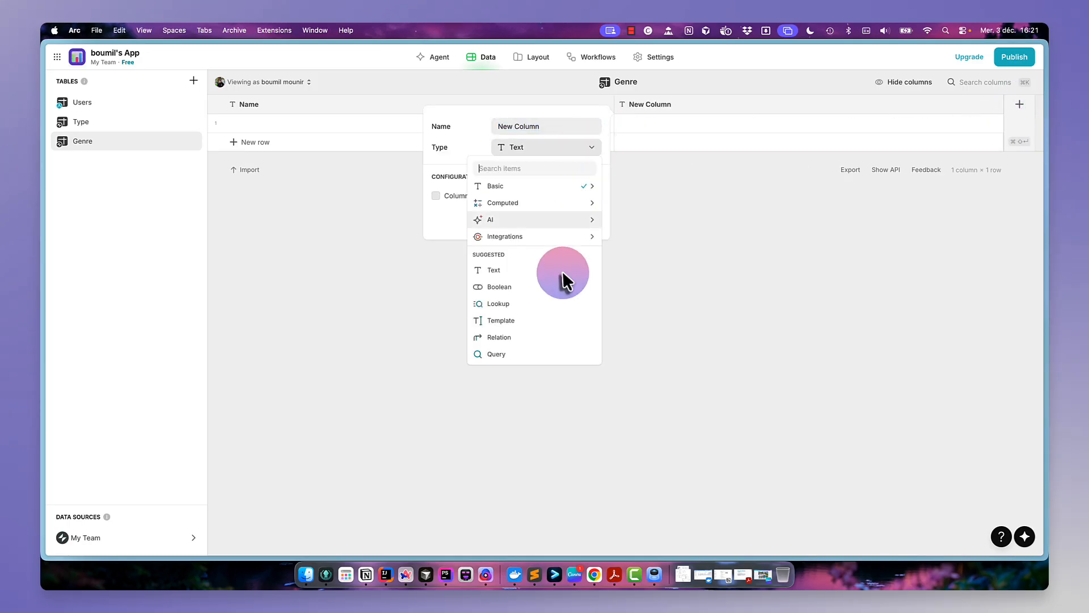
click(536, 188)
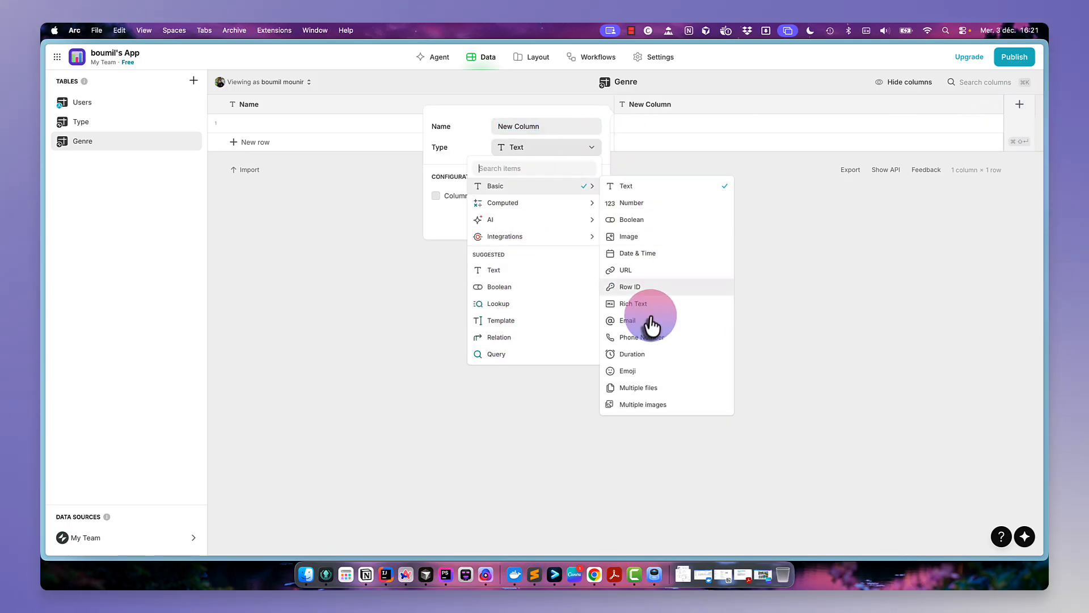
click(657, 286)
click(590, 192)
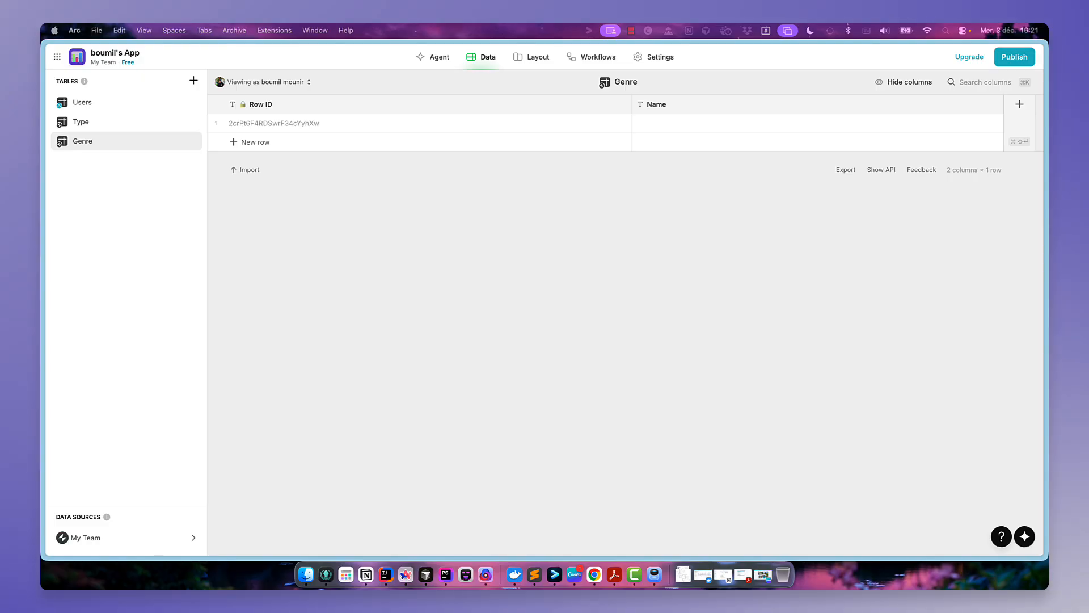
- Enter the genres Action, Comédie and Drame as rows in the Genre table's Name column
double_click(691, 124)
text(Action)
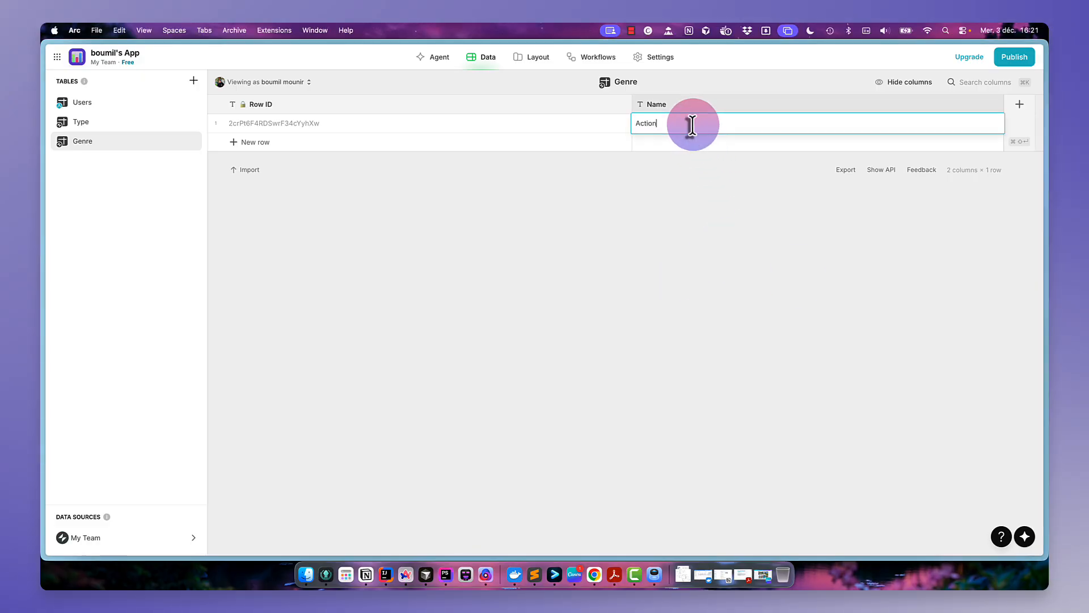
key(Return)
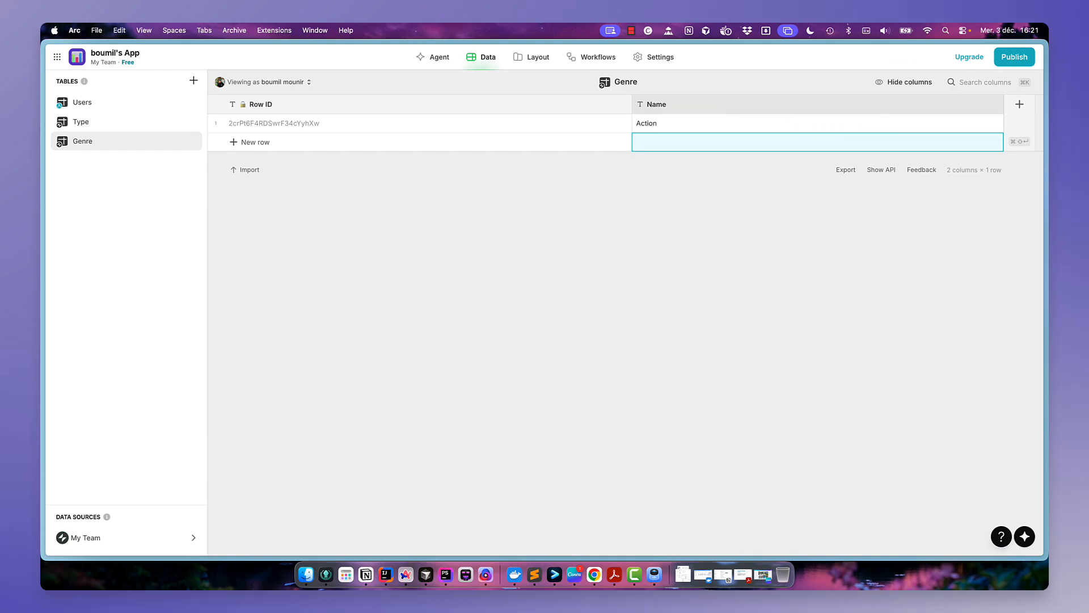
double_click(650, 143)
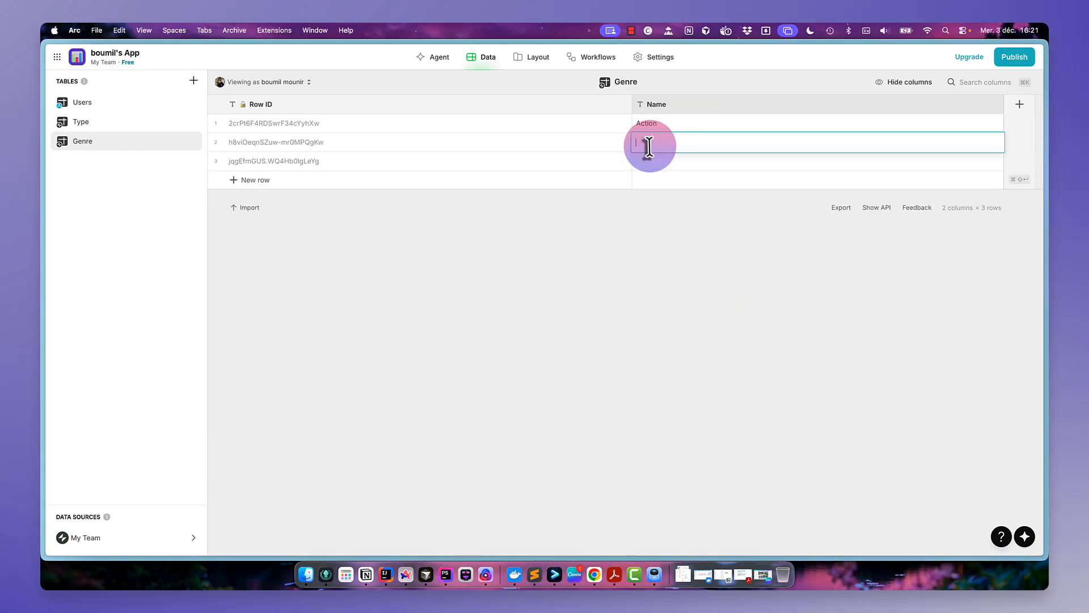
text(Comédie)
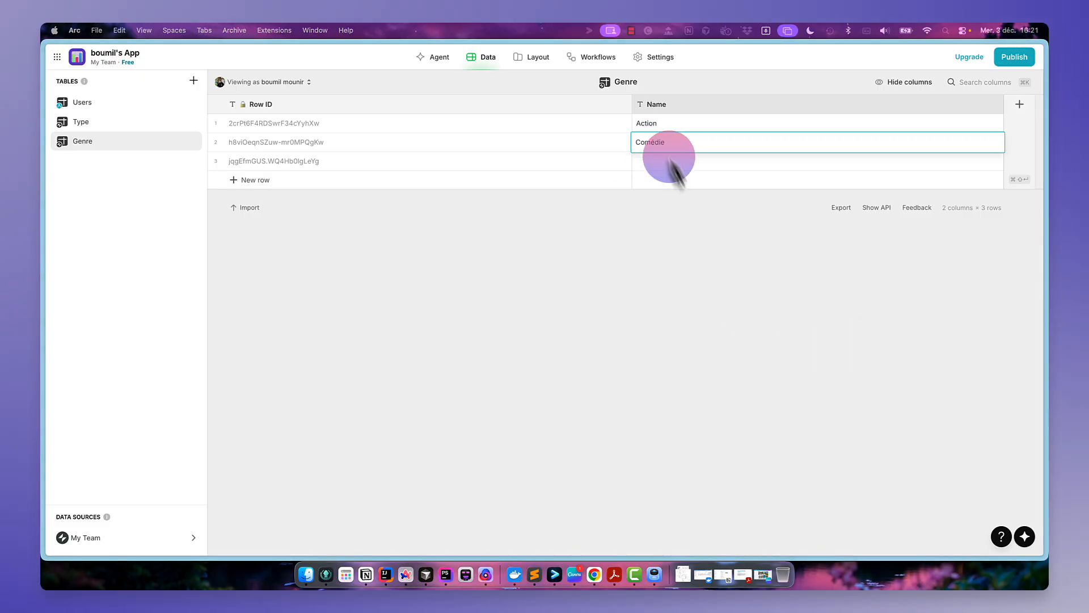
double_click(686, 161)
text(Drame)
key(Return)
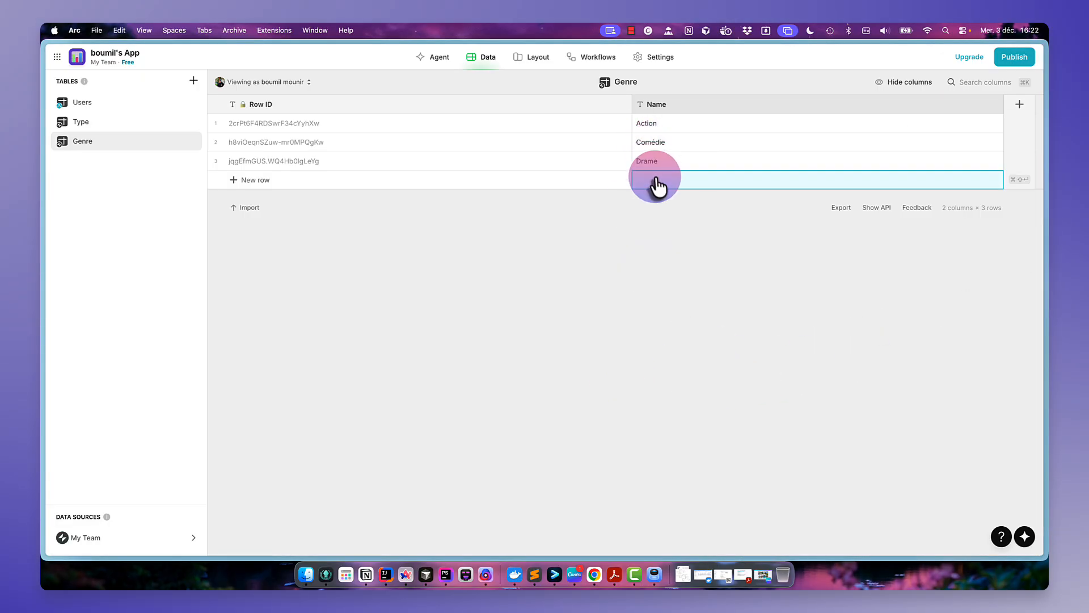
- Add the genres SF, Horreur and Romance as further Genre rows
click(654, 180)
text(SF)
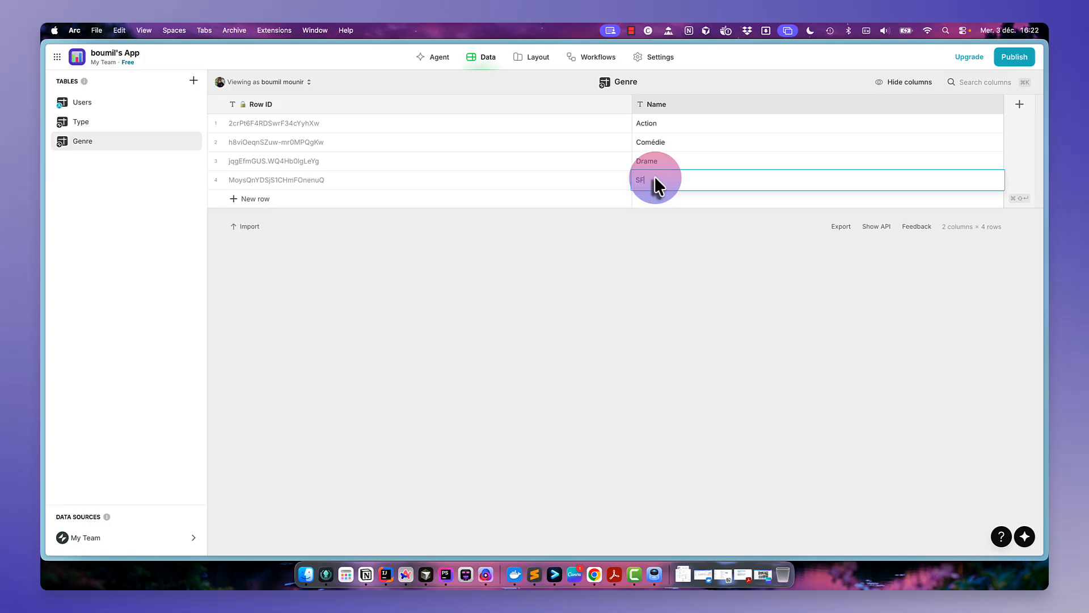
key(Return)
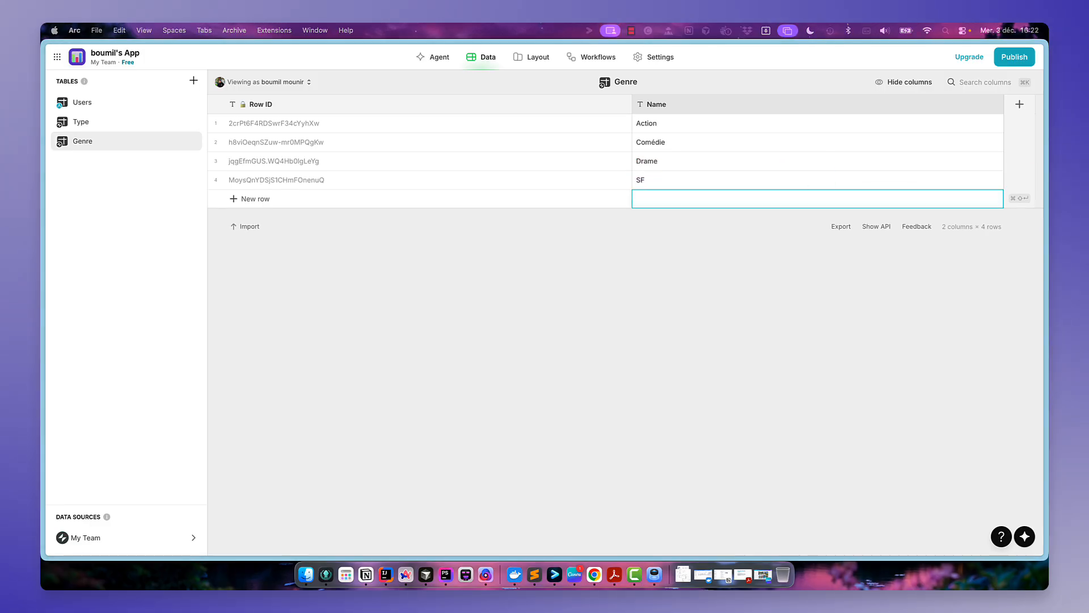
text(Horreur)
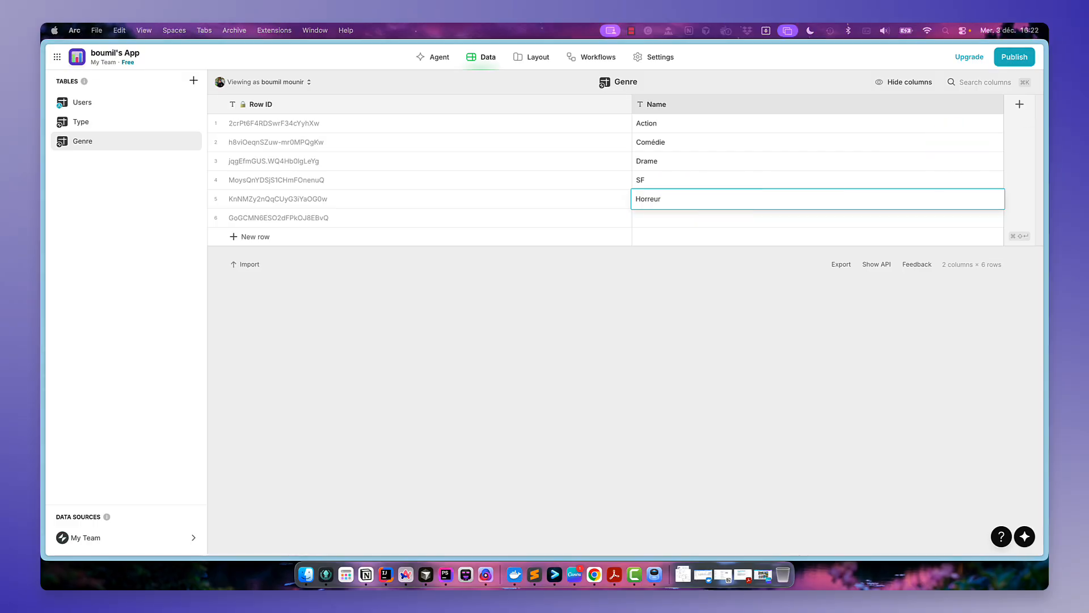
click(661, 218)
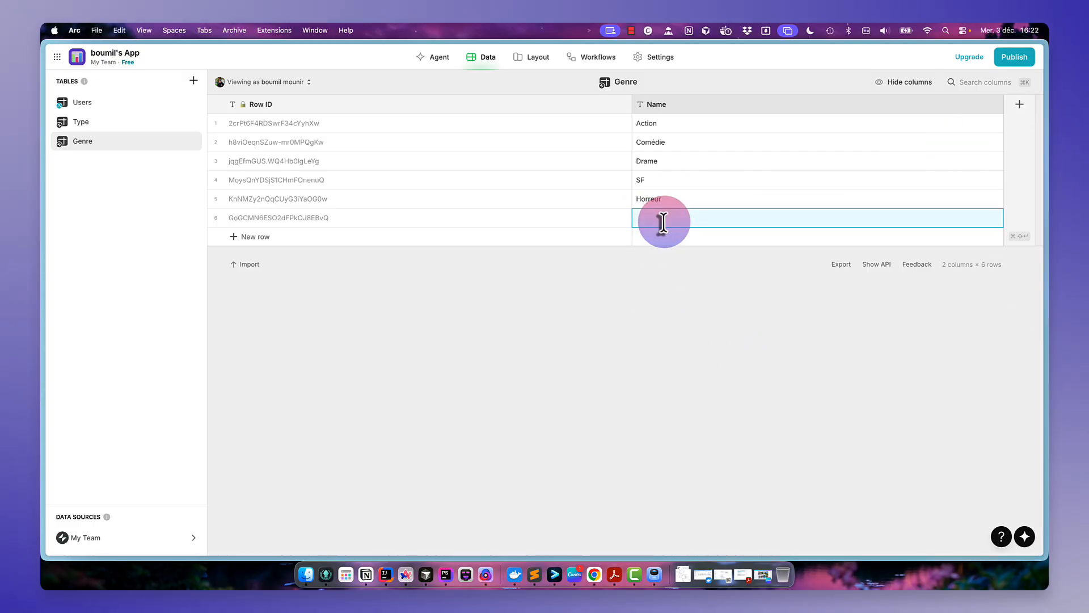
text(Romance)
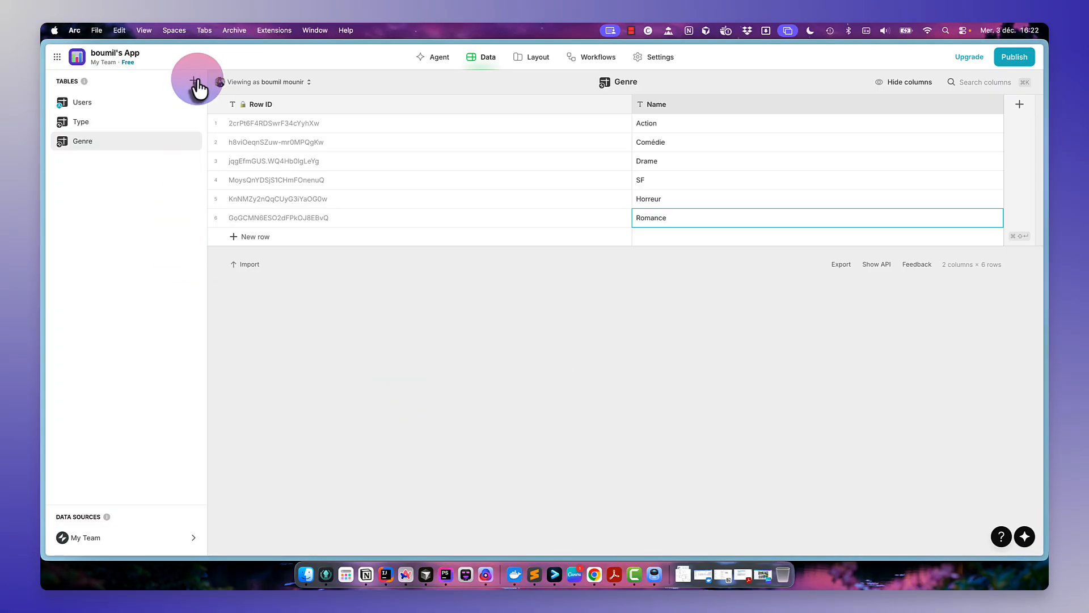
- Create a new table named Nationalite
click(198, 88)
click(213, 93)
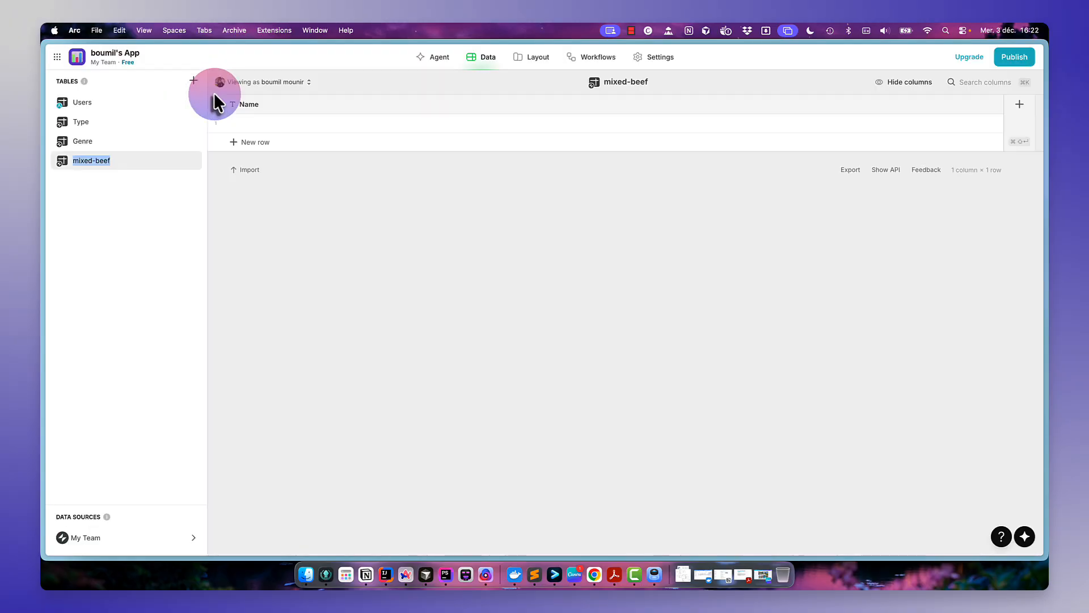
text(Nationalite)
key(Return)
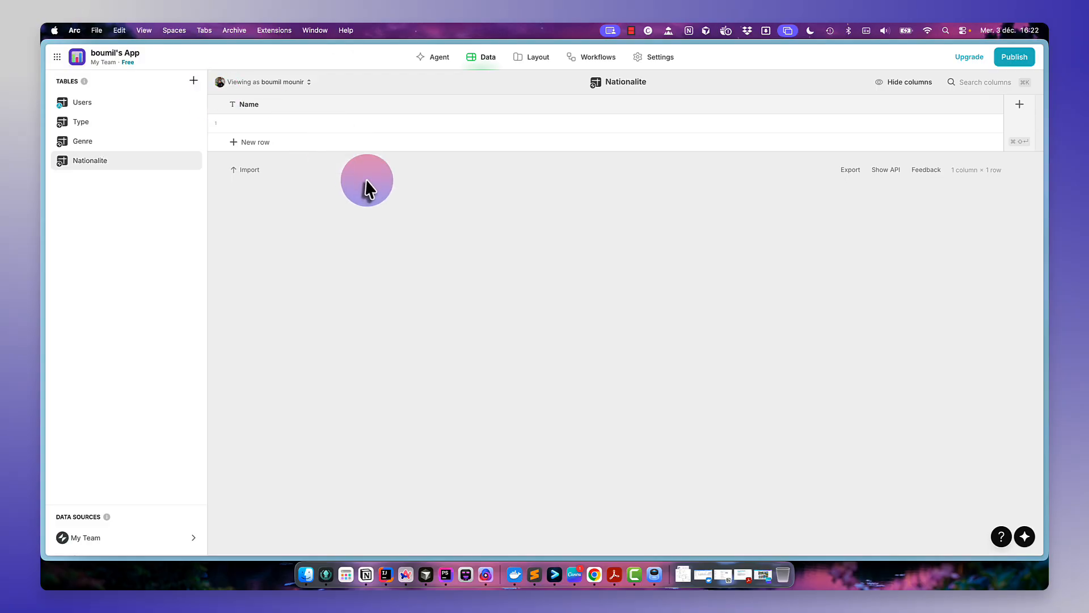
- Add a Row ID column to the Nationalite table
click(1019, 104)
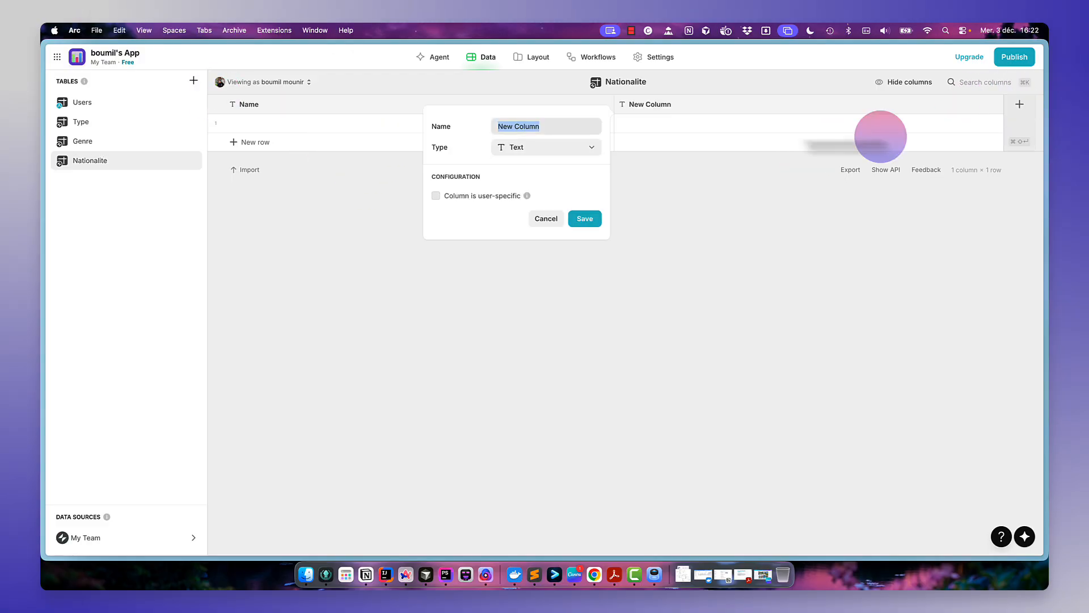
click(578, 145)
mouse_move(562, 190)
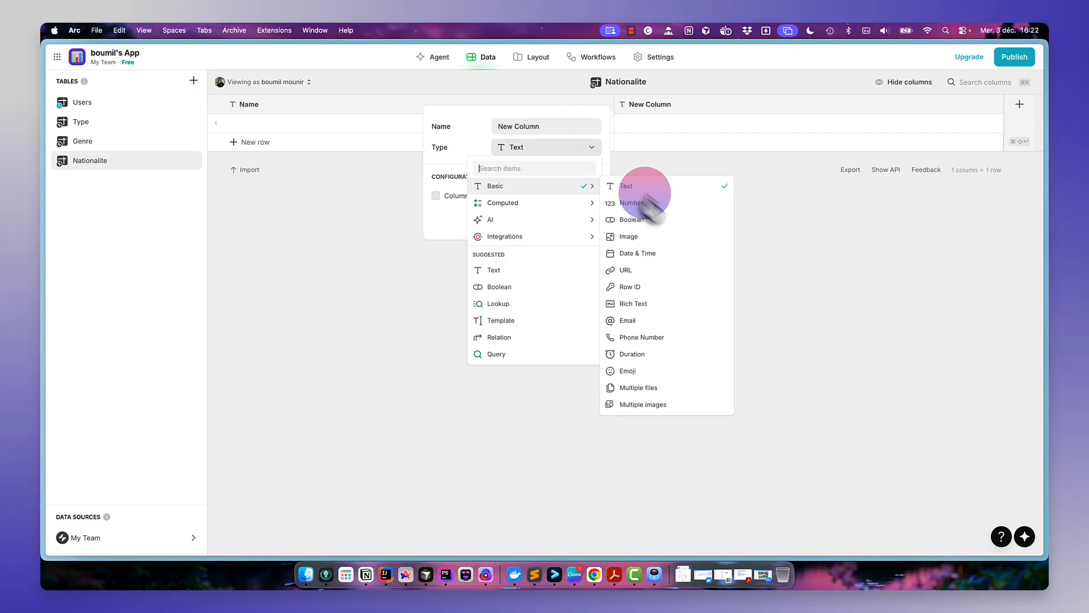
click(664, 287)
click(585, 191)
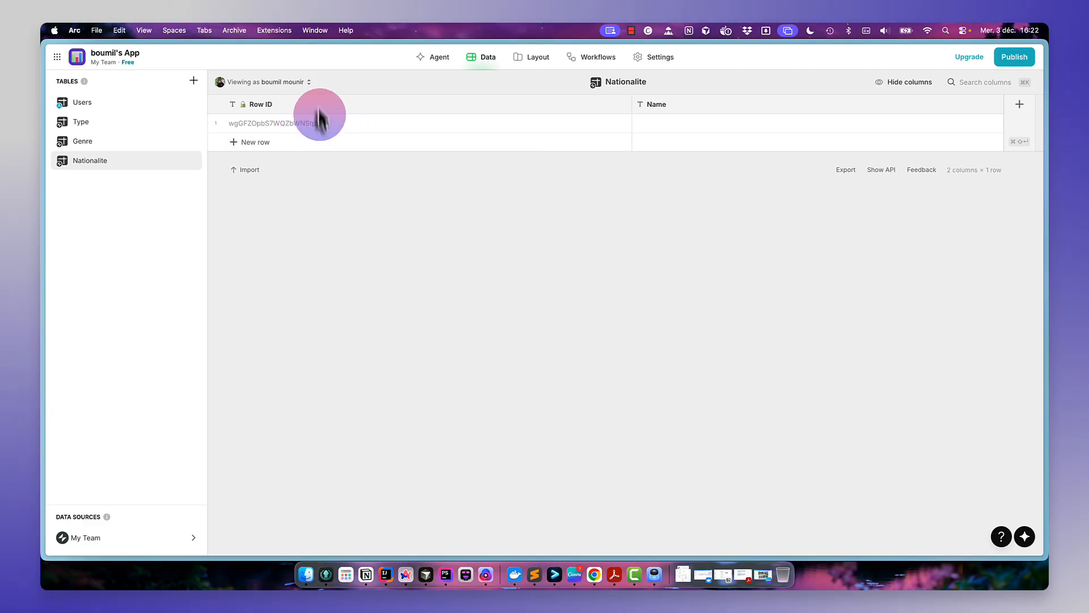
click(261, 105)
double_click(263, 105)
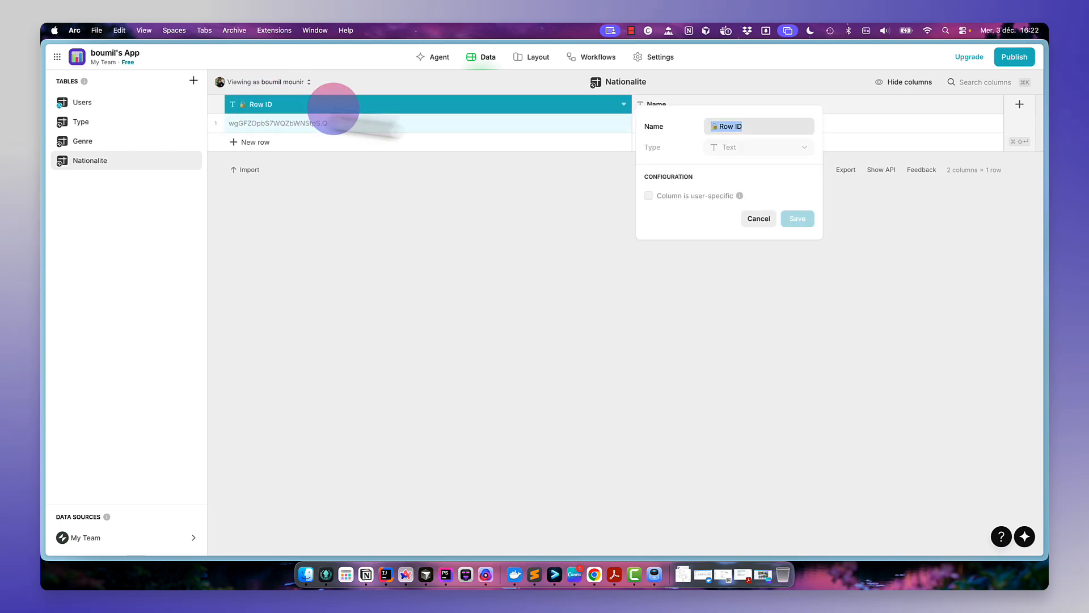
click(736, 131)
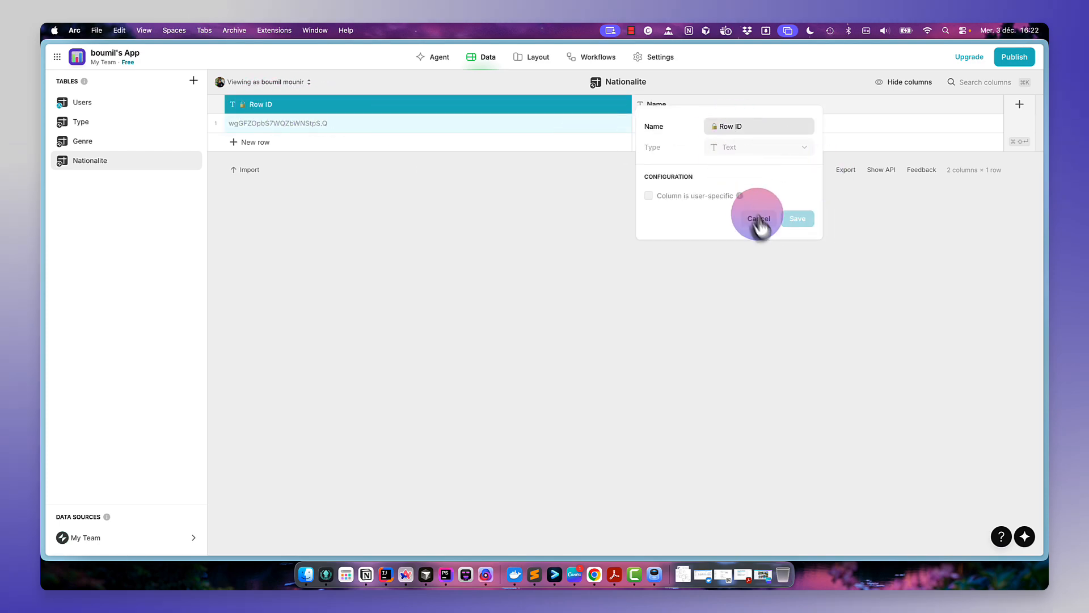
click(761, 220)
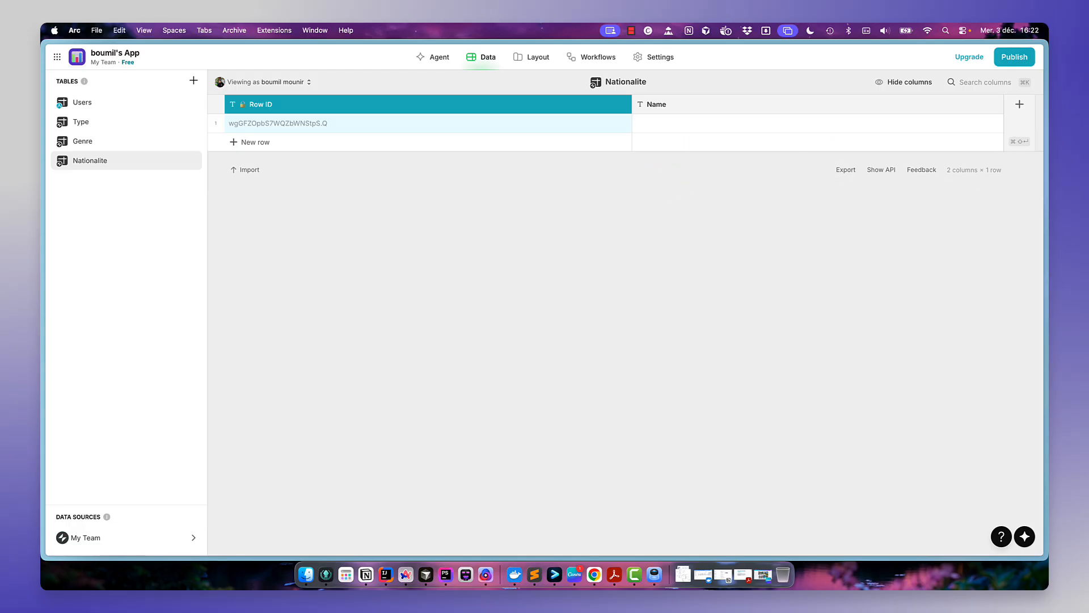
- Enter France, USA and Japon as rows in the Nationalite table's Name column
double_click(706, 127)
text(France)
key(Return)
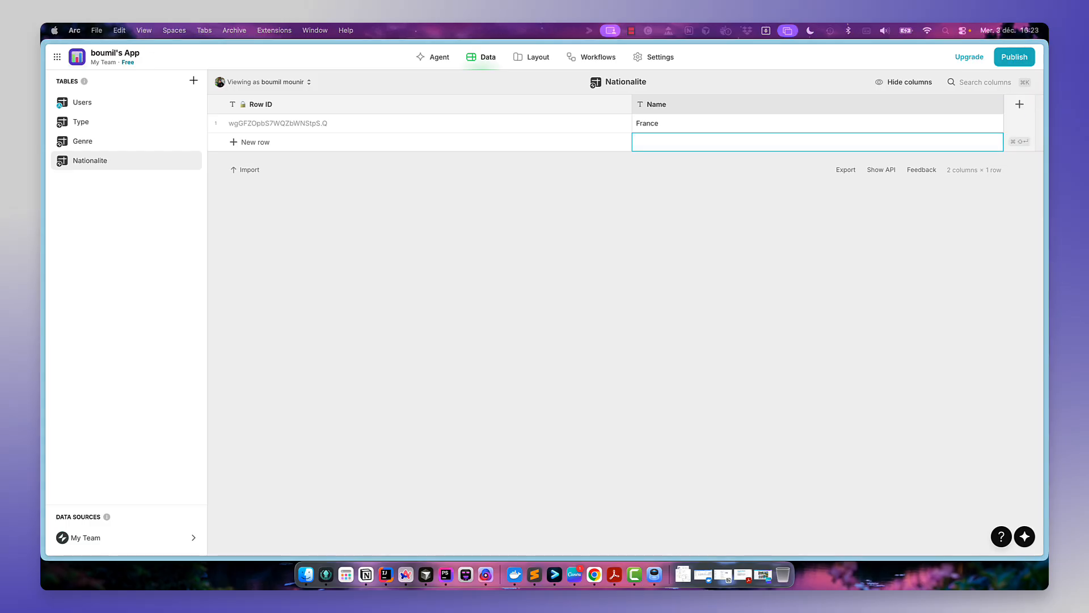
double_click(662, 144)
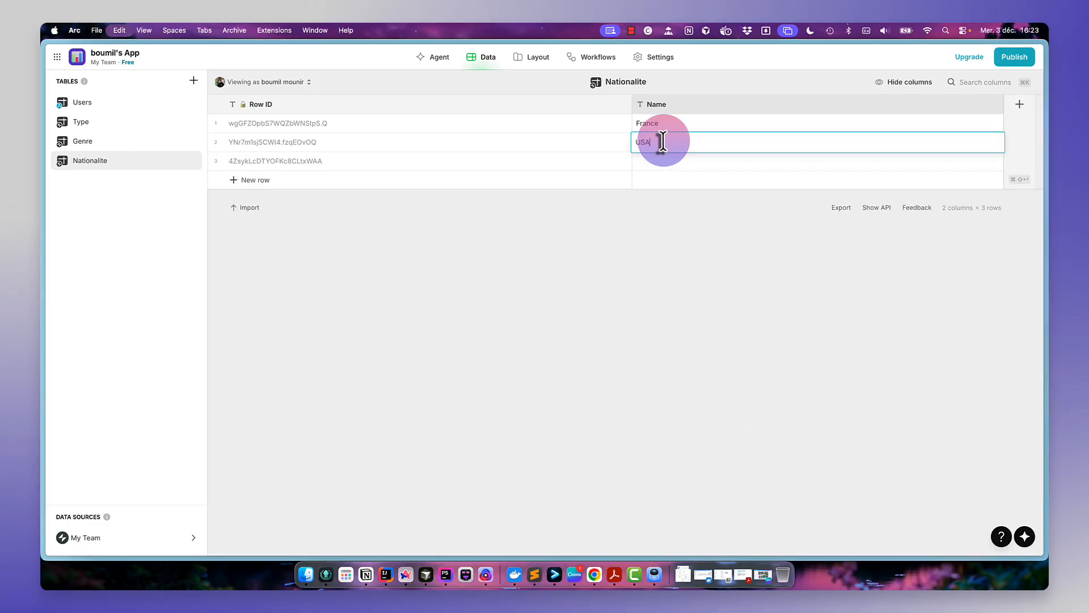
text(USA)
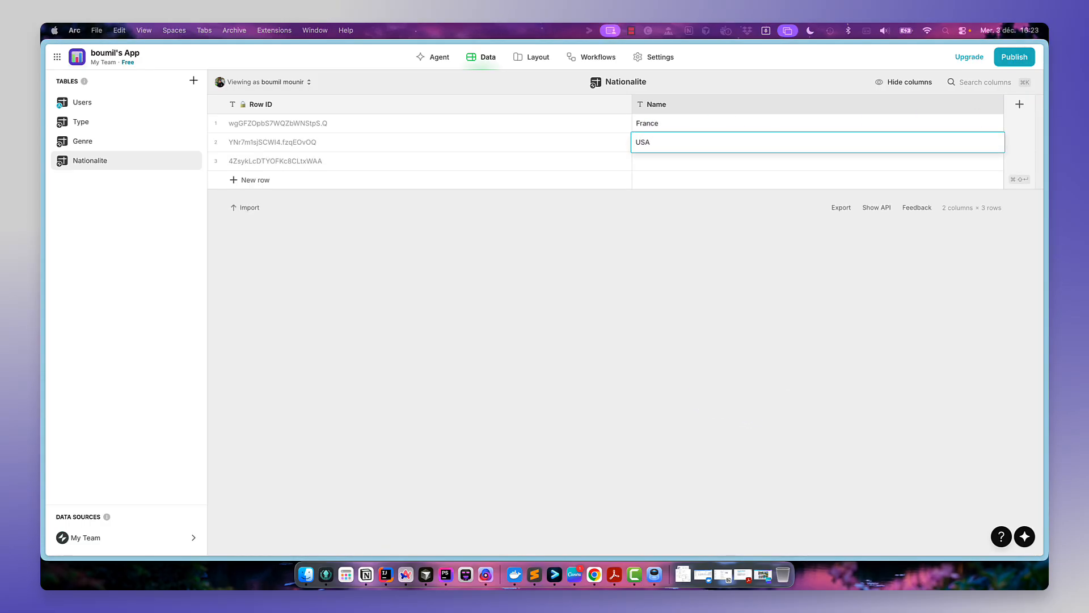
click(713, 163)
text(Japon)
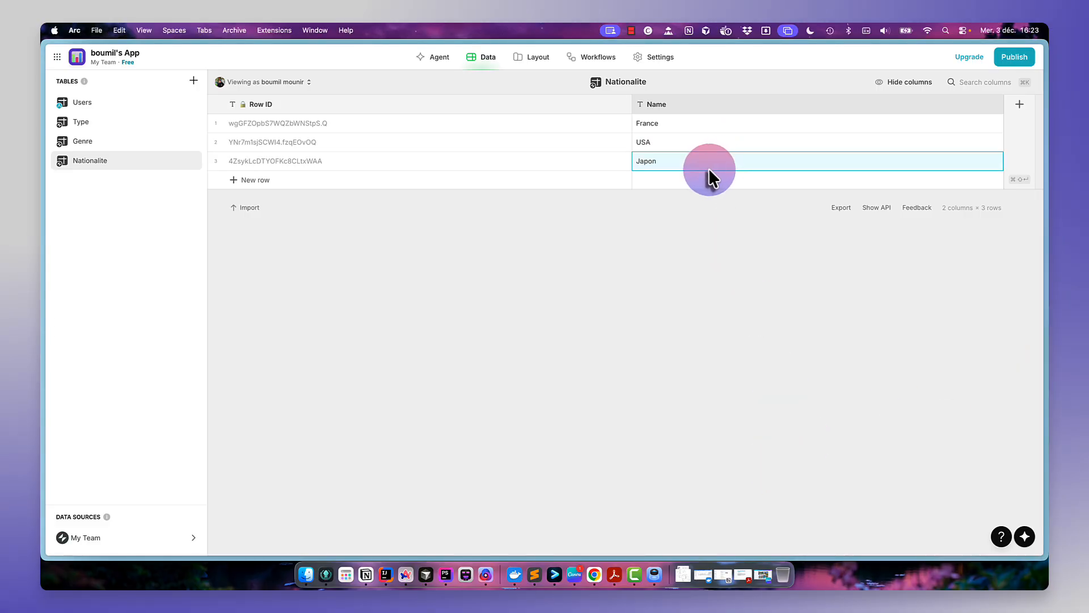
- Add UK, Allemagne and Autre as further Nationalite rows
key(super+shift+Return)
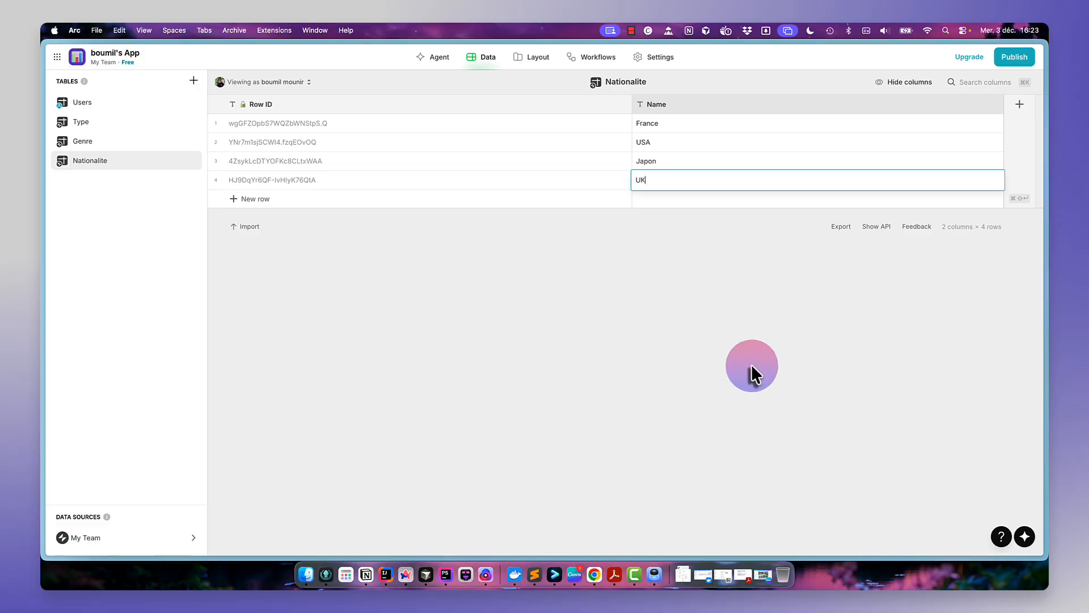
key(super+shift+Return)
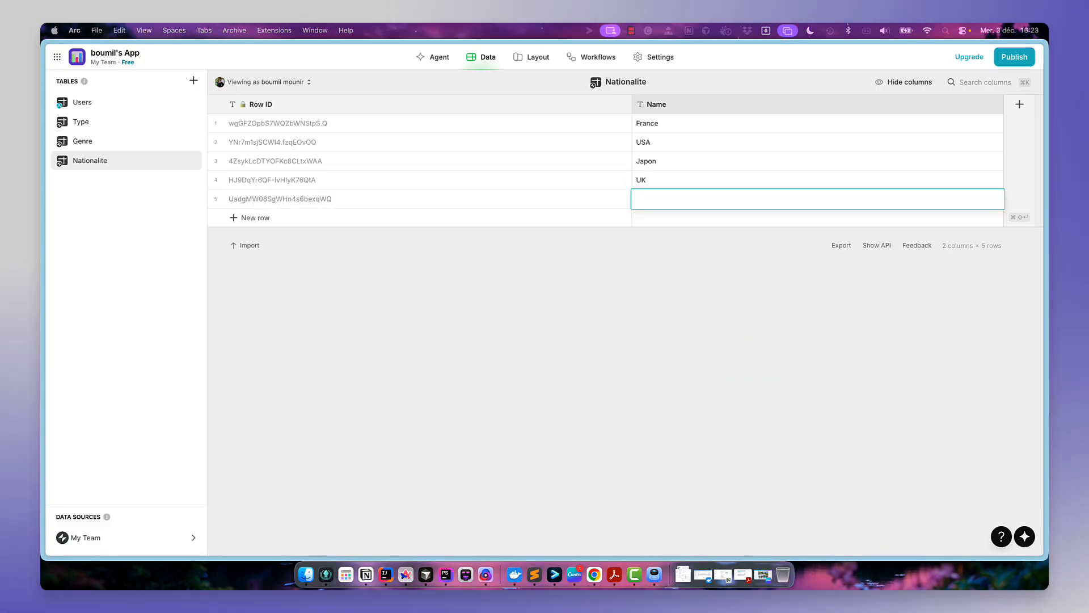
text(Allemagne)
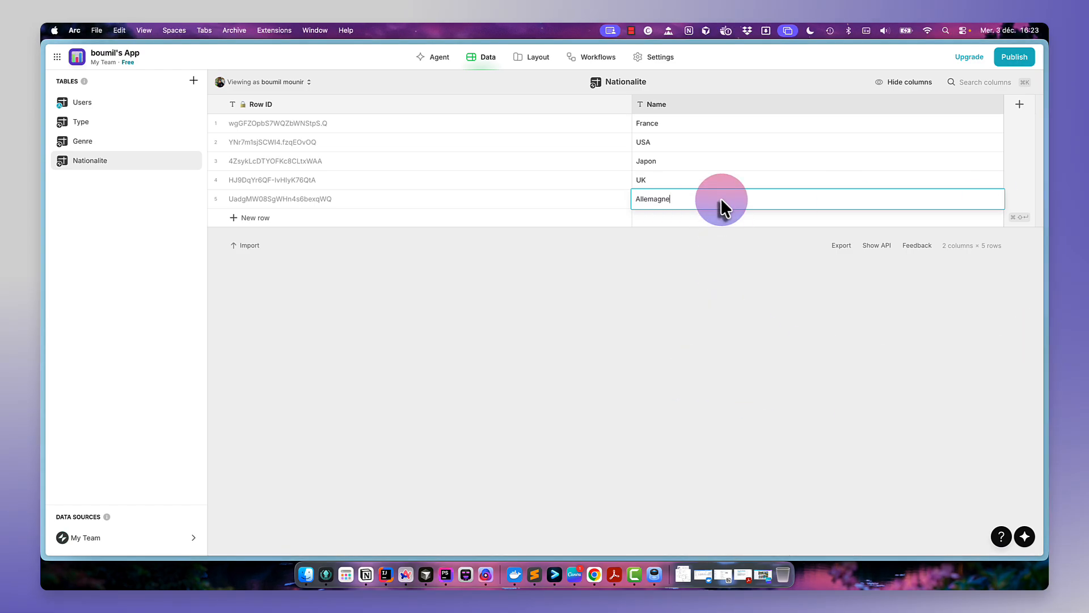
key(Return)
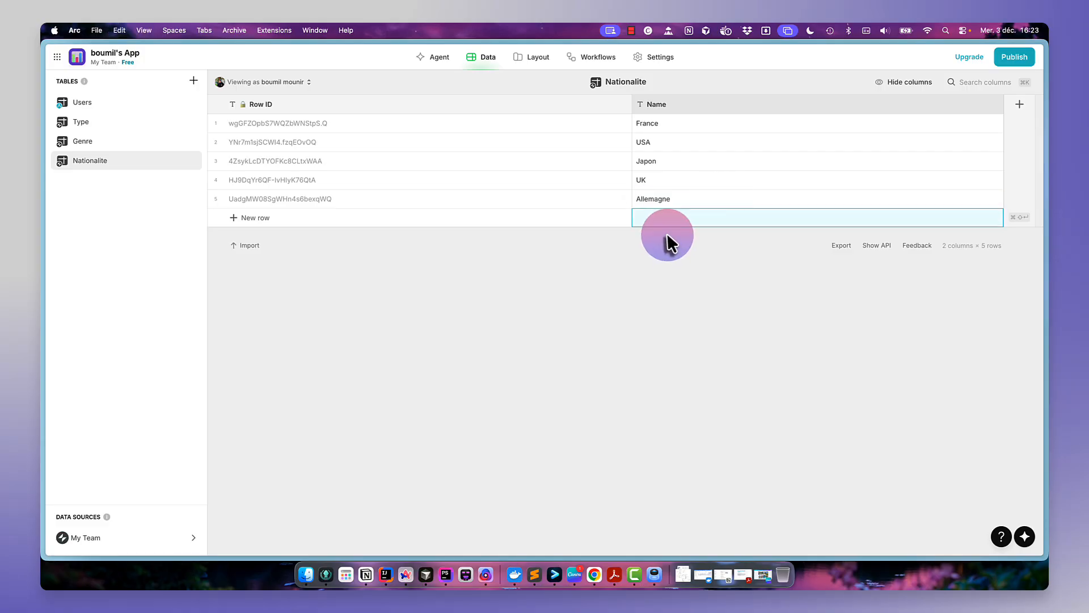
click(665, 219)
text(Autre)
click(667, 306)
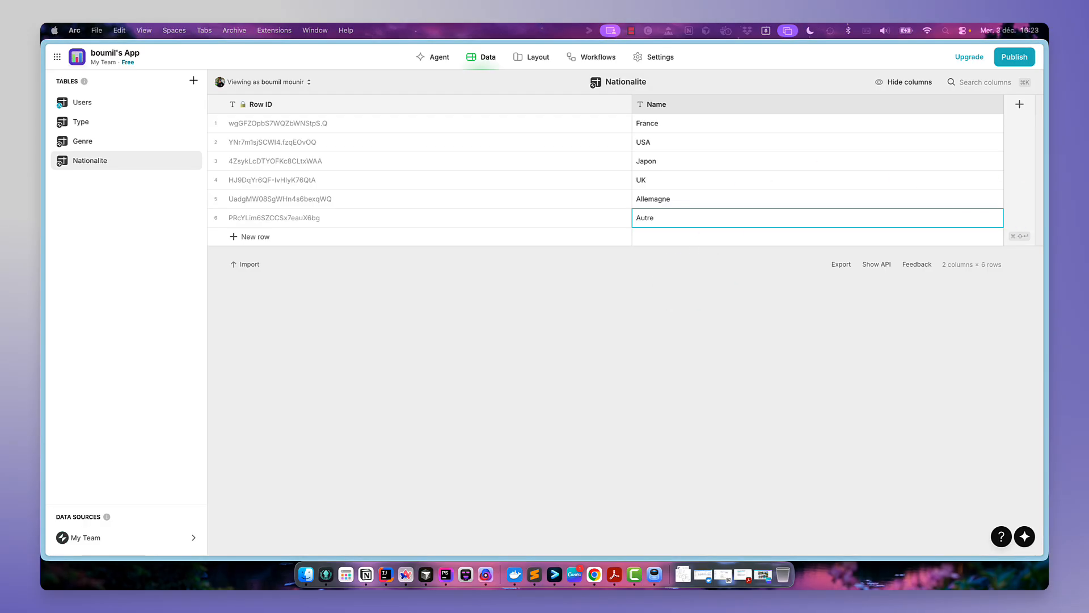
- Switch to Preview and examine the database diagram image for the Realisateur table's fields
drag(973, 145, 498, 25)
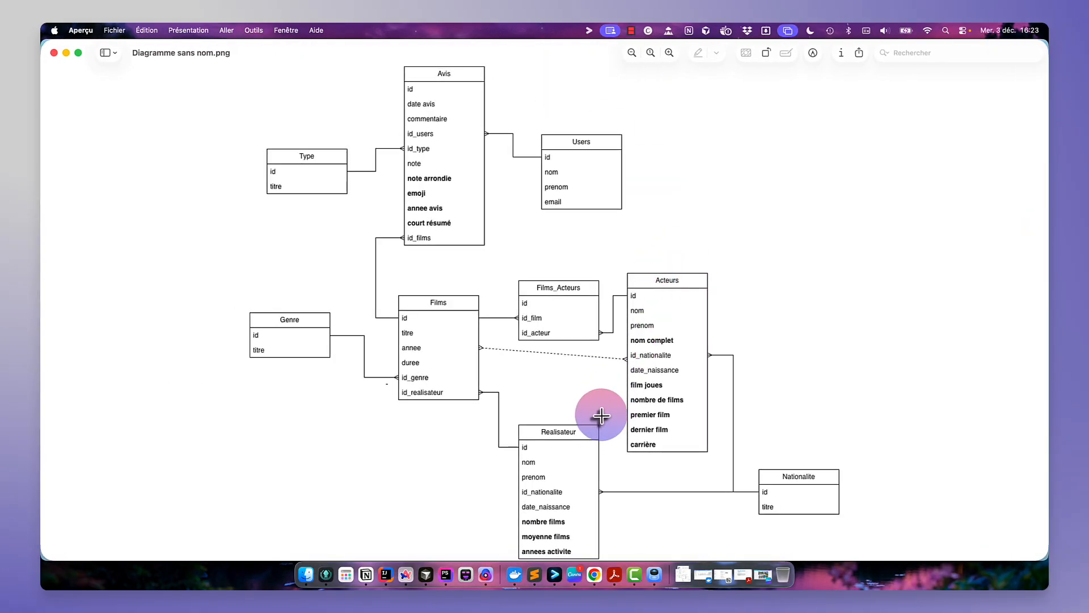
drag(607, 413, 506, 562)
drag(721, 259, 620, 459)
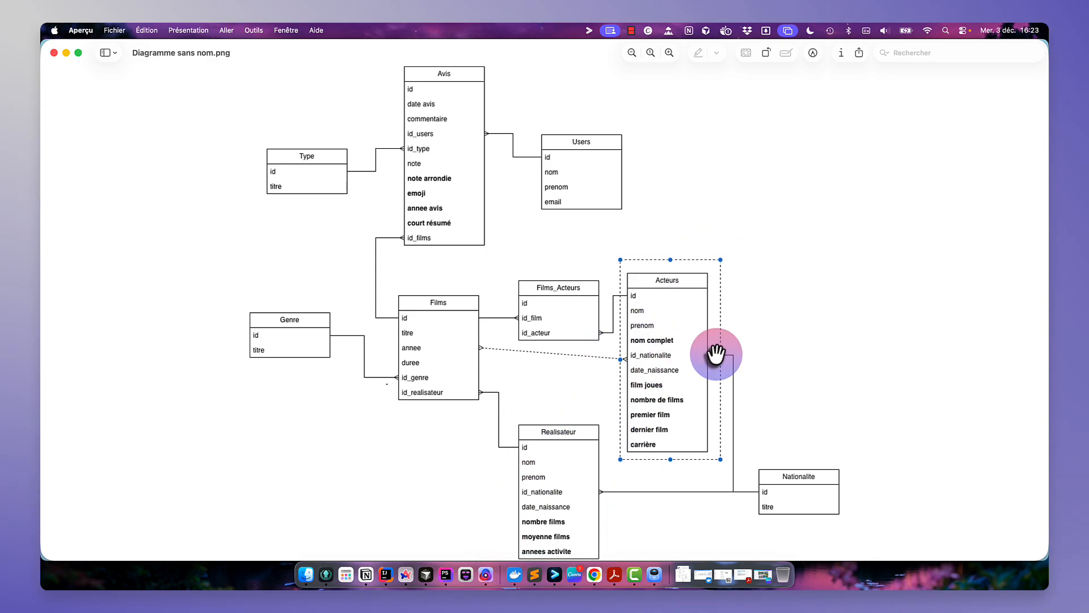
click(761, 338)
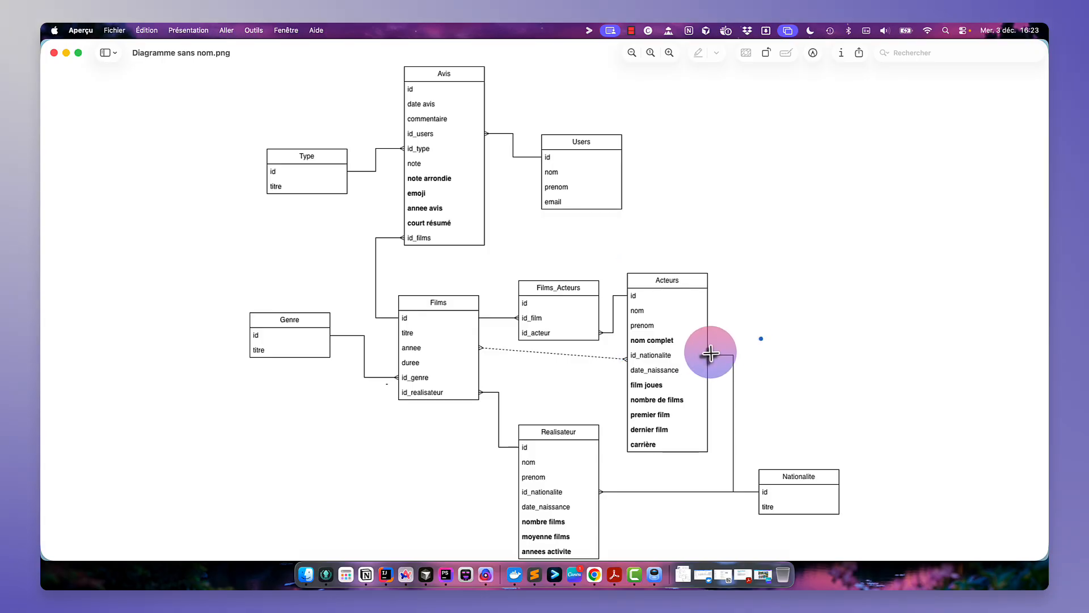
drag(708, 346, 882, 535)
click(914, 446)
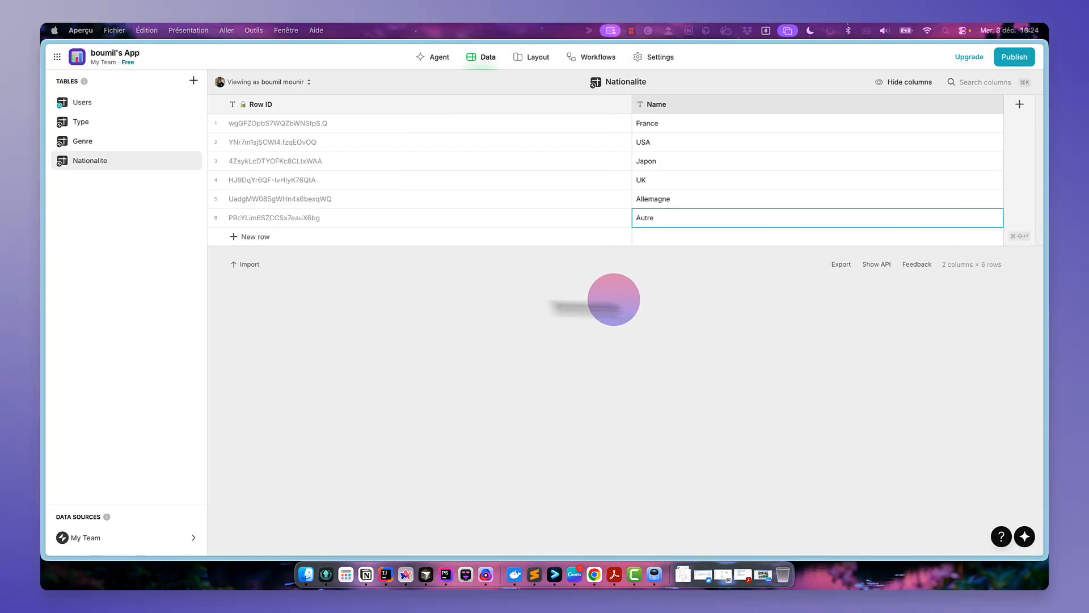
- Create a new table named Realisateur
click(151, 215)
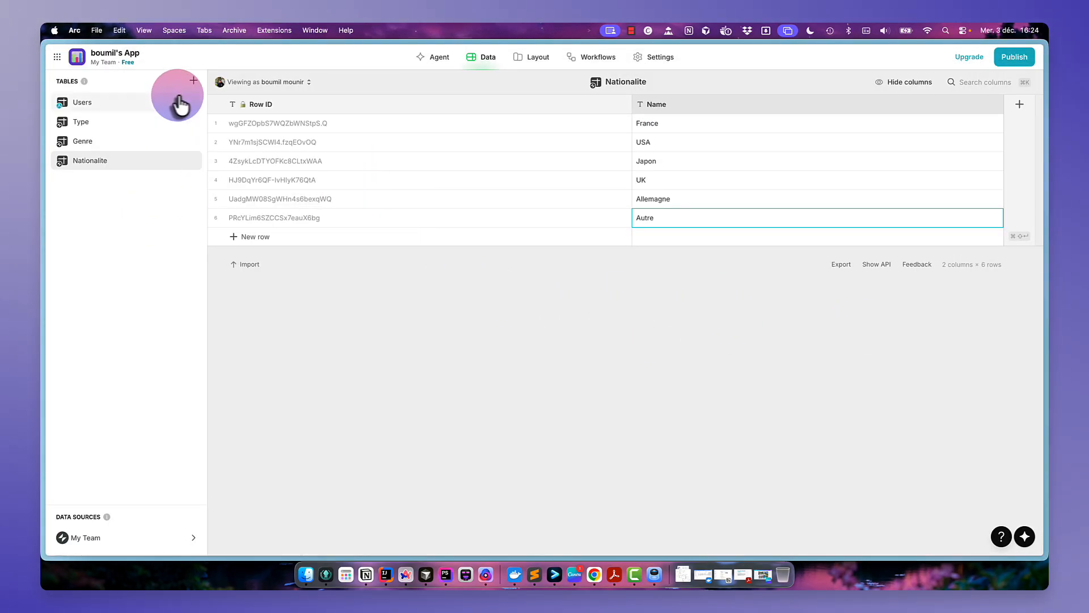
click(192, 91)
click(213, 100)
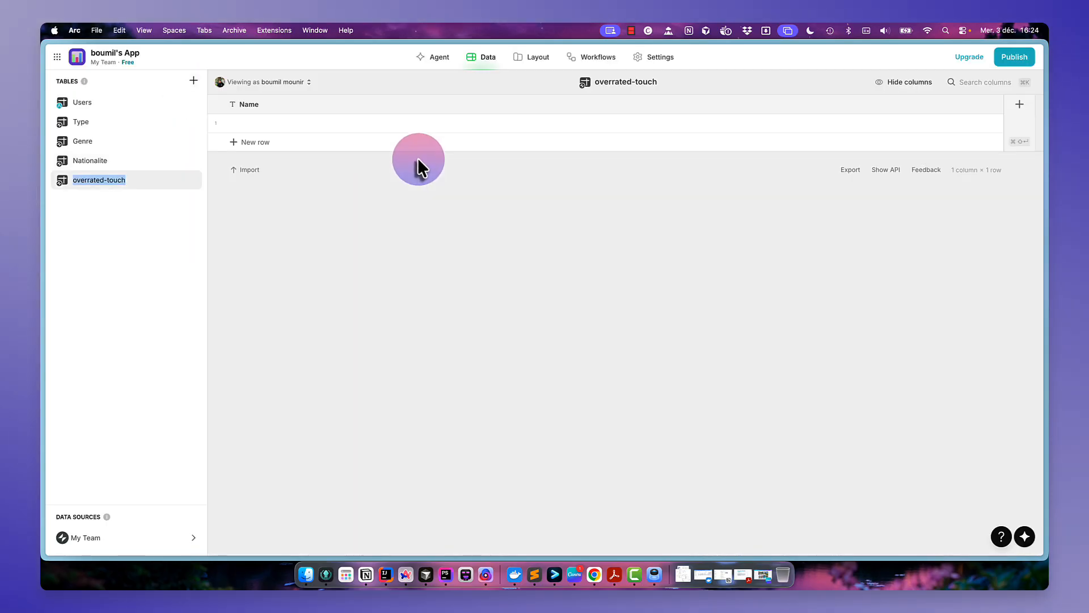
text(Realisateur)
key(Return)
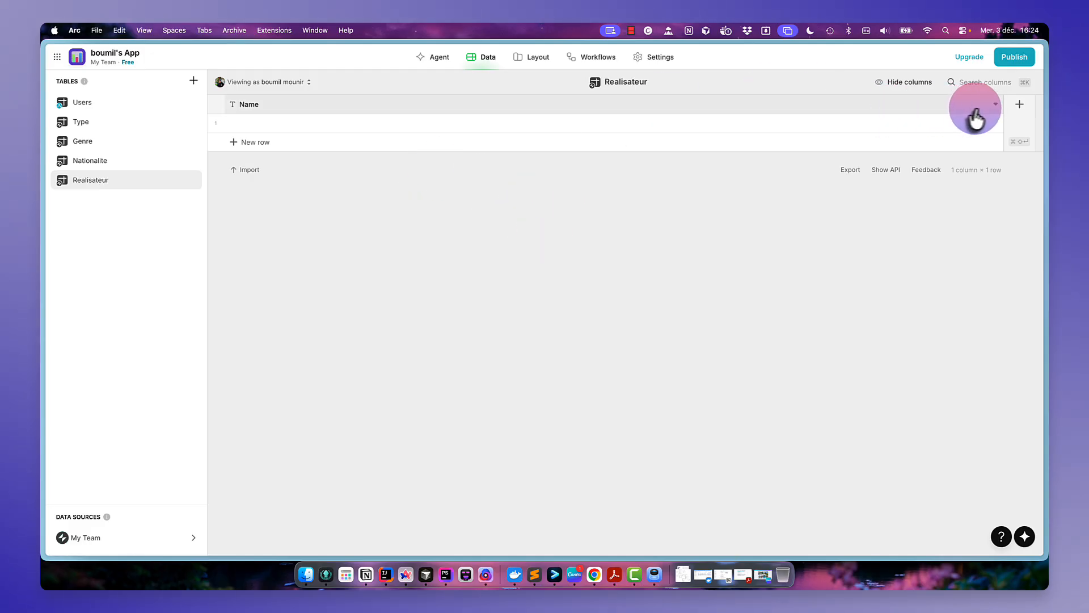
- Add a Row ID column to the Realisateur table
click(1021, 107)
click(590, 149)
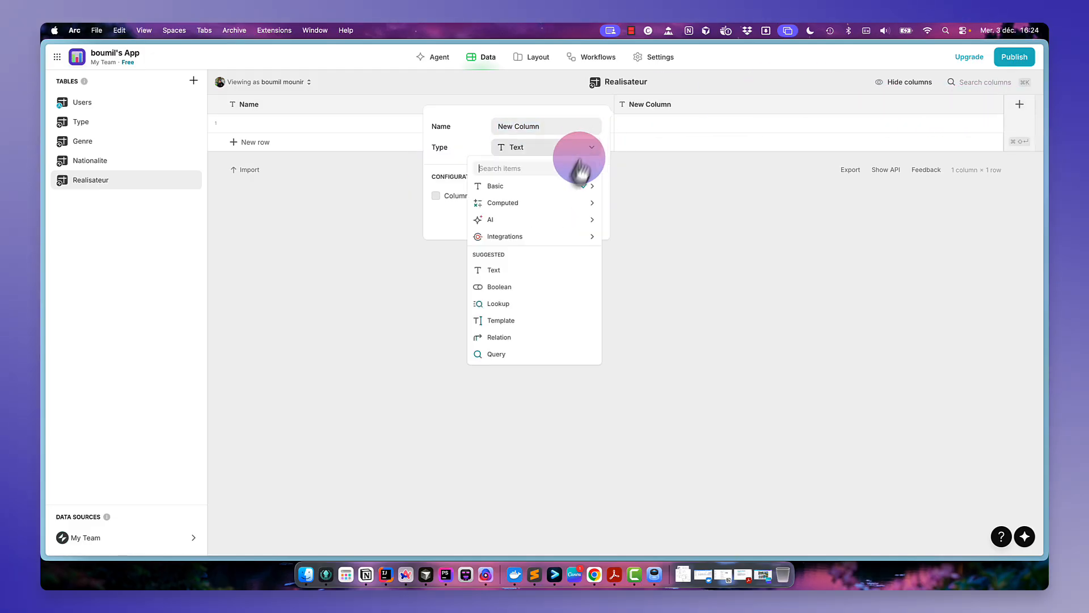
mouse_move(572, 187)
click(656, 288)
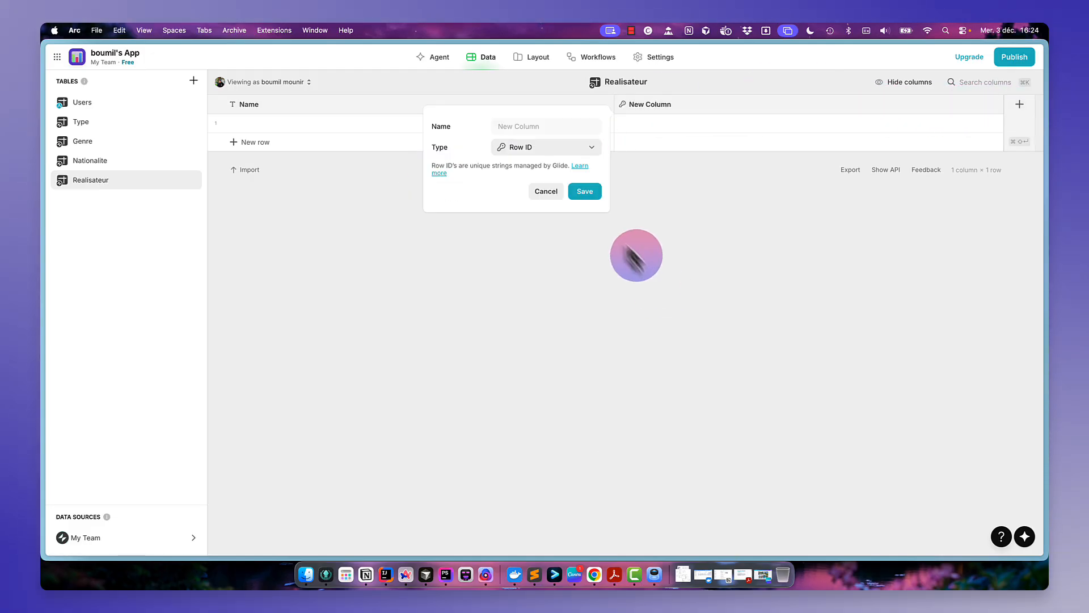
click(584, 193)
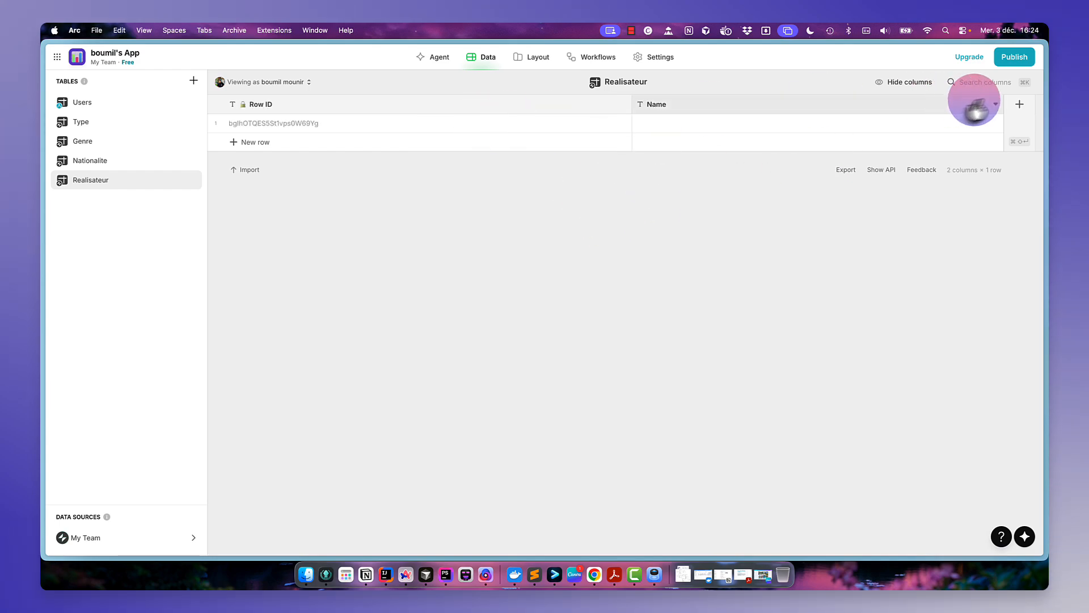
- Add text columns named prenom and Id nationalite to the Realisateur table
click(1020, 108)
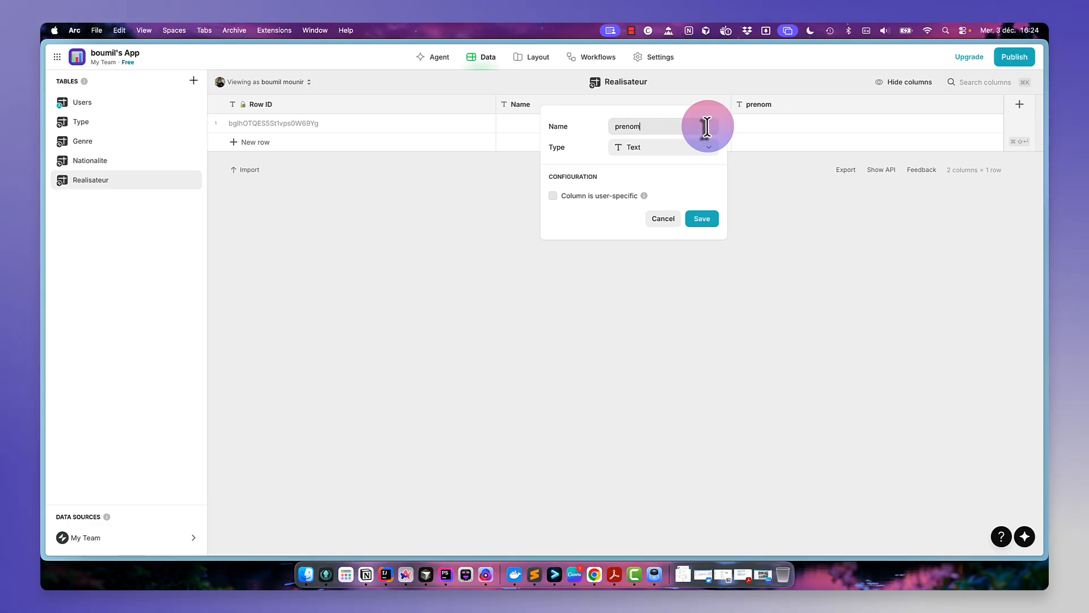
text(prenom)
click(703, 221)
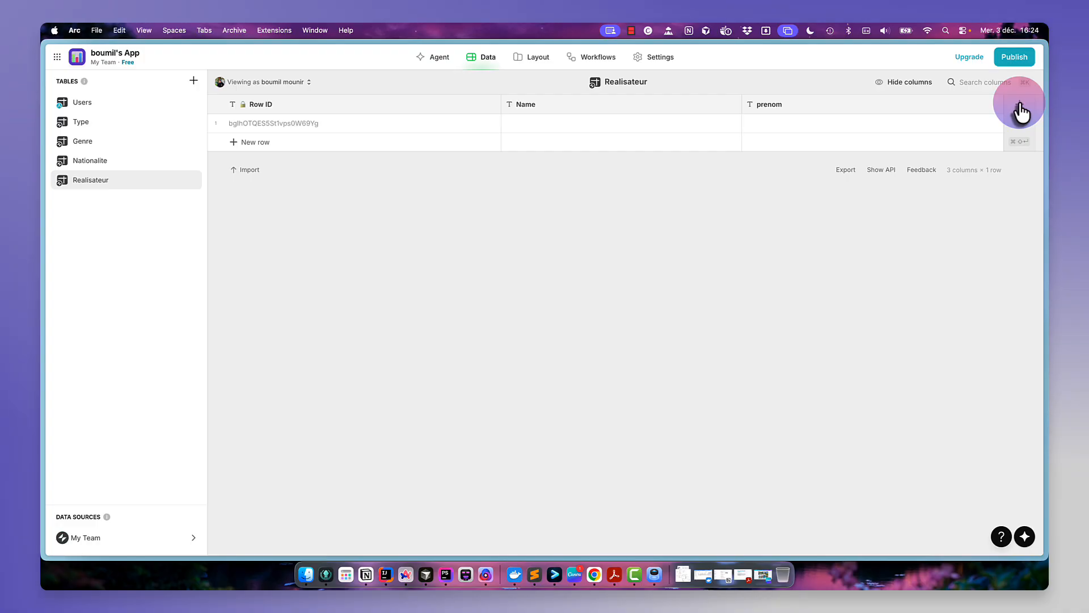
click(1021, 110)
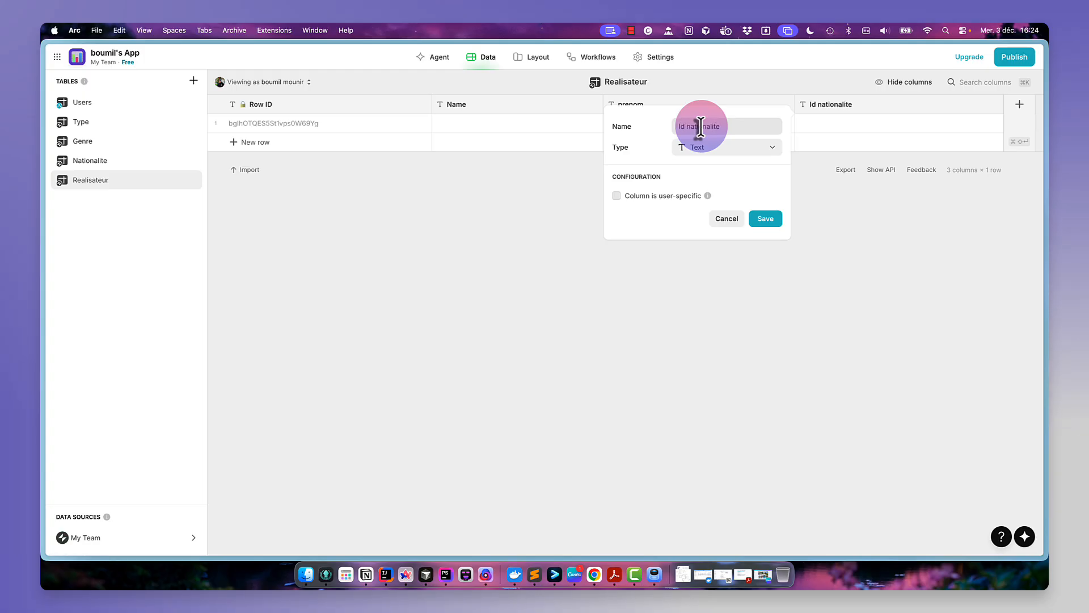
click(765, 220)
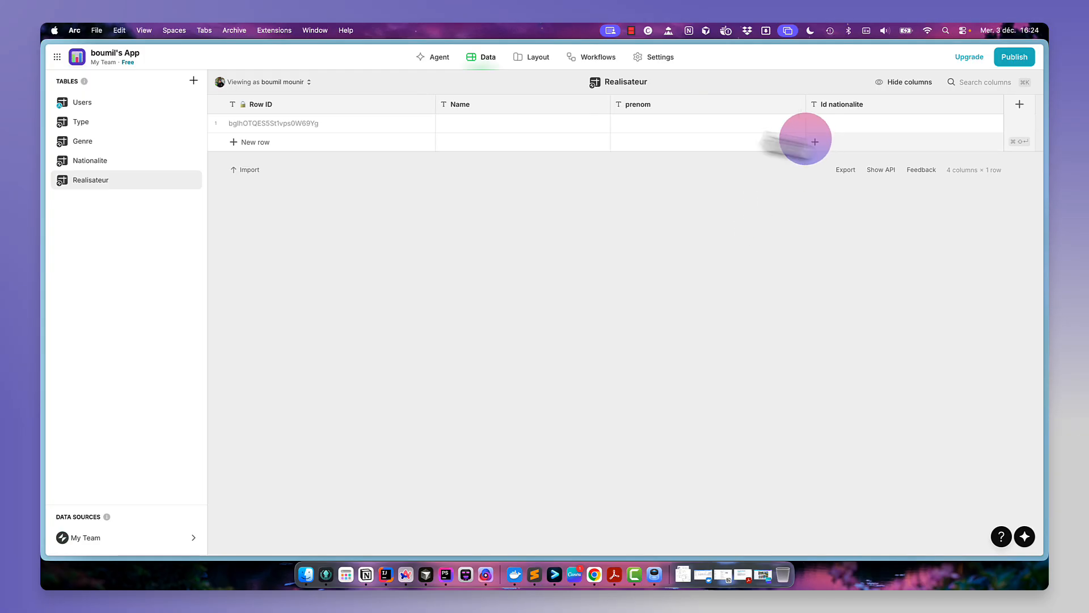
- Search the web for matrix in a new browser tab
double_click(492, 123)
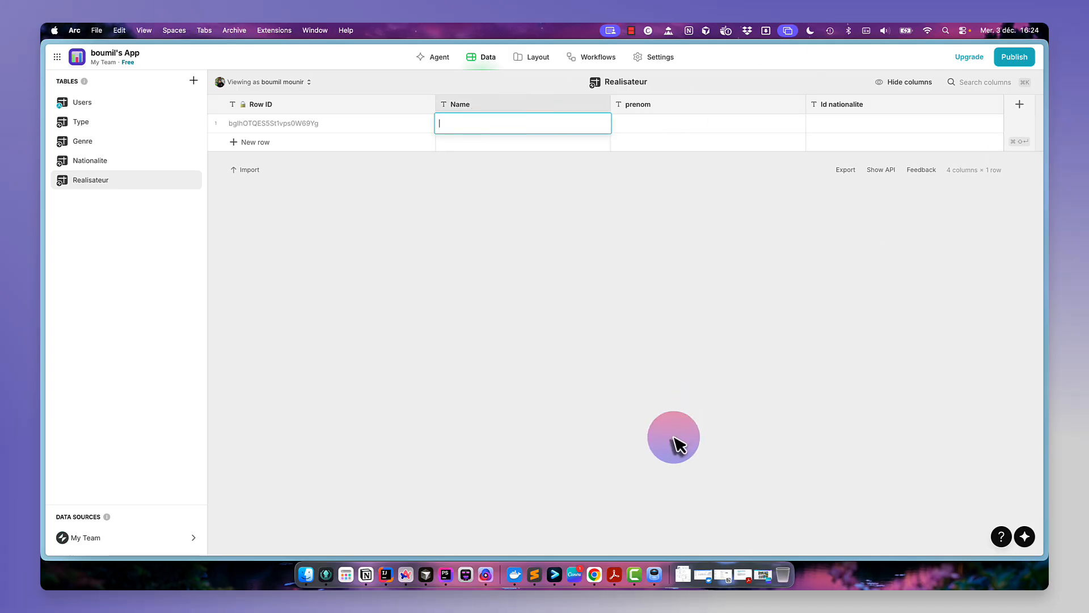
key(super+t)
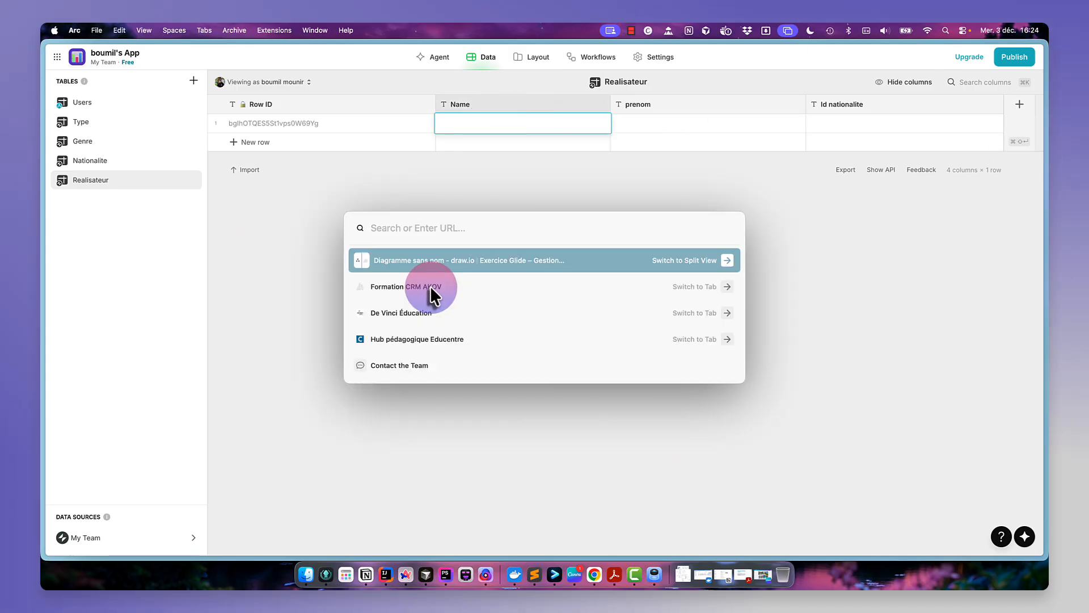
text(matrix)
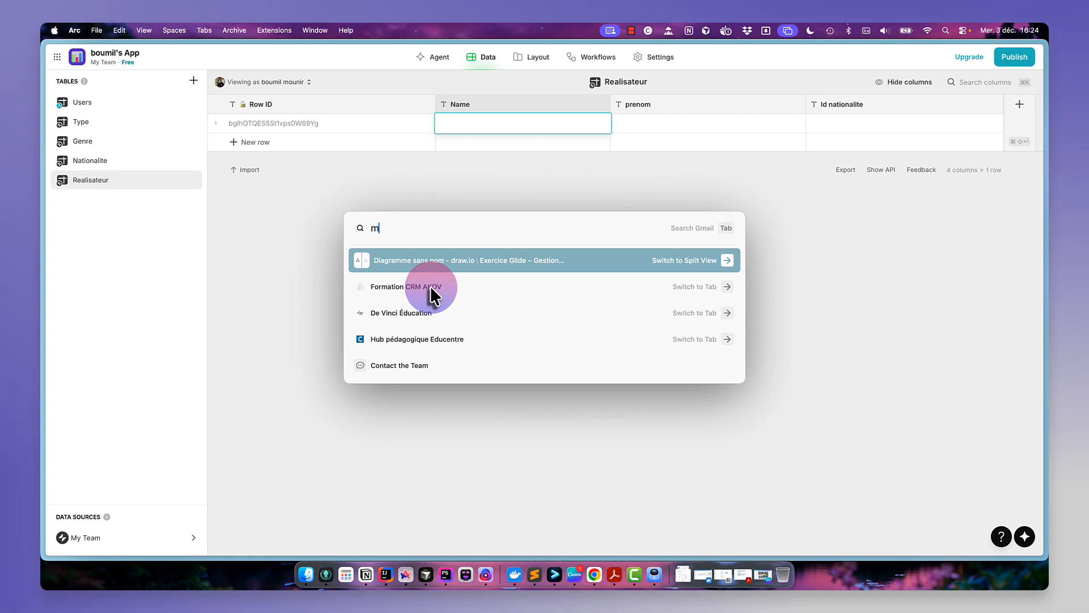
key(Return)
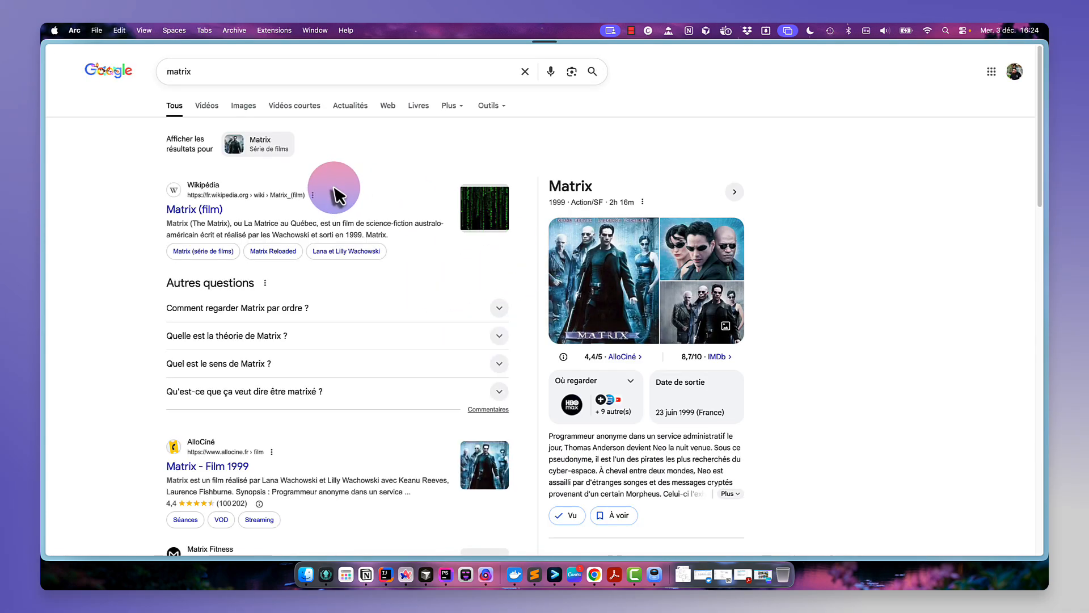
- Copy the screenwriters' name Les Wachowski from the Matrix (film) Wikipedia article into the Realisateur row's Name cell
click(190, 216)
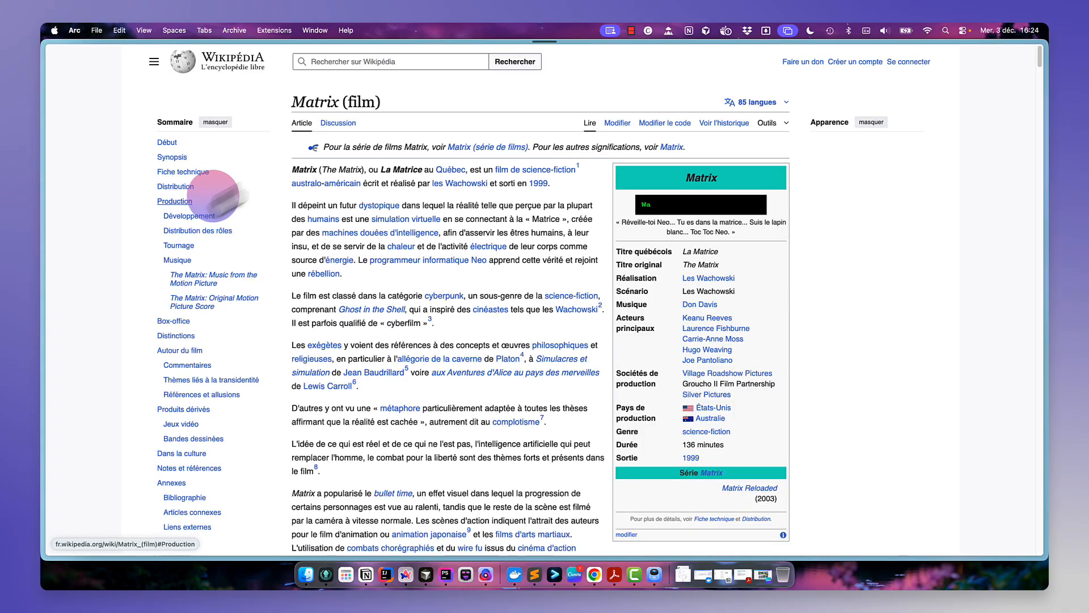
scroll(485, 278, down, 1)
scroll(485, 278, down, 2)
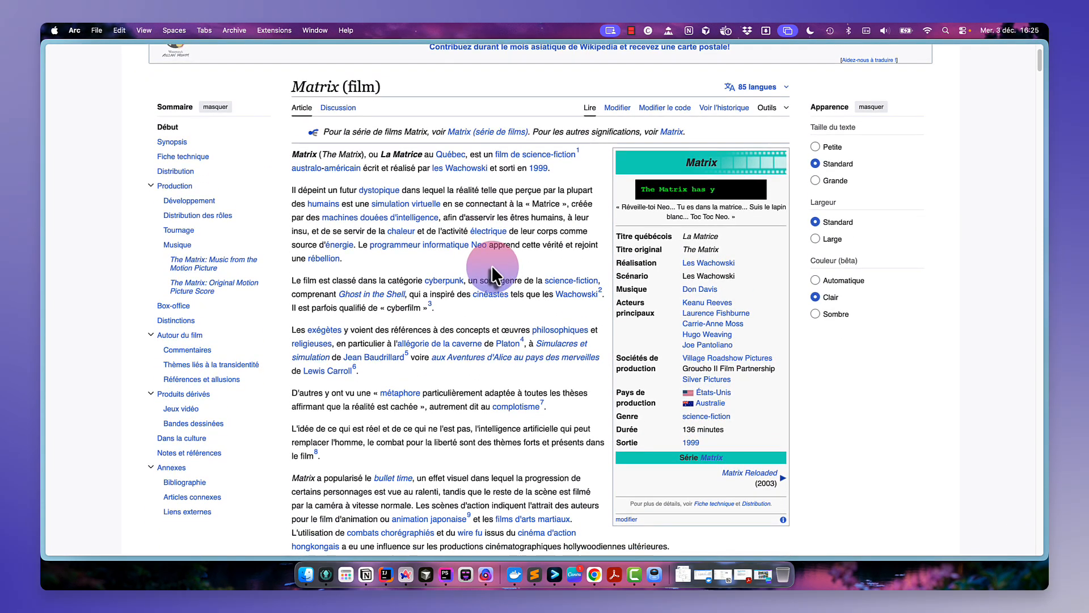
drag(740, 276, 678, 274)
key(super+c)
mouse_move(46, 250)
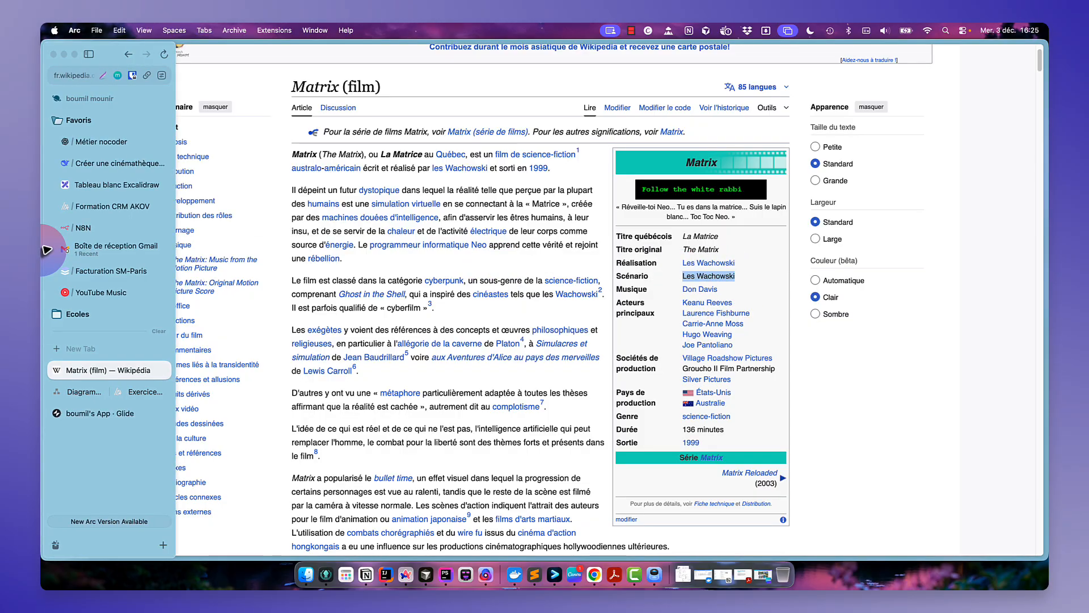
click(85, 390)
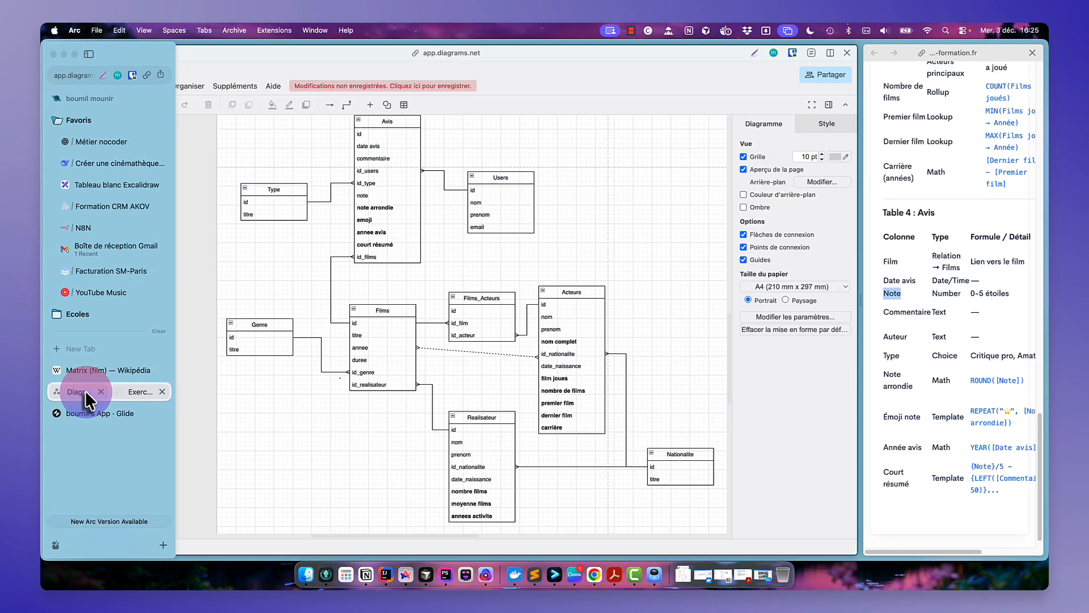
click(83, 410)
key(super+v)
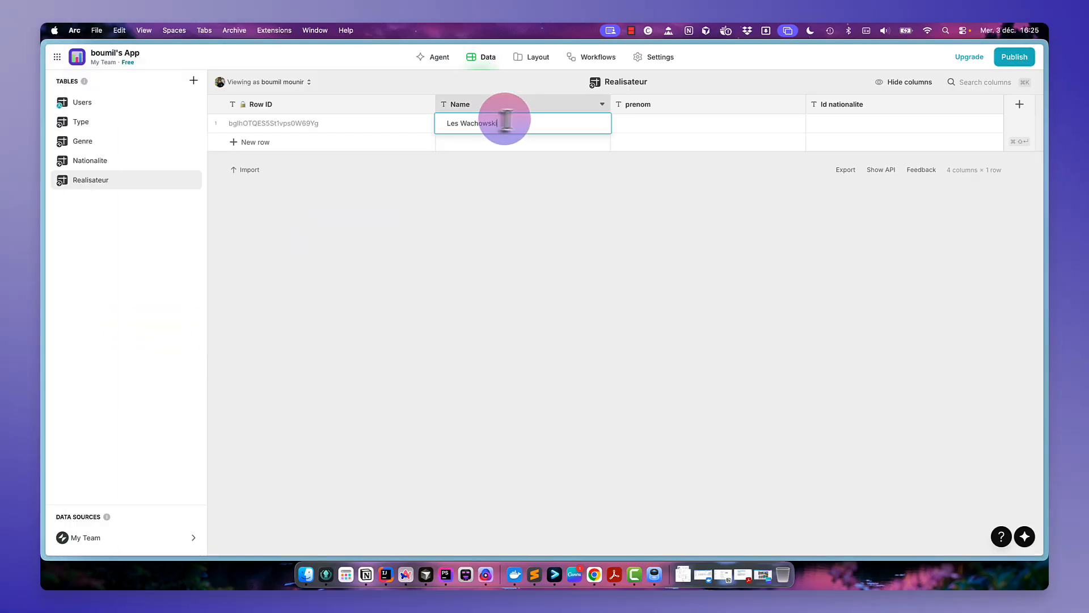
- Open the Lana and Lilly Wachowski Wikipedia article, copy Lana and enter it in the row's prenom cell
click(652, 126)
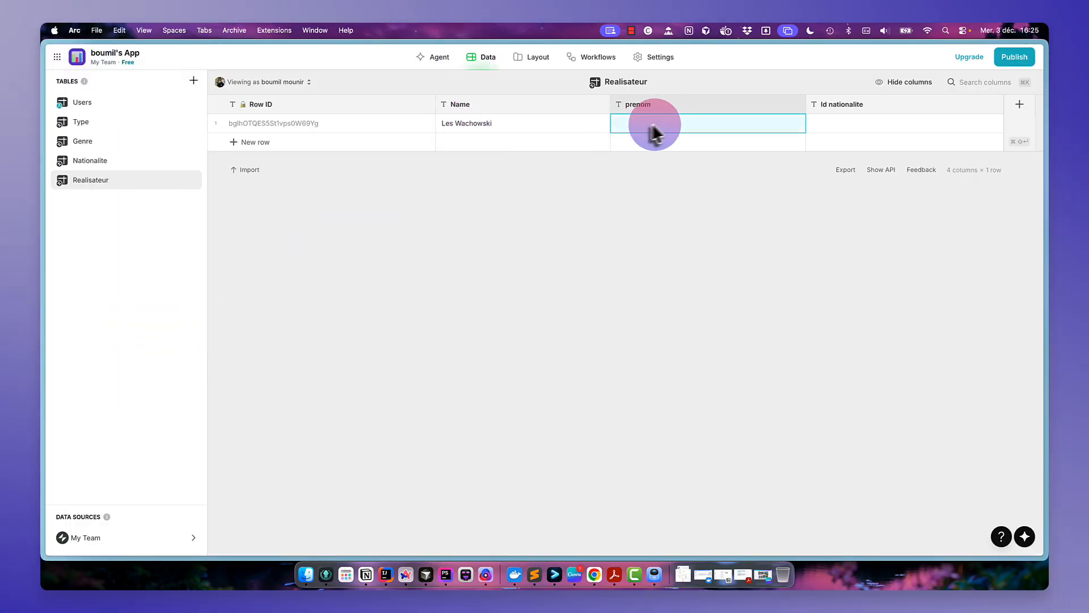
mouse_move(45, 248)
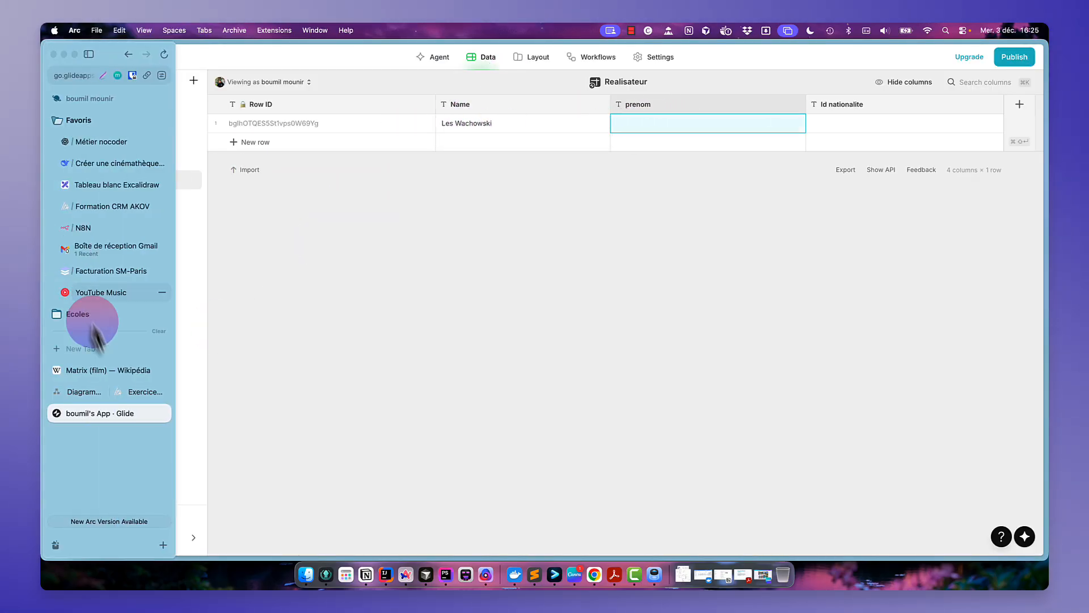
click(91, 379)
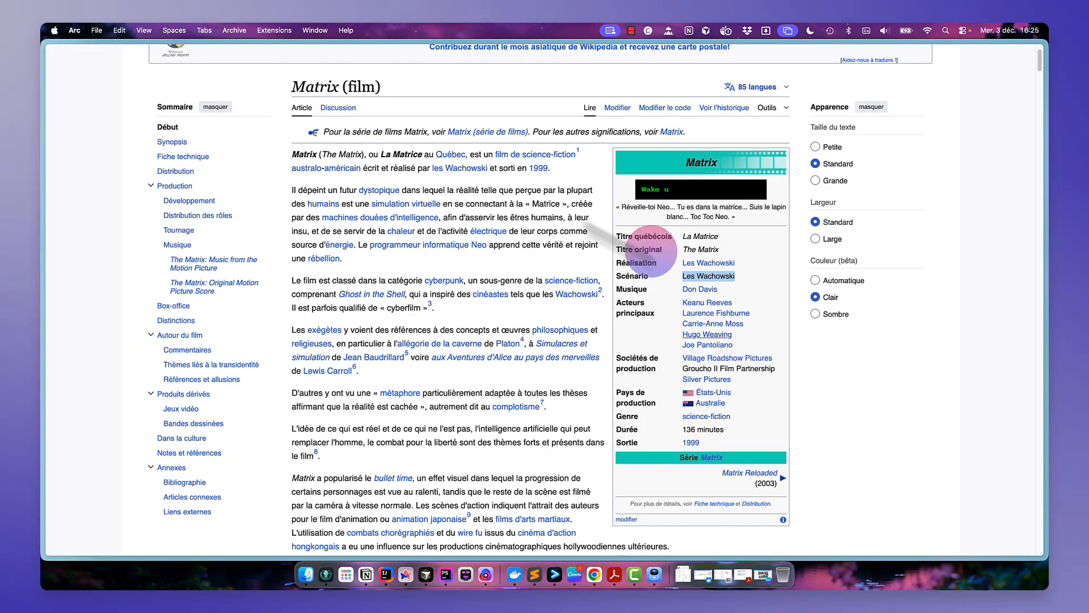
click(754, 282)
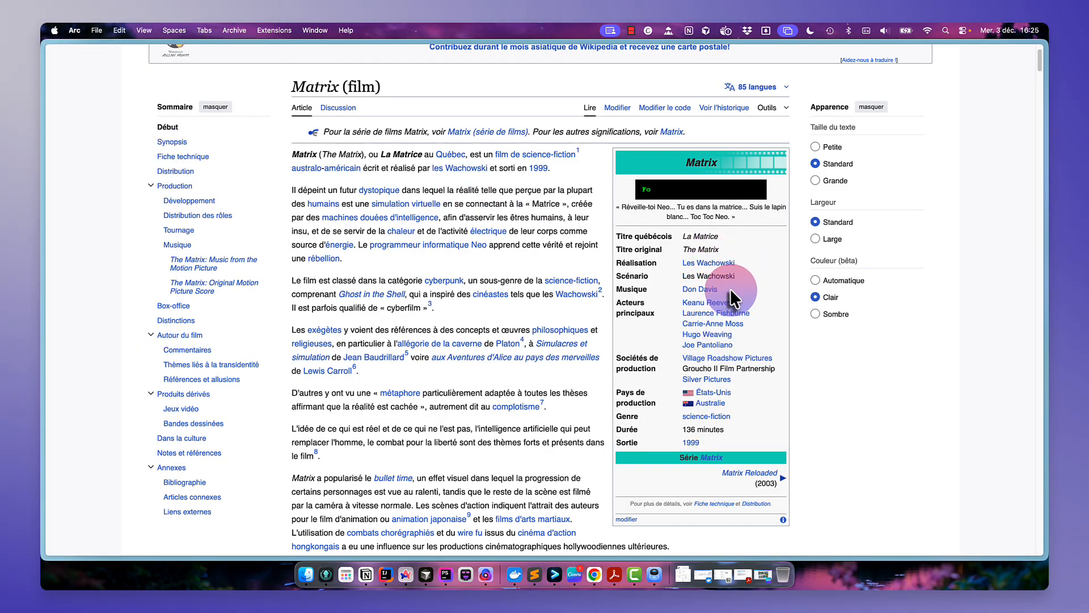
click(716, 262)
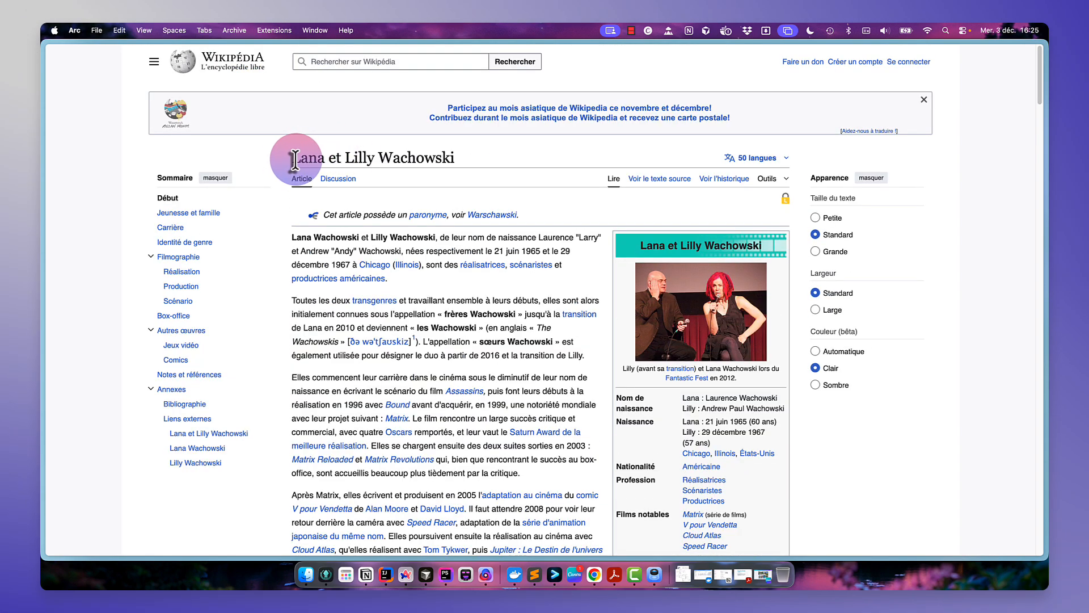
mouse_move(295, 158)
mouse_down()
mouse_move(364, 156)
mouse_move(312, 150)
mouse_up()
mouse_move(44, 244)
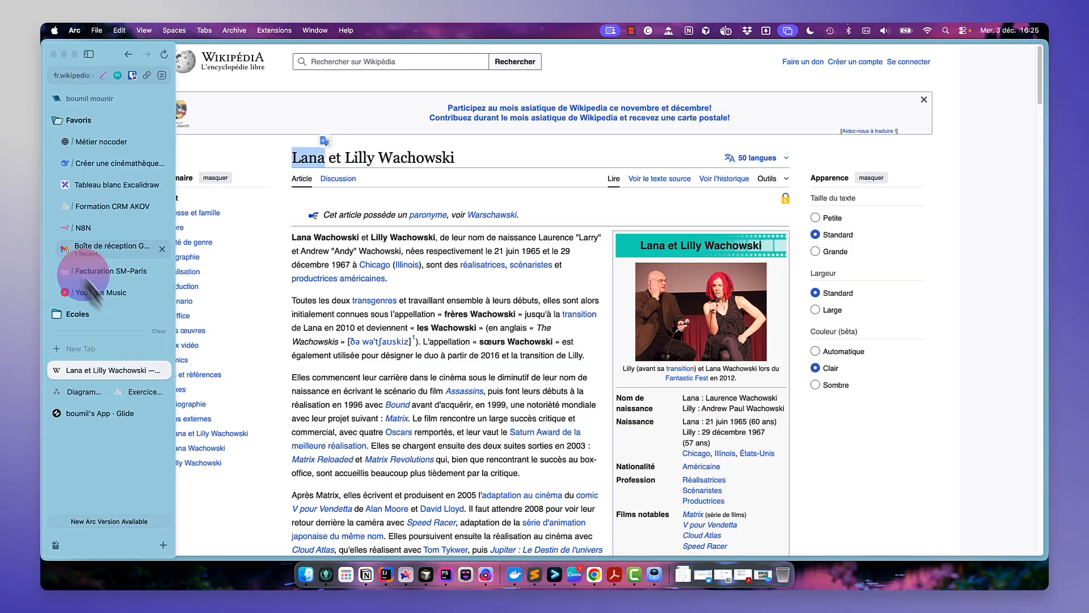
click(91, 413)
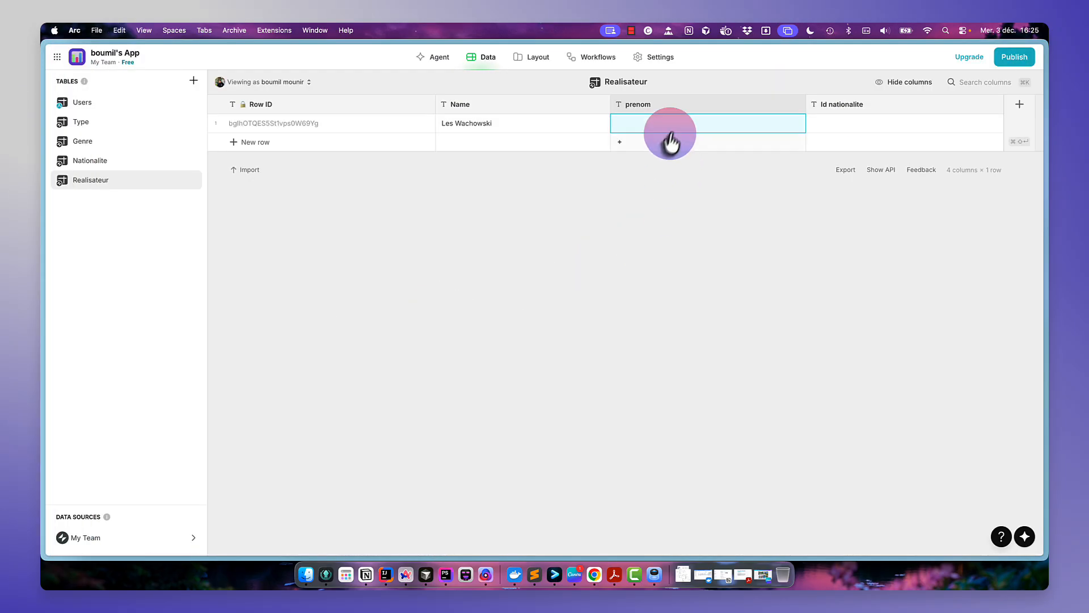
click(674, 126)
key(Return)
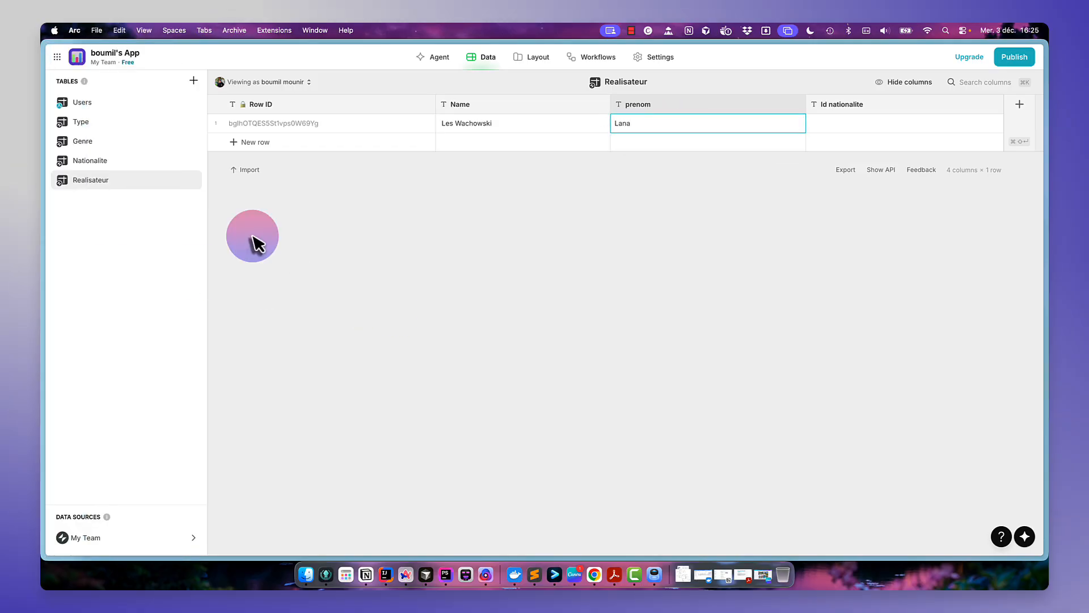
- Copy the Row ID of the USA row in Nationalite and paste it into the Realisateur row's Id nationalite cell
click(128, 162)
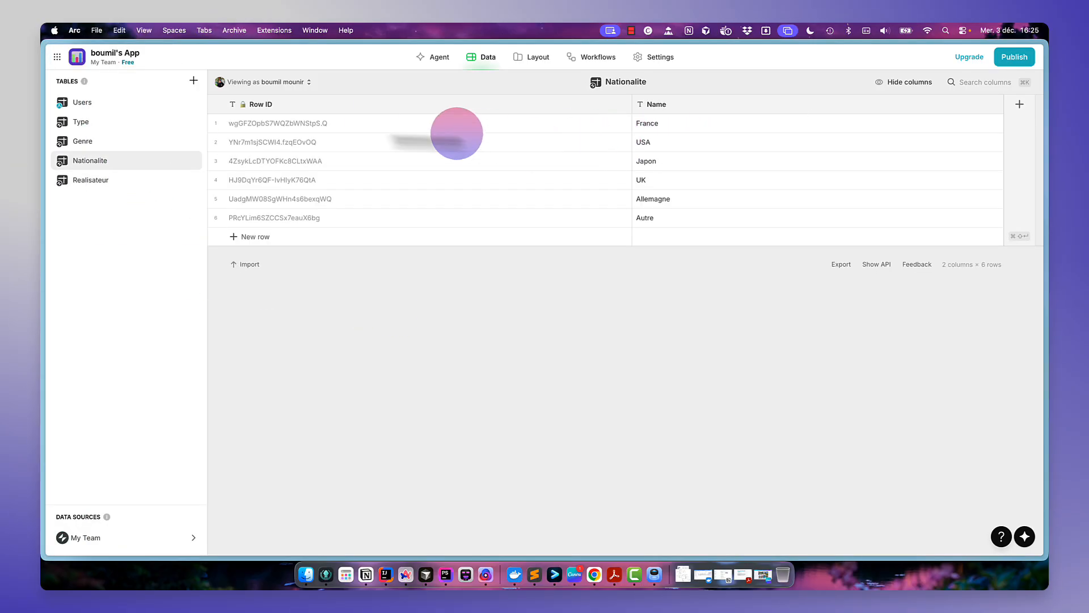
click(309, 144)
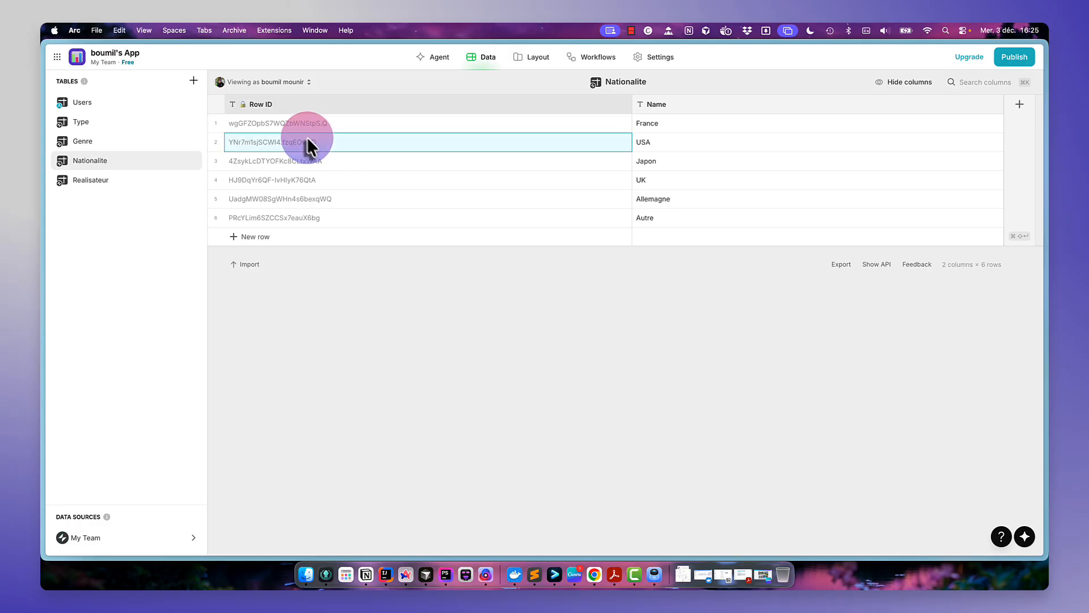
click(142, 182)
click(818, 126)
text(YNr7m1sjSCWI4.fzqEOvOQ)
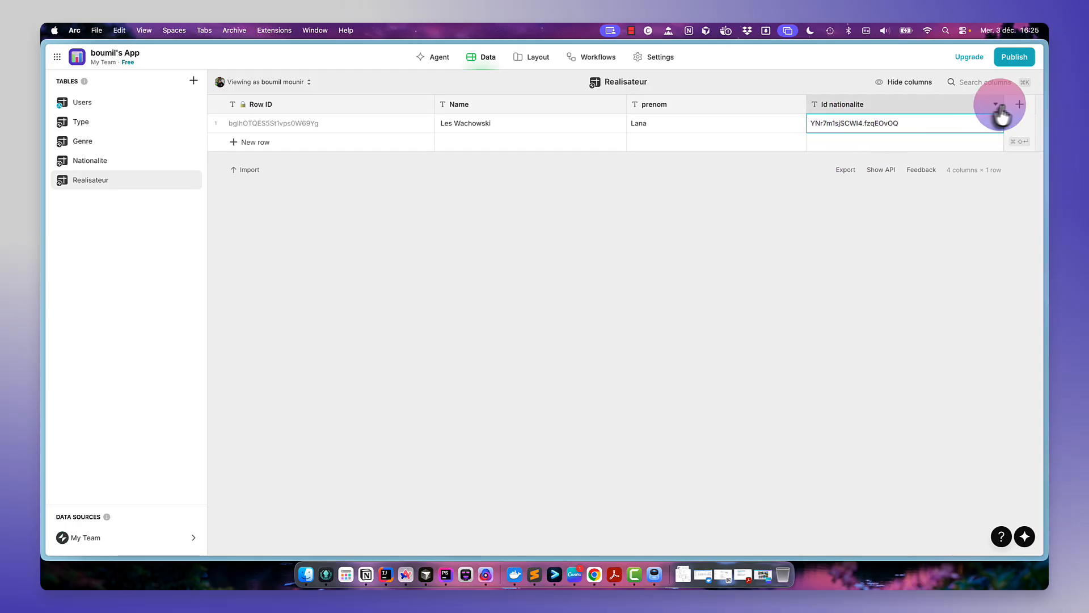
- Add a Relation column named Nationalite linking Id nationalite to the Nationalite table's Row ID
click(1019, 107)
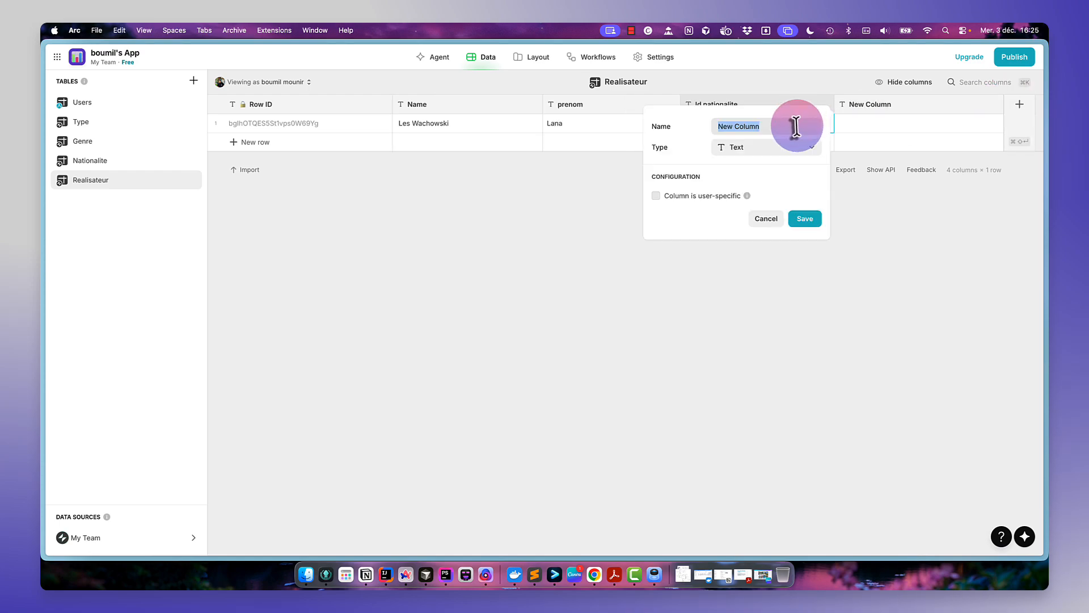
text(Nationaluite)
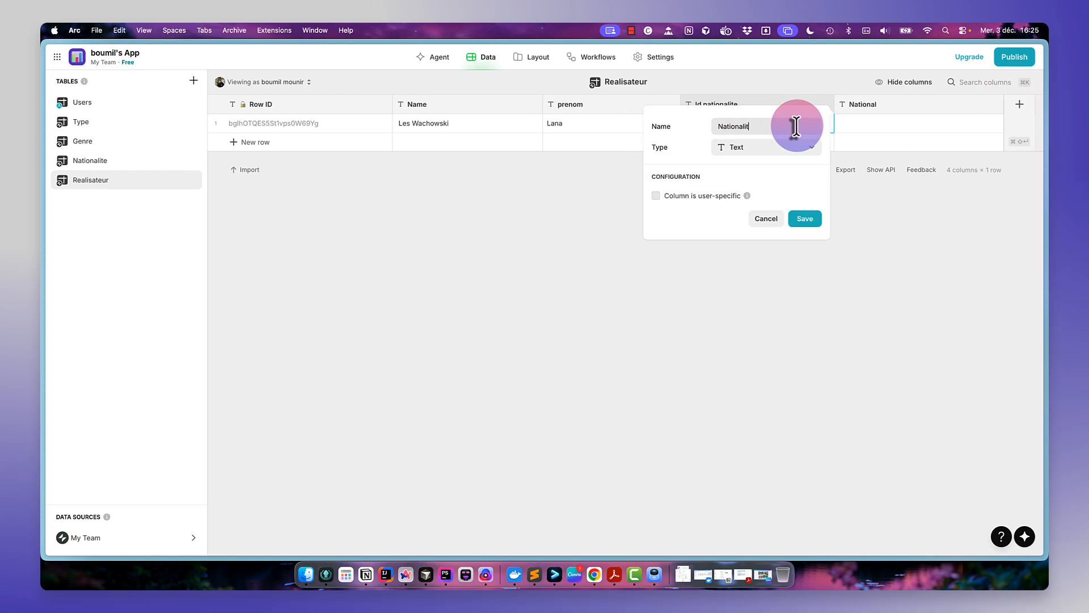
click(806, 150)
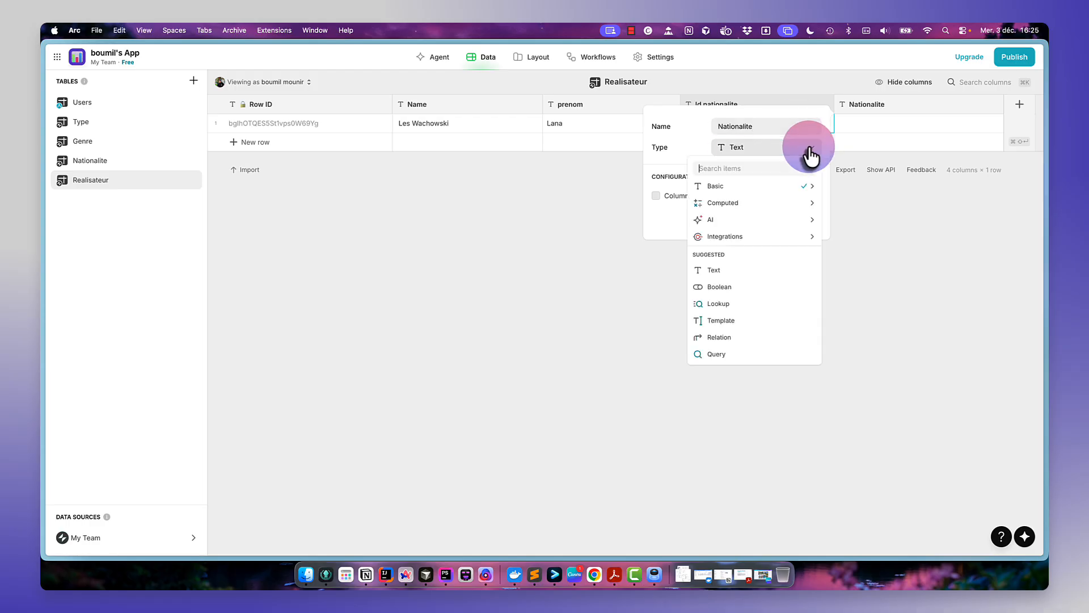
click(754, 337)
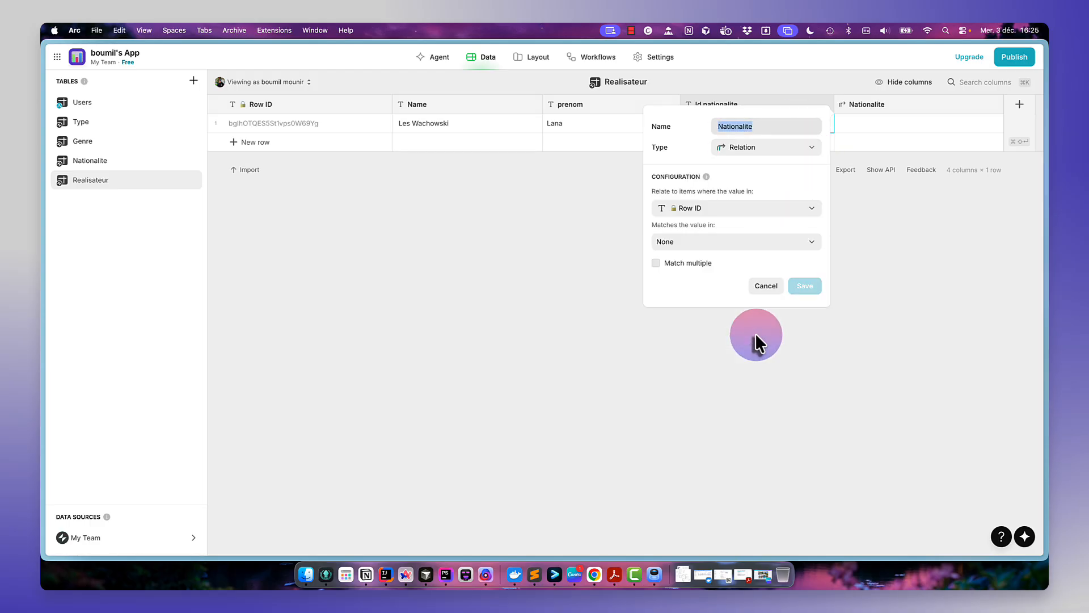
click(750, 213)
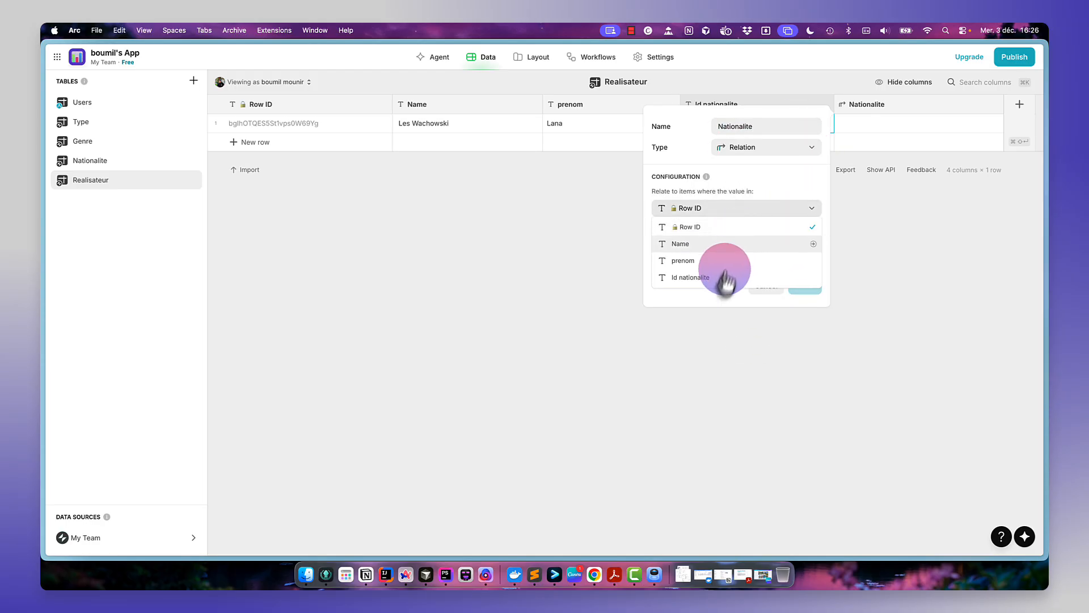
click(723, 278)
click(760, 243)
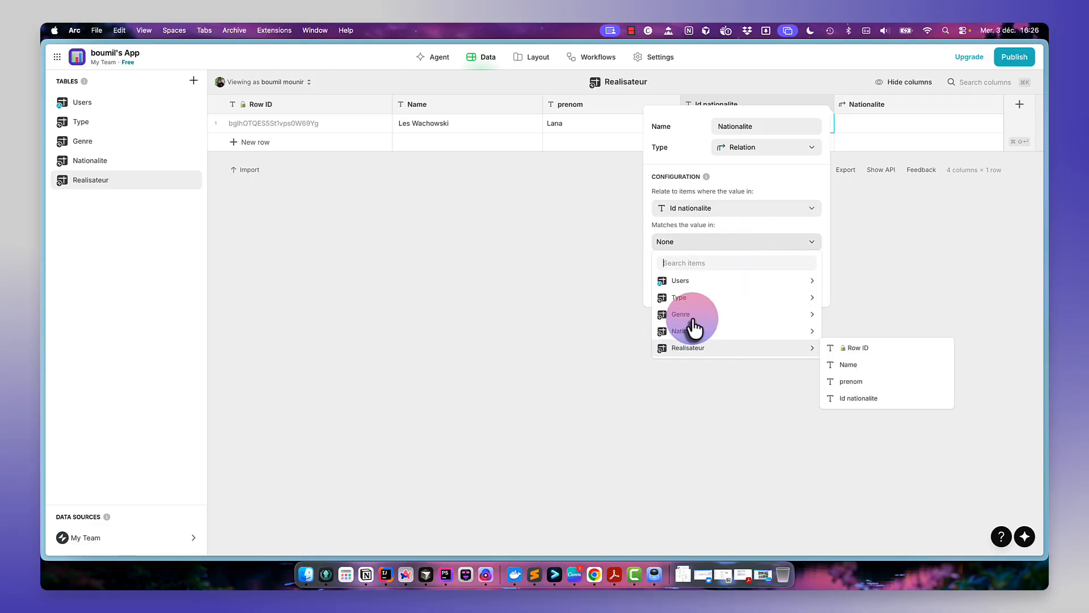
mouse_move(674, 282)
mouse_move(684, 348)
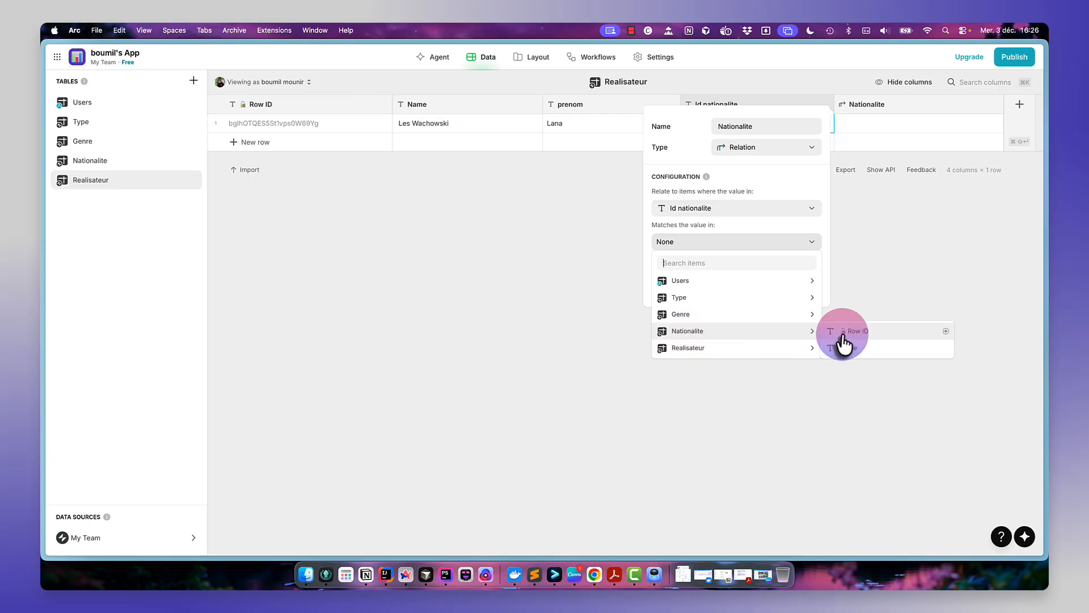
click(848, 332)
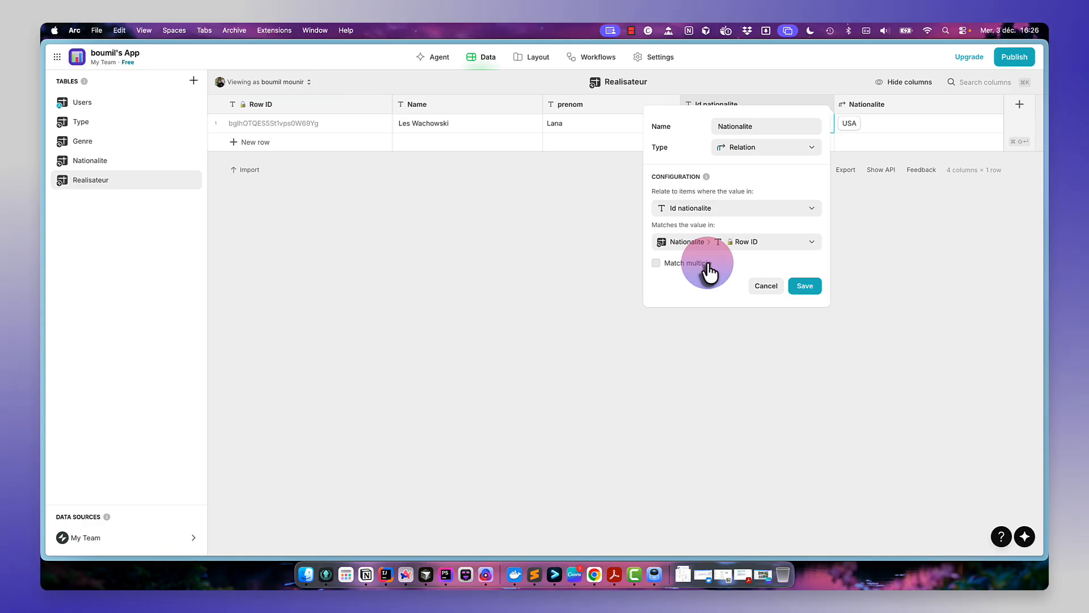
click(806, 286)
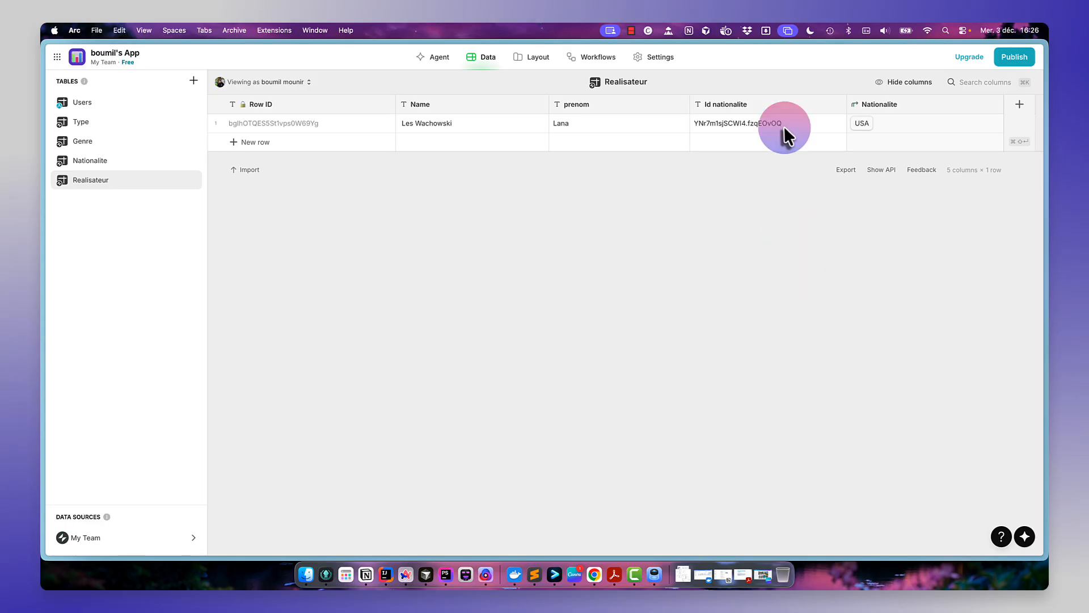
- Add a Date & Time column named date naissance to Realisateur, showing the date only
click(756, 121)
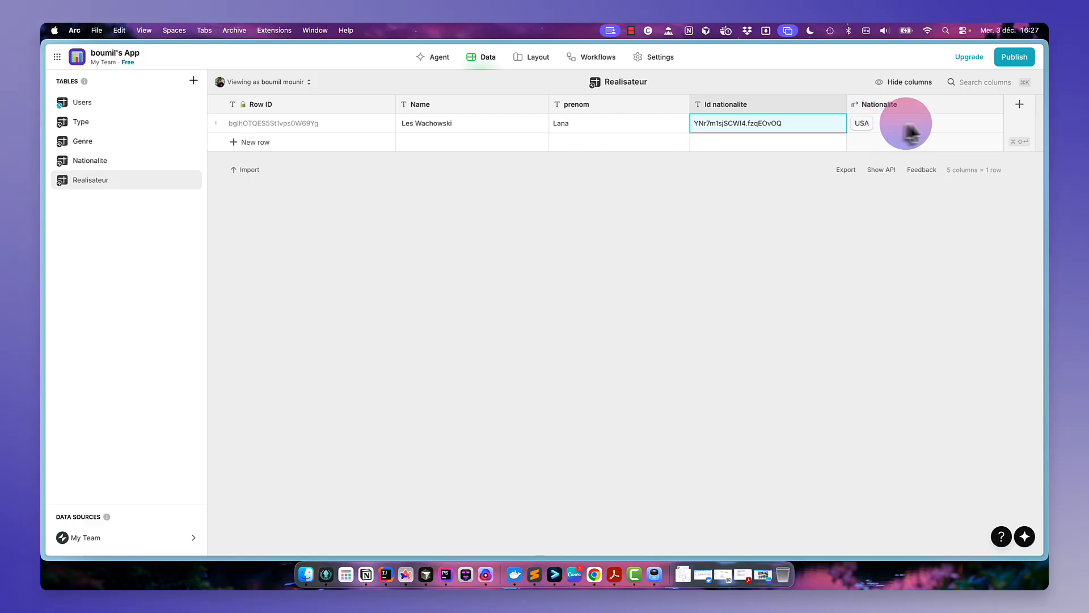
click(1020, 105)
text(date naissance)
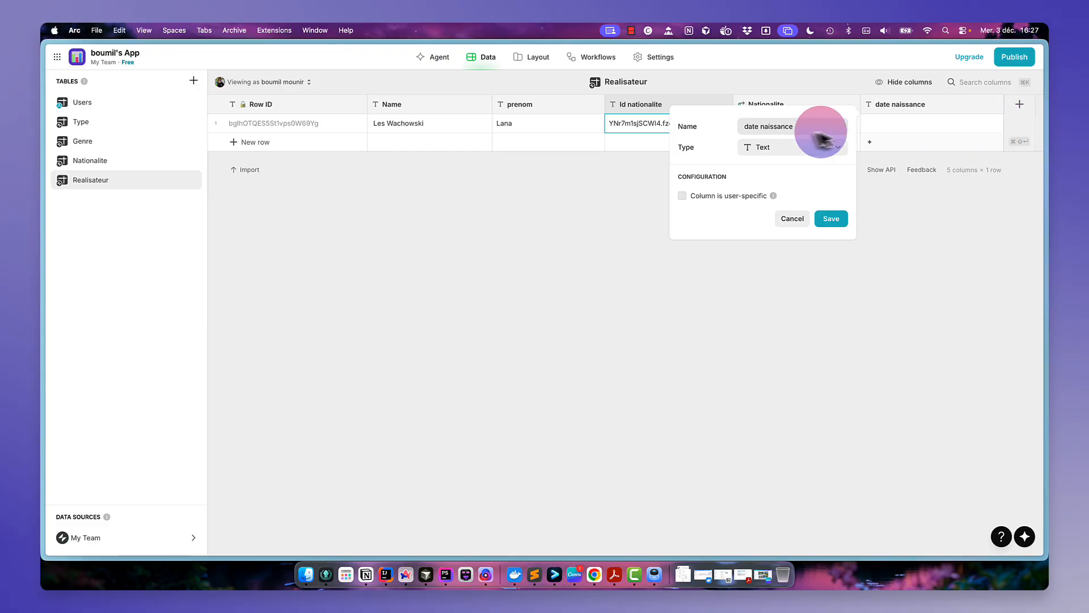
click(808, 152)
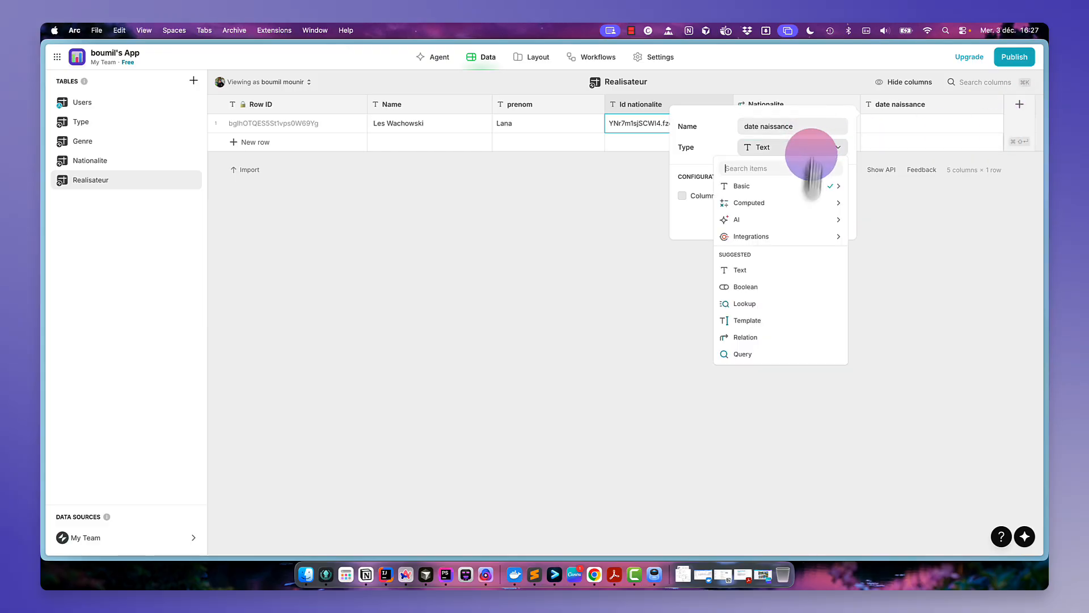
click(797, 187)
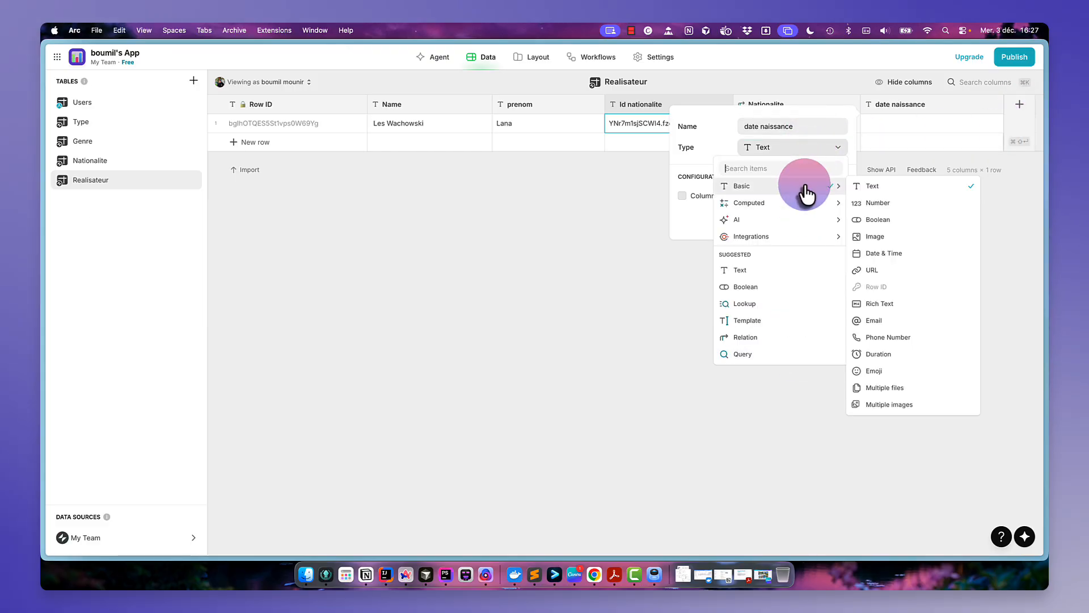
click(883, 255)
click(817, 245)
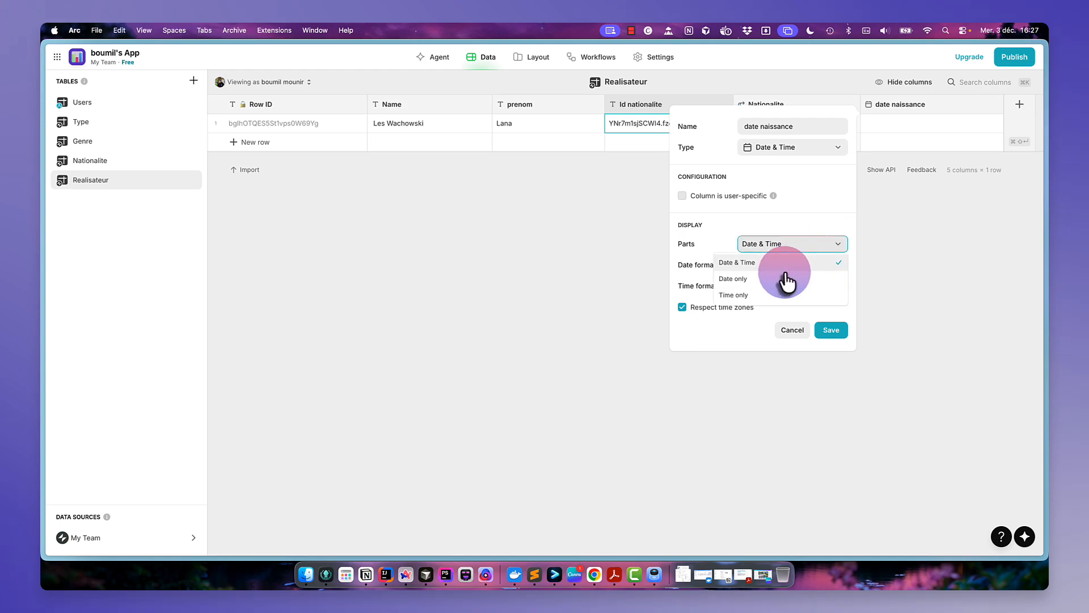
click(753, 277)
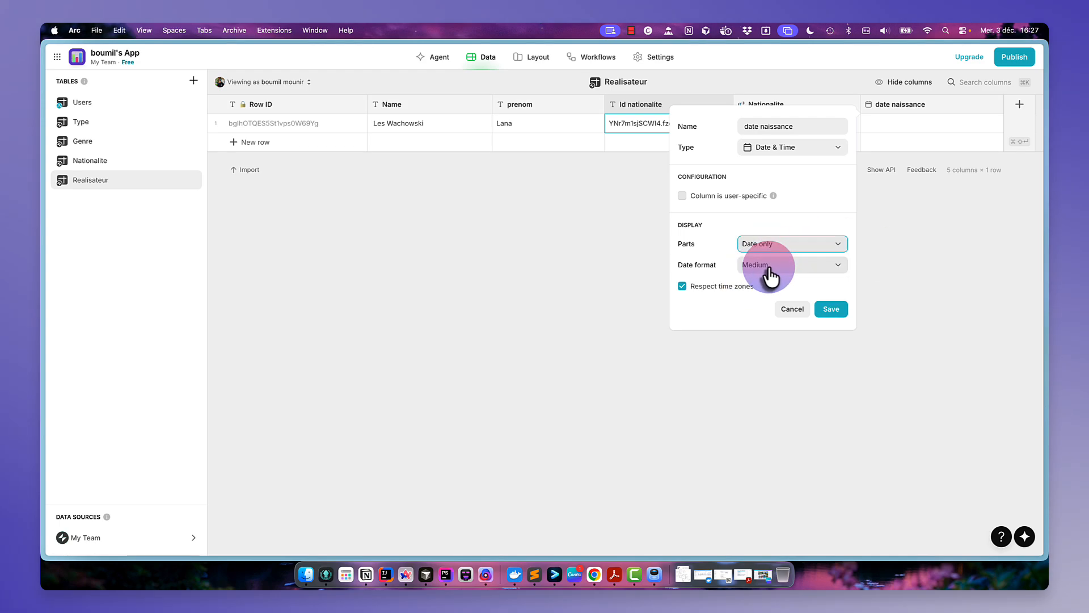
click(823, 309)
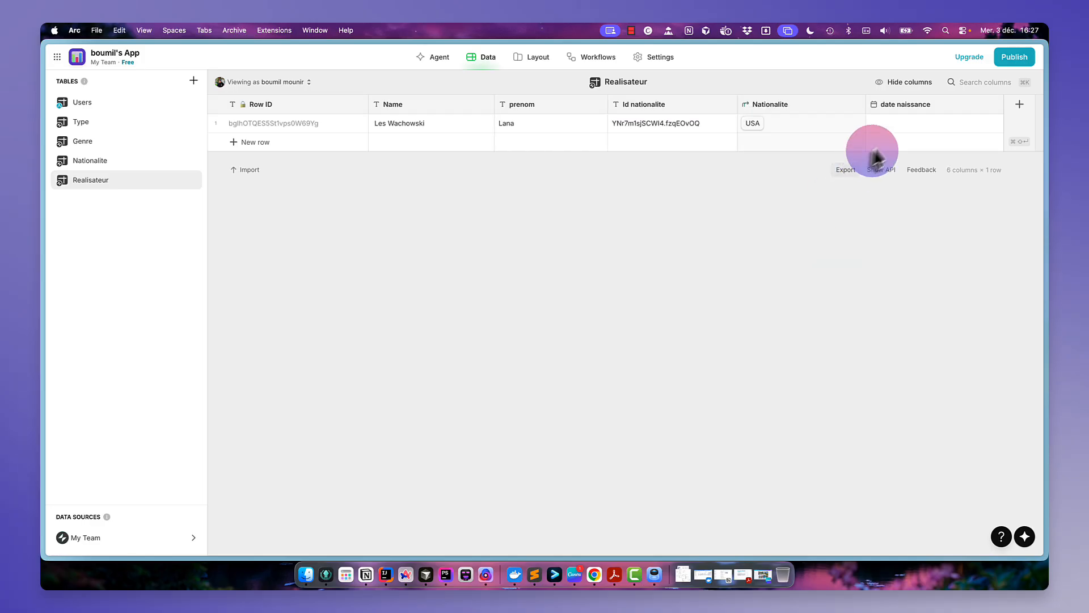
- Copy Lana's birth date from the Wikipedia article and enter it as 1965-06-21 in the row's date naissance cell
click(901, 129)
click(898, 128)
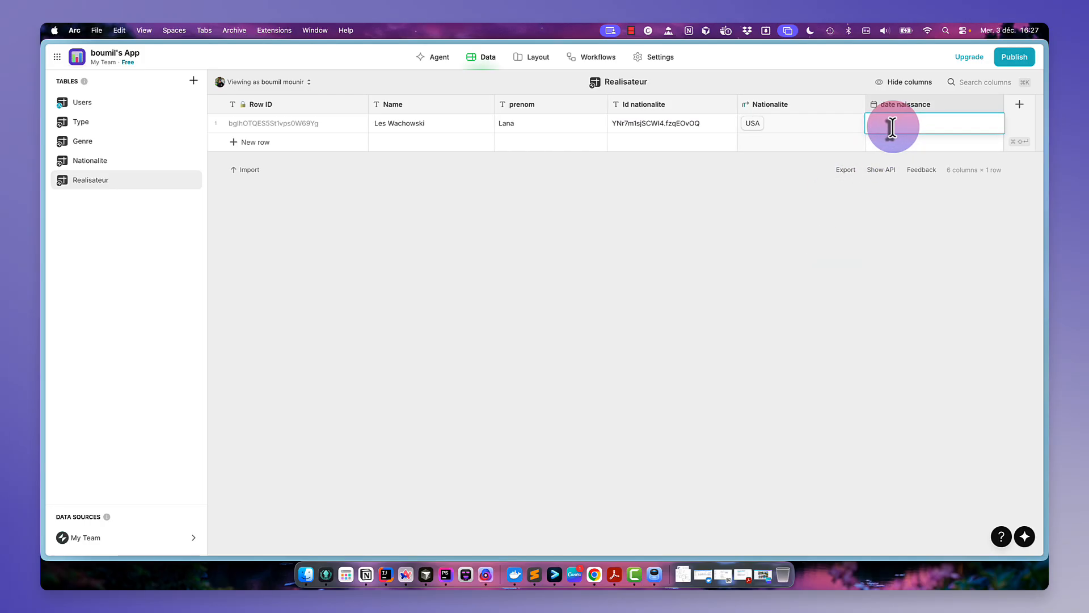
mouse_move(43, 194)
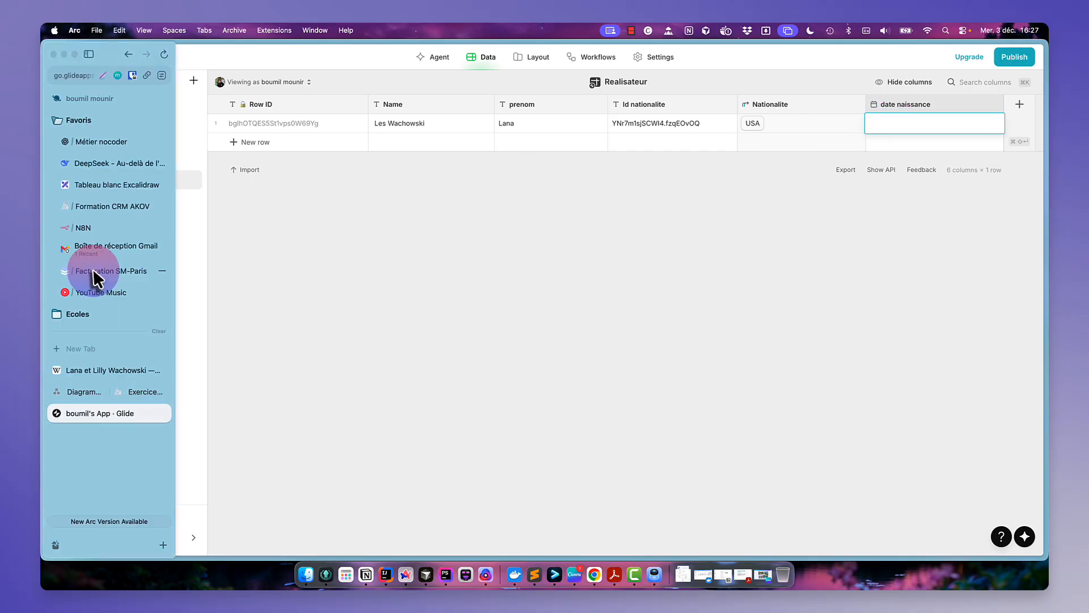
click(114, 370)
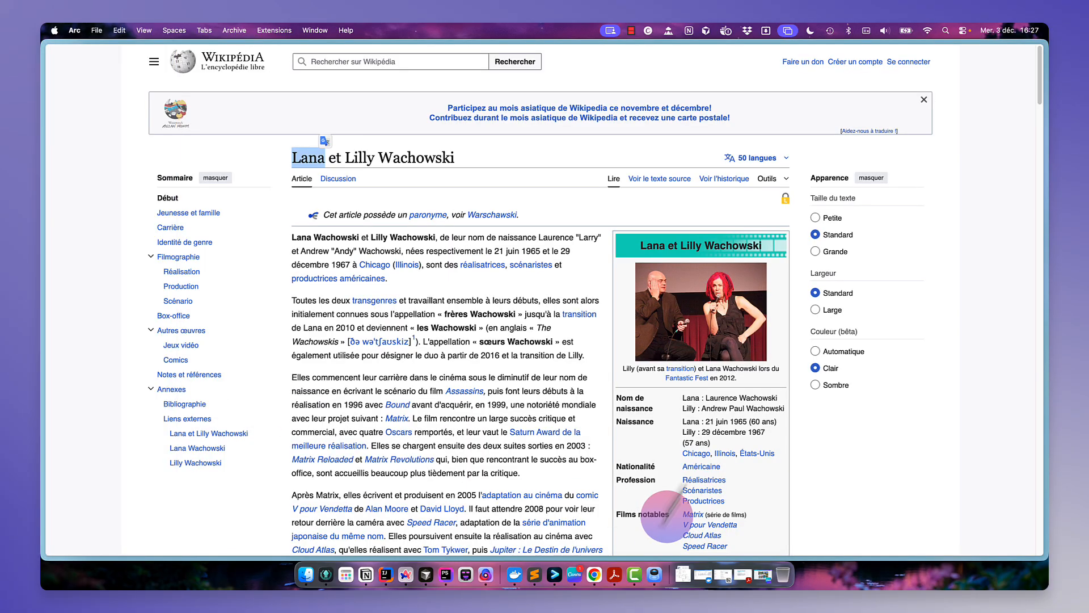
drag(747, 421, 706, 423)
key(super+c)
mouse_move(43, 306)
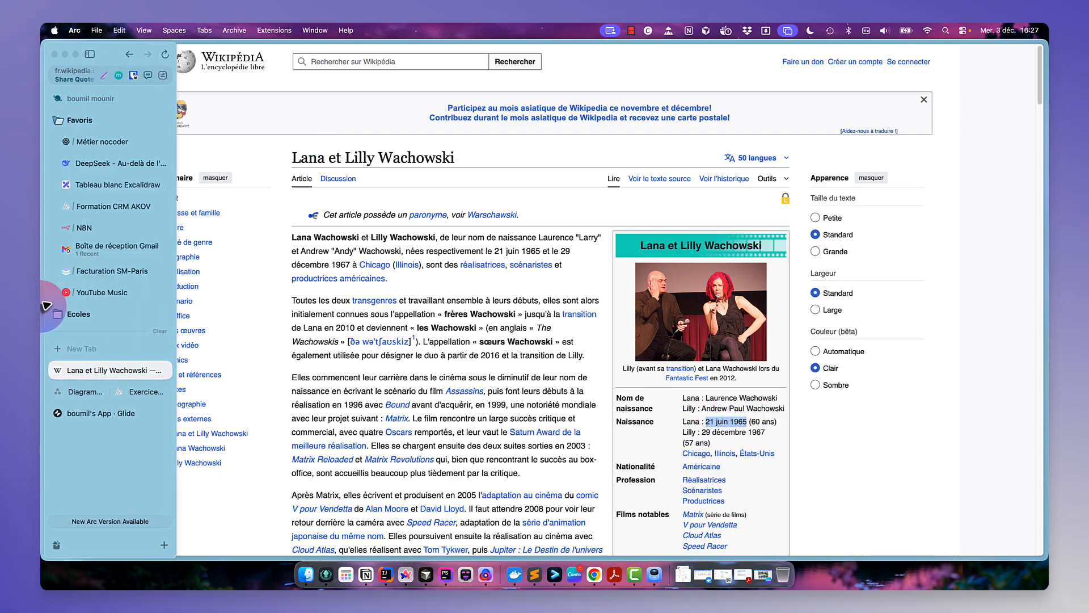
click(91, 414)
key(super+v)
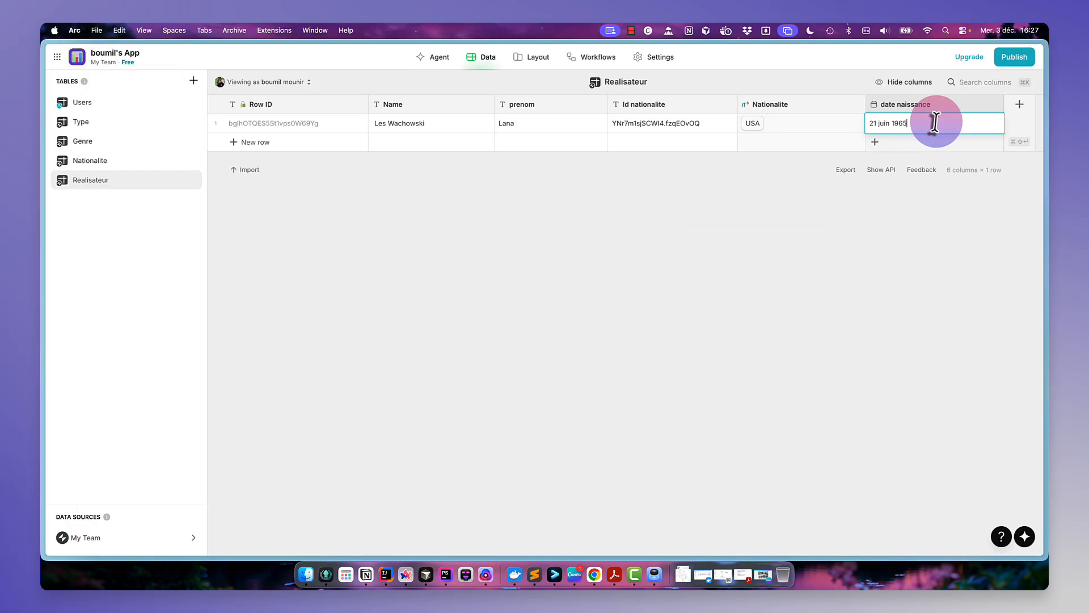
key(Return)
click(902, 120)
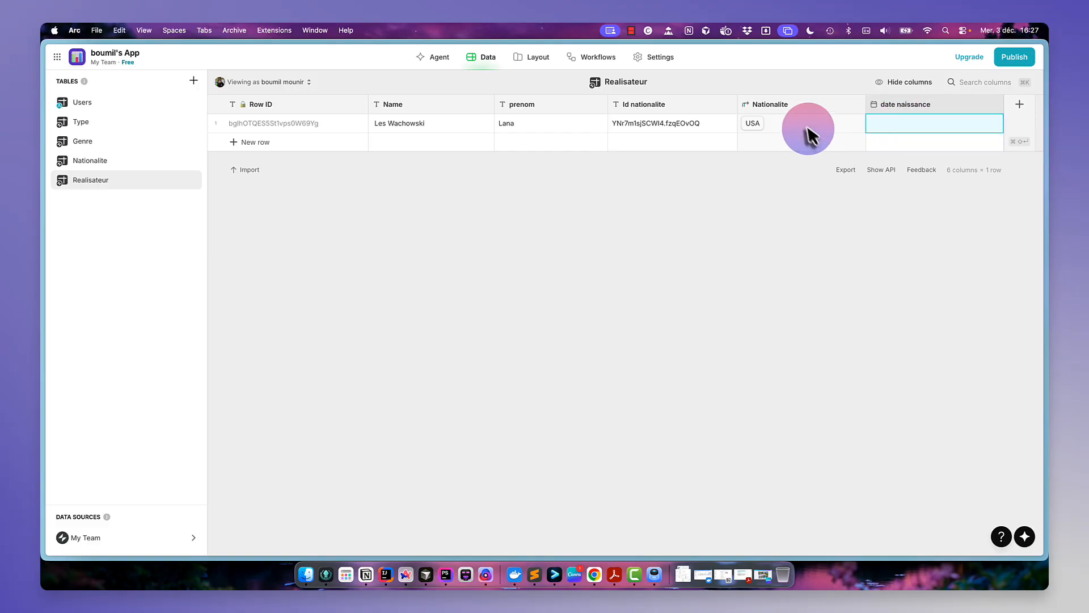
key(super+v)
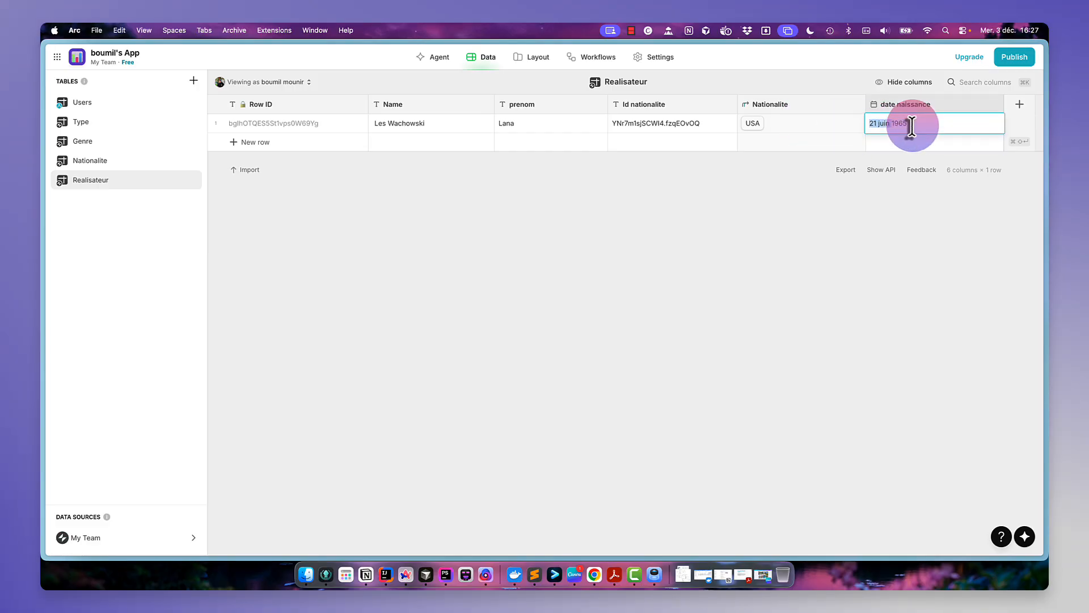
key(BackSpace)
text(-0)
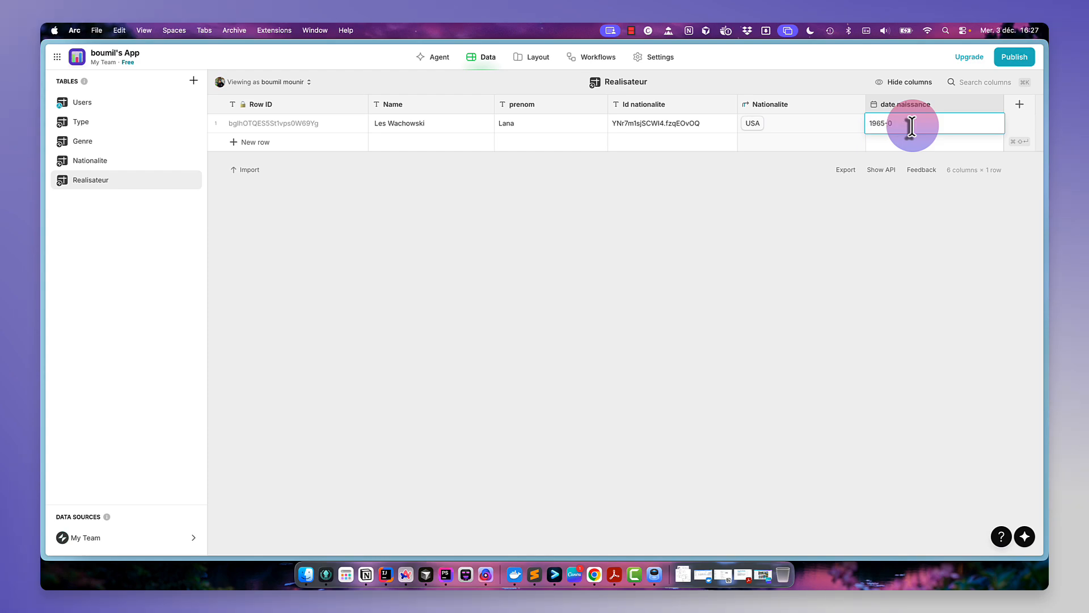
text(6-21)
key(Return)
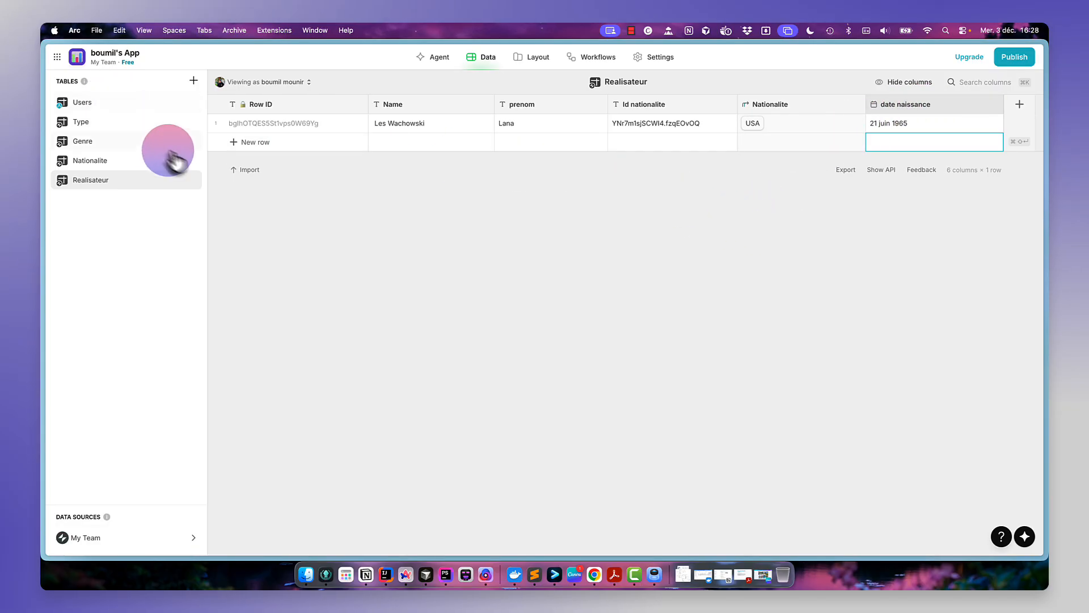
- Create a new blank table named Acteurs
click(193, 80)
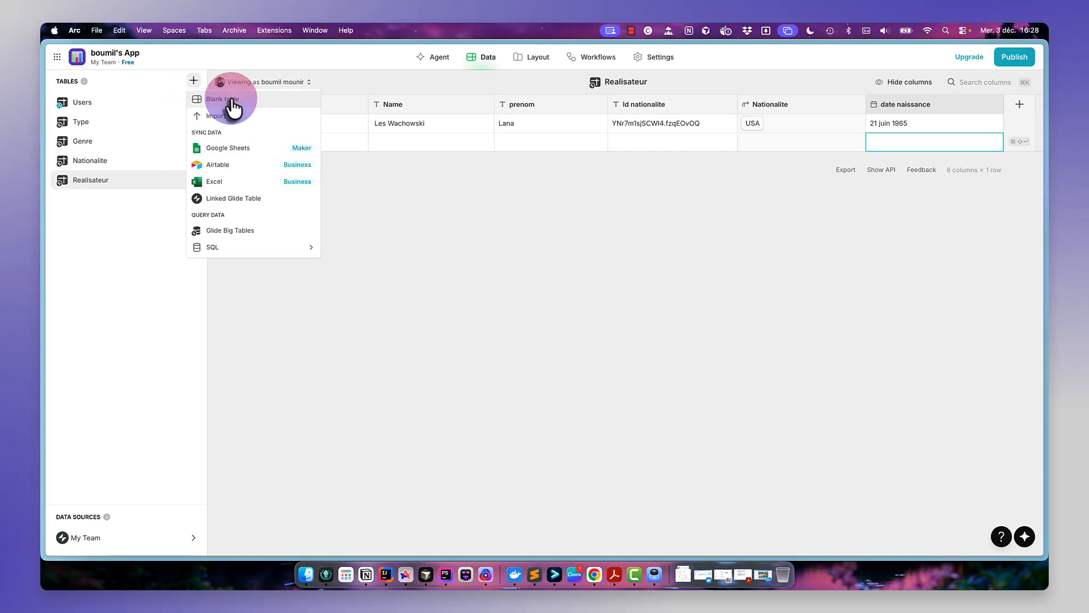
click(232, 105)
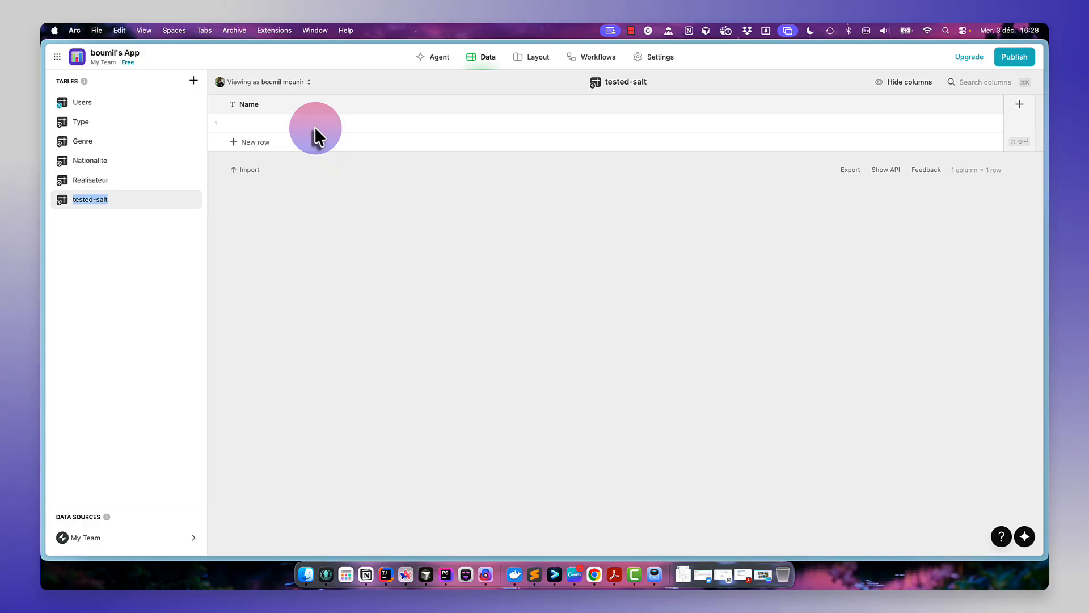
text(Acteurs)
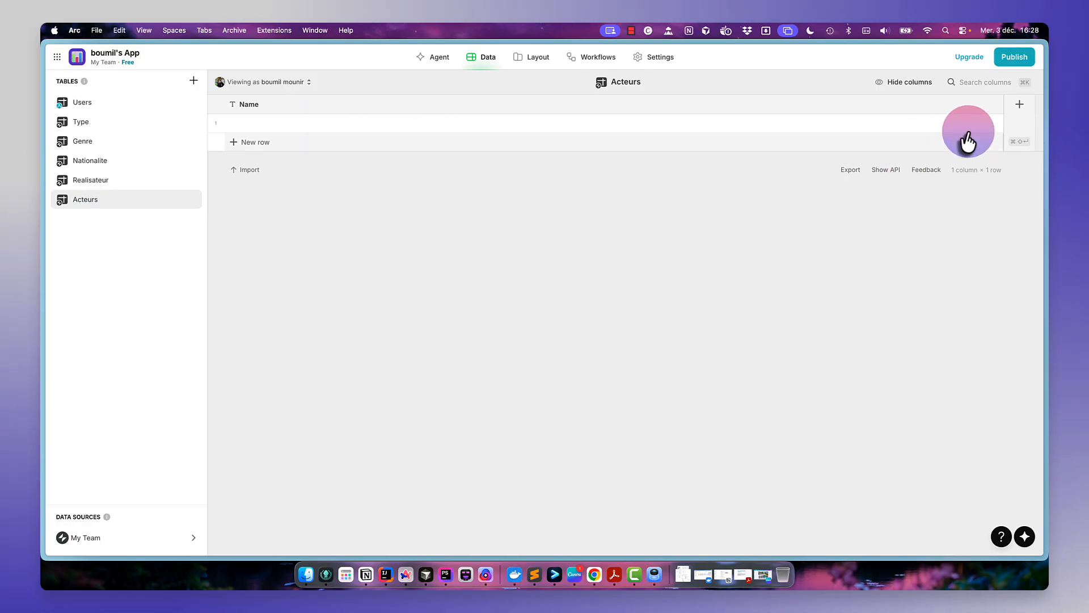
- Add a Row ID column to the Acteurs table
click(1014, 111)
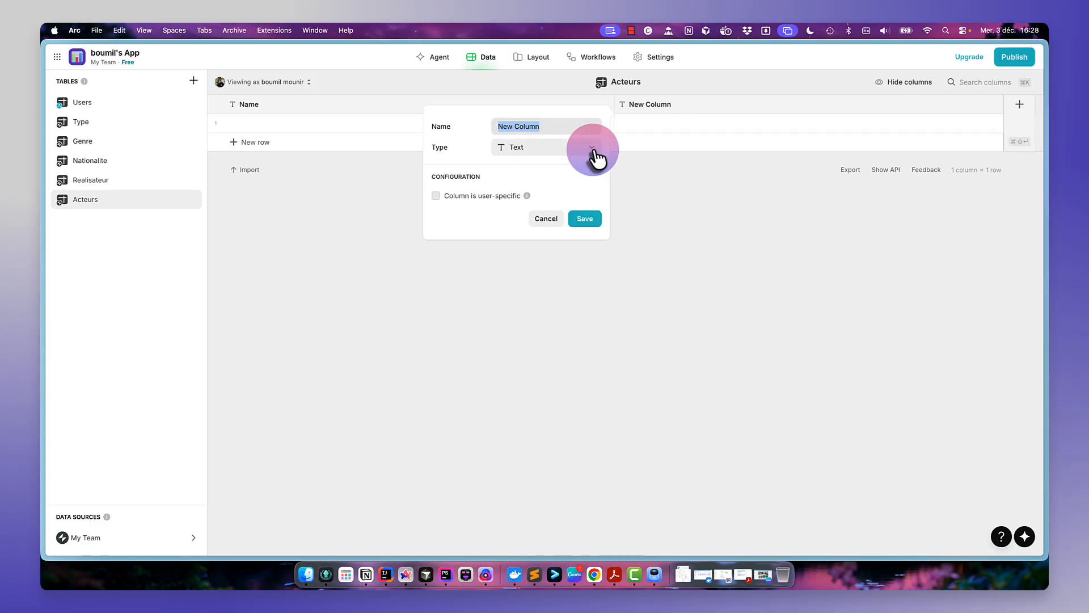
click(590, 150)
mouse_move(567, 188)
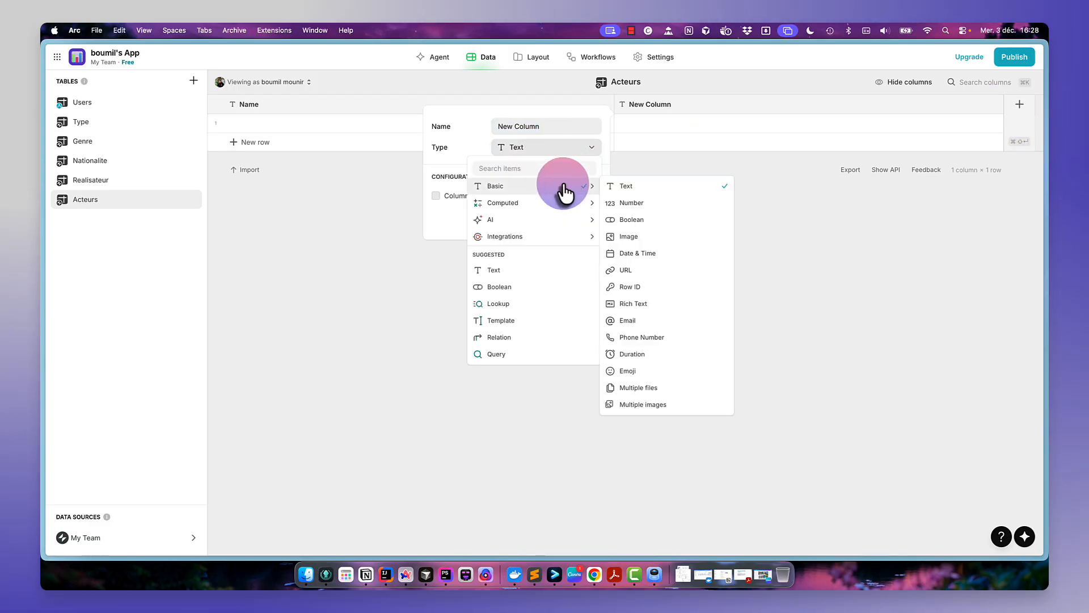
click(643, 285)
click(584, 191)
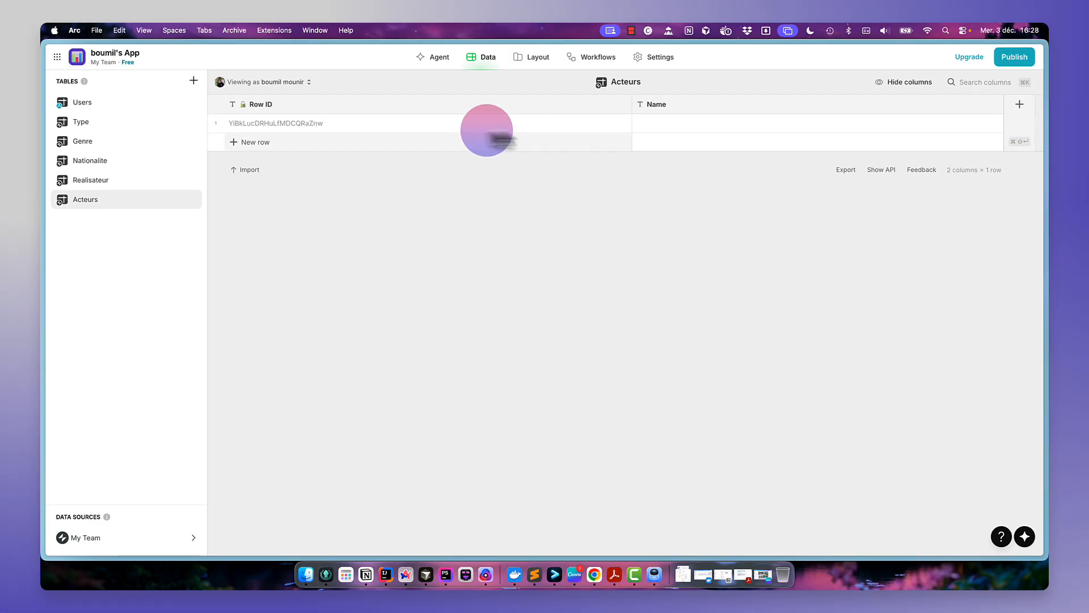
- Add a Text column named Prenom
click(1027, 111)
text(P)
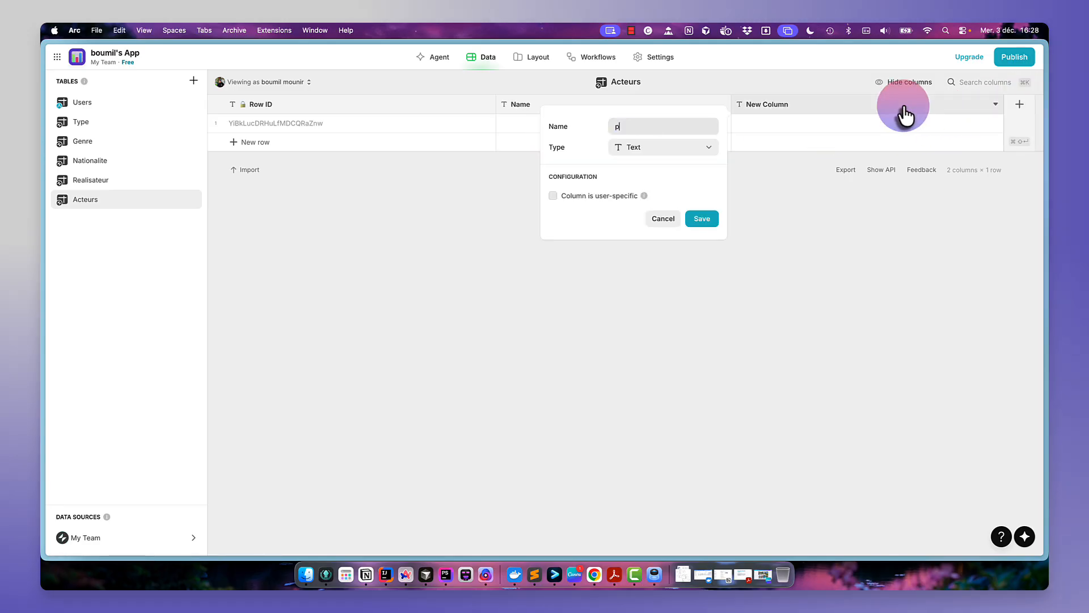
text(renom)
click(708, 221)
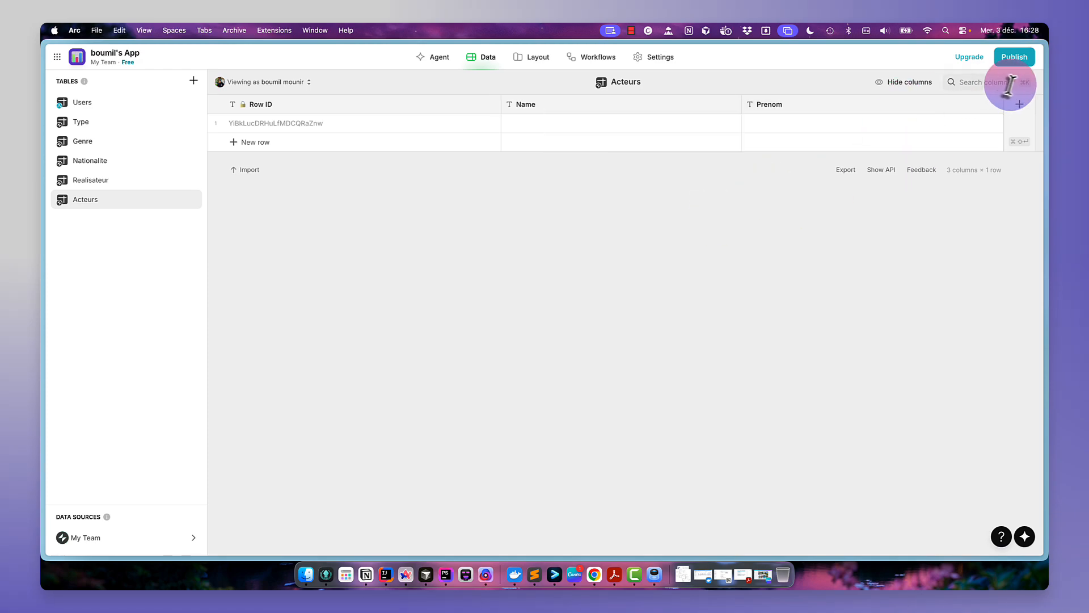
- Start a new column named Nom complet of Template type with the template text prenom nom
click(1019, 108)
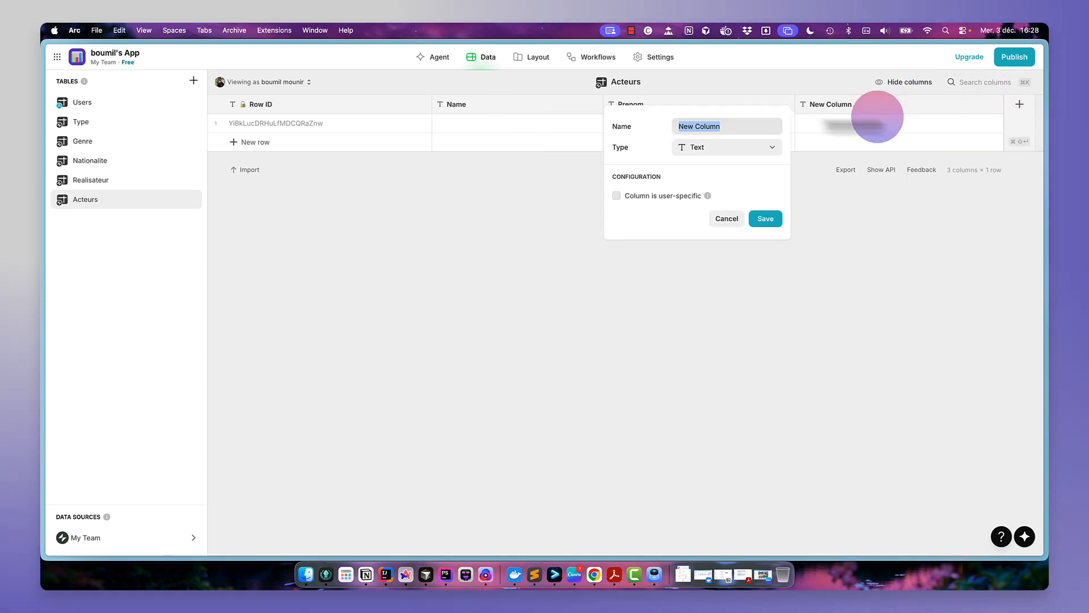
text(m )
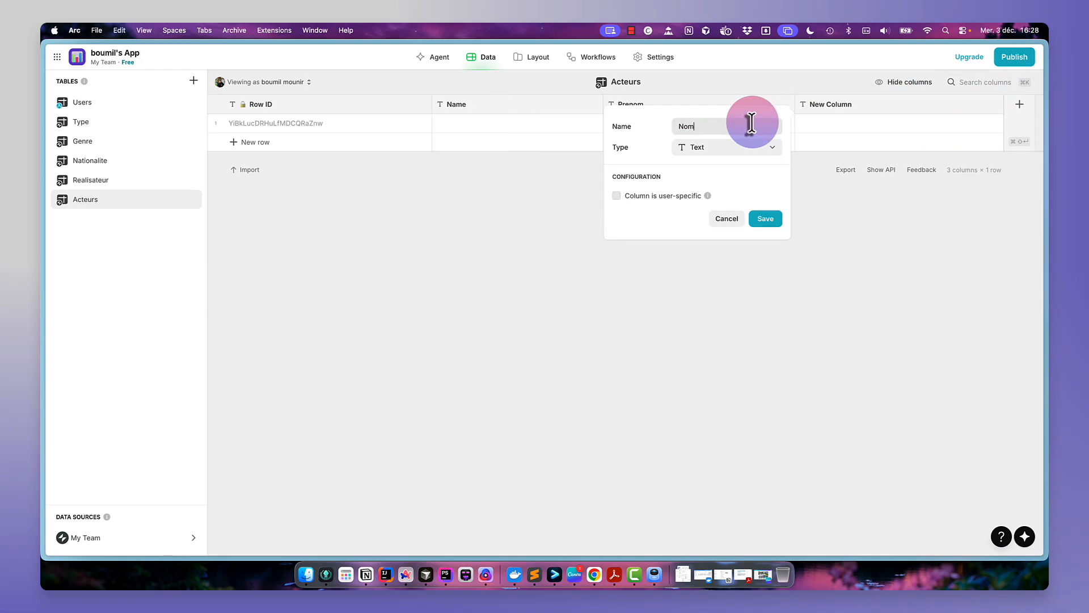
text(complet)
click(755, 150)
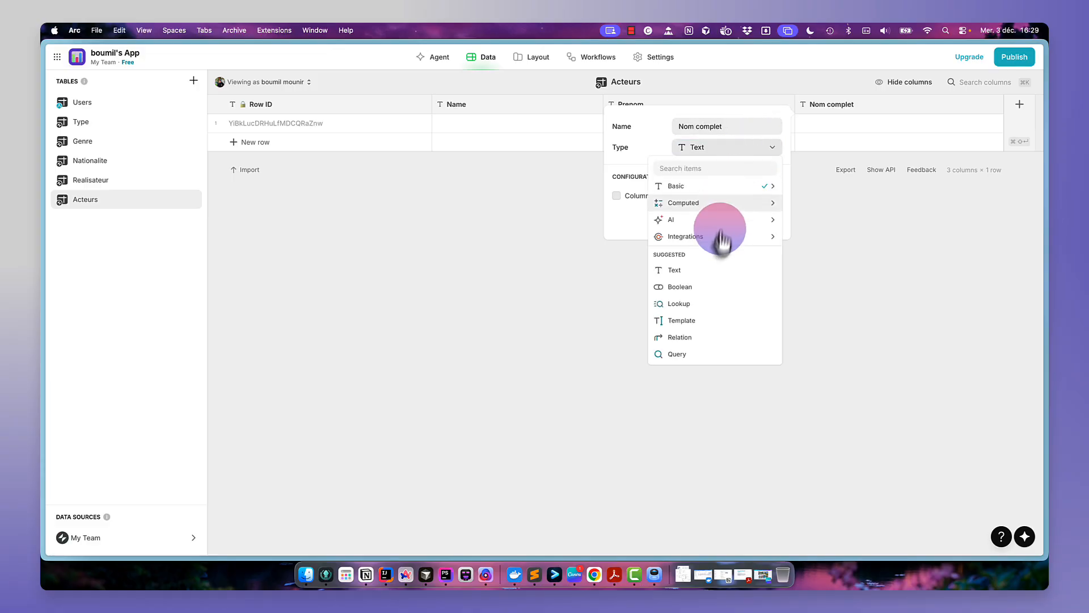
click(711, 328)
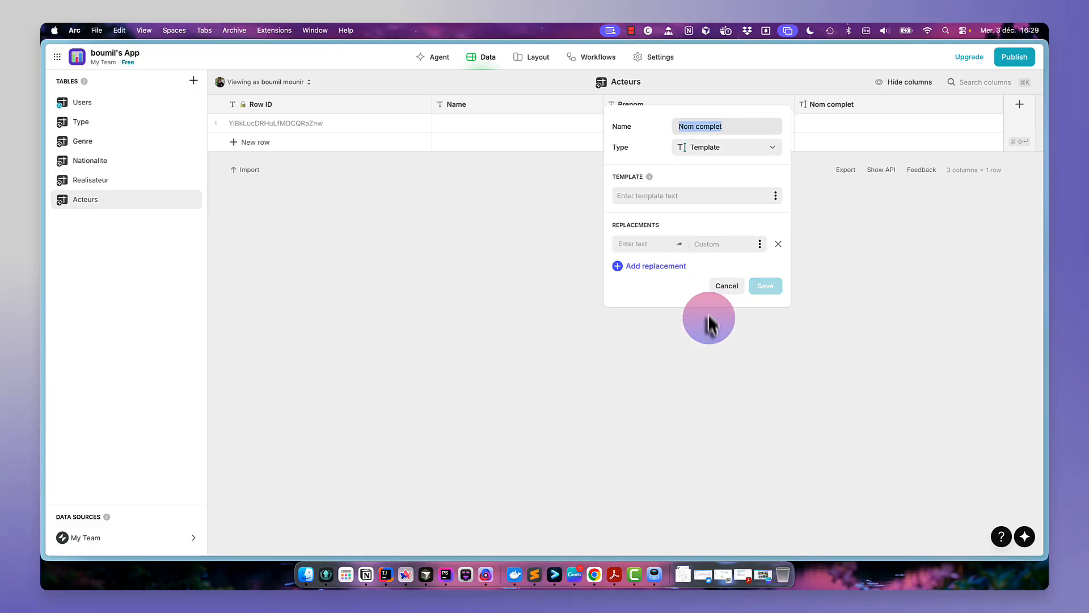
click(683, 199)
text(nom pren)
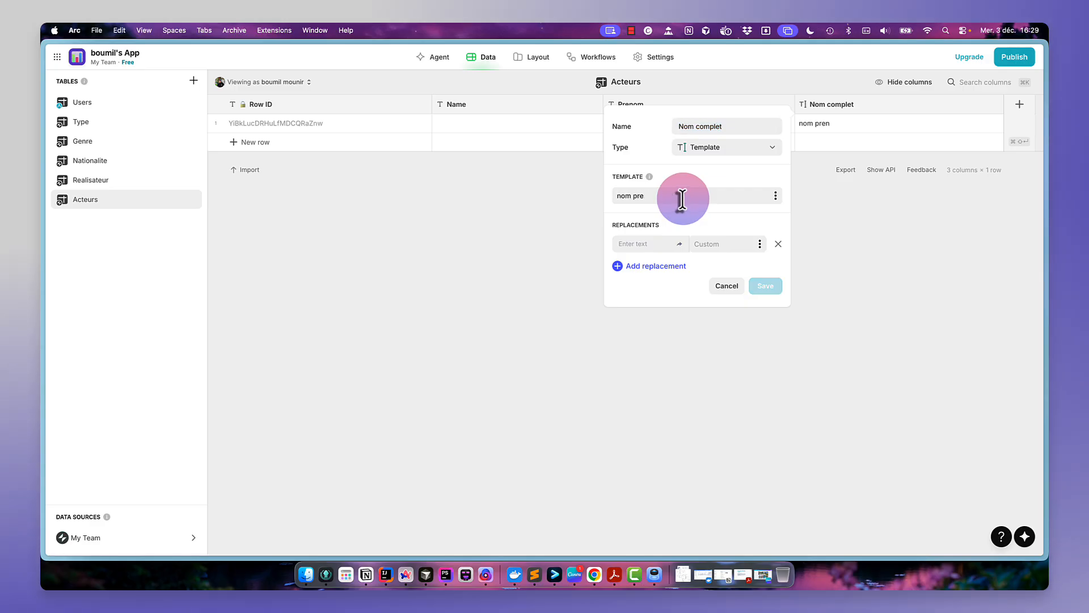
key(BackSpace)
key(BackSpace)
key(BackSpace)
key(BackSpace)
key(BackSpace)
key(BackSpace)
key(BackSpace)
key(BackSpace)
text(prenom nom)
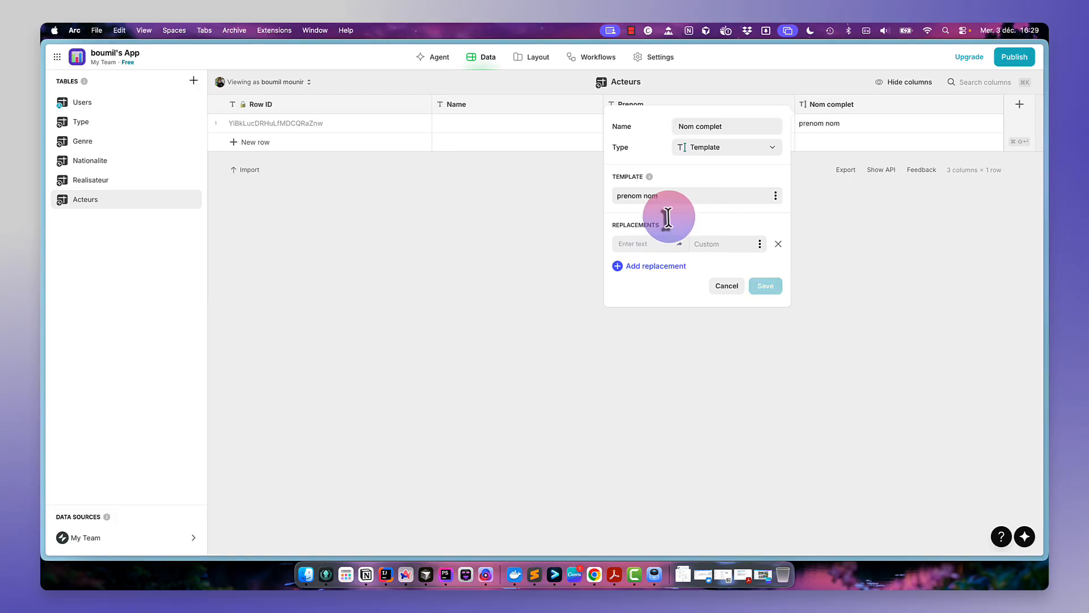
- Map the template replacements prenom to the Prenom column and nom to the Name column, and save the column
double_click(625, 198)
triple_click(625, 198)
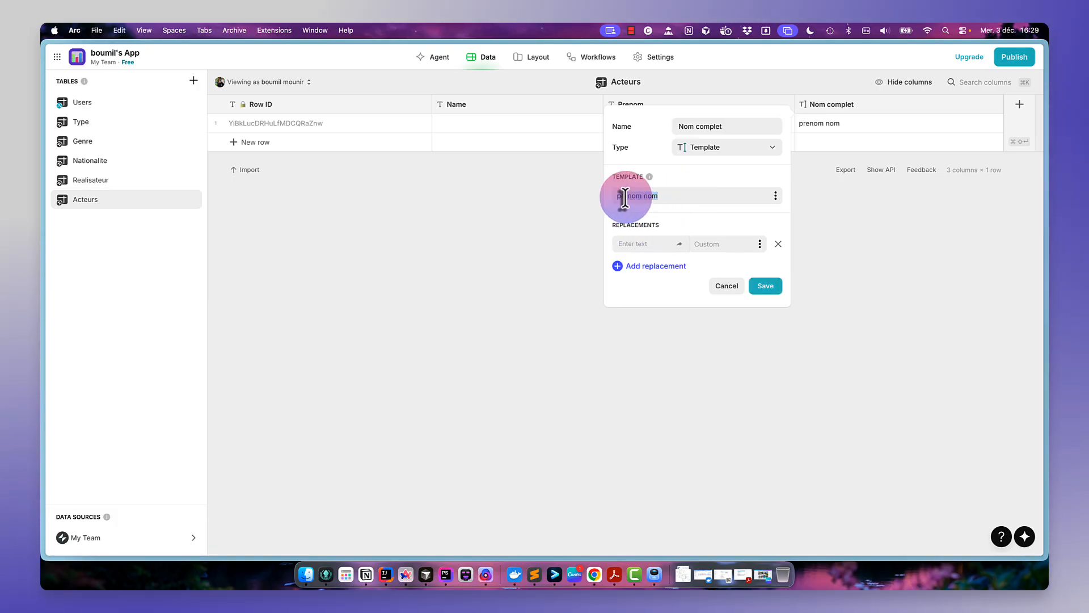
double_click(624, 197)
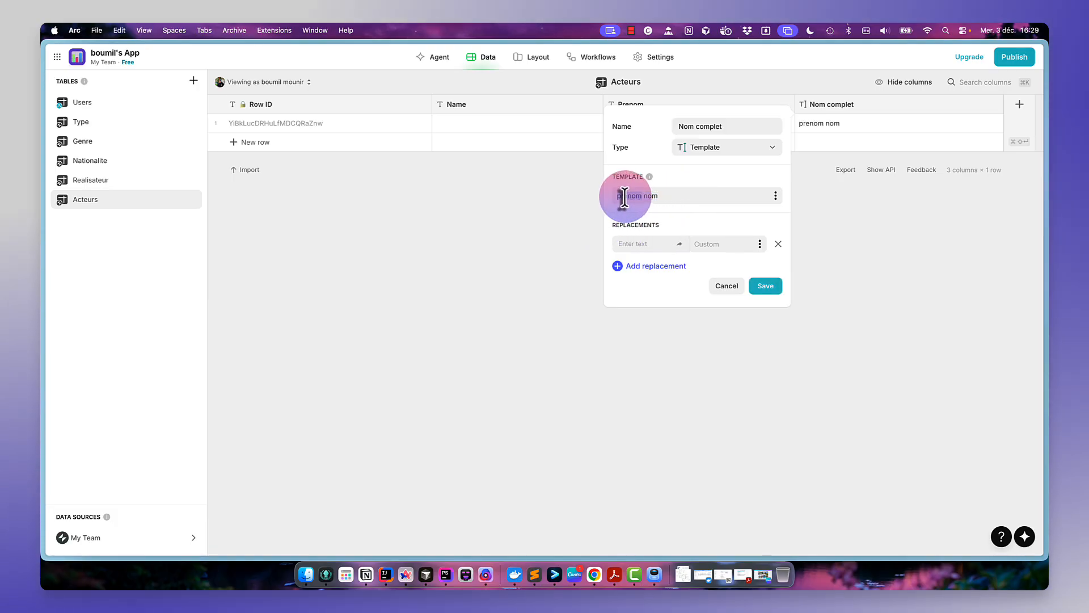
click(633, 247)
text(prenom)
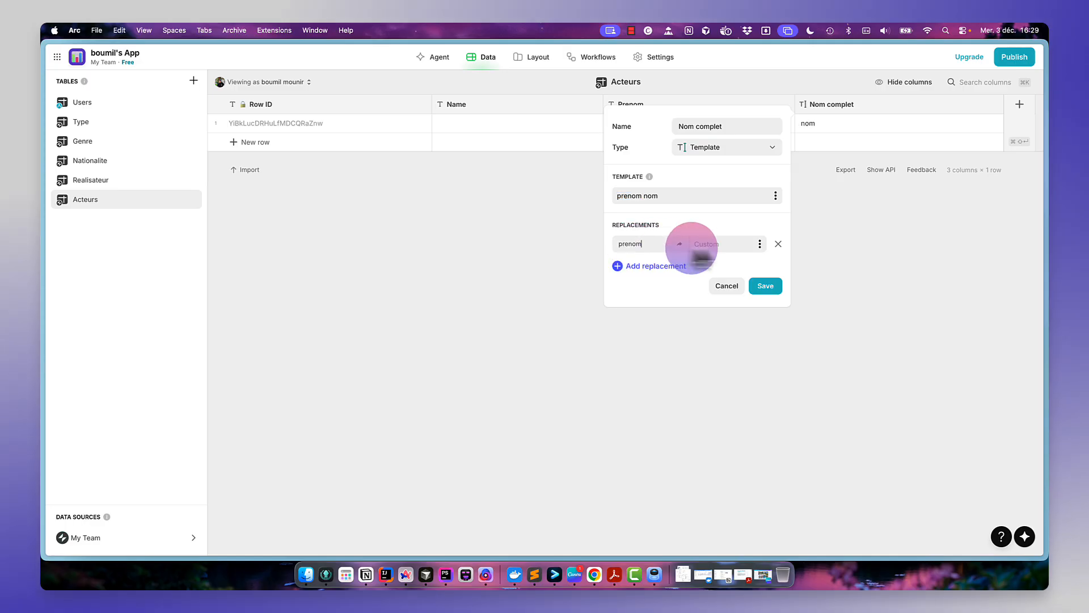
click(760, 245)
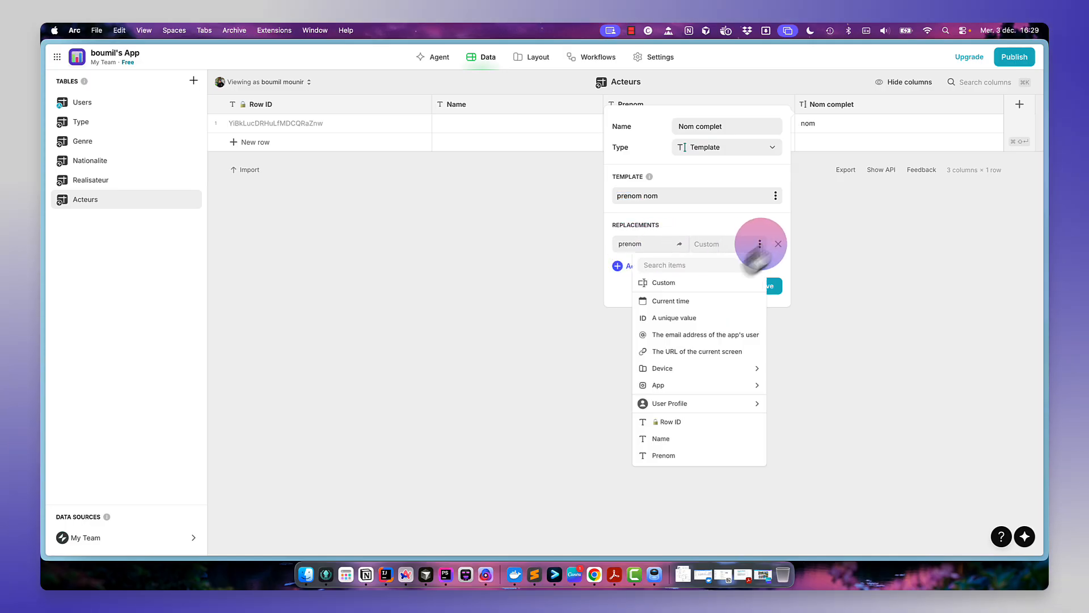
click(675, 456)
click(676, 268)
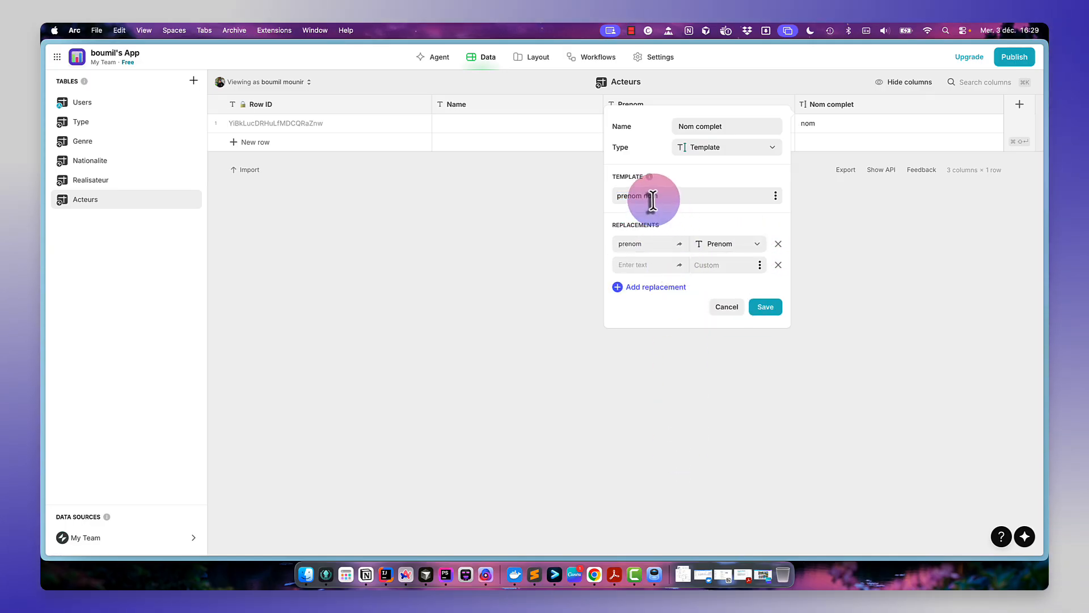
double_click(651, 196)
key(super+c)
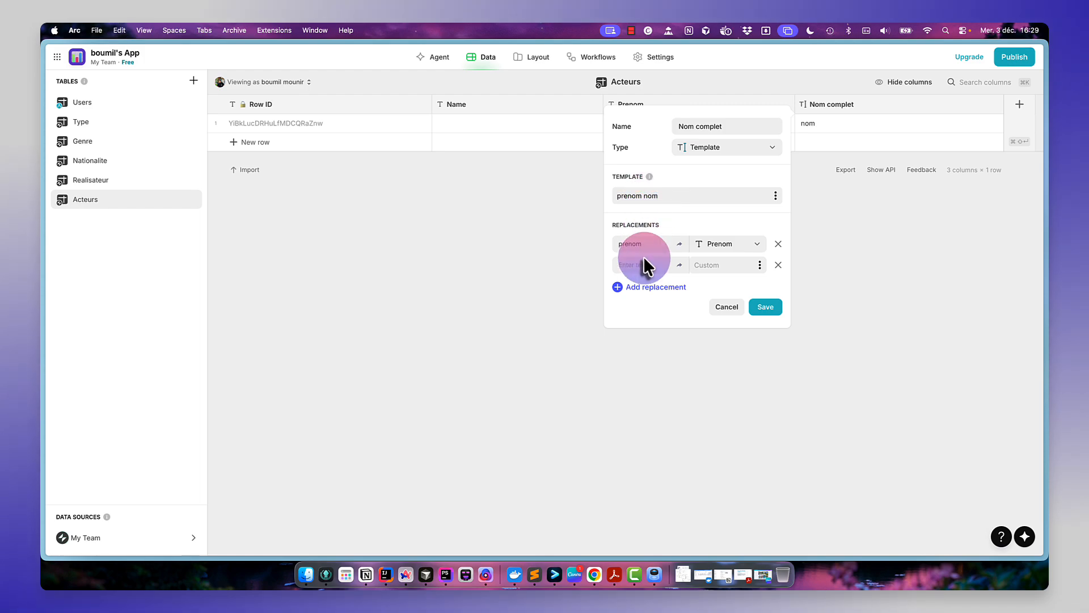
click(641, 264)
key(super+v)
click(760, 264)
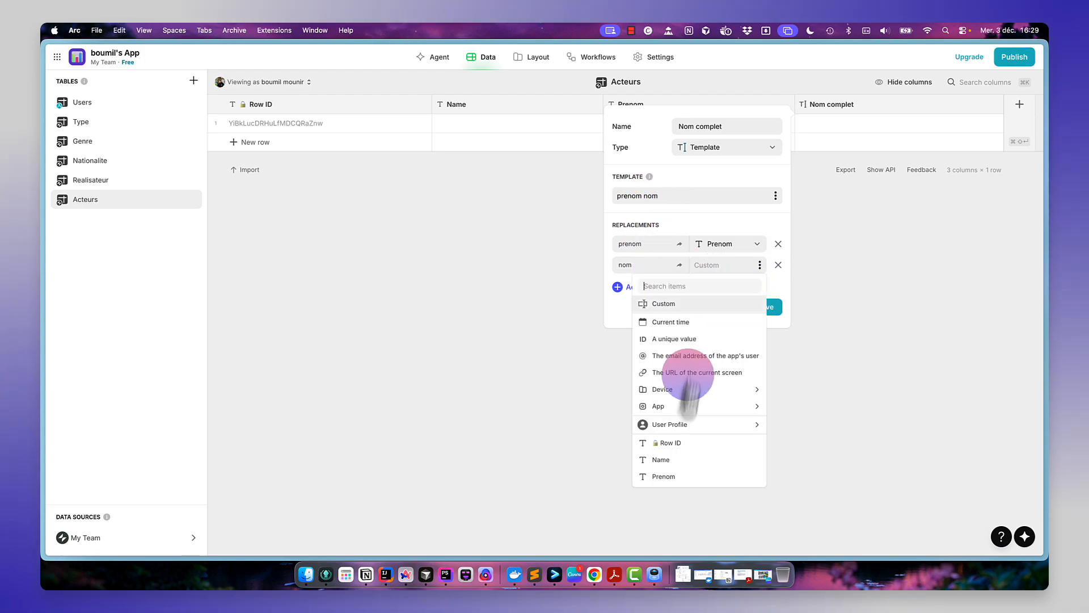
click(684, 459)
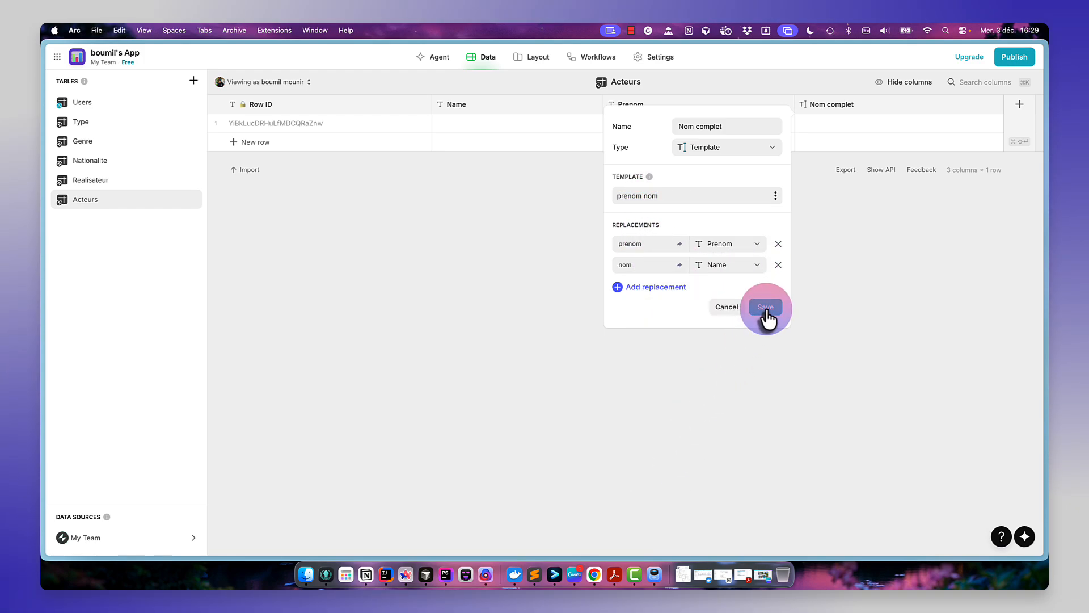
click(764, 307)
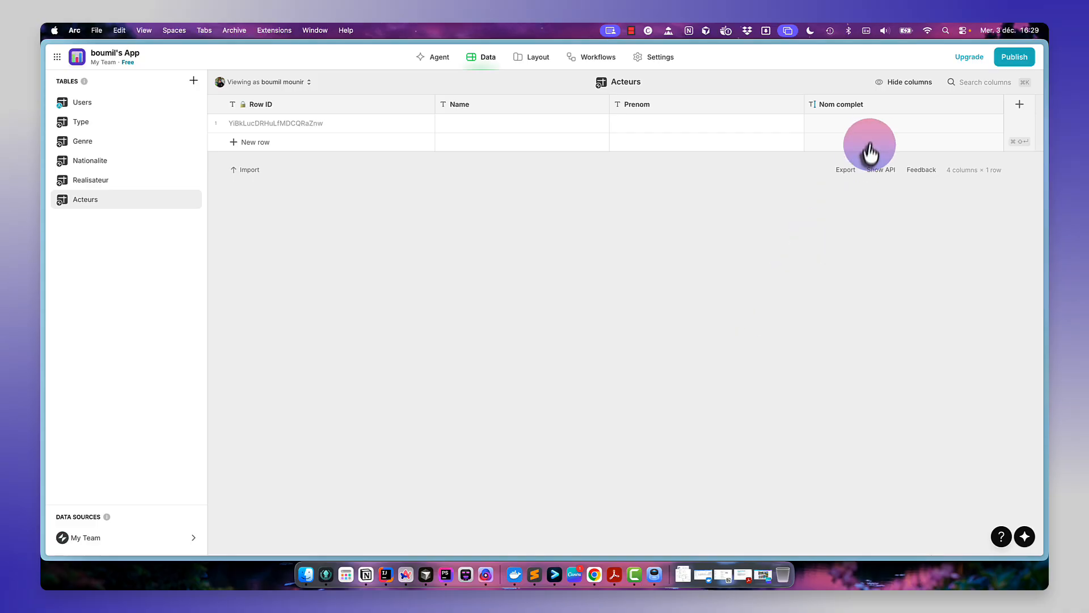
- Enter the actor's last name and first name in the first row of the Acteurs table
click(535, 121)
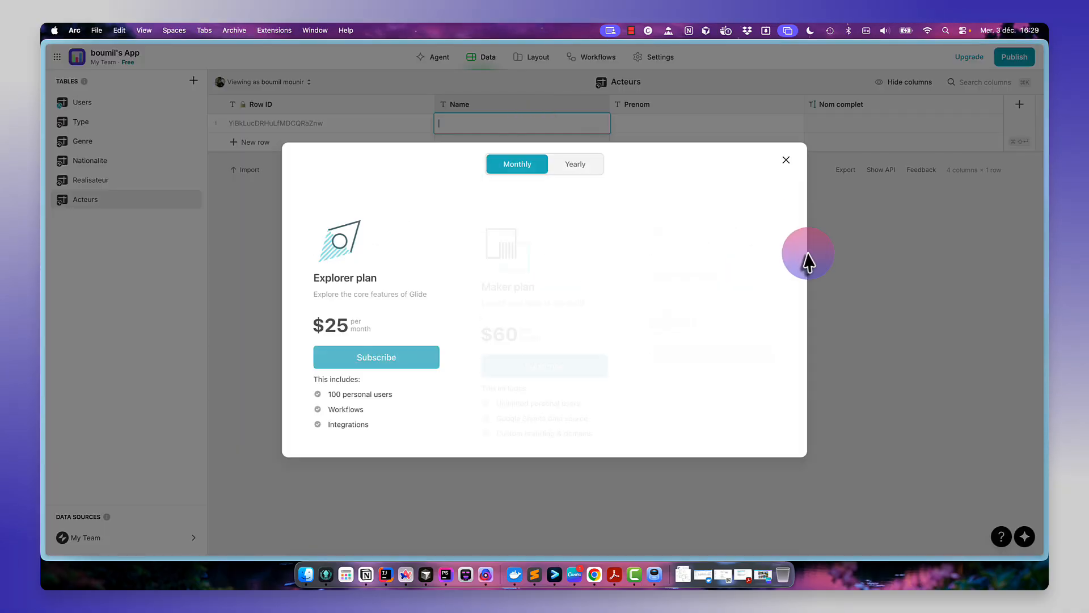
click(784, 165)
click(553, 124)
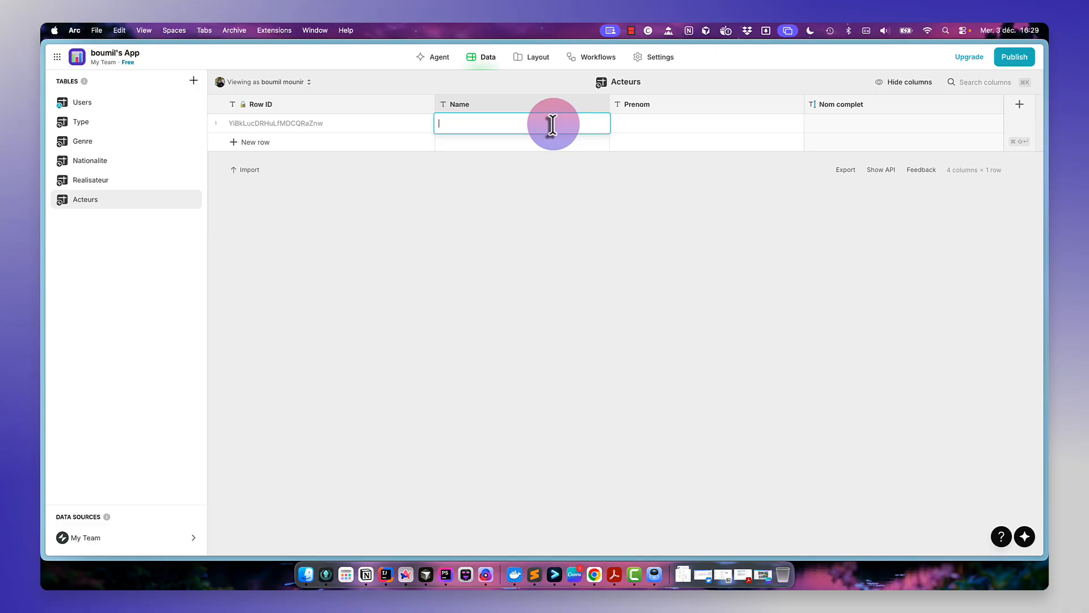
key(Tab)
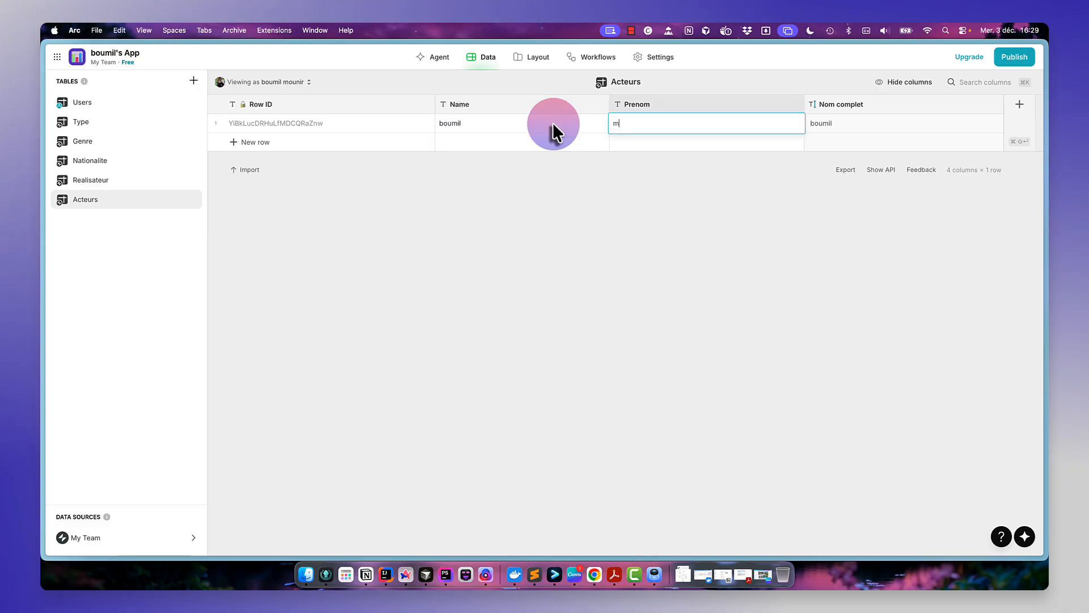
key(Return)
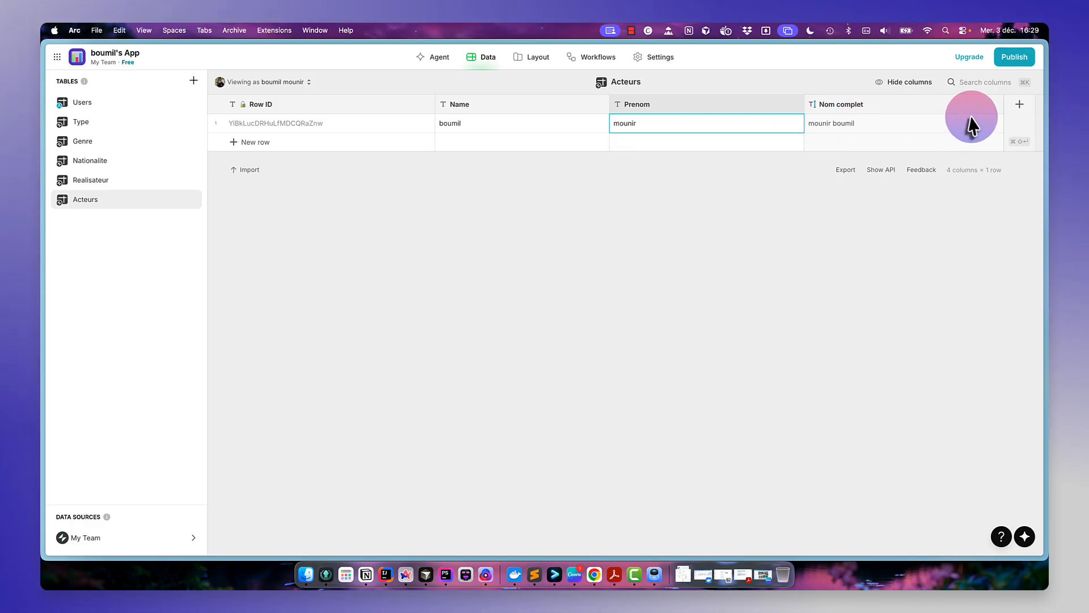
- Add a Text column named Id nationalite to the Acteurs table
click(1020, 114)
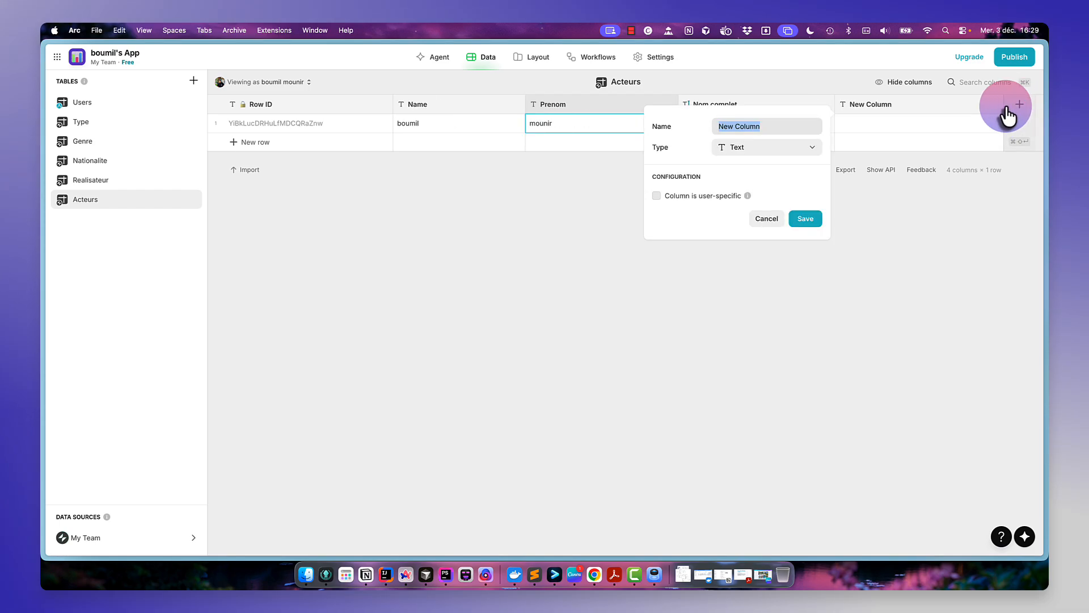
text(Id)
key(BackSpace)
key(BackSpace)
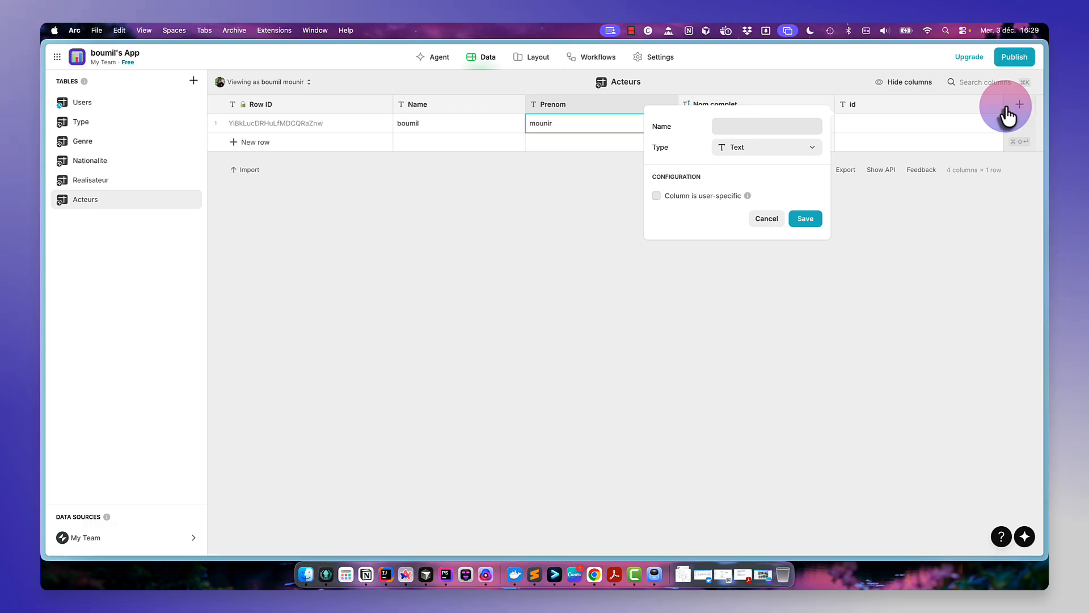
text(Id nationalite)
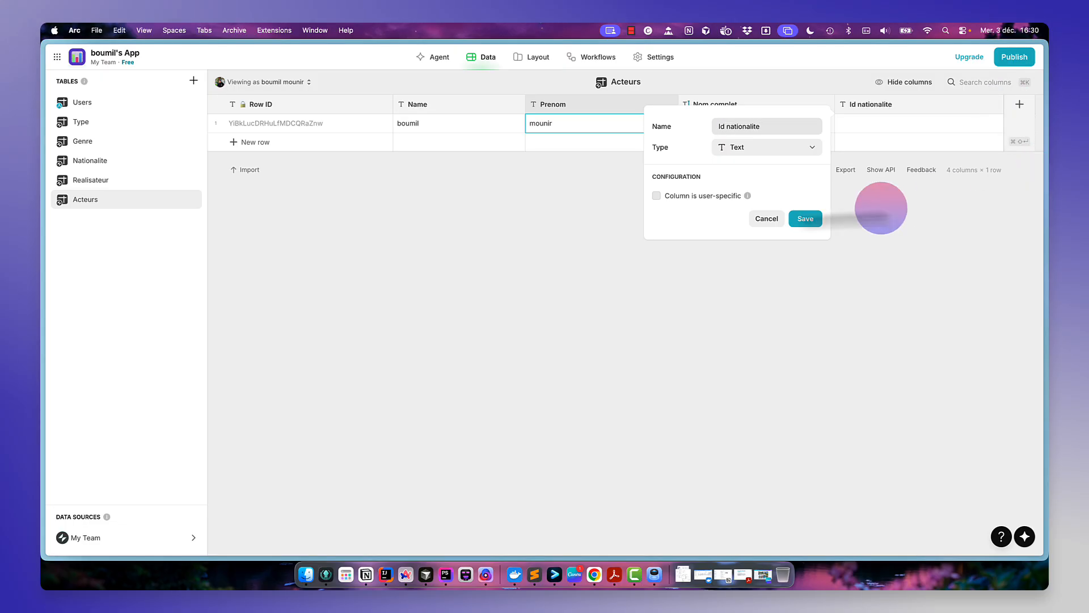
click(806, 219)
- Add a Relation column named Nationalité matching Id nationalite to the Row ID of the Nationalite table
click(1020, 104)
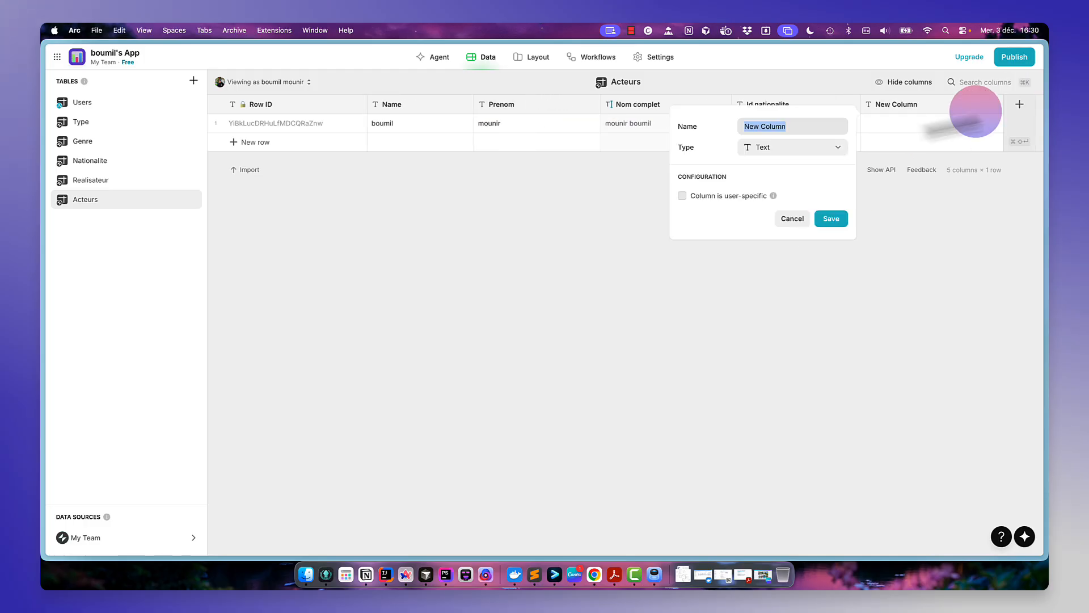
text(Nationalut)
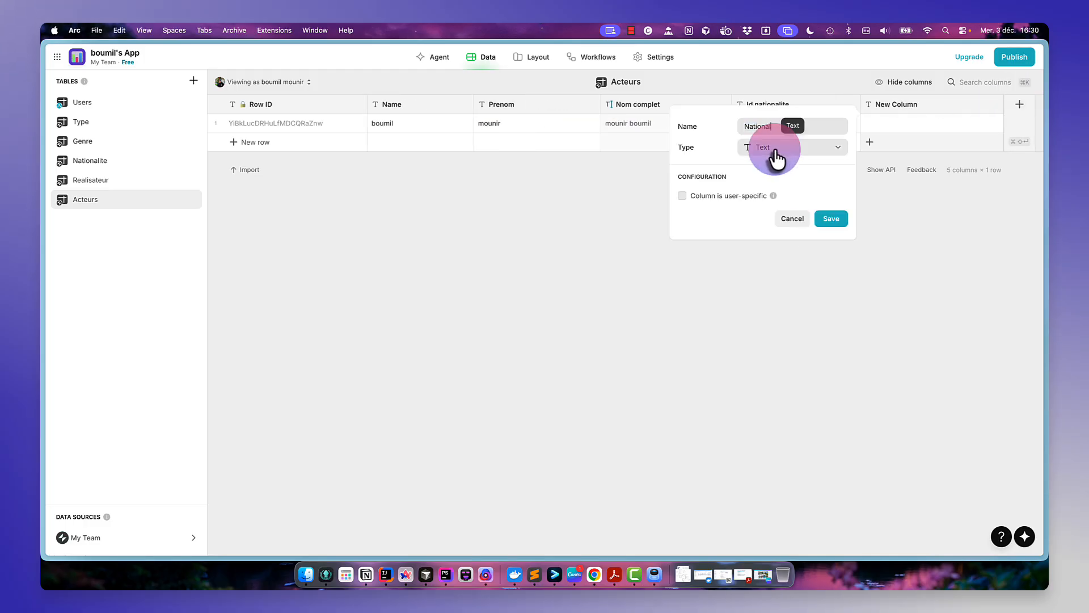
key(BackSpace)
key(BackSpace)
text(ité)
click(805, 149)
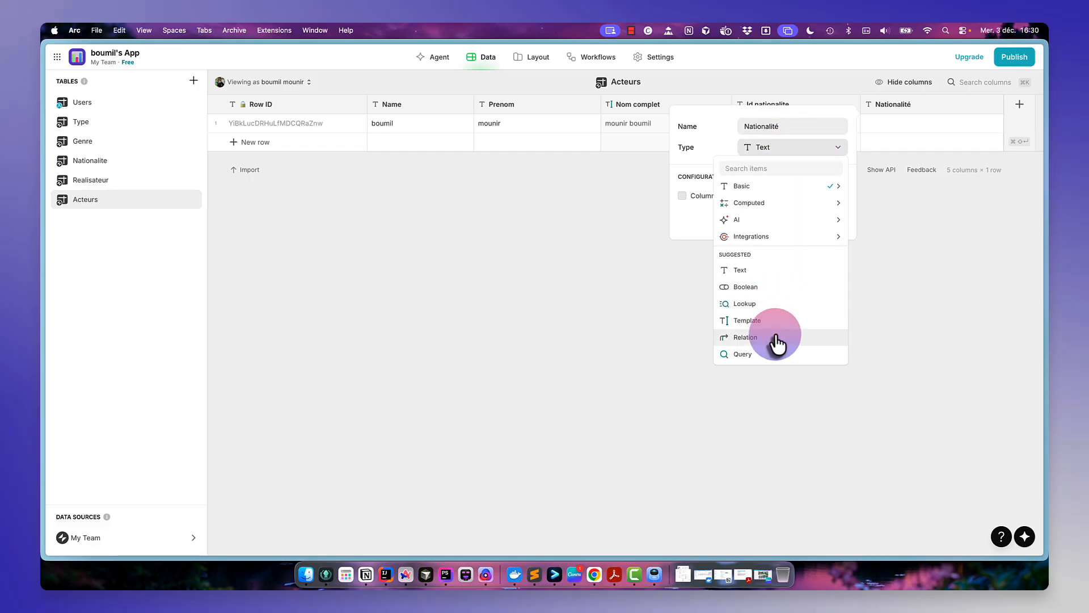
click(775, 338)
click(782, 210)
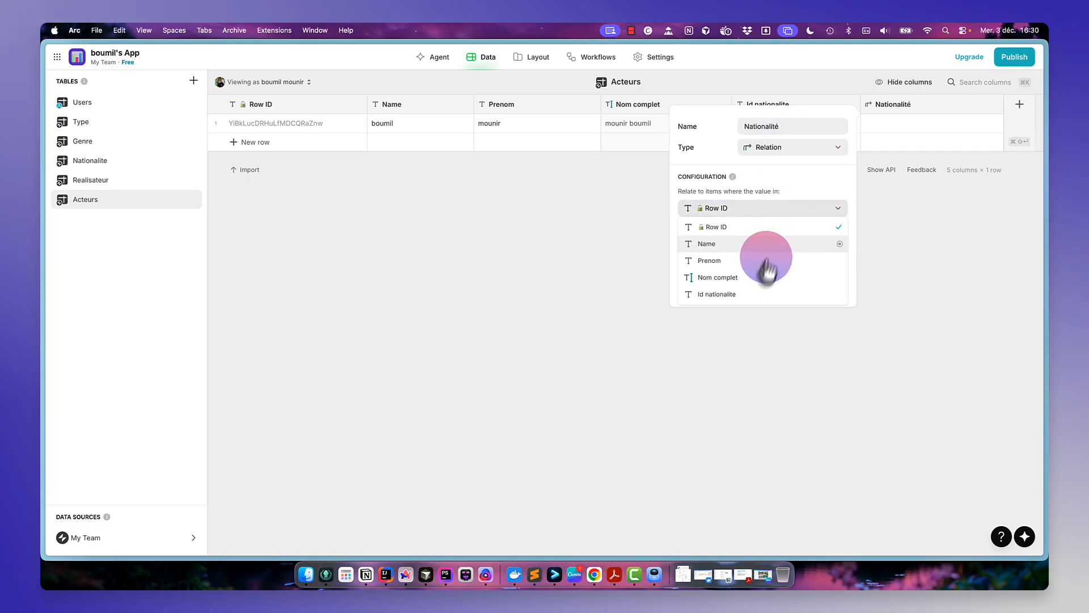
click(759, 296)
click(804, 244)
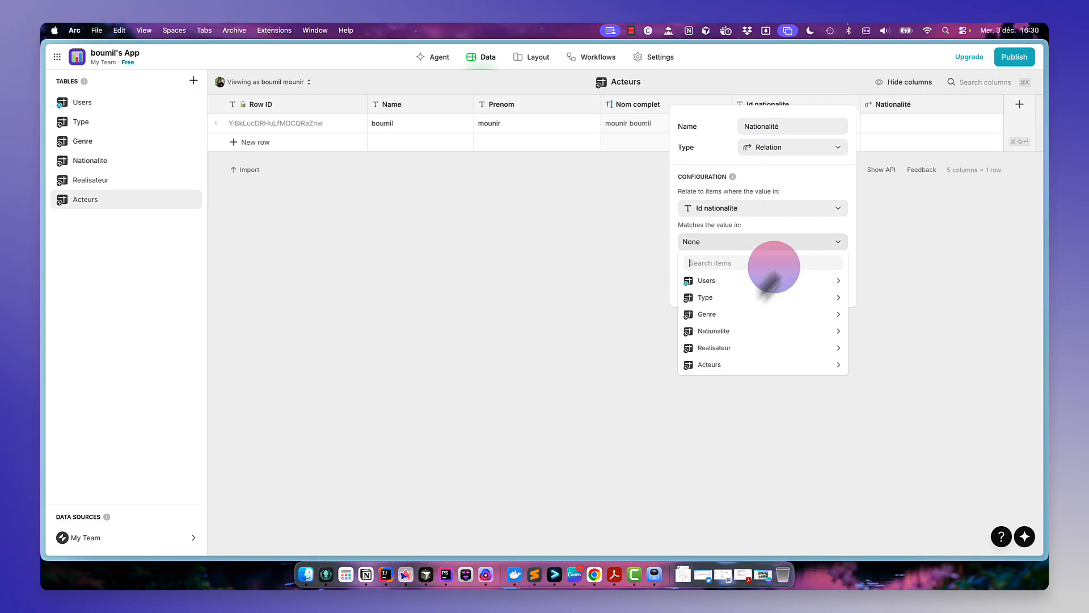
mouse_move(737, 333)
click(884, 328)
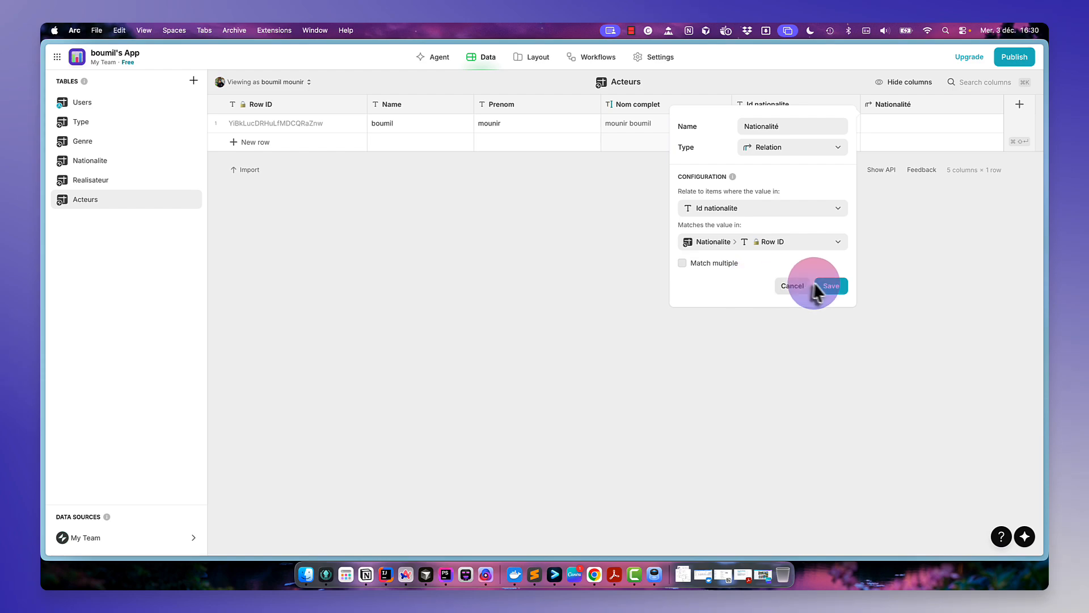
click(830, 286)
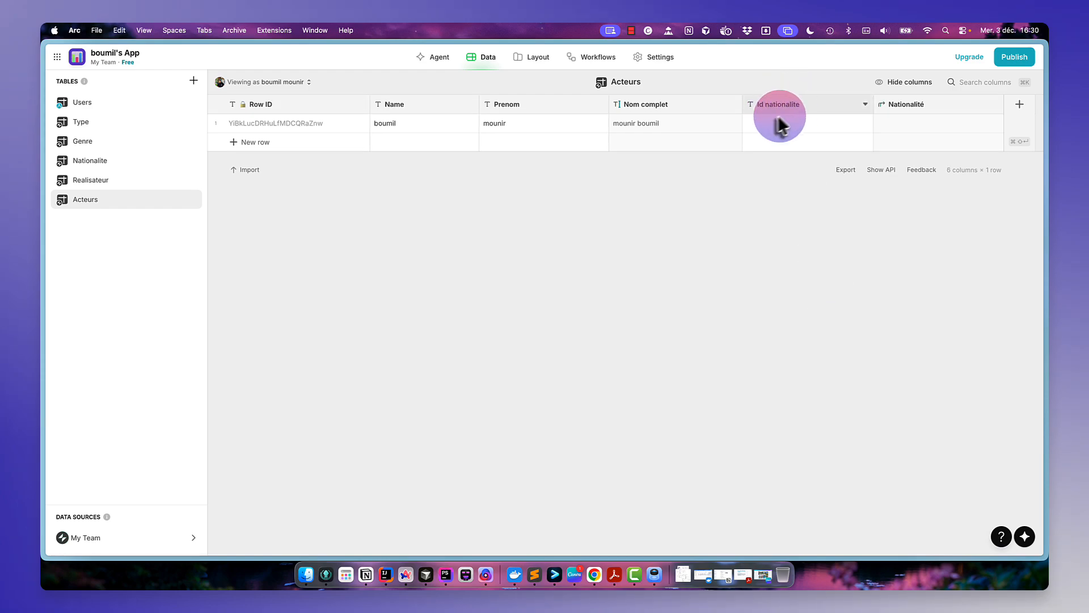
- Copy France's Row ID from the Nationalite table and paste it into the actor's Id nationalite cell
click(121, 165)
click(315, 122)
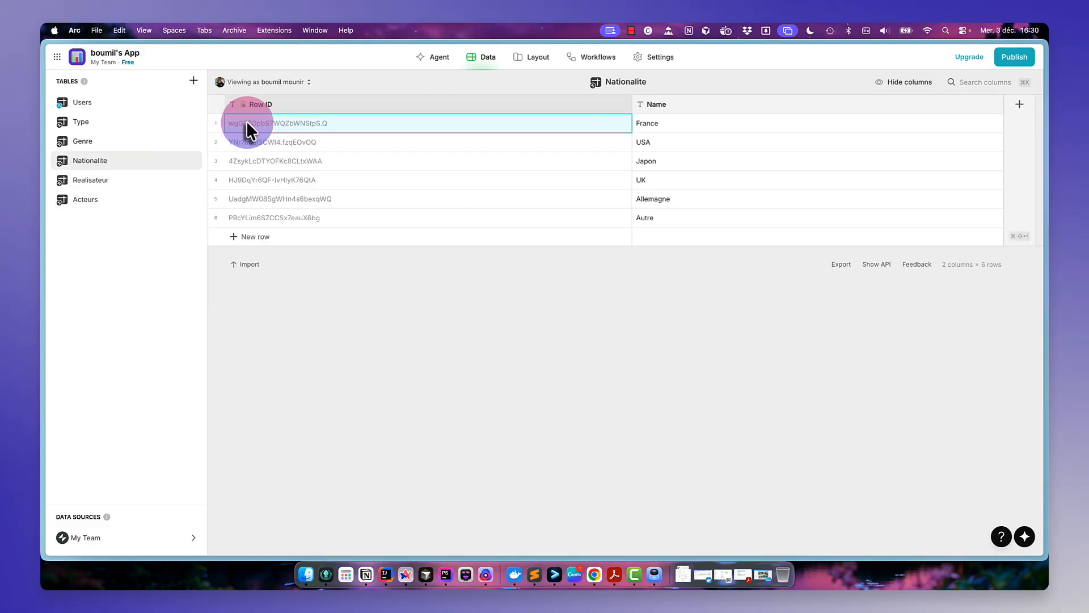
click(133, 181)
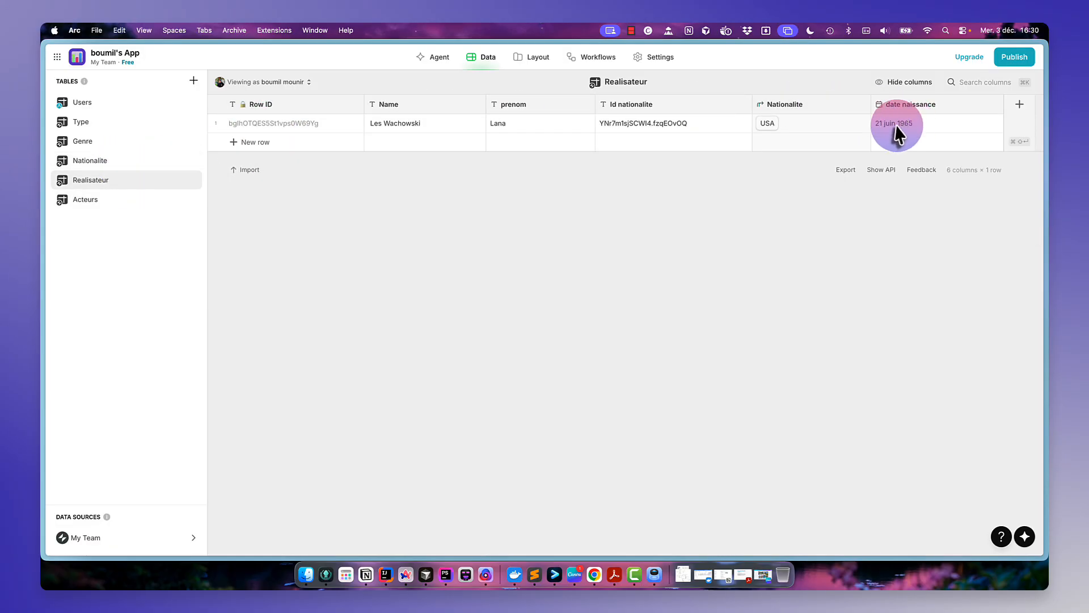
click(133, 200)
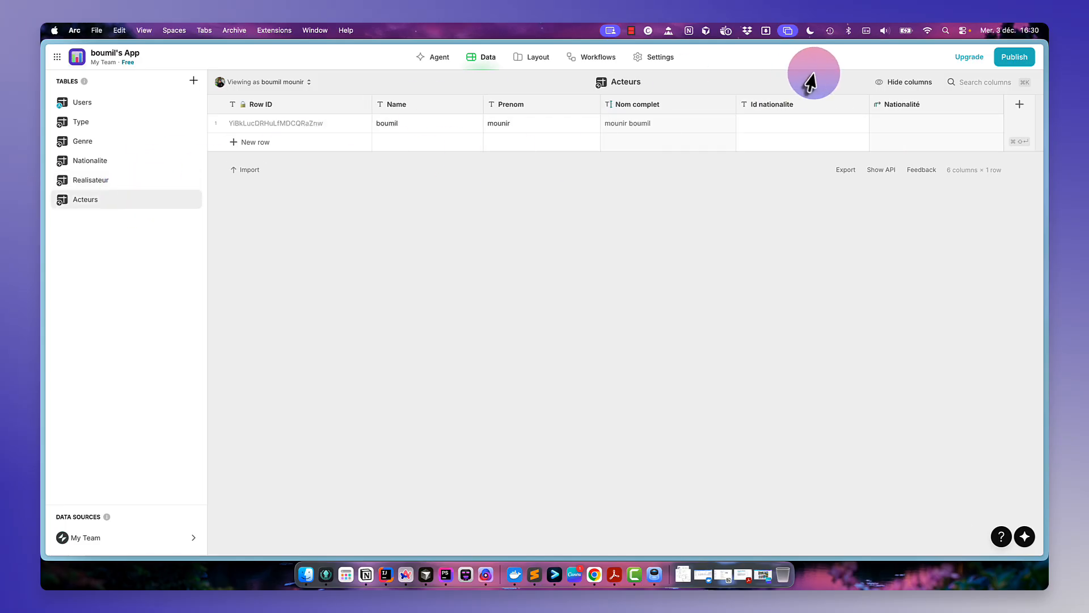
click(791, 124)
text(wgGFZOpbS7WQZbWNStpS.Q)
key(Return)
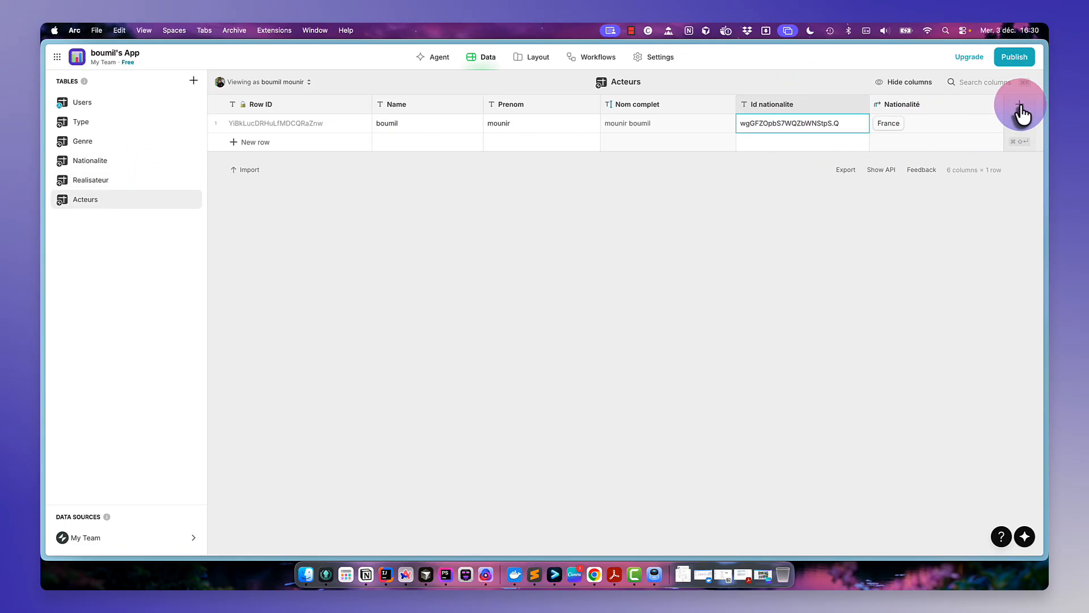
- Add a Date & Time column named Date naissance showing the date only
click(1019, 106)
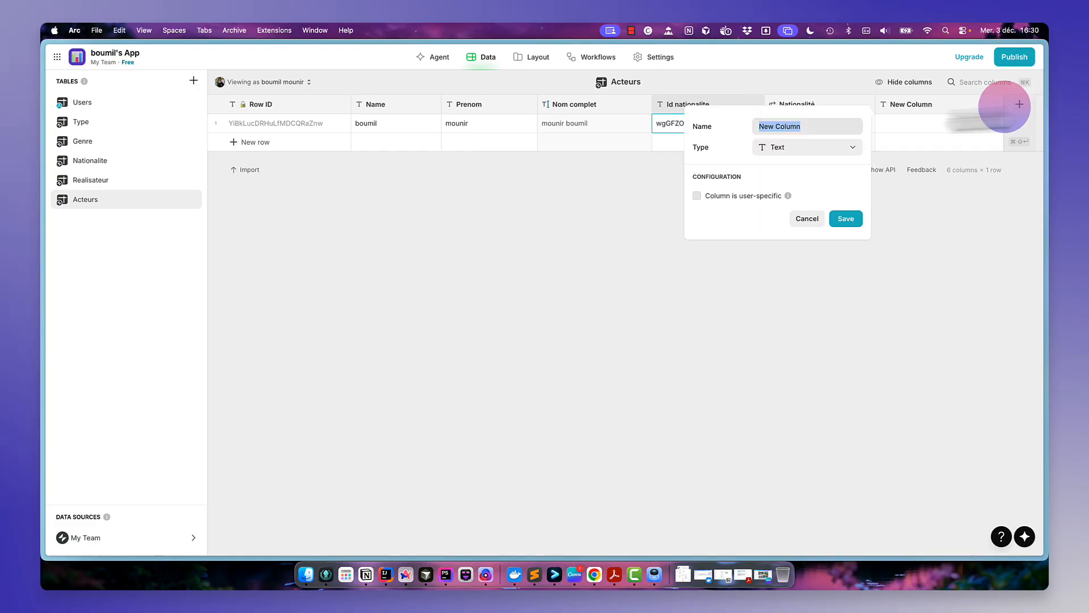
text(Date )
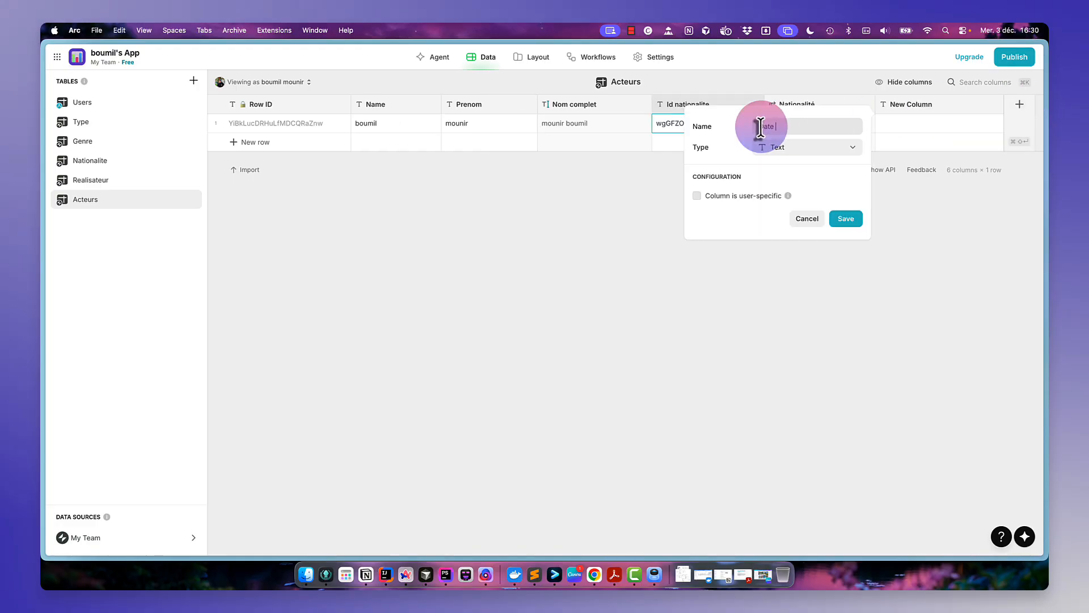
text(naissance)
click(796, 149)
mouse_move(791, 190)
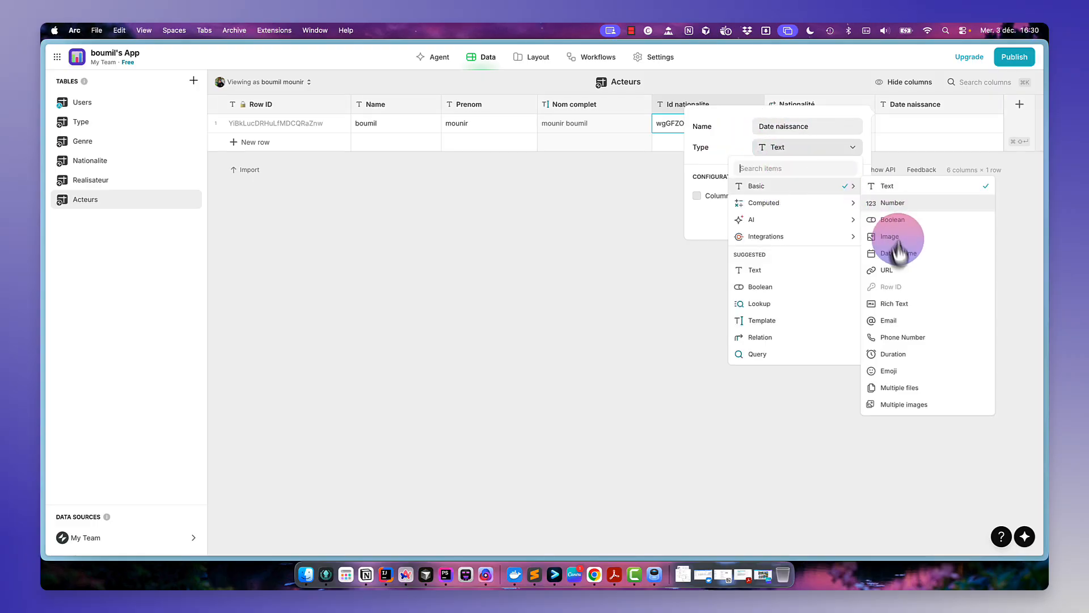
click(917, 254)
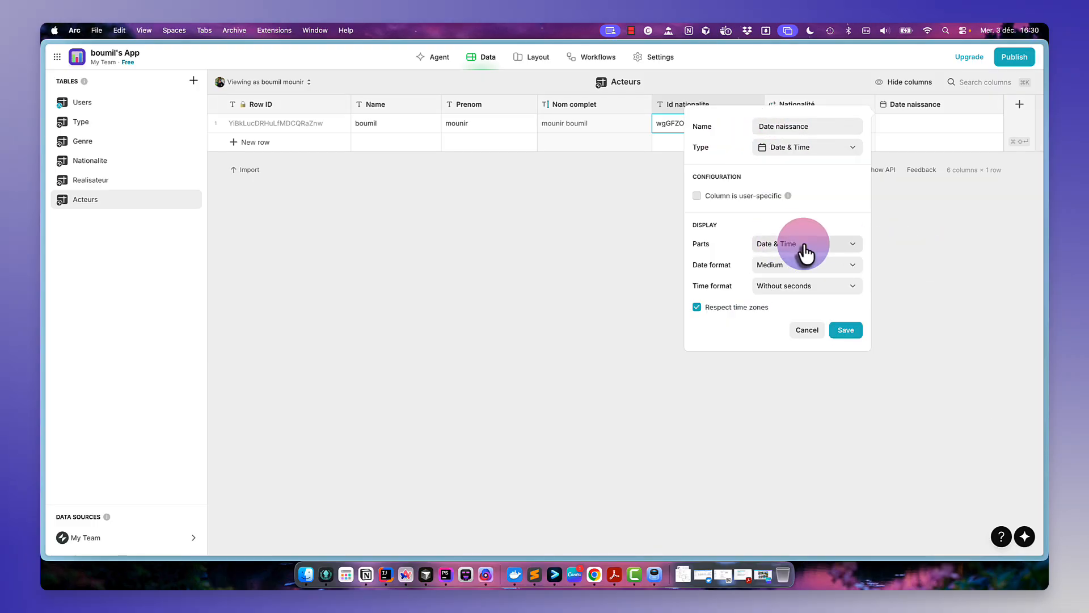
click(801, 246)
click(791, 280)
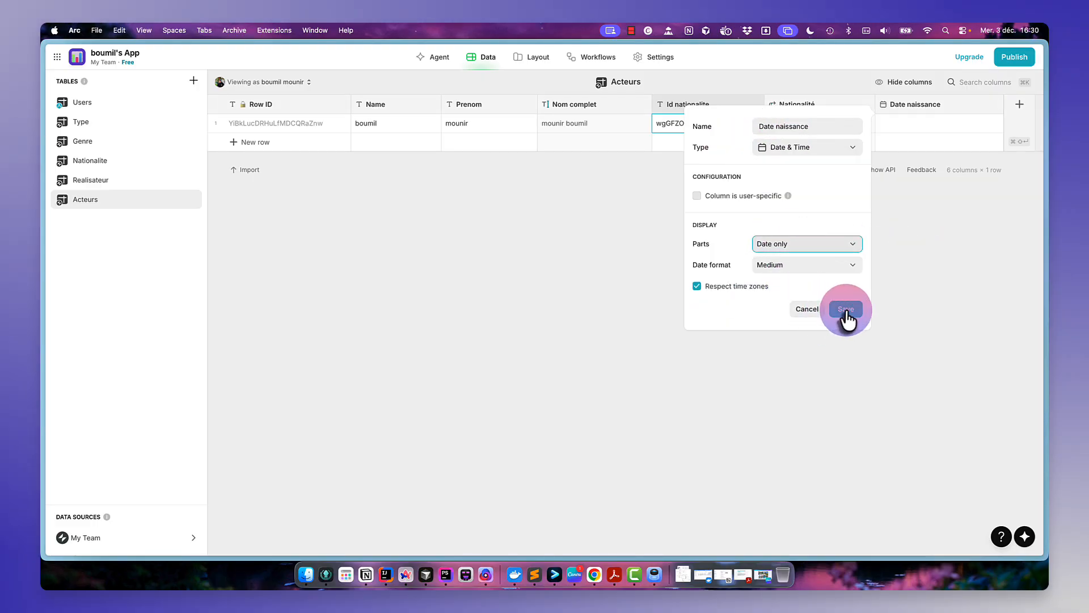
click(845, 311)
- Enter the actor's birth date in the Date naissance cell
click(949, 122)
click(949, 122)
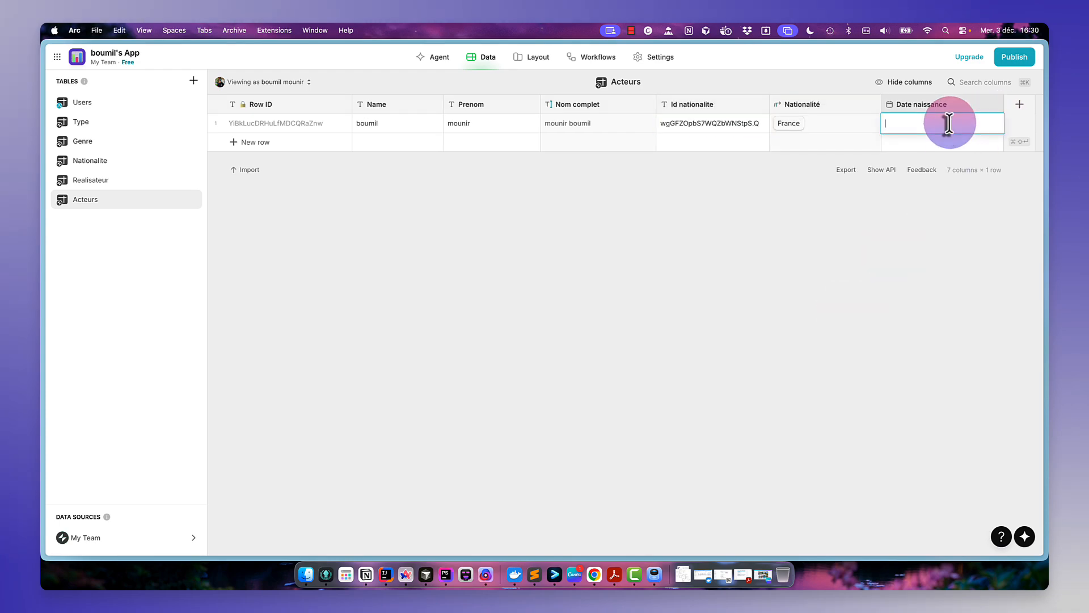
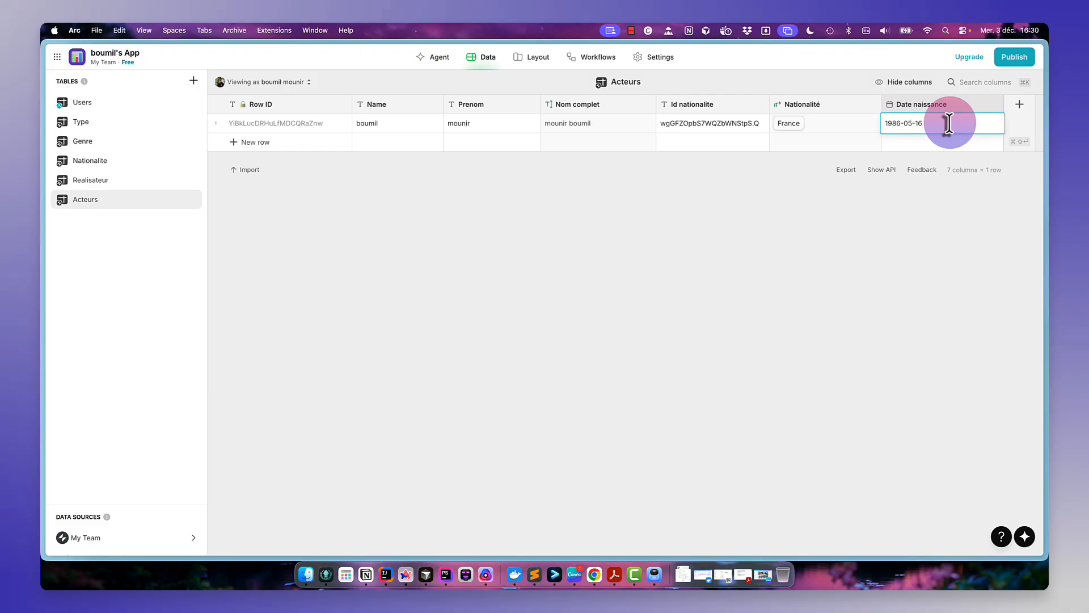
key(Return)
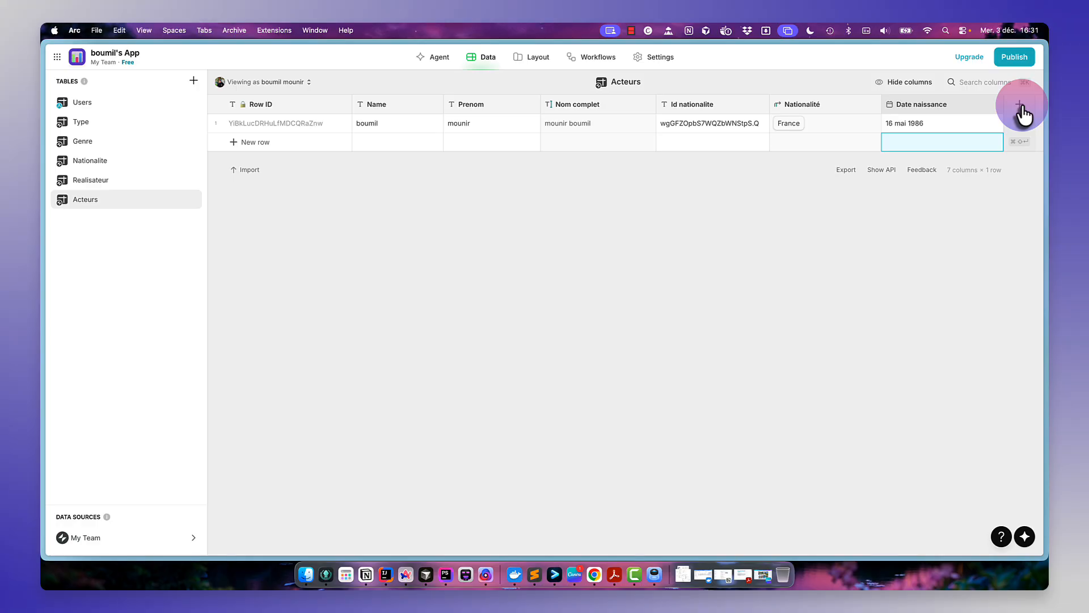
click(1022, 108)
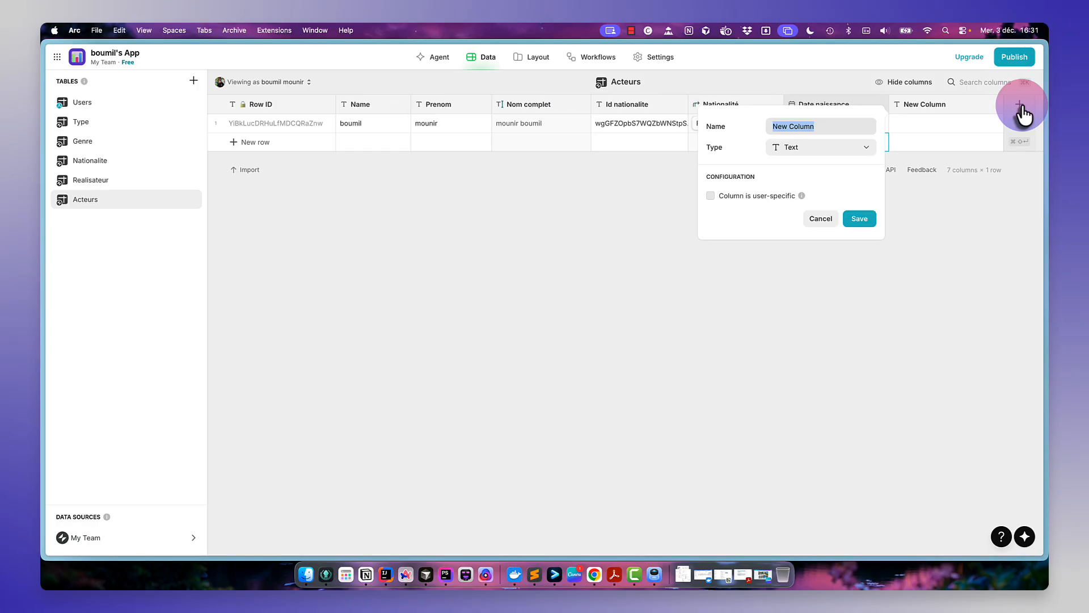
click(821, 219)
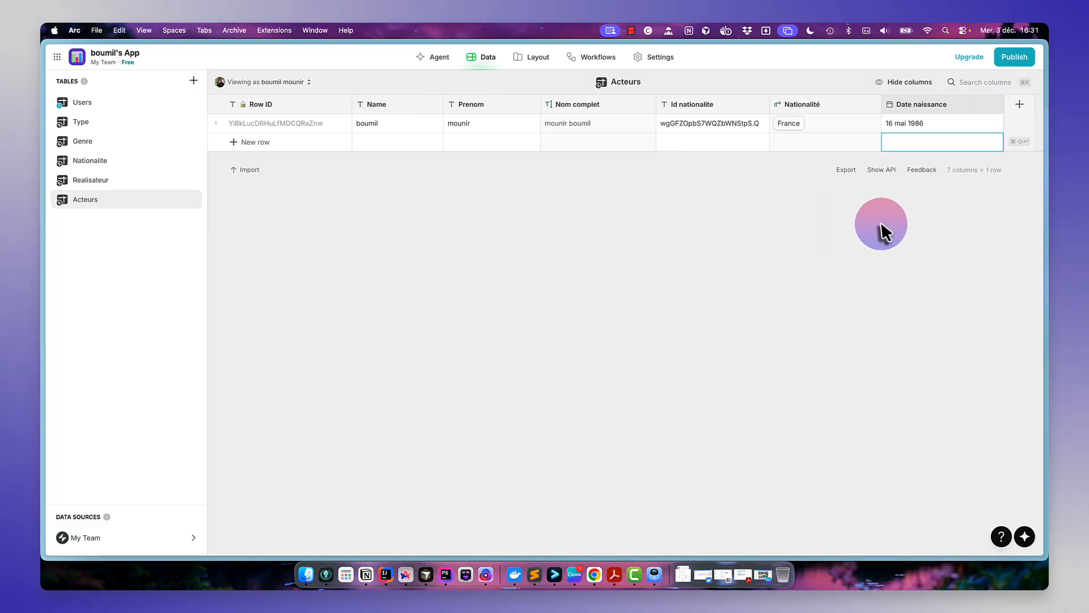
- Create a blank table named Film
click(194, 82)
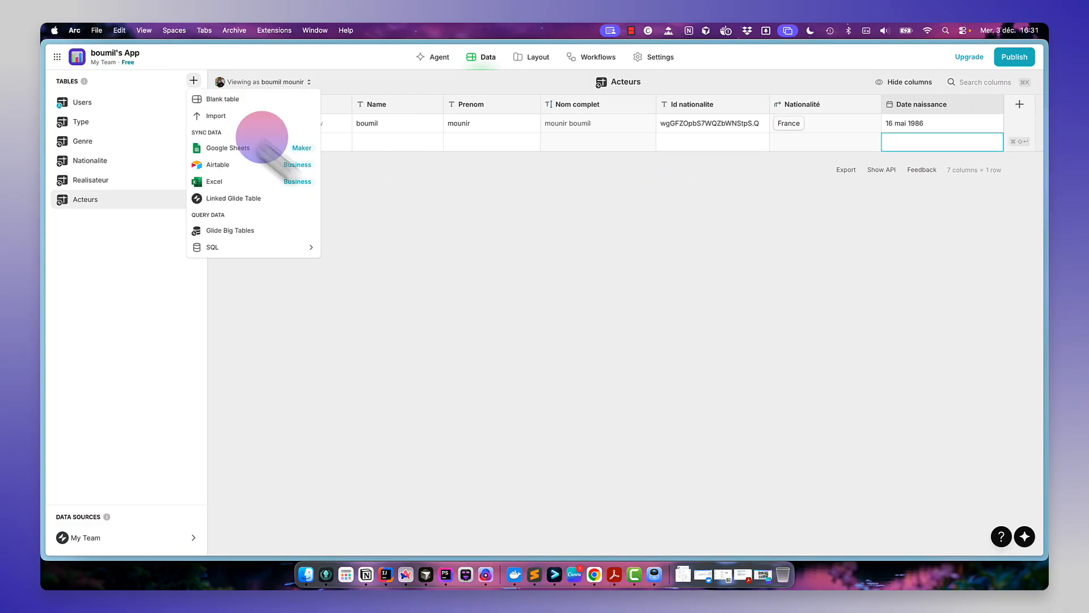
click(253, 100)
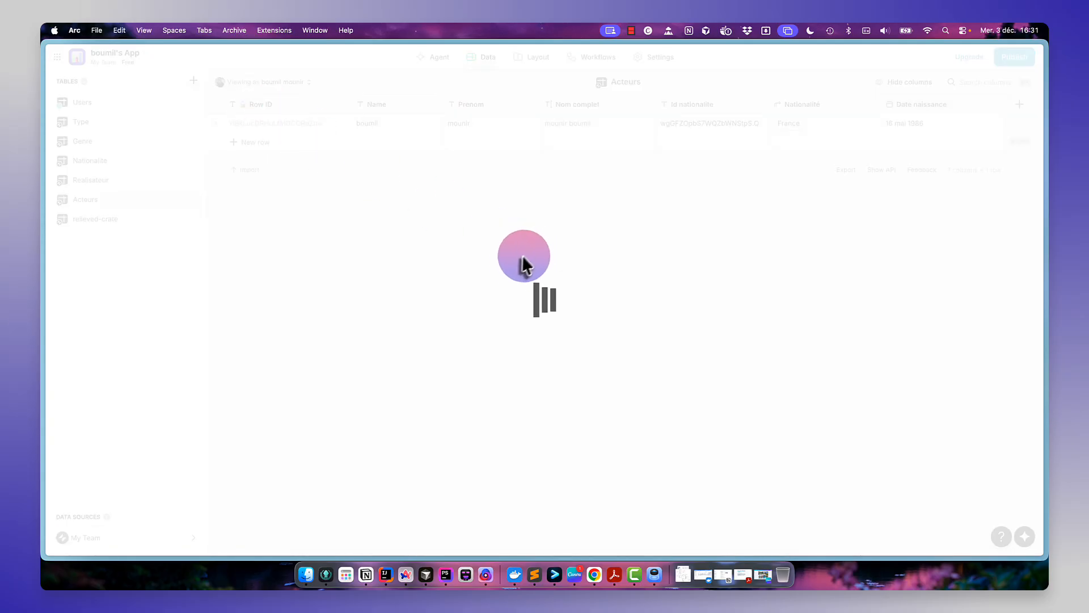
text(Film)
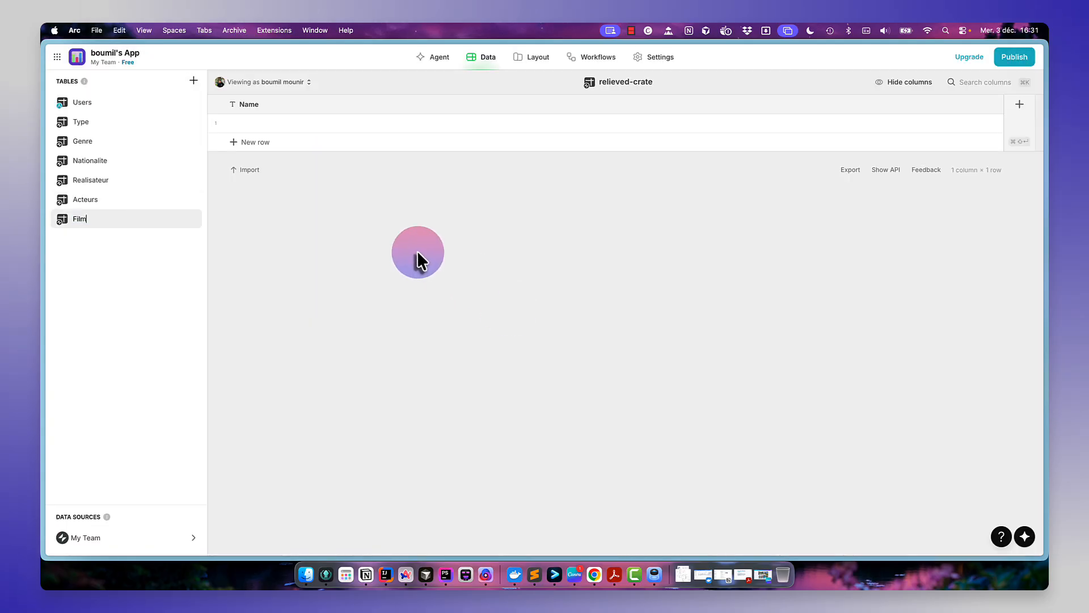
key(Return)
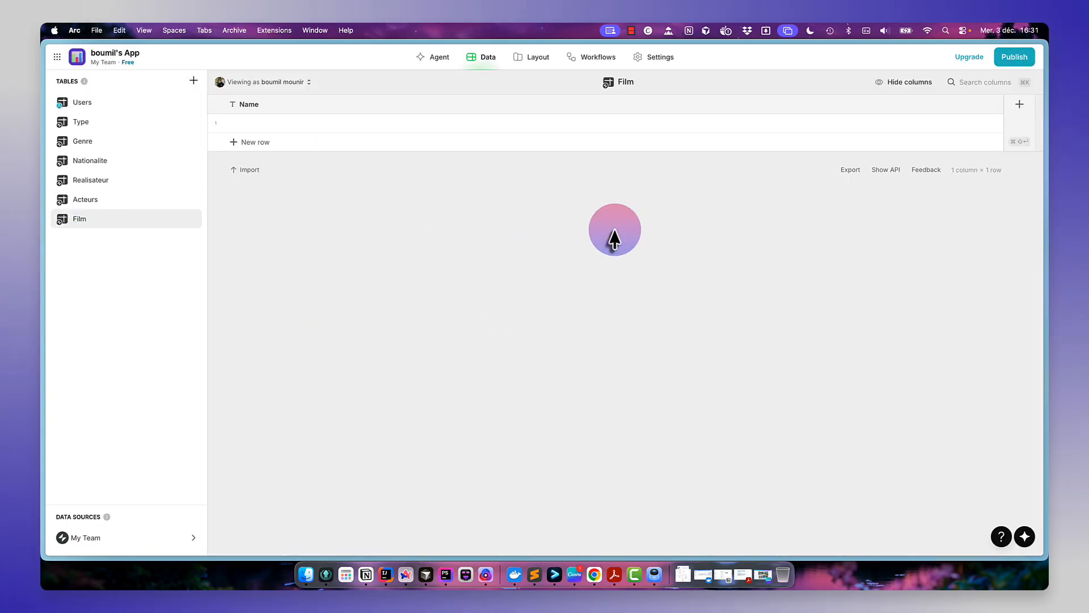
- Add a Row ID column to the Film table
click(1020, 104)
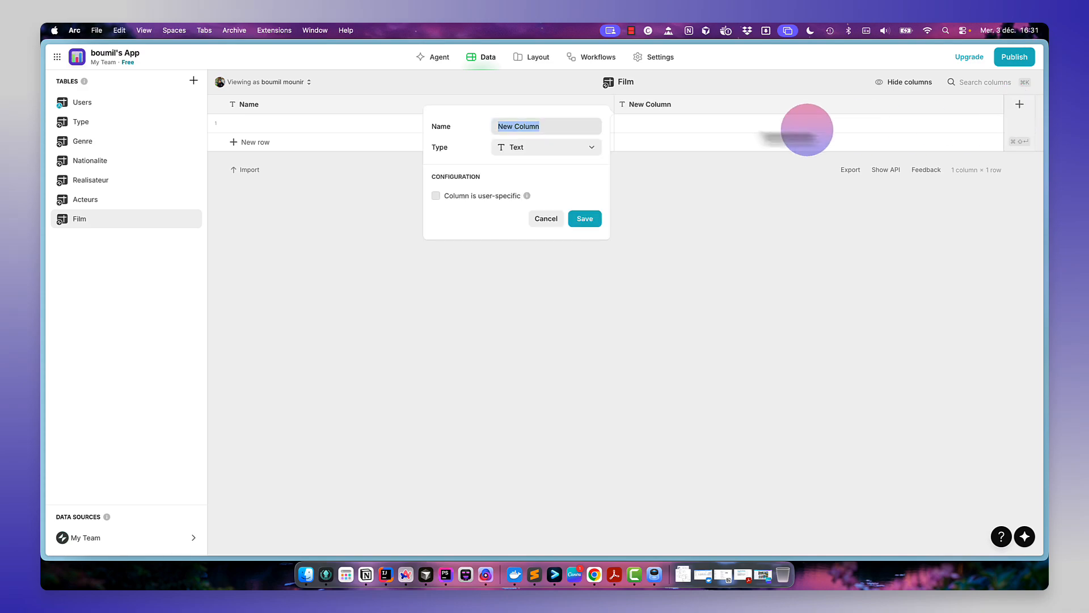
click(588, 149)
mouse_move(555, 189)
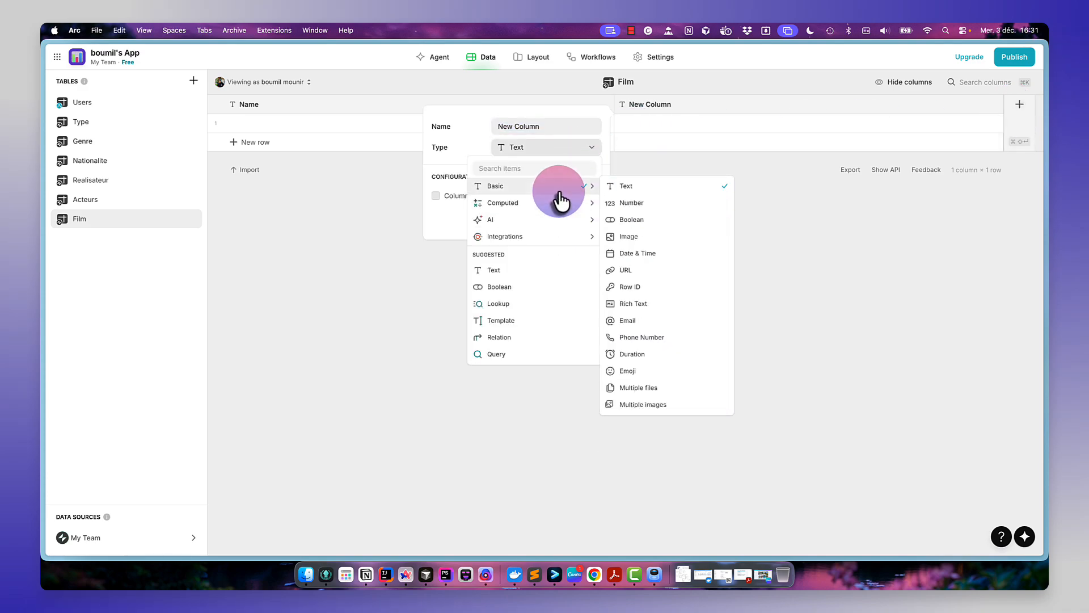
click(631, 287)
click(588, 190)
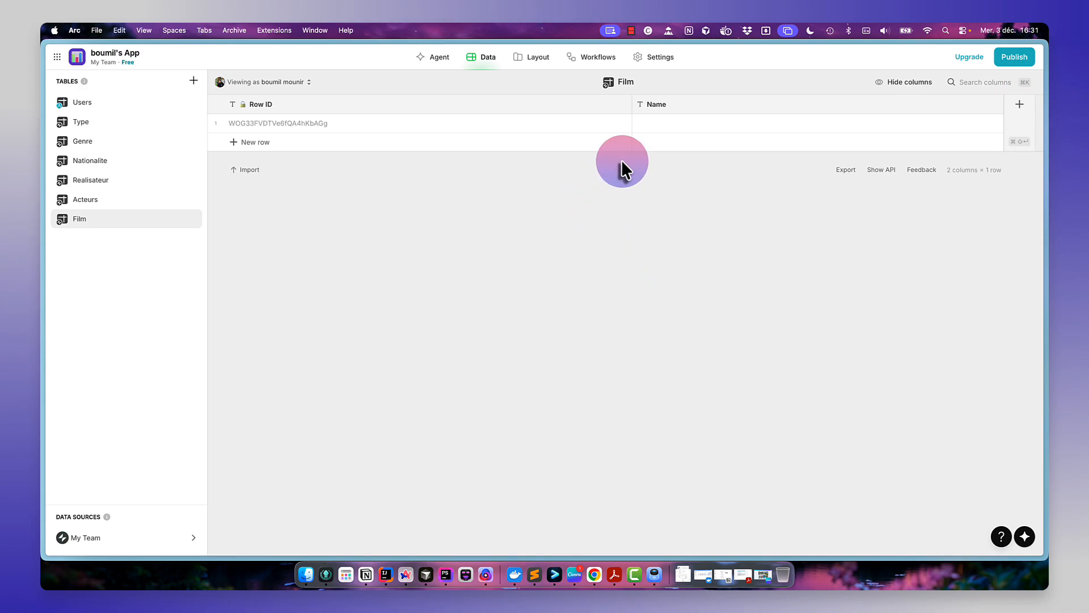
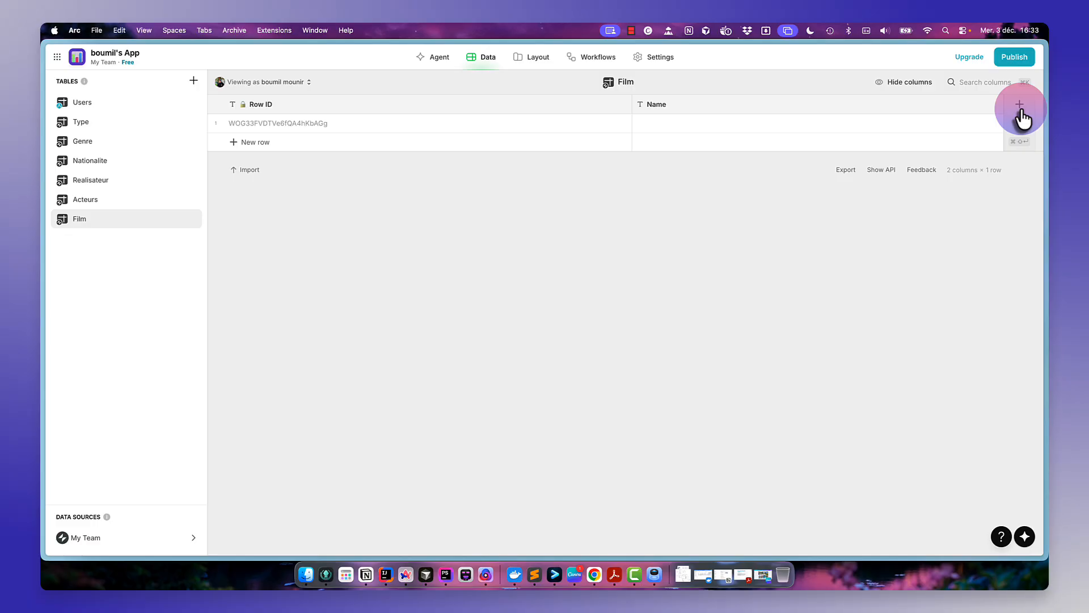
- Add a Number column named annee to the Film table with precision 1
click(1022, 114)
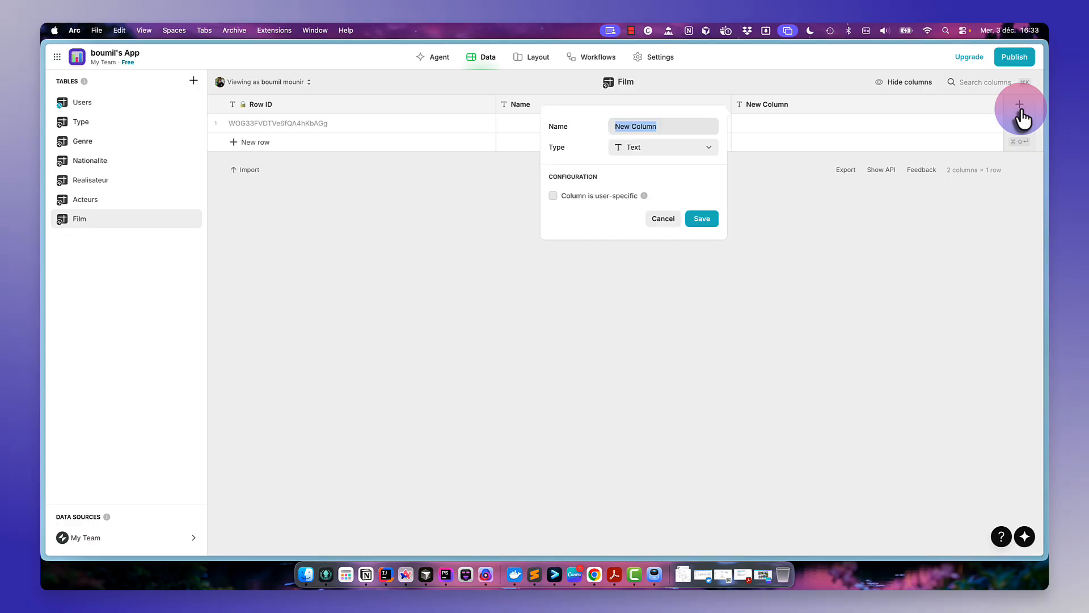
text(annee)
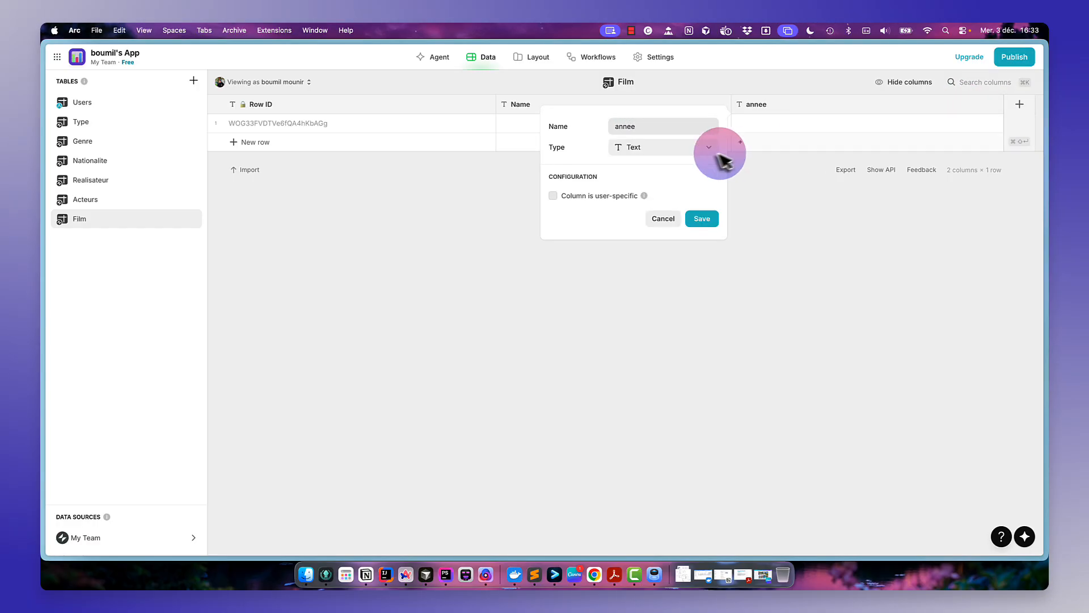
click(703, 148)
mouse_move(678, 190)
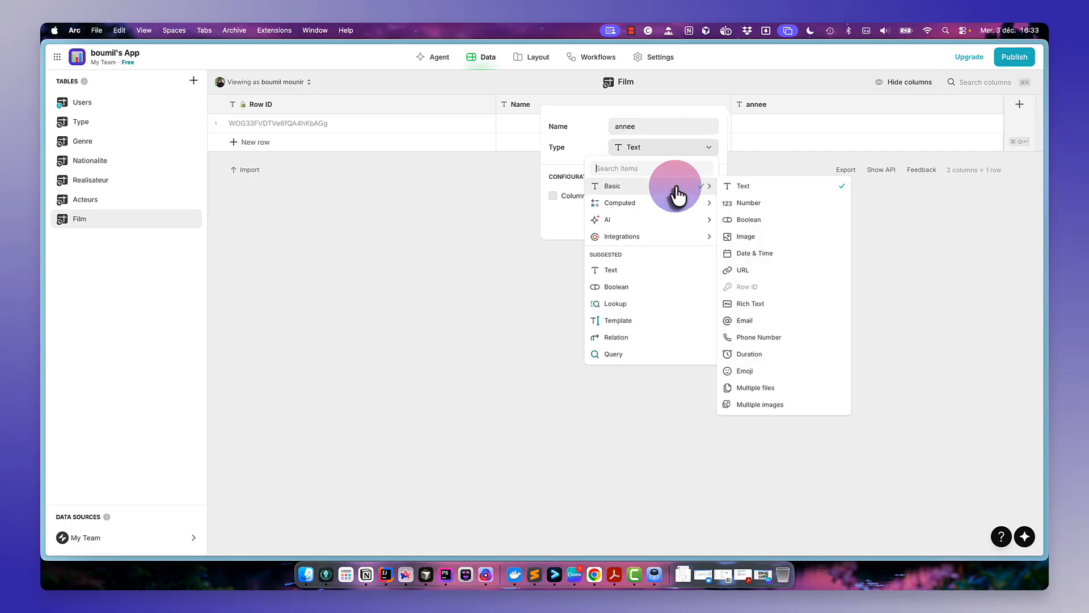
click(770, 204)
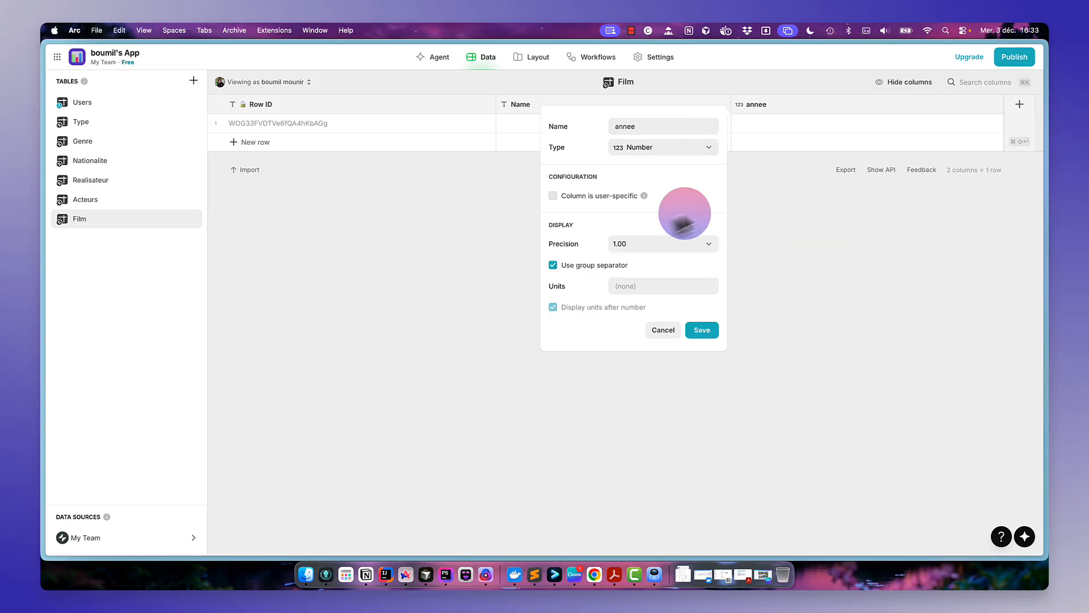
click(647, 244)
click(621, 278)
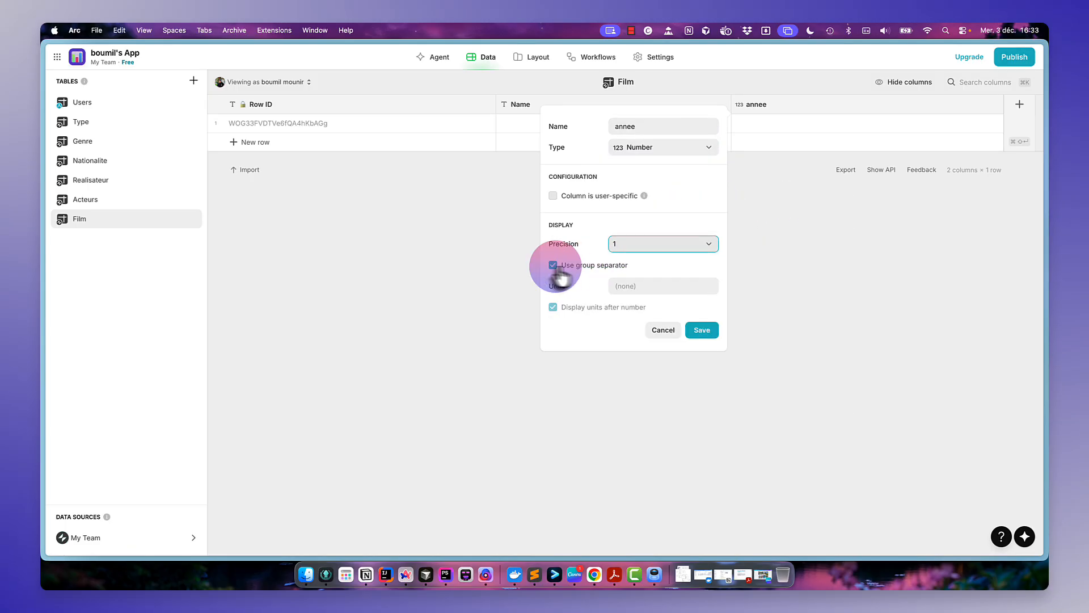
click(554, 266)
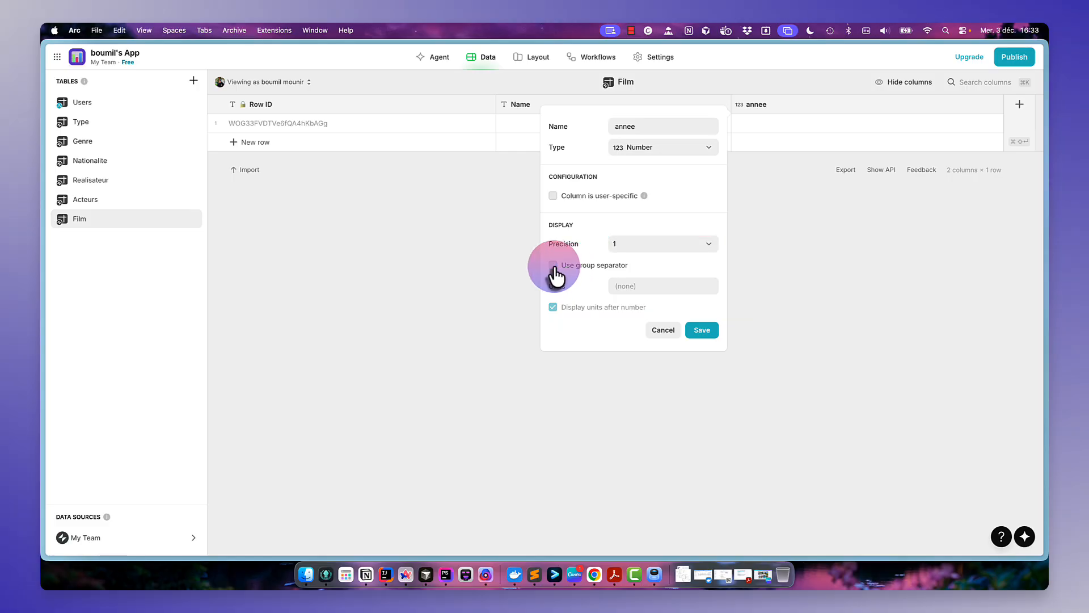
click(560, 269)
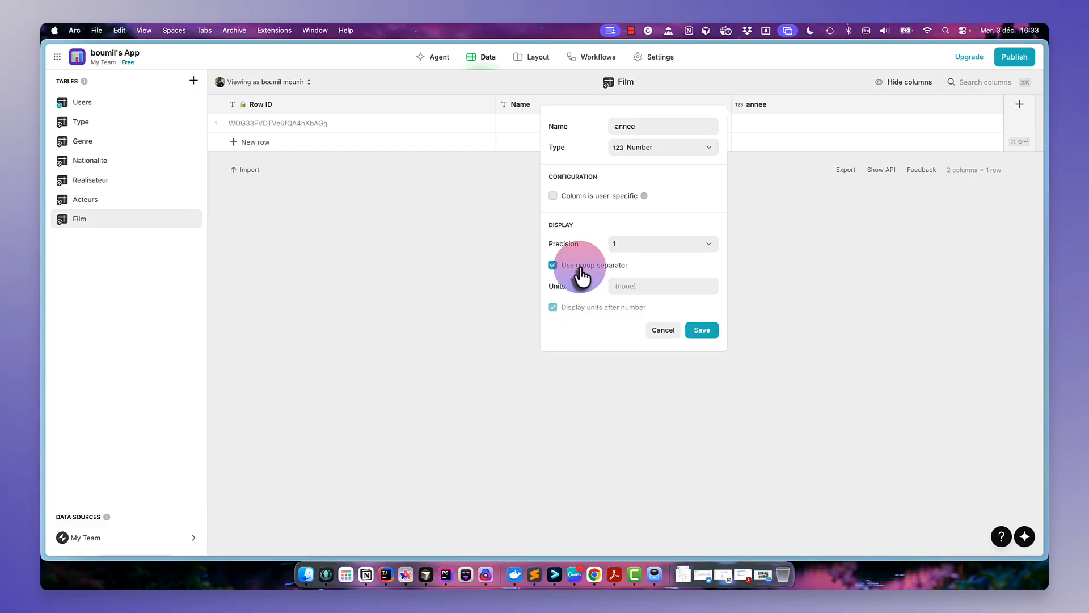
click(701, 334)
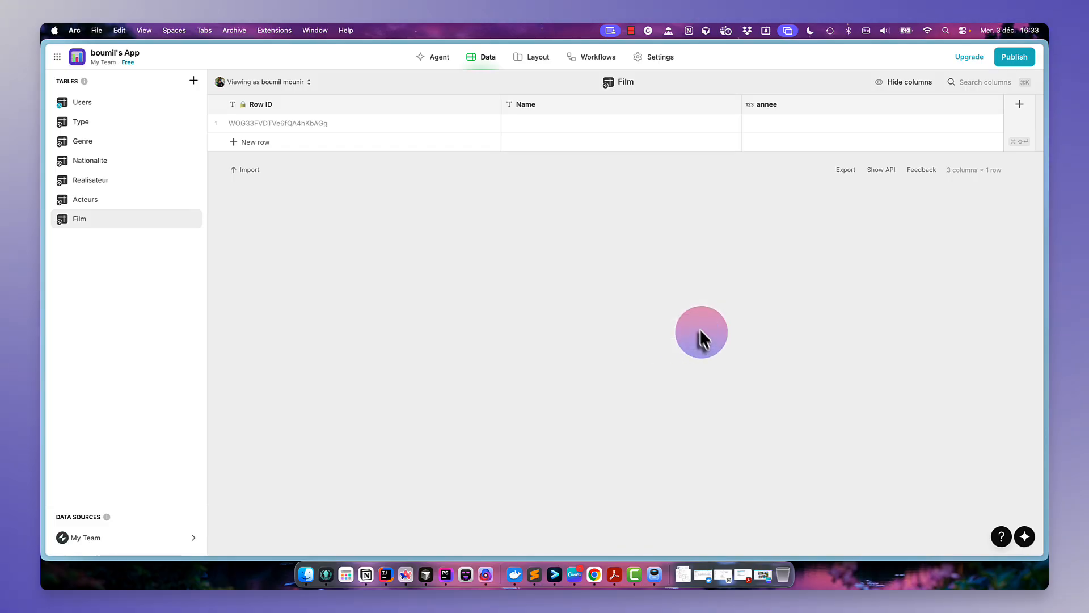
- Enter Matrix as the first film's Name
mouse_move(47, 210)
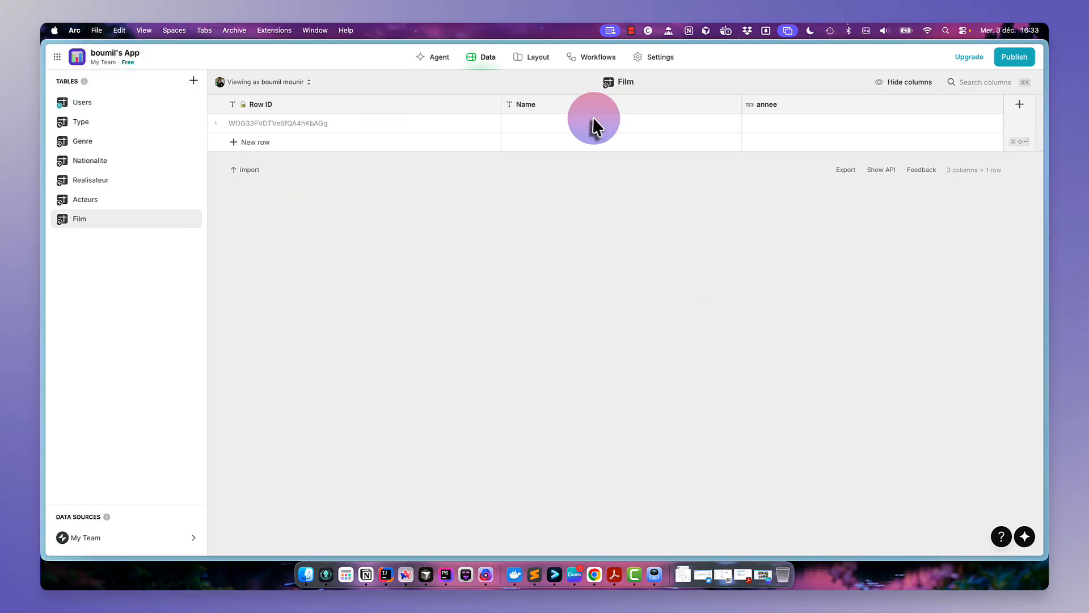
double_click(593, 120)
text(Matrix)
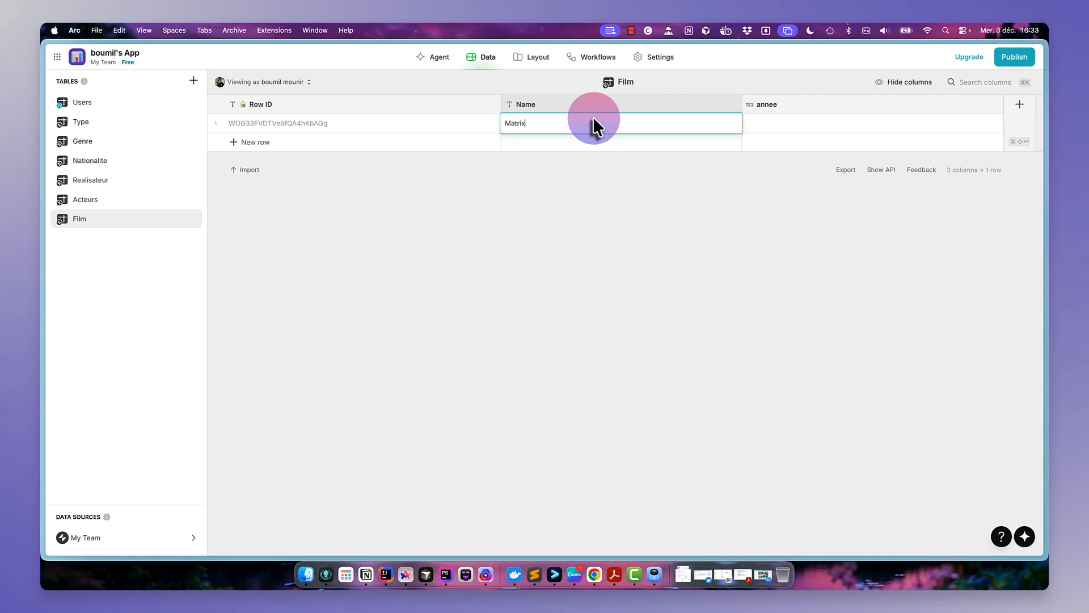
key(Return)
- Check the Matrix film's release year on its Wikipedia page, then return to the Glide app
mouse_move(45, 258)
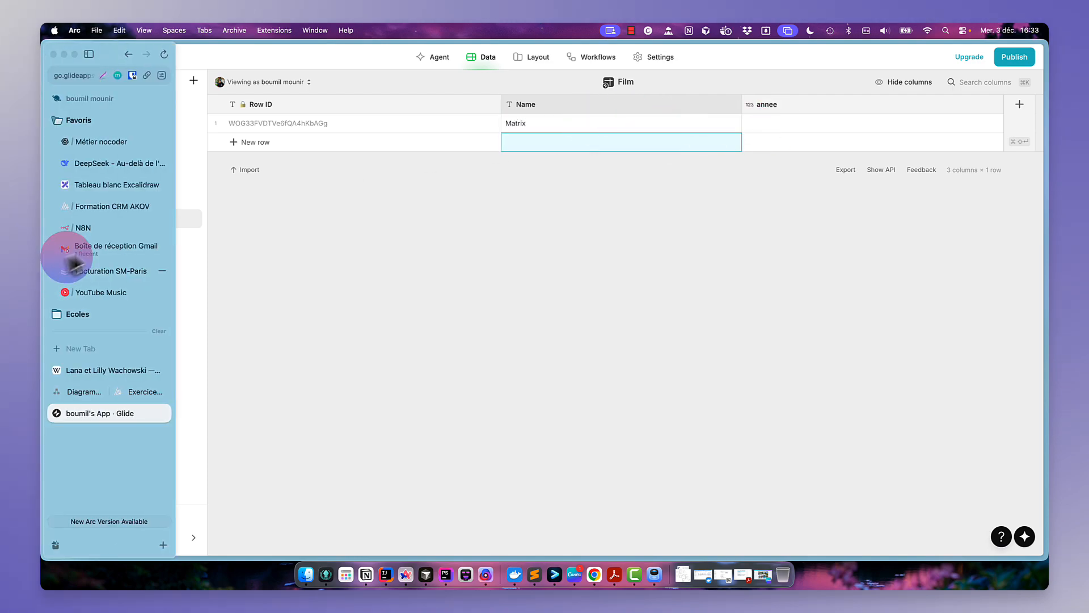
click(105, 368)
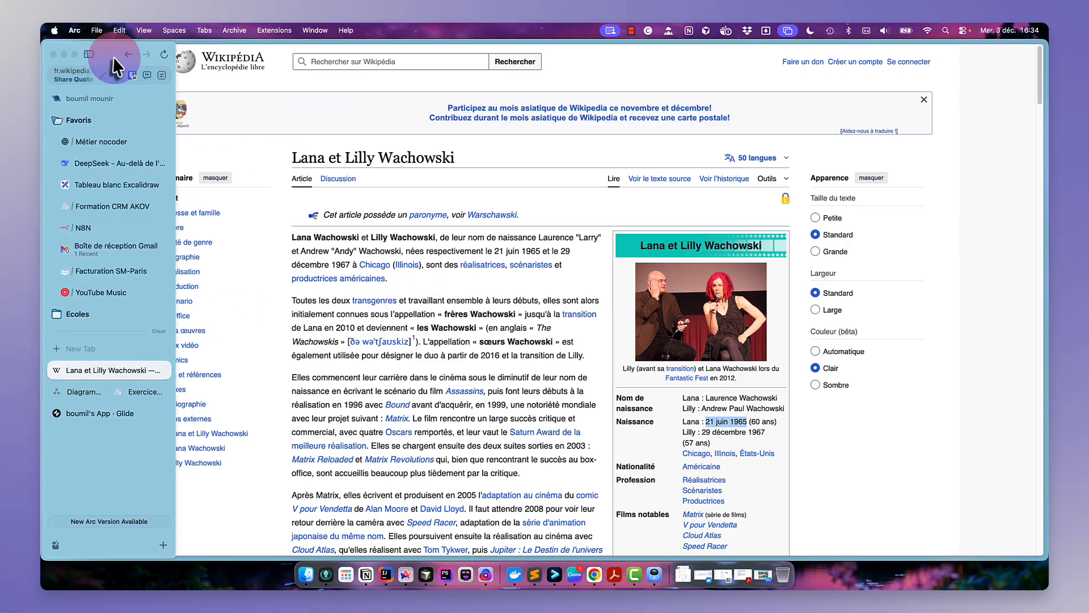
click(128, 55)
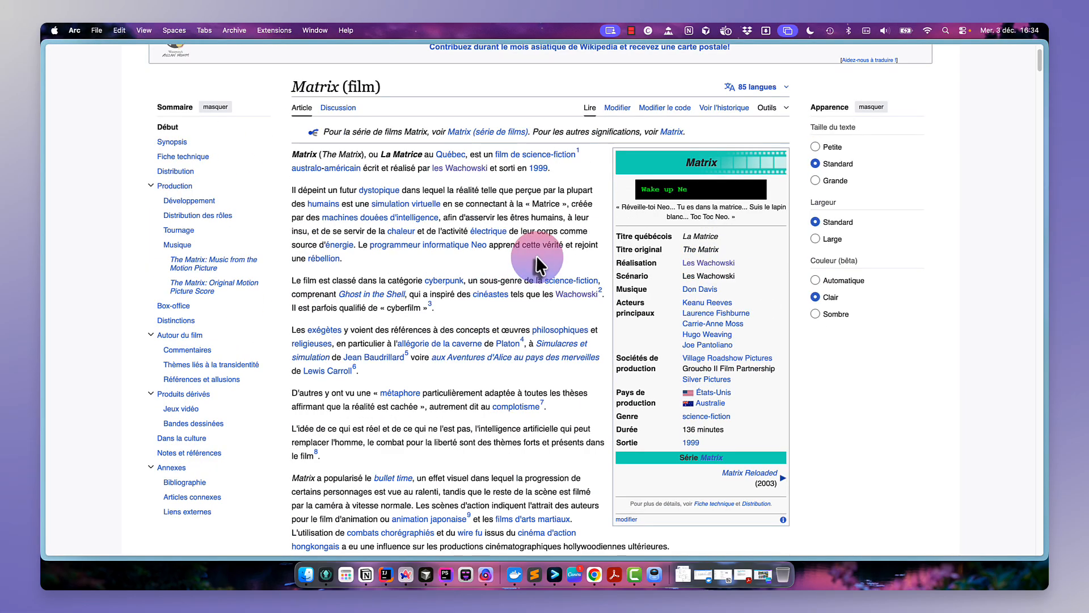
scroll(536, 256, up, 1)
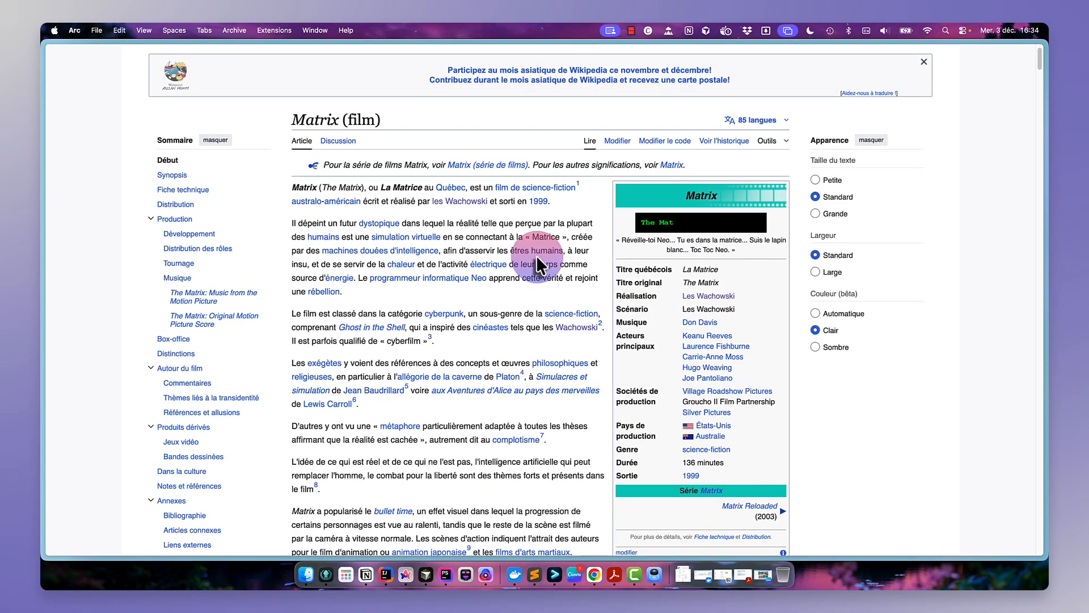
mouse_move(42, 291)
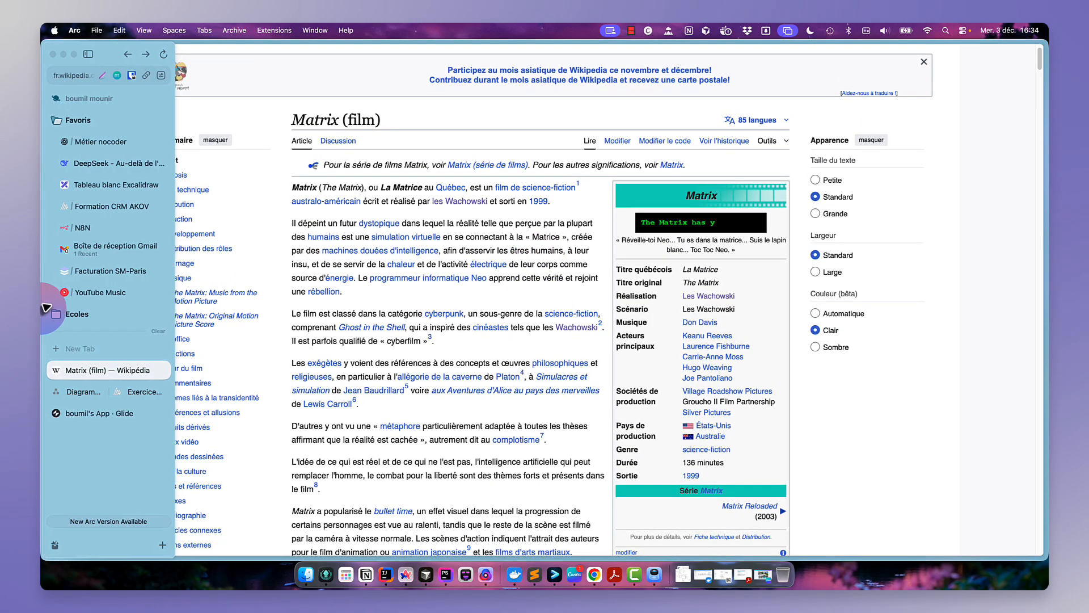
click(89, 413)
- Enter 1999 in the Matrix row's annee cell
click(787, 120)
click(787, 121)
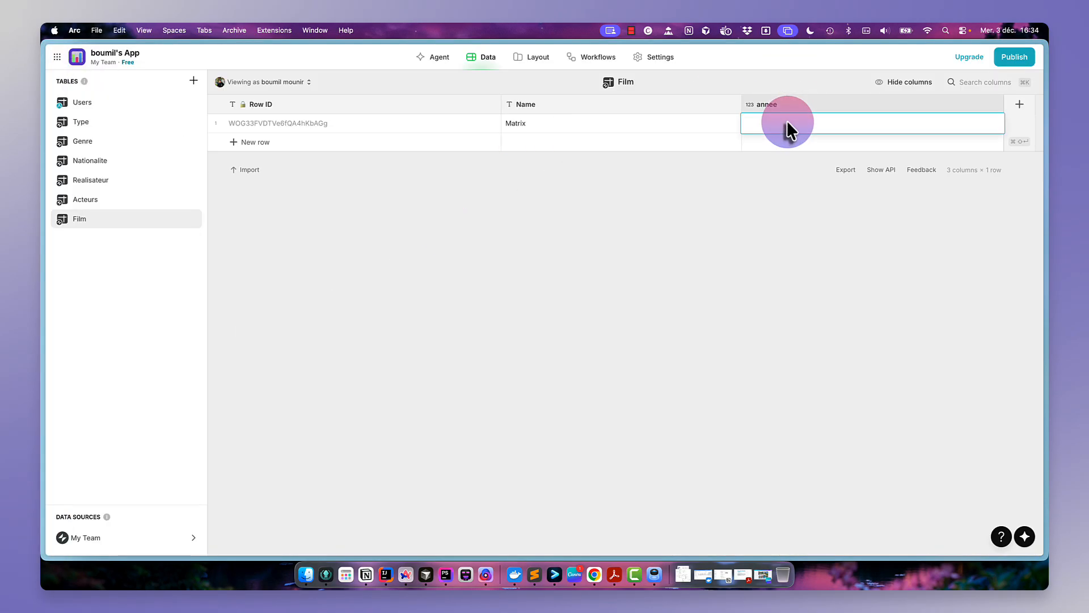
text(1999)
click(825, 173)
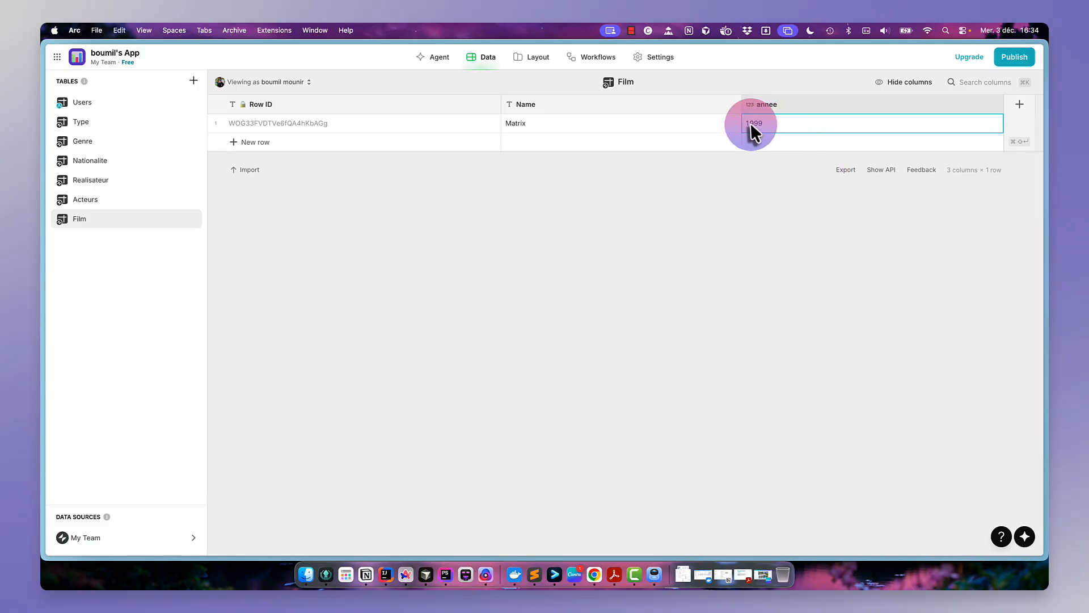
click(779, 128)
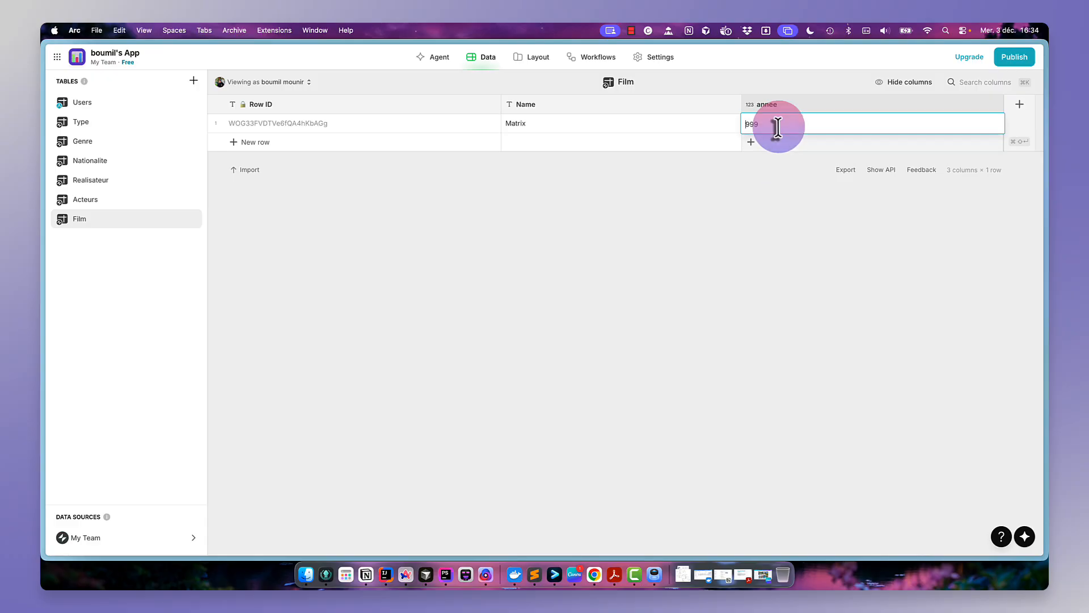
- Edit the annee column to turn off the group separator
click(819, 111)
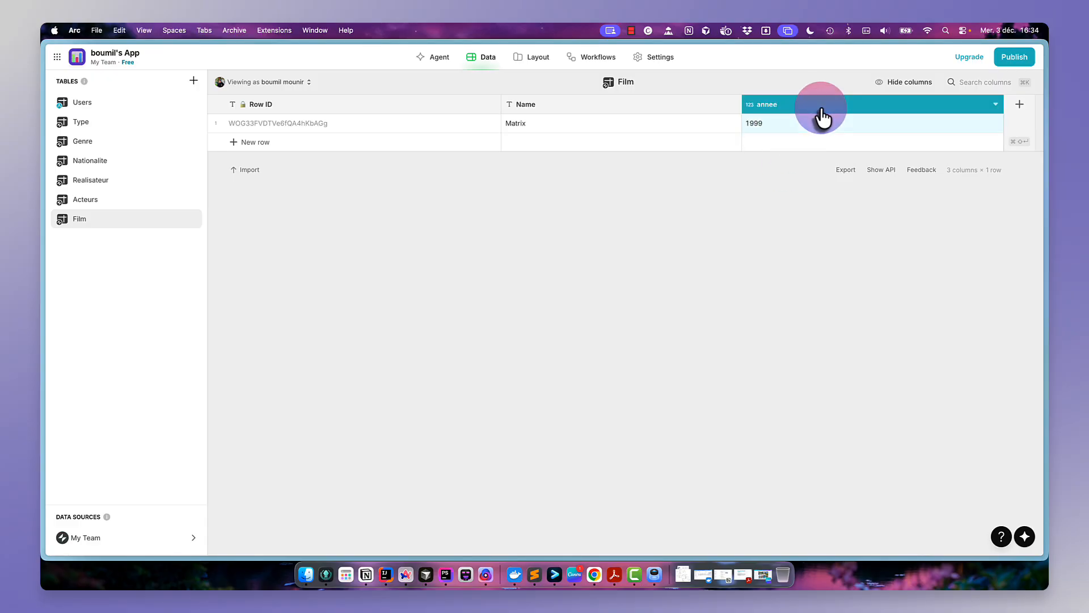
click(995, 104)
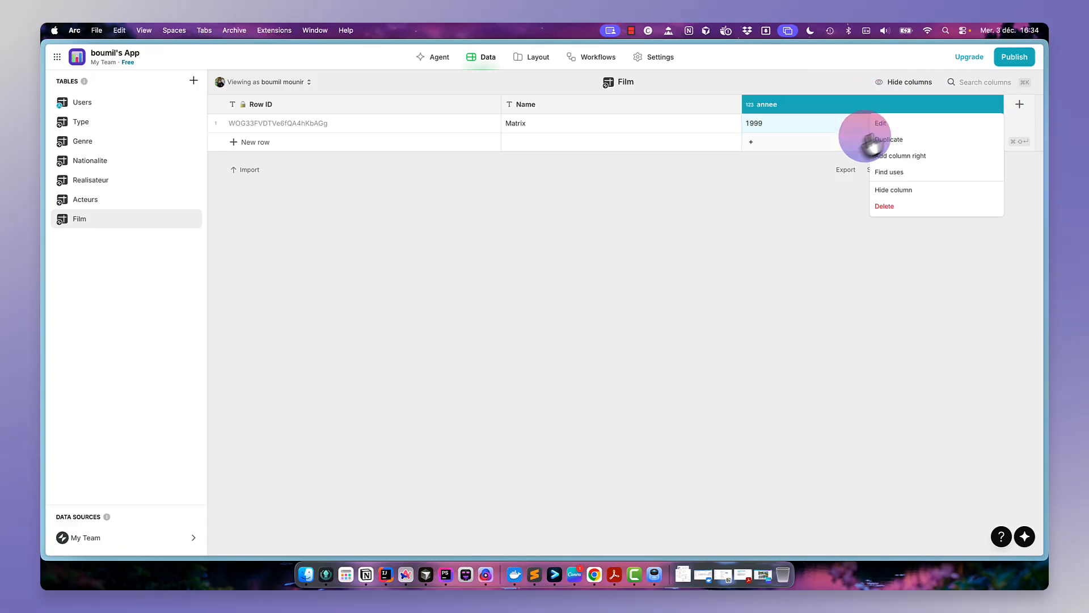
click(889, 138)
click(606, 265)
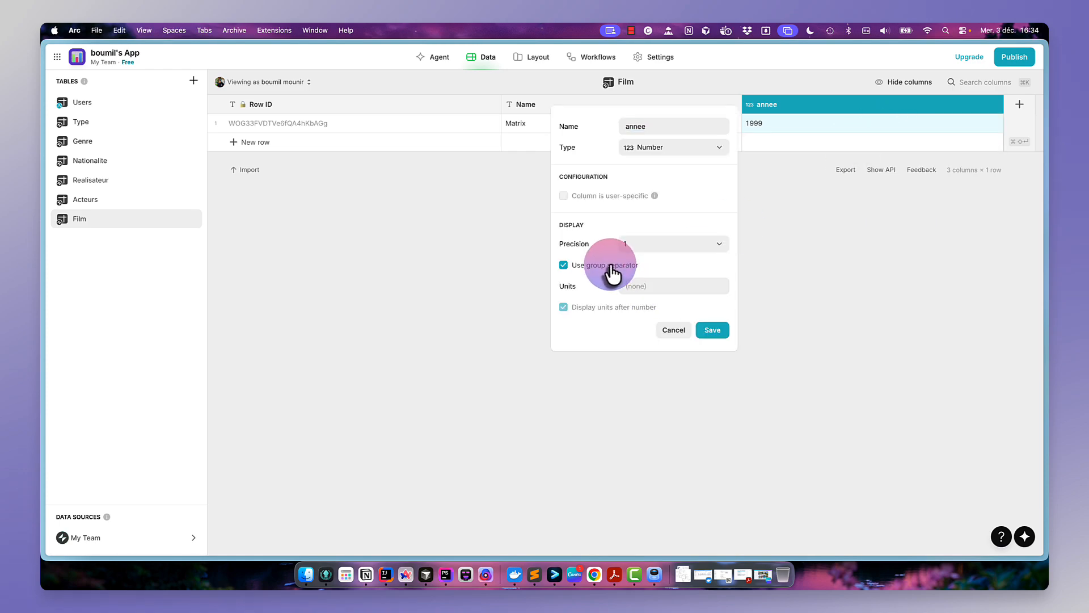
click(711, 333)
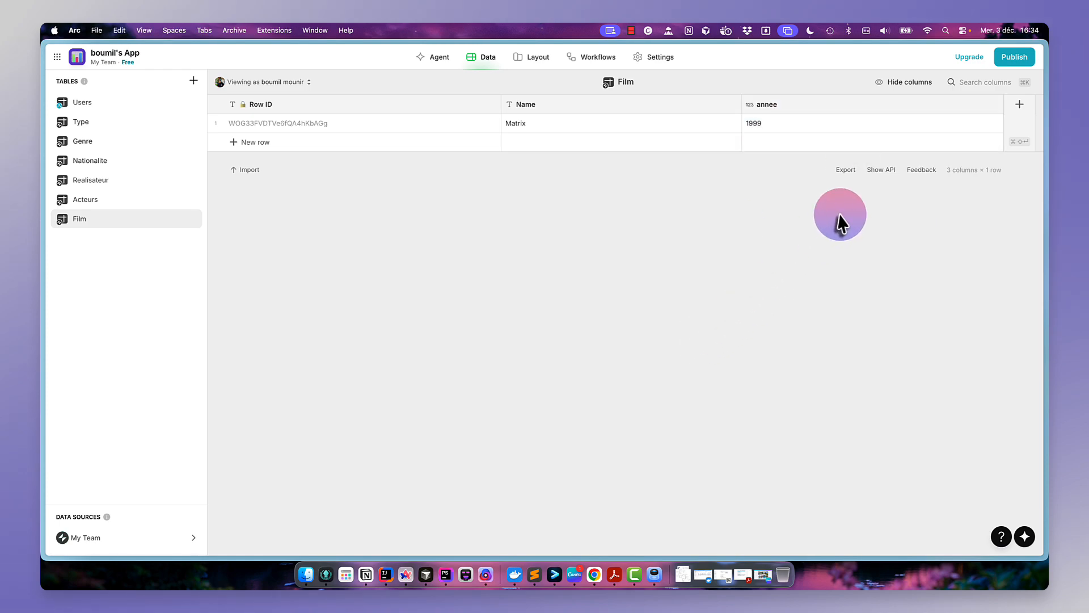
- Add a Number column named duree with precision 1 and no group separator
click(1020, 106)
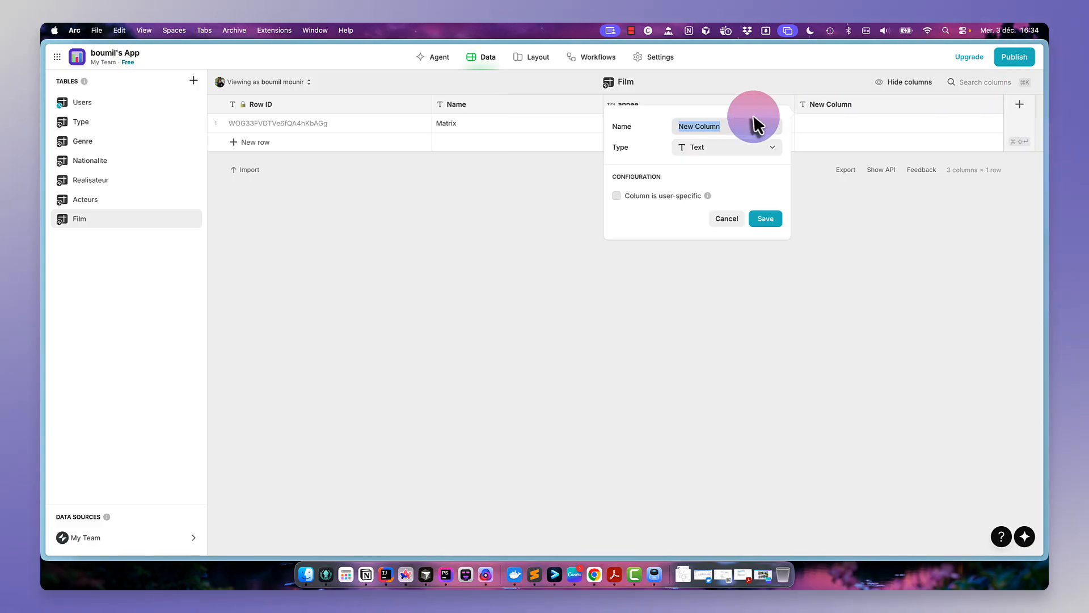
text(duree)
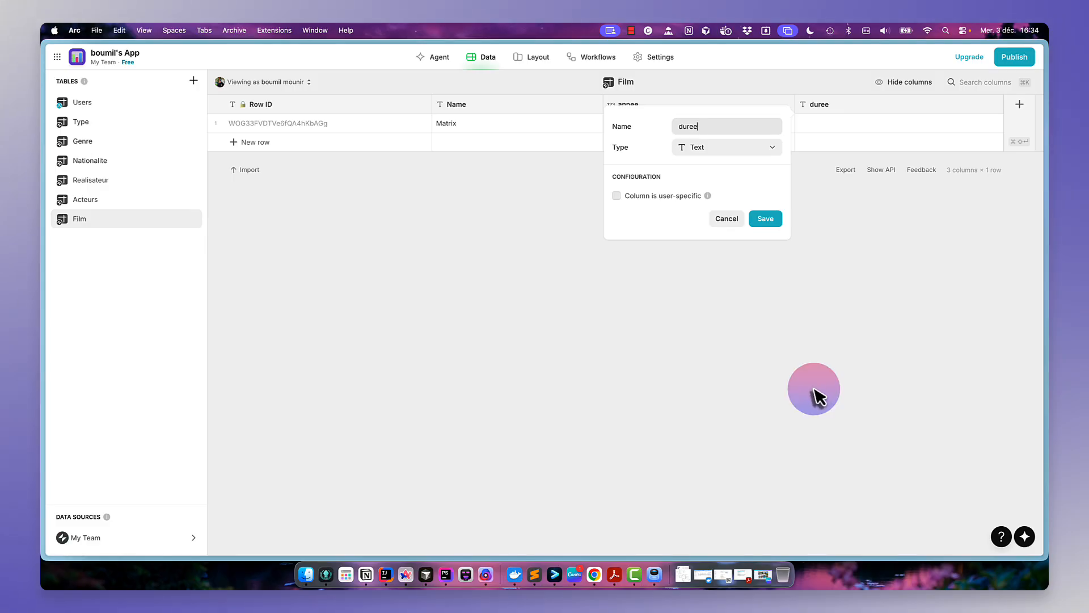
click(732, 151)
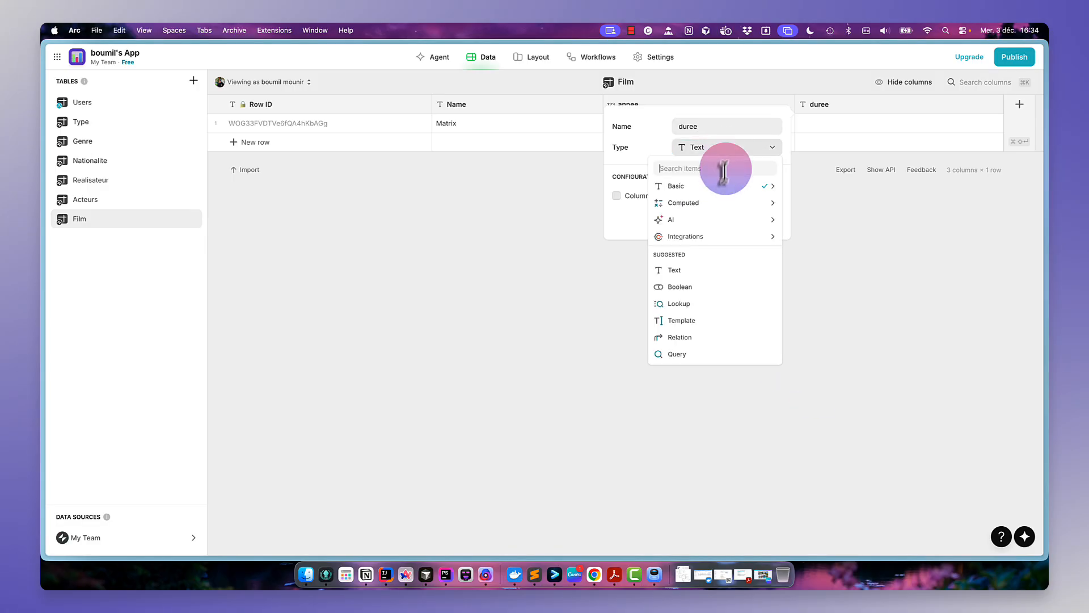
mouse_move(724, 187)
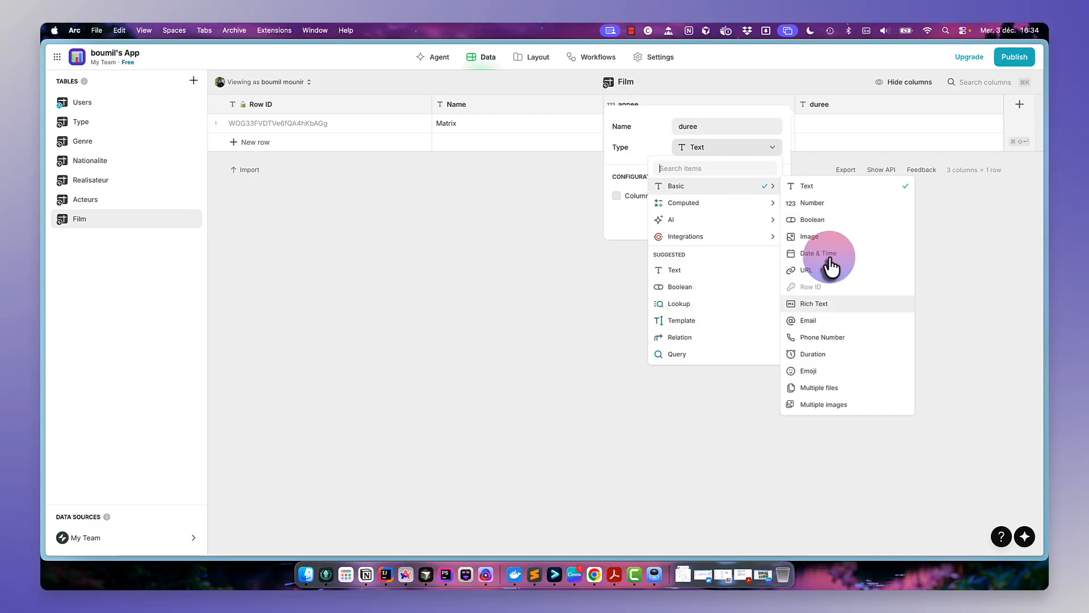
click(834, 204)
click(685, 245)
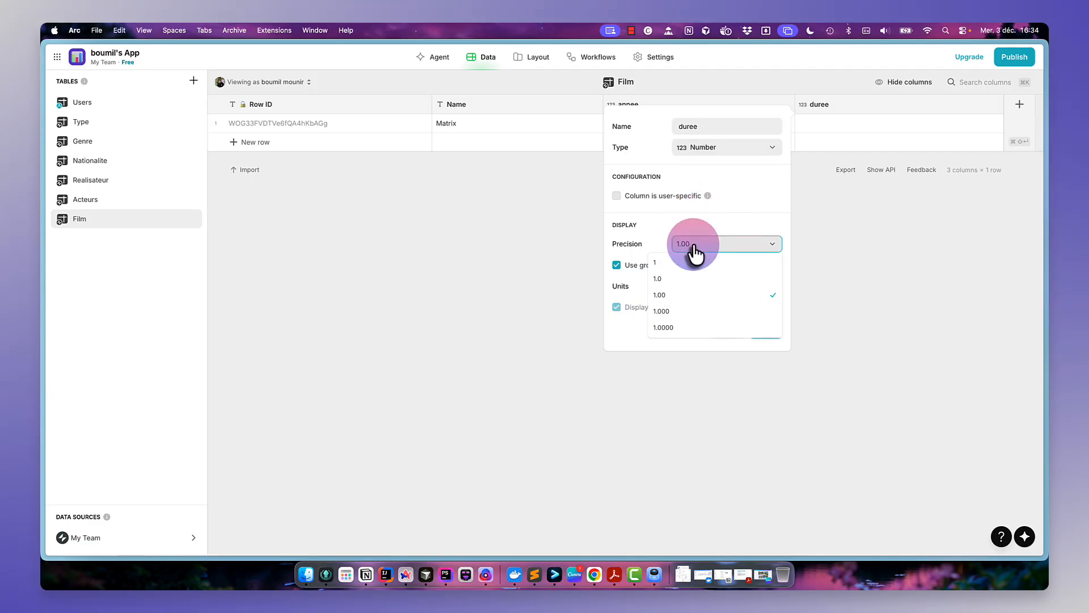
click(673, 271)
click(647, 274)
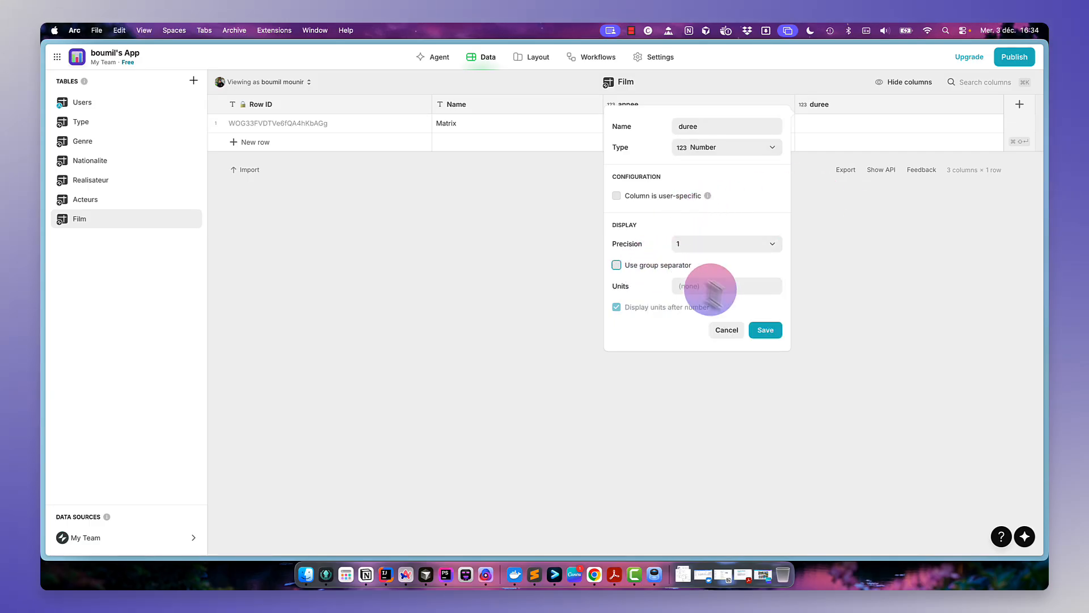
click(763, 331)
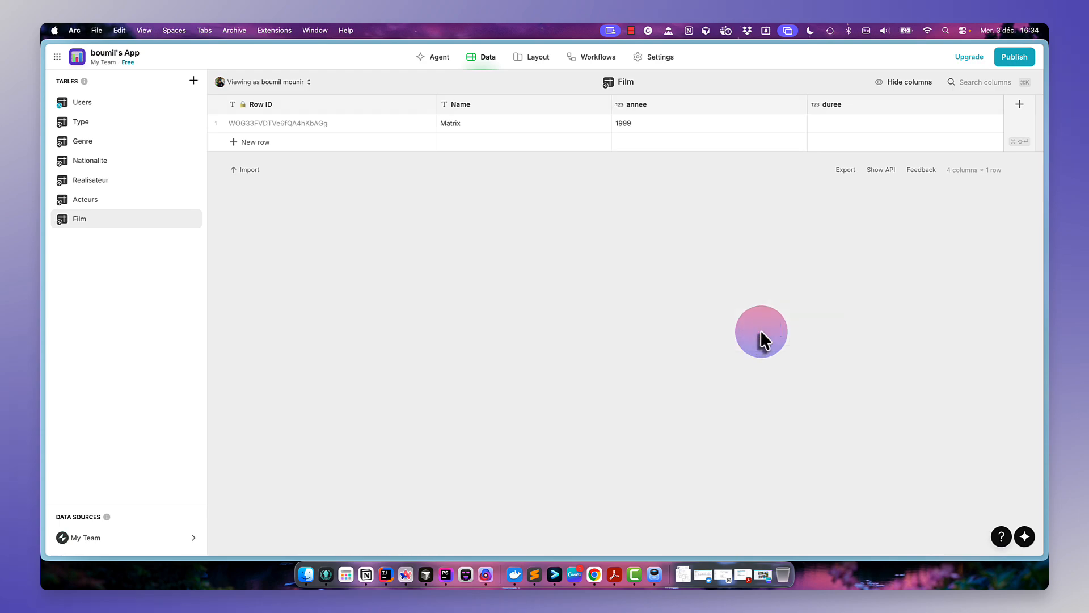
- Enter 90 in the Matrix row's duree cell
click(895, 125)
click(896, 125)
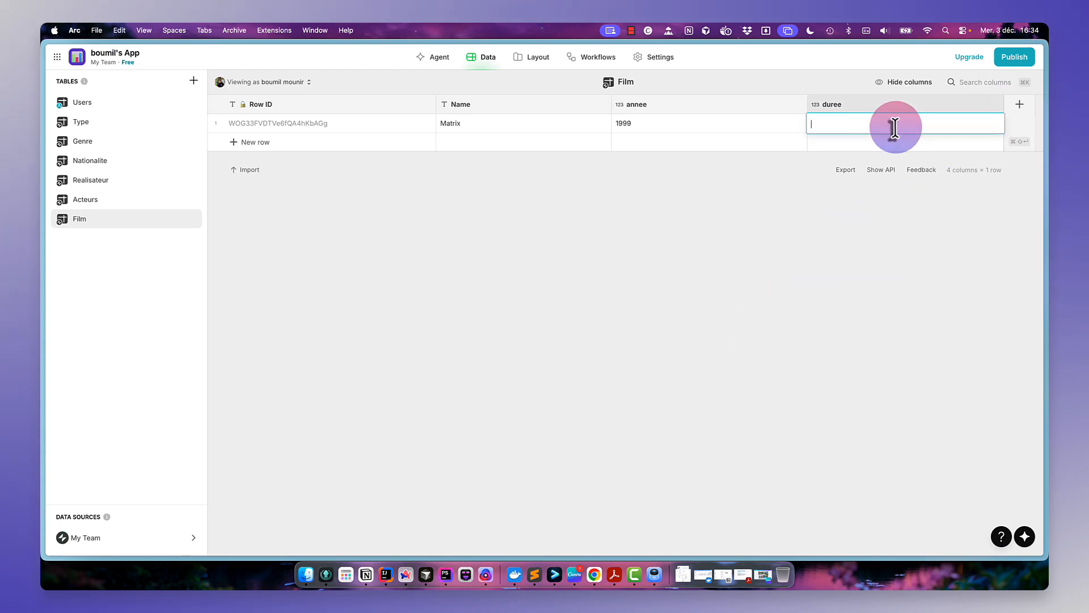
text(90)
key(Return)
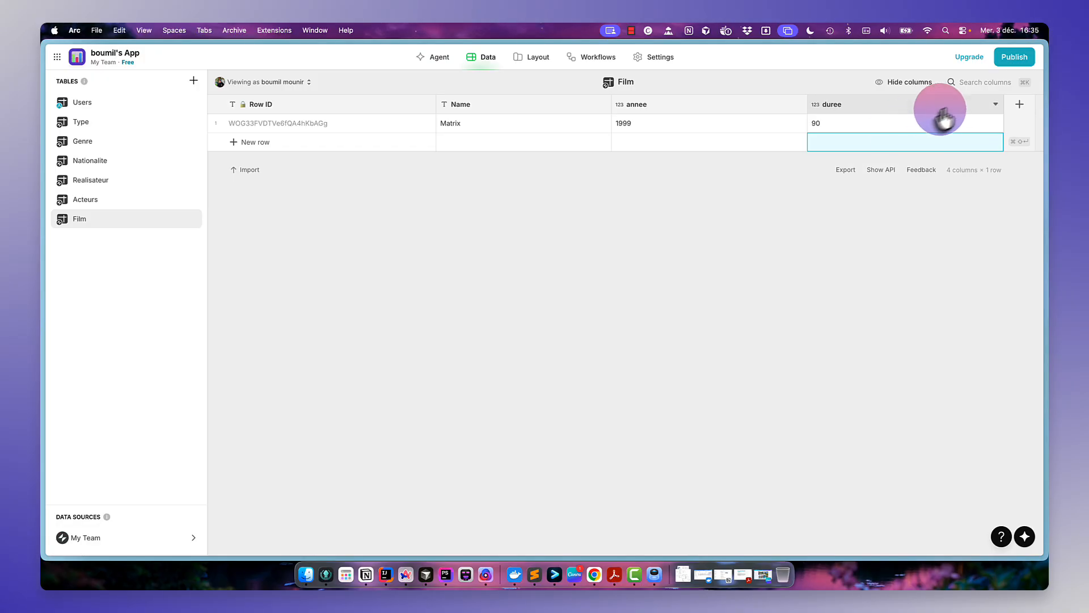
click(1019, 104)
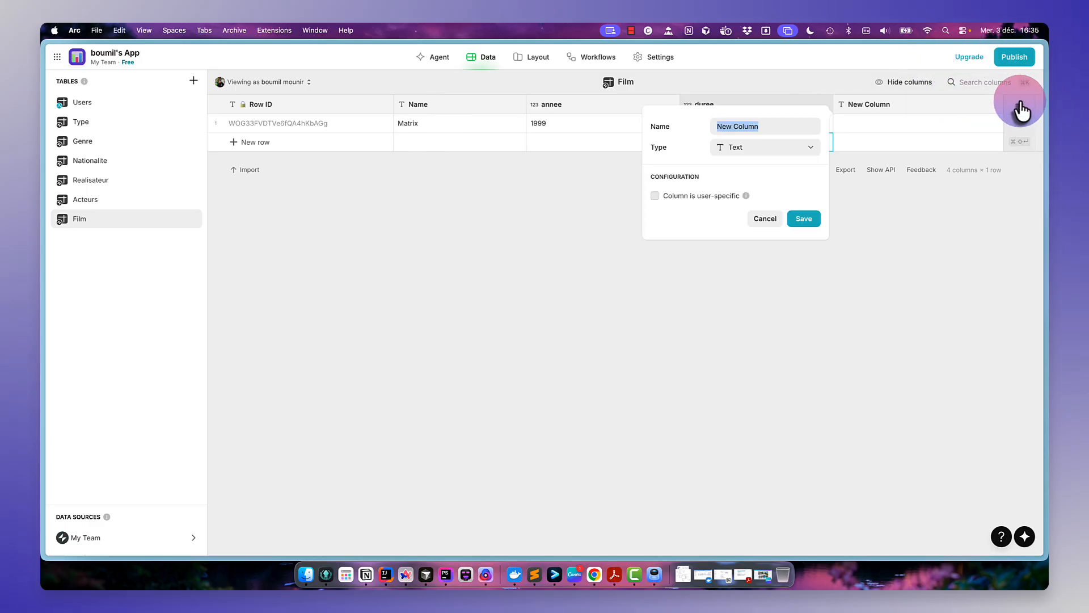
text(Id)
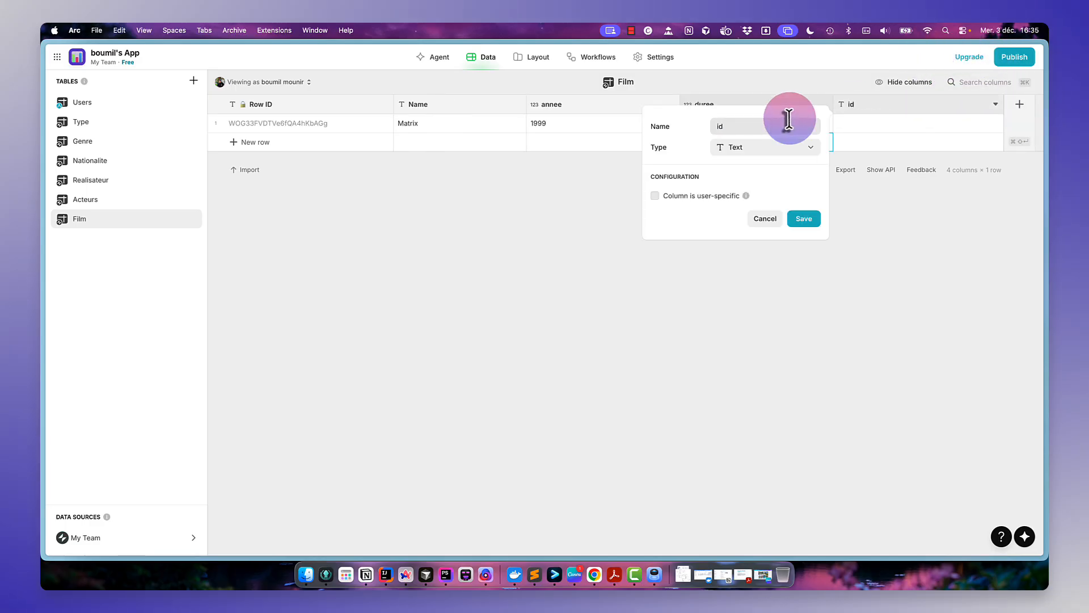
key(BackSpace)
key(BackSpace)
text(Id genre)
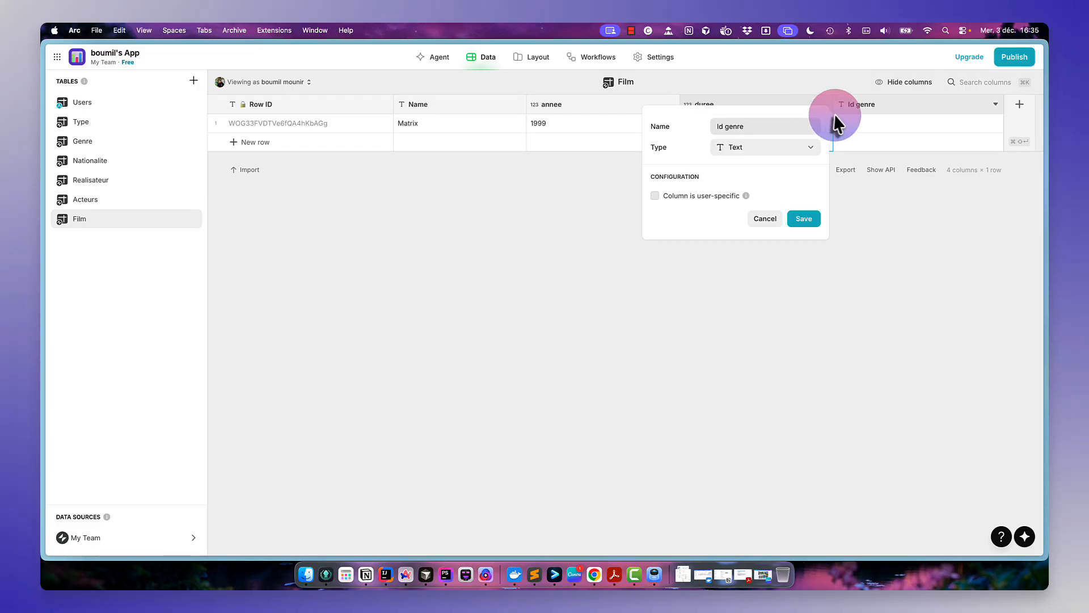
click(773, 219)
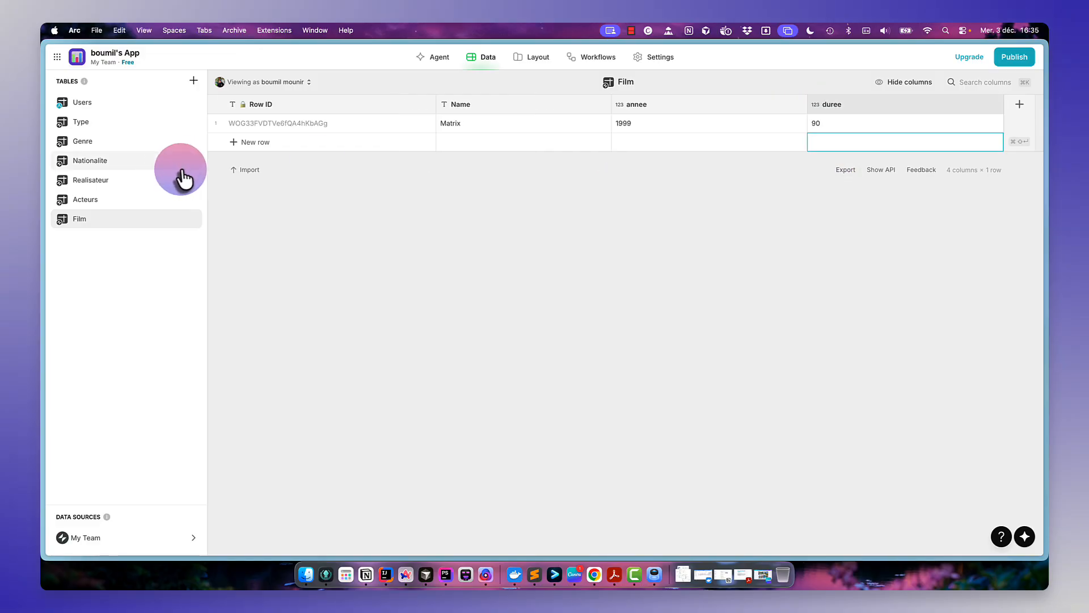
- Add a text column named Id genre to the Film table
click(1019, 103)
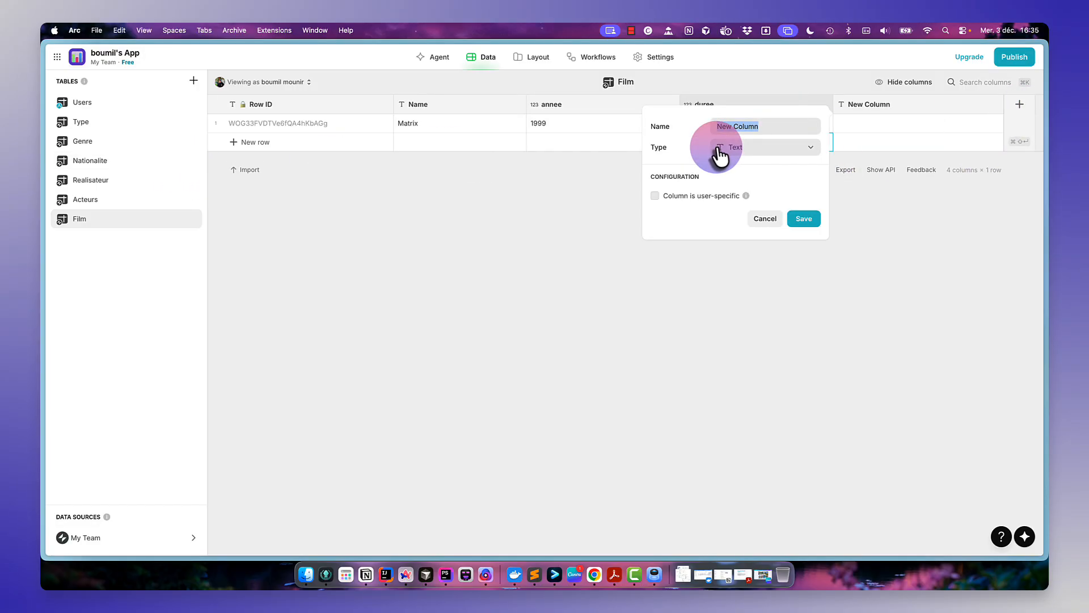
text(Id genre)
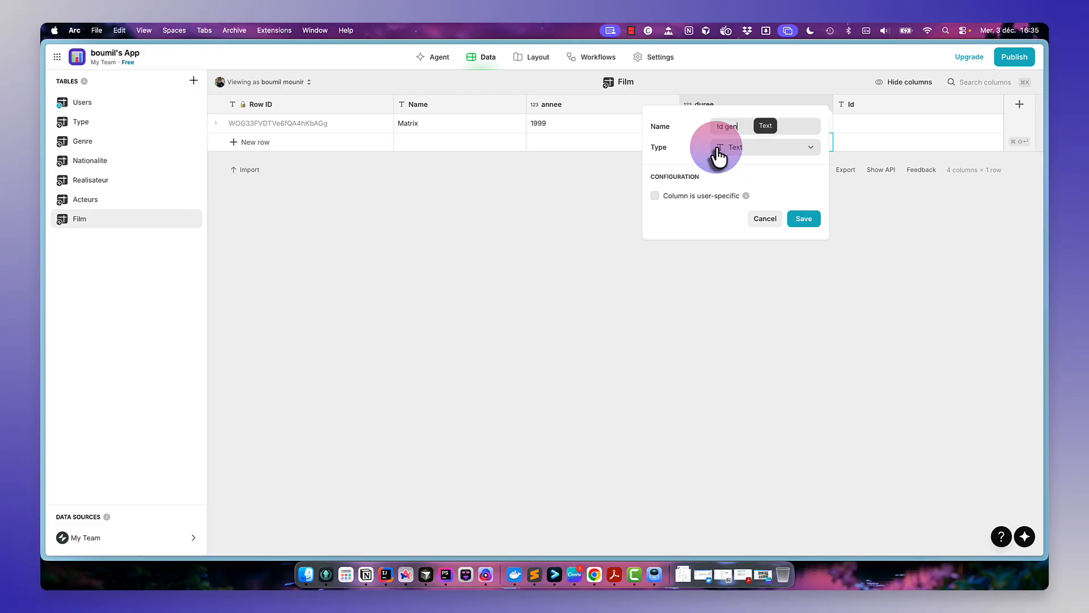
click(804, 219)
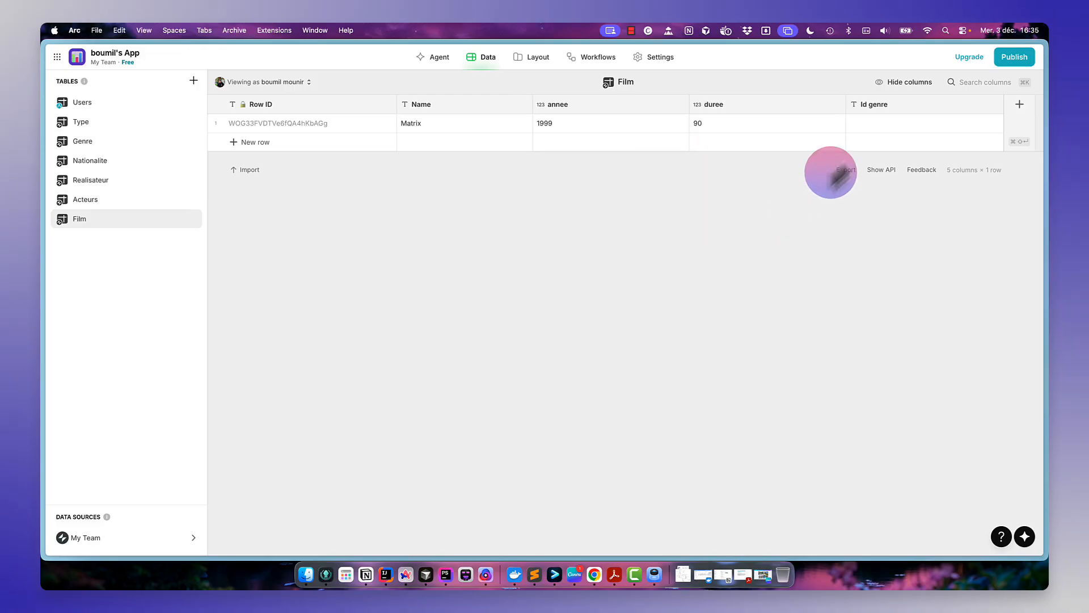
- Copy the SF genre's Row ID and paste it into the Matrix row's Id genre cell
click(132, 142)
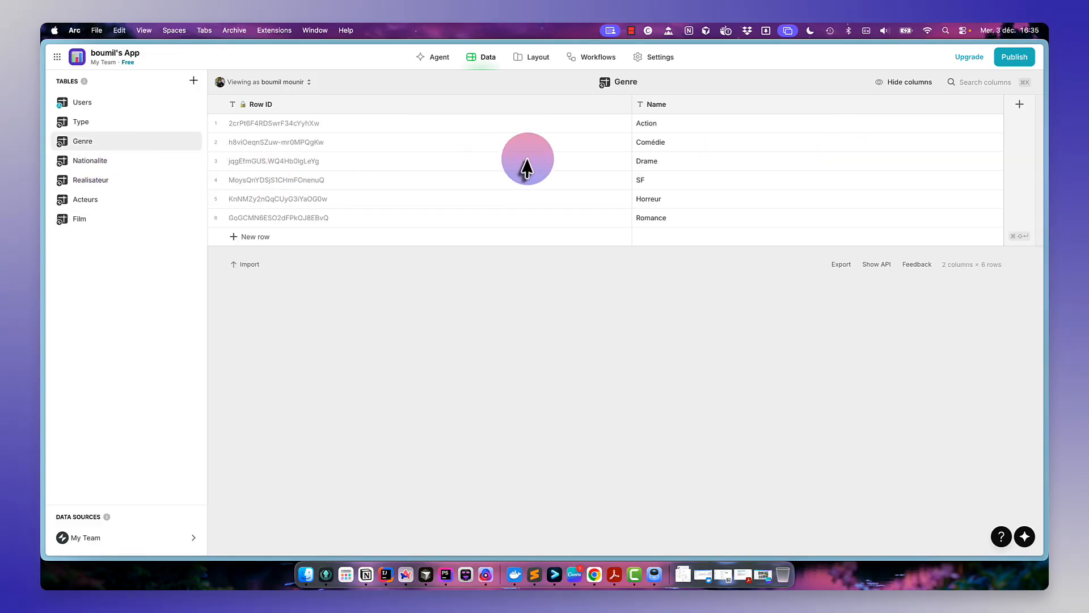
click(330, 163)
click(331, 180)
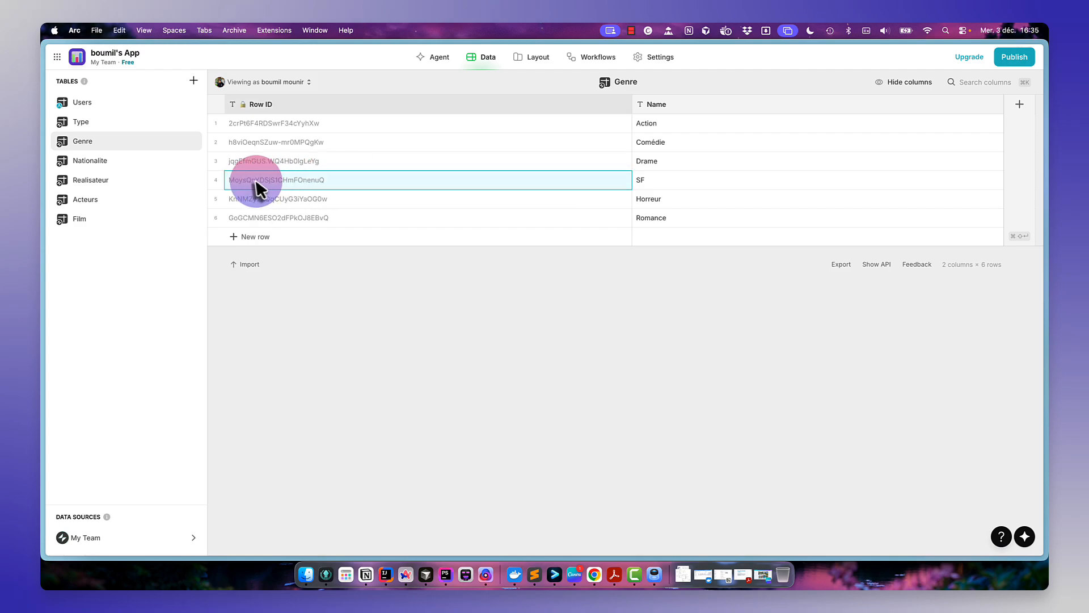
click(112, 201)
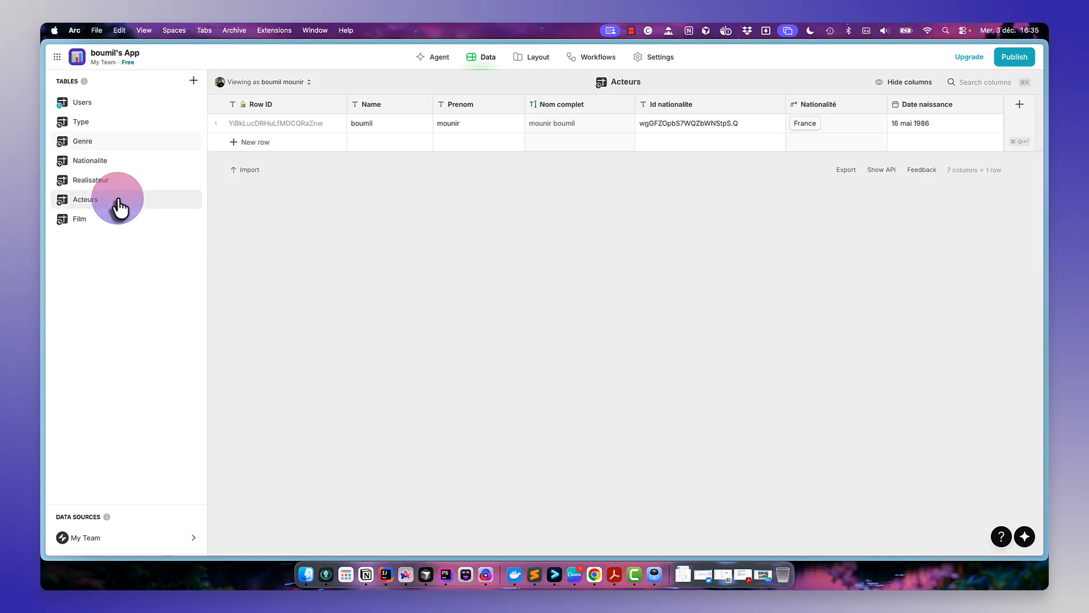
click(137, 220)
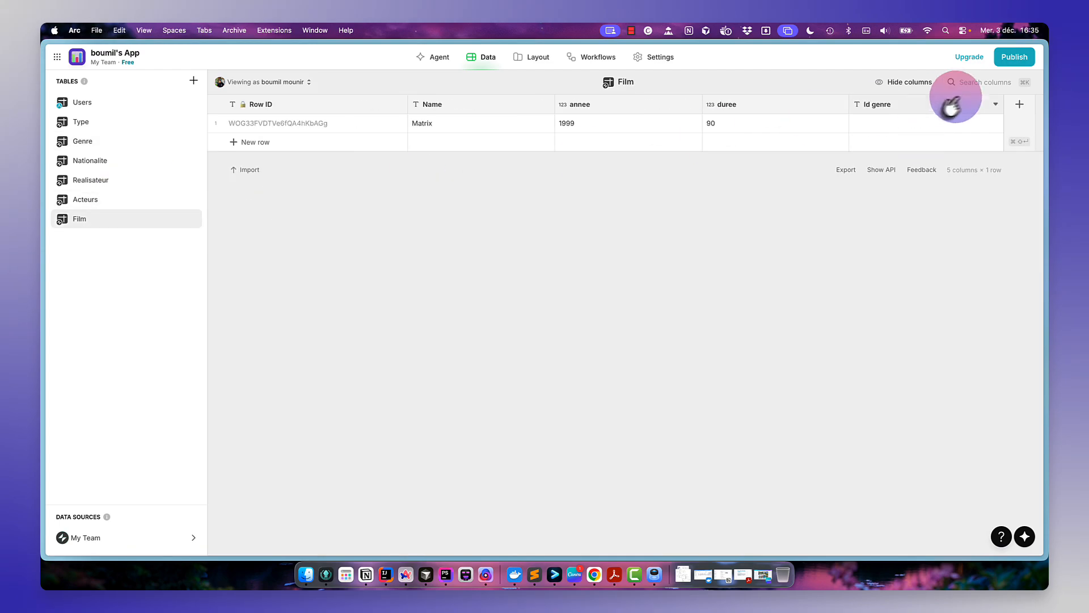
click(919, 128)
text(MoysQnYDSjS1CHmFOnenuQ)
key(Return)
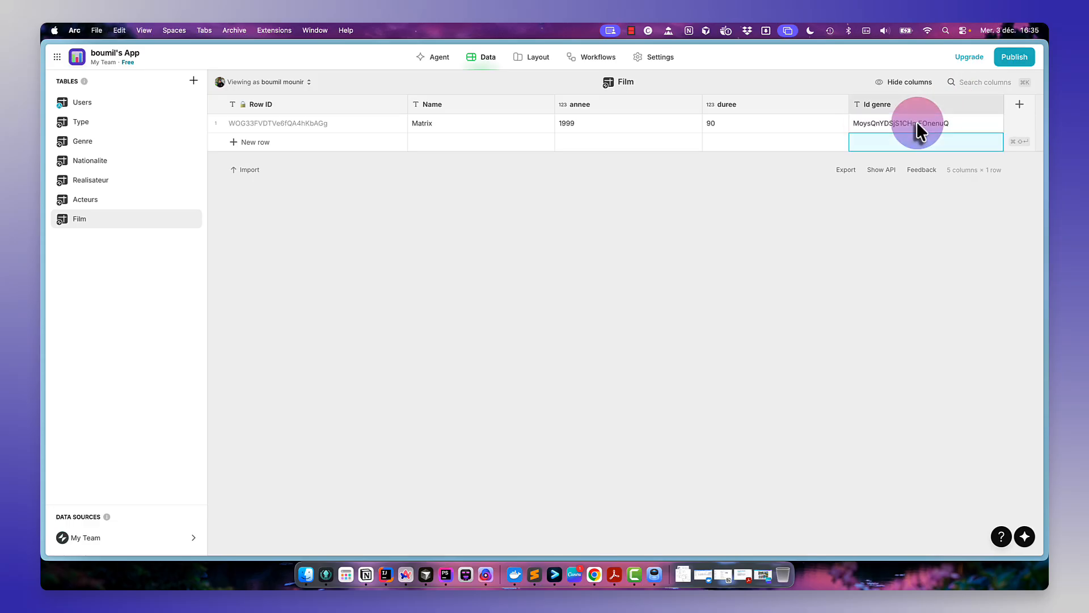
- Add a Relation column named Genre linking Id genre to the Genre table's Row ID
click(1018, 107)
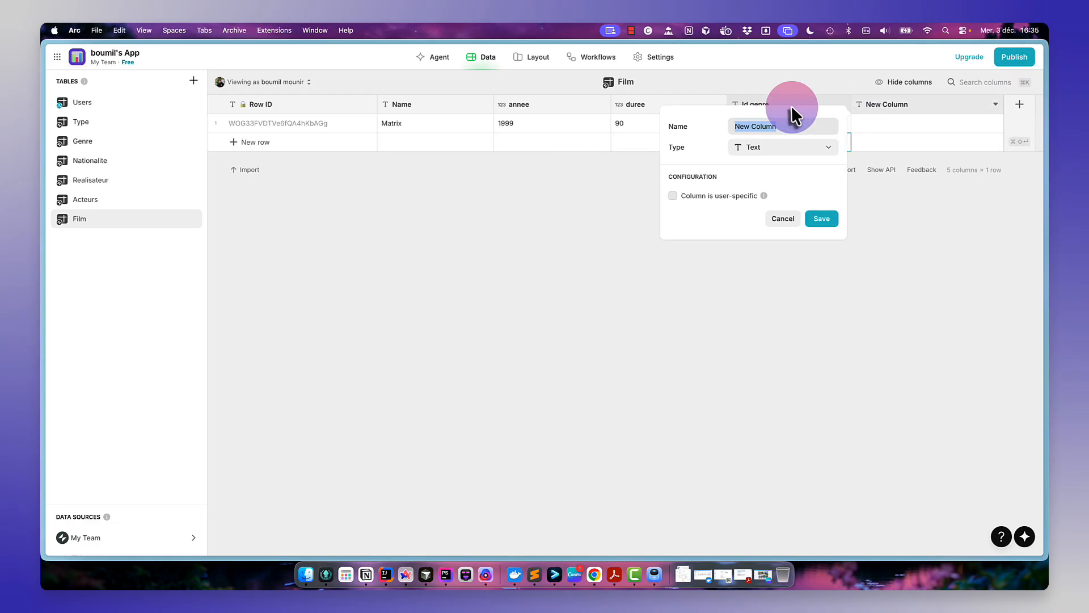
text(Genre)
click(769, 147)
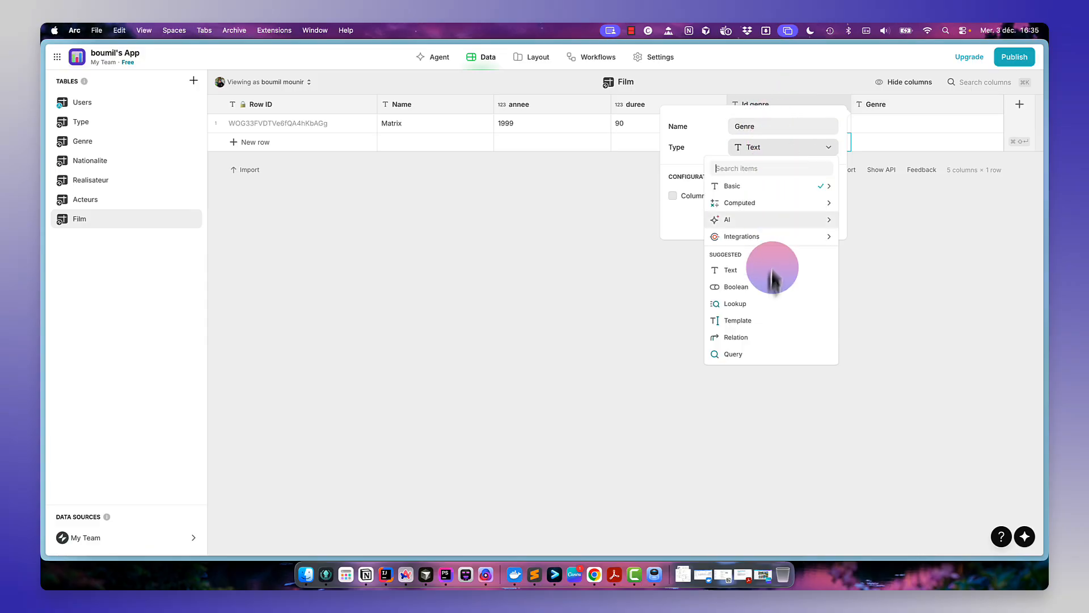
click(766, 339)
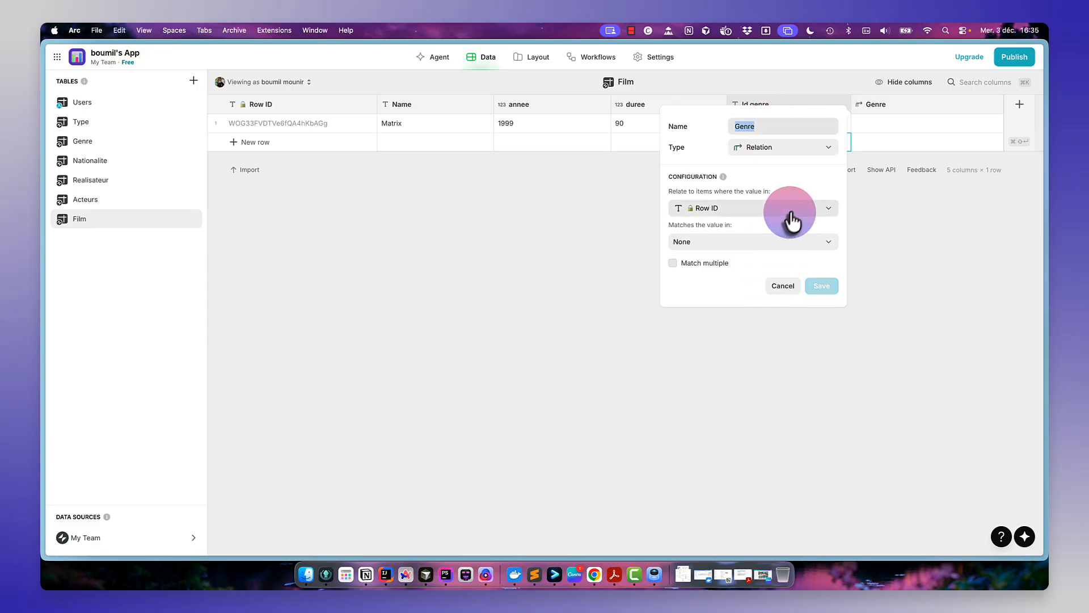
click(791, 215)
click(751, 296)
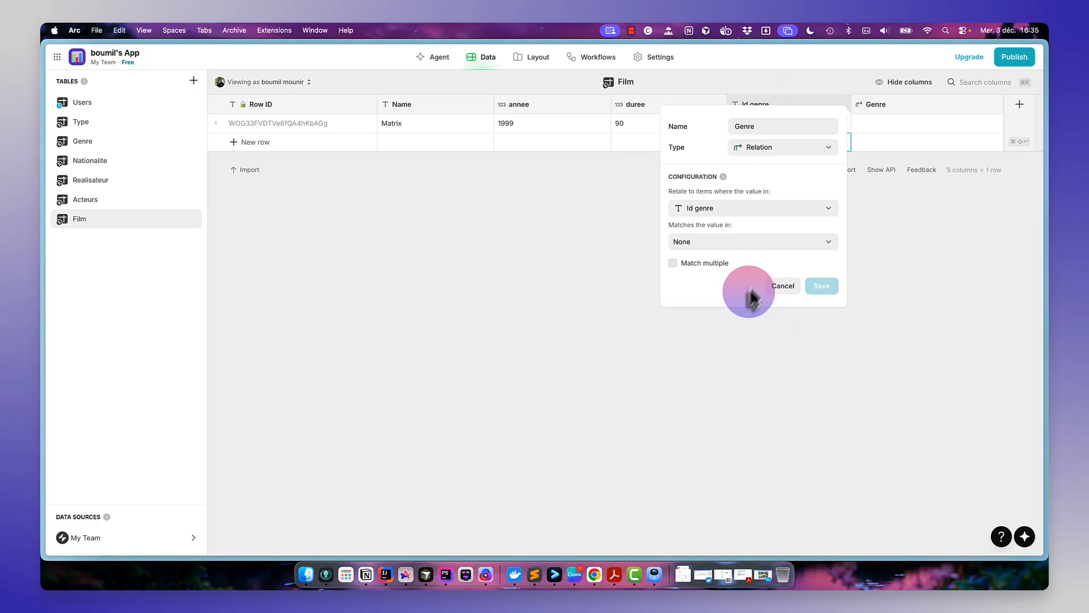
click(782, 246)
mouse_move(743, 384)
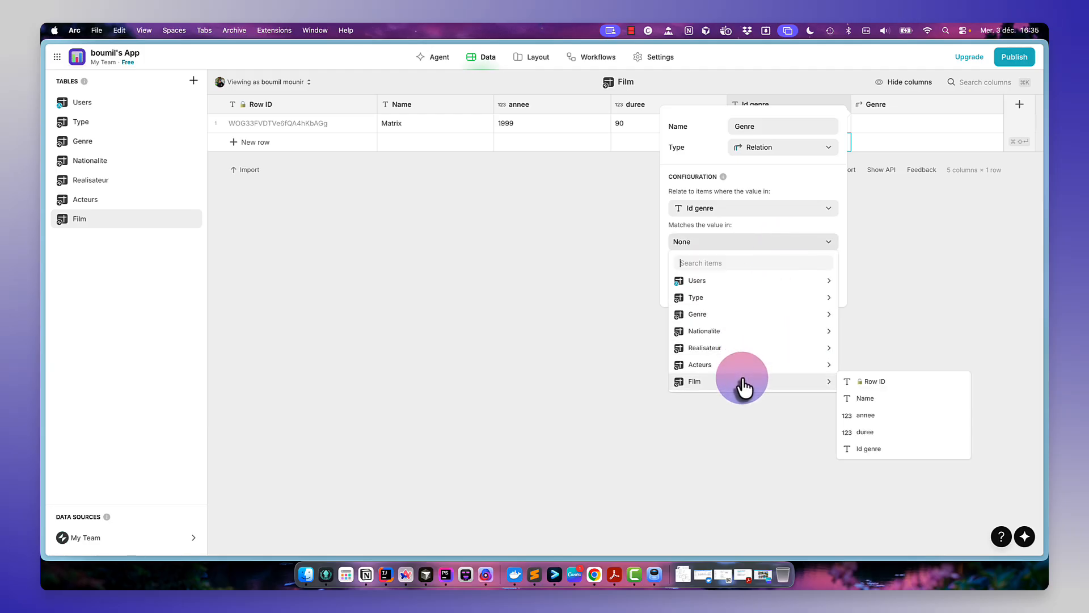
mouse_move(753, 316)
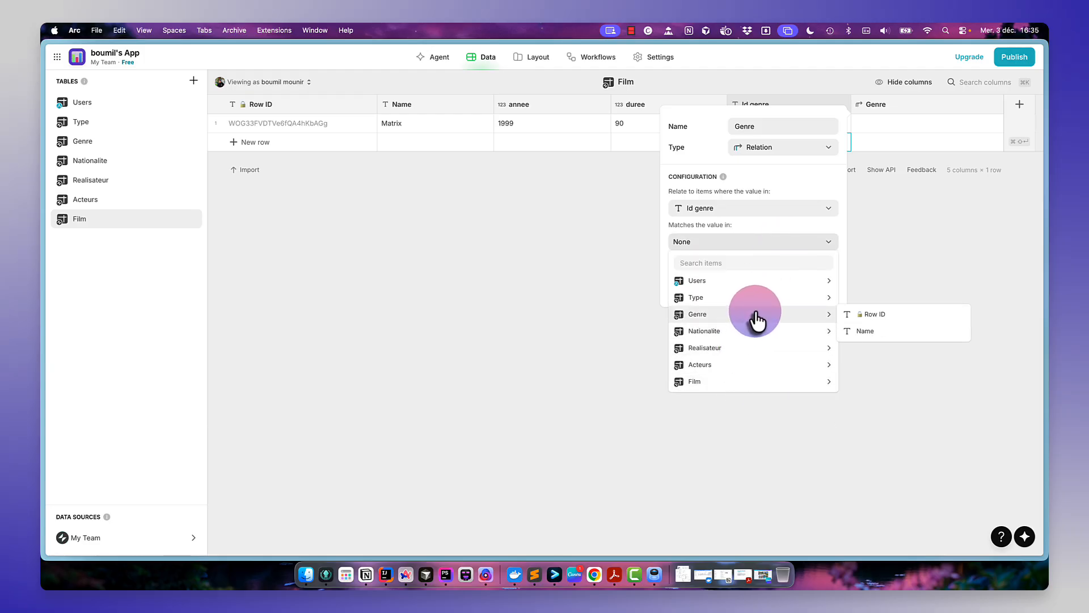
click(871, 314)
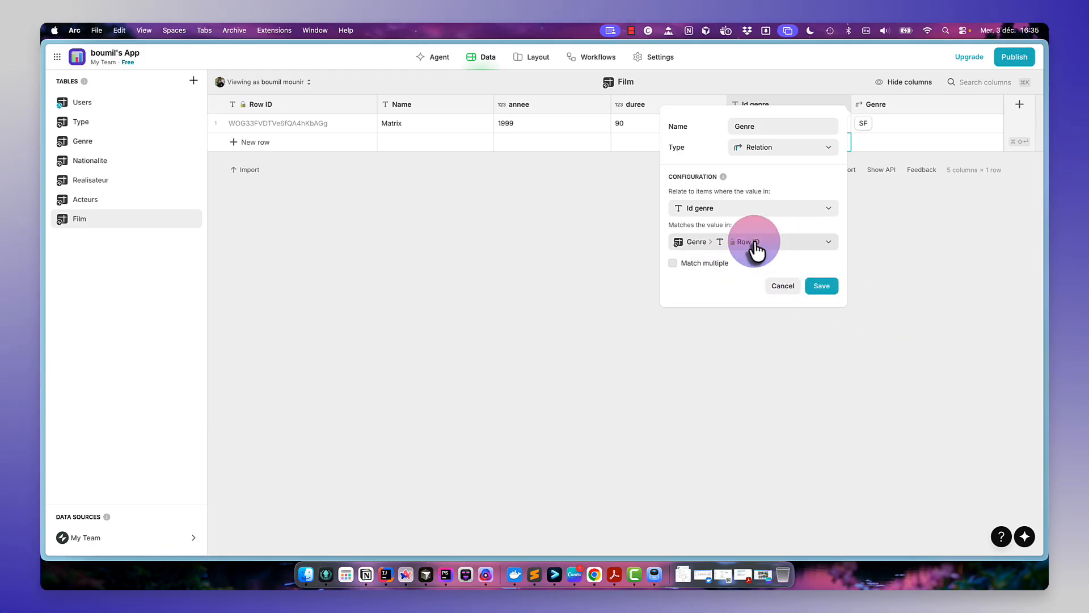
click(813, 287)
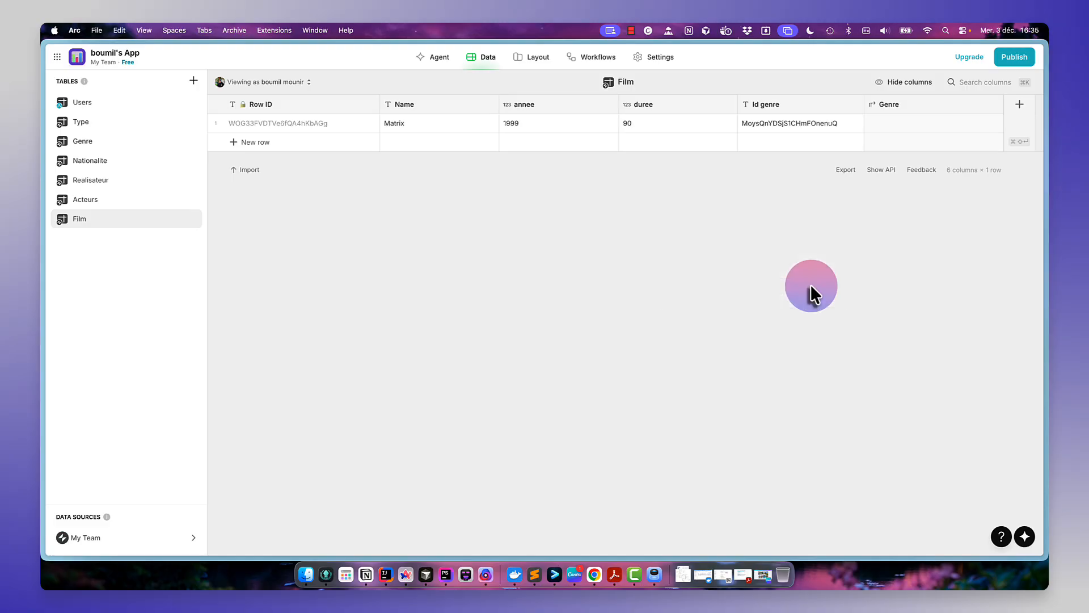
- Switch to the database diagram and examine the Films table's id_genre and id_realisateur fields
drag(1046, 136, 523, 80)
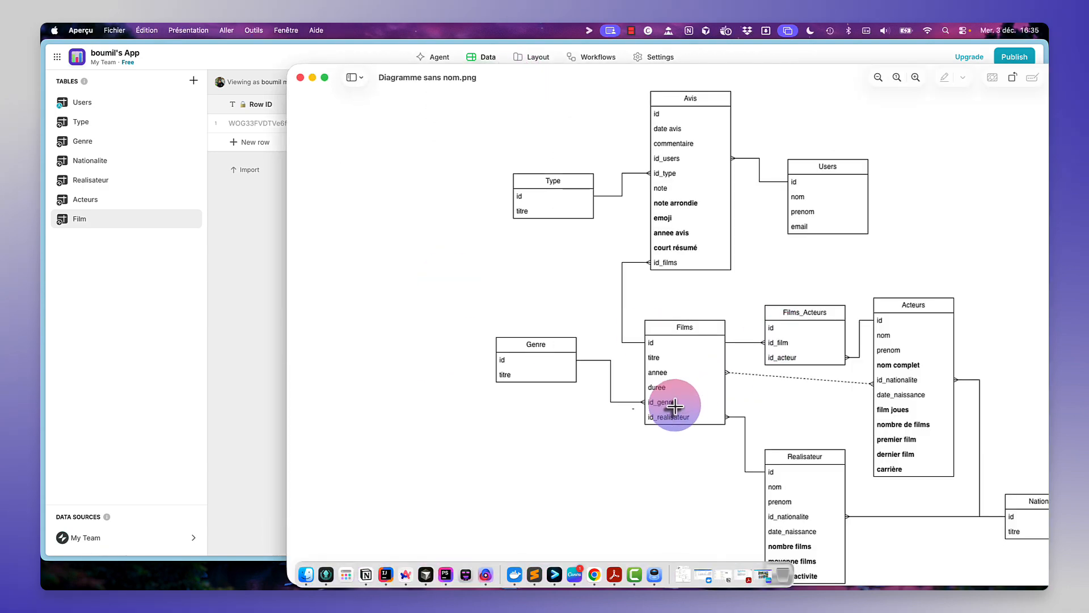
drag(645, 398, 679, 409)
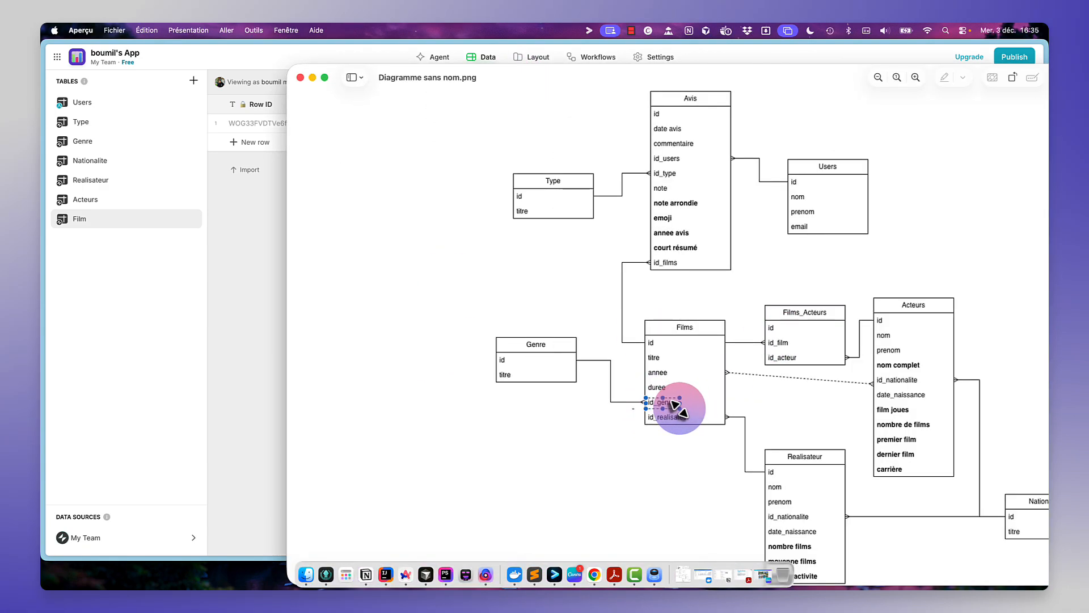
click(696, 421)
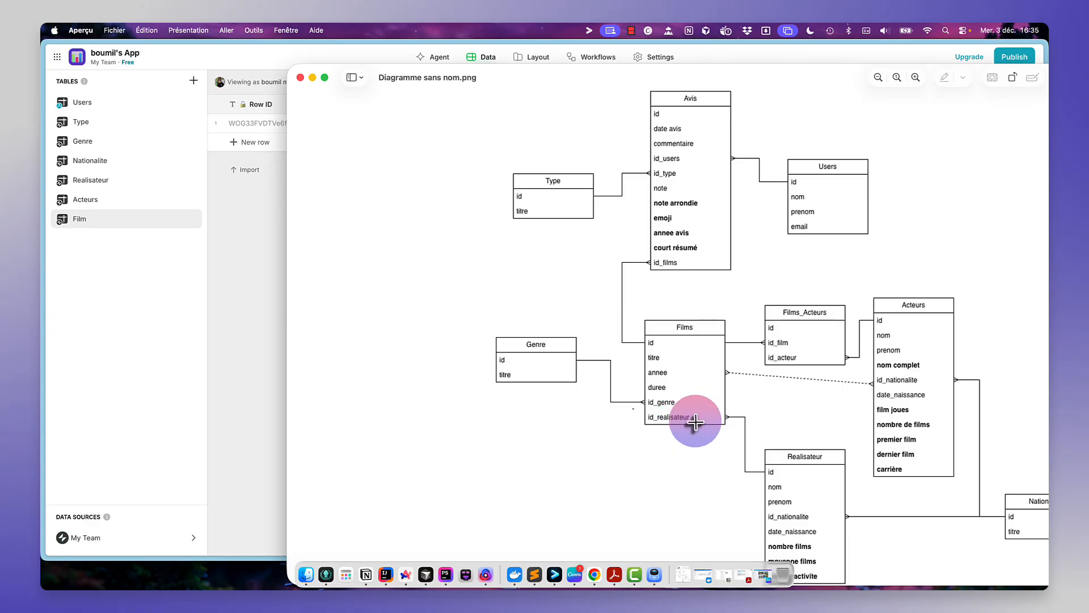
drag(702, 413, 637, 423)
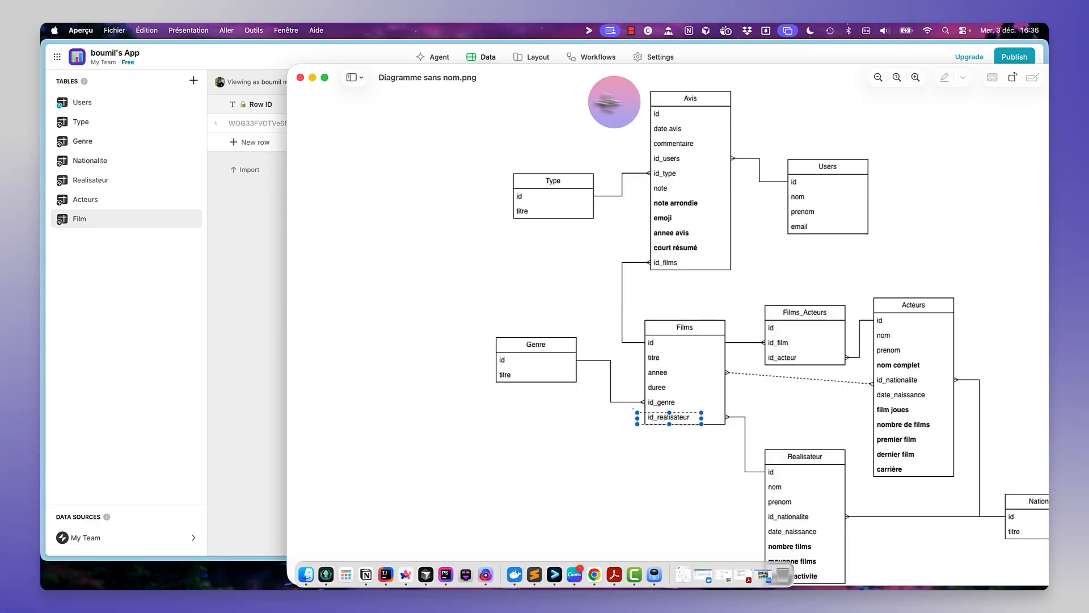
drag(562, 73, 1049, 49)
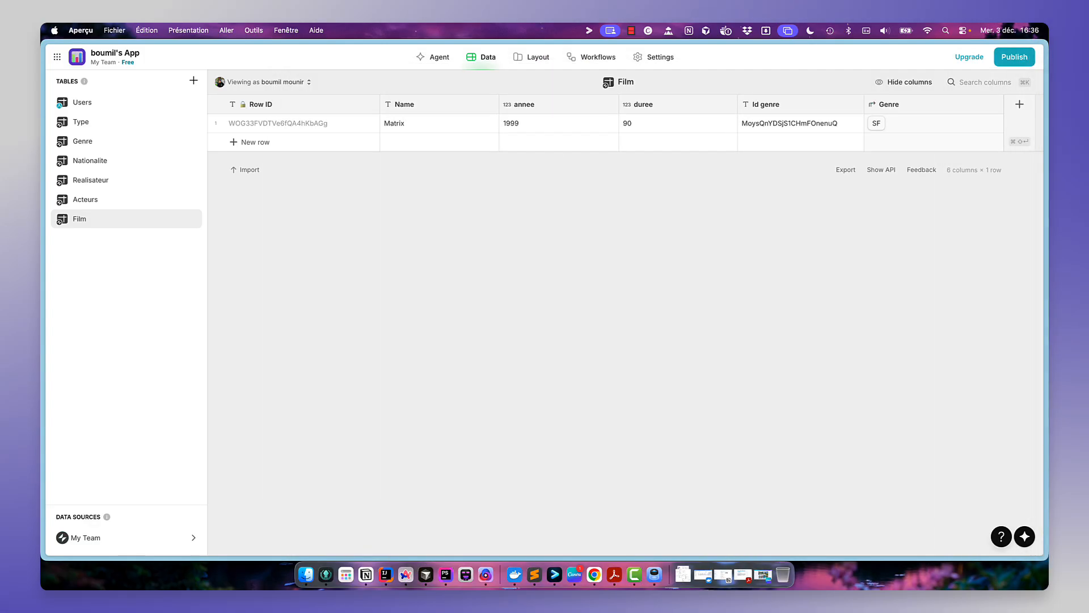
click(774, 272)
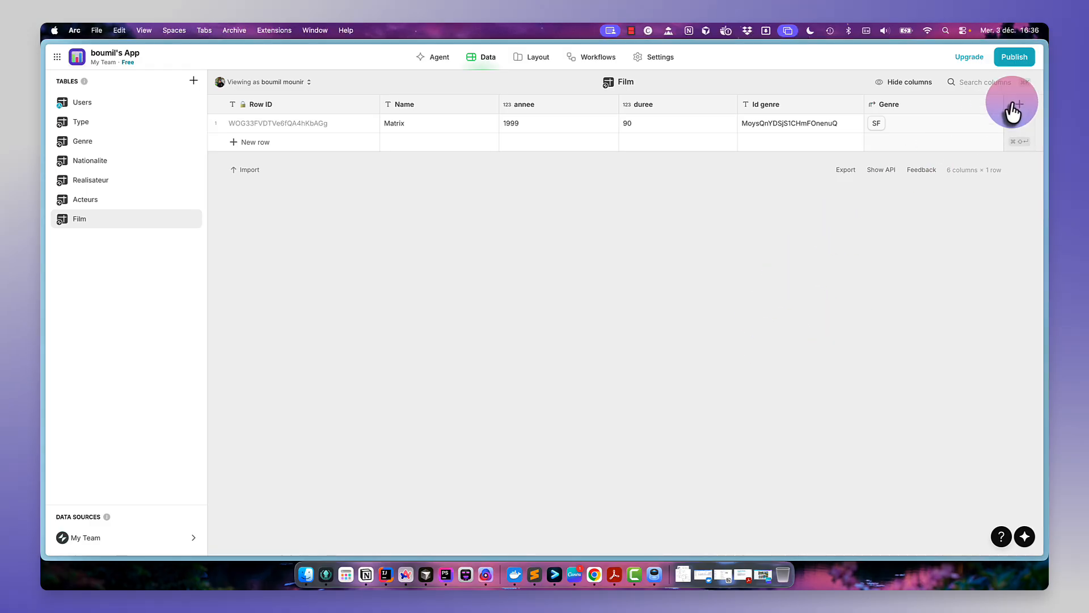
click(1018, 108)
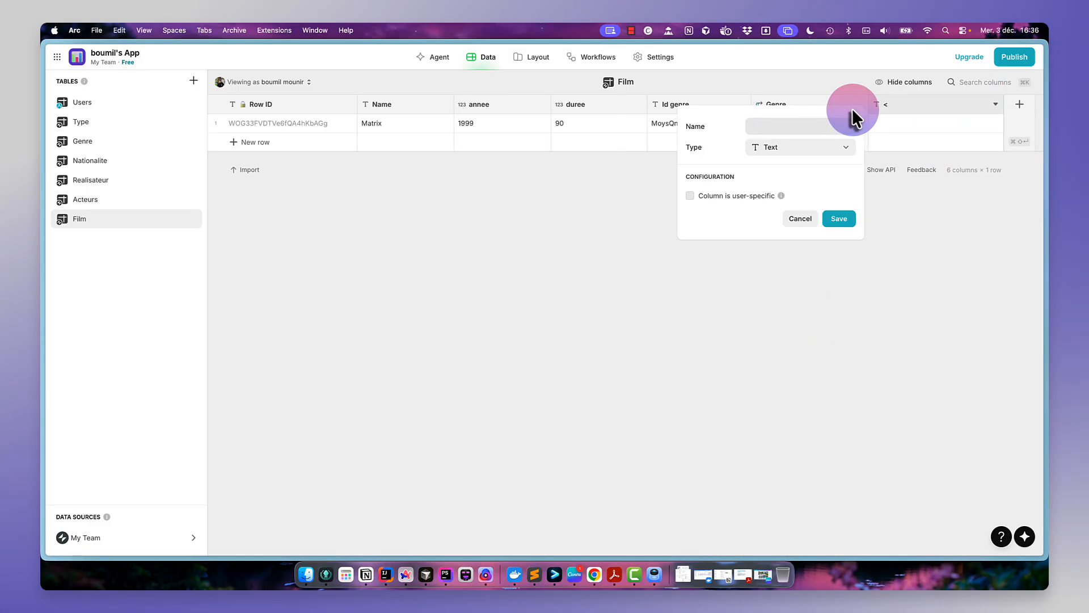
text(Realisateurs)
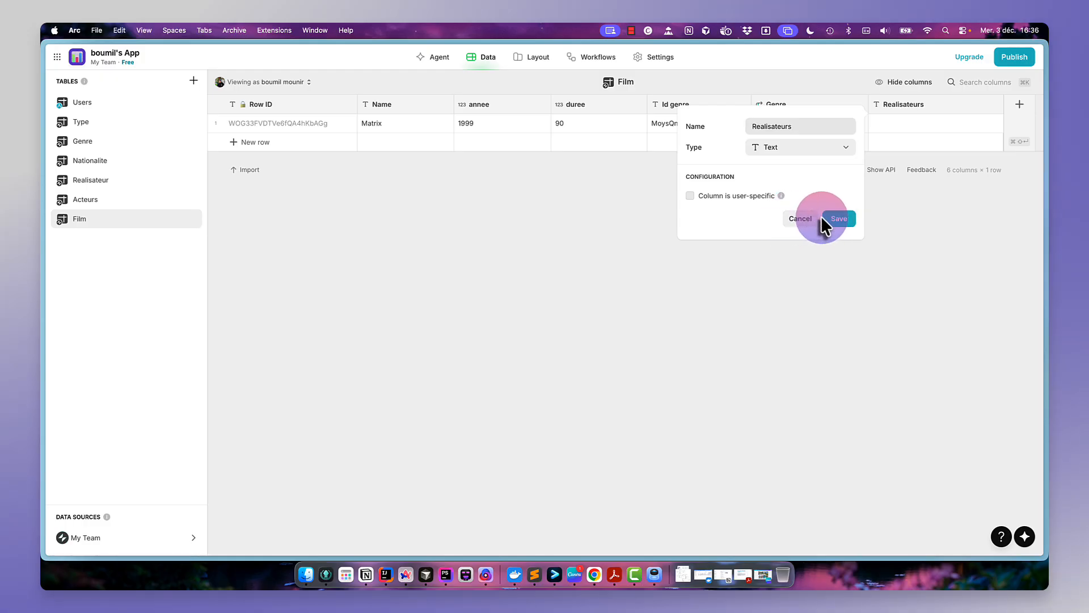
click(828, 149)
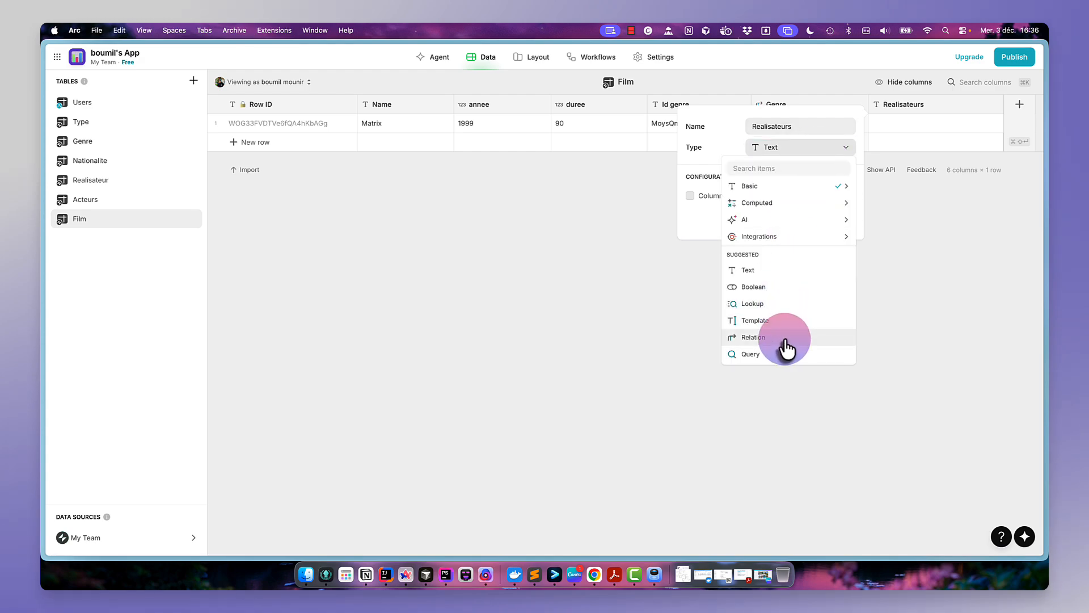
click(652, 262)
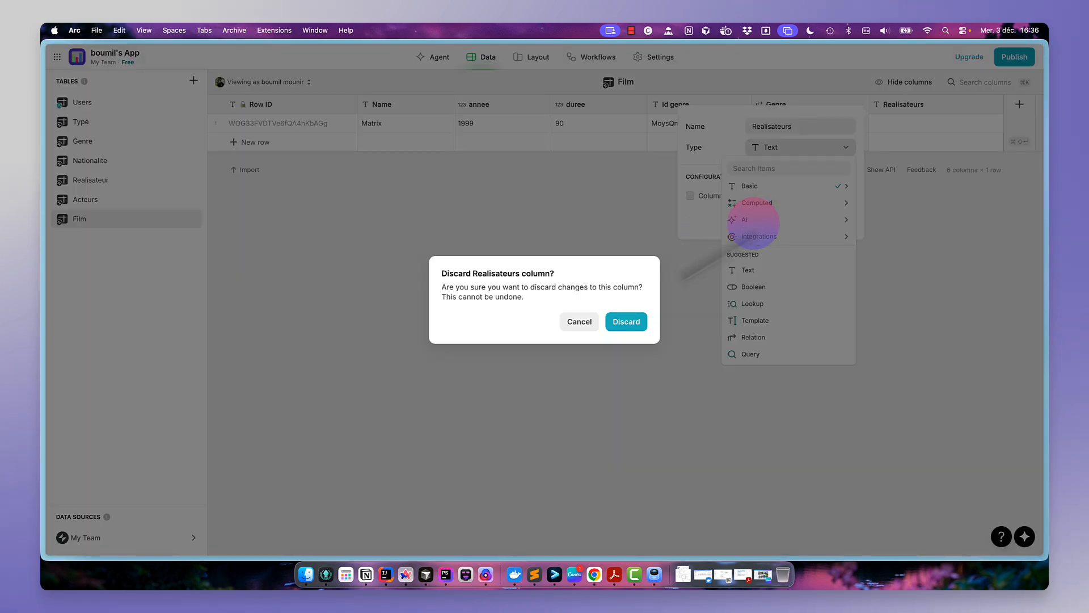
click(626, 322)
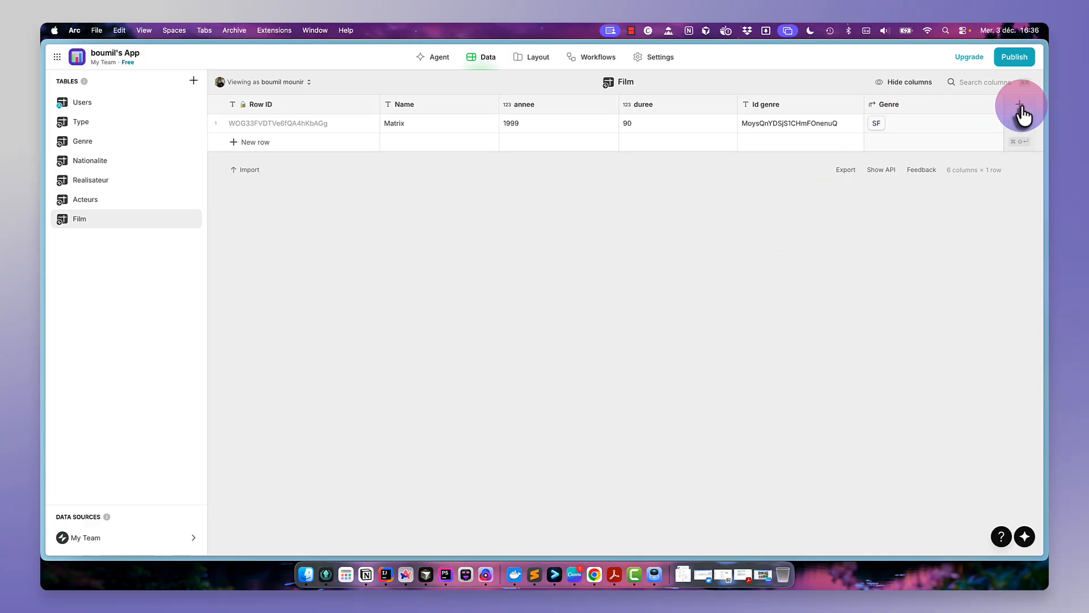
- Add a text column named Id realisateur and paste the Les Wachowski director's Row ID into the Matrix row's cell
click(1019, 105)
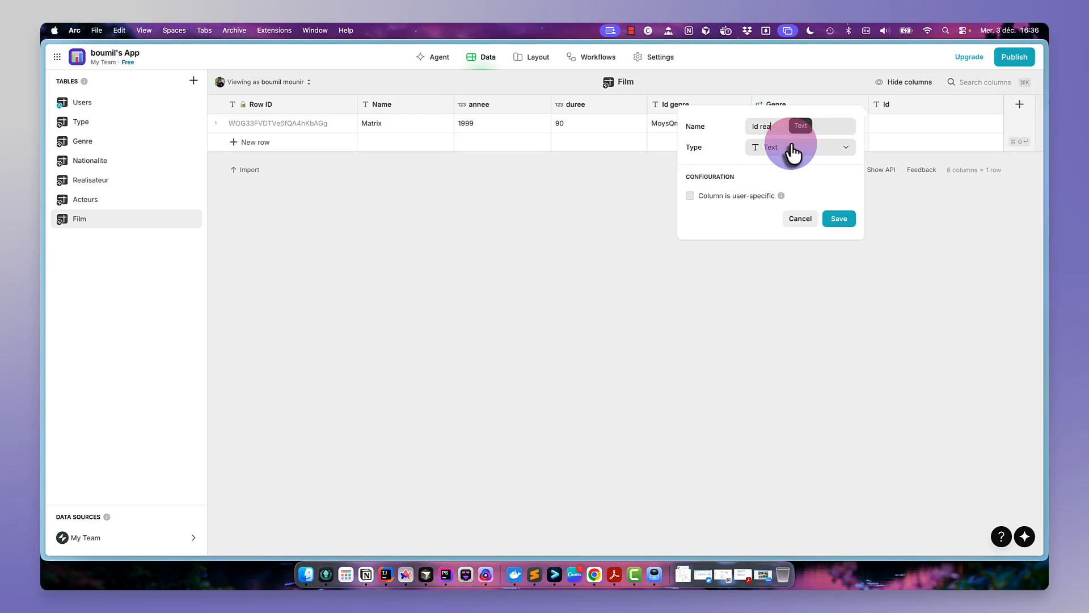
click(839, 218)
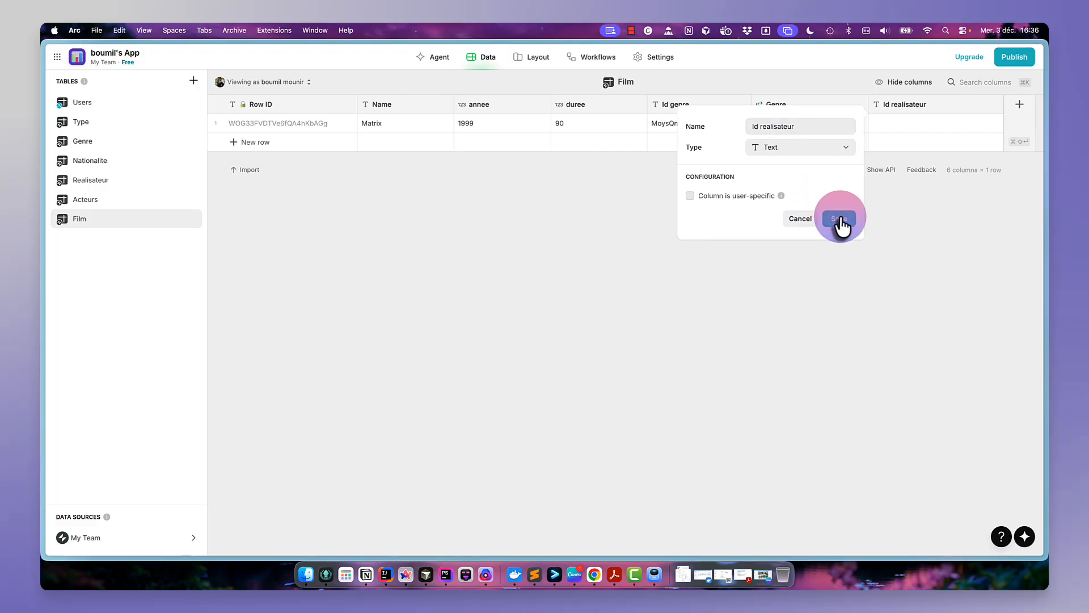
click(117, 183)
click(322, 132)
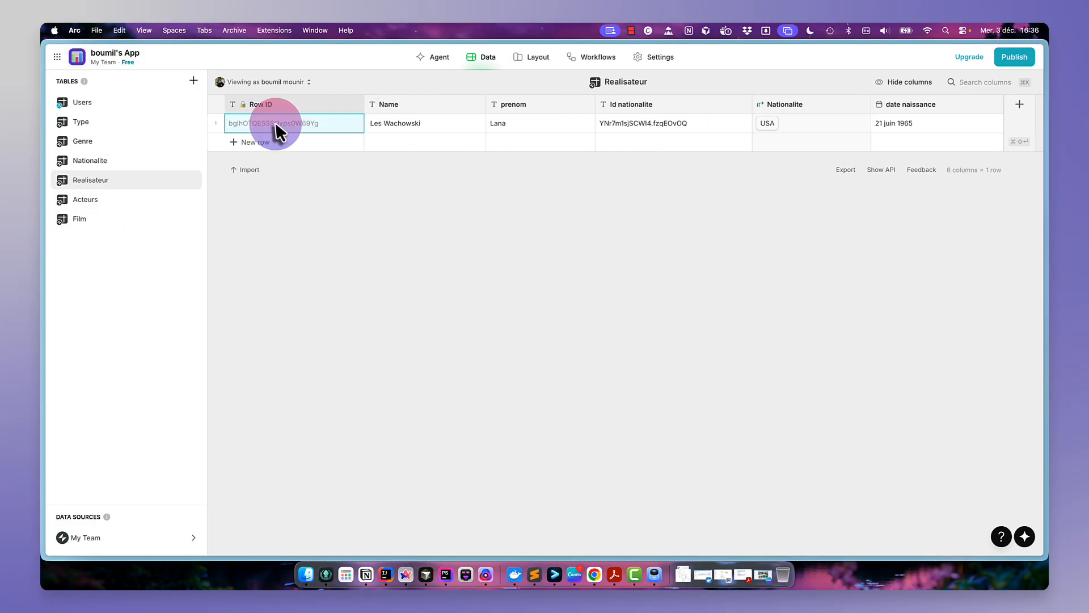
click(106, 221)
click(914, 125)
click(914, 125)
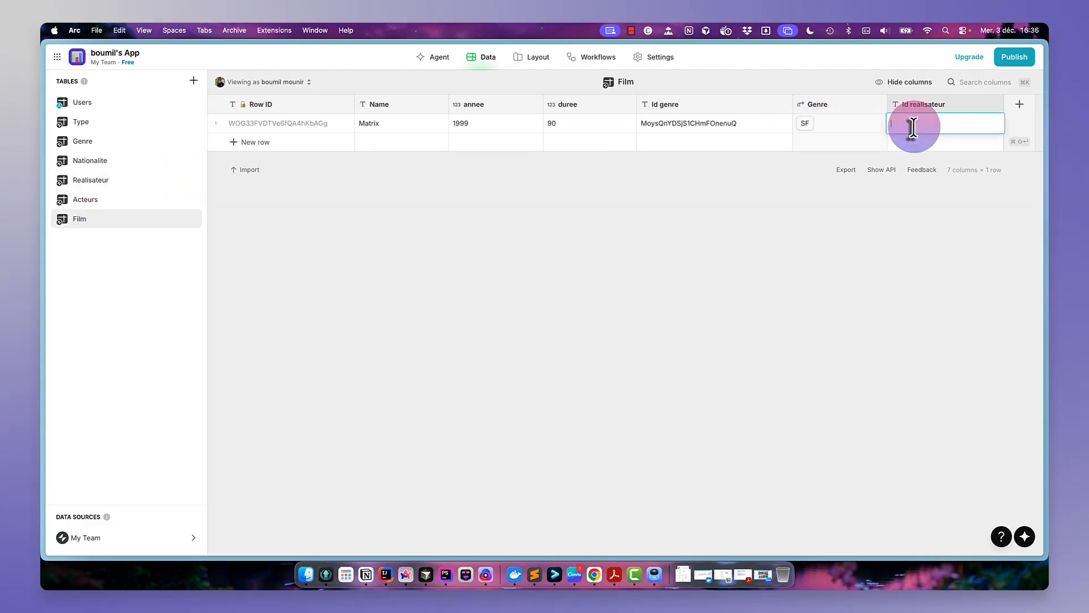
text(bglhOTQES5St1vps0W69Yg)
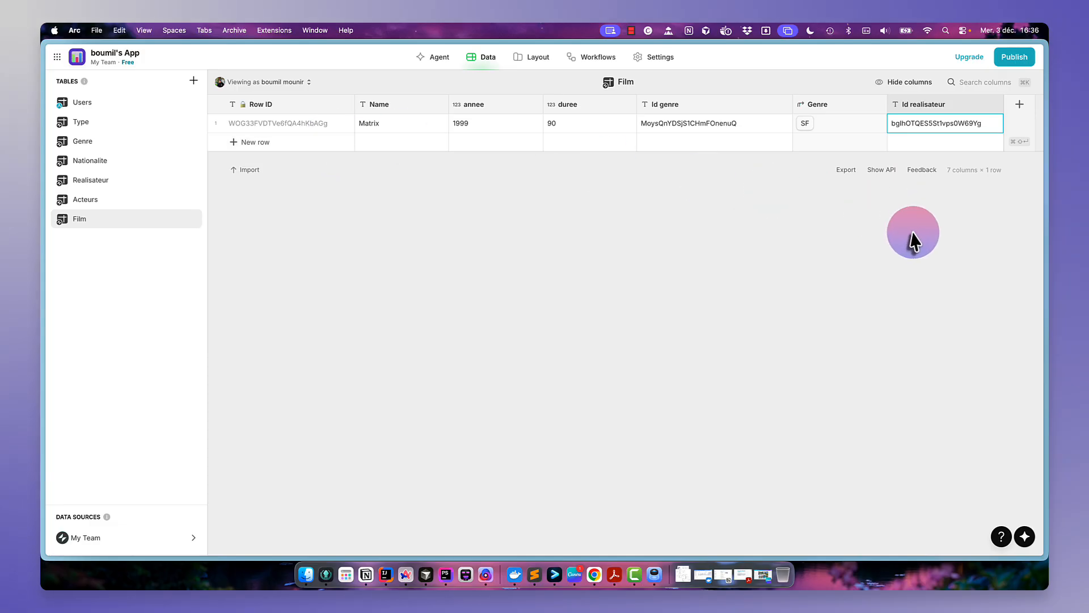
- Add a Relation column named Realisateur linking Id realisateur to the Realisateur table's Row ID
click(1020, 104)
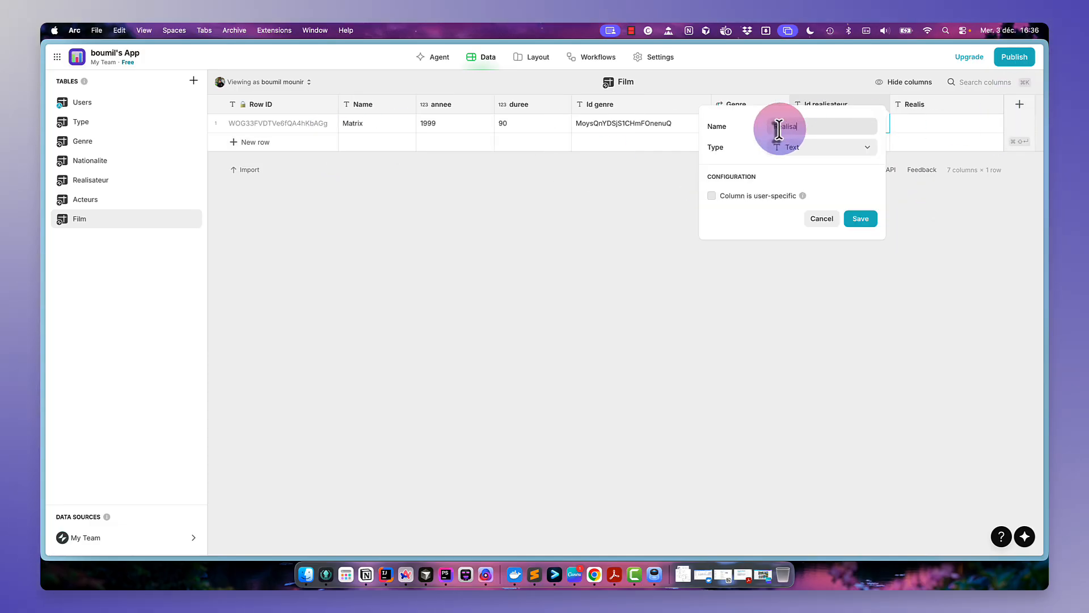
text(Realisateur)
click(794, 159)
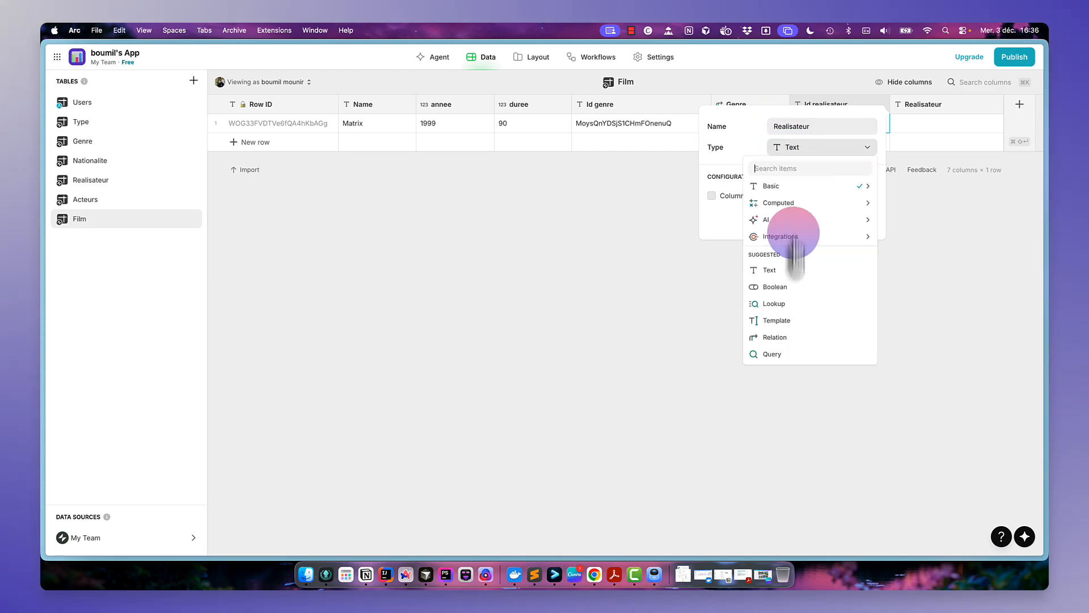
click(795, 323)
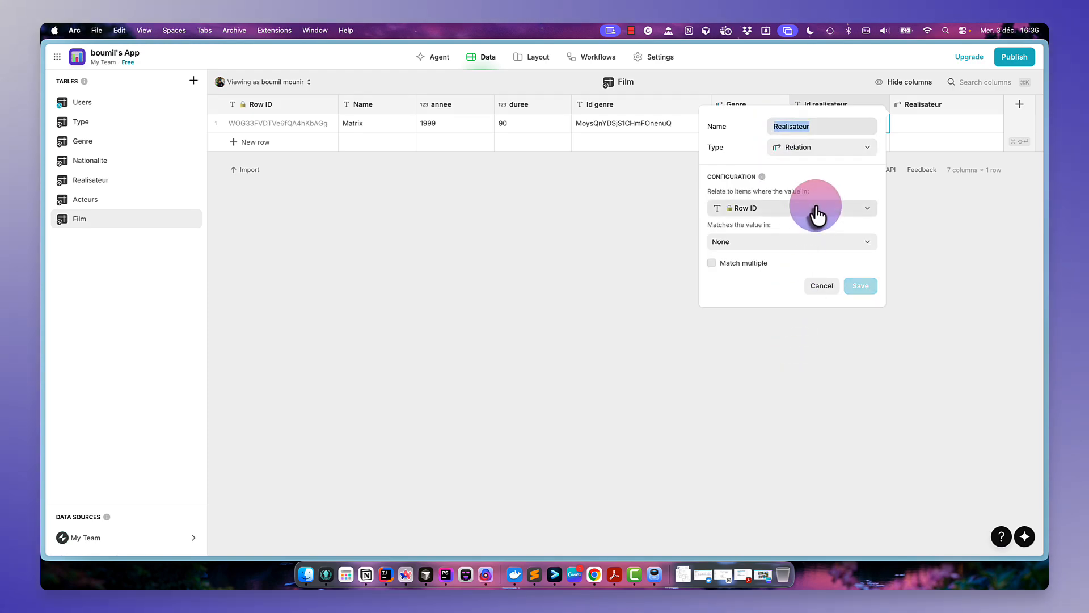
click(815, 213)
click(783, 311)
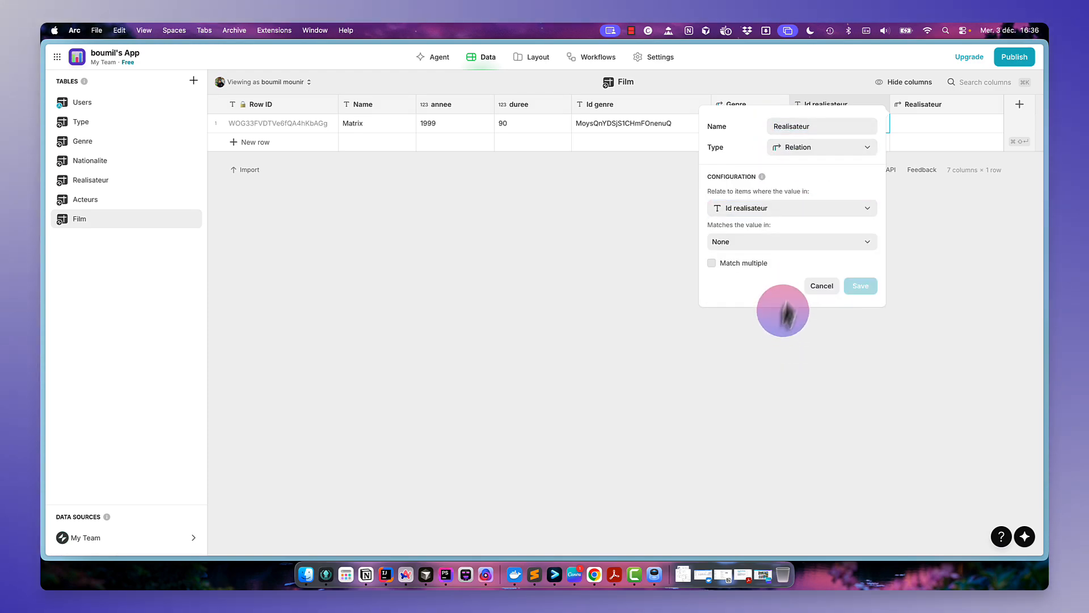
click(803, 243)
mouse_move(783, 366)
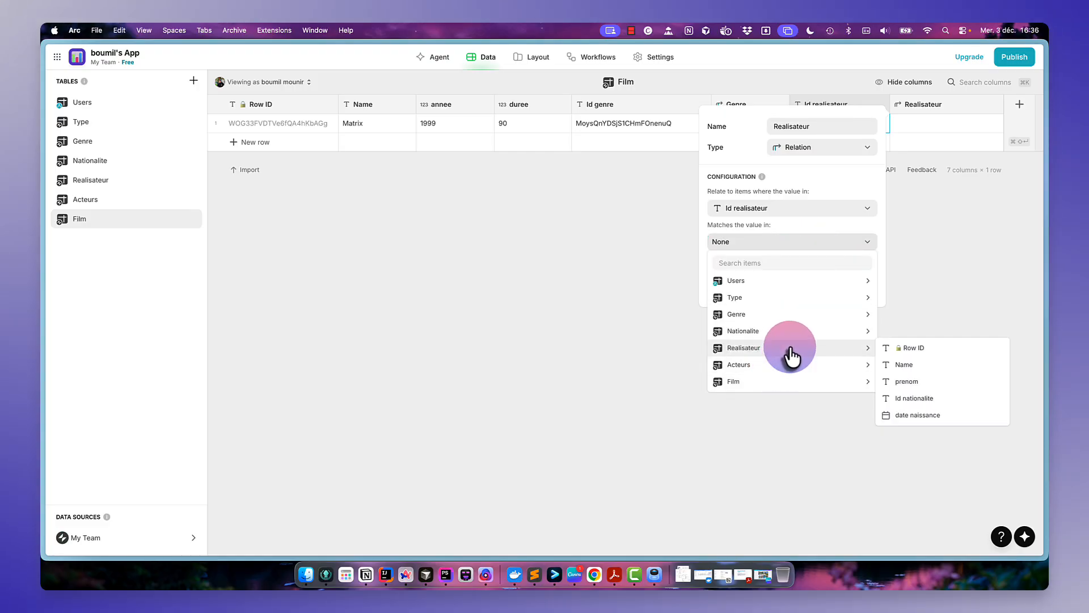
click(914, 349)
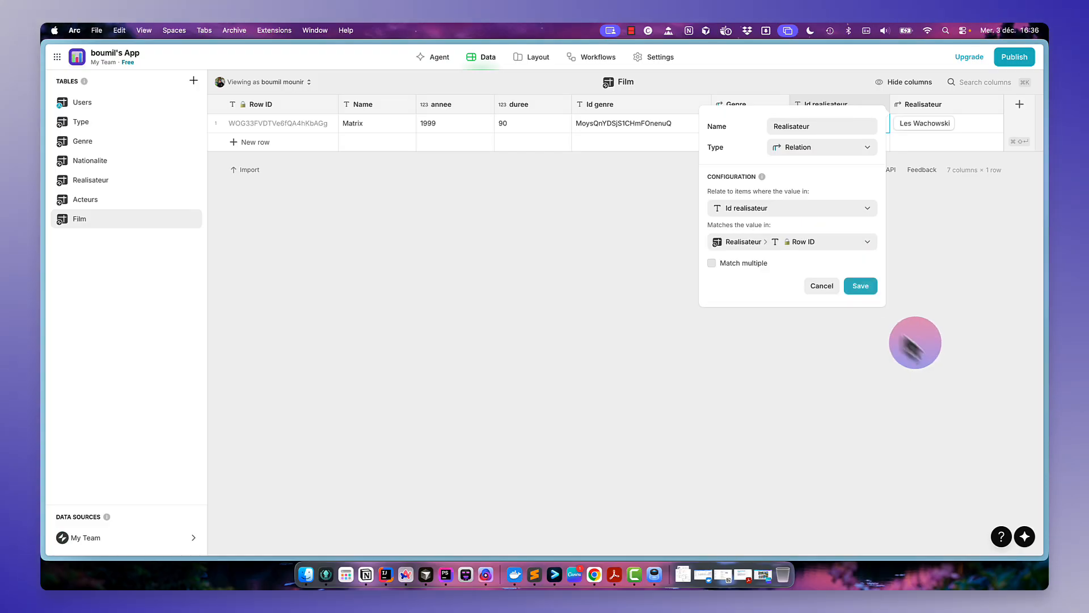
click(858, 286)
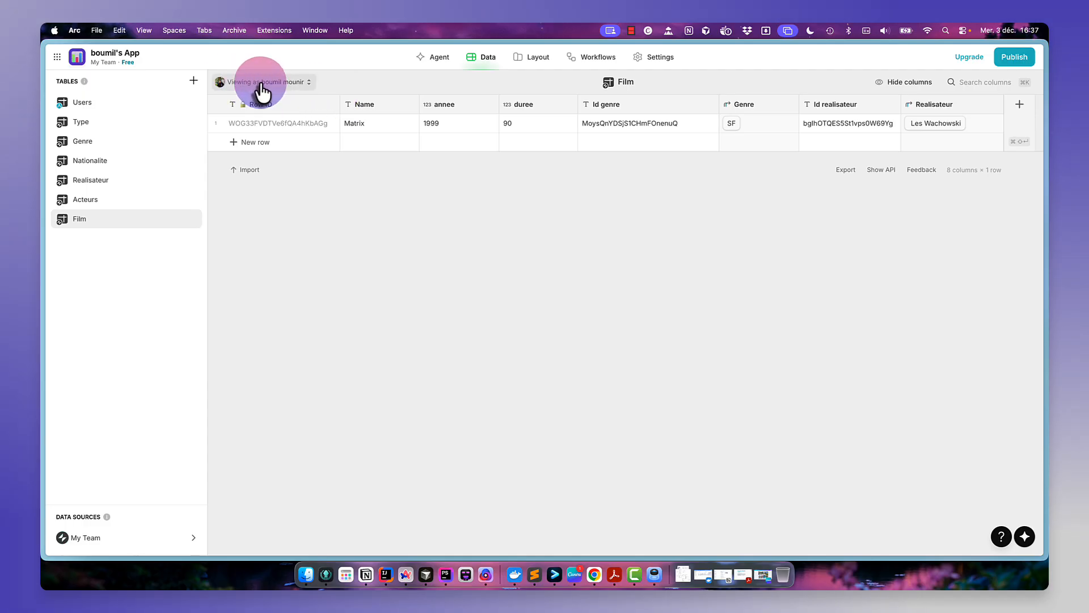
- Create a blank table named Film-Acteur Relation
click(193, 80)
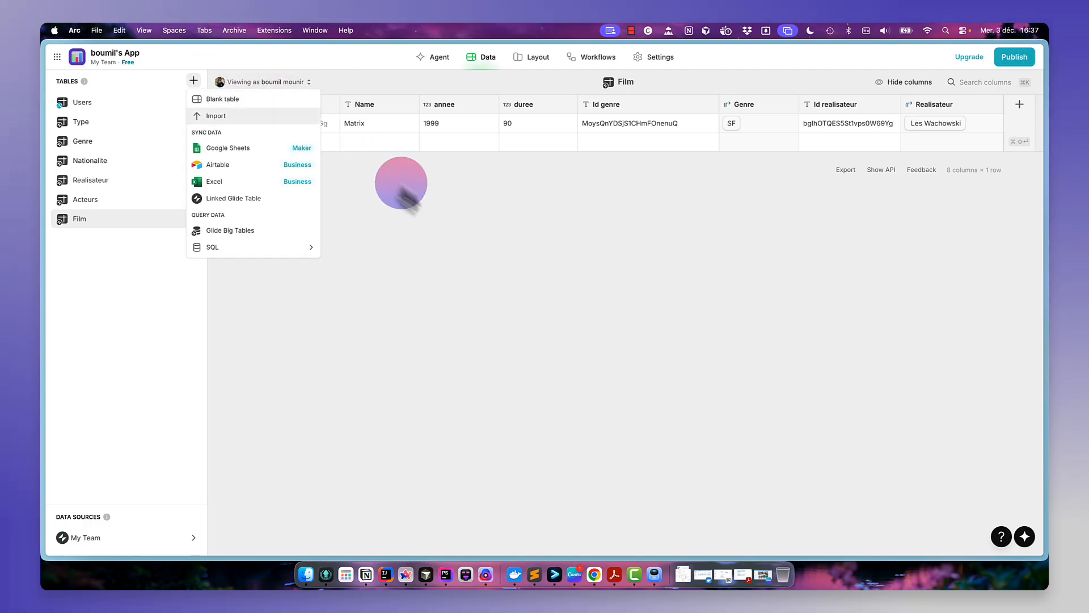
click(241, 100)
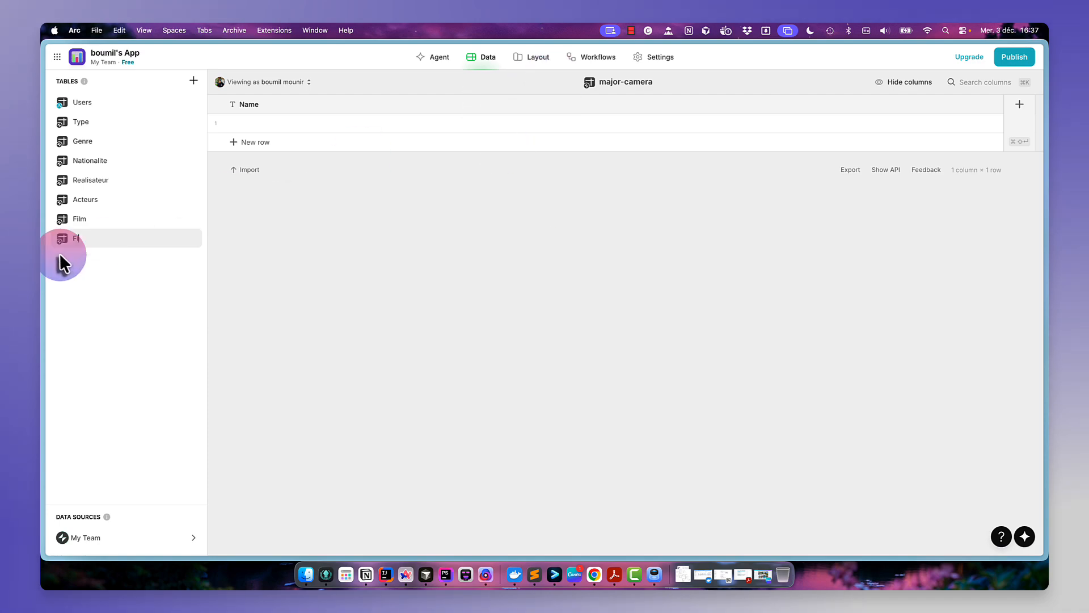
text(Film-Acteur Re)
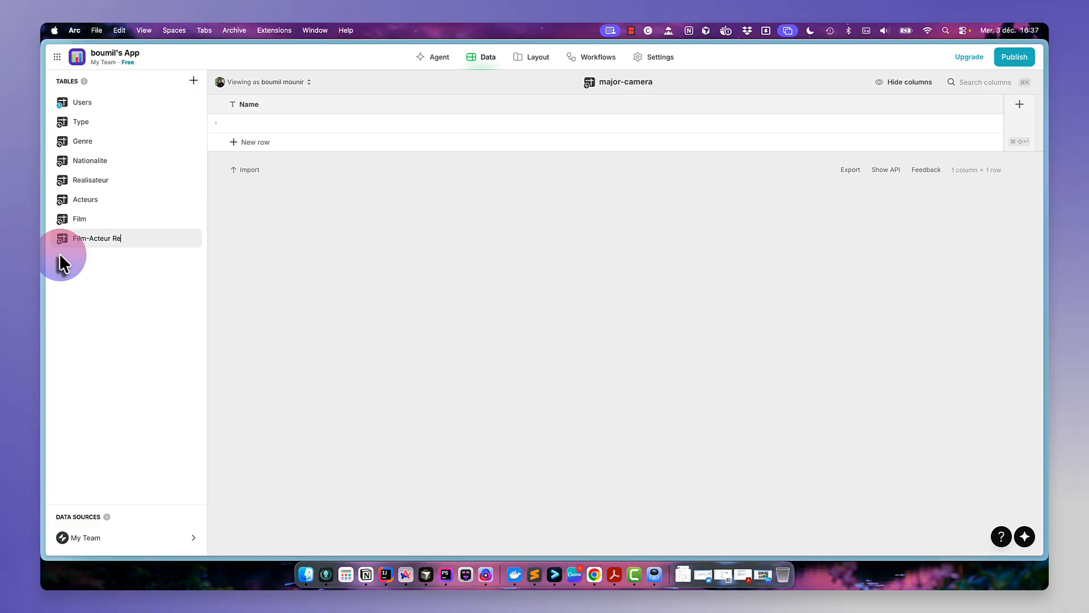
text(lation)
key(Return)
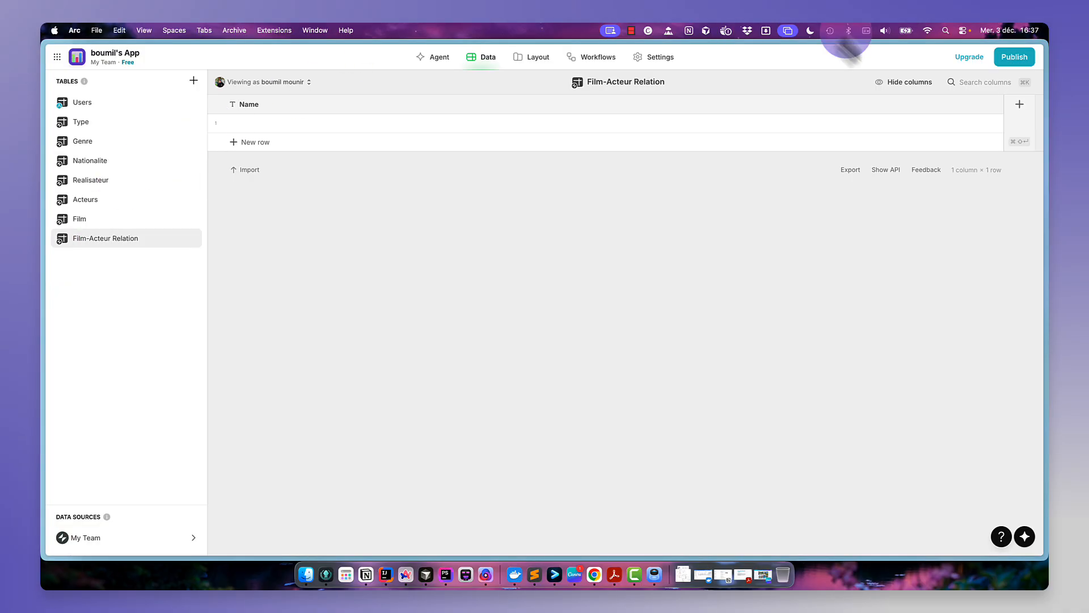
- Add a Row ID column to the Film-Acteur Relation table
click(1020, 105)
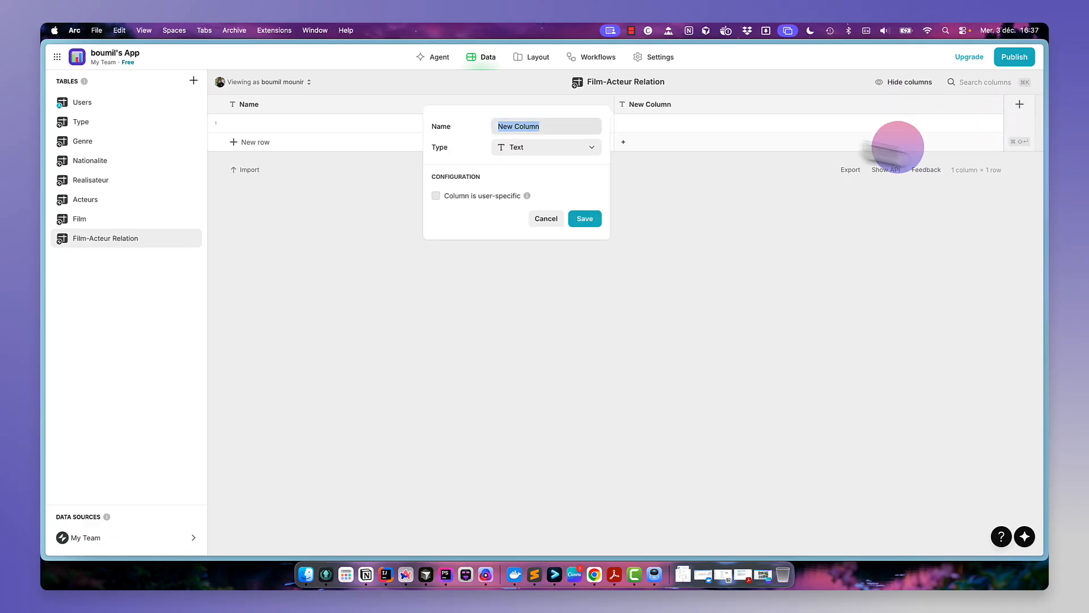
click(549, 149)
mouse_move(578, 184)
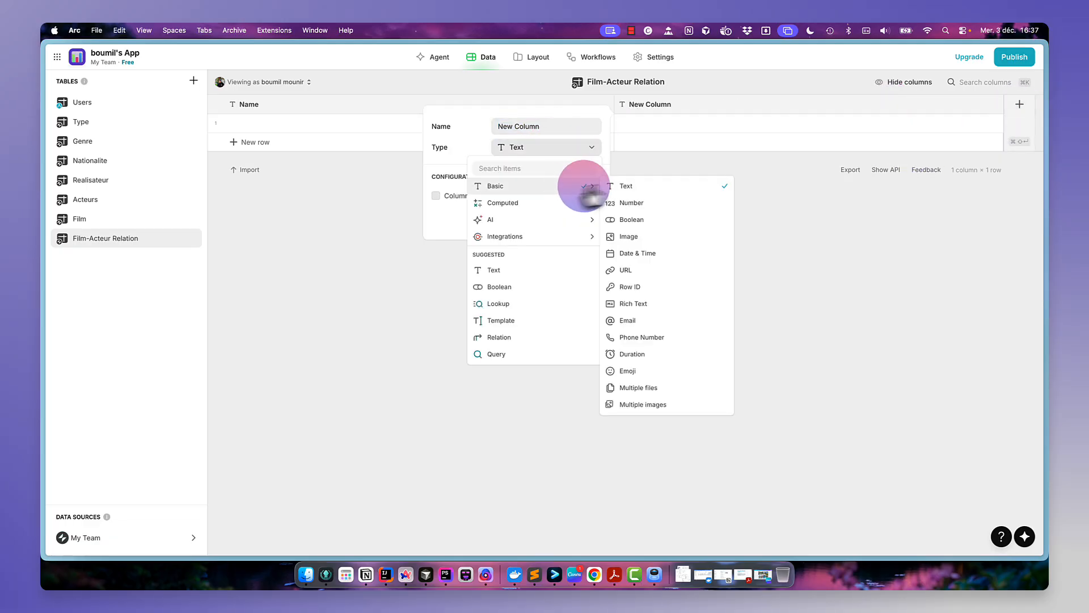
click(646, 287)
click(584, 192)
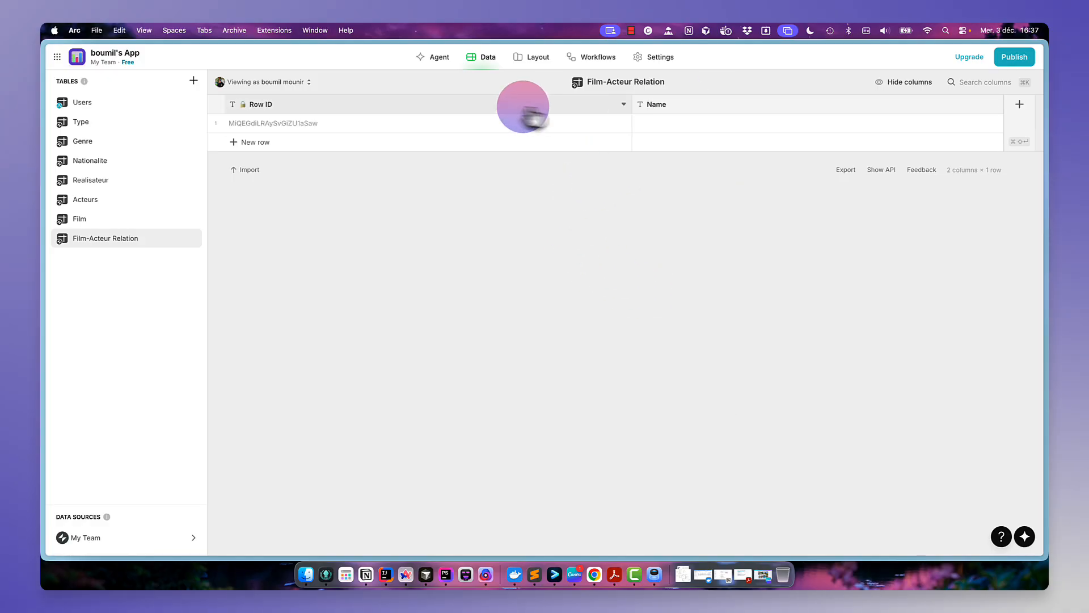
- Add a text column named Id Film to the Film-Acteur Relation table
click(1020, 108)
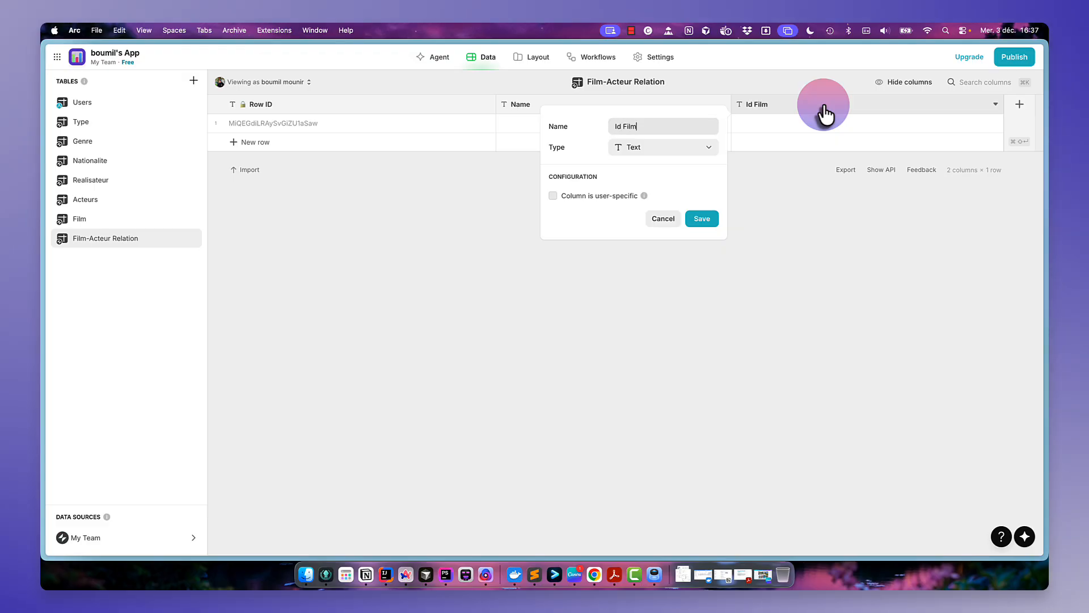
text(Id Film)
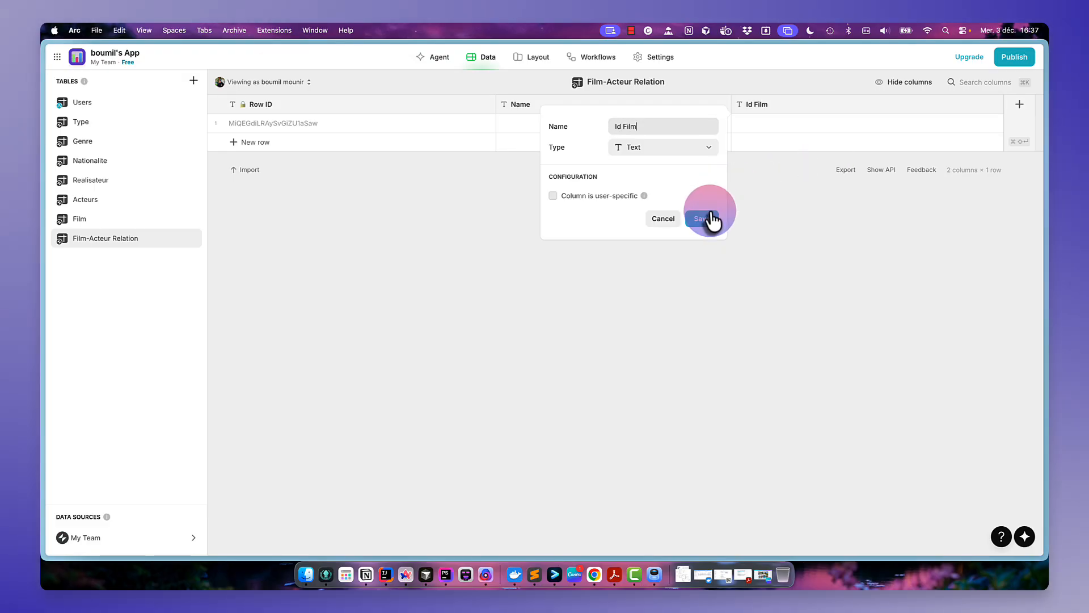
click(707, 219)
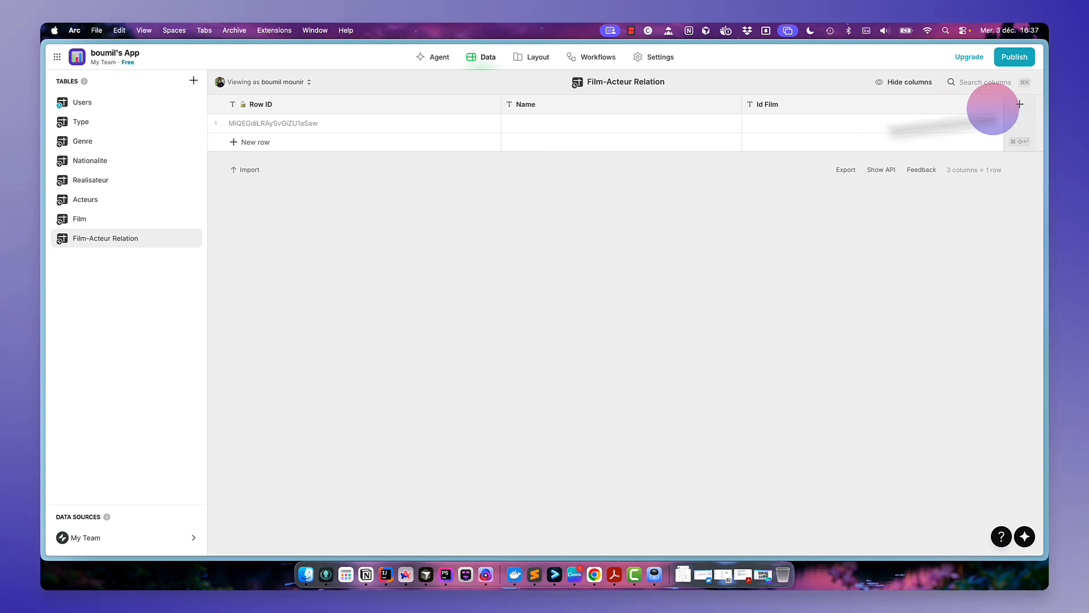
- Copy the Matrix film's Row ID and paste it into the Id Film cell of the relation row
click(107, 219)
click(315, 132)
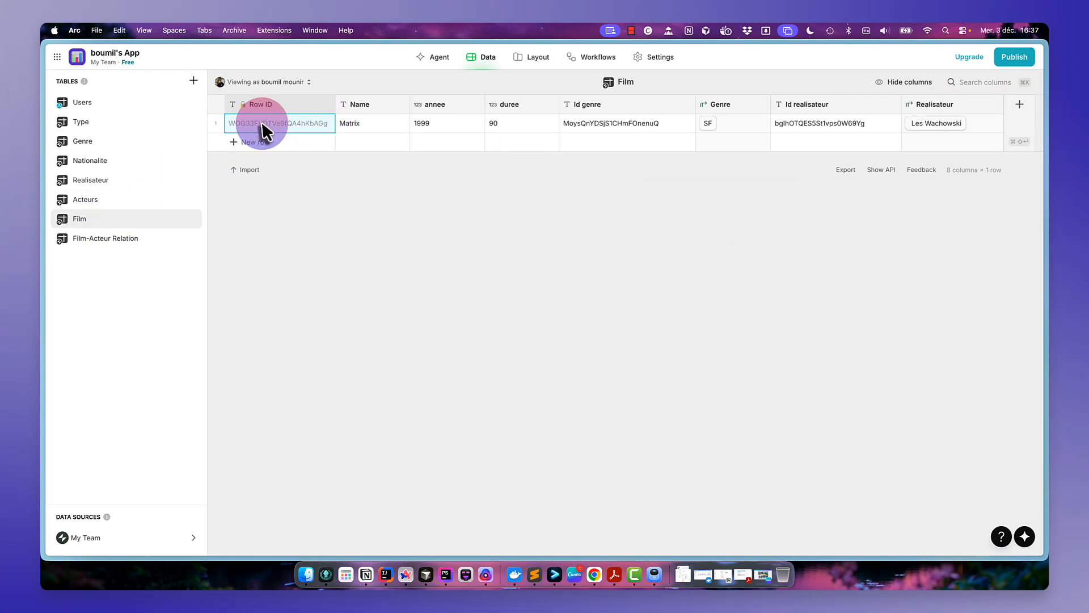
click(122, 238)
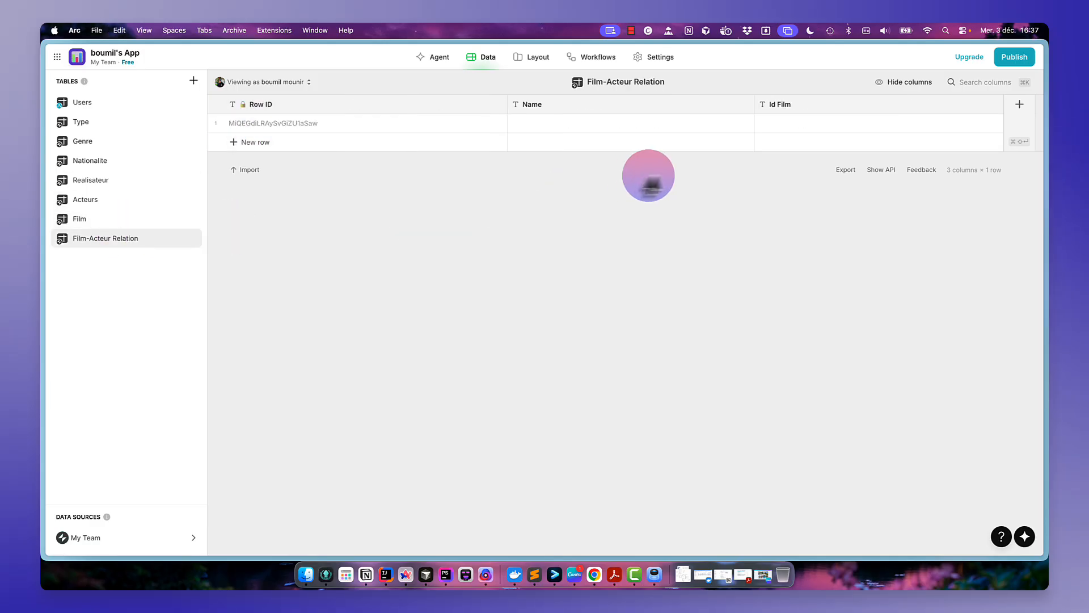
double_click(770, 123)
text(WOG33FVDTVe6fQA4hKbAGg)
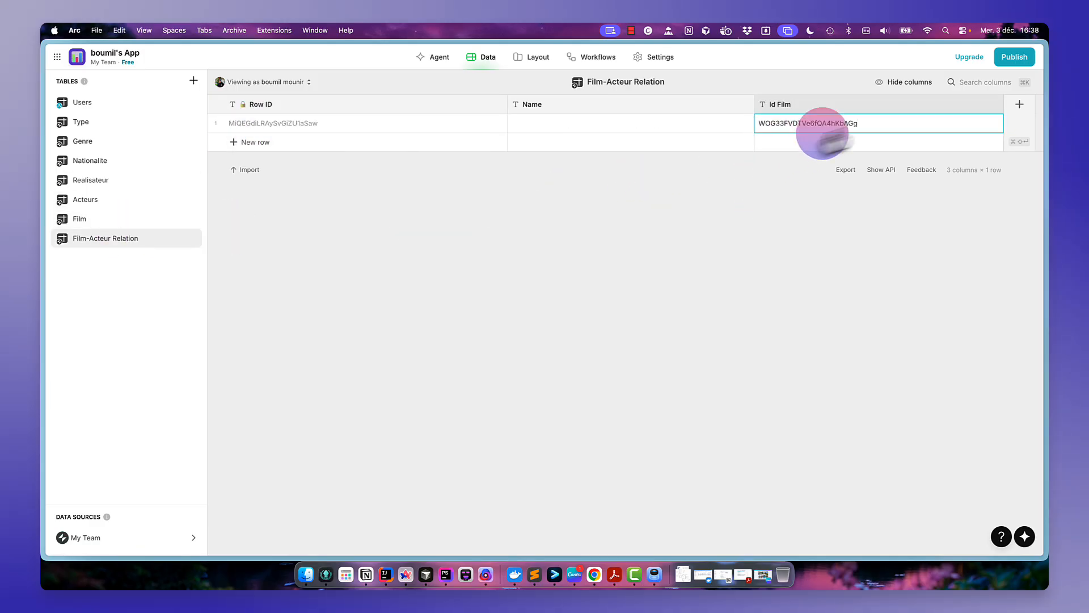
- Add a Relation column named Film linking Id Film to the Film table's Row ID
click(1020, 104)
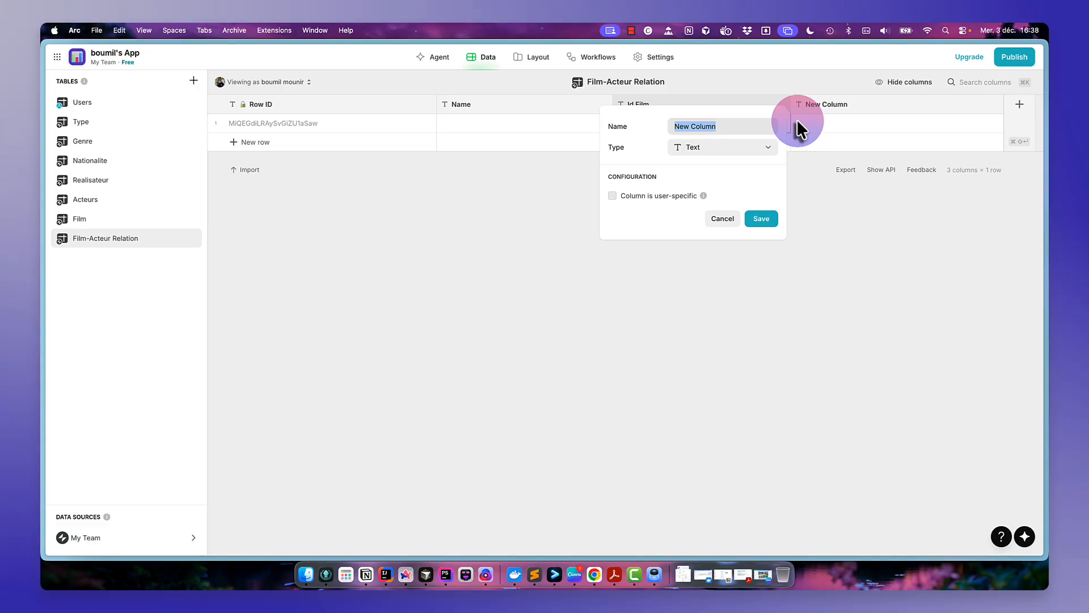
text(Film)
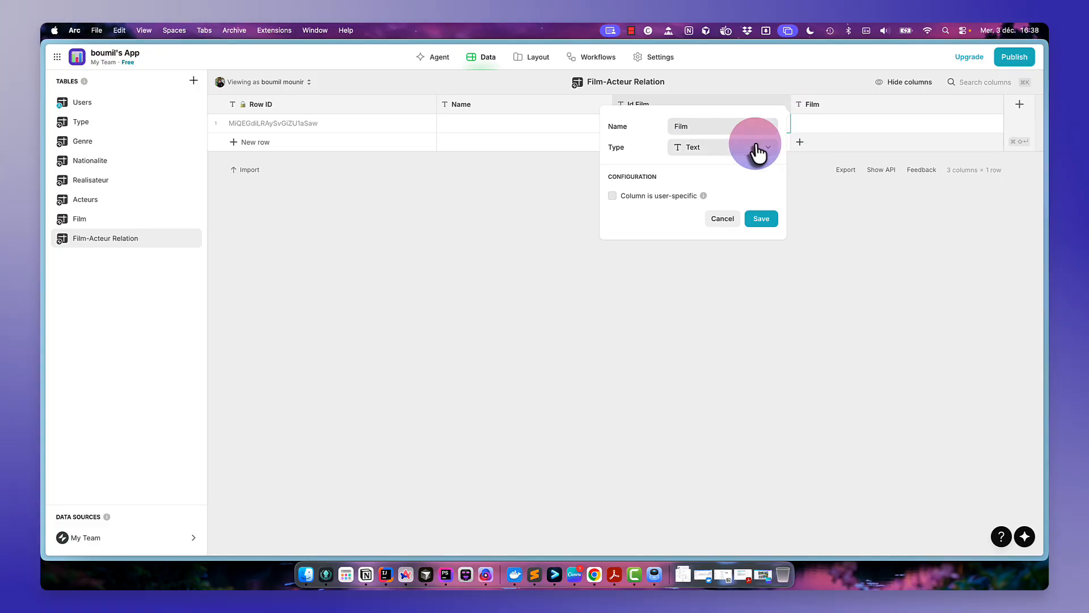
click(758, 152)
click(684, 341)
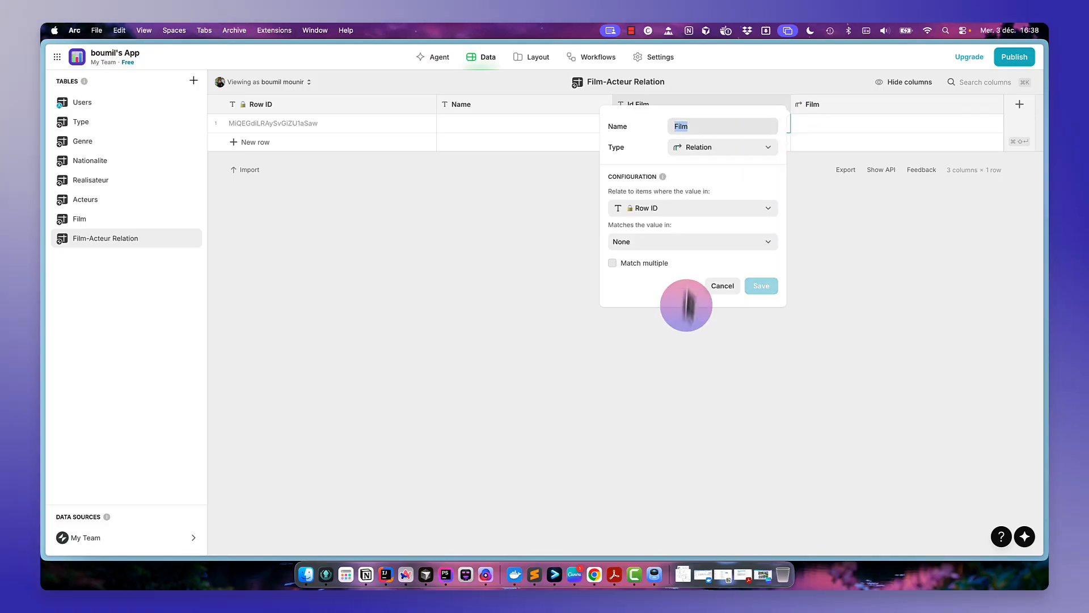
click(699, 213)
click(667, 259)
click(718, 244)
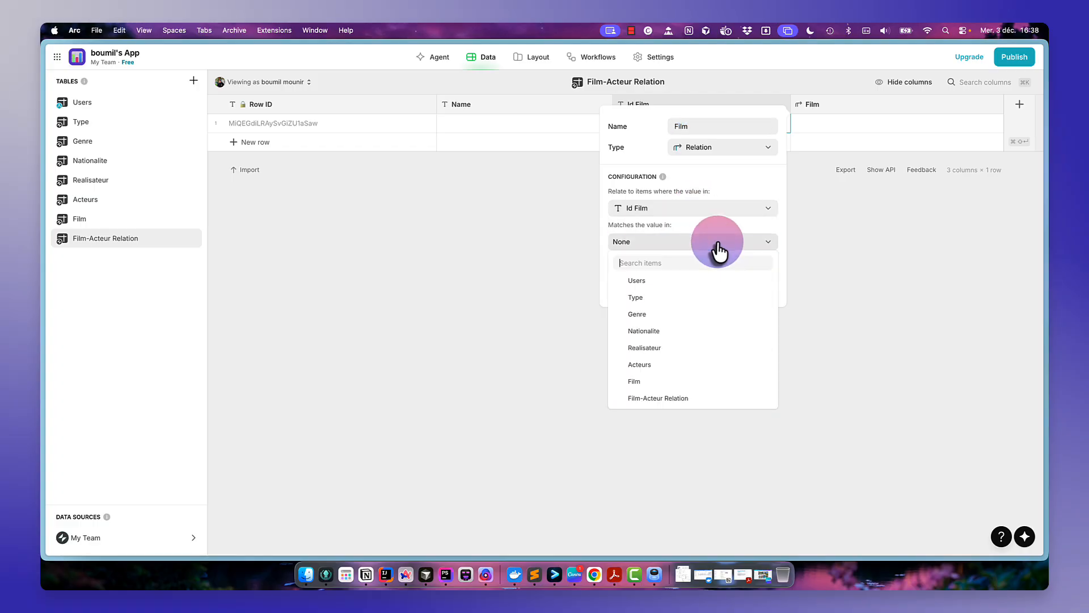
mouse_move(656, 386)
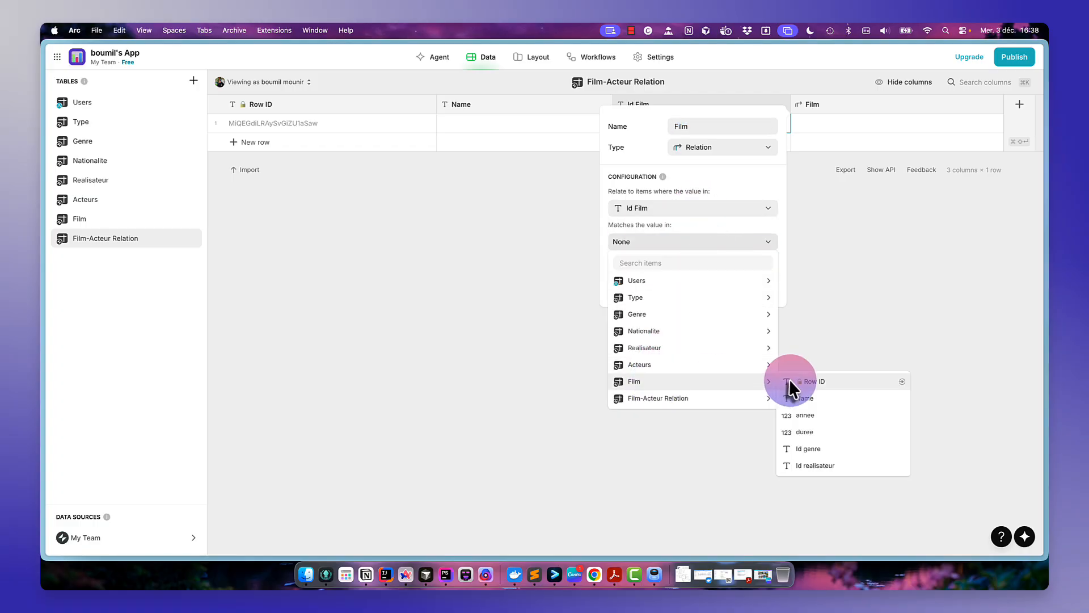
click(791, 382)
click(761, 286)
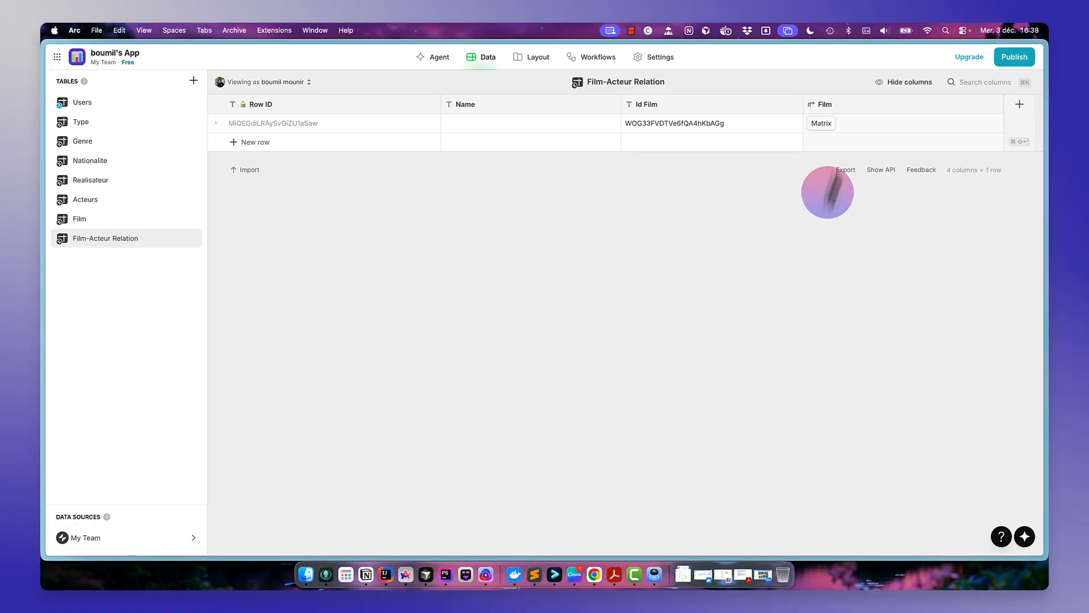
- Add a text column named Id Acteur to the Film-Acteur Relation table
click(1020, 104)
key(BackSpace)
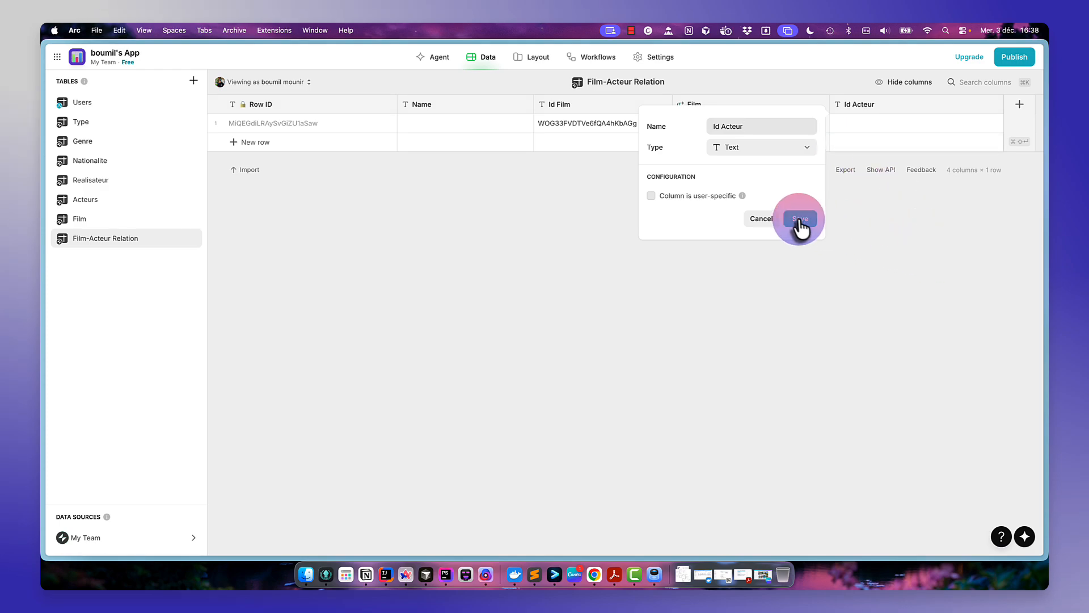
click(799, 221)
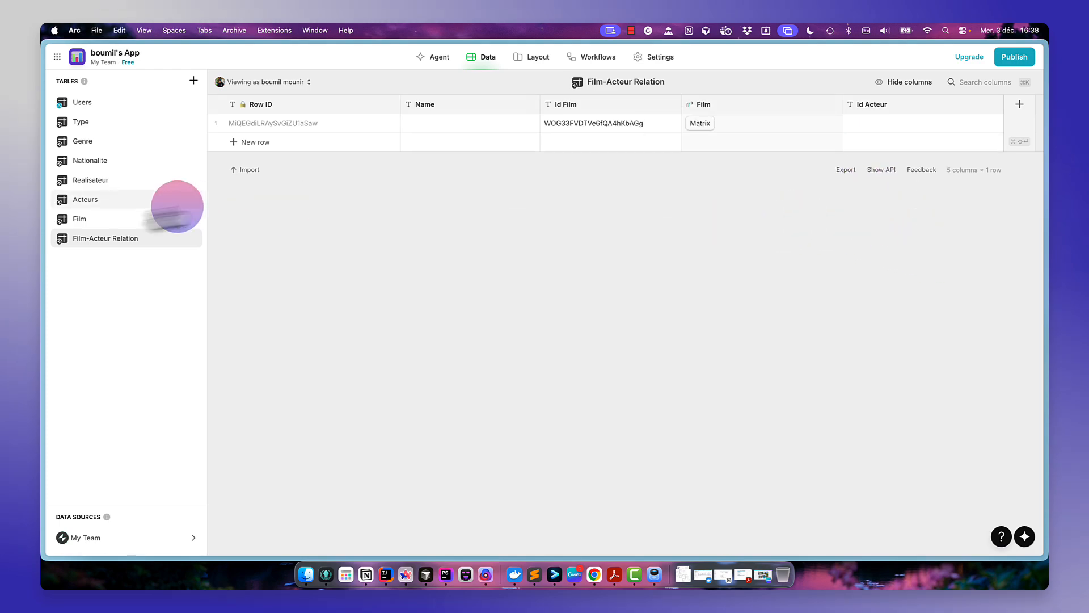
- Copy the actor's Row ID from the Acteurs table and paste it into the relation row's Id Acteur cell
click(123, 201)
click(318, 124)
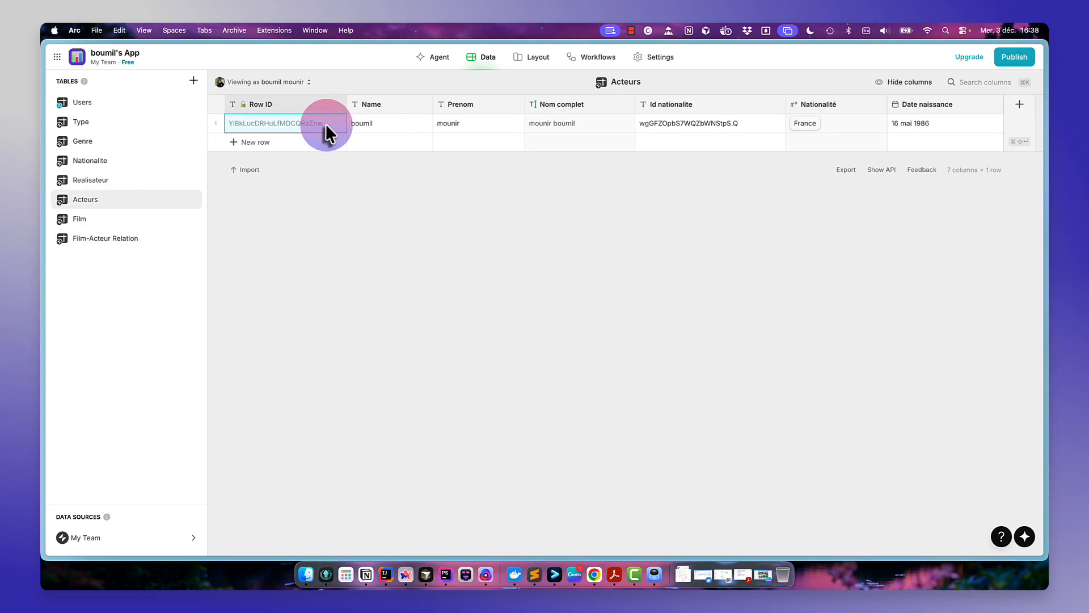
click(148, 240)
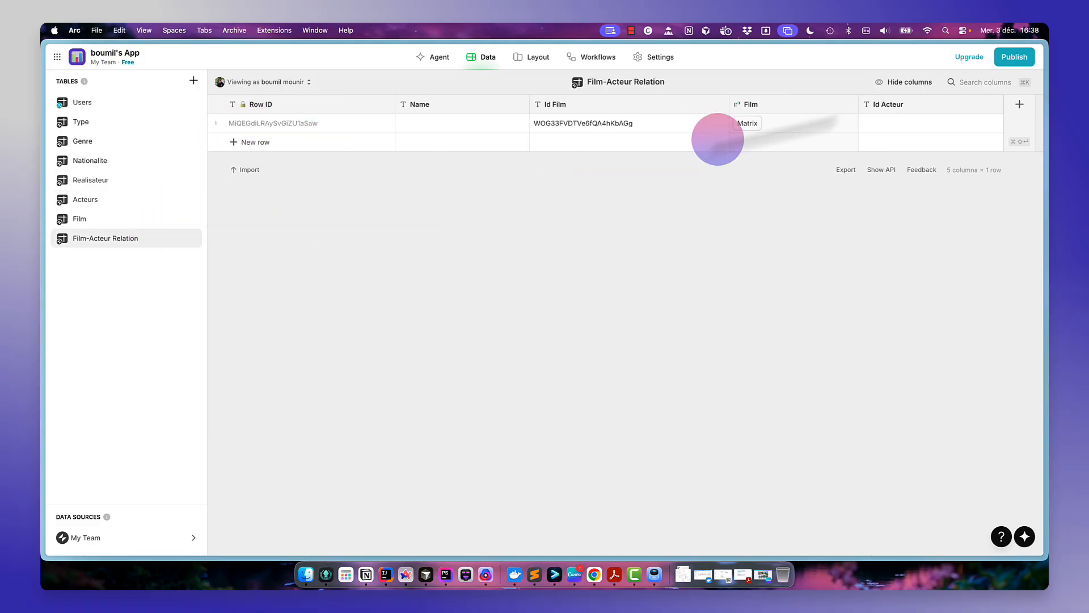
click(896, 122)
text(YiBkLucDRHuLfMDCQRaZnw)
key(Return)
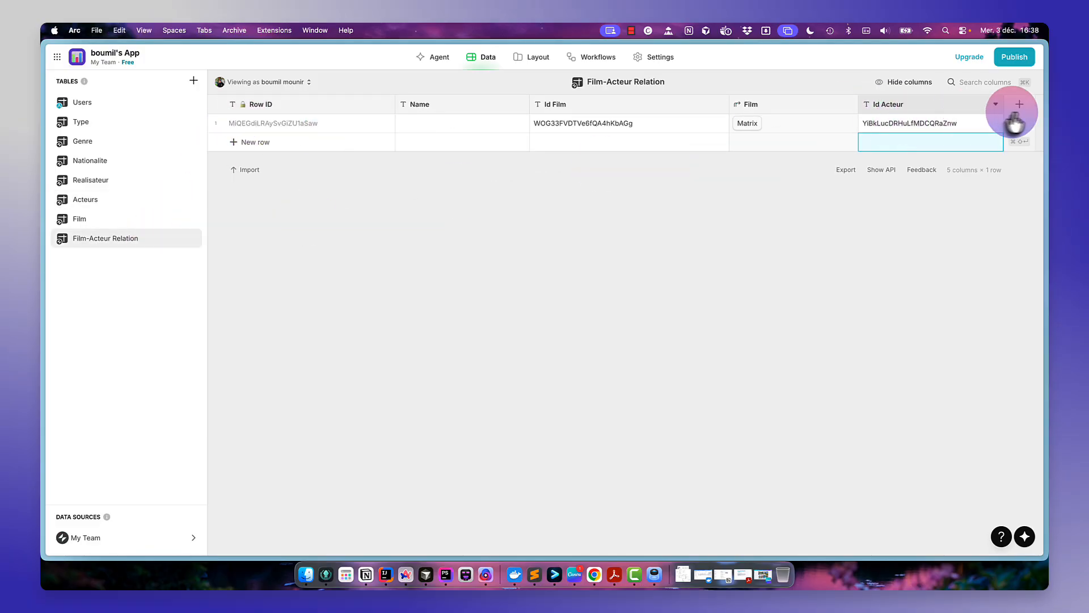
- Add a Relation column named Acteur to the Film-Acteur Relation table, linking Id Acteur to the Acteurs table's Row ID
click(1020, 108)
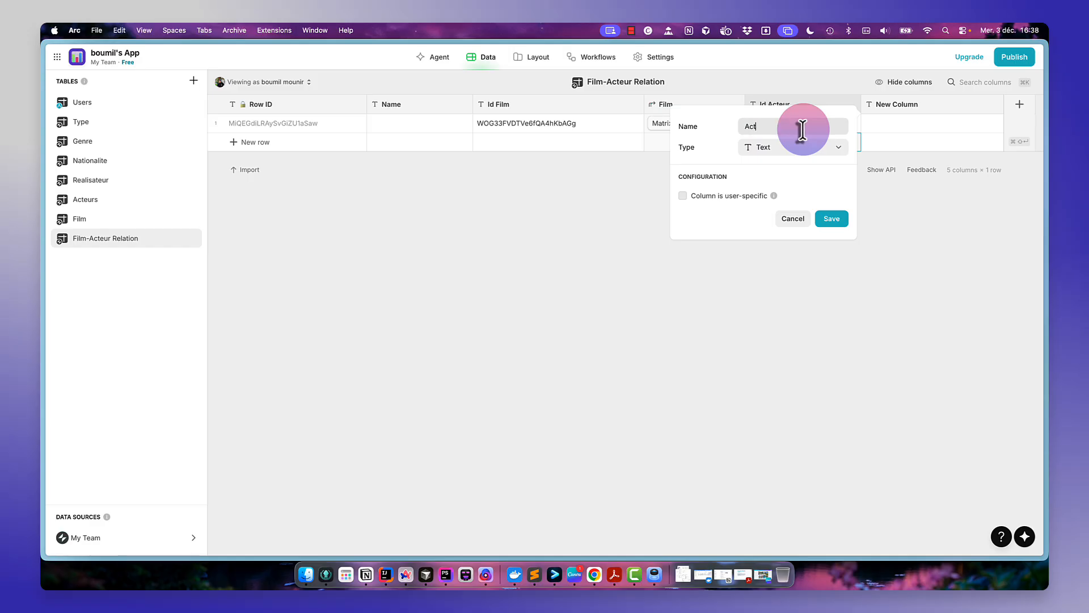
click(824, 149)
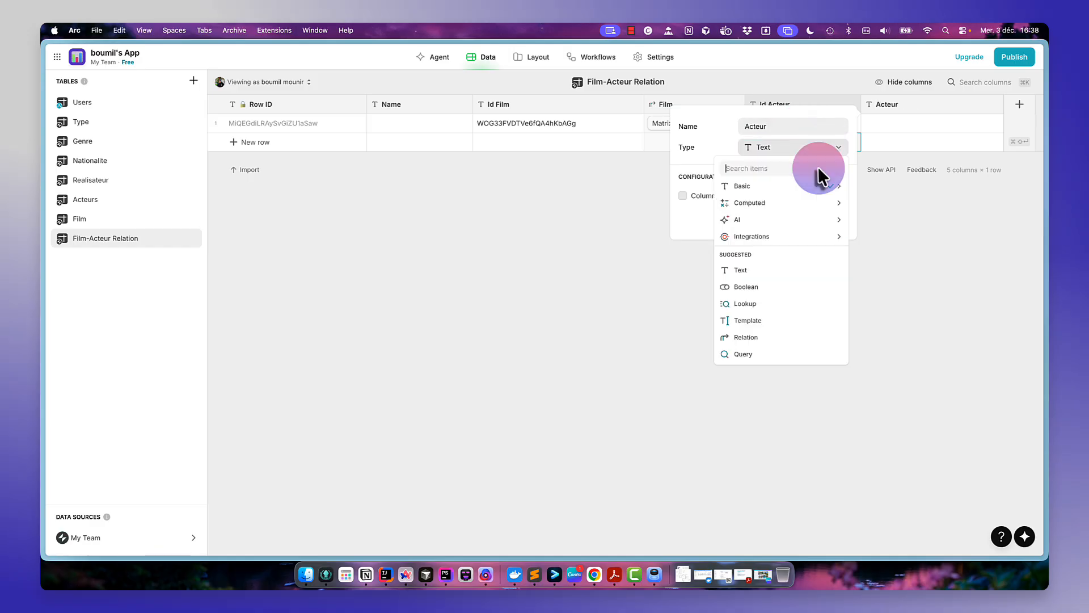
click(785, 336)
click(757, 209)
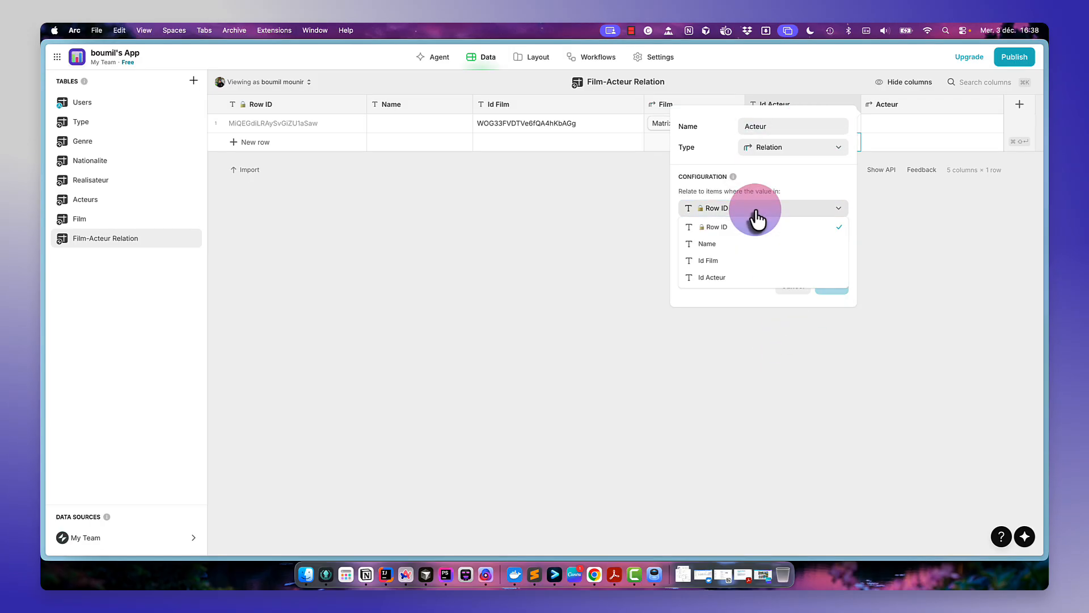
click(740, 277)
click(775, 243)
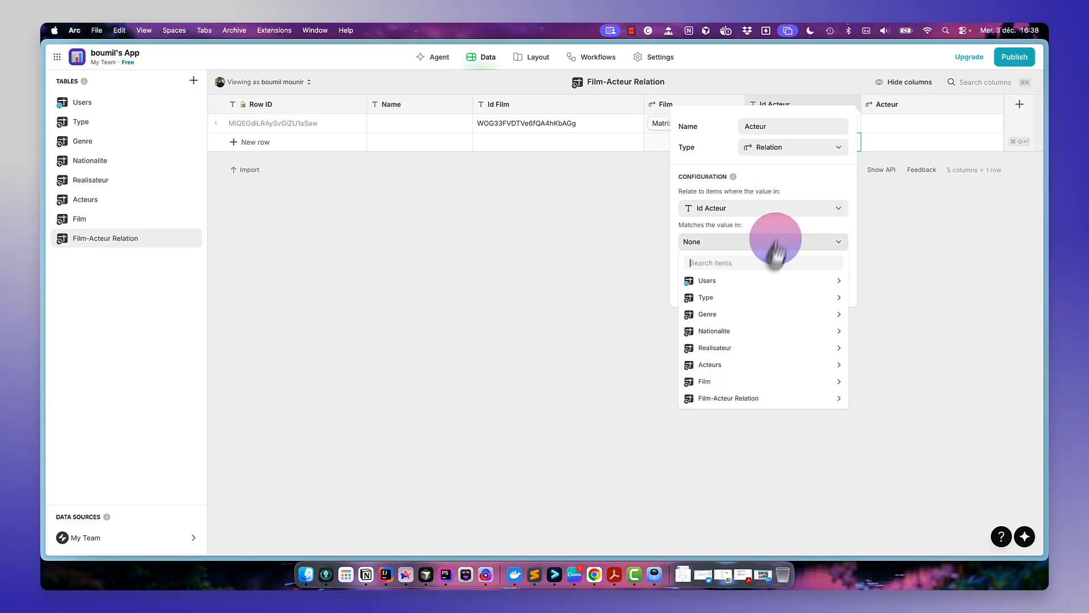
click(746, 366)
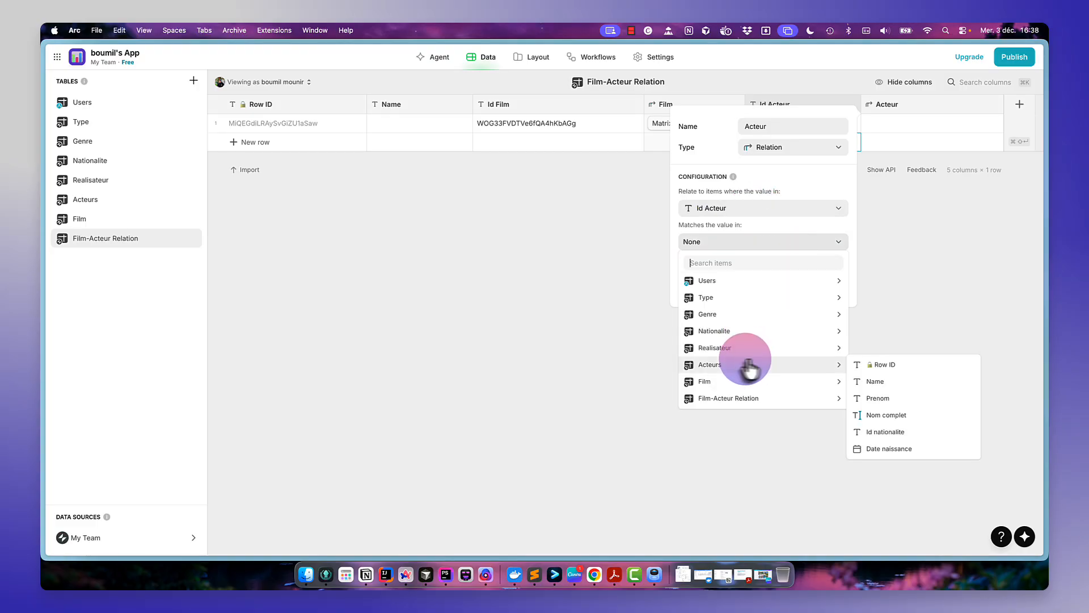
click(918, 368)
click(831, 286)
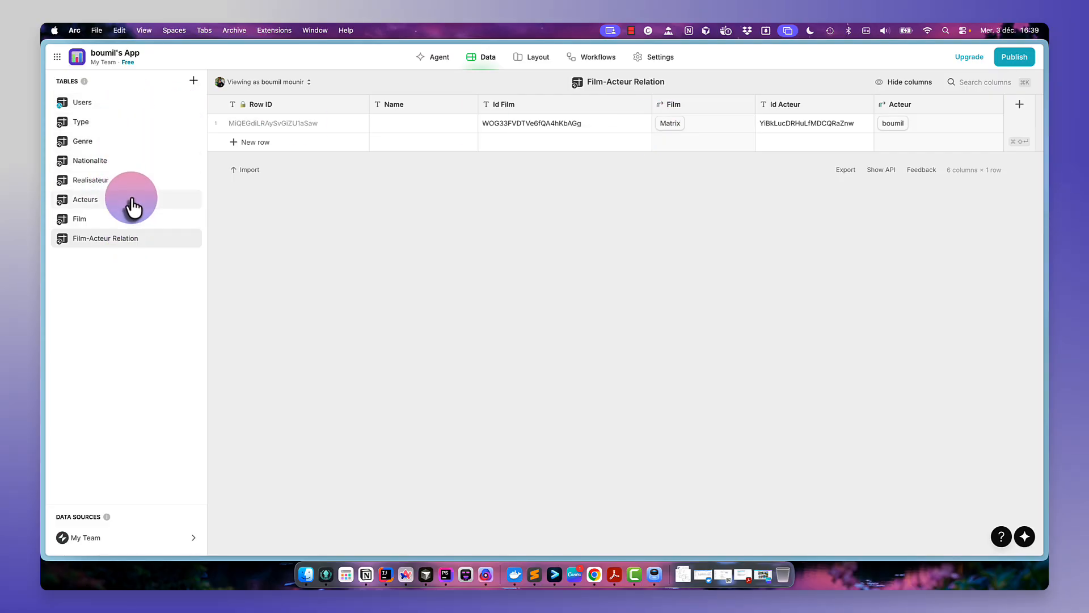
- In the Acteurs table, add a Relation column named Films joues matching Row ID to Film-Acteur Relation's Id Acteur, allowing multiple matches
click(132, 207)
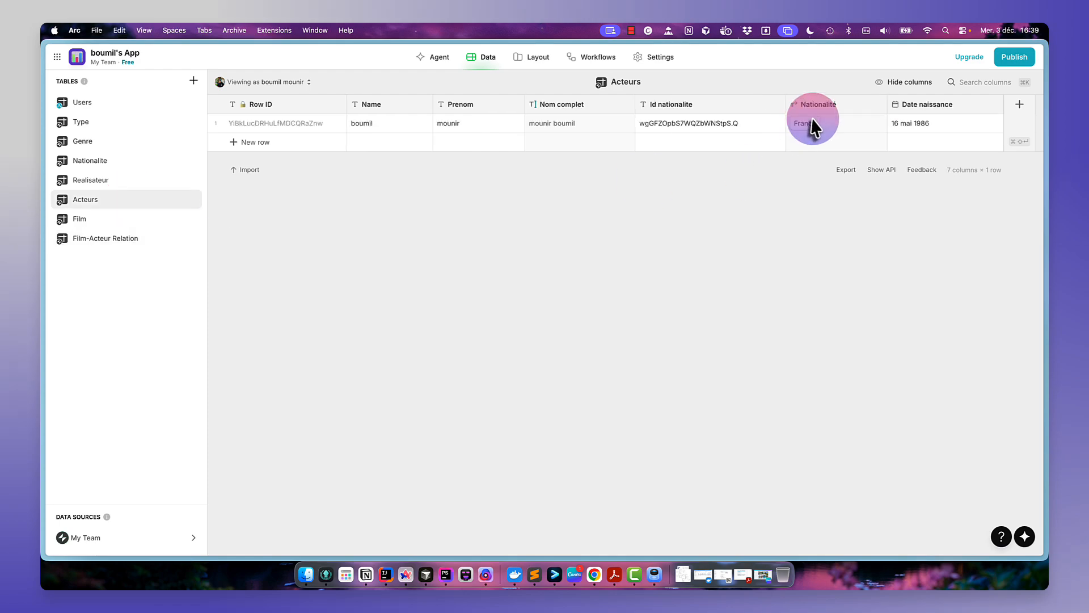
click(1017, 111)
text(Fil)
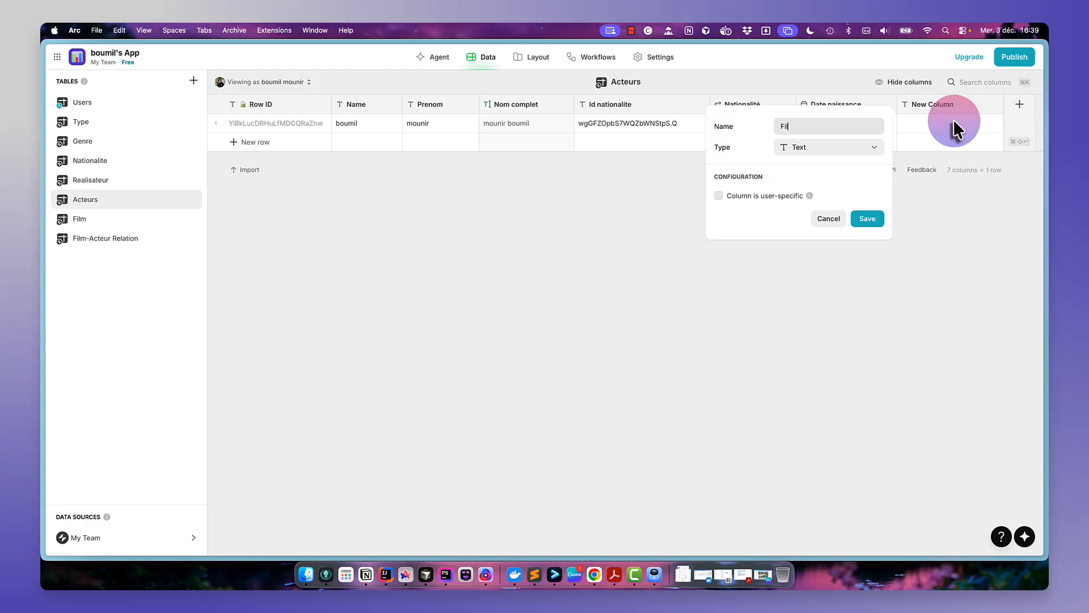
text(ms joues)
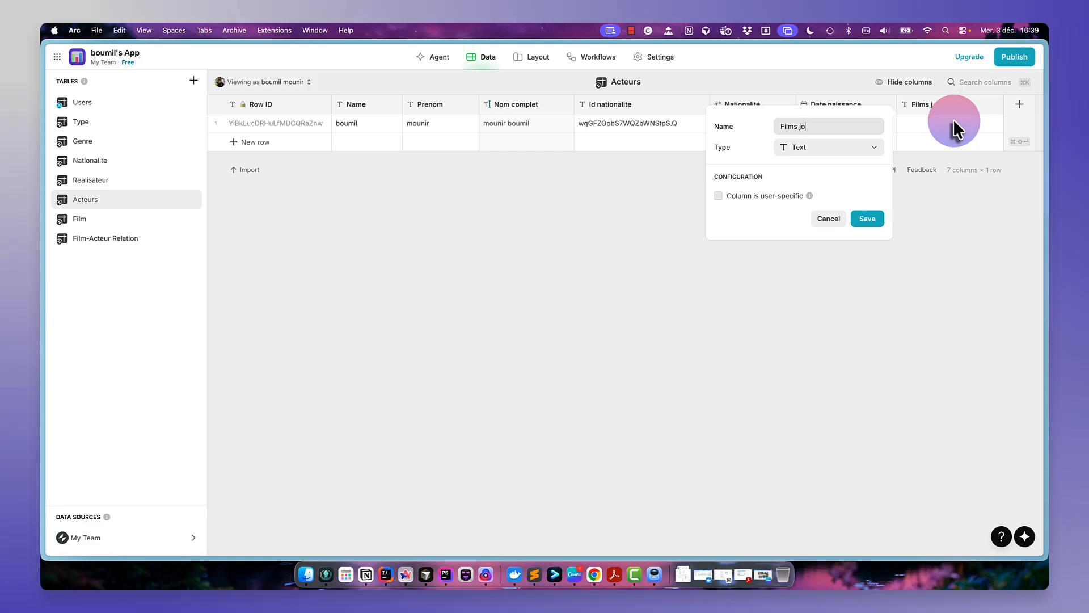
click(832, 159)
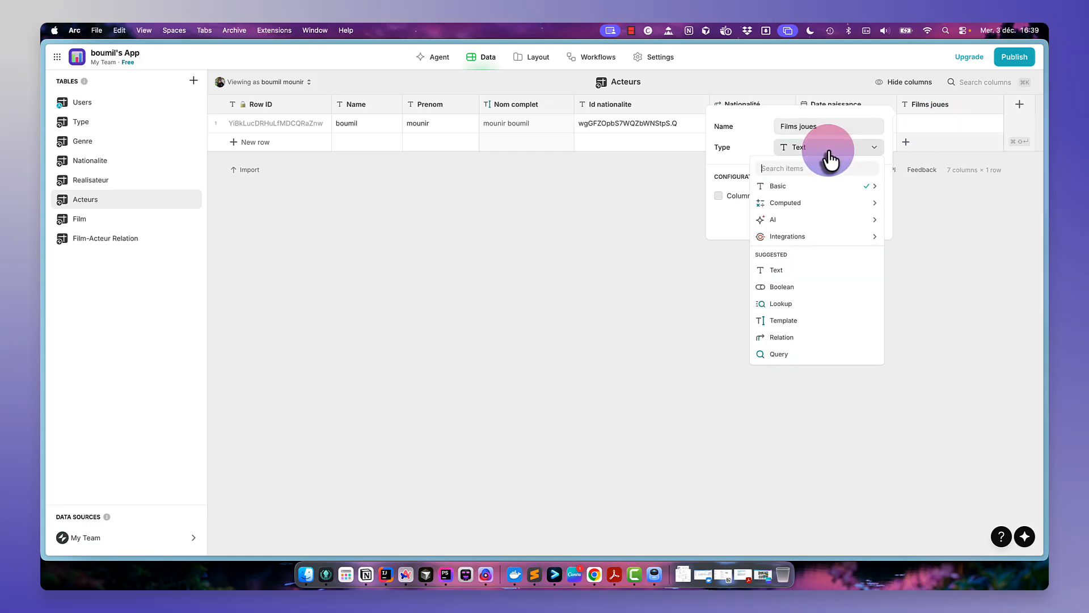
click(813, 337)
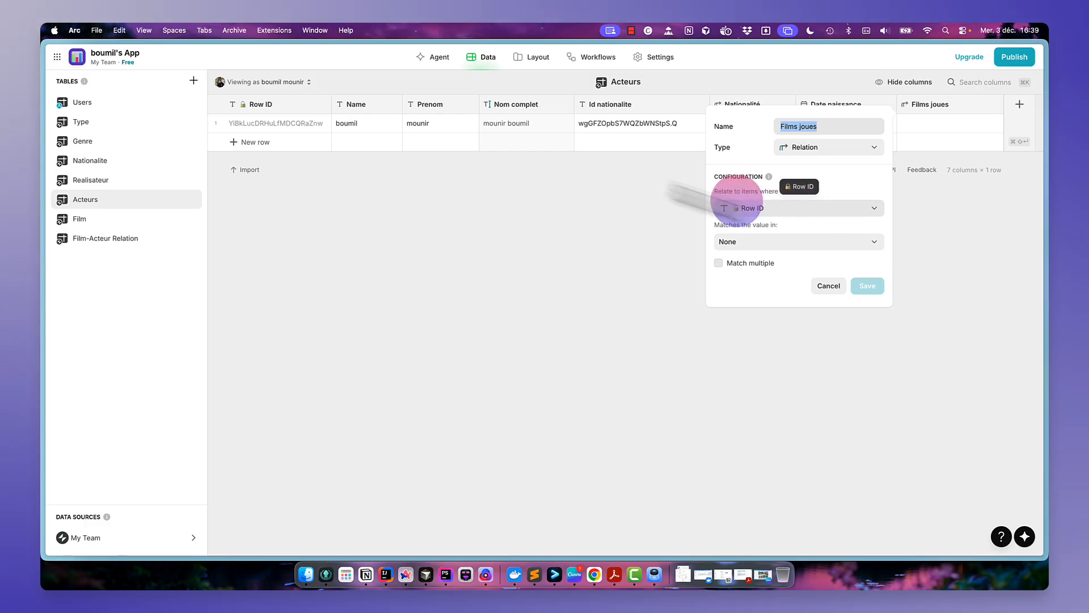
click(792, 241)
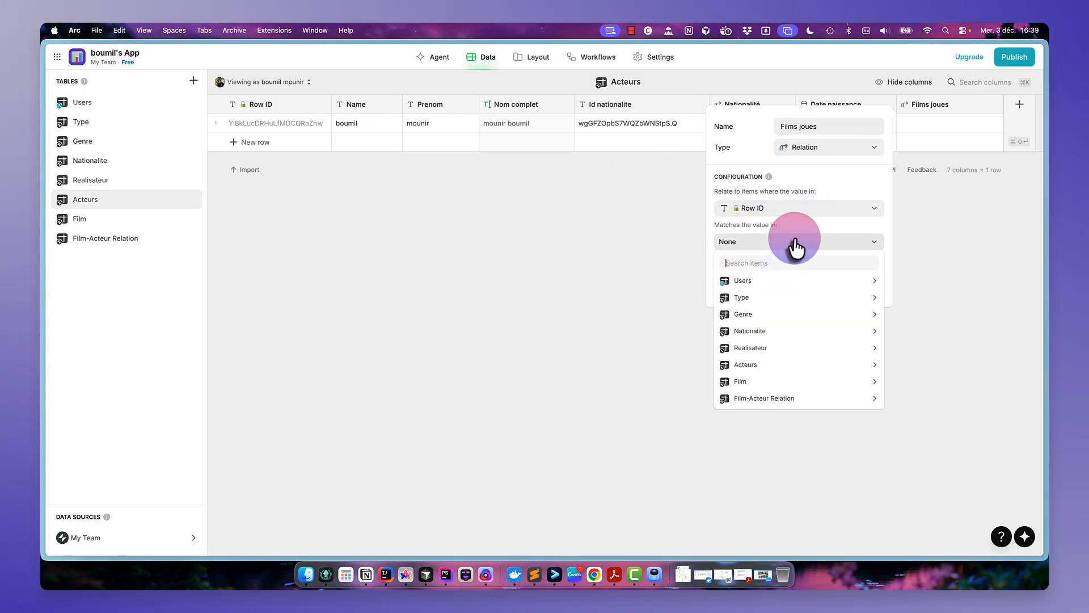
mouse_move(781, 400)
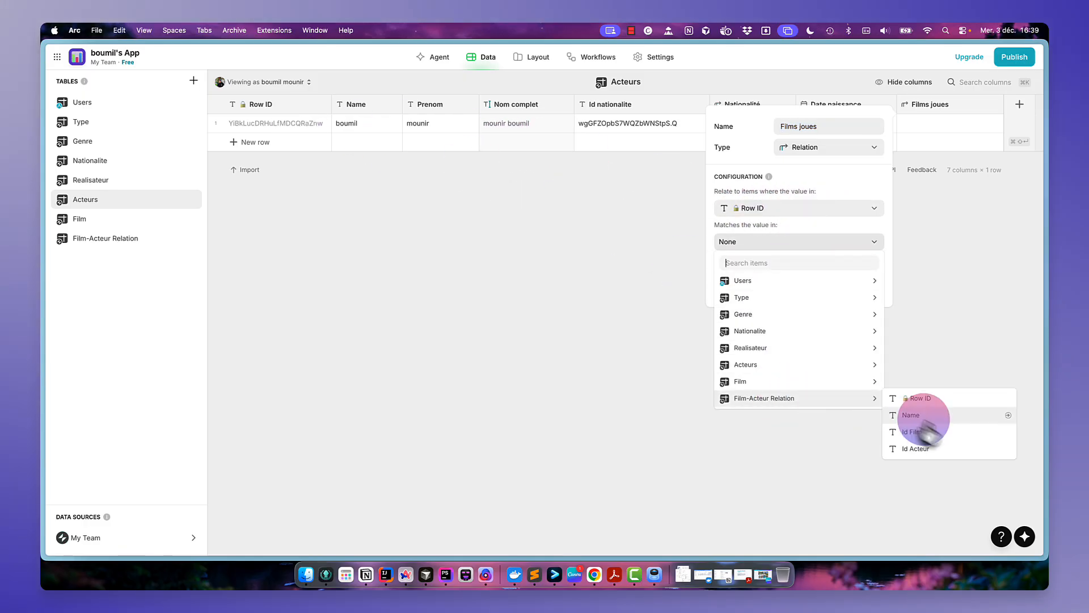
click(936, 451)
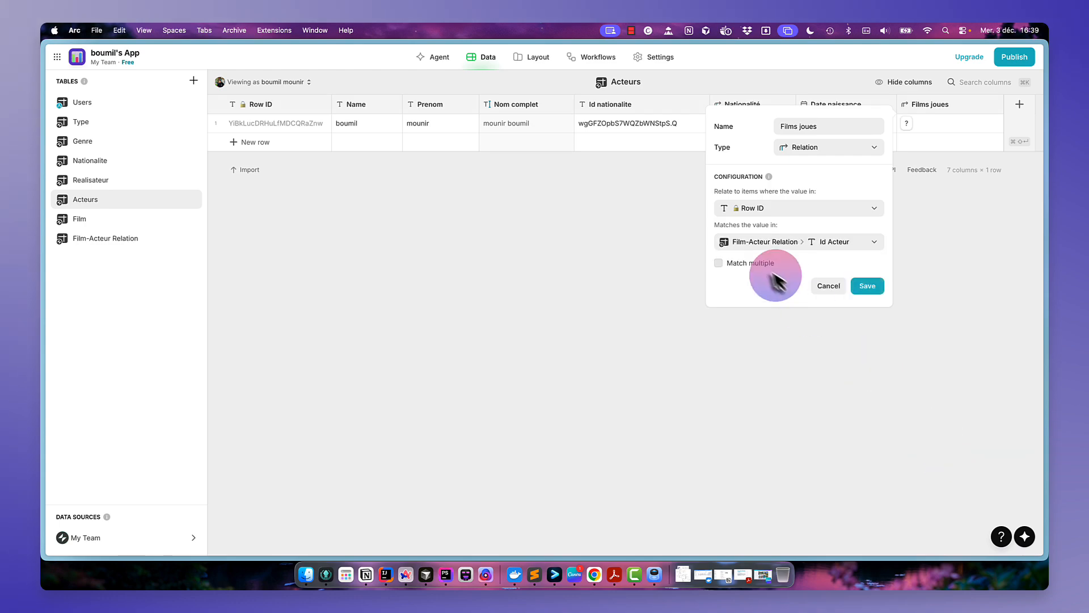
click(762, 264)
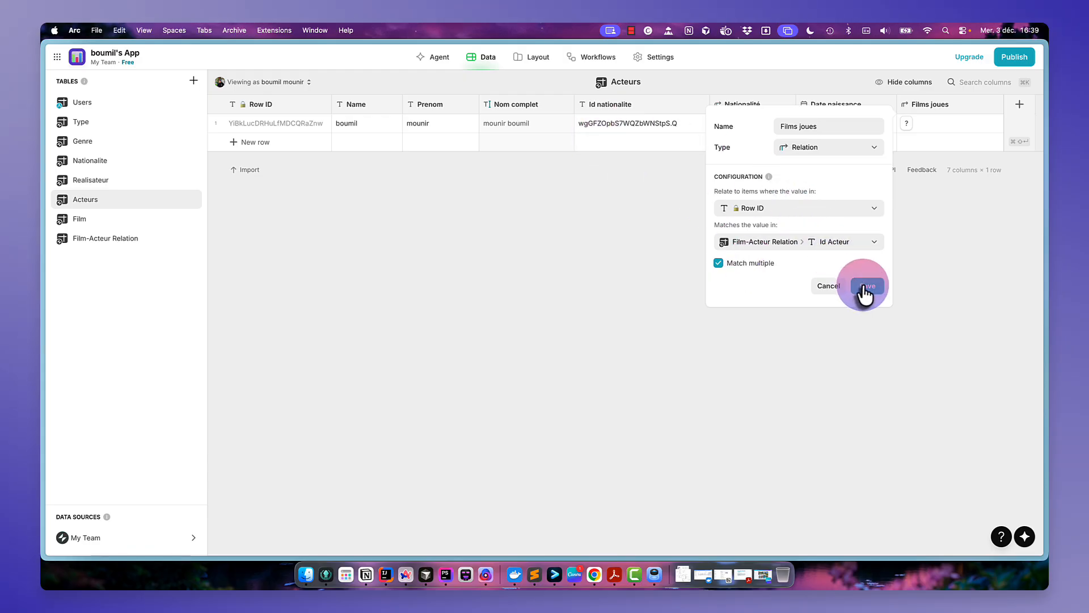
click(866, 286)
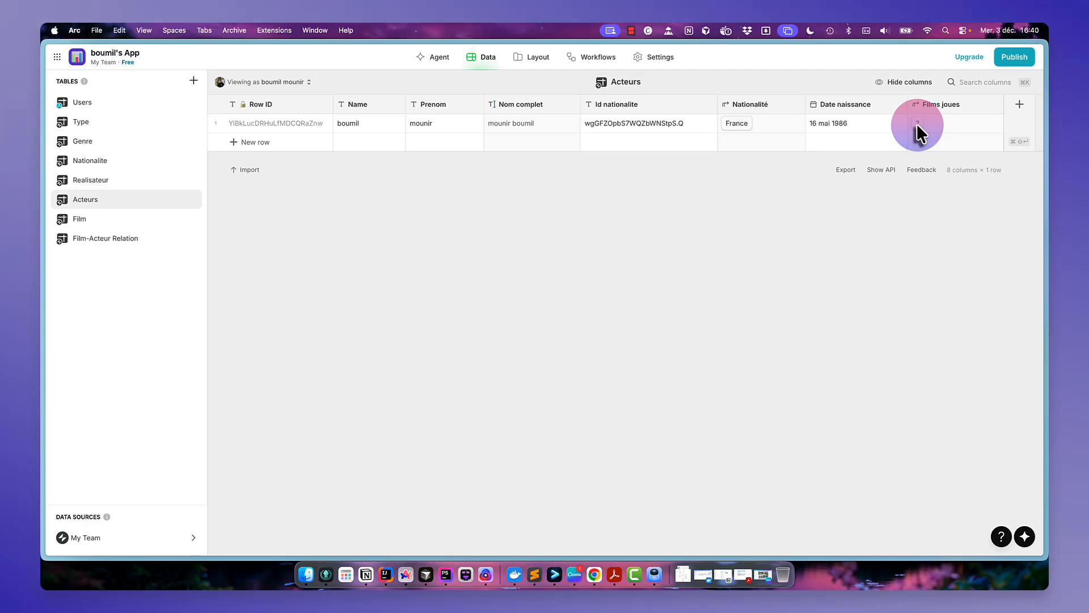
- Inspect the Film-Acteur Relation record linked in the actor's Films joues cell
click(141, 238)
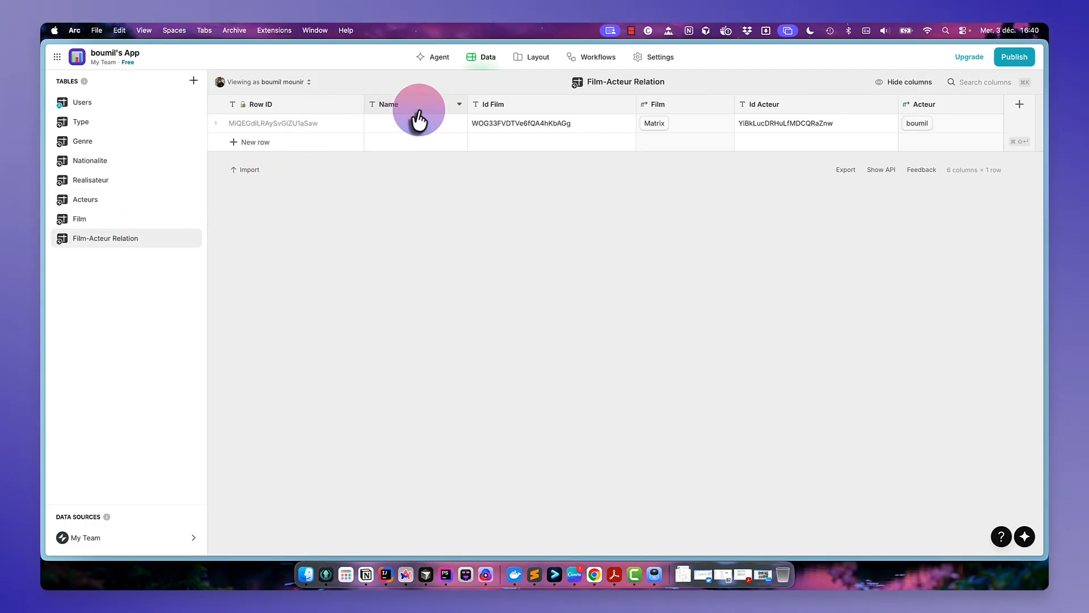
double_click(417, 120)
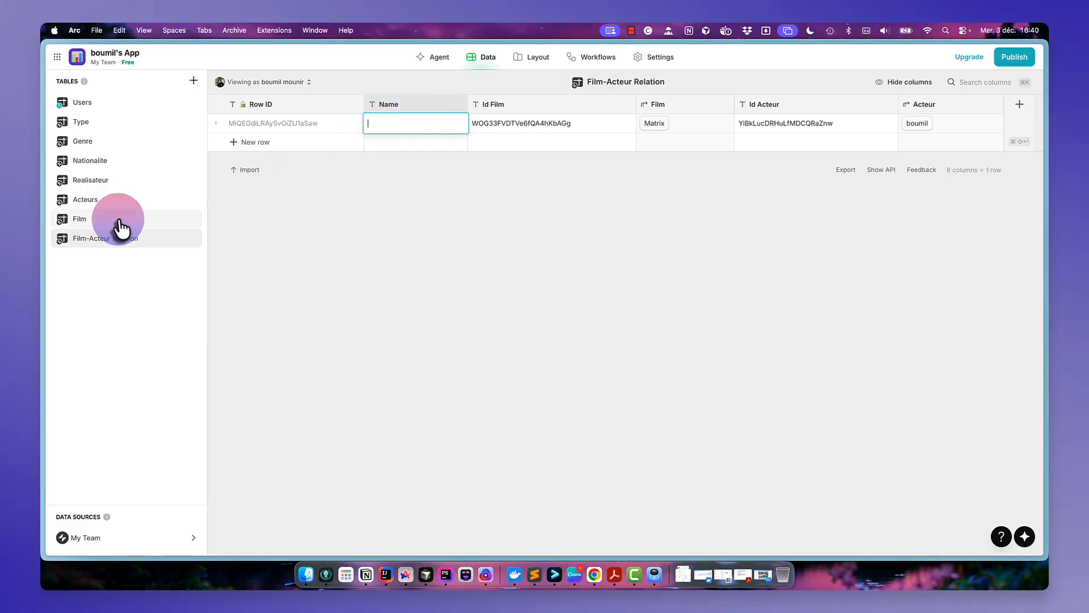
click(121, 220)
click(121, 200)
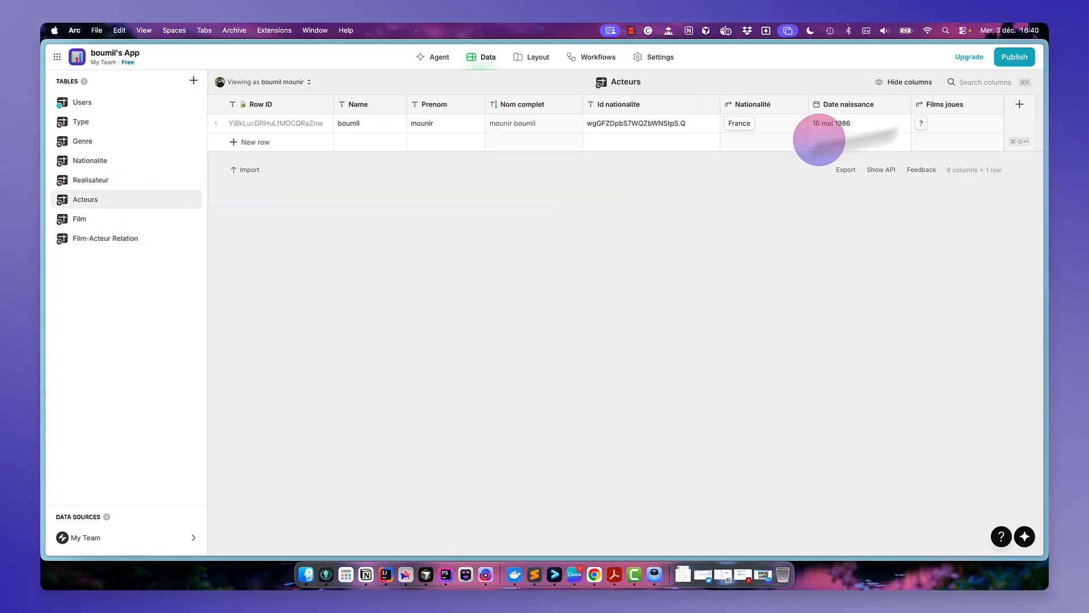
click(921, 122)
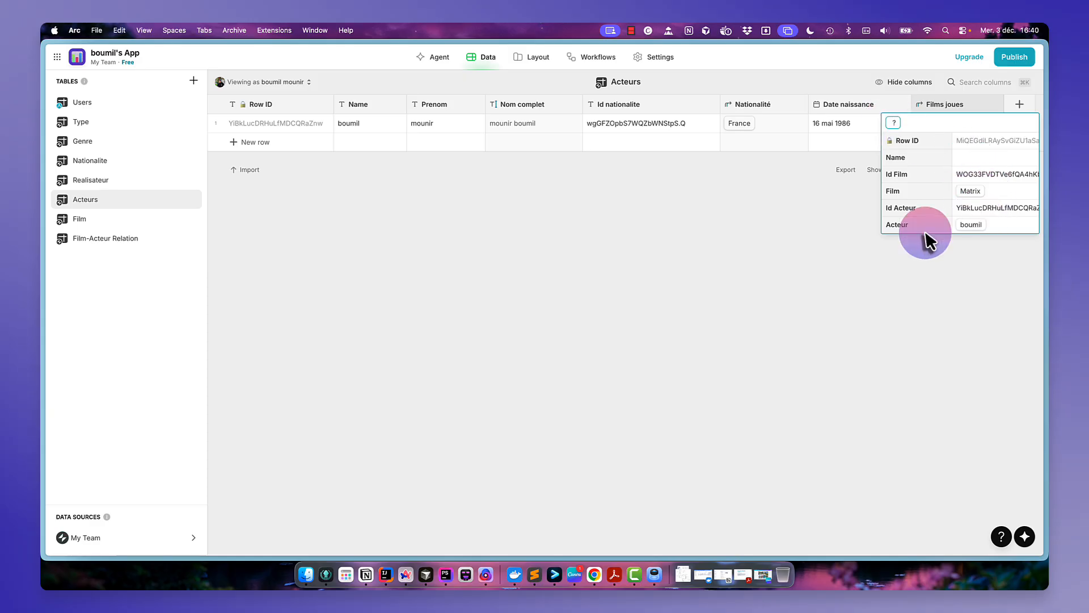
click(802, 255)
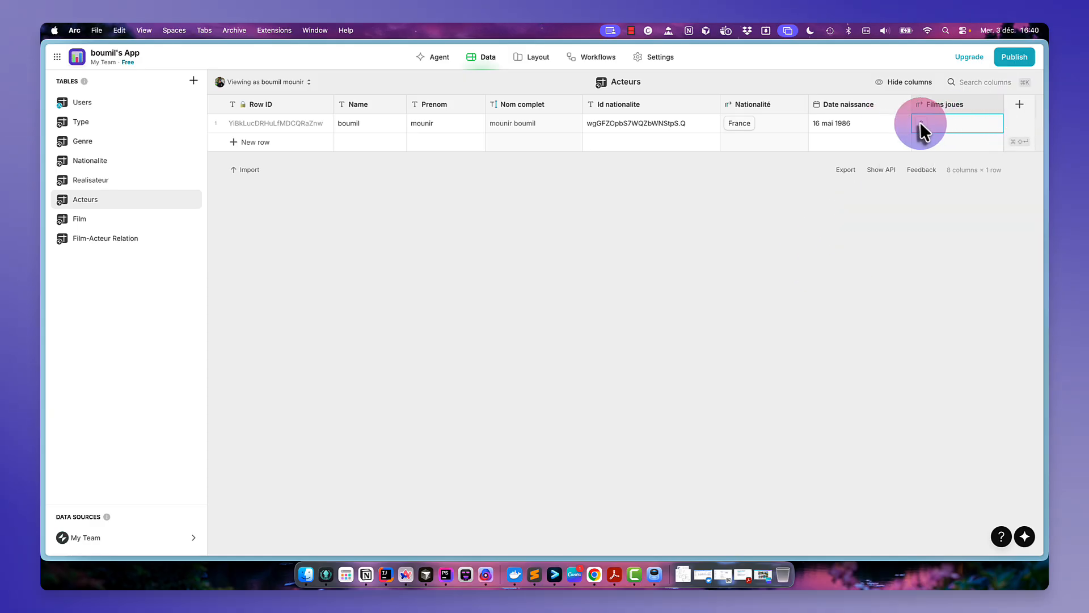
click(920, 122)
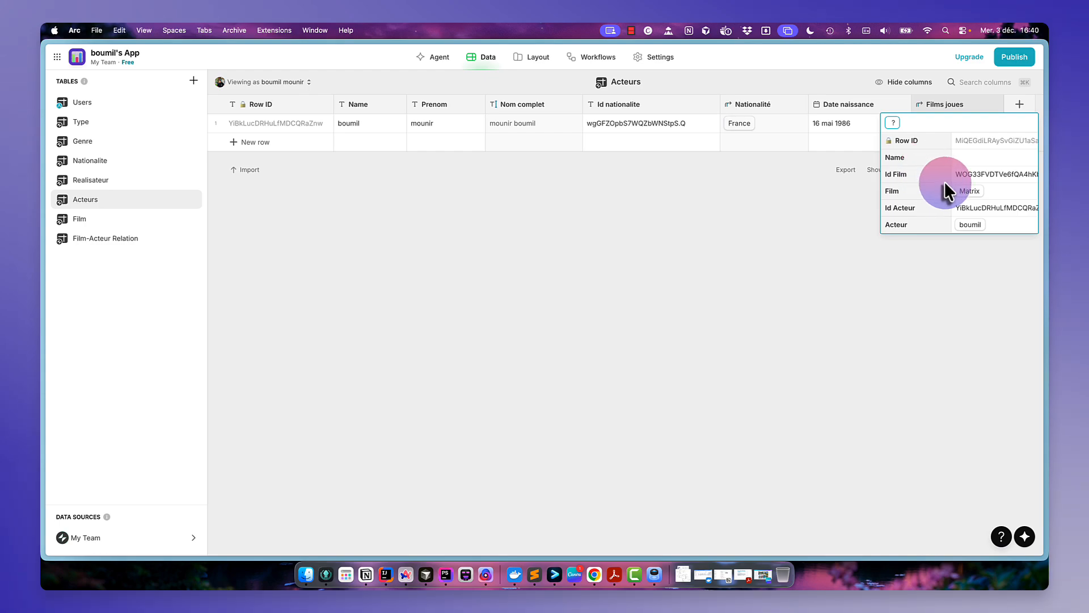
click(832, 235)
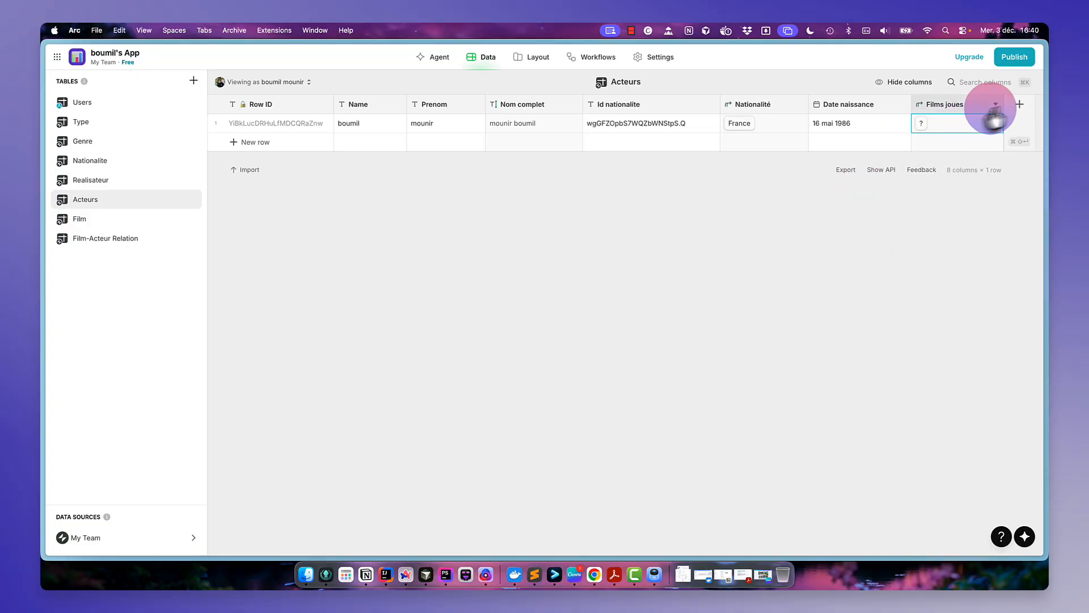
- Add a Lookup column named Films to Acteurs that pulls the Film field through the Films joues relation
click(1018, 107)
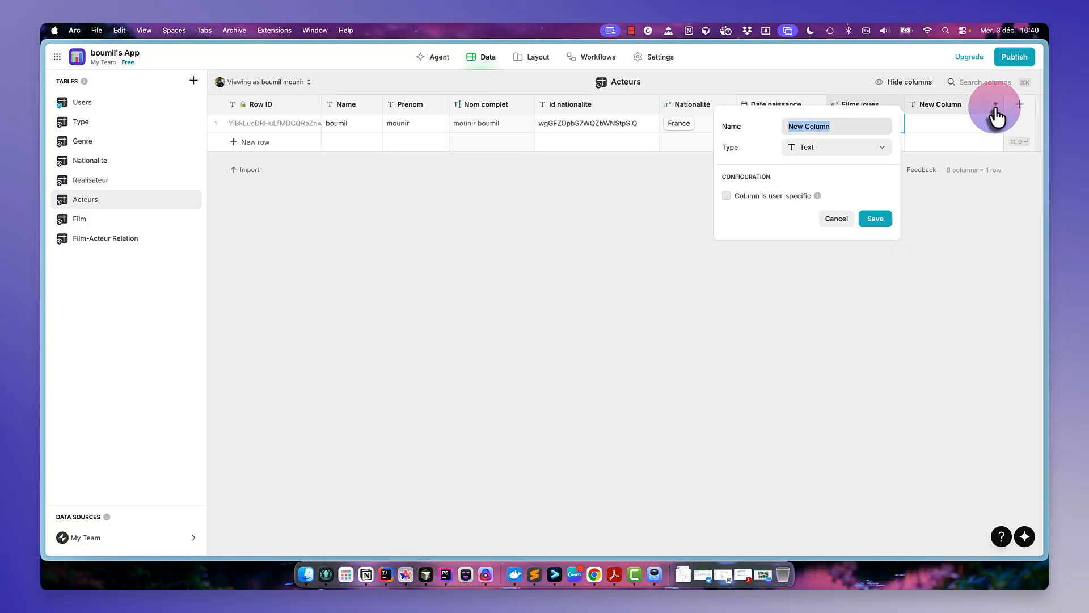
text(Films)
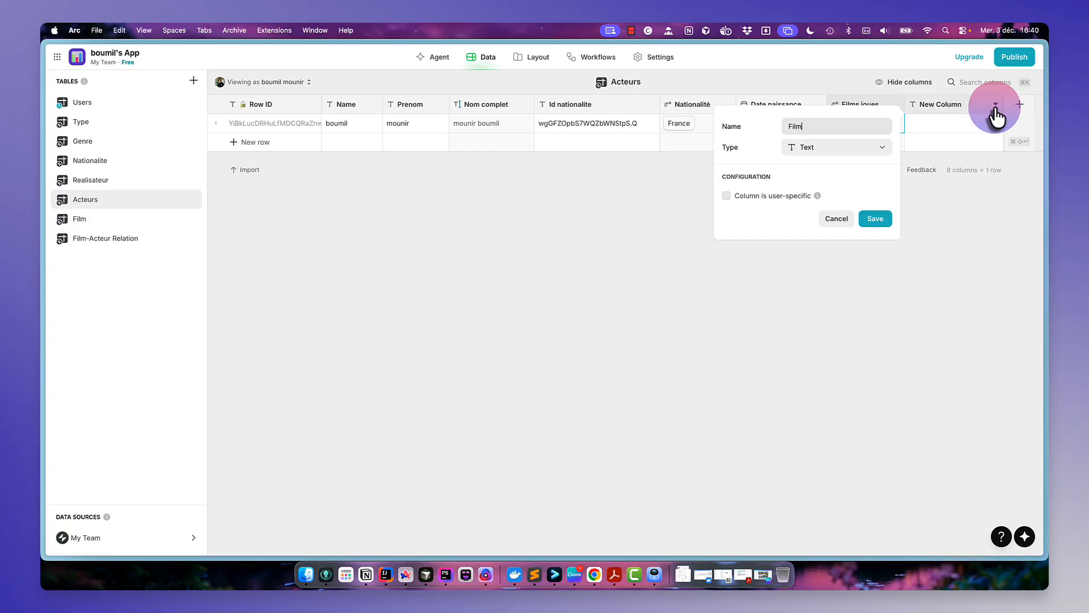
click(881, 149)
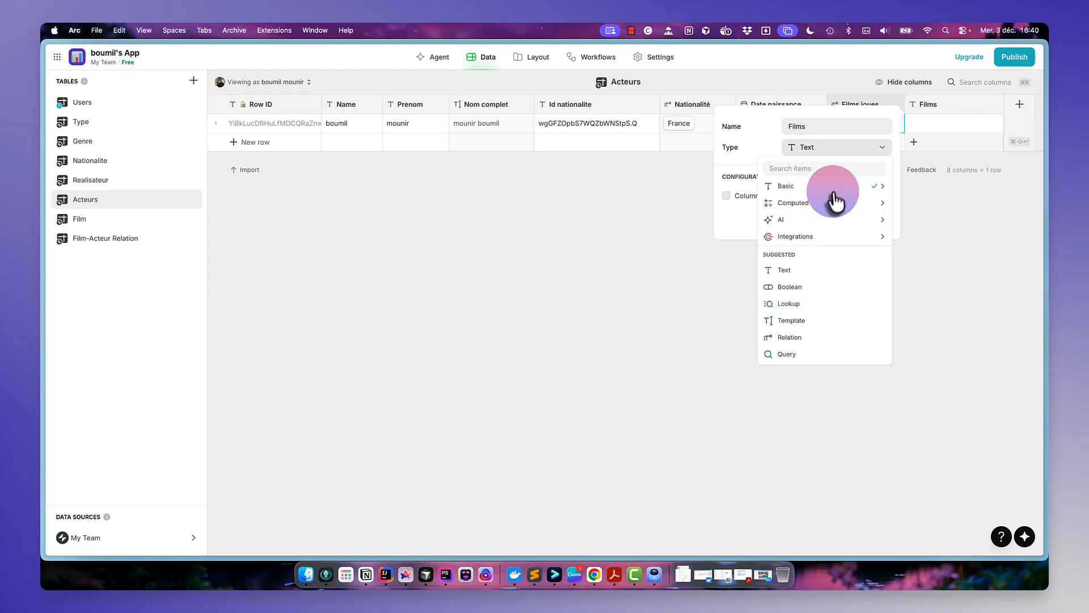
mouse_move(829, 208)
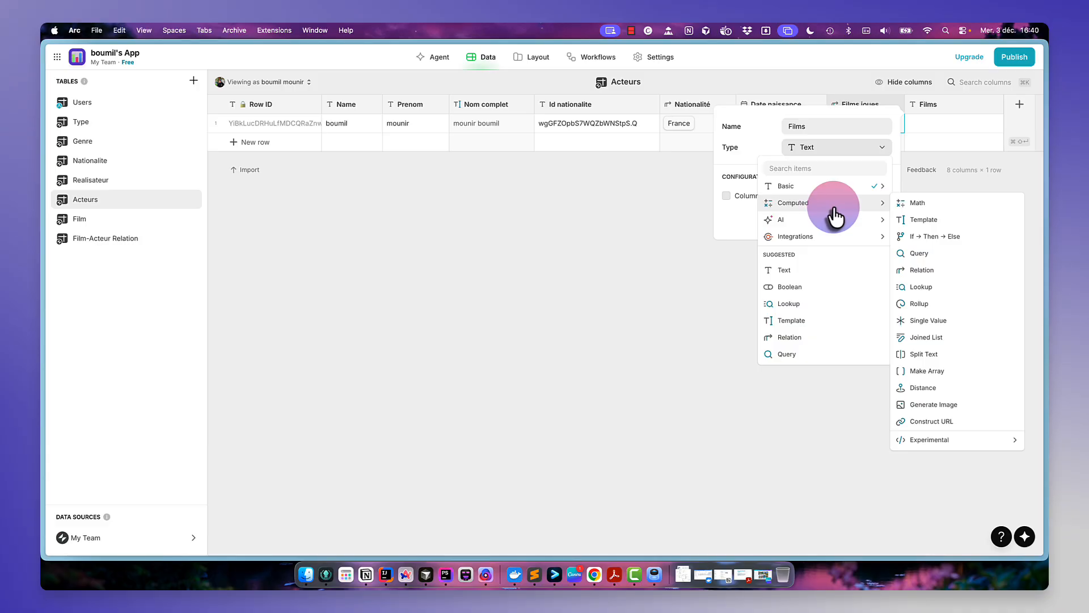
click(923, 287)
click(851, 209)
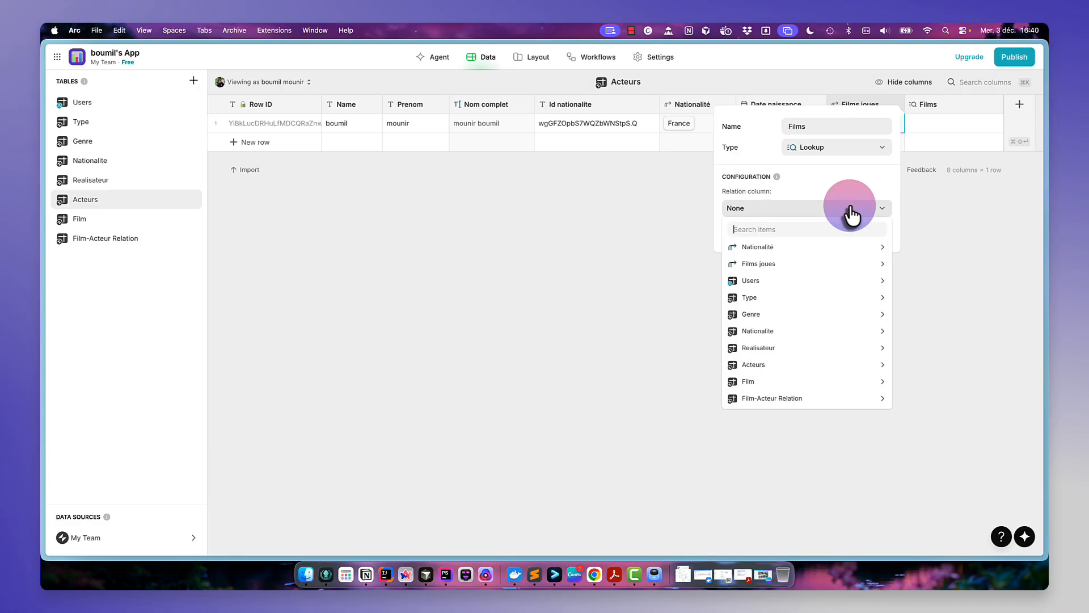
mouse_move(804, 272)
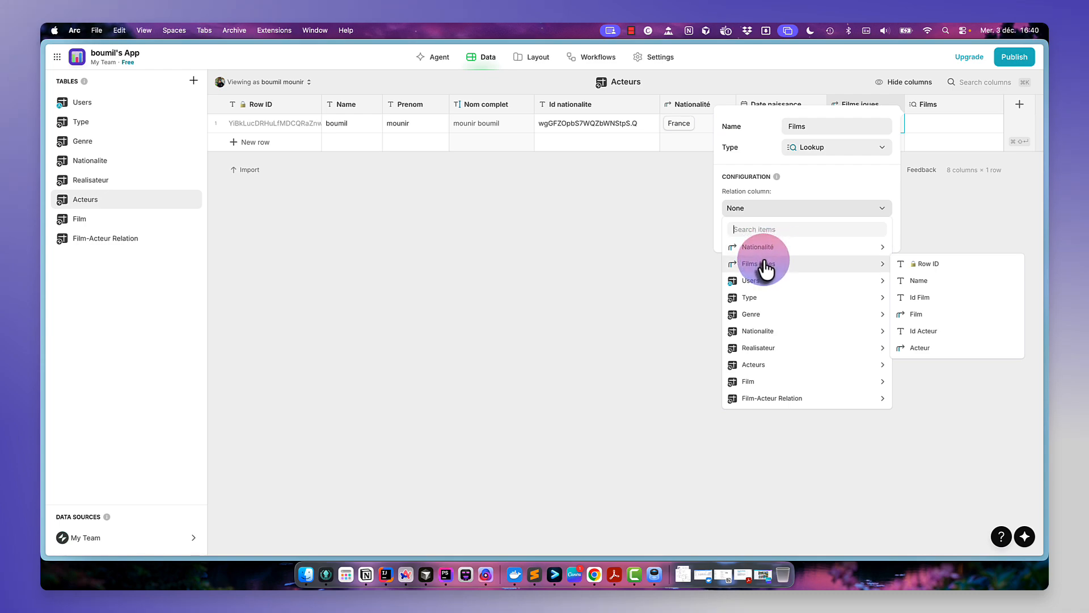
mouse_move(765, 403)
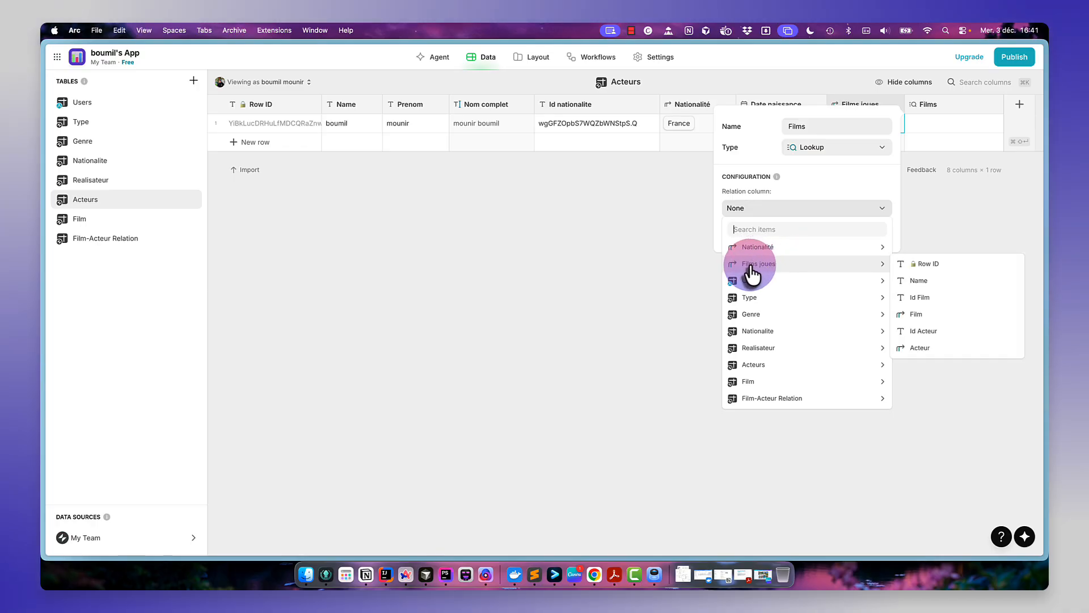
click(927, 316)
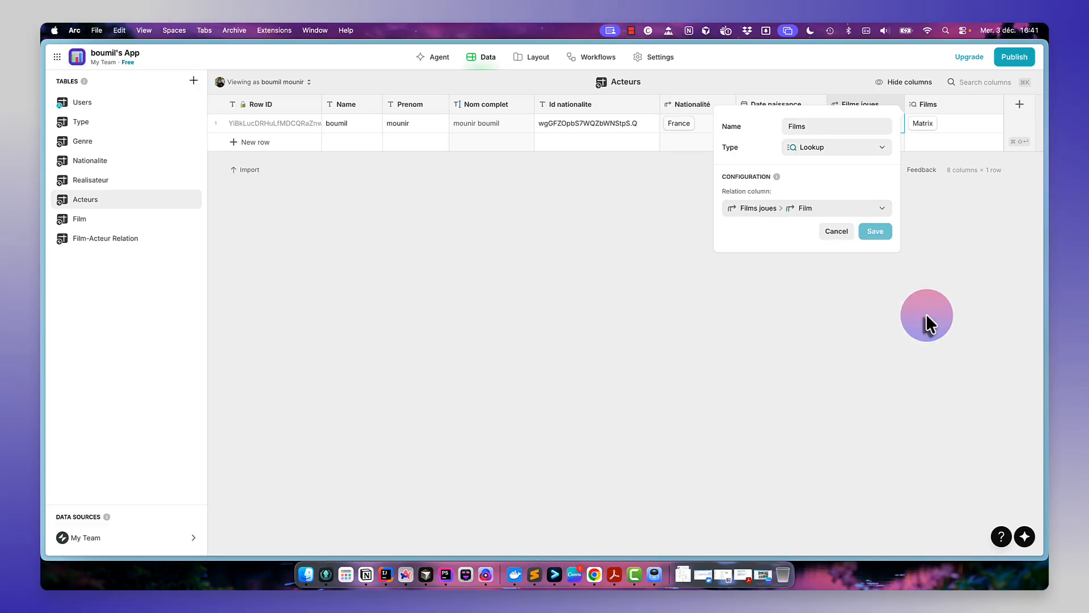
click(877, 231)
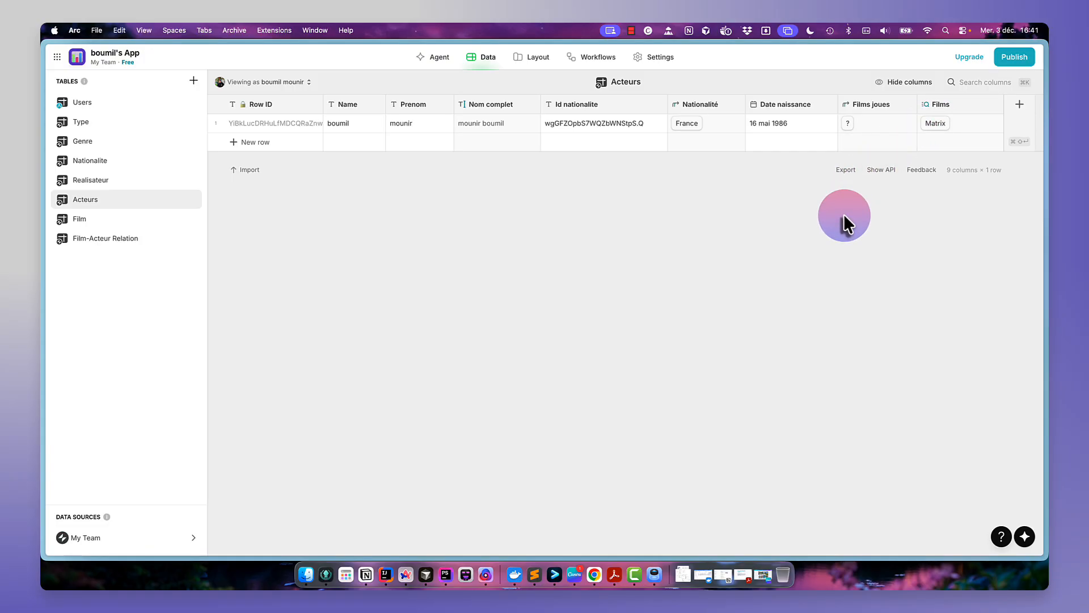
click(130, 223)
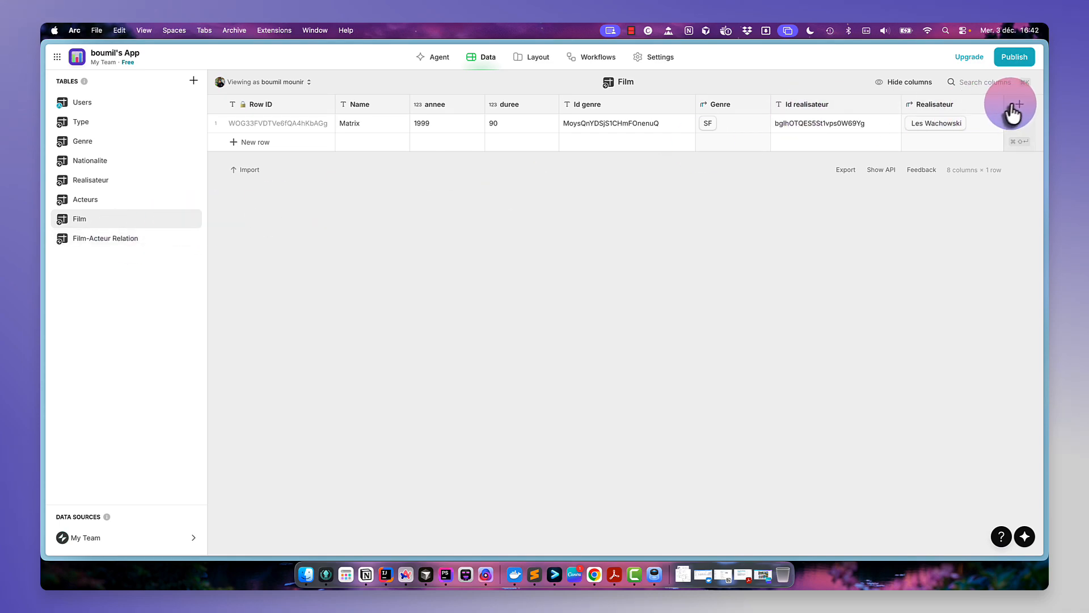
click(1013, 109)
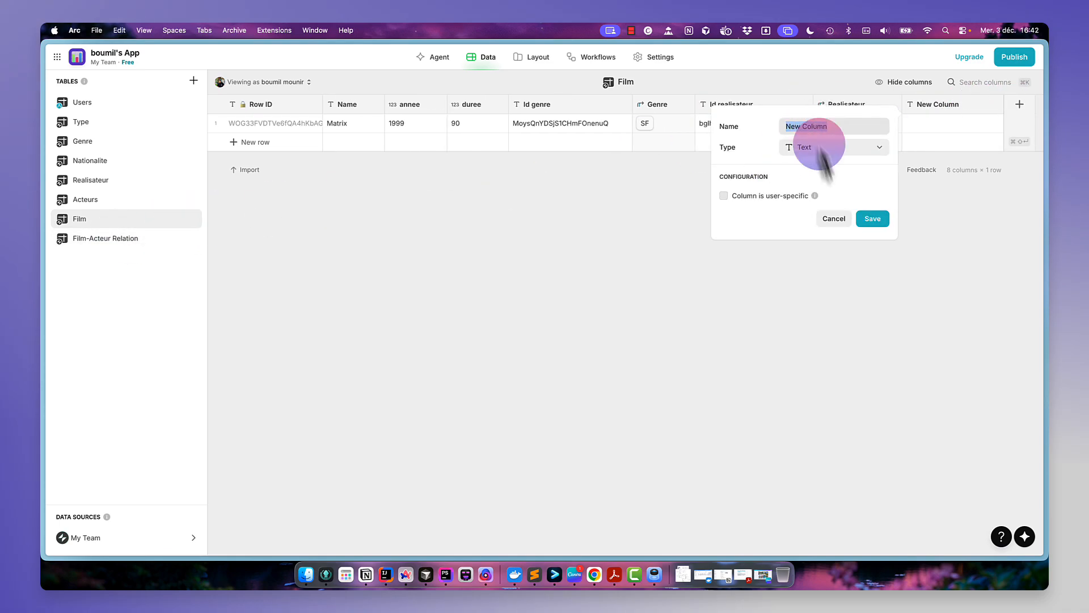
click(834, 219)
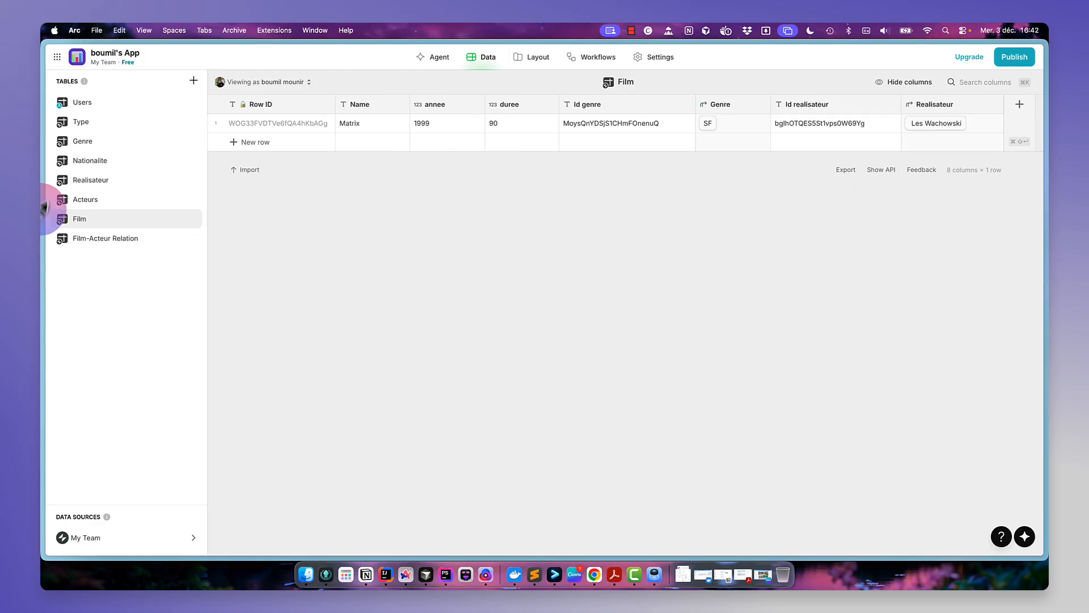
- In the Acteurs table, rename the Films joues relation column to Films joues relation
click(106, 202)
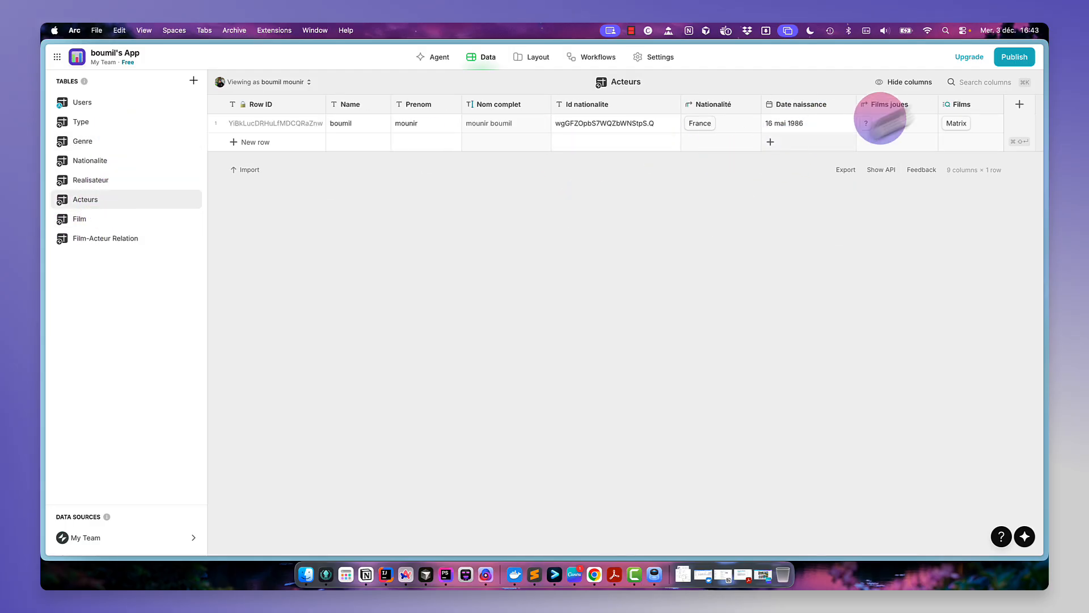
click(920, 108)
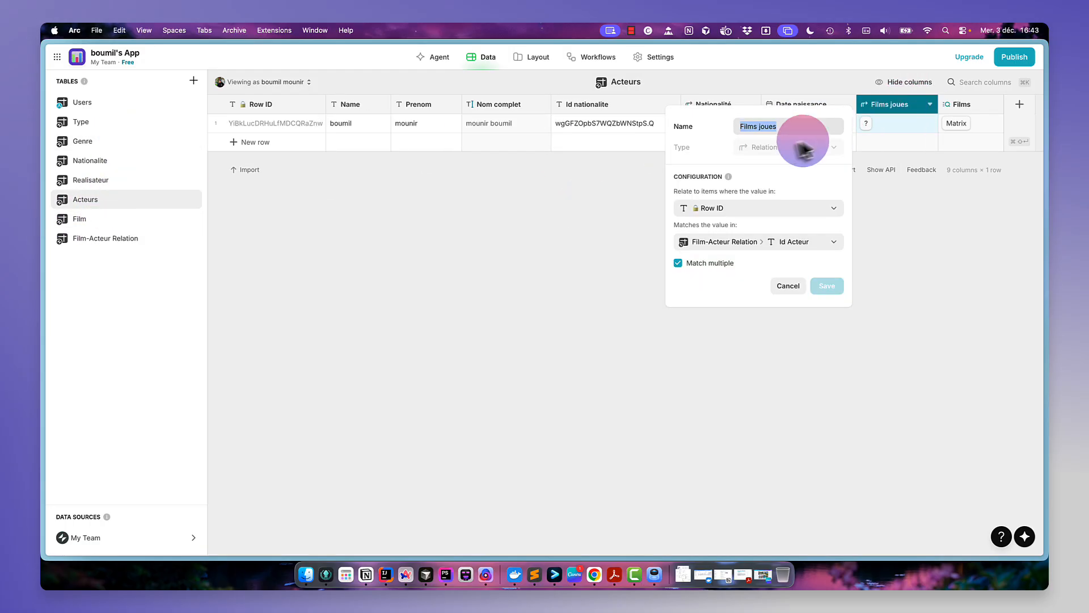
click(504, 264)
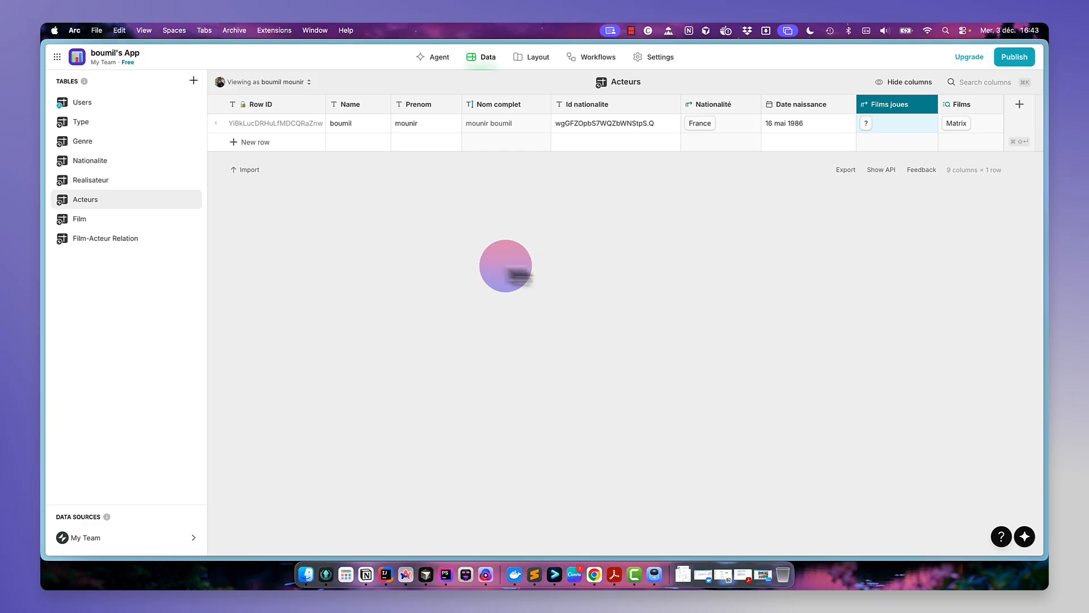
click(894, 113)
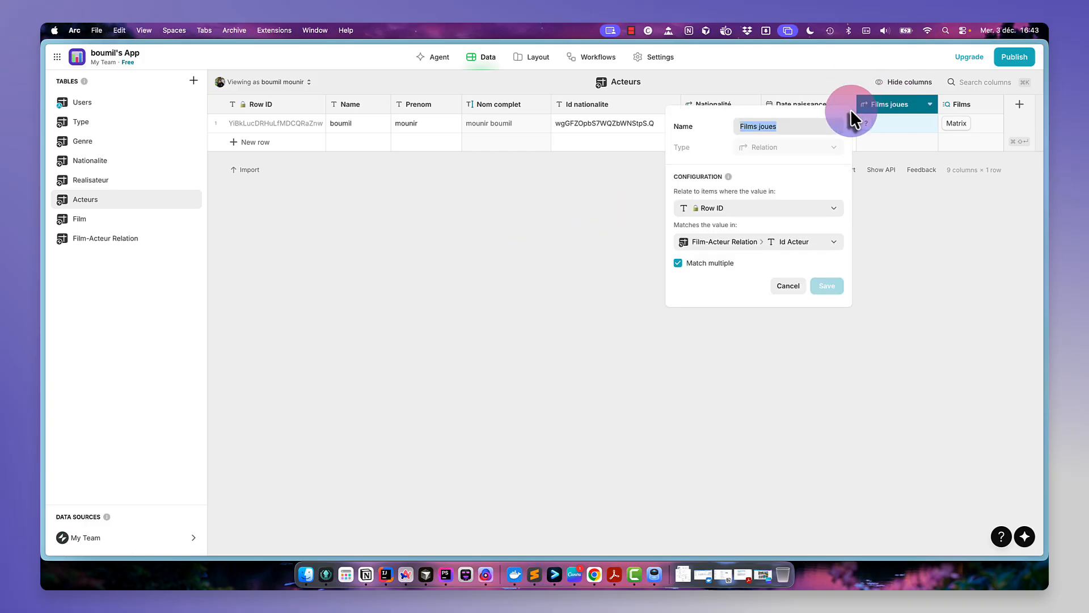
key(Right)
text(rela)
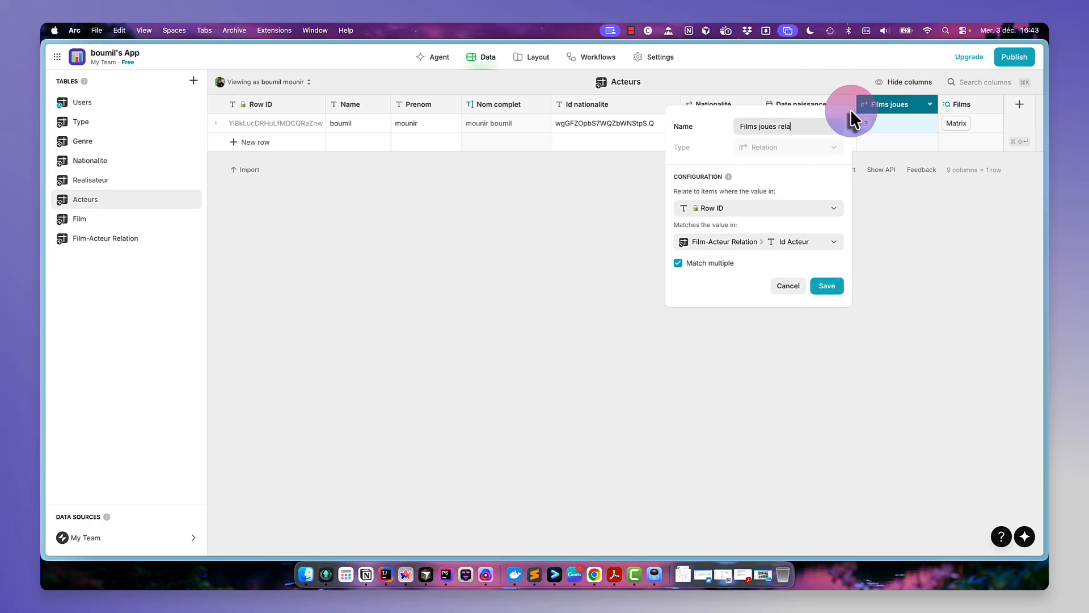
text(tion)
key(Return)
key(super+c)
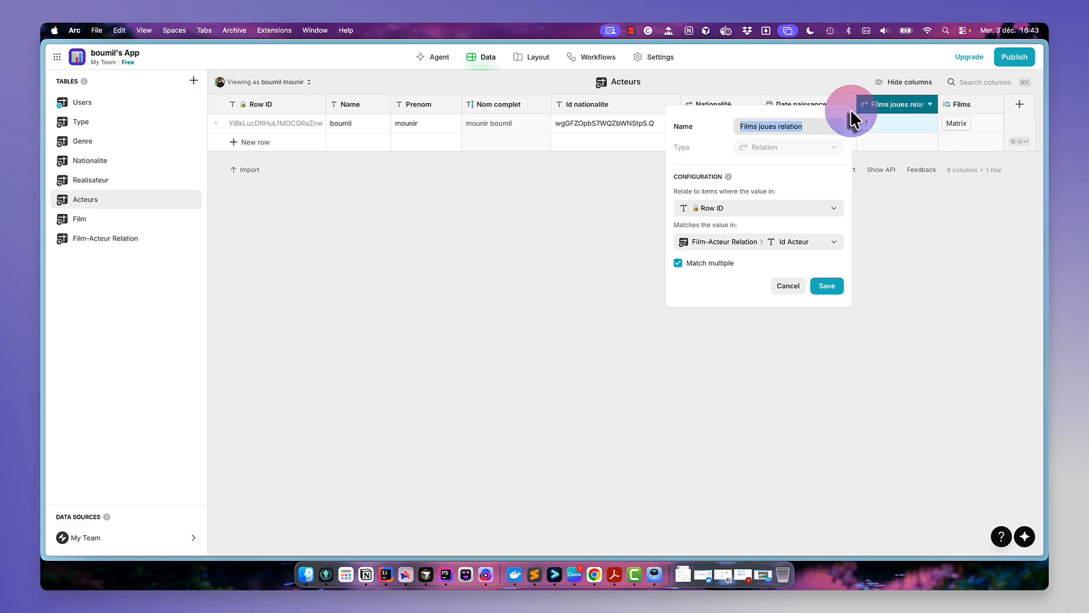
click(828, 286)
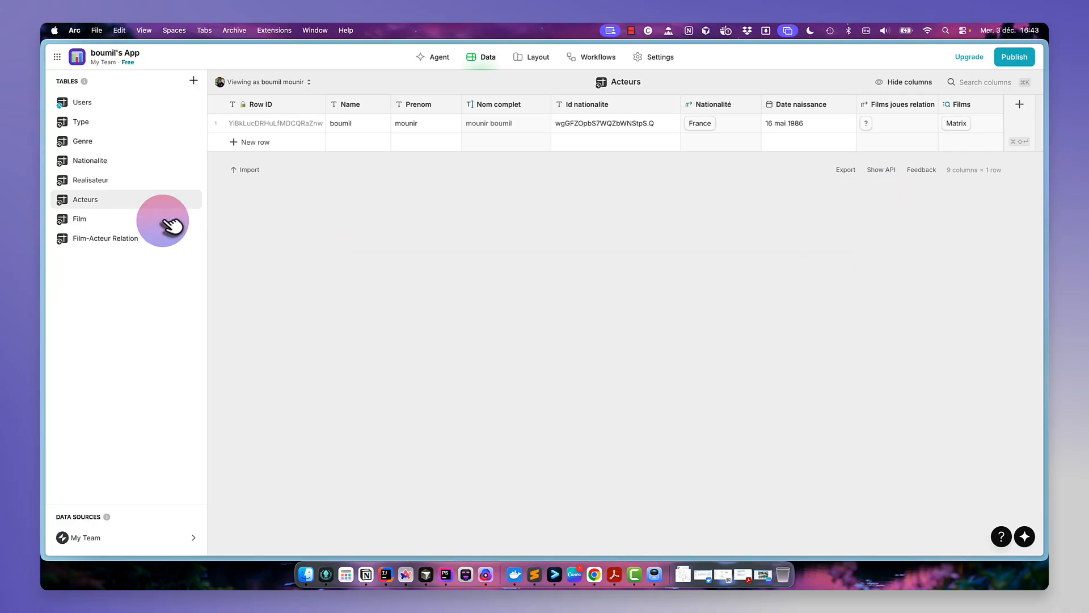
- In the Film table, add a Relation column named Films joues relation matching Row ID to Film-Acteur Relation's Id Film, allowing multiple matches
click(126, 220)
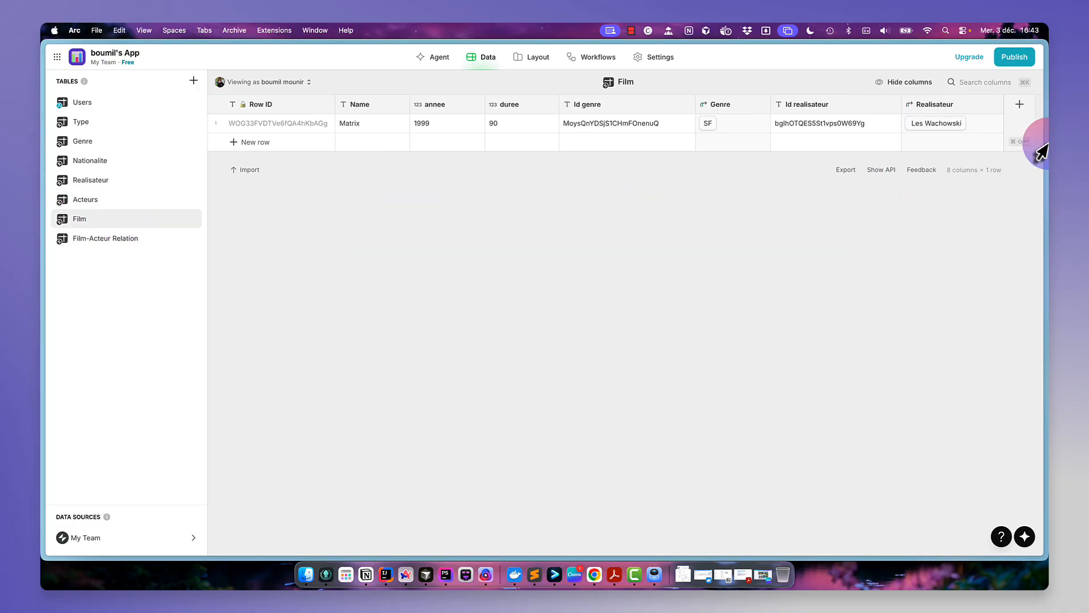
click(1020, 105)
key(super+v)
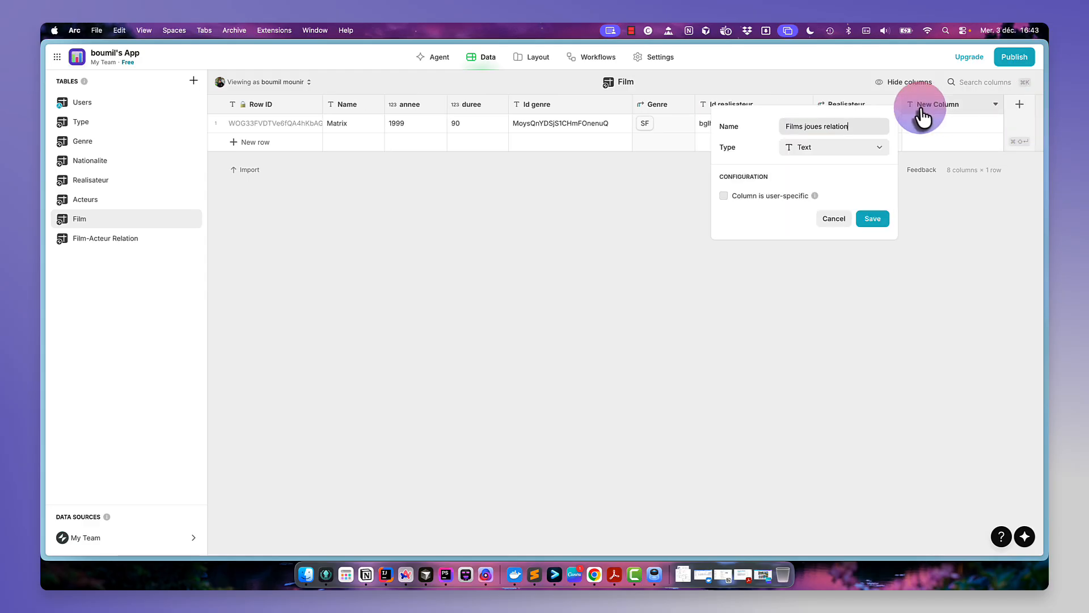
click(851, 149)
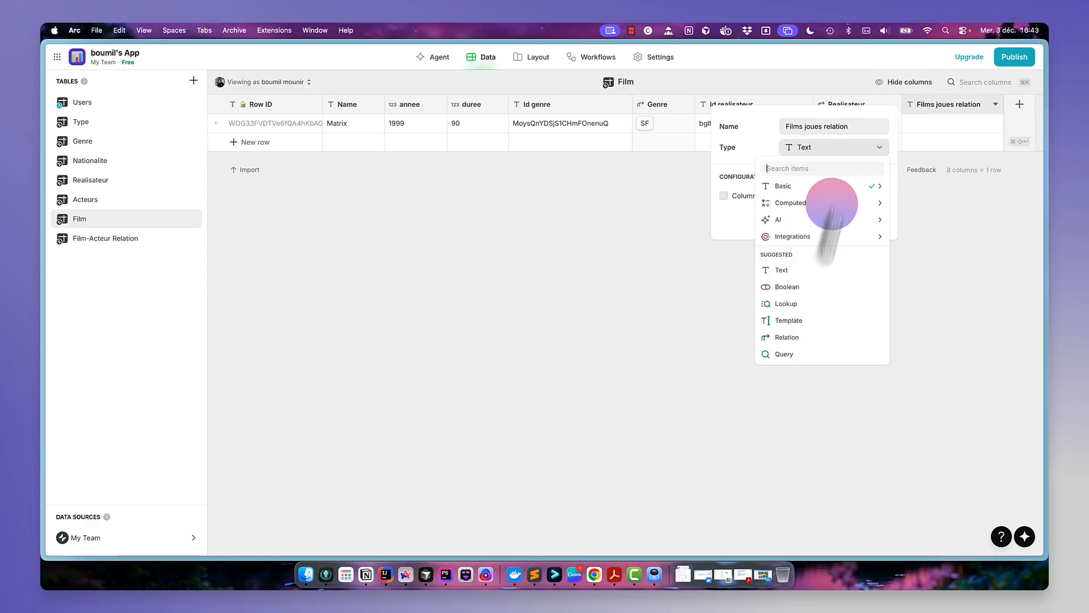
click(810, 339)
click(772, 211)
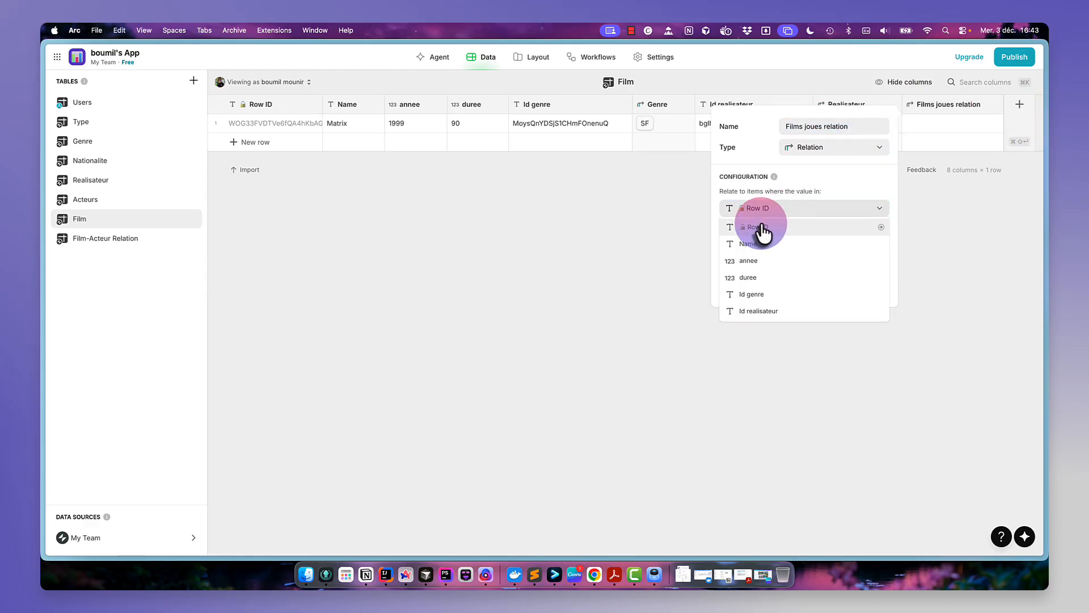
click(763, 228)
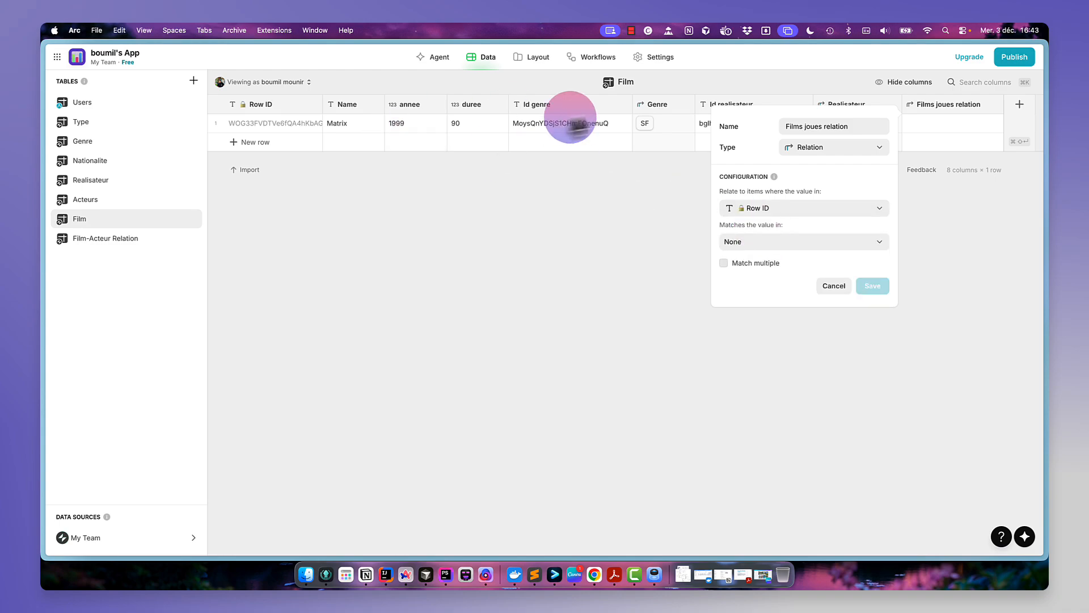
click(799, 246)
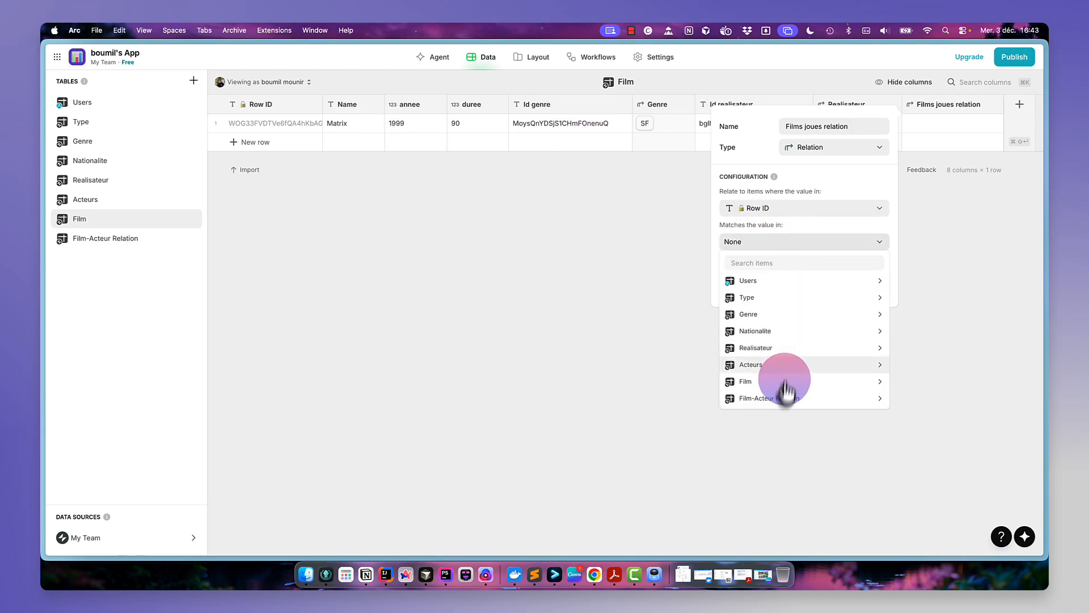
mouse_move(783, 399)
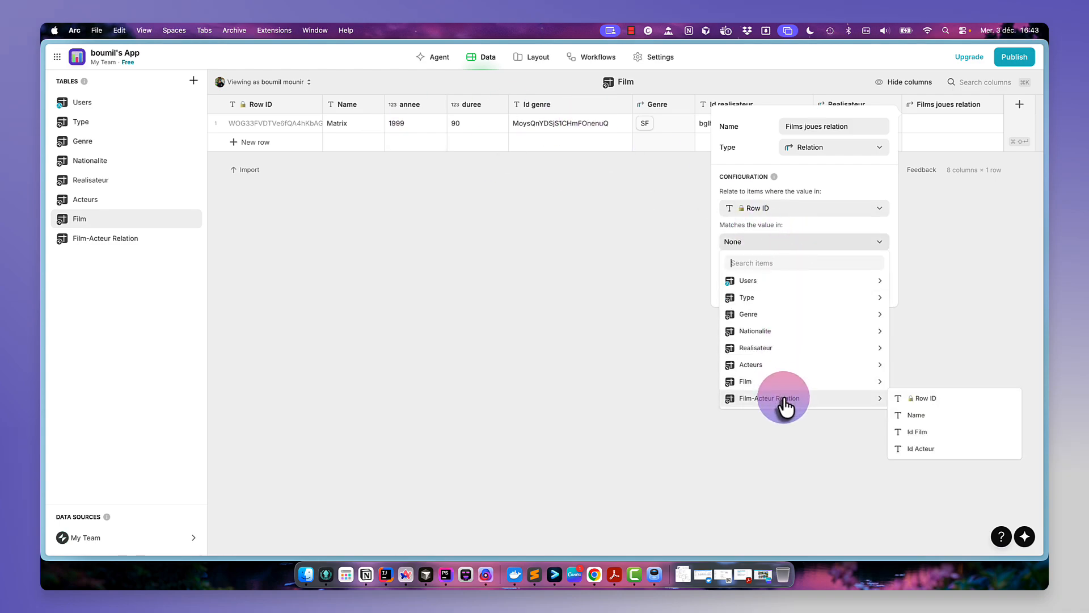
click(939, 432)
click(758, 263)
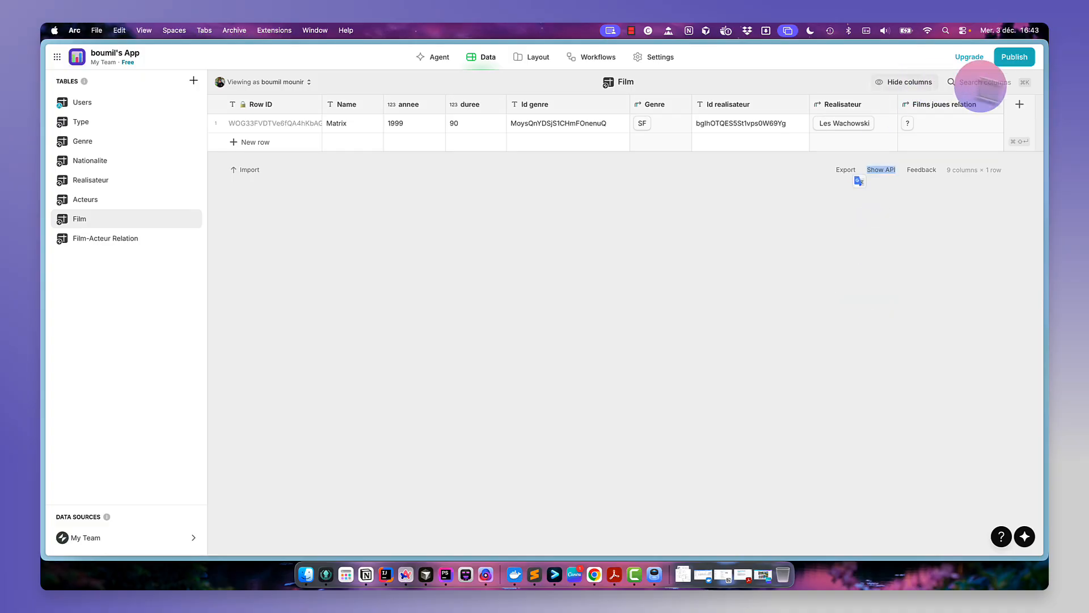
- Add a Lookup column named Acteurs to Film that pulls the Acteur field through Films joues relation
click(1019, 104)
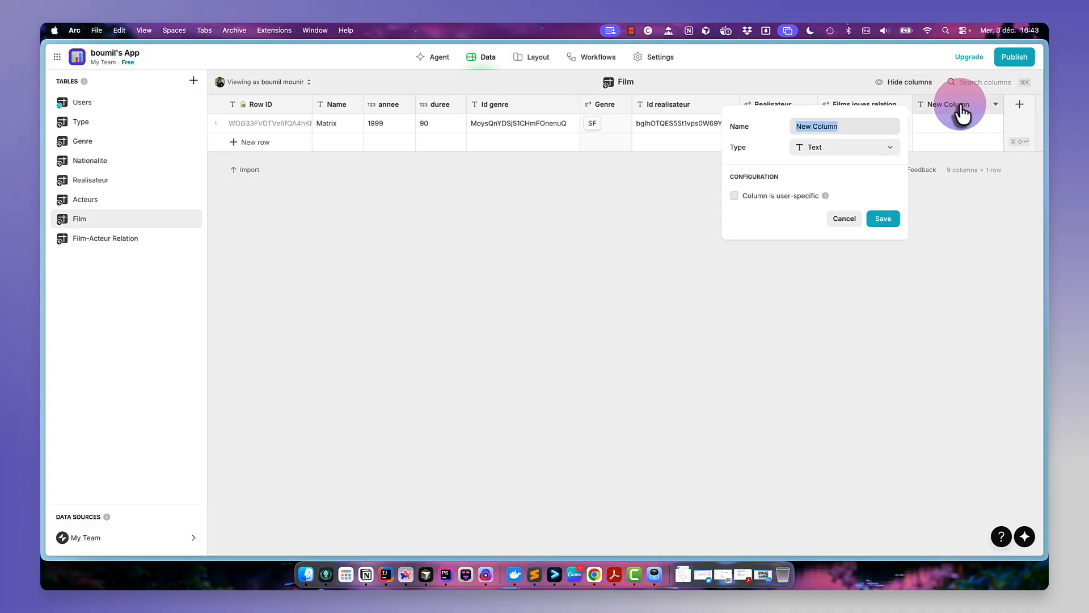
text(Films)
key(BackSpace)
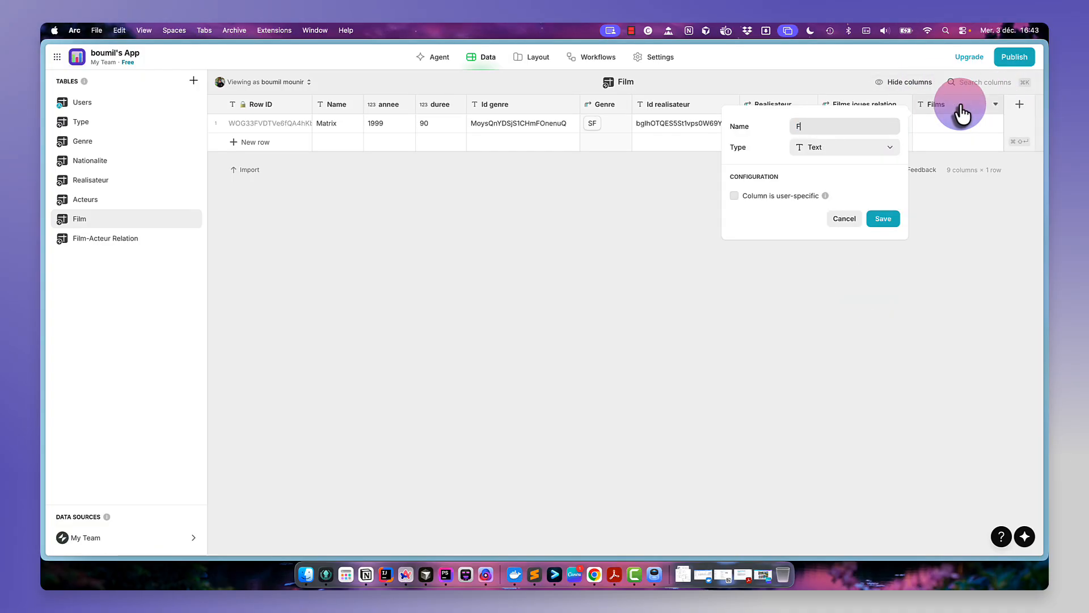
key(BackSpace)
text(Acteurs)
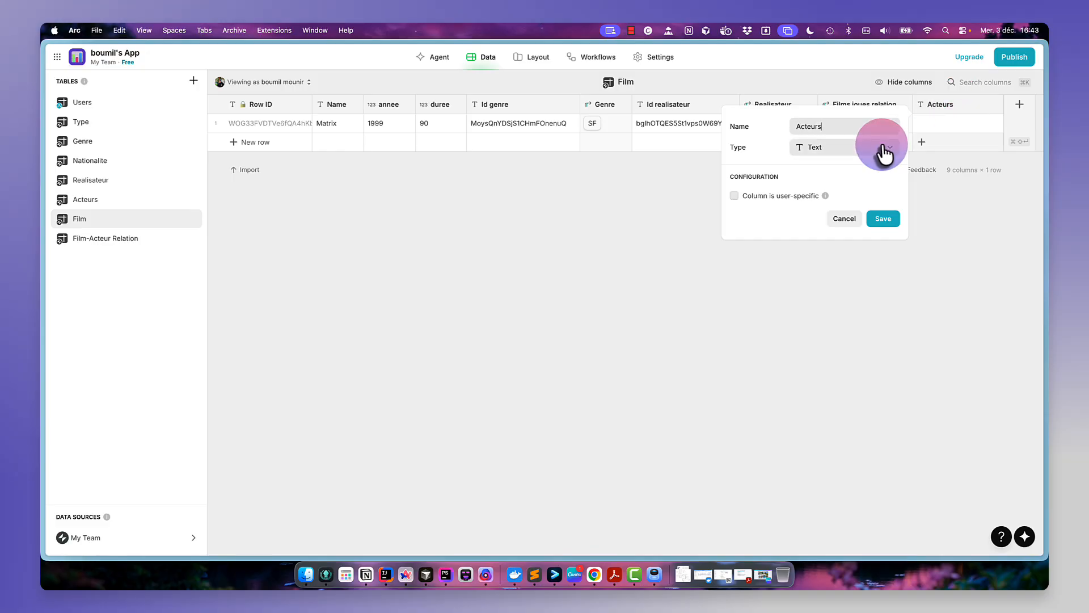
click(884, 148)
mouse_move(846, 210)
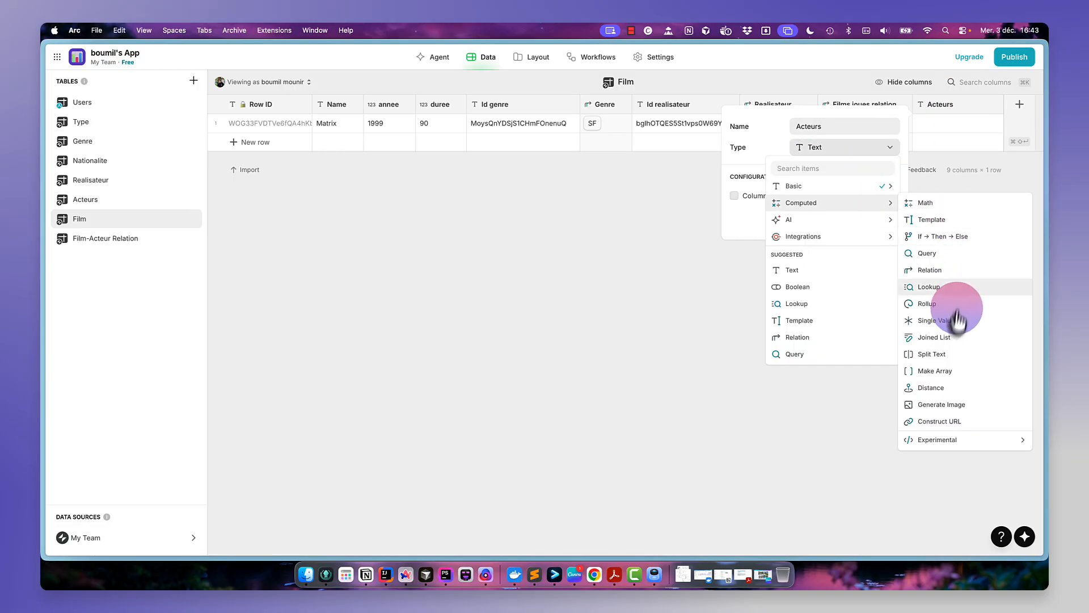
click(959, 288)
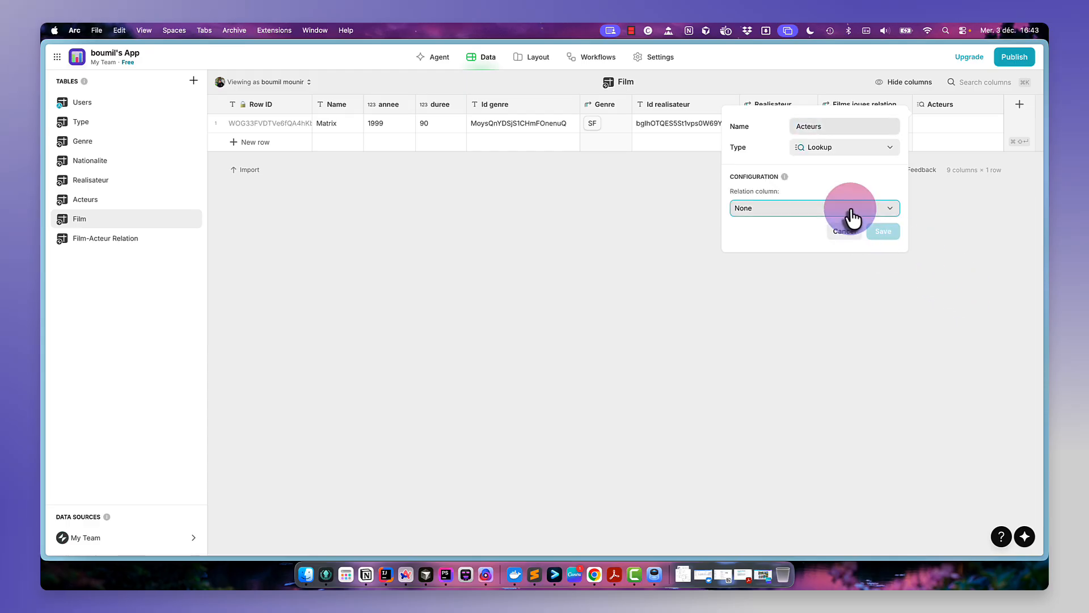
click(851, 213)
mouse_move(802, 284)
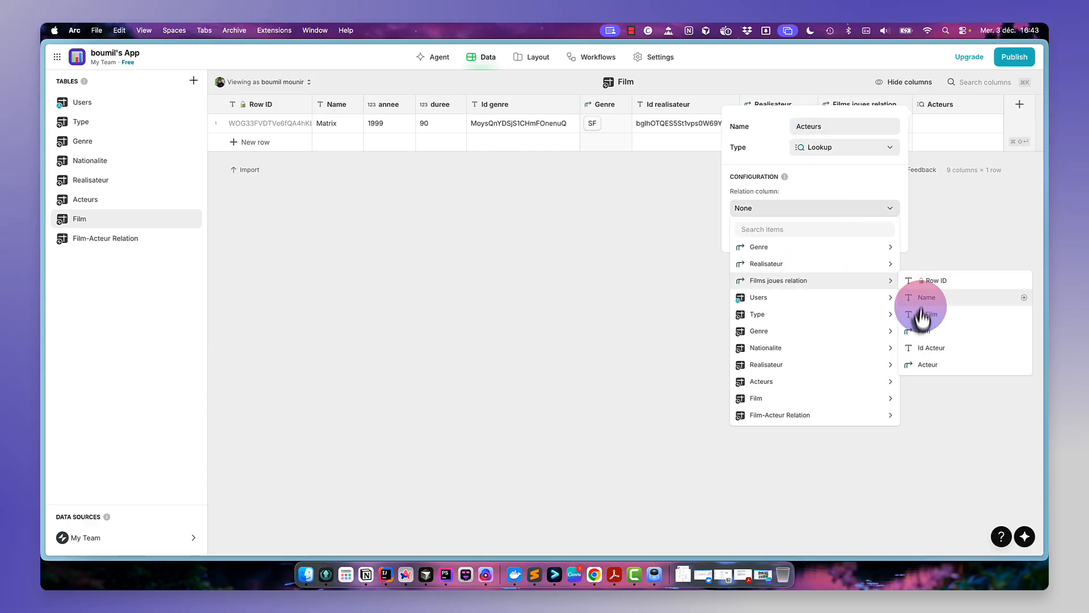
click(934, 370)
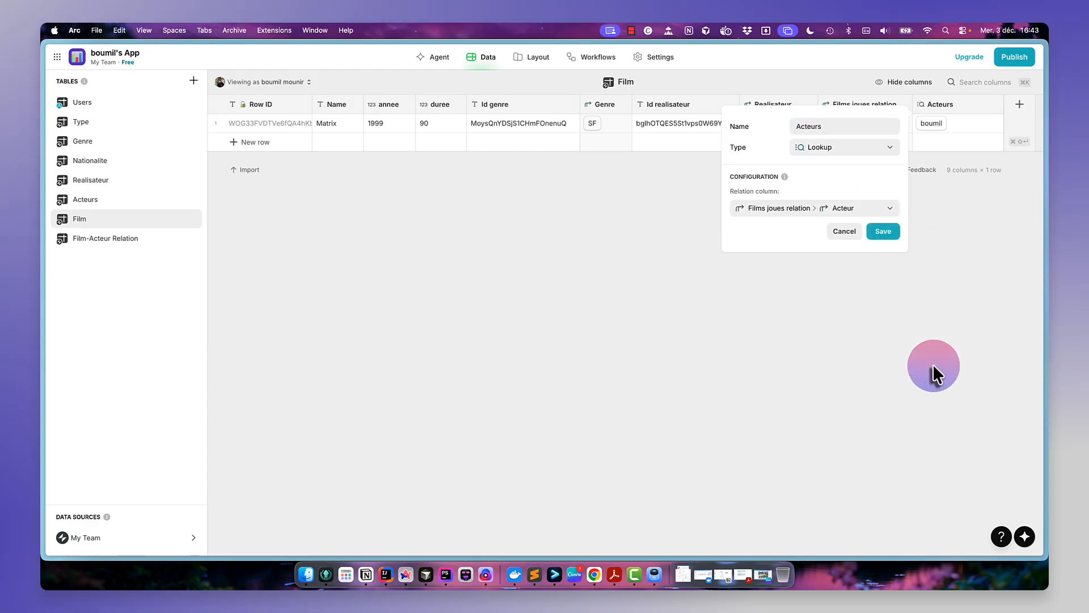
click(883, 231)
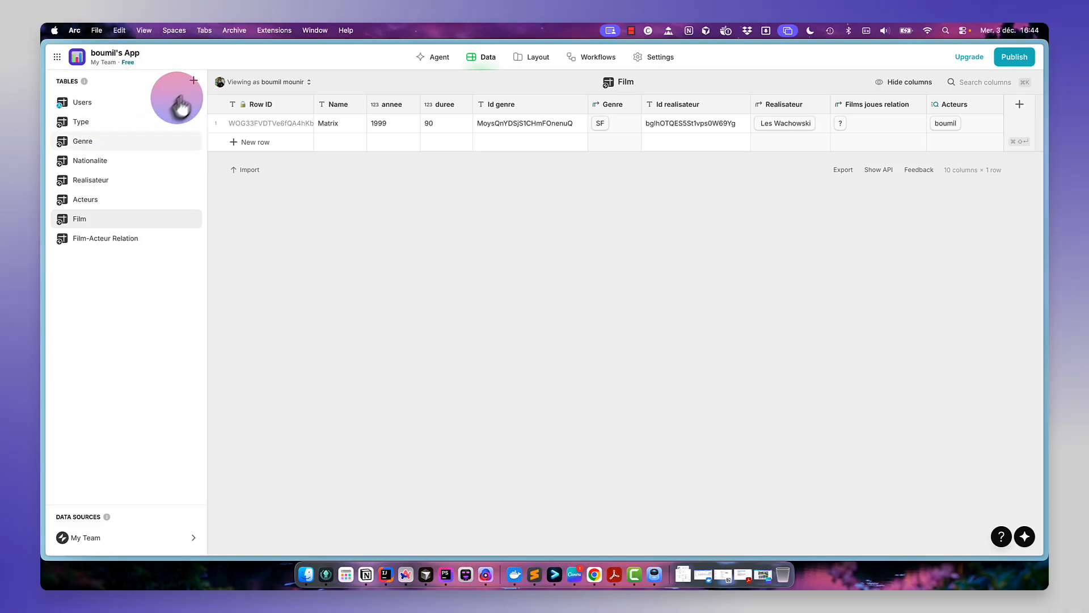
- Create a new blank table named Avis
click(193, 80)
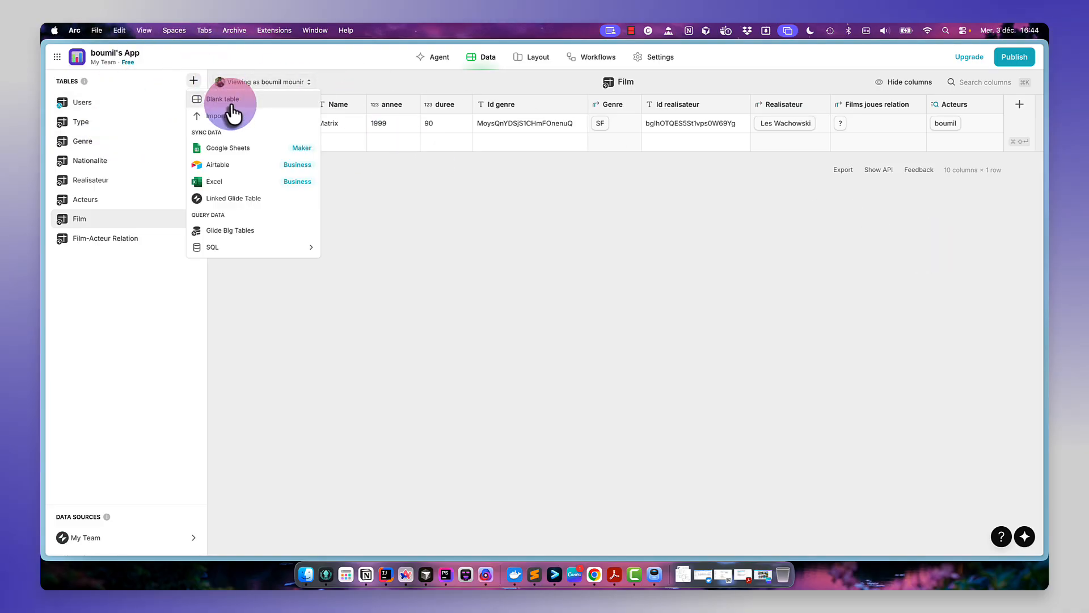
click(233, 106)
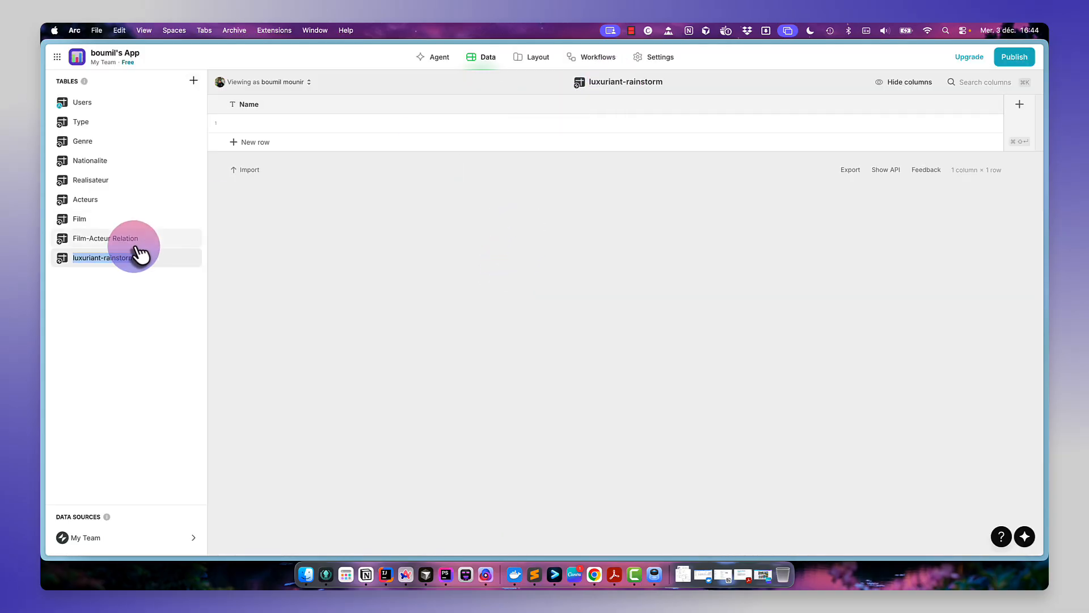
text(Avis)
key(Return)
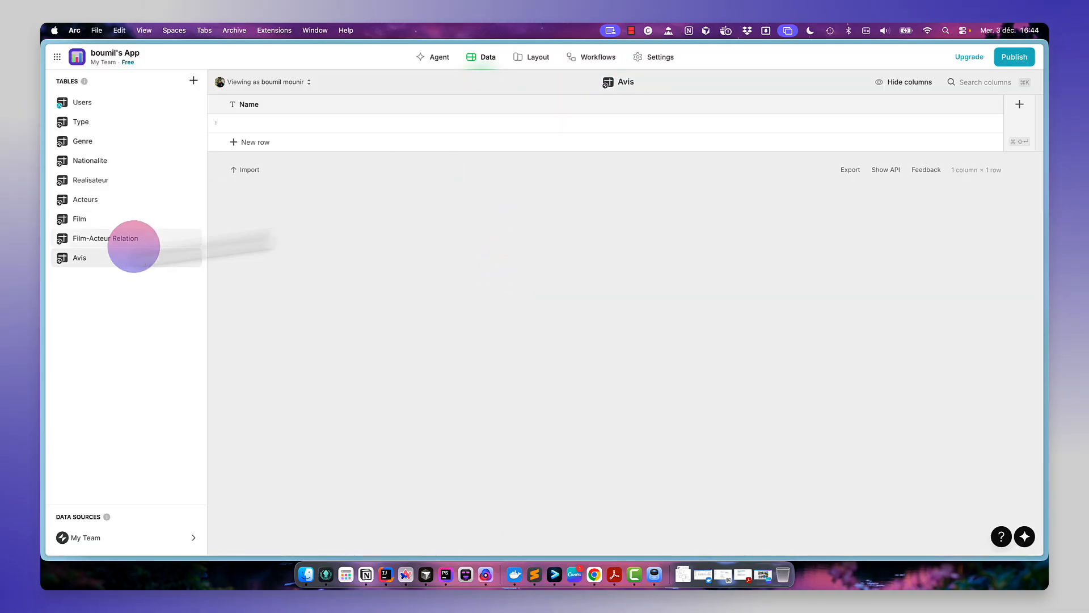
- Add a Row ID column to the Avis table
click(1017, 110)
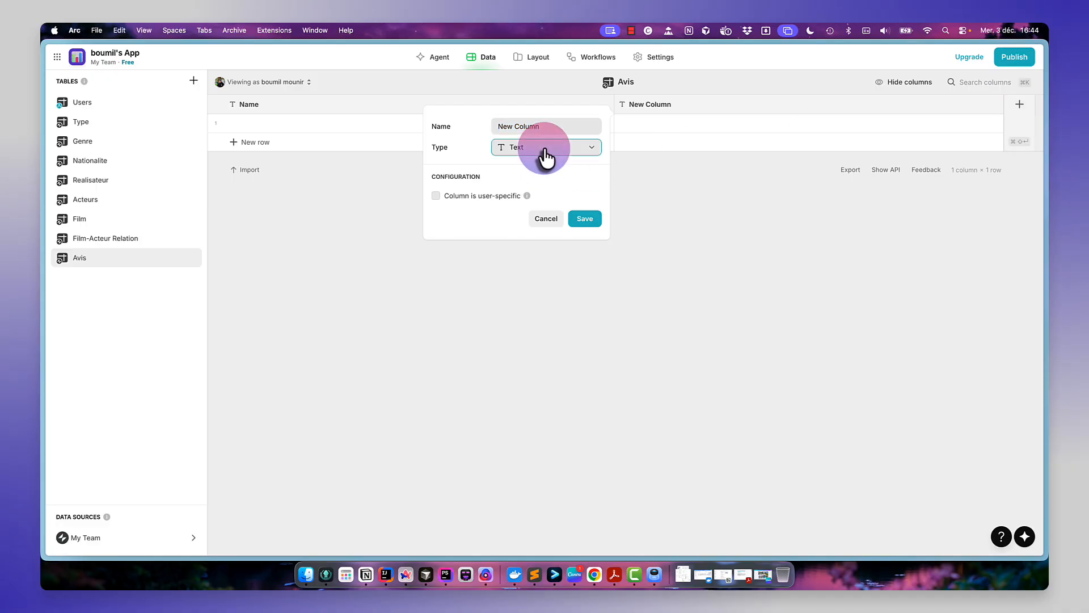
click(545, 149)
mouse_move(573, 187)
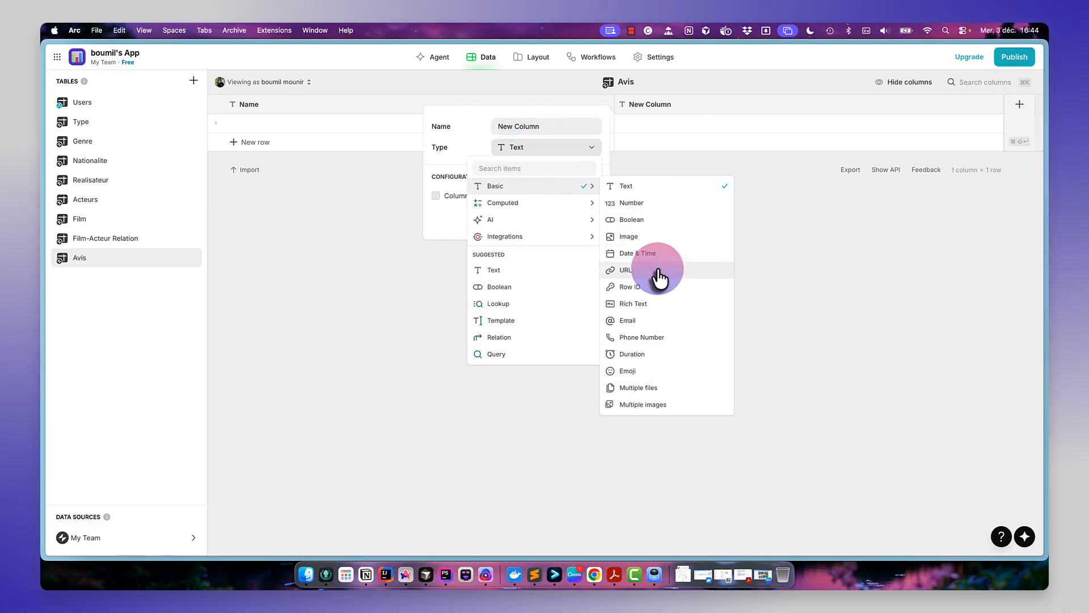
click(653, 289)
click(585, 193)
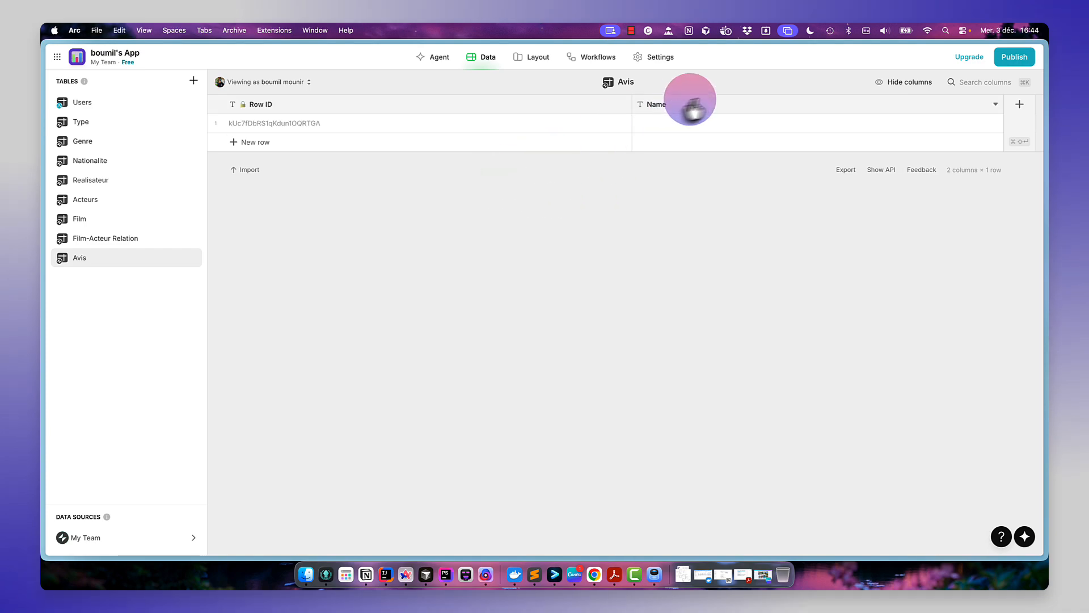
- Enter Film au top as the Name of the first Avis row
click(718, 127)
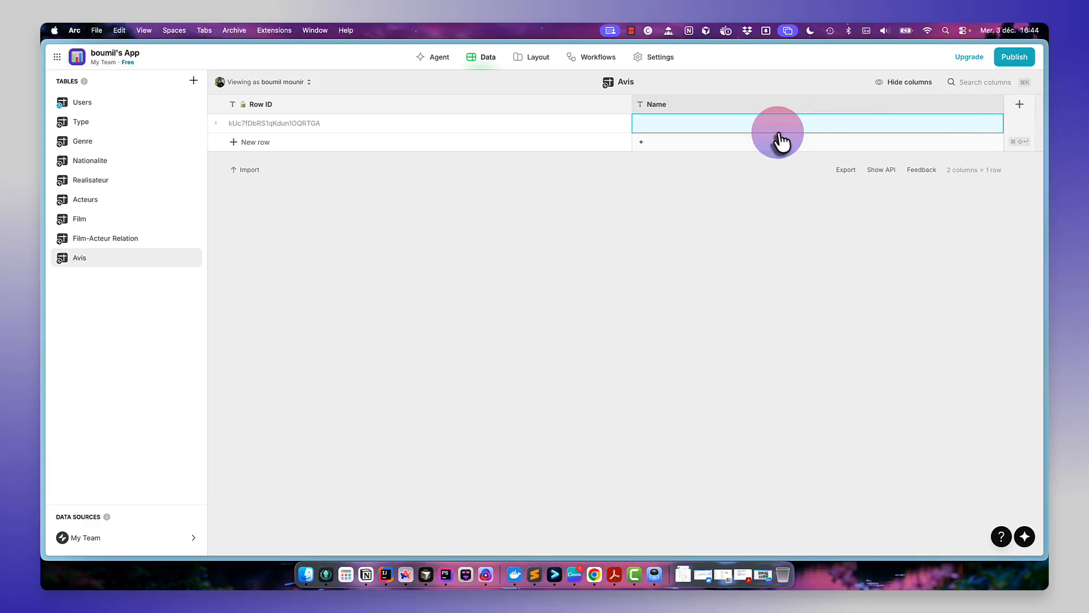
click(778, 123)
text(F)
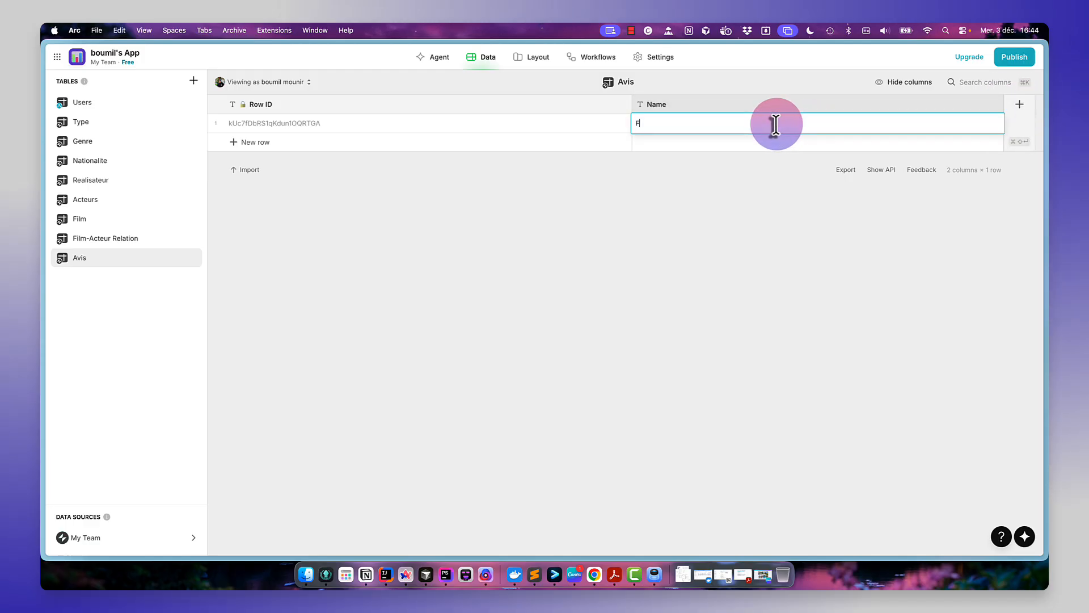
text(ilm au top)
key(Return)
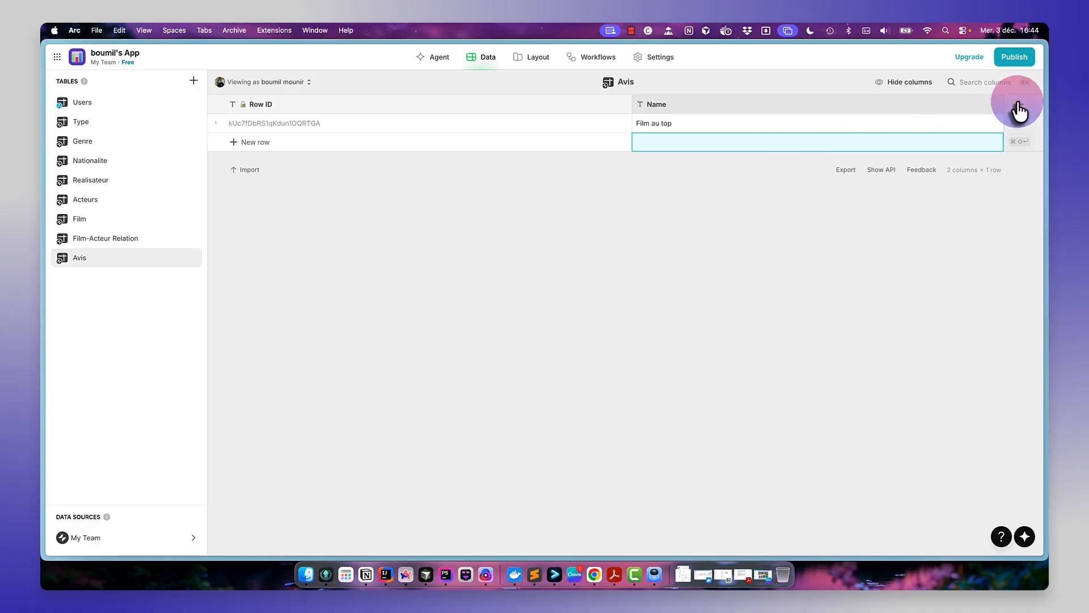
- Add a Date column of type Date & Time to the Avis table
click(1020, 108)
text(Date)
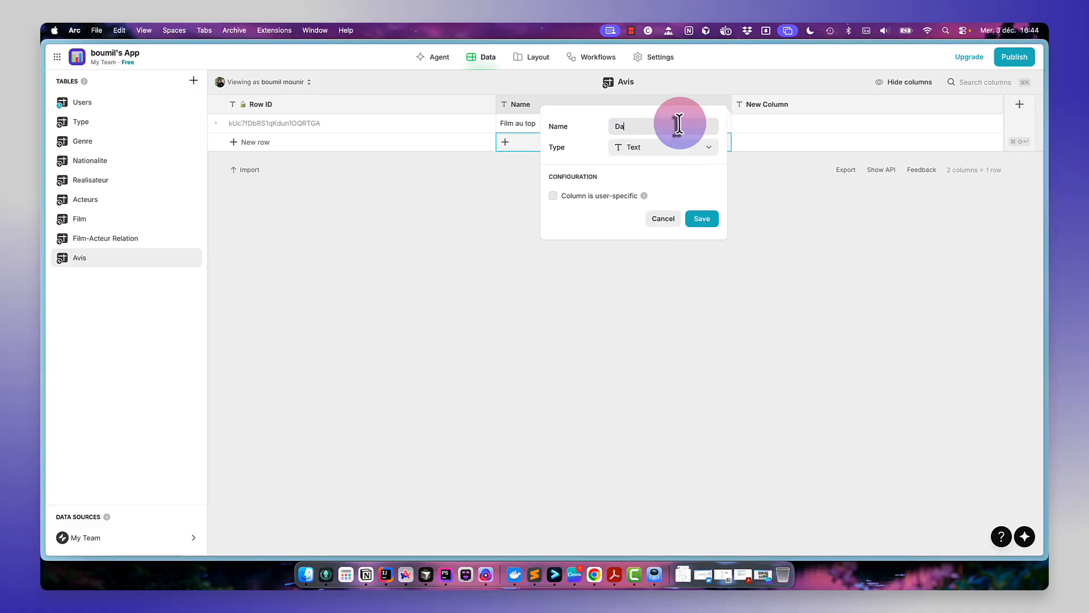
click(684, 151)
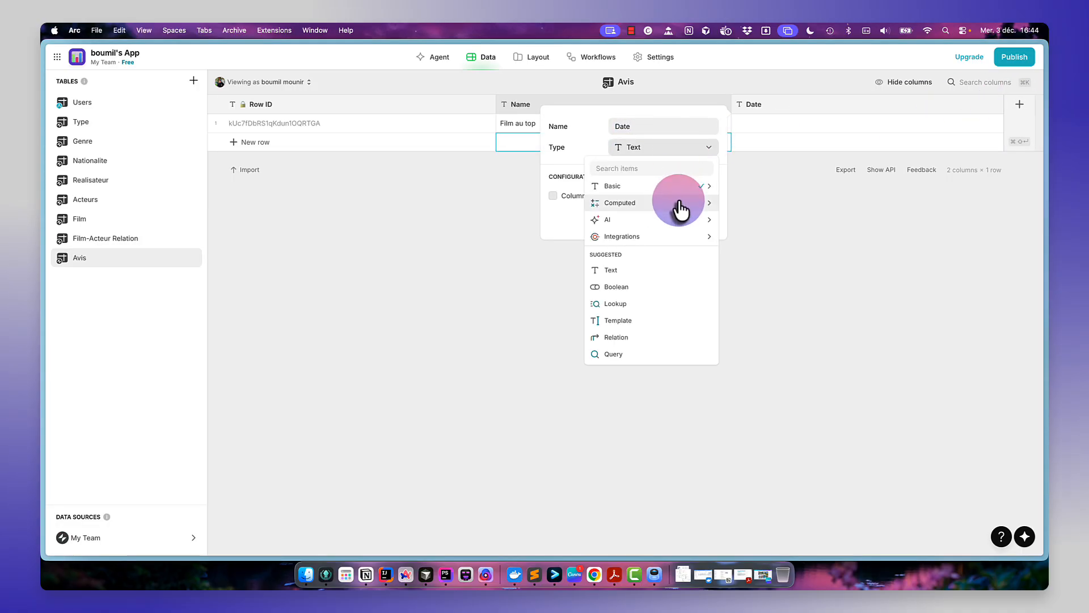
mouse_move(687, 198)
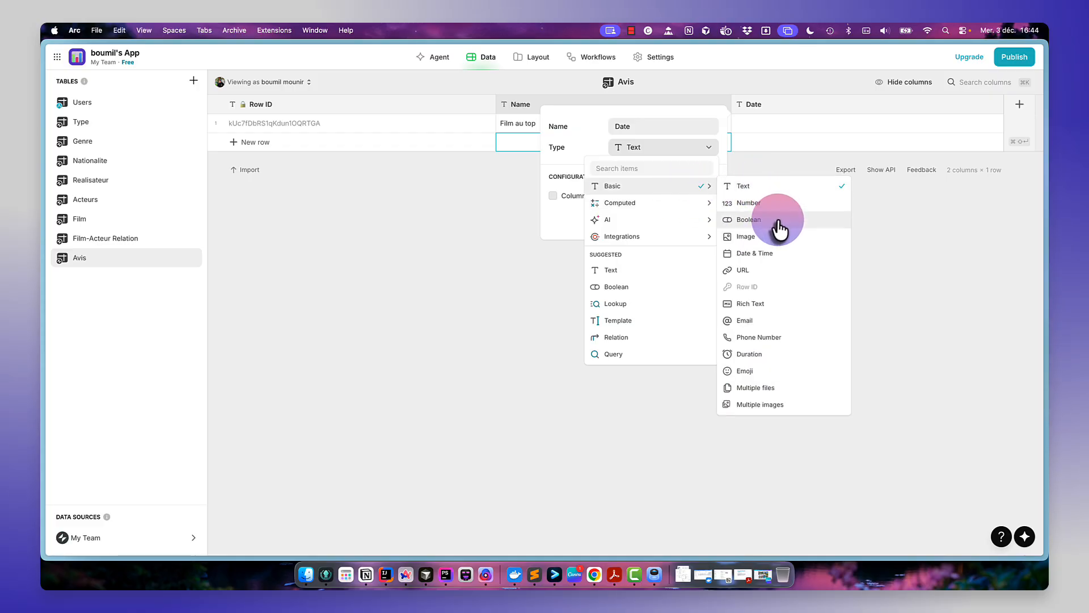
click(765, 254)
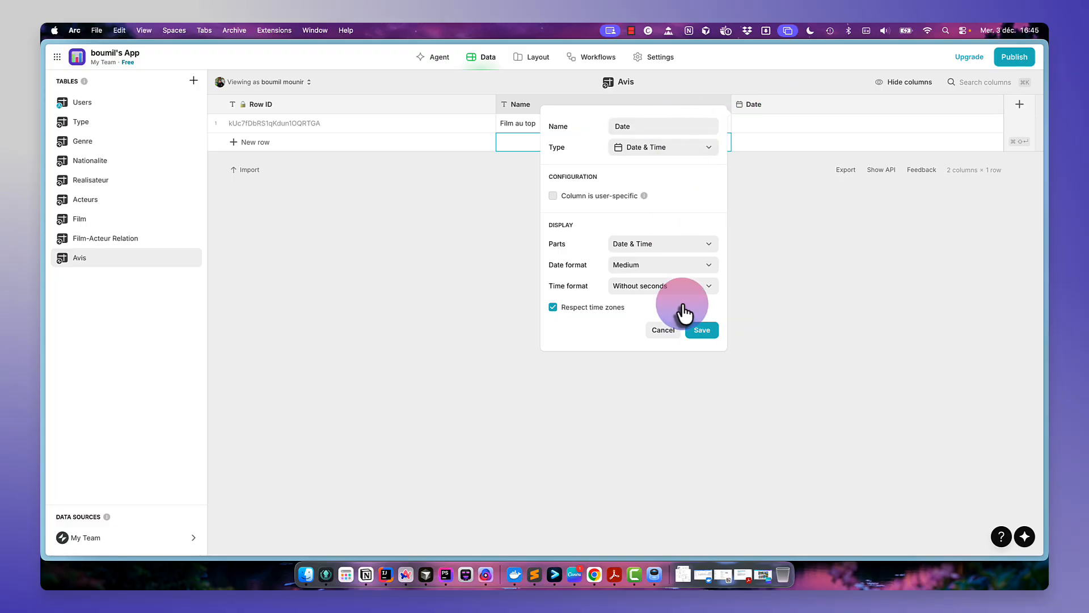
click(703, 331)
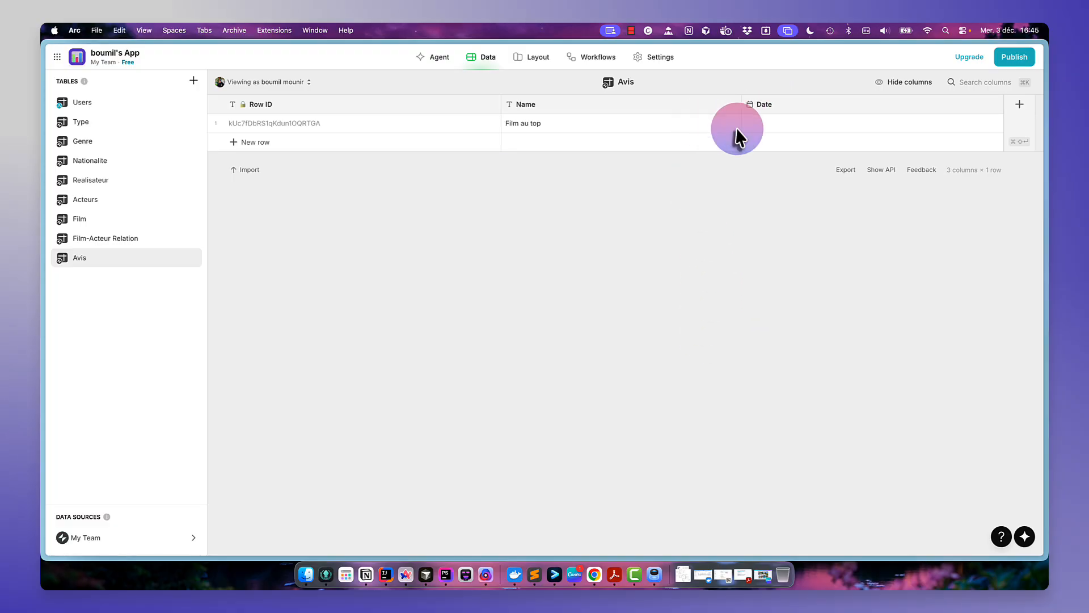
- Enter the date 3 December 2025 in the first Avis row's Date cell
click(778, 122)
click(778, 122)
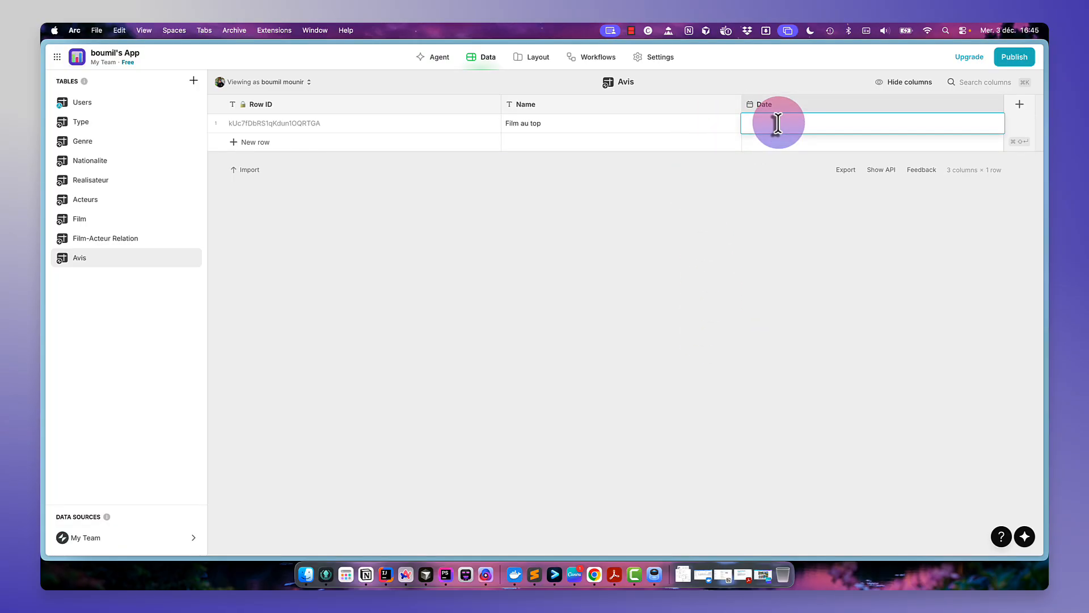
text(2025-12-03)
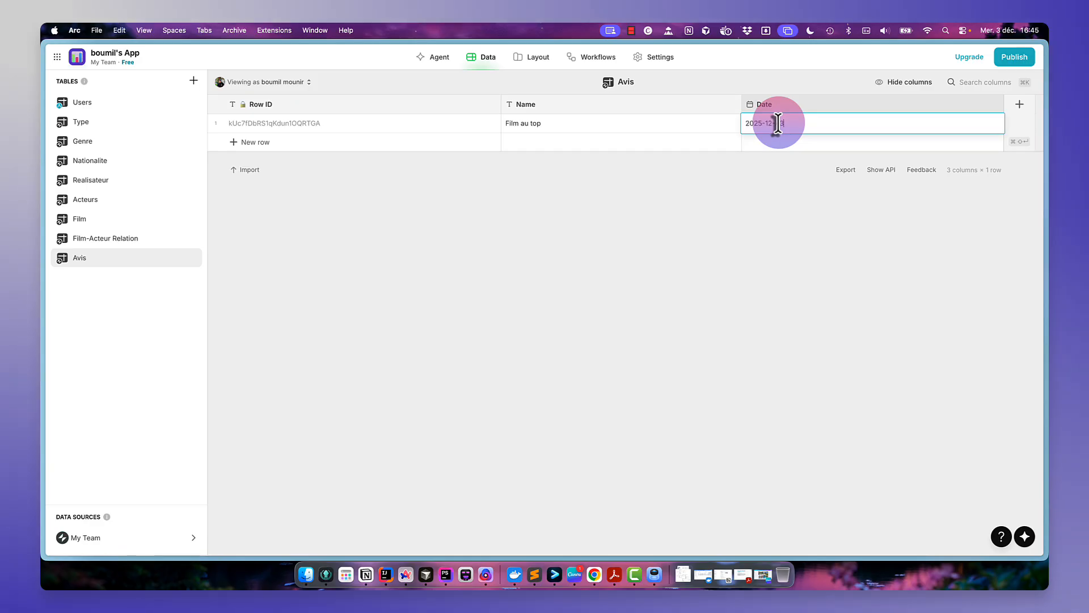
key(Return)
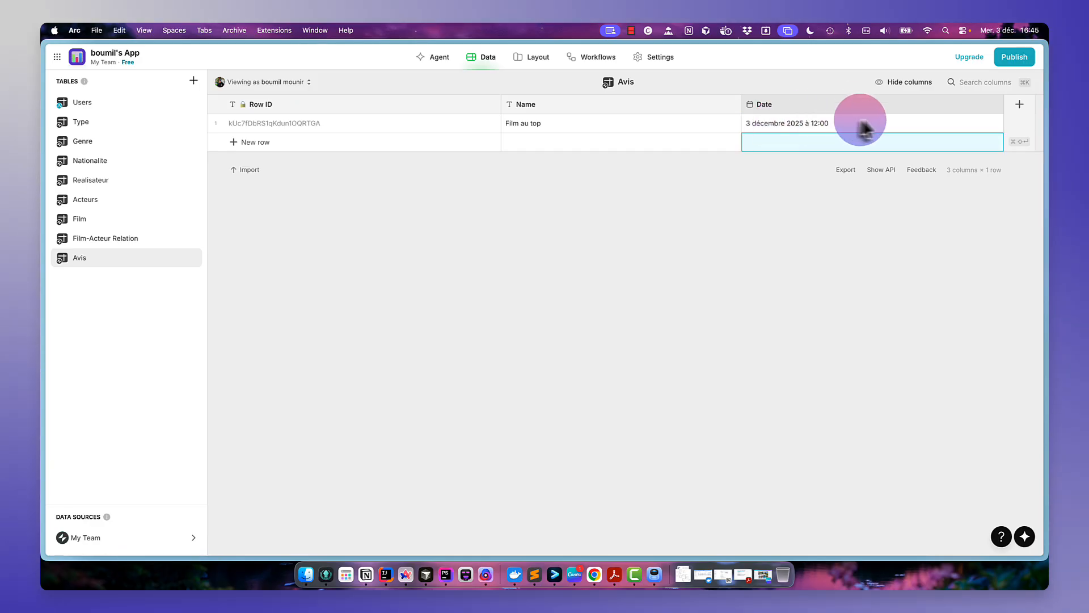
- Edit the Date column to use the Short date format
click(907, 108)
click(995, 105)
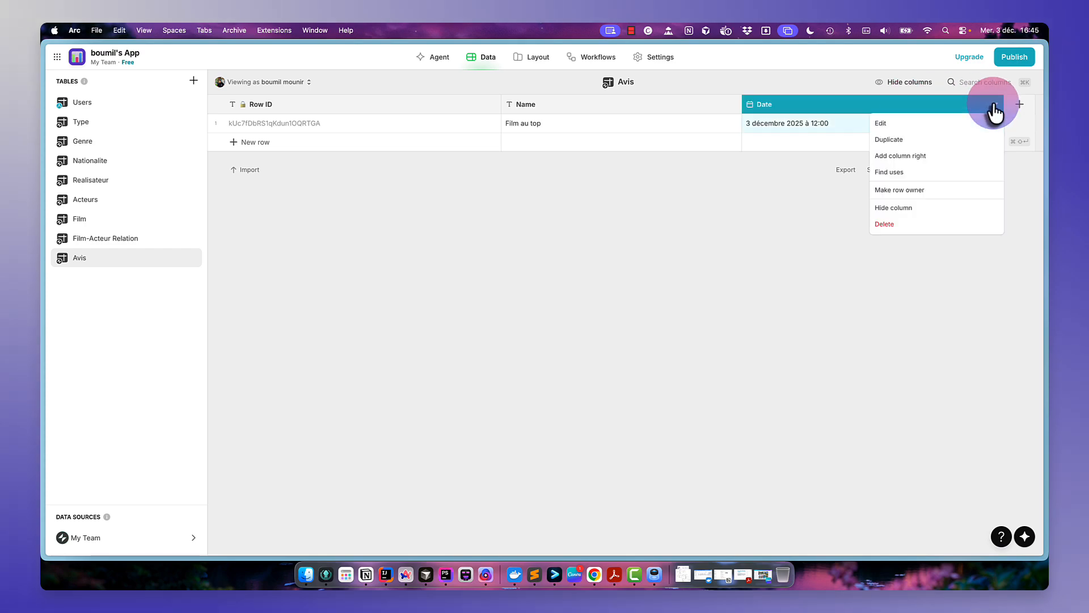
click(899, 128)
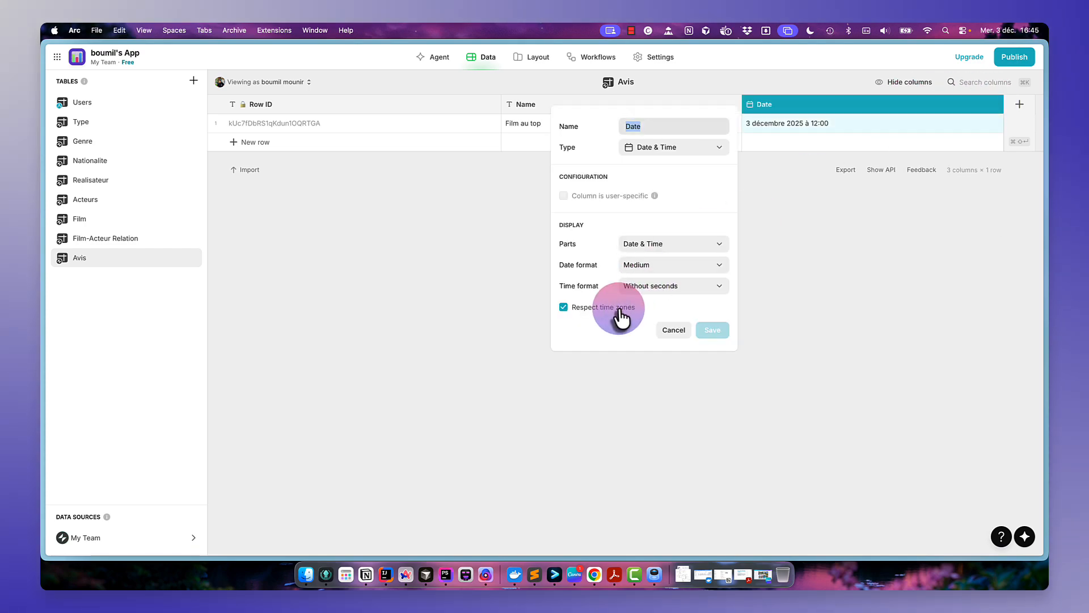
click(658, 265)
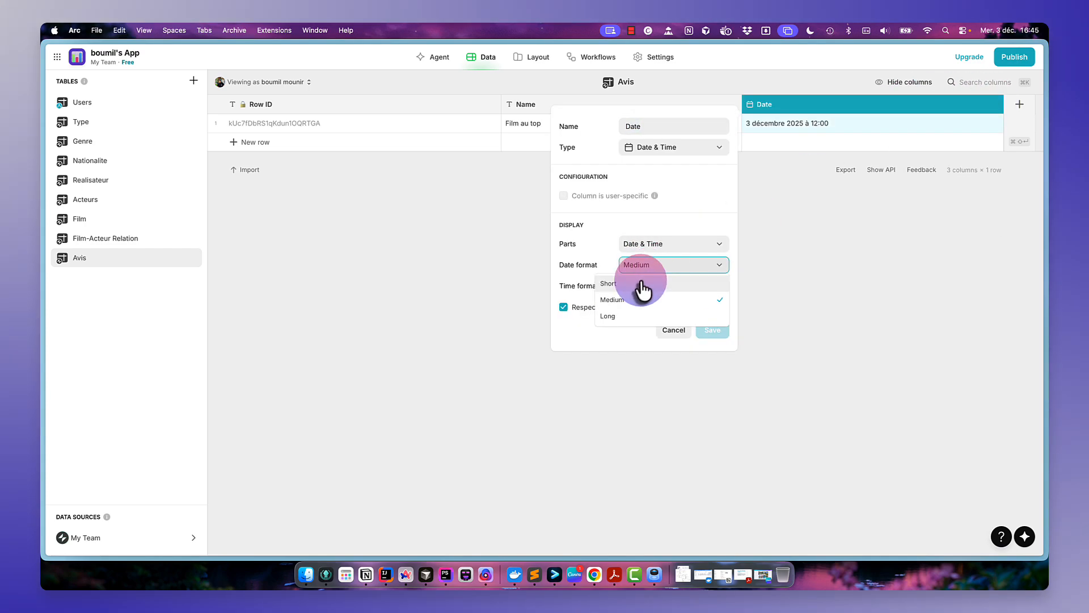
click(647, 284)
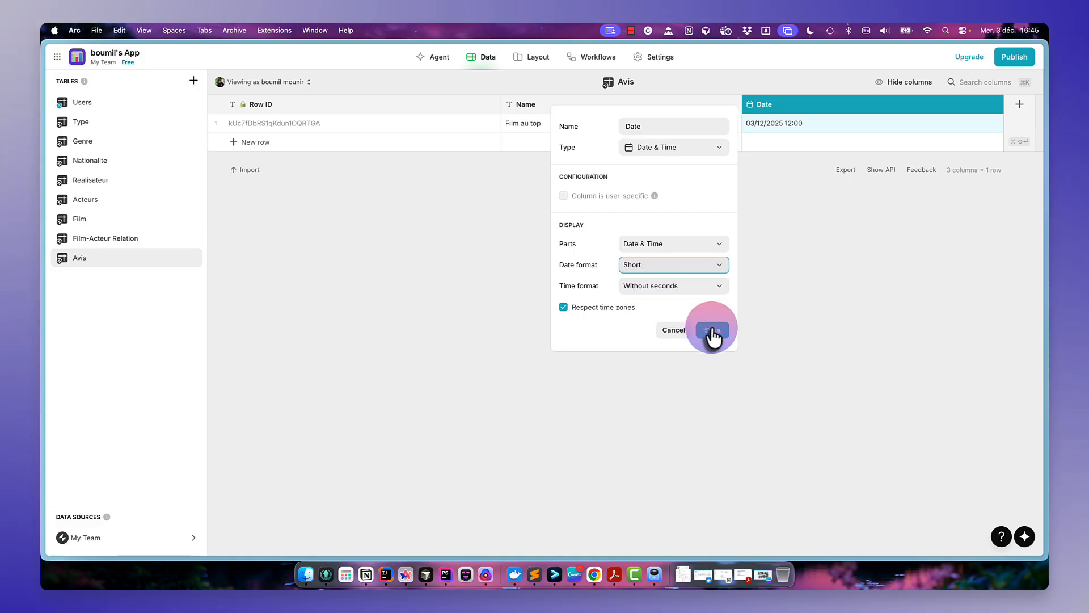
click(712, 331)
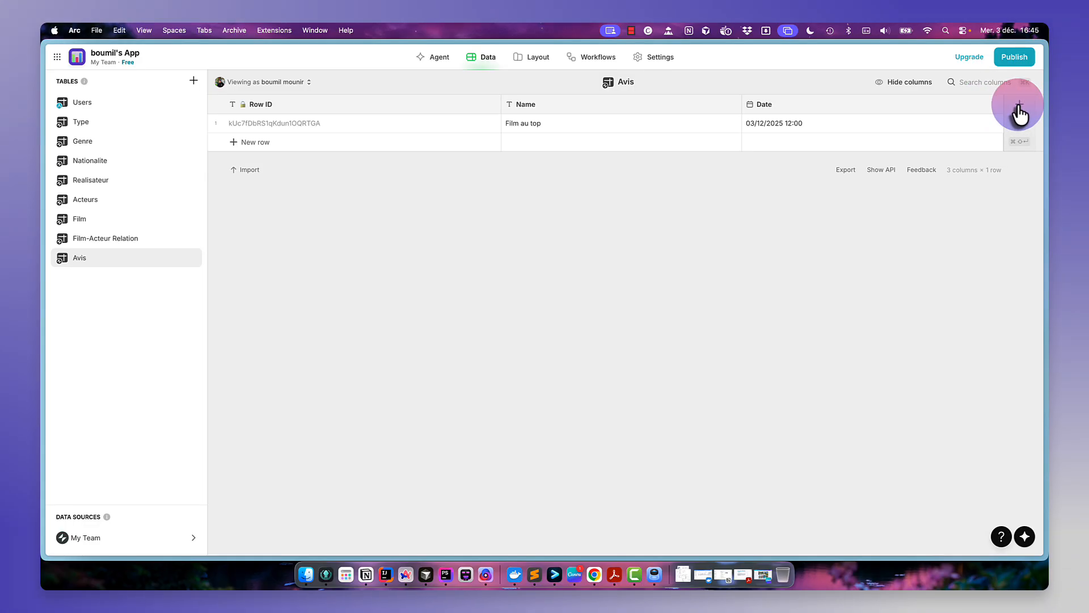
- Add a Text column named Id users to the Avis table
click(1019, 108)
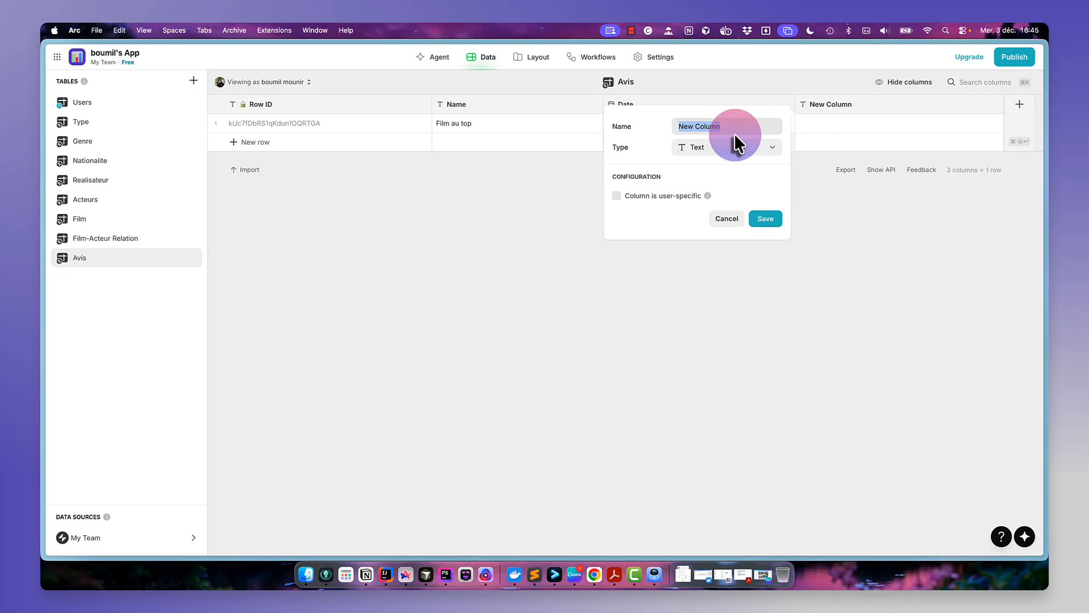
text(id)
key(BackSpace)
key(BackSpace)
text(Id users)
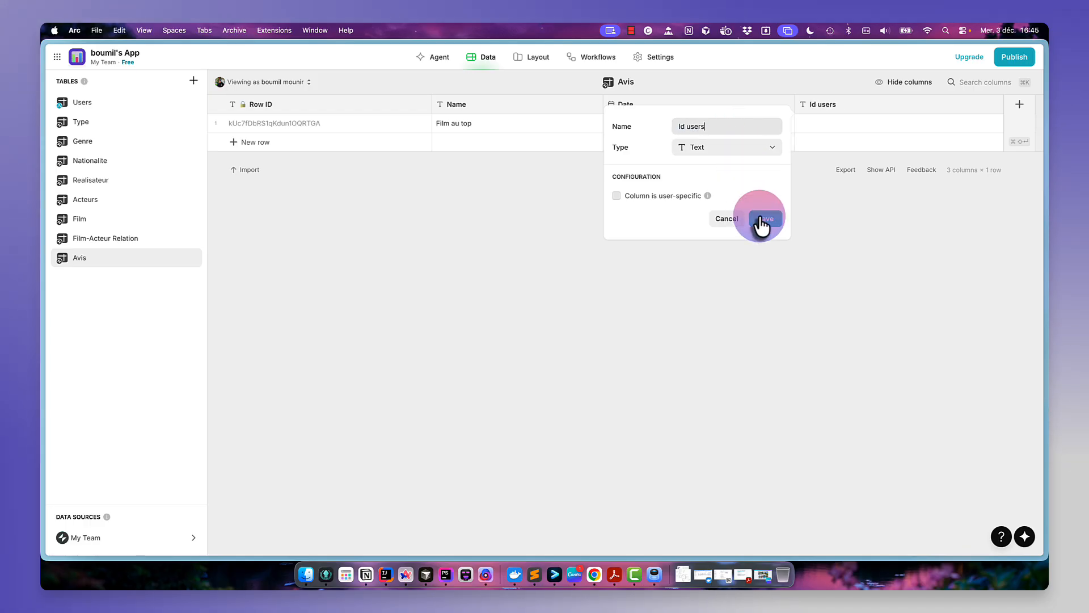
click(760, 219)
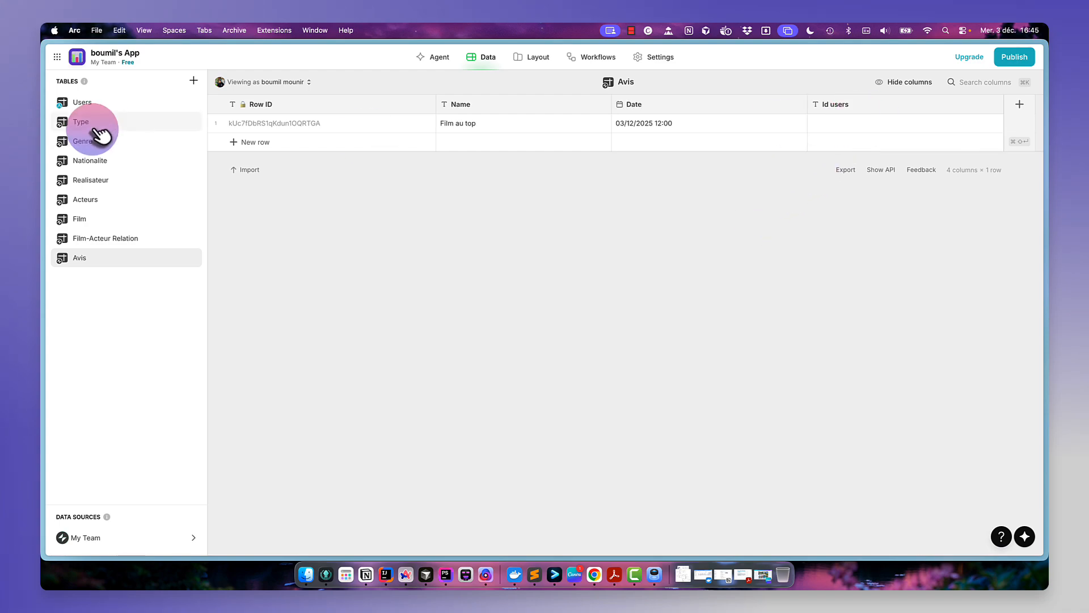
- Add a Row ID column to the Users table
click(125, 105)
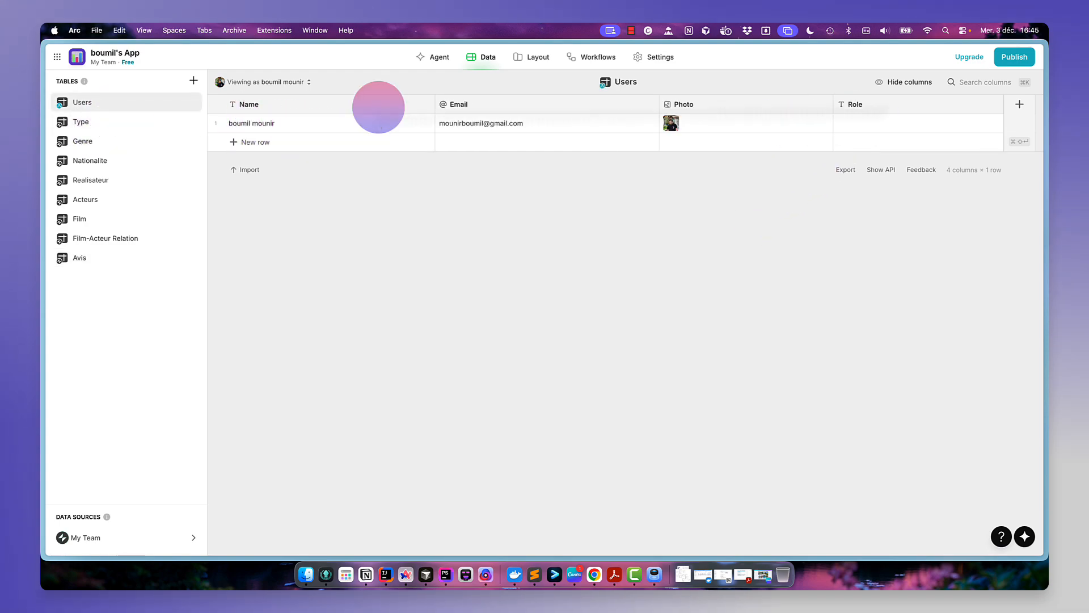
click(1020, 108)
click(790, 148)
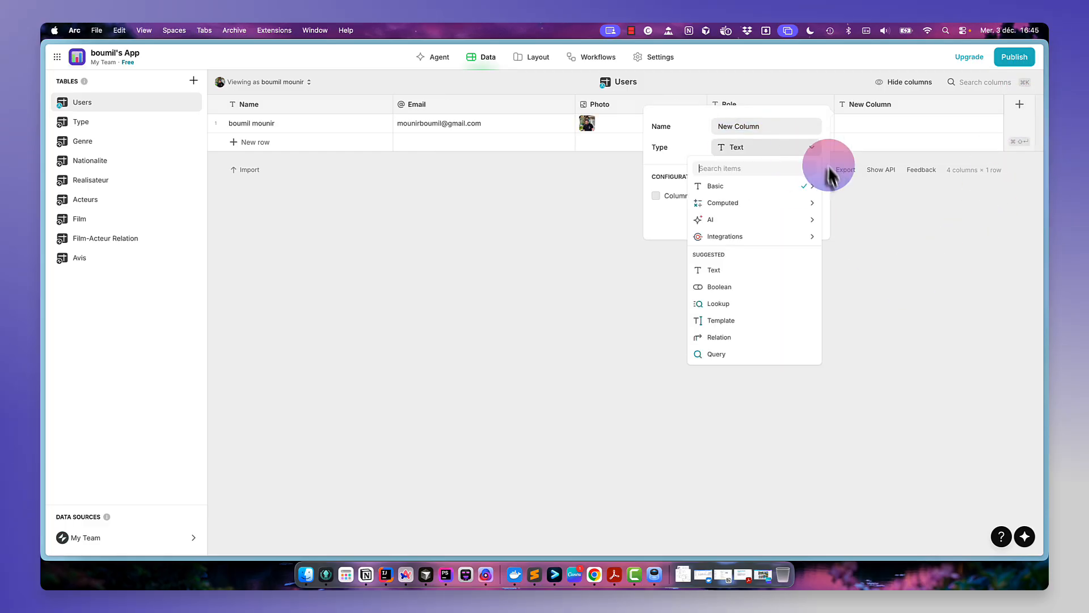
click(773, 190)
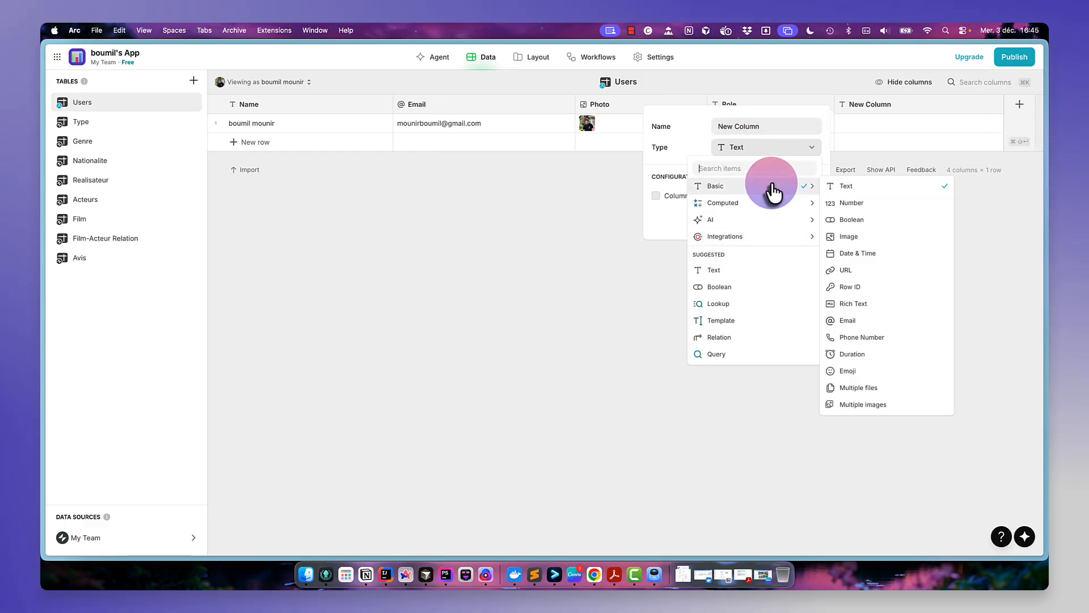
click(867, 286)
click(797, 191)
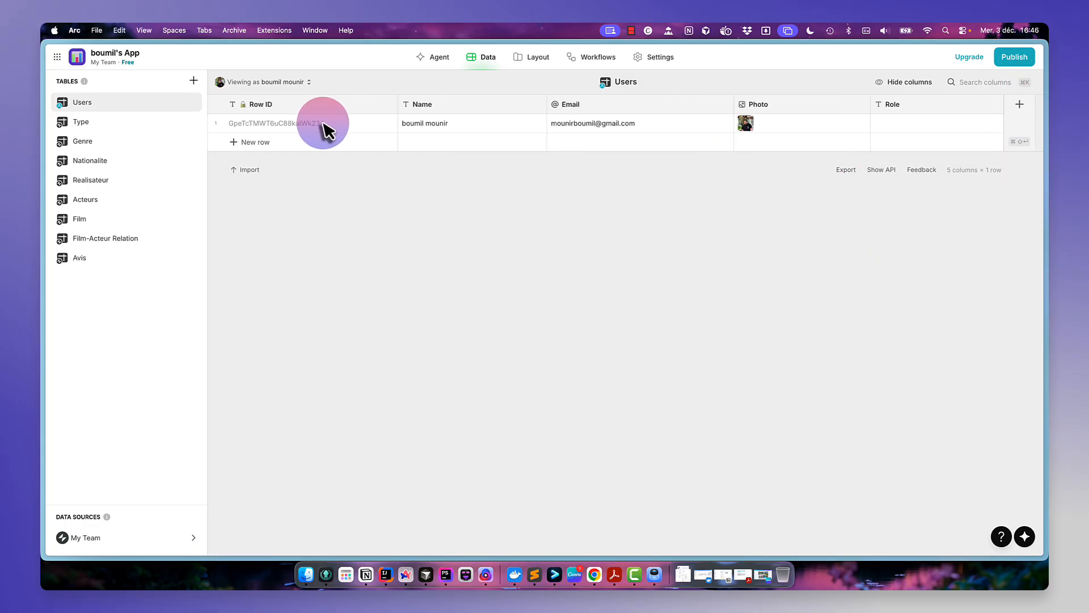
- Copy the user's Row ID and paste it into the Id users cell of the first Avis row
click(335, 125)
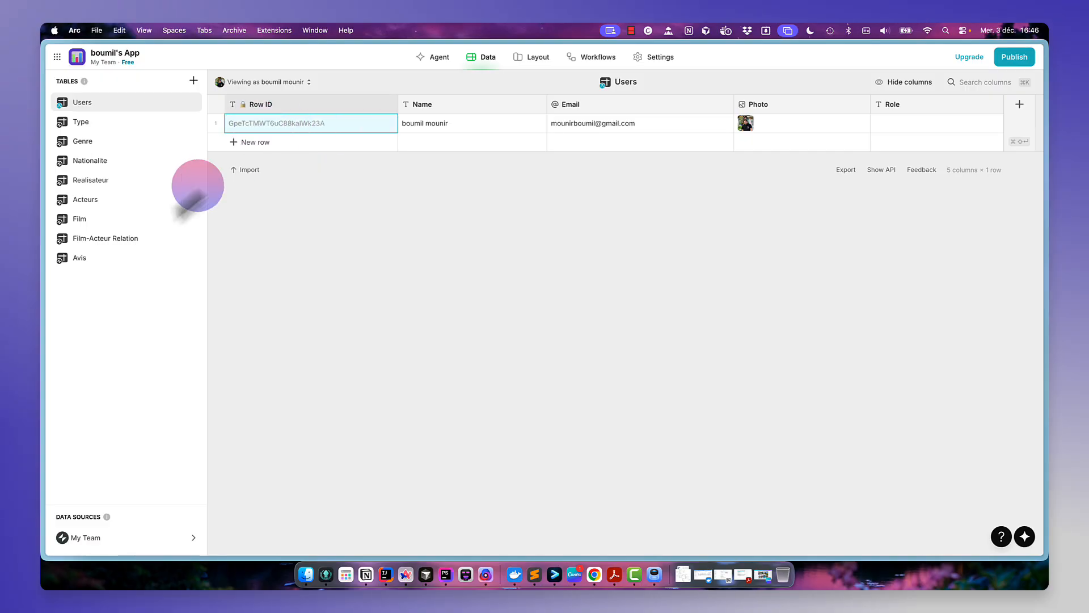
click(118, 260)
double_click(855, 125)
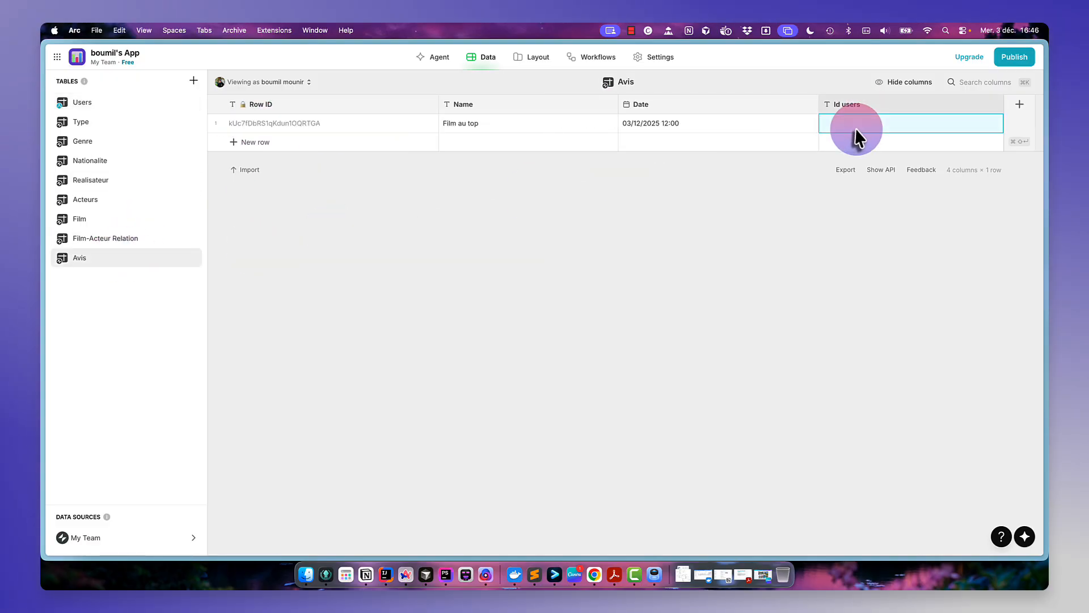
text(GpeTcTMWT6uC88kalWk23A)
key(Return)
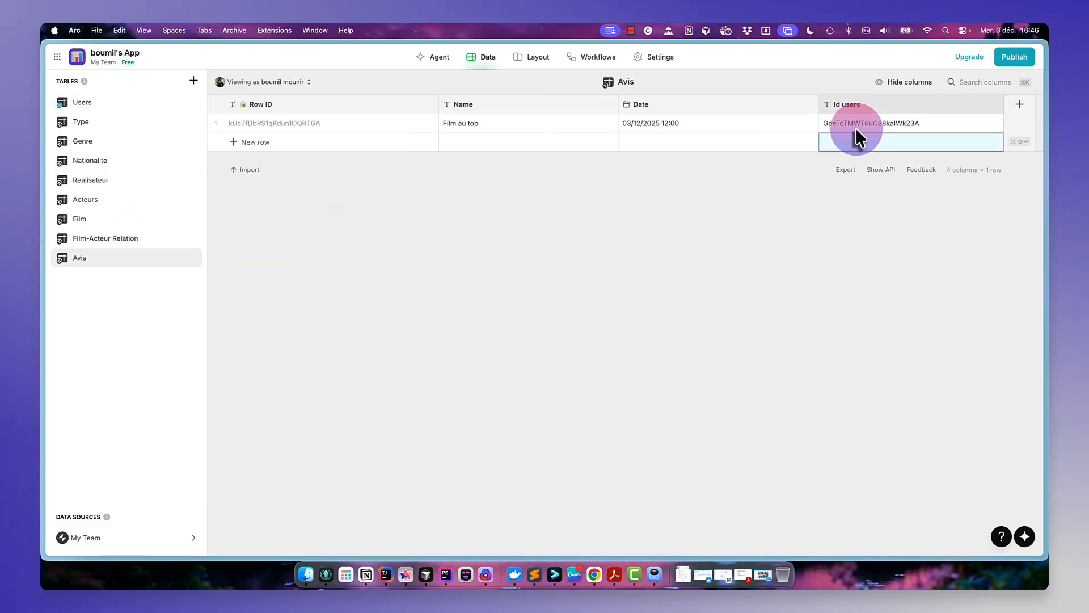
- Add a Relation column named Users in Avis, matching Id users to the Users table's Row ID
click(1019, 106)
text(Use)
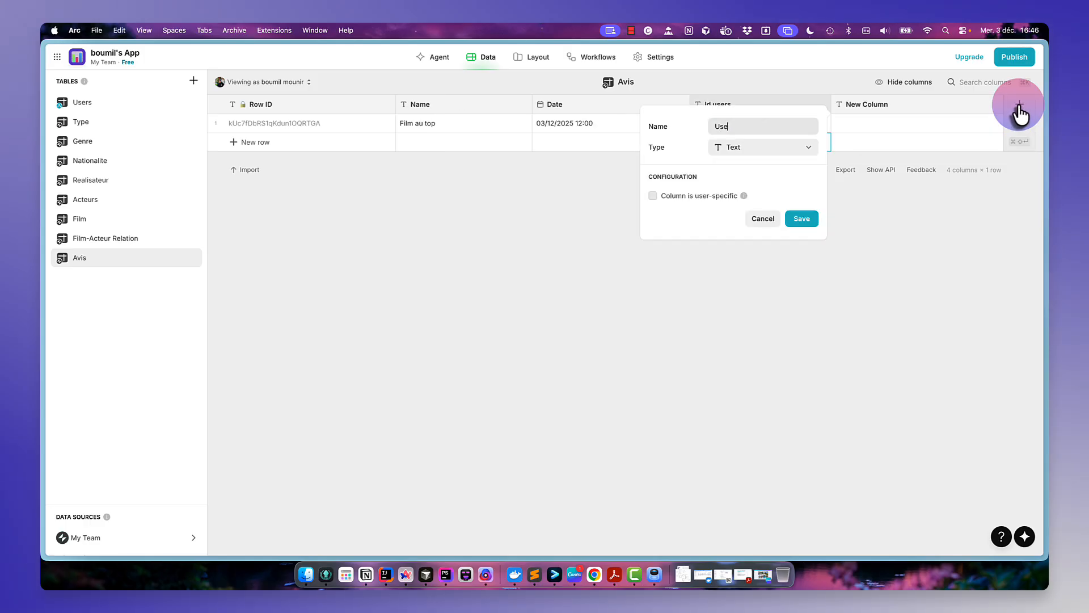
text(rs)
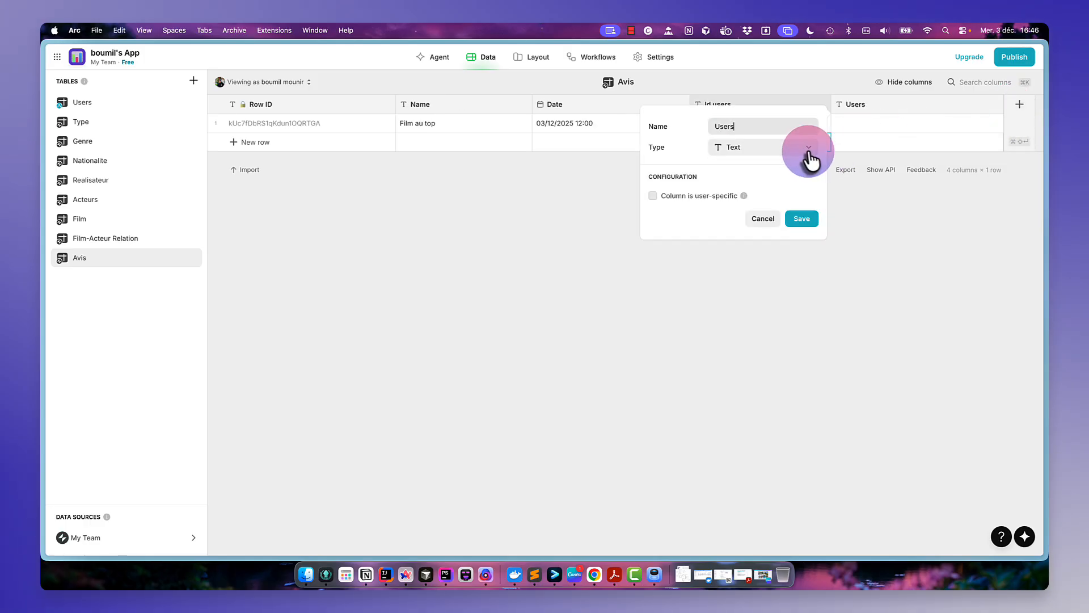
click(808, 151)
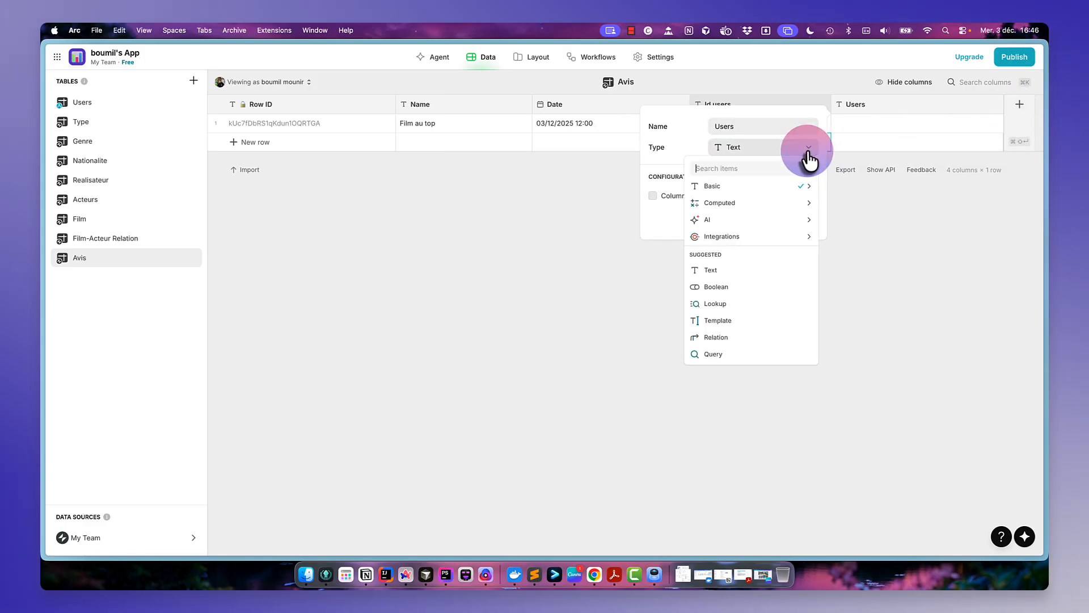
click(757, 341)
click(718, 213)
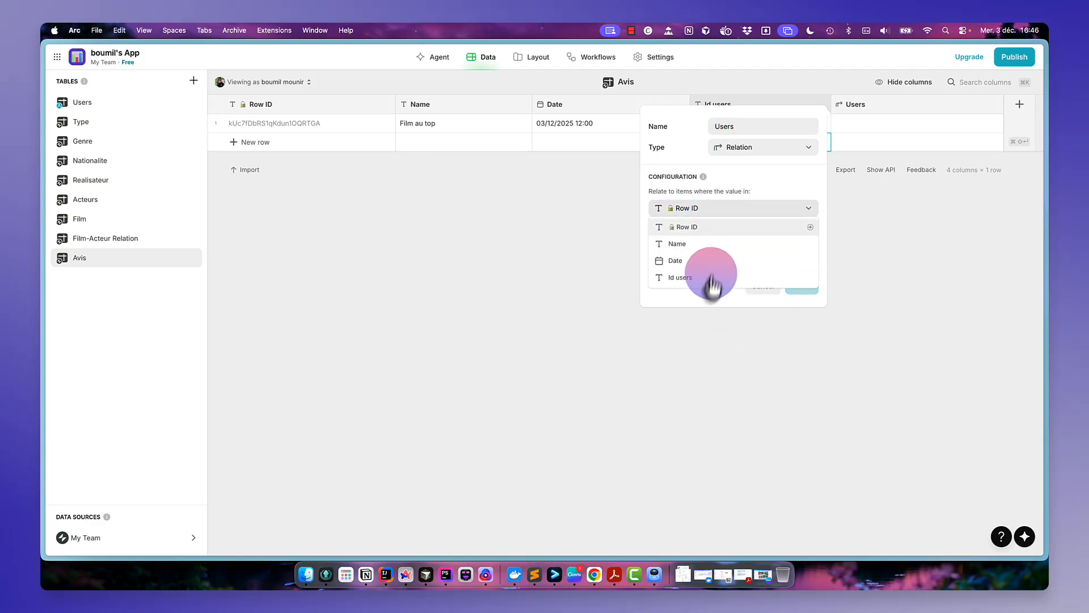
click(709, 278)
click(750, 244)
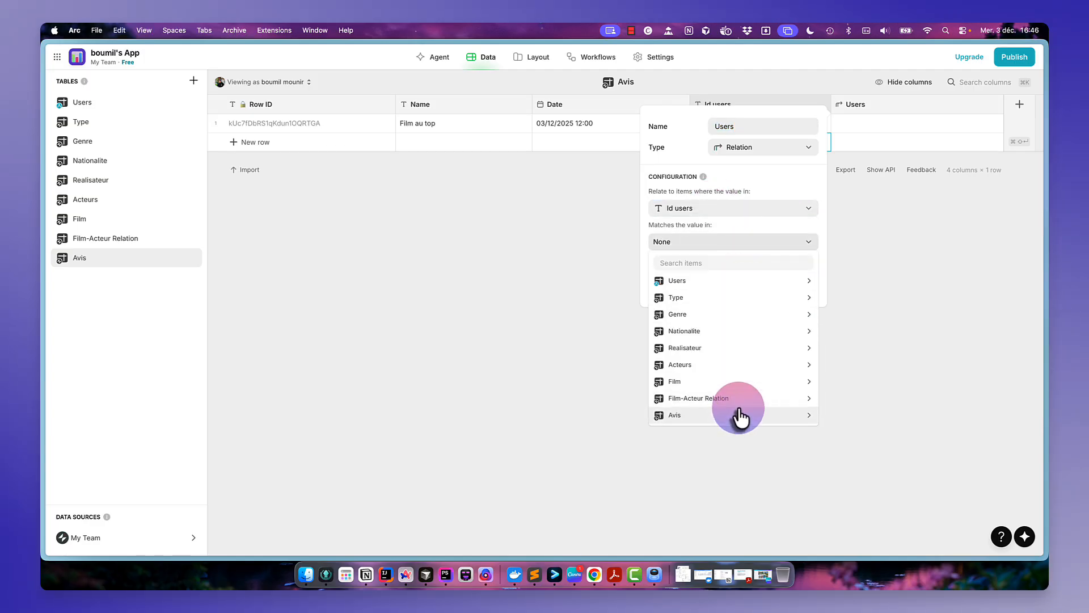
mouse_move(750, 415)
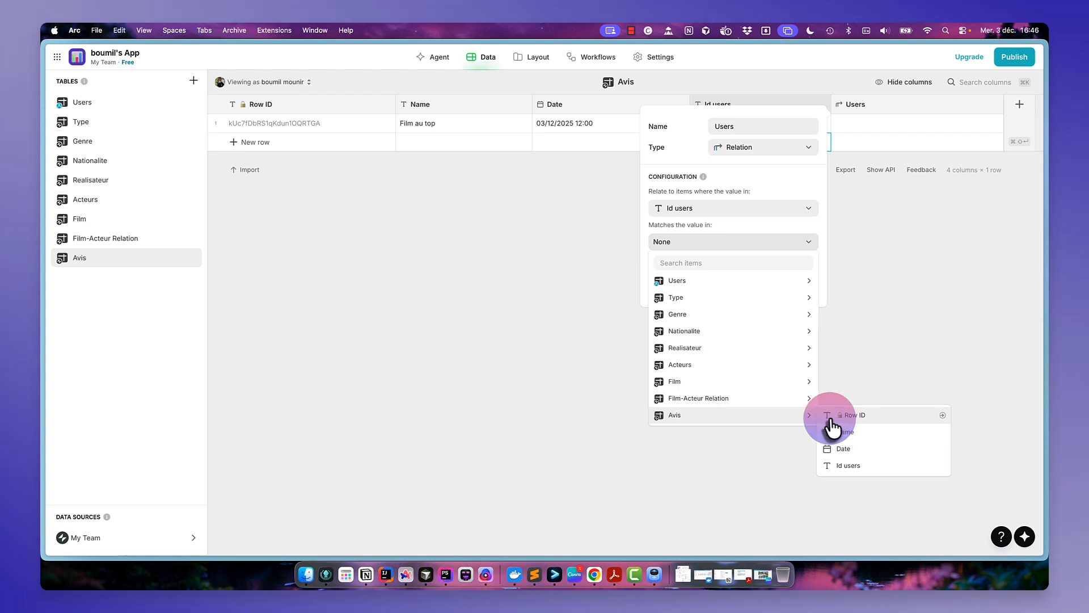
mouse_move(755, 282)
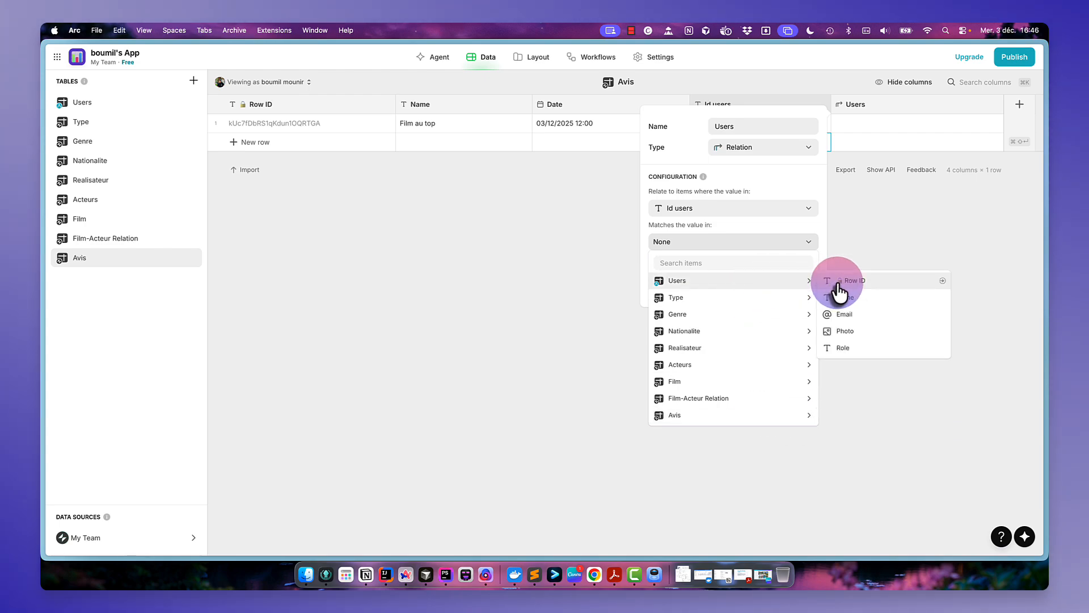
click(833, 289)
click(803, 287)
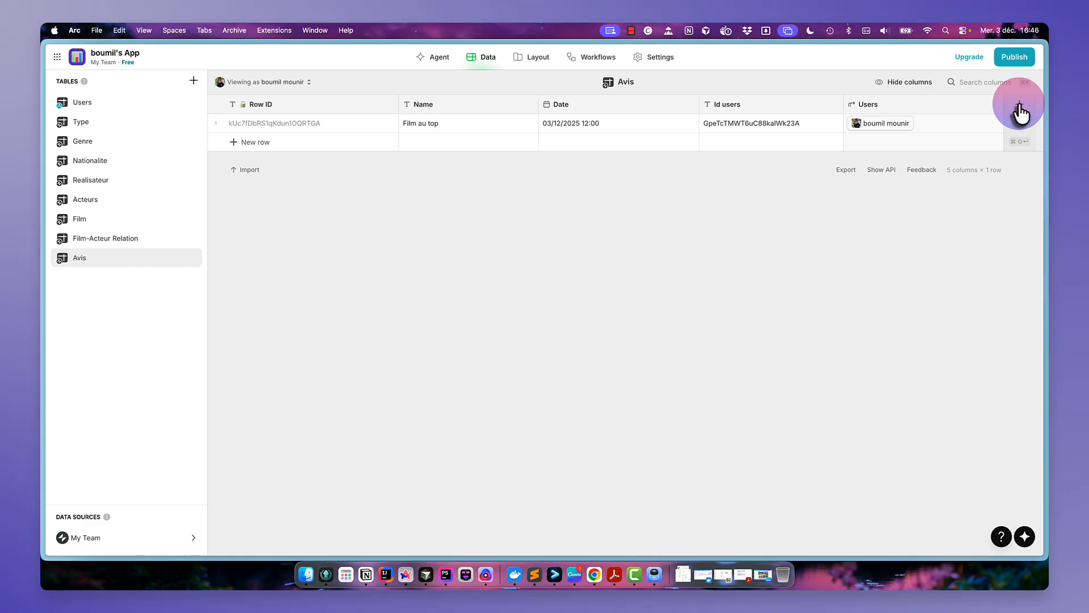
- Add a Text column named Id type to the Avis table
click(1020, 108)
text(Id type)
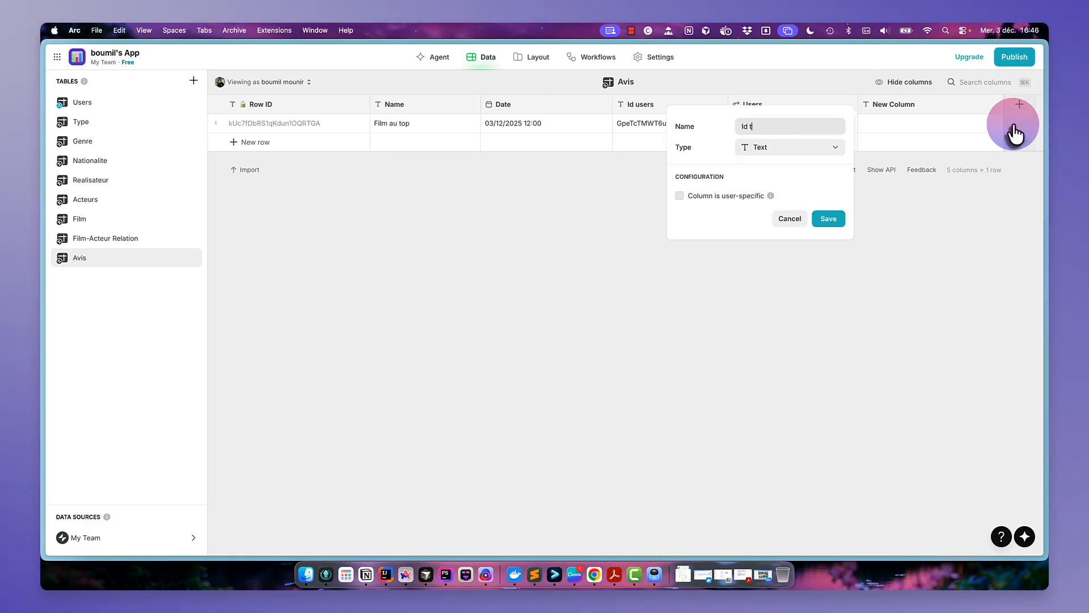
click(828, 219)
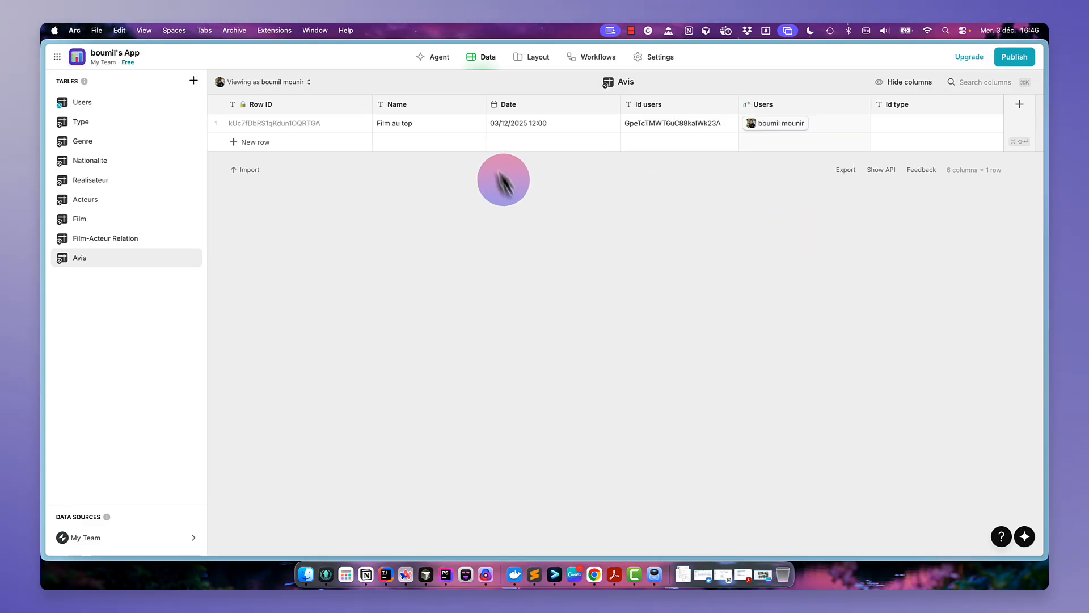
- Copy the Amateur type's Row ID and paste it into the Id type cell of the first Avis row
click(100, 120)
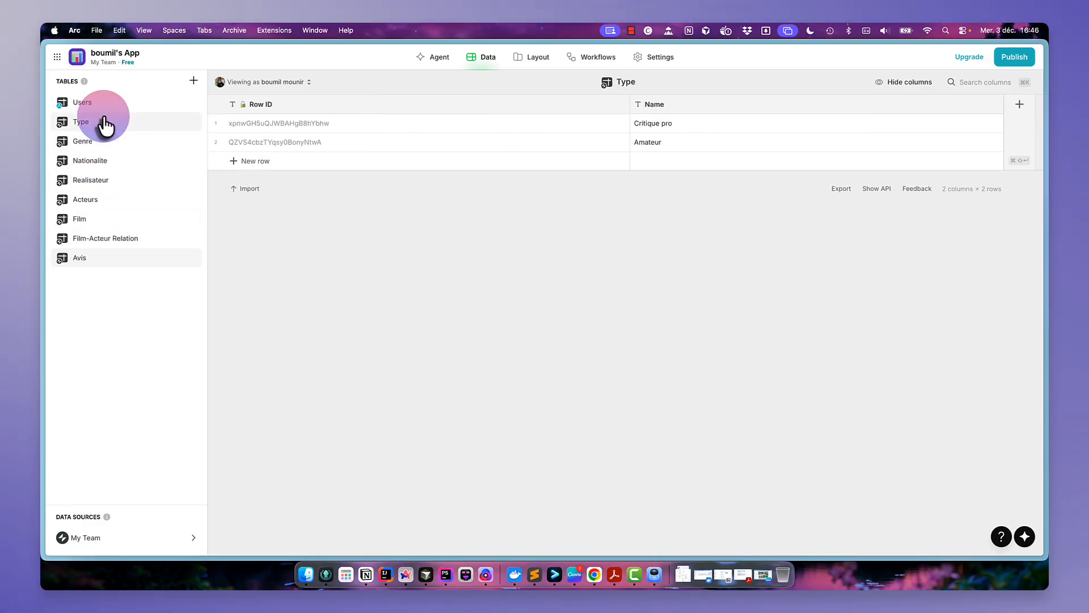
click(302, 142)
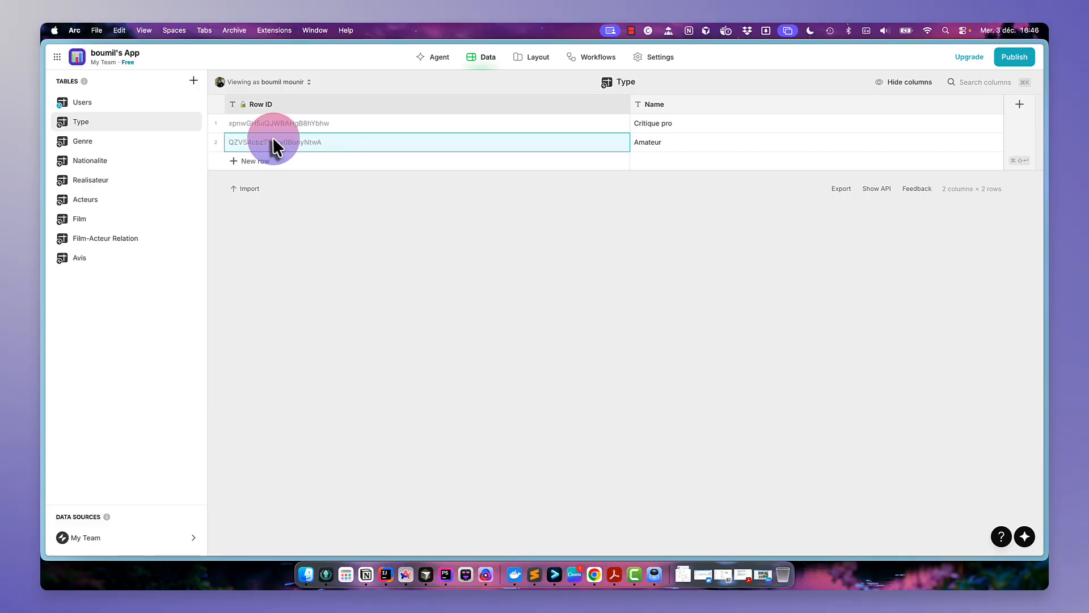
click(115, 258)
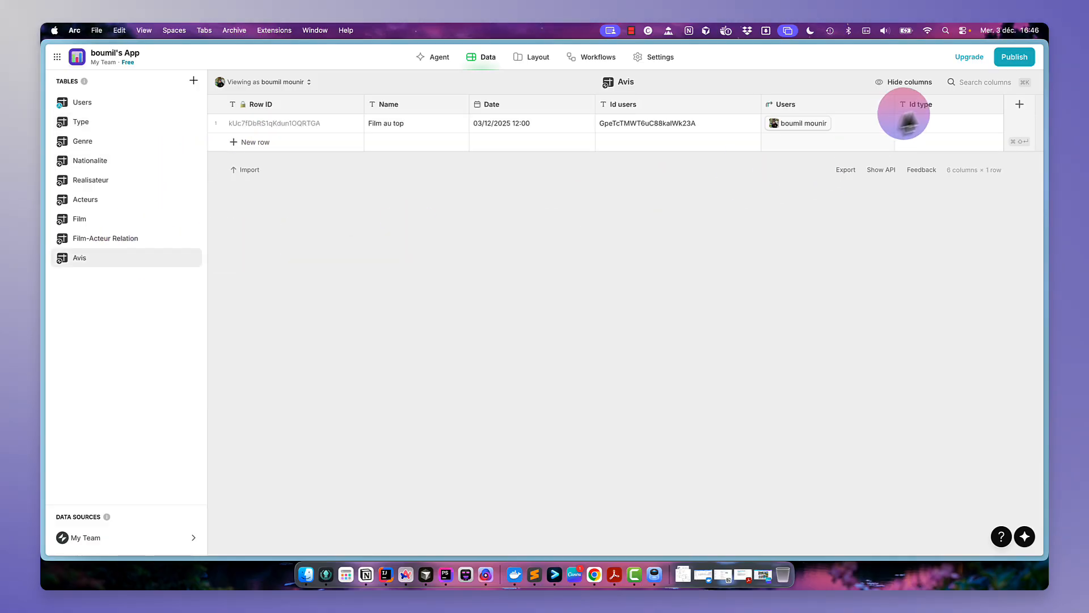
double_click(920, 122)
text(QZVS4cbzTYqsy0BonyNtwA)
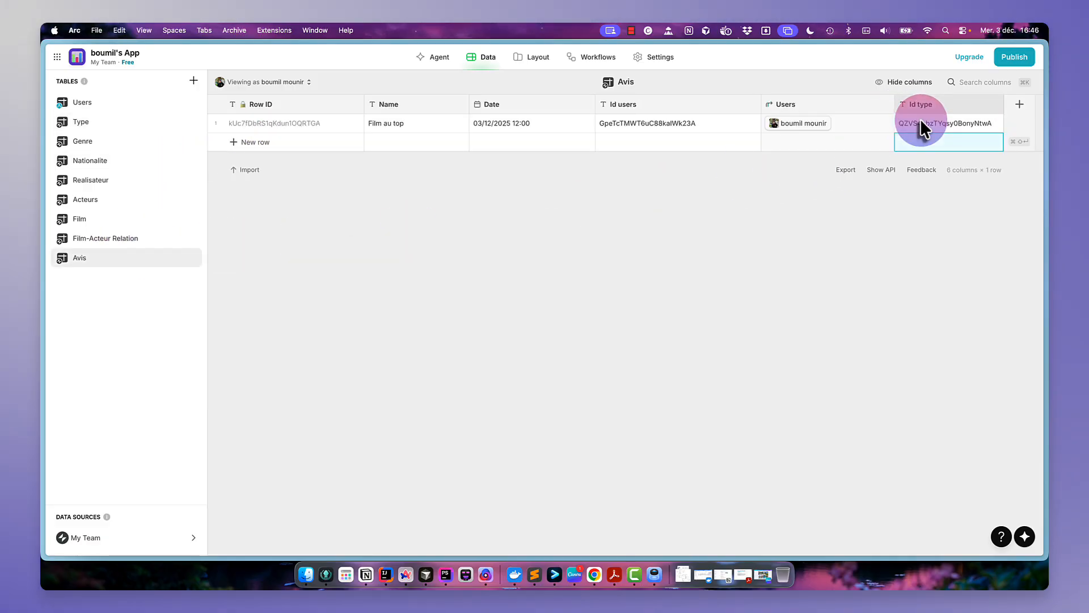
key(Return)
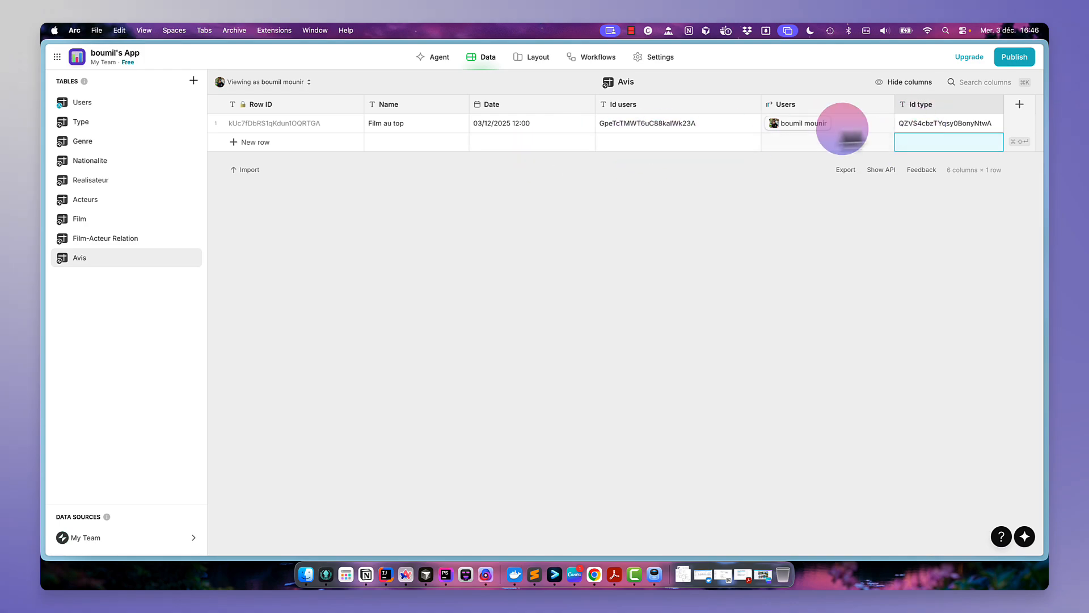
- Add a Relation column named Type in Avis, matching Id type to the Type table's Row ID
click(292, 121)
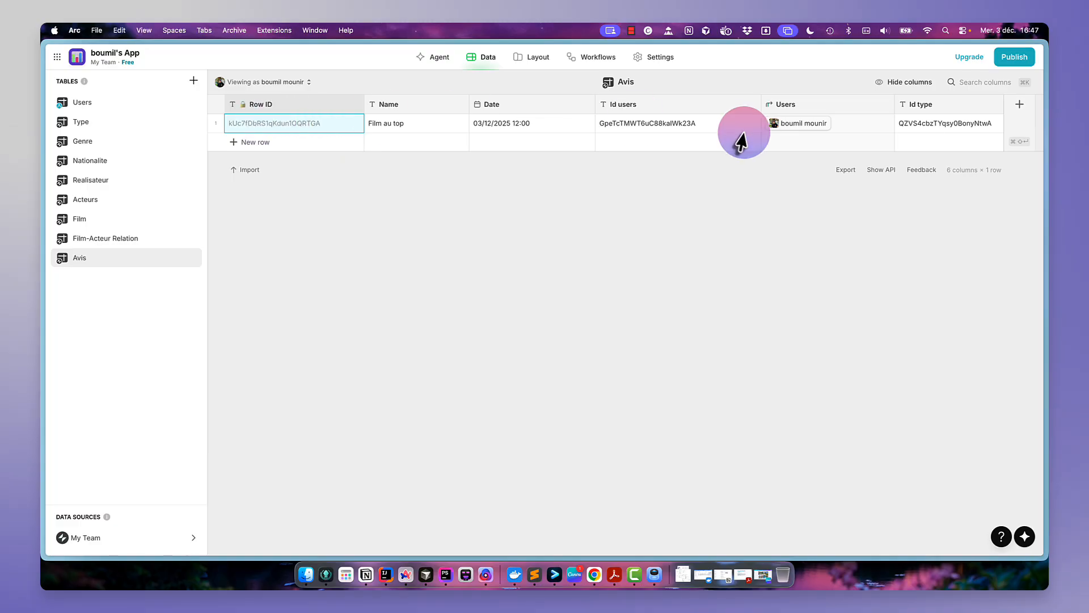
click(1019, 110)
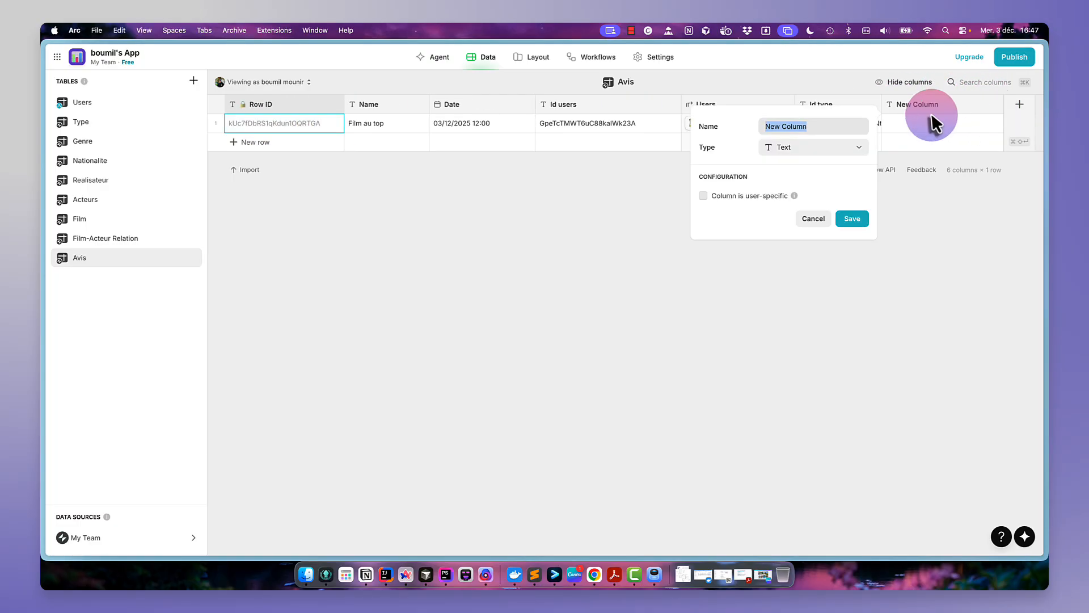
text(Type)
click(851, 147)
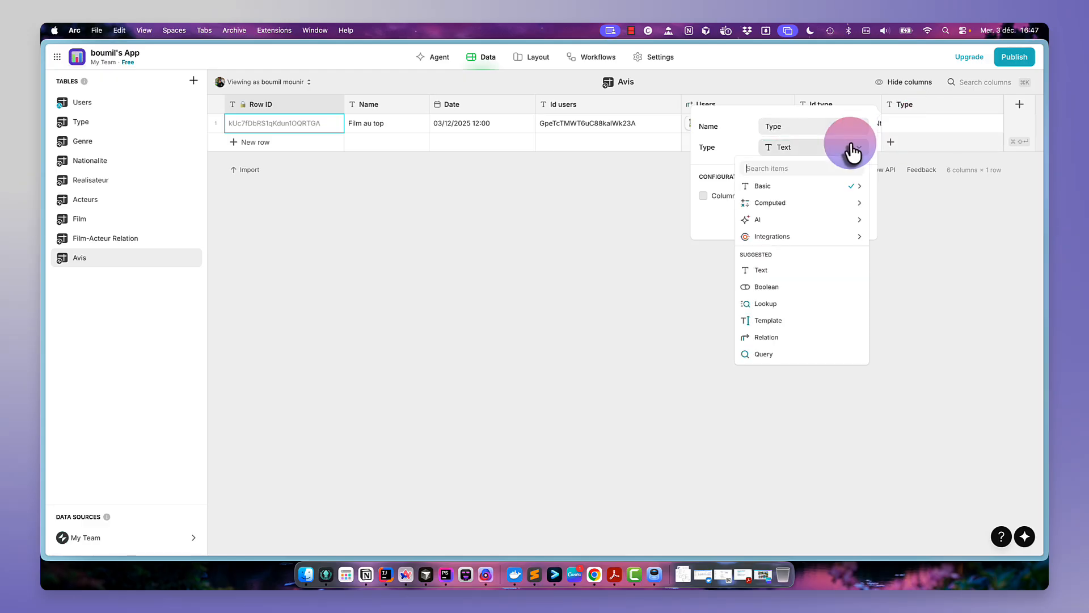
click(800, 337)
click(782, 211)
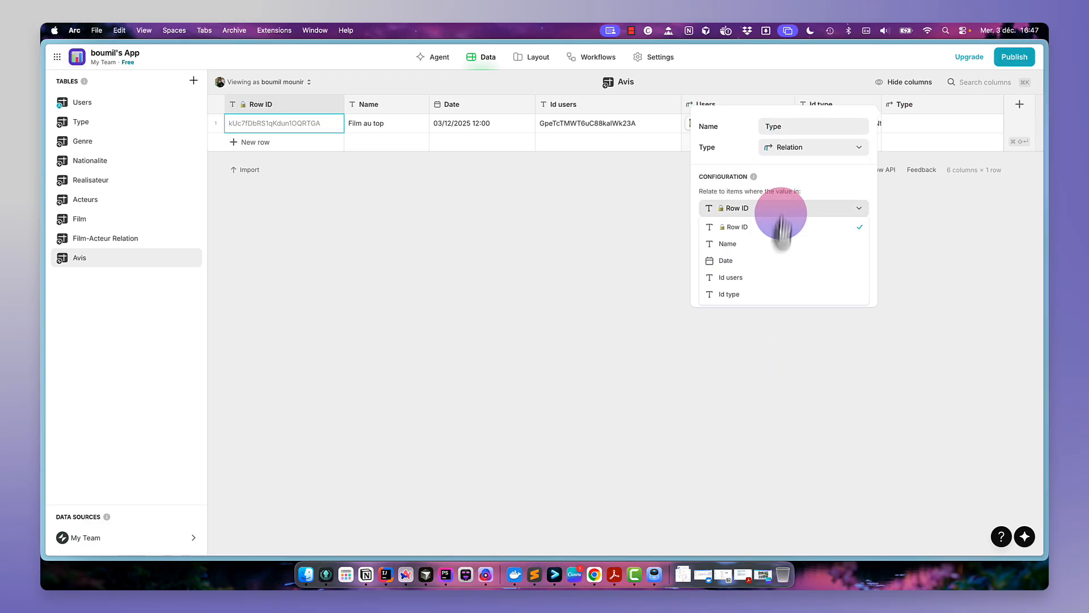
click(768, 301)
click(808, 243)
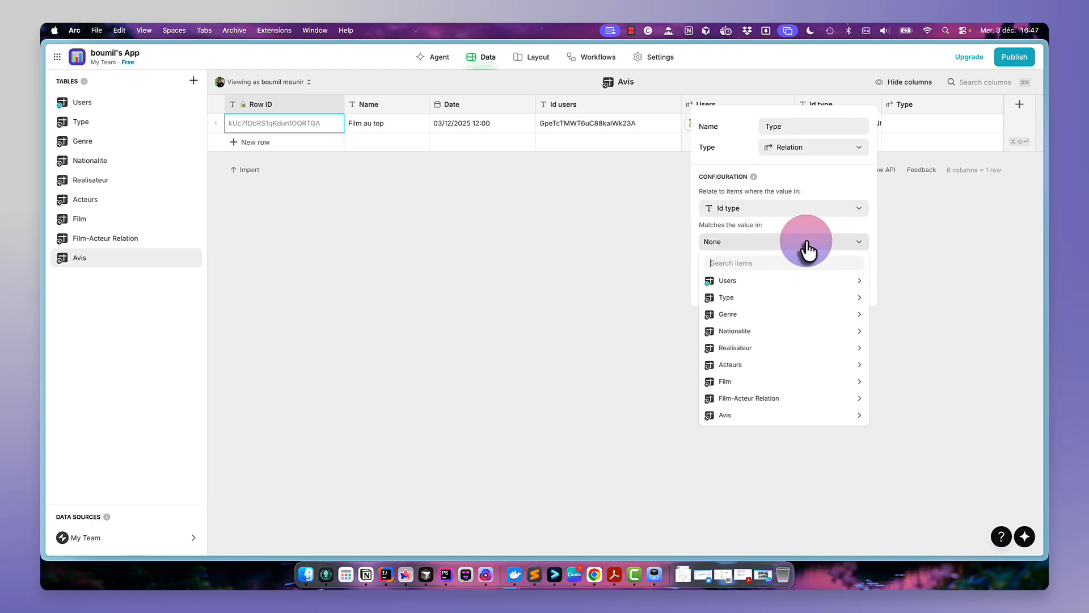
mouse_move(789, 298)
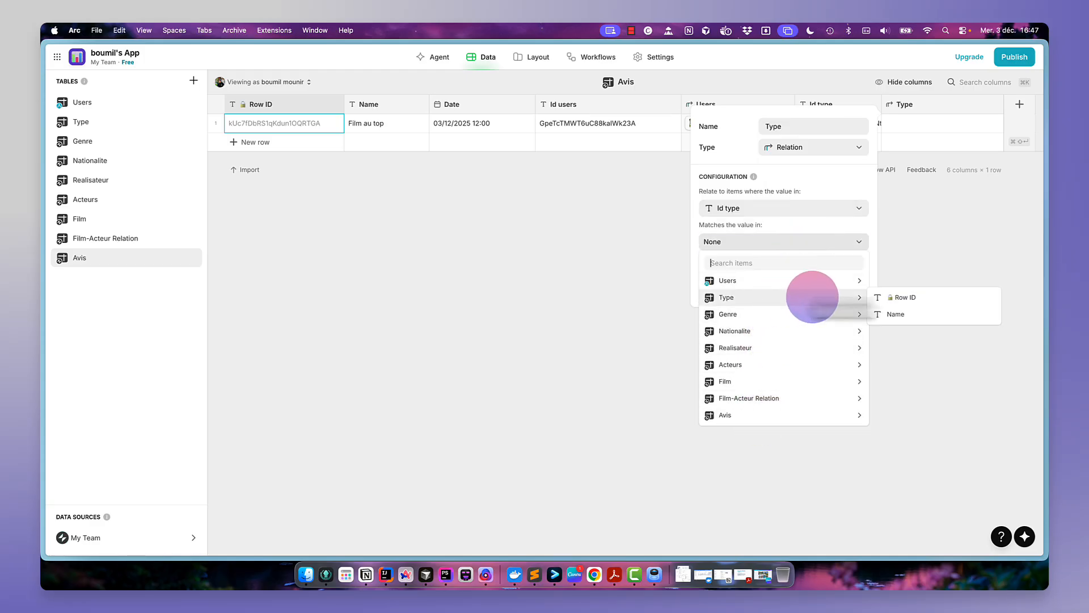
click(901, 294)
click(845, 287)
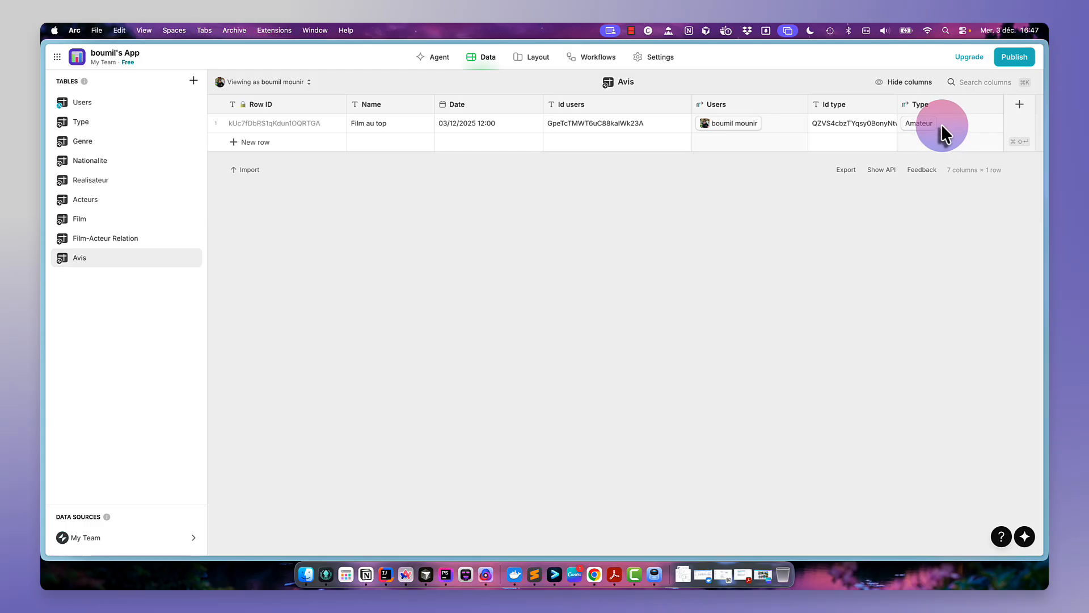
- Add a Number column named note without group separator, and enter 3,50 in the first Avis row
click(1017, 107)
text(note)
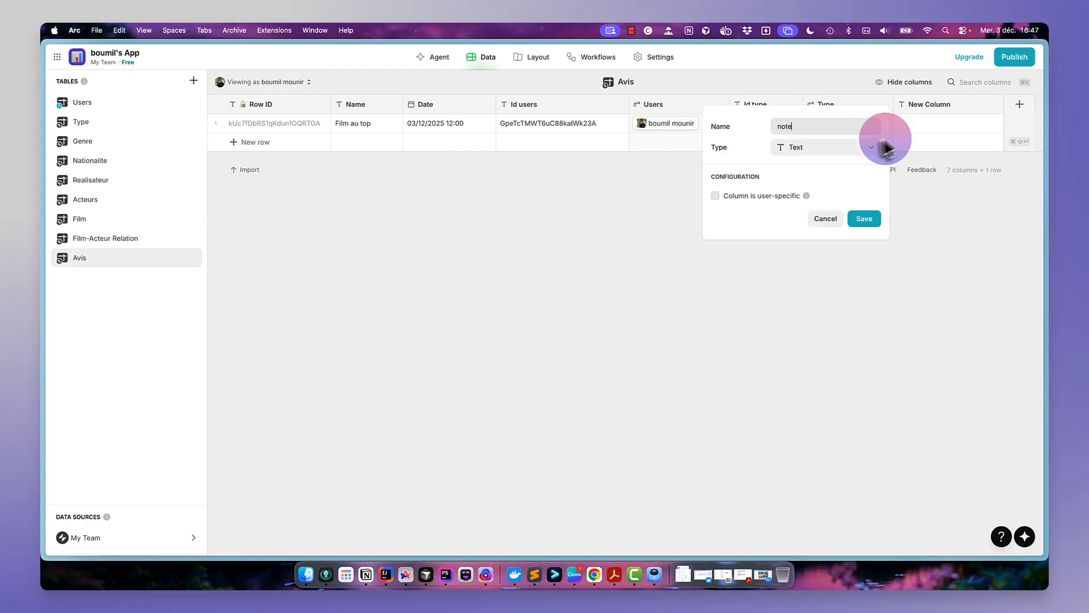
click(859, 148)
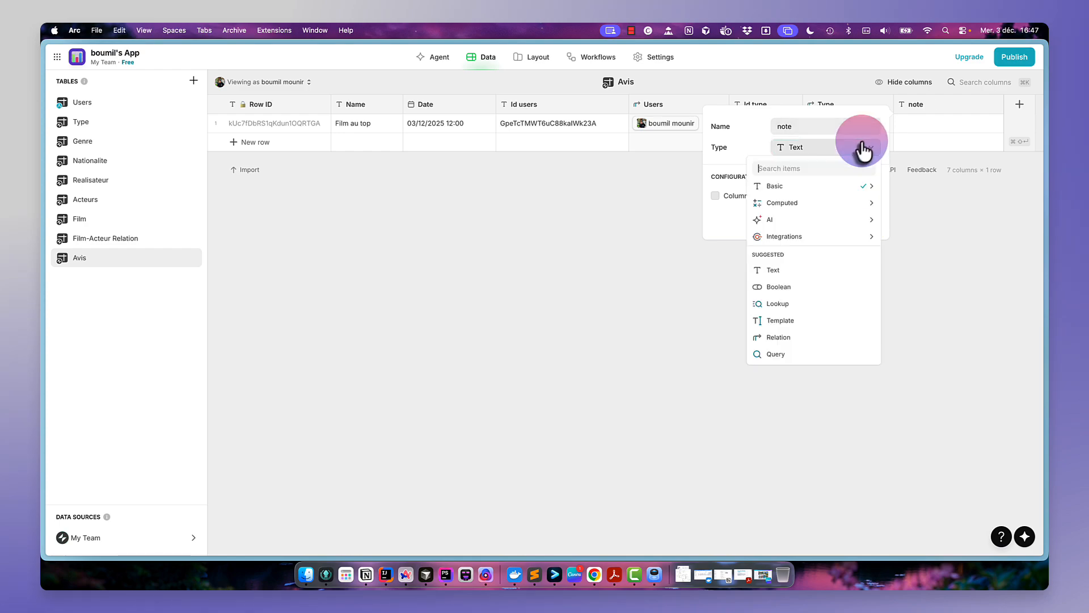
click(843, 186)
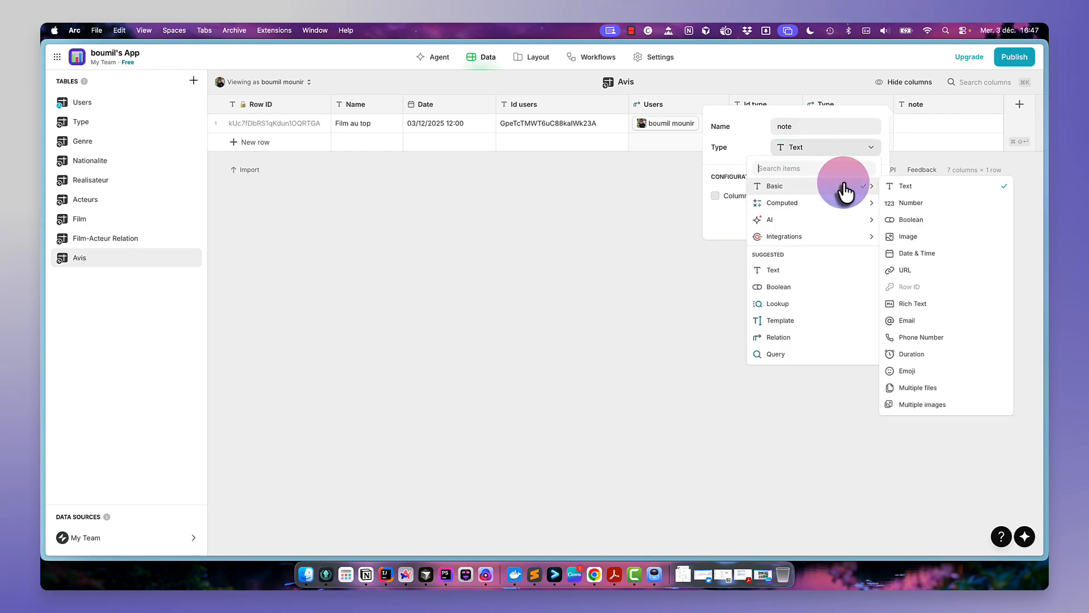
click(902, 203)
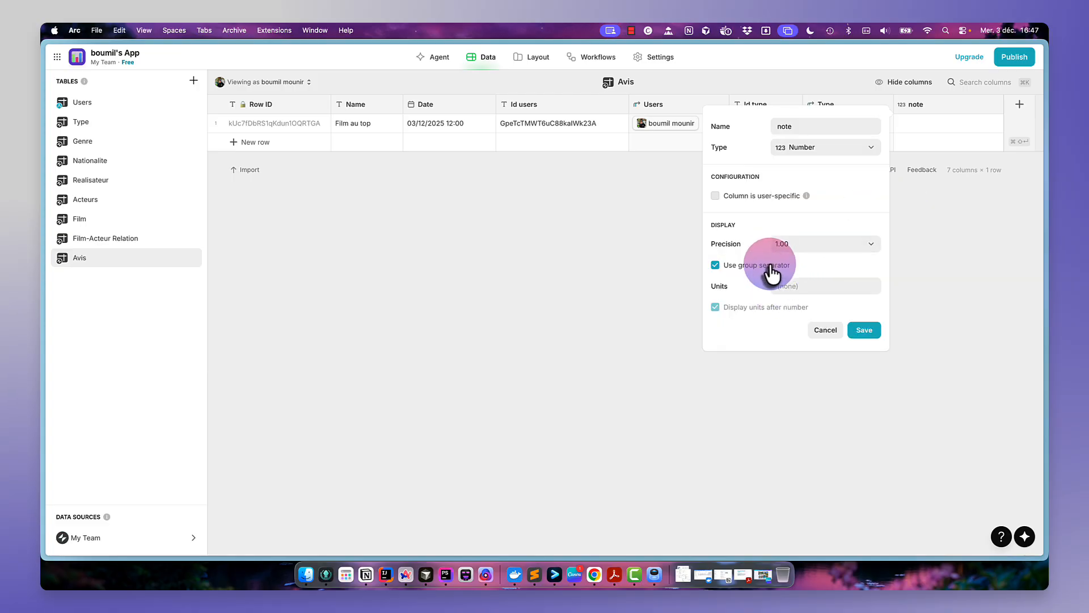
click(771, 265)
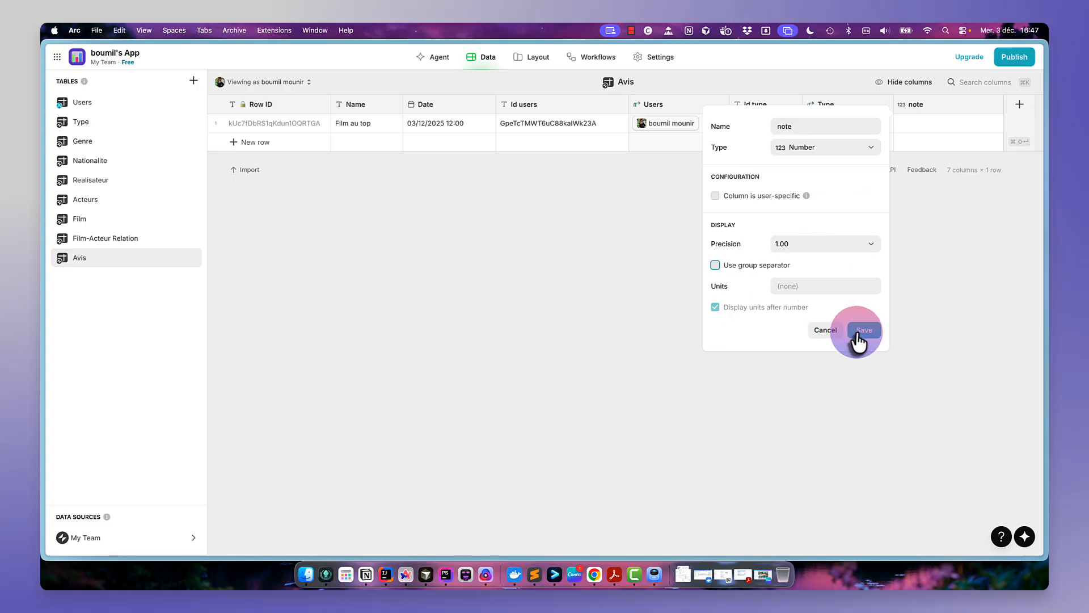
click(863, 331)
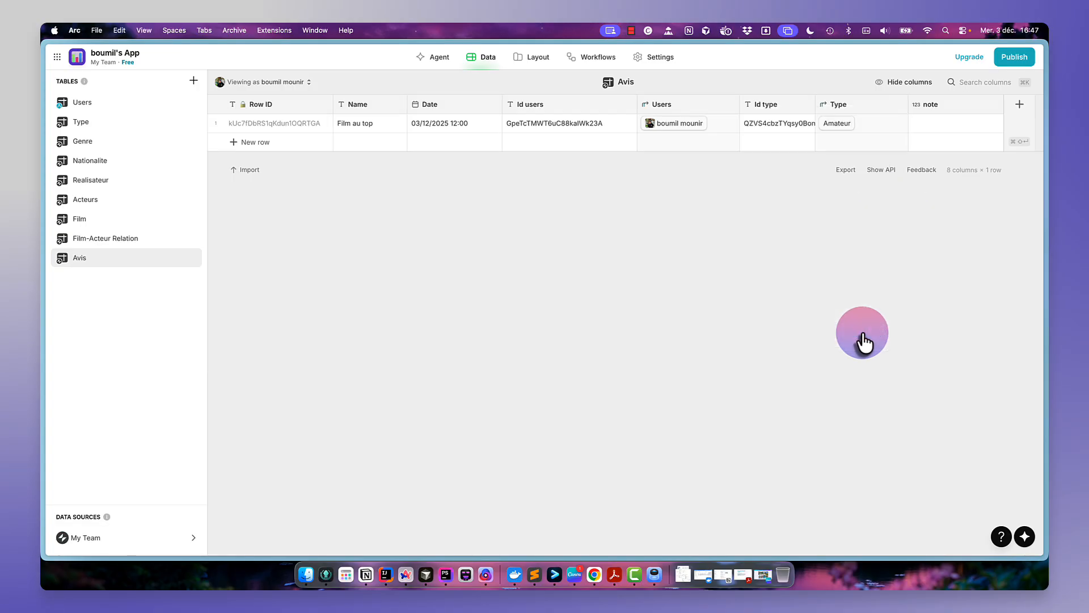
double_click(952, 122)
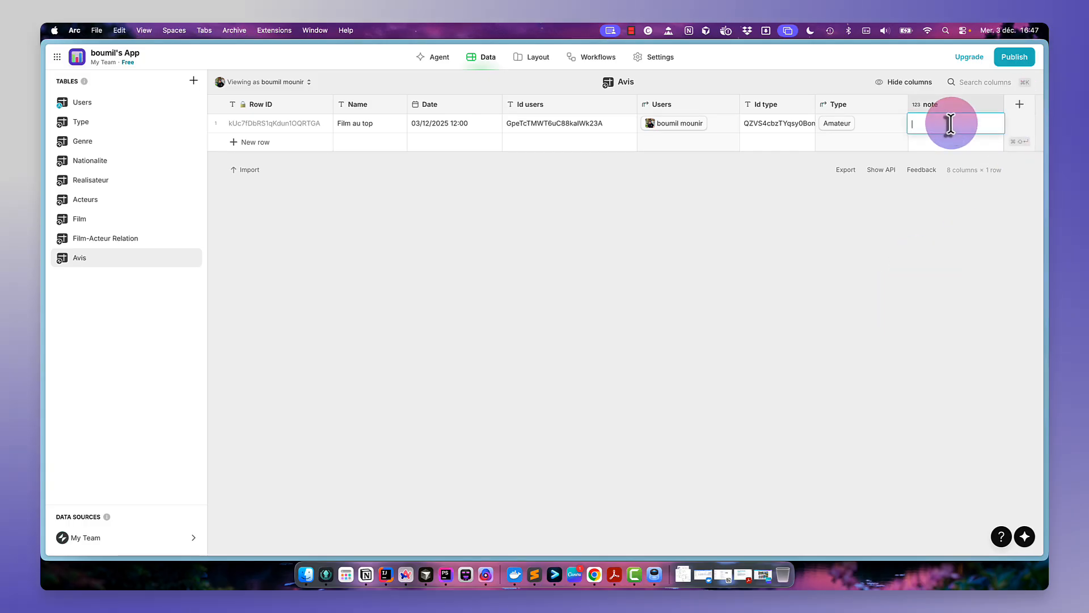
key(Return)
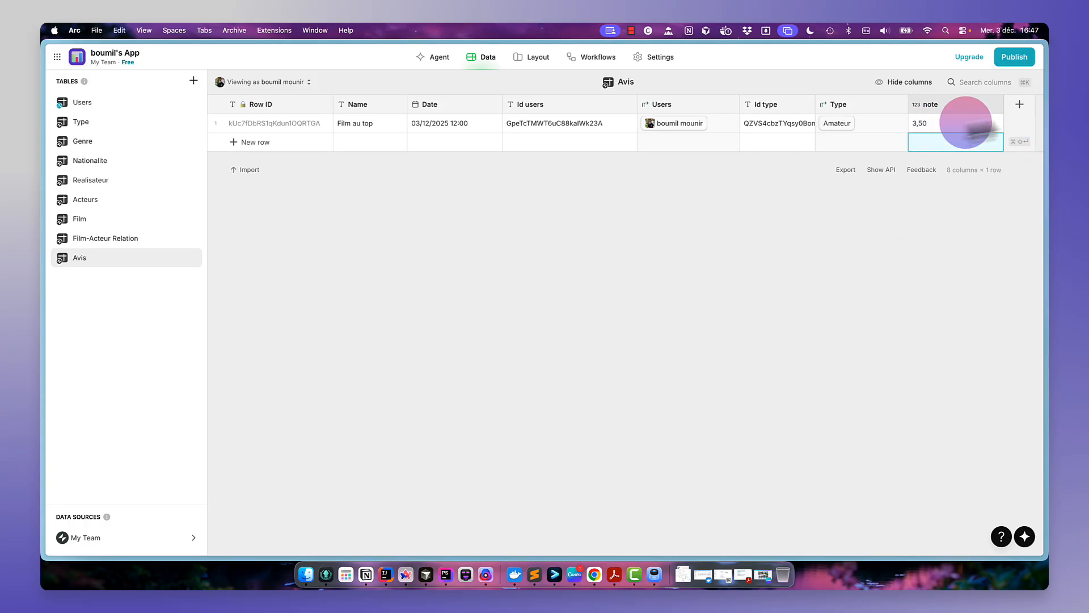
- Add a Math column named Note arrondie with formula ROUND(note), precision 1 and no group separator
click(1020, 105)
click(830, 129)
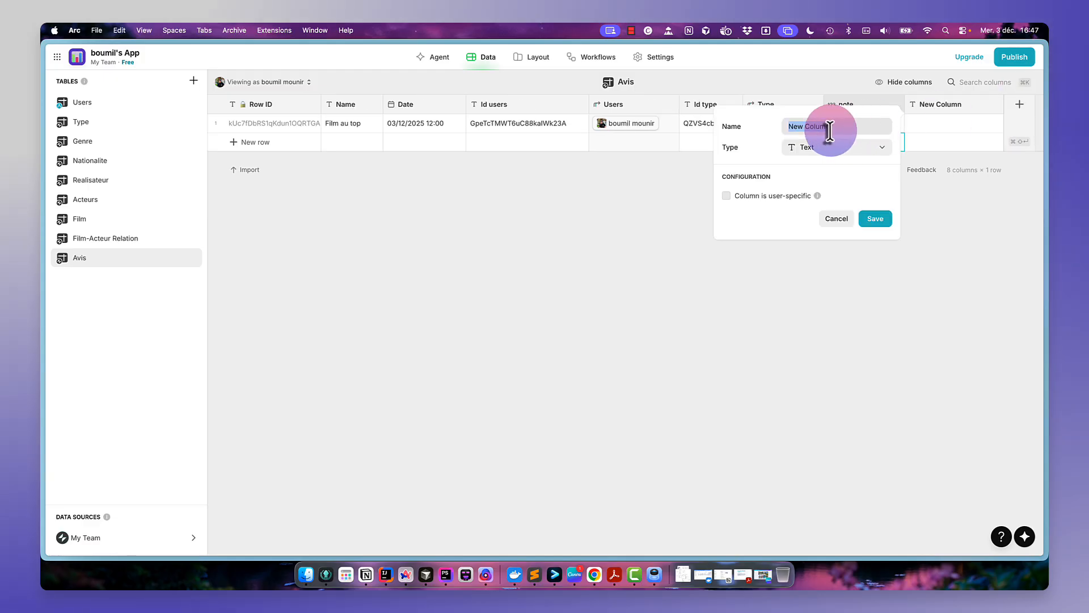
text(Not)
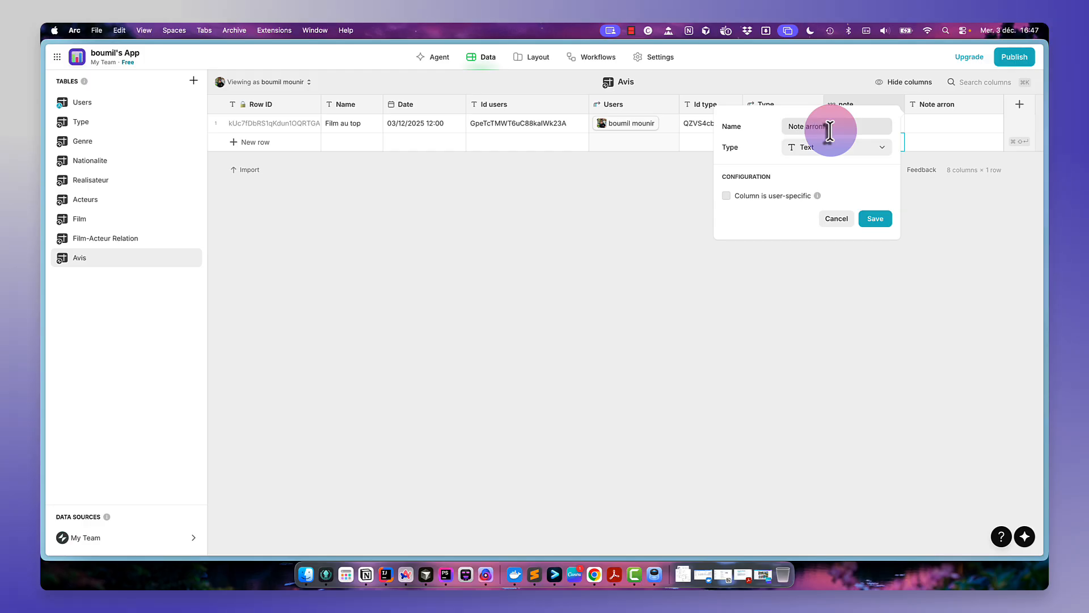
text(e arrondie)
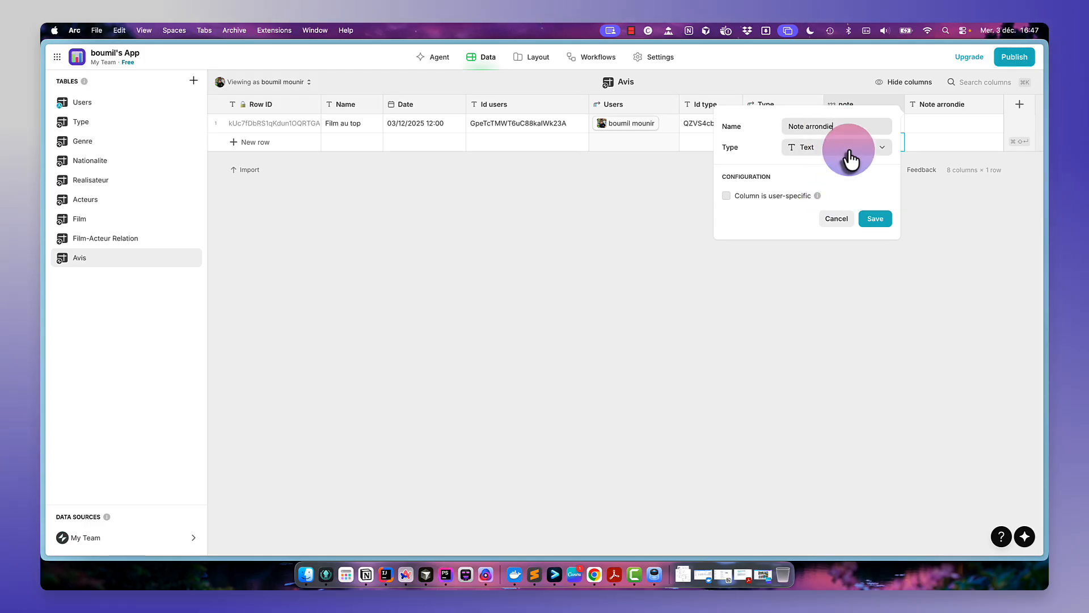
click(851, 151)
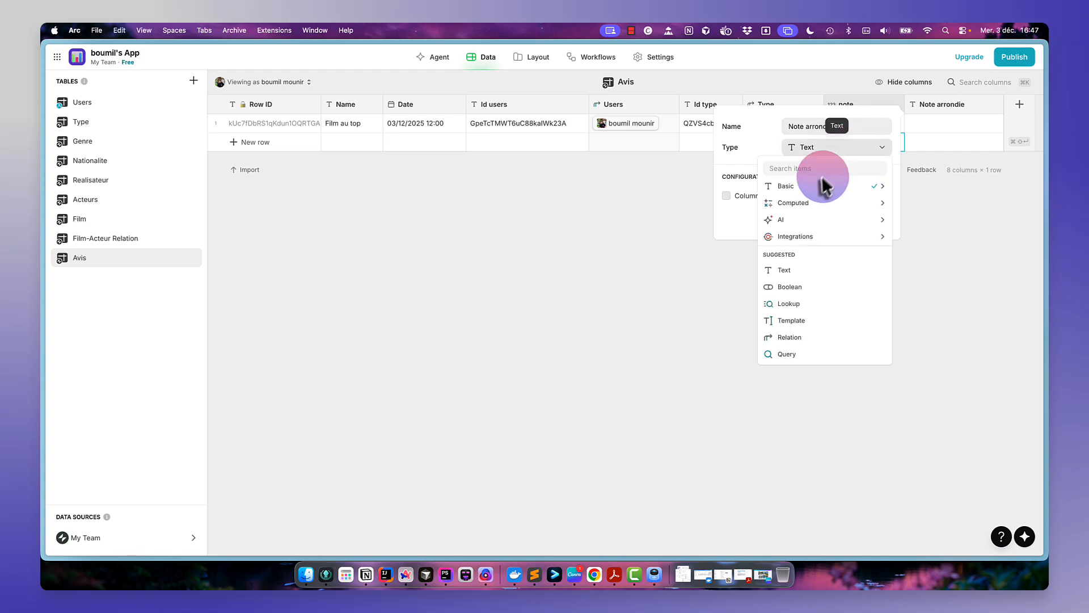
mouse_move(847, 203)
click(912, 204)
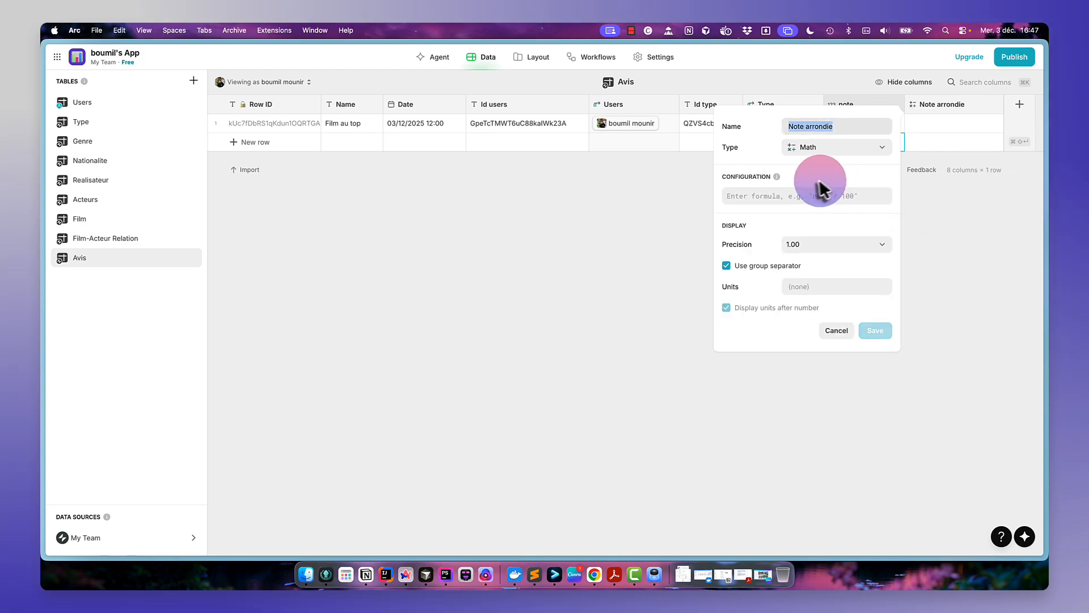
click(808, 192)
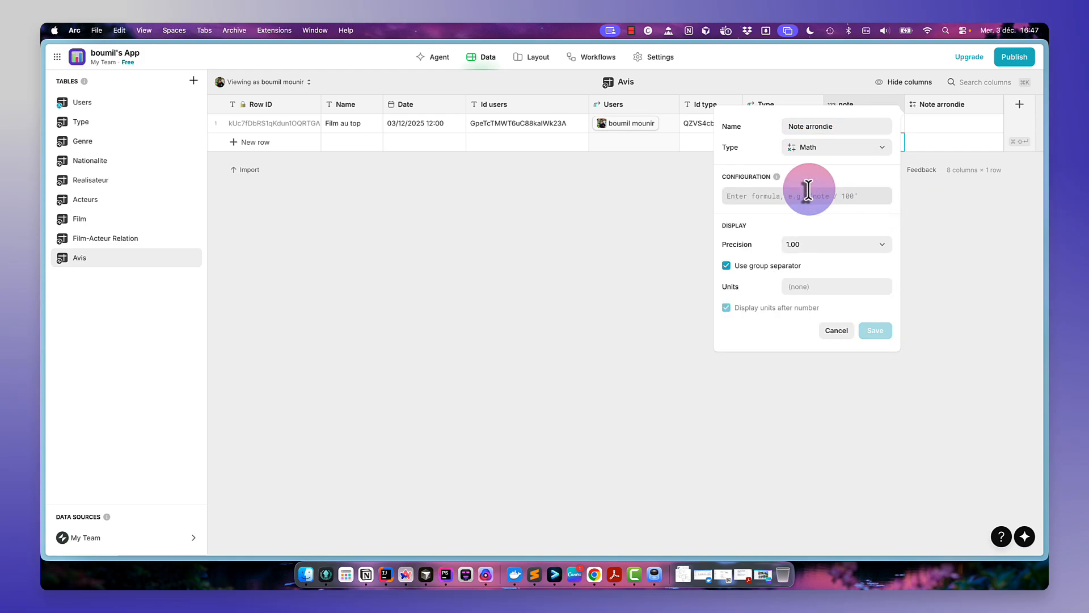
text(ROUND)
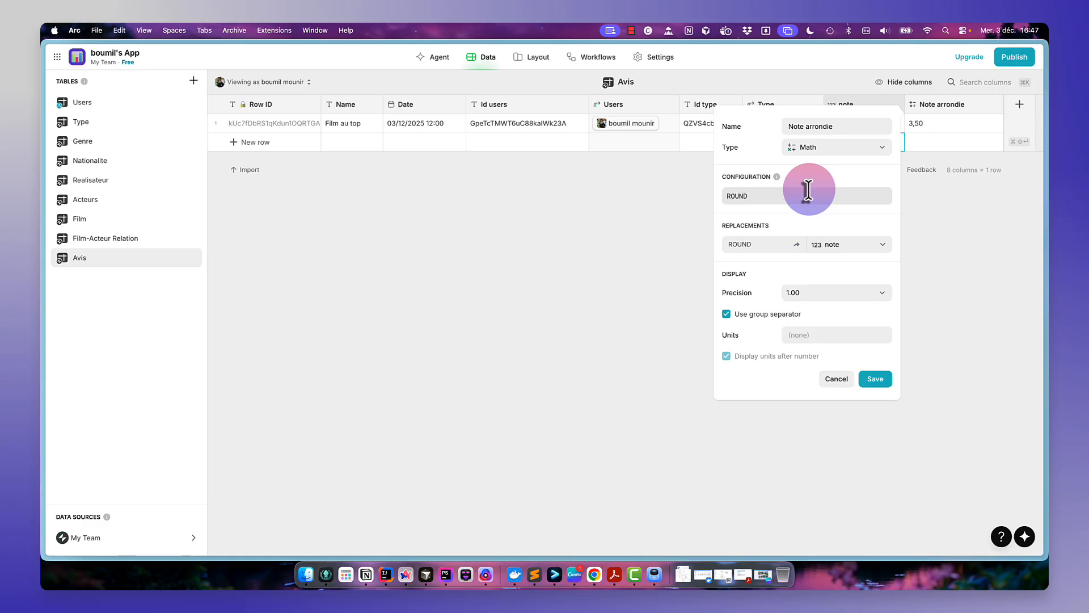
text(())
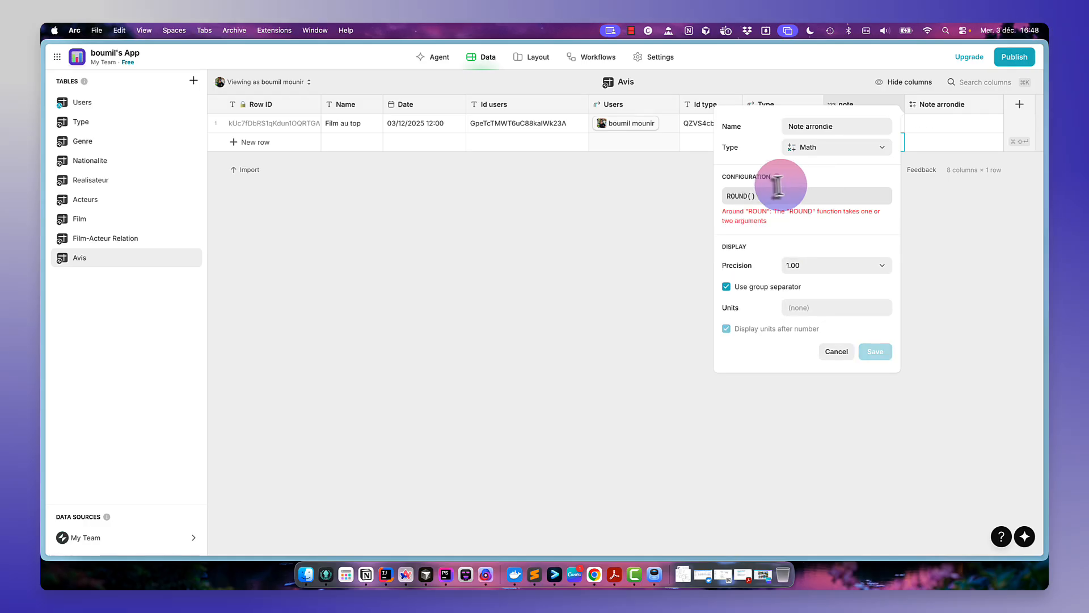
key(Left)
text(noy)
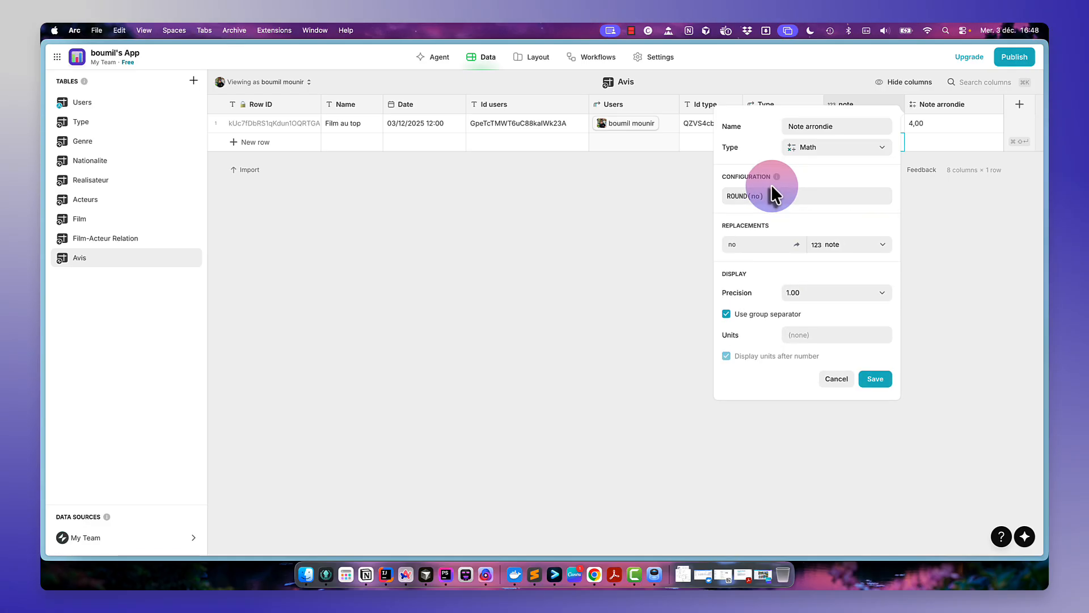
text(te)
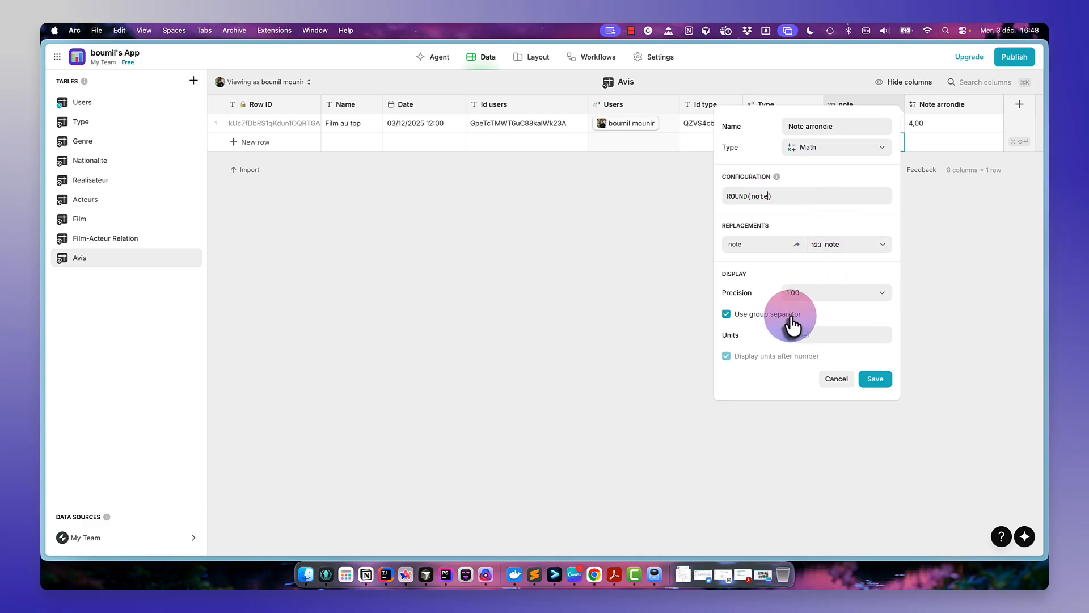
click(789, 317)
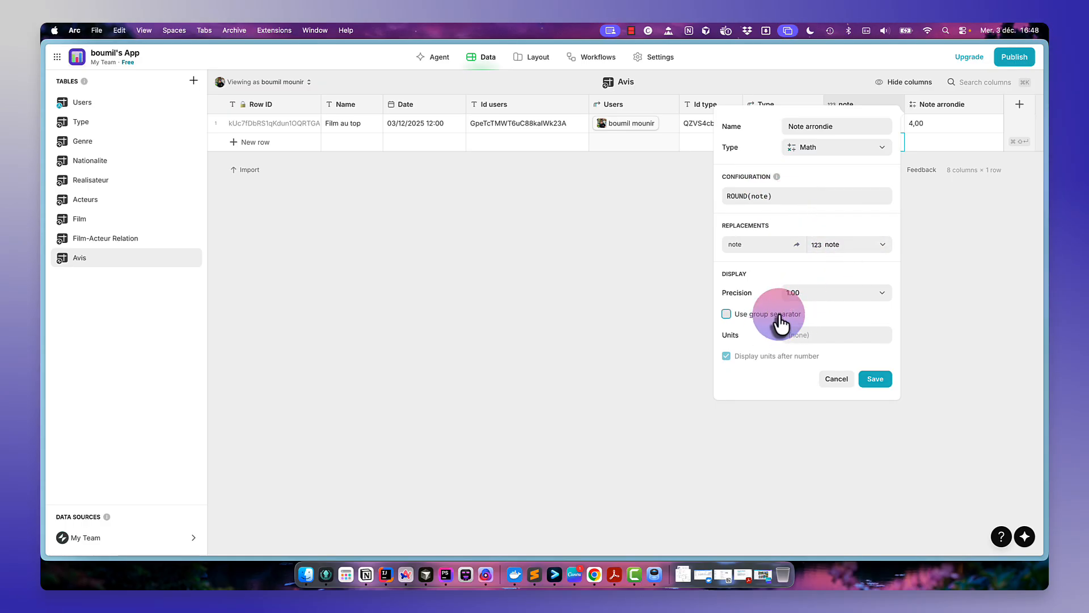
click(805, 304)
click(797, 321)
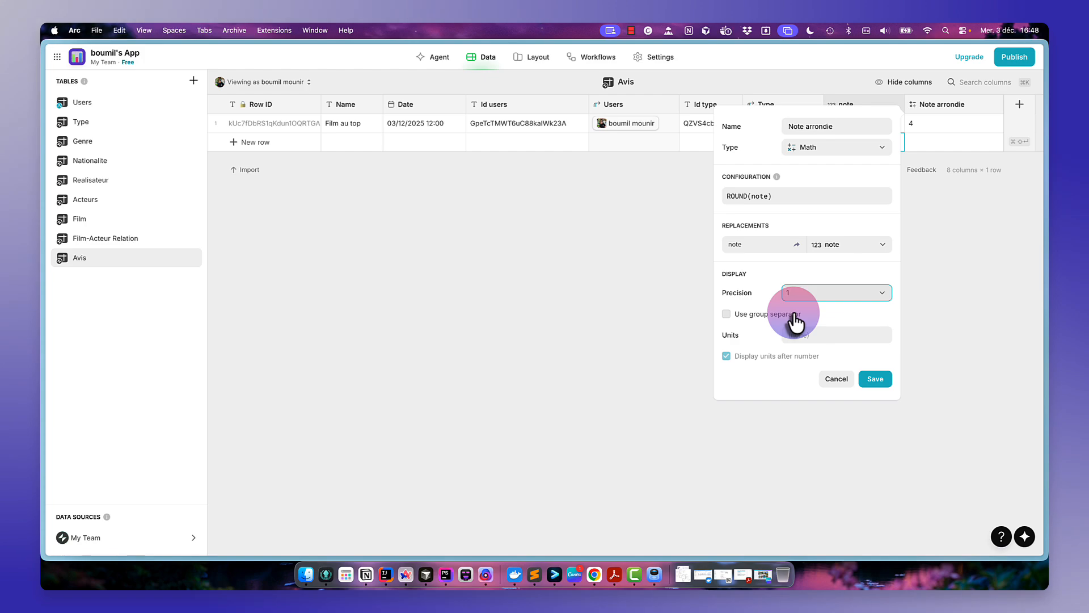
click(869, 381)
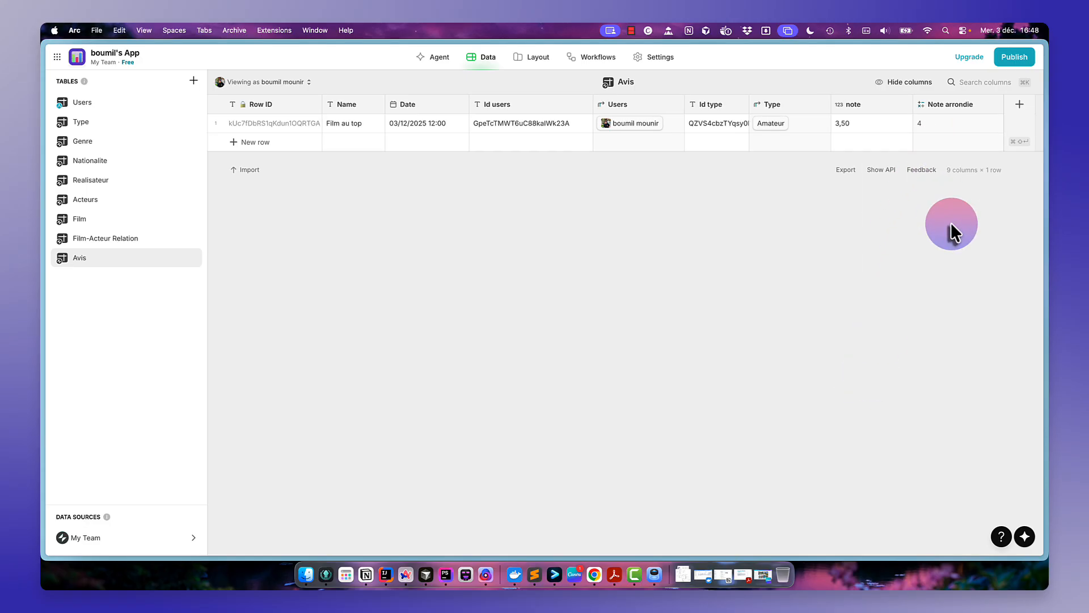
- Add a Math column named Annee Avis with formula YEAR(date), precision 1 and no group separator
click(1023, 113)
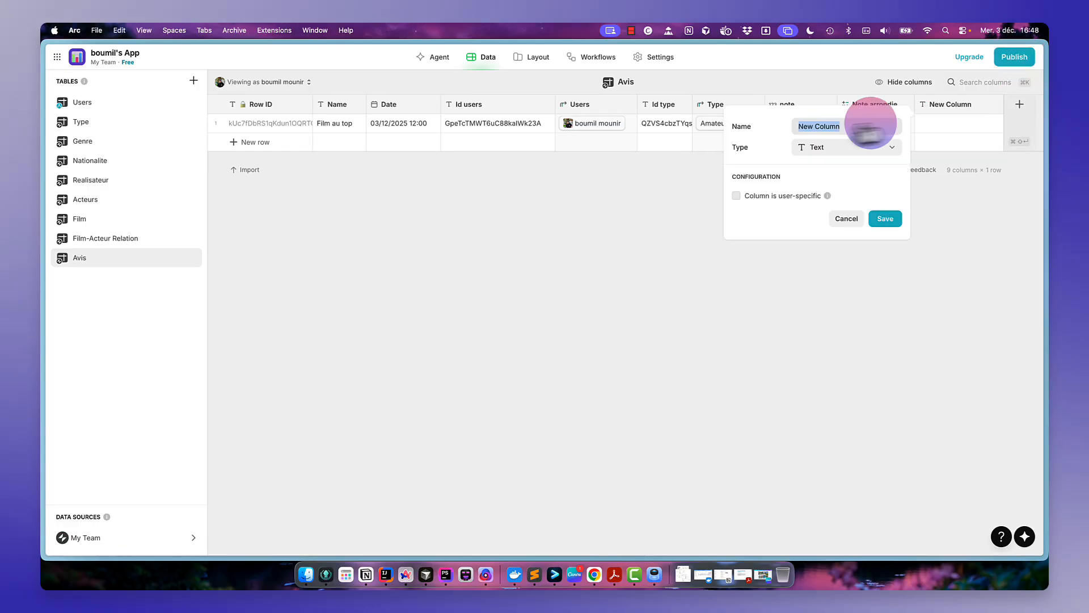
text(Annee A)
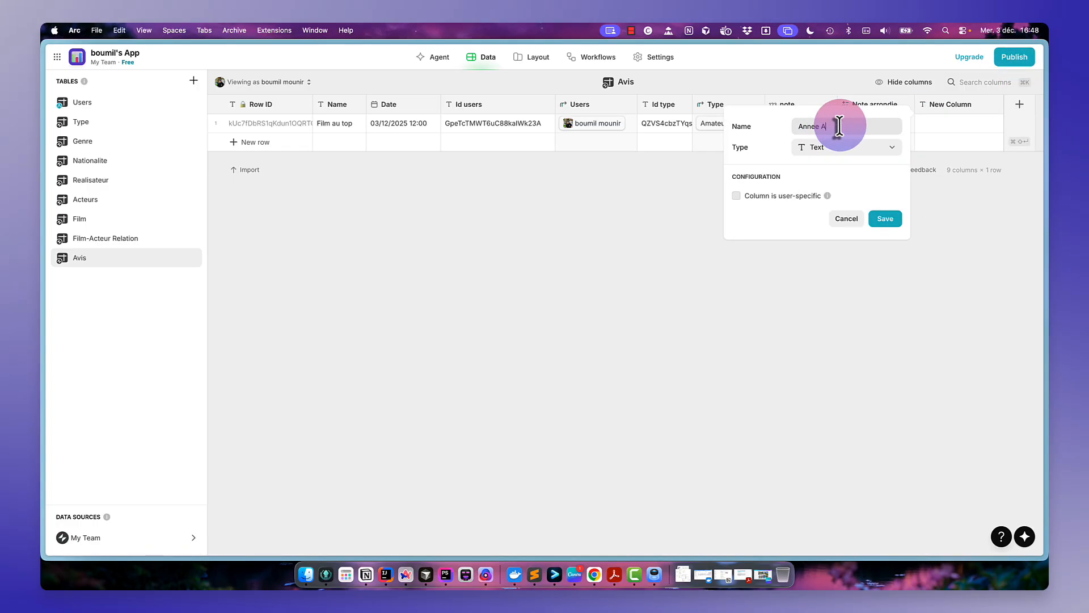
text(vis)
click(842, 150)
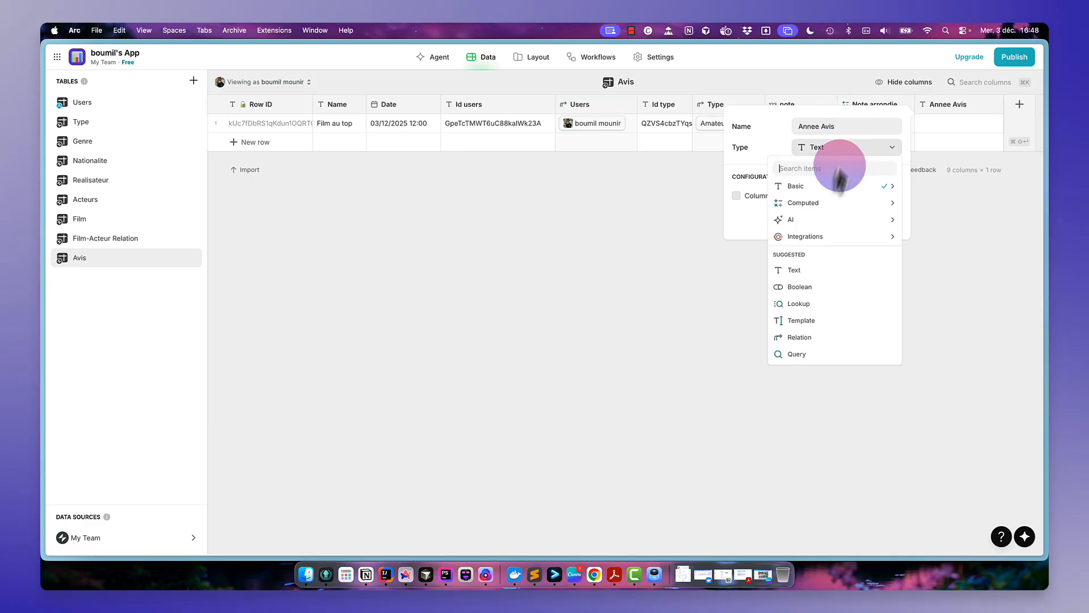
mouse_move(833, 208)
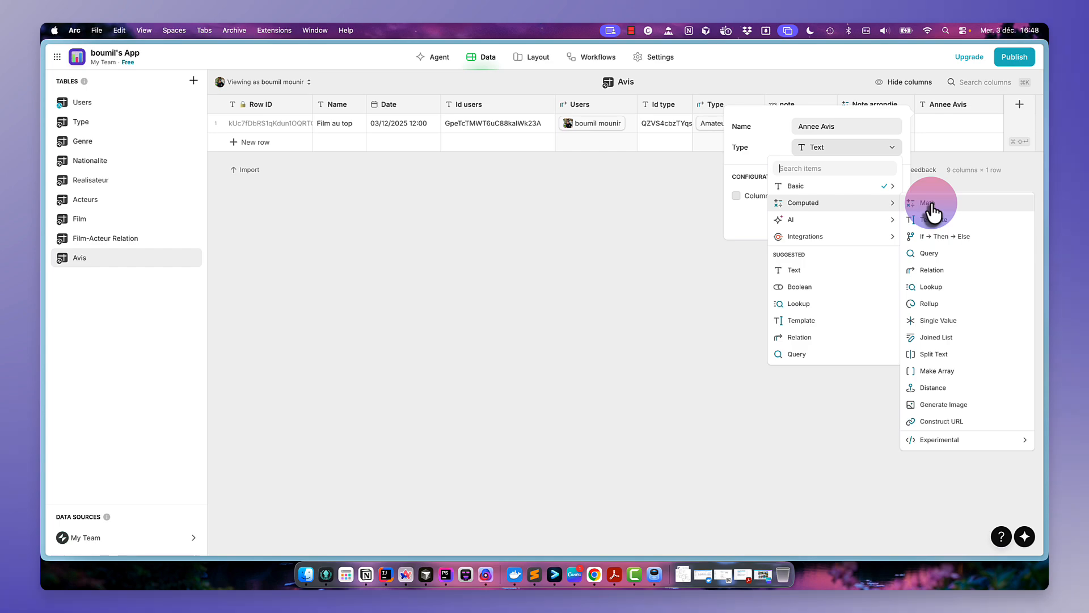
click(930, 220)
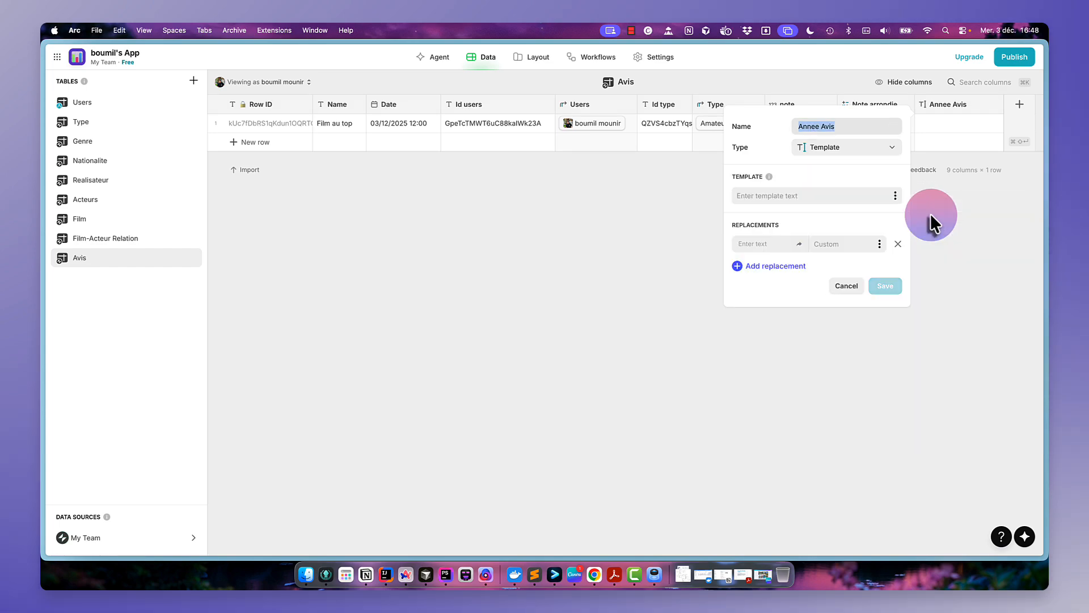
click(825, 194)
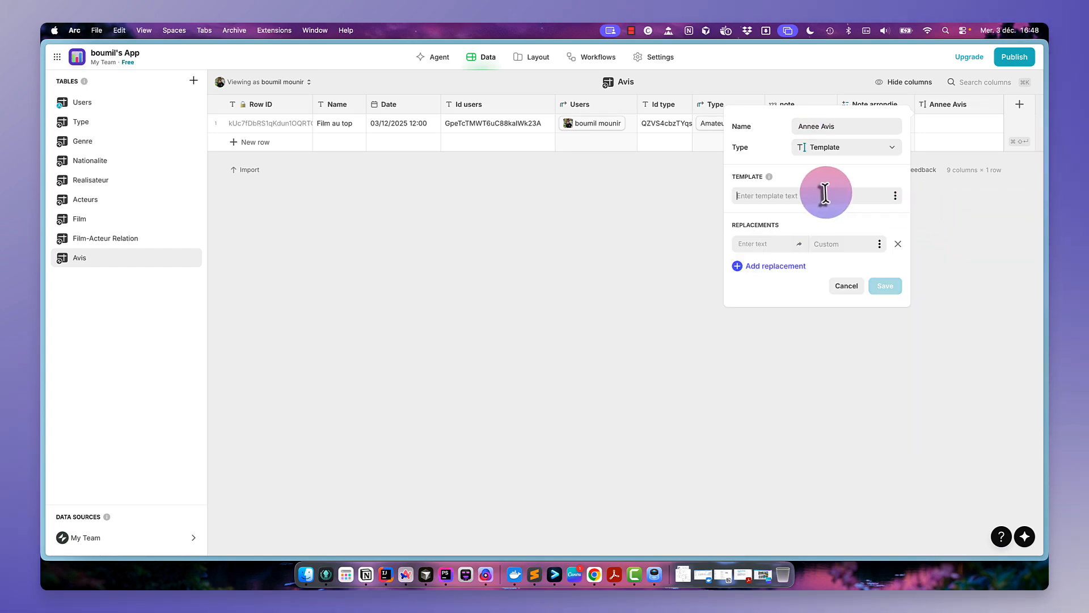
click(876, 149)
mouse_move(844, 203)
click(921, 205)
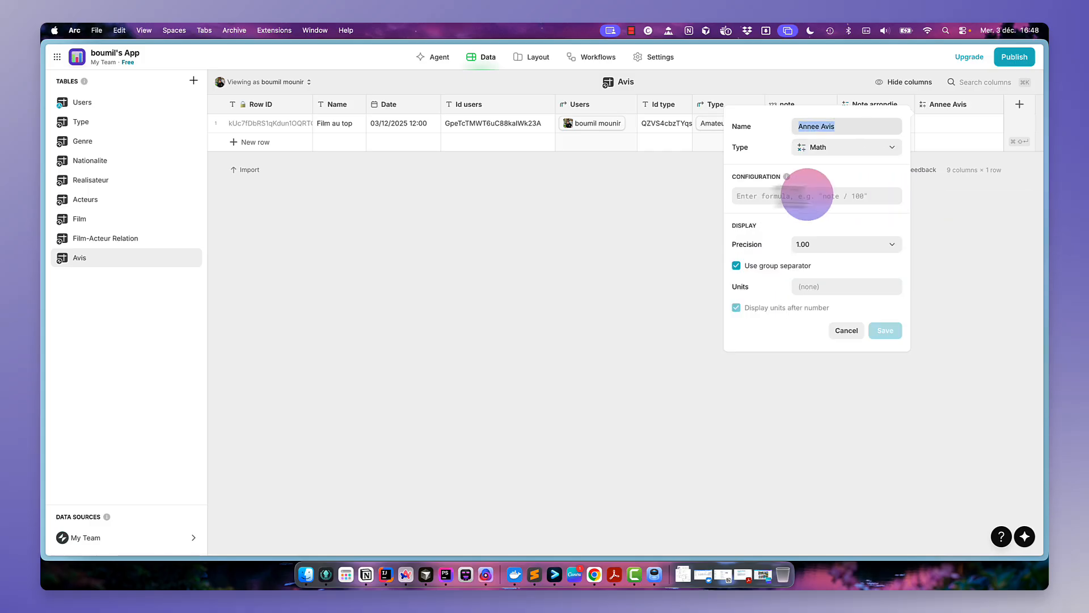
click(774, 194)
text(YEAR)
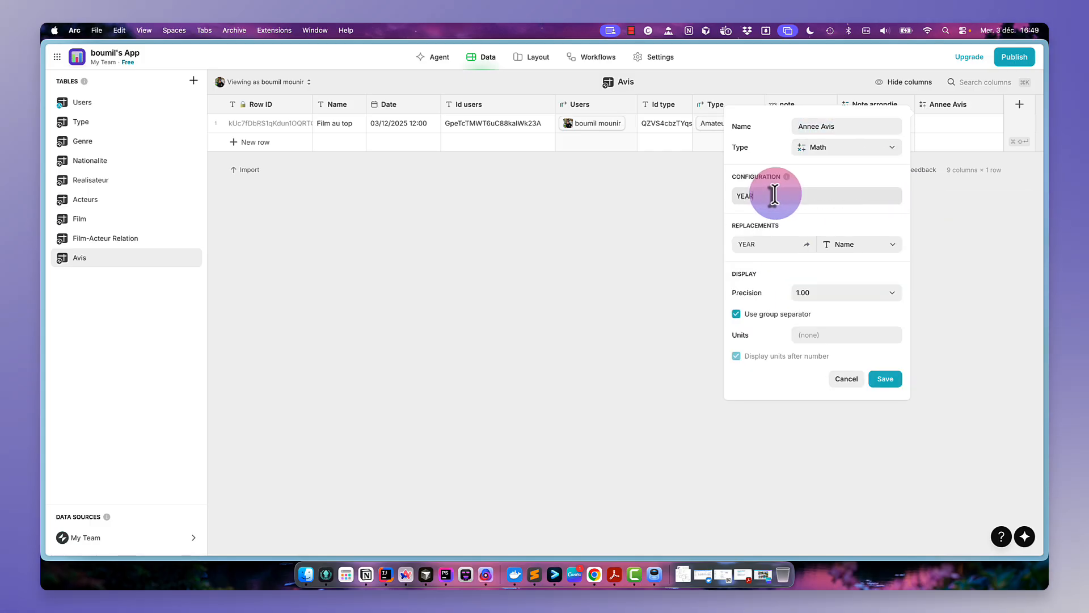
text(())
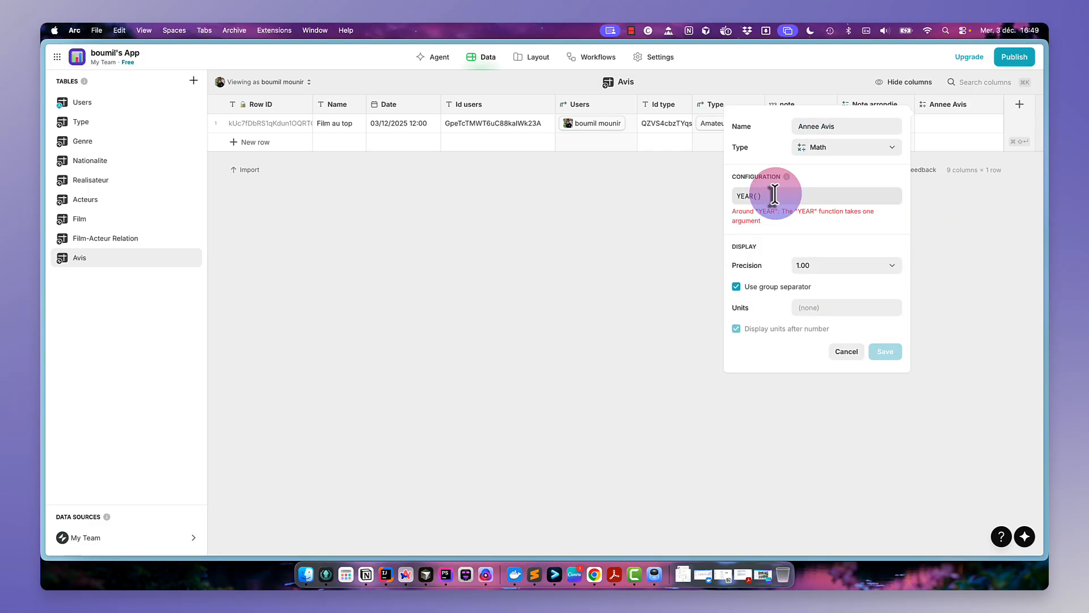
text(date)
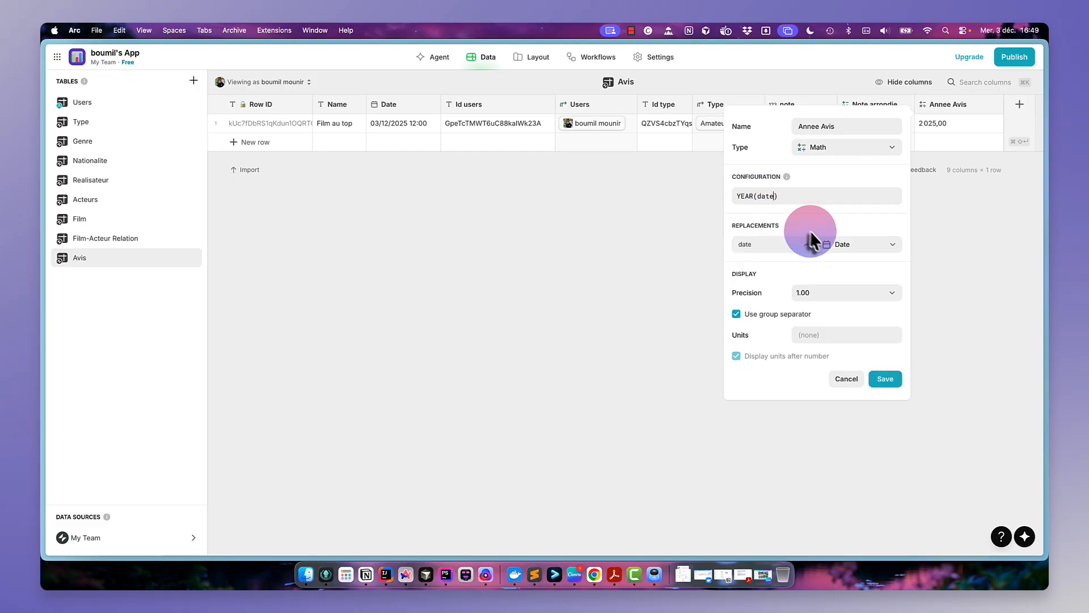
click(817, 295)
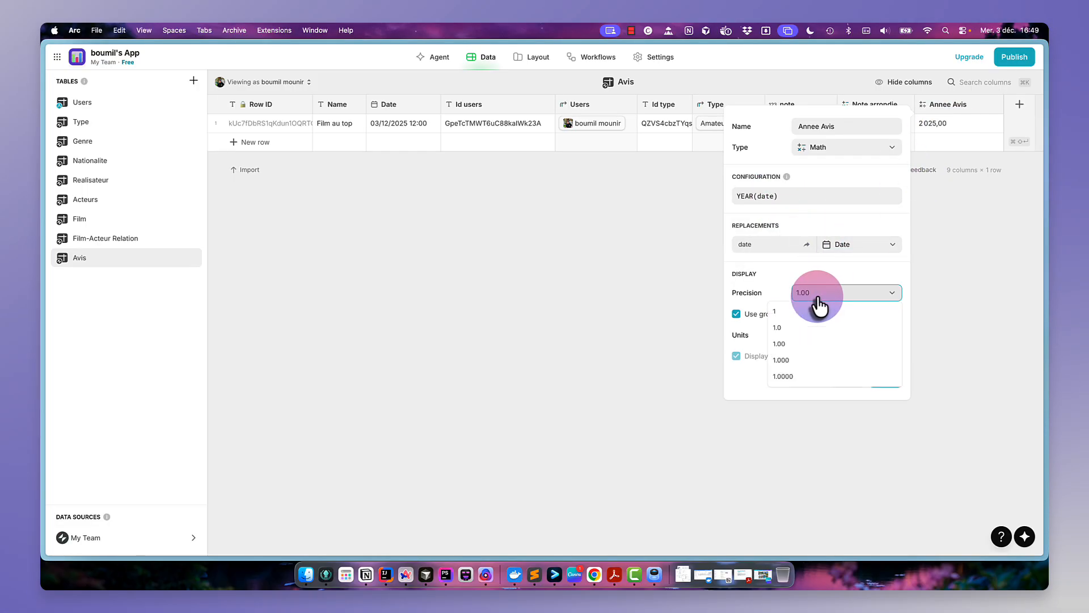
click(794, 314)
click(787, 322)
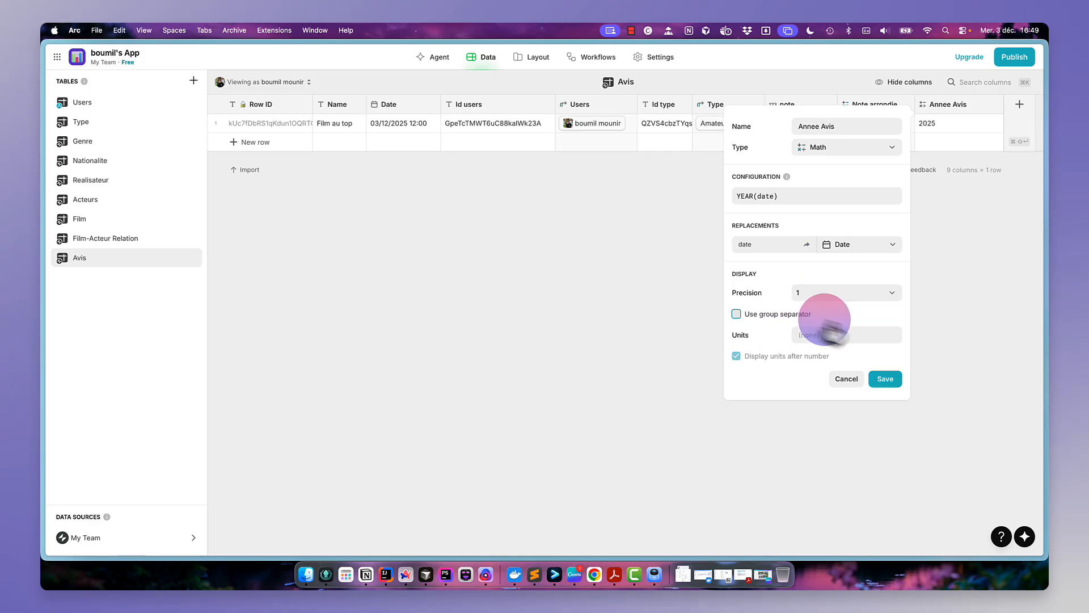
click(883, 383)
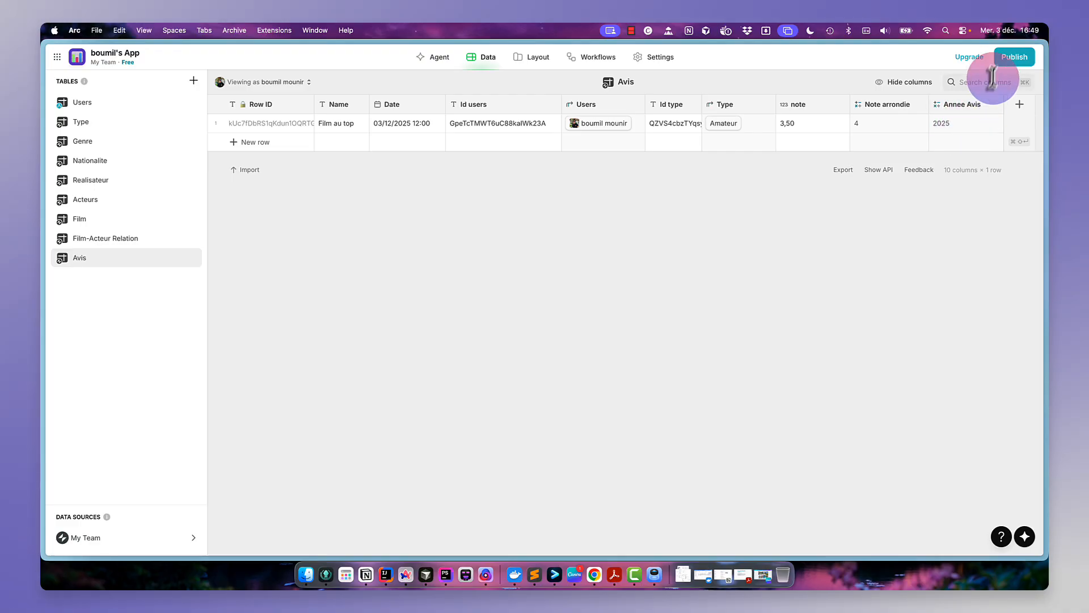
- Open a new browser tab and search the web for avis matrix
mouse_move(44, 207)
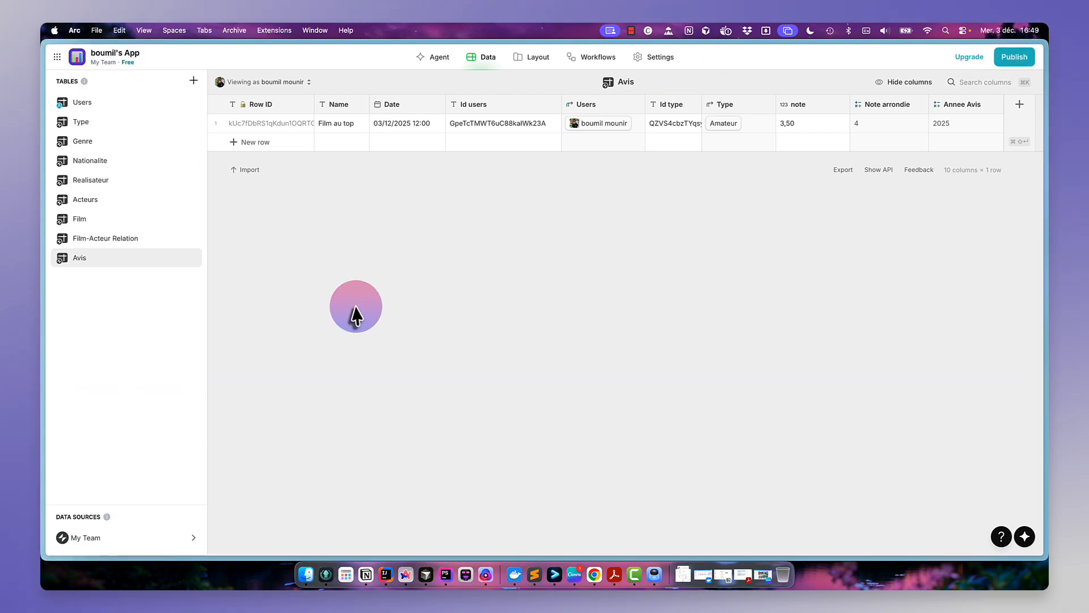
mouse_move(44, 291)
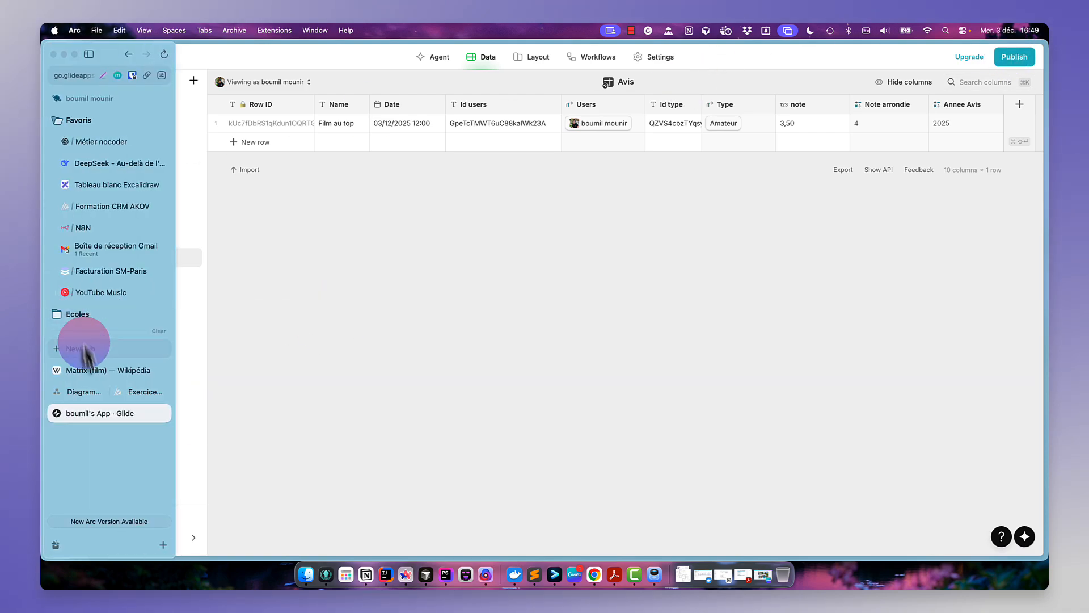
click(93, 373)
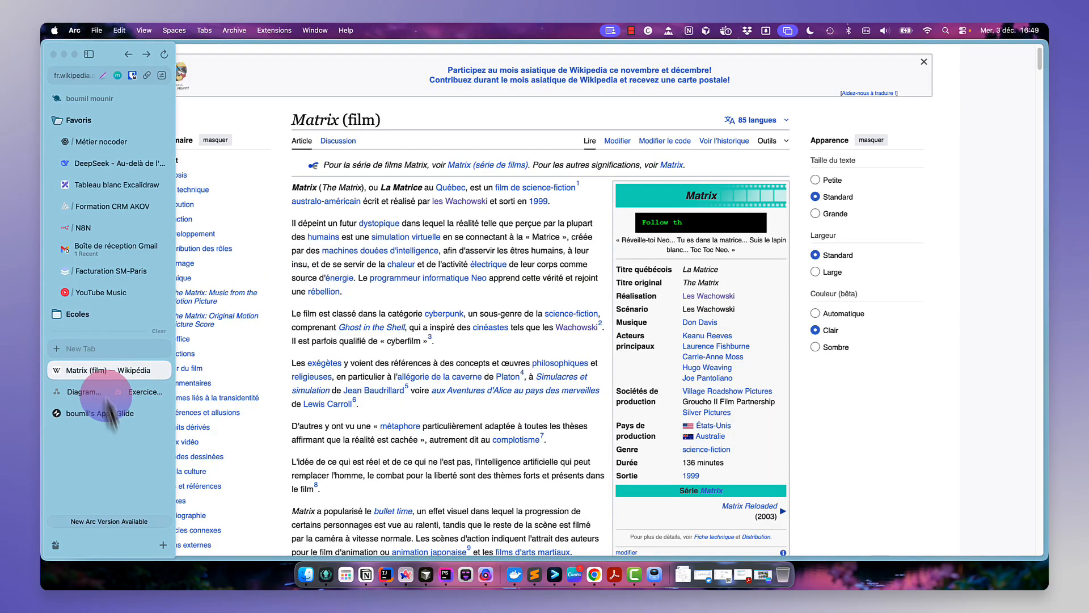
key(super+t)
text(avis ma)
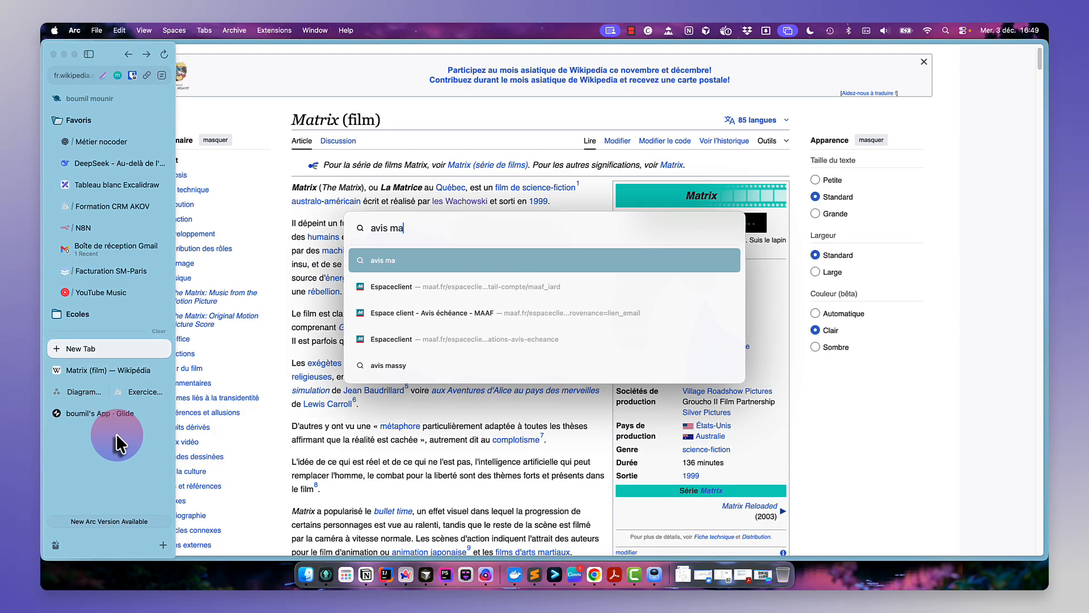
text(trix)
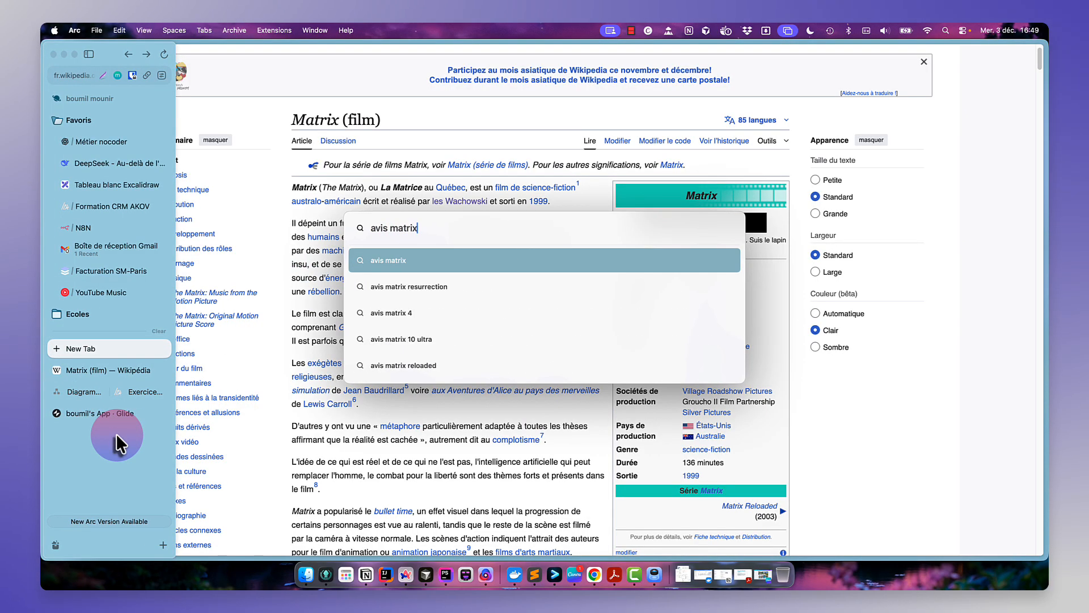
key(Return)
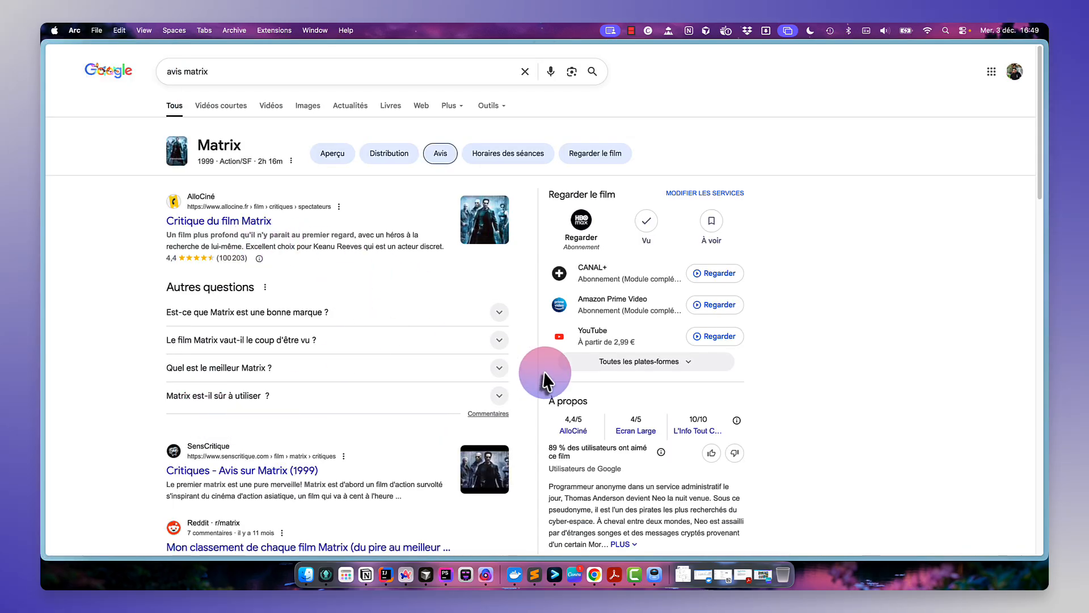
- Open the AlloCiné Matrix reviews page from the results and accept its cookies
scroll(543, 372, down, 3)
scroll(670, 150, up, 3)
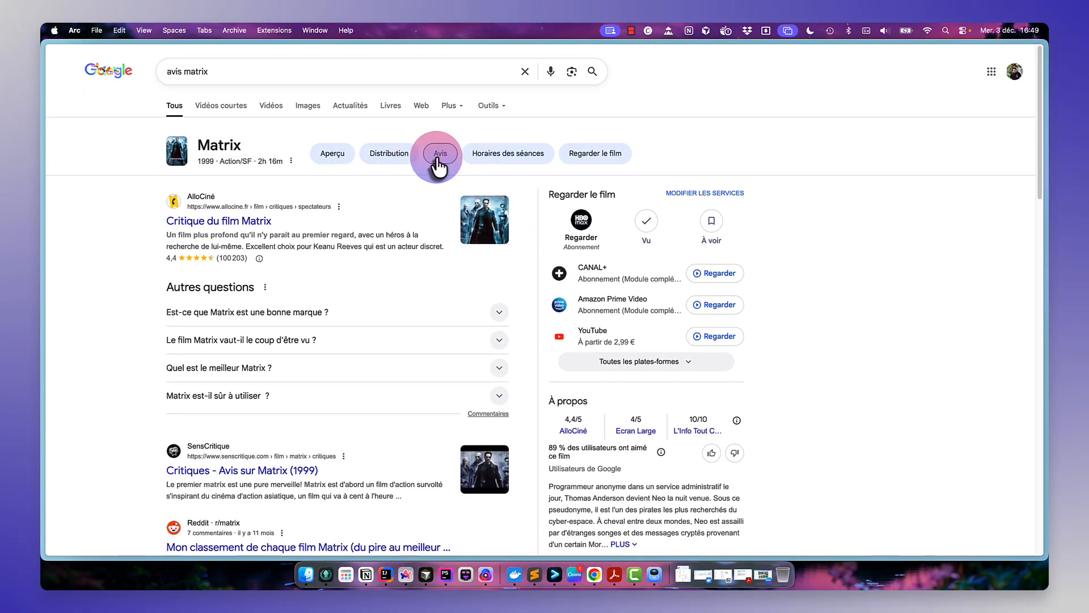
scroll(670, 318, down, 10)
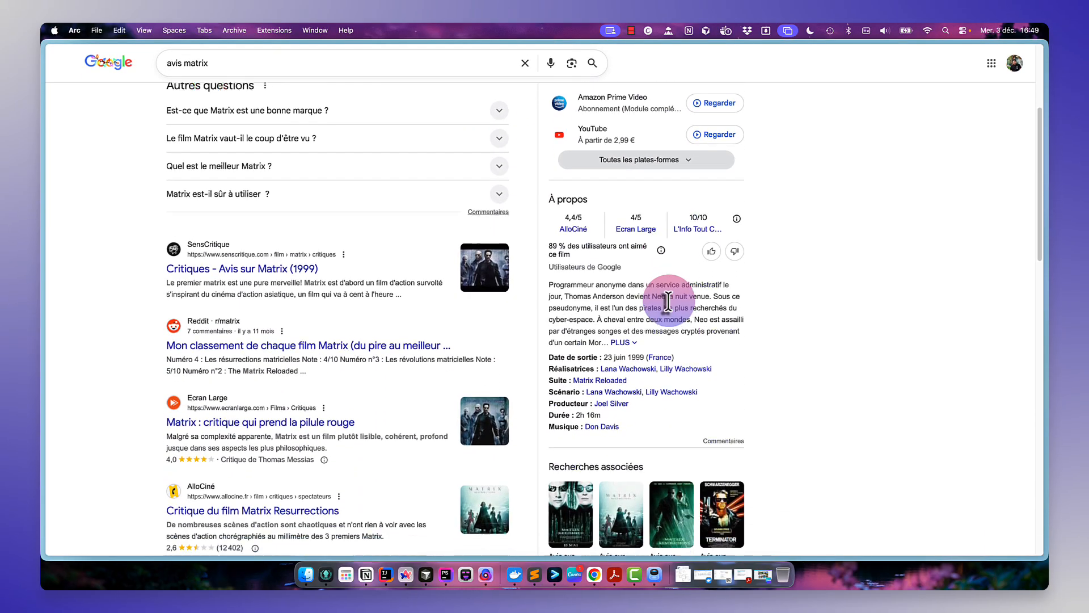
scroll(675, 160, down, 5)
scroll(676, 159, up, 6)
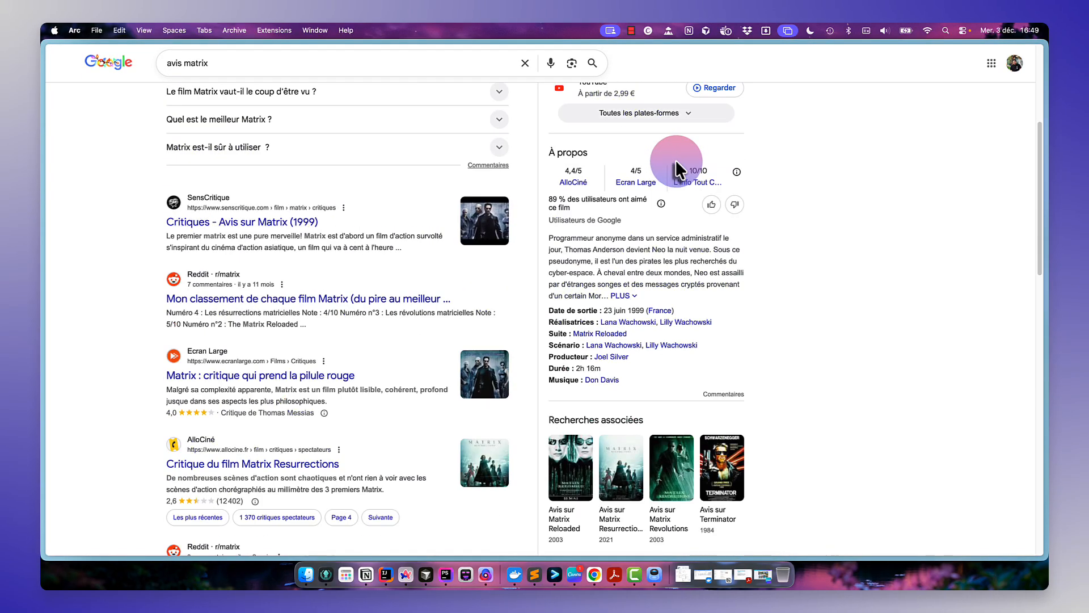
click(592, 182)
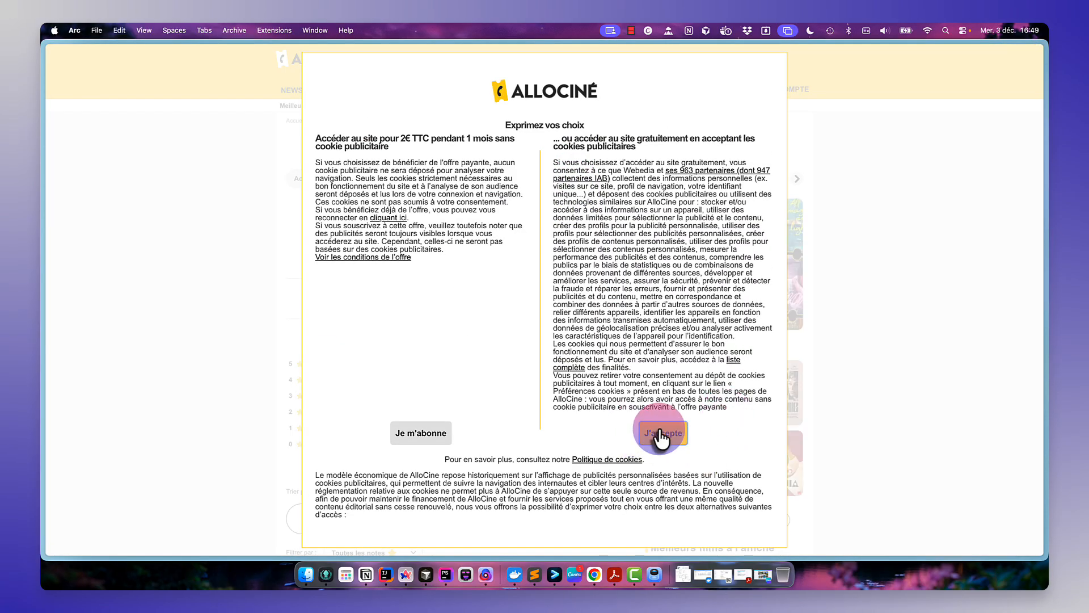
click(663, 433)
- Select the full text of the first spectator review of Matrix
scroll(529, 380, down, 10)
scroll(529, 375, down, 3)
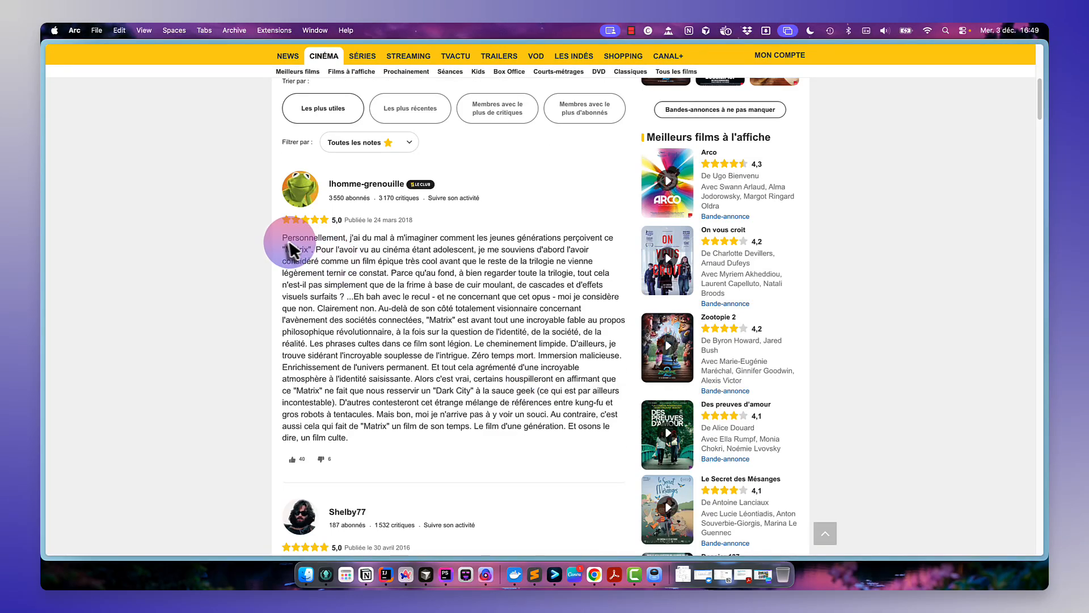
drag(282, 238, 399, 436)
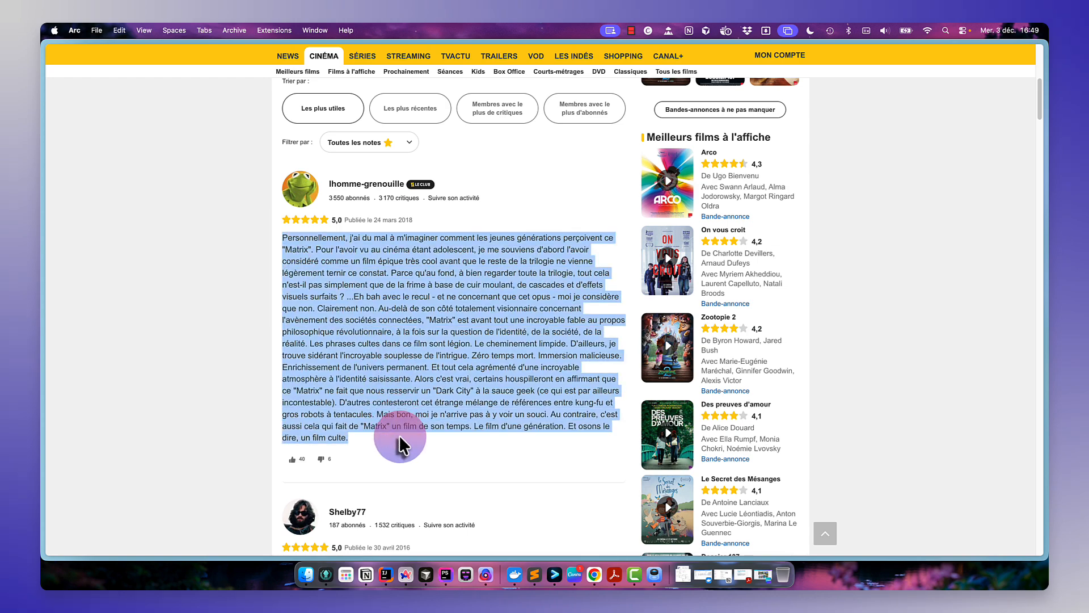
mouse_move(45, 278)
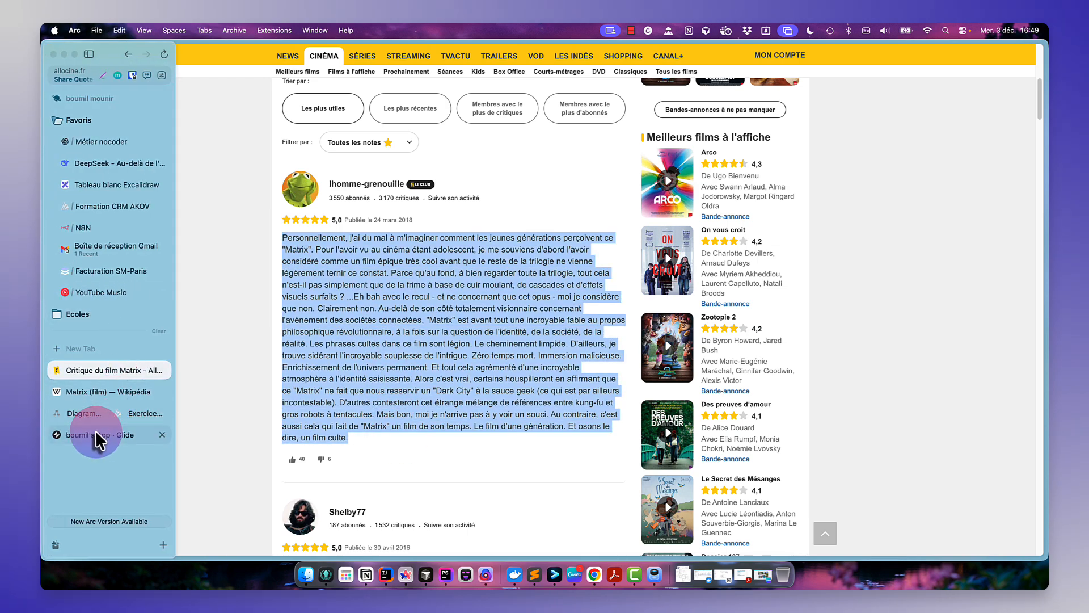